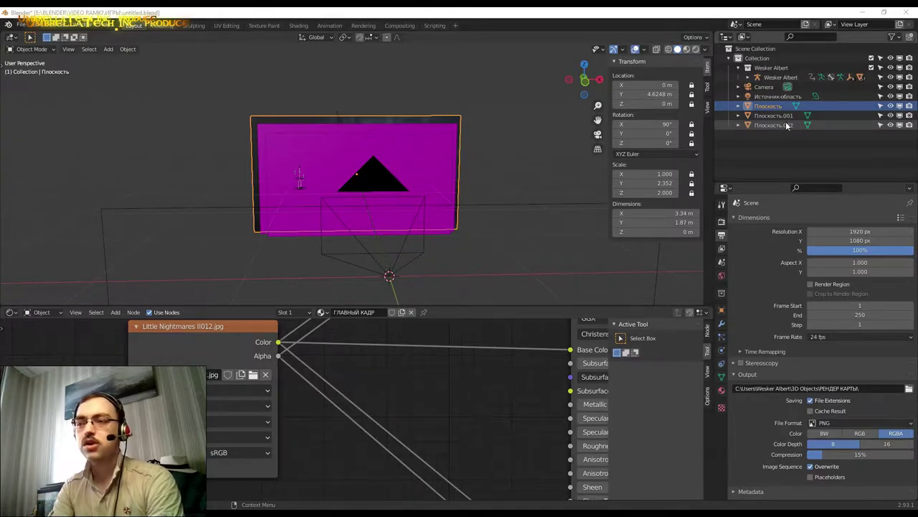
Hide the overlay planes Плоскость.001 and Плоскость.002 in the viewport.
left_click(890, 116)
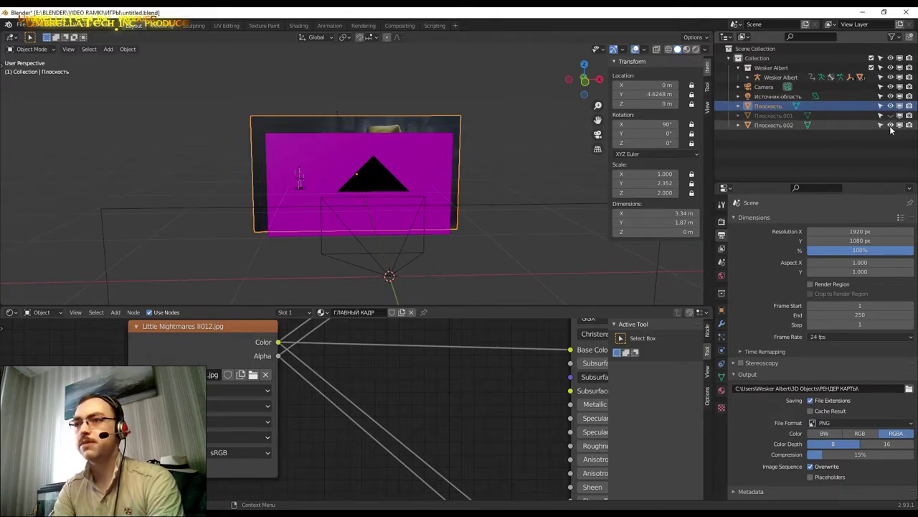
left_click(891, 125)
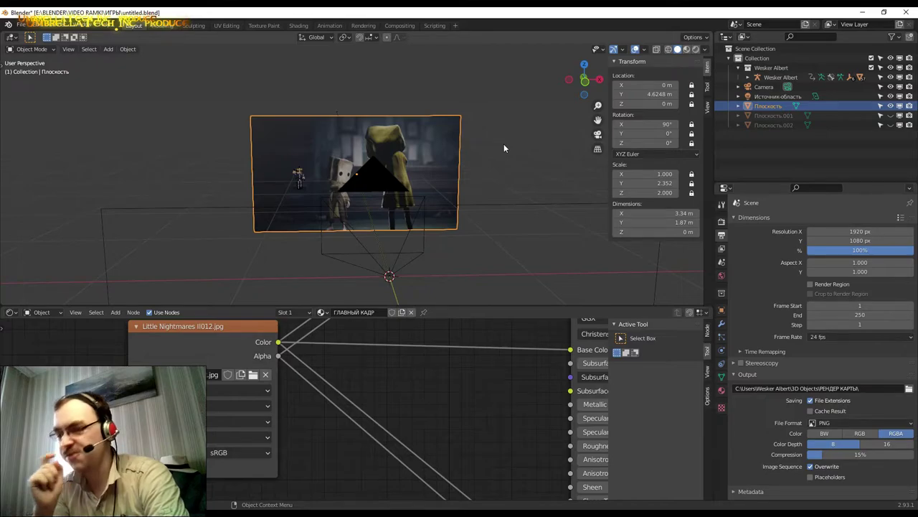
scroll(291, 170, "up", 1)
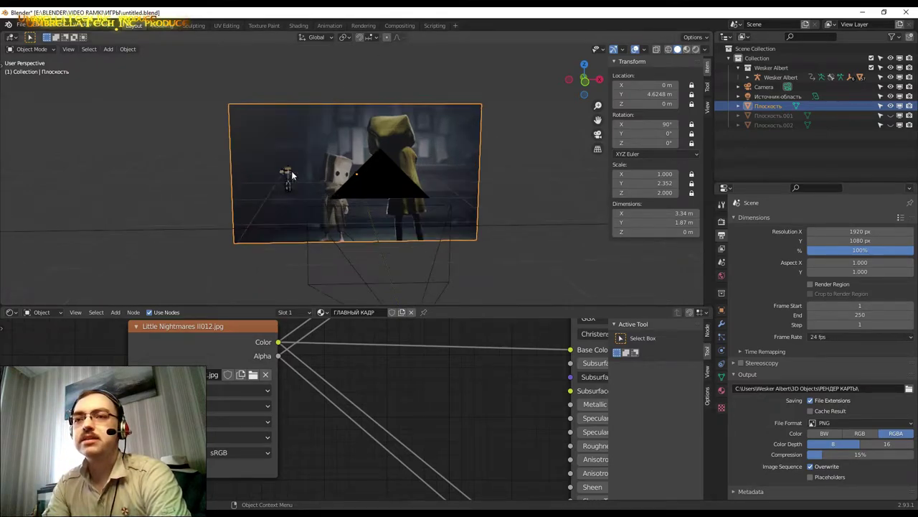
scroll(291, 171, "up", 3)
scroll(280, 169, "up", 1)
scroll(260, 173, "up", 1)
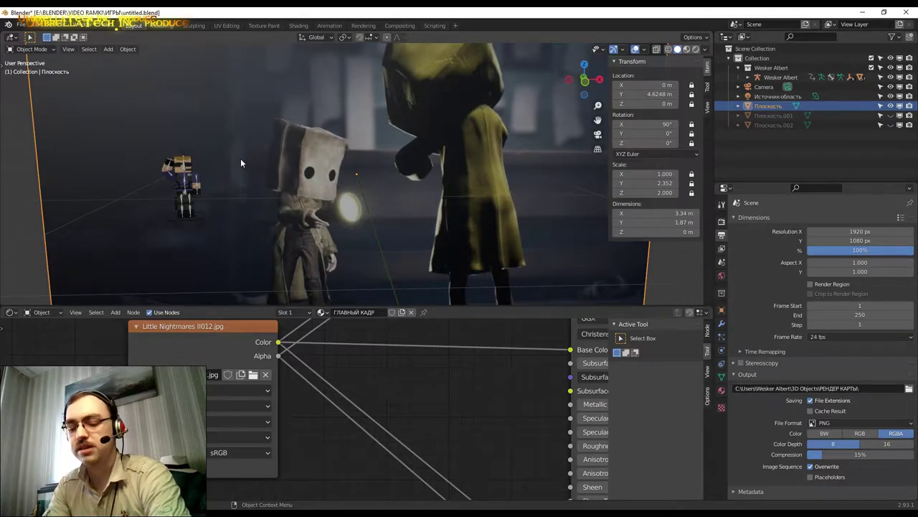
scroll(215, 168, "down", 3)
scroll(203, 174, "up", 2)
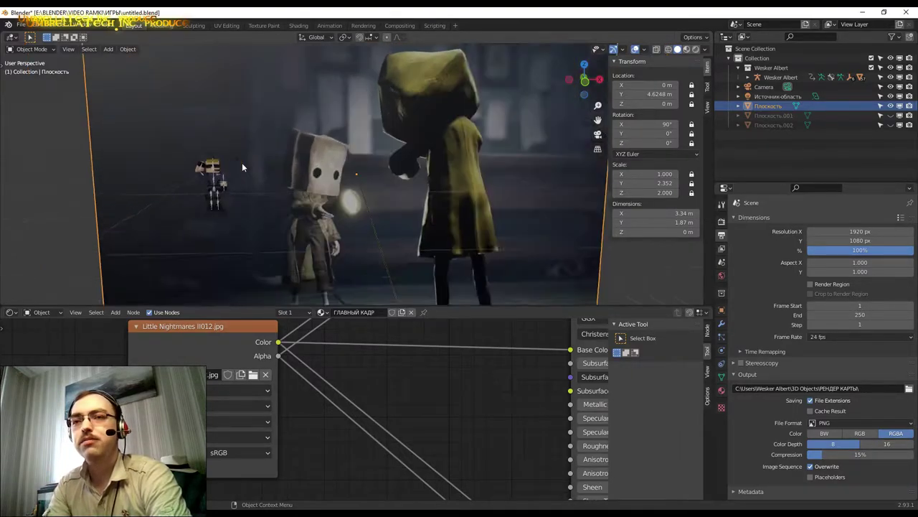
scroll(242, 163, "up", 1)
middle_click_drag(243, 166, 215, 157)
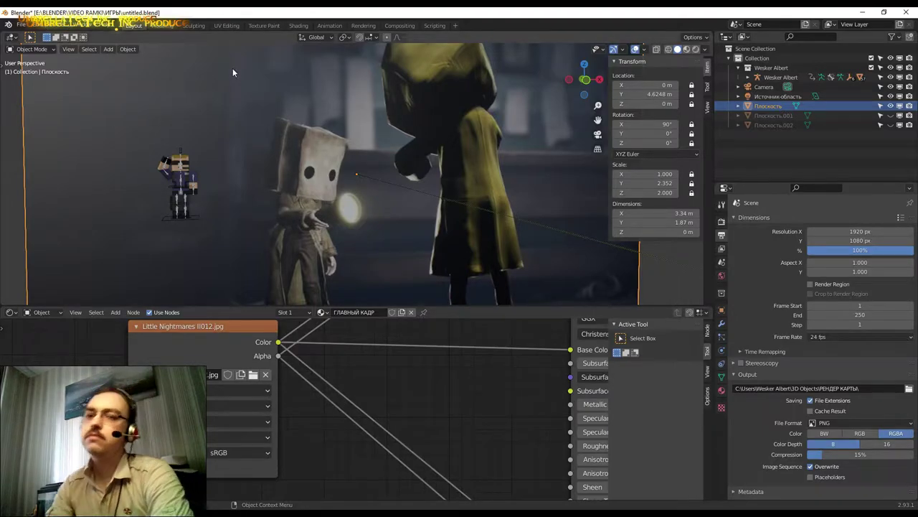
Unhide the overlay planes Плоскость.001 and Плоскость.002.
scroll(256, 150, "down", 3)
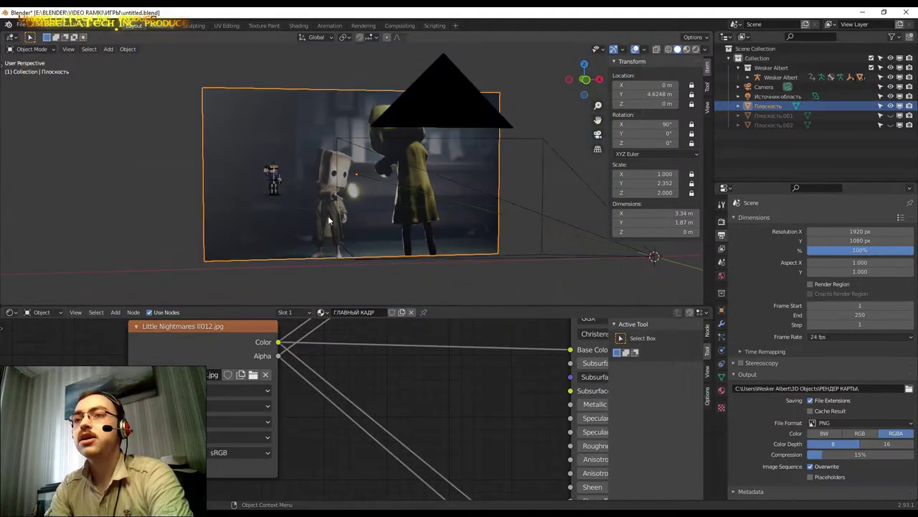
left_click(891, 115)
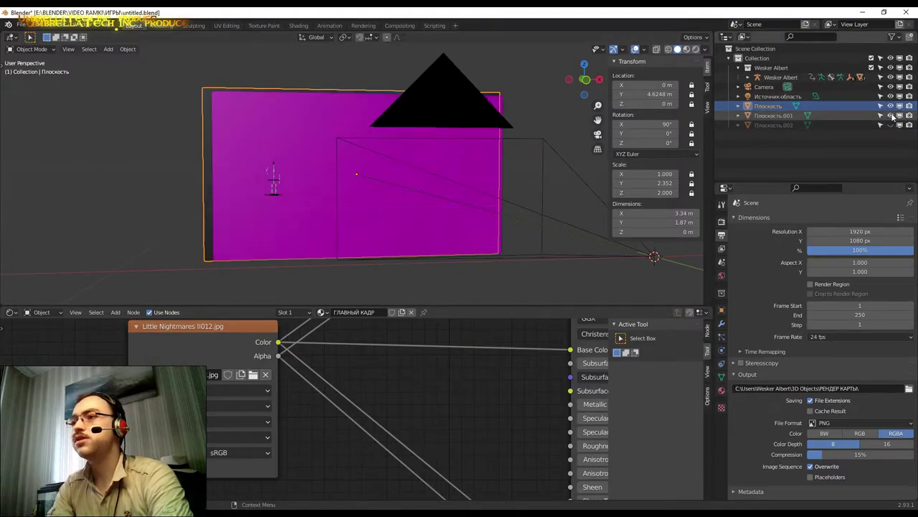
left_click(891, 125)
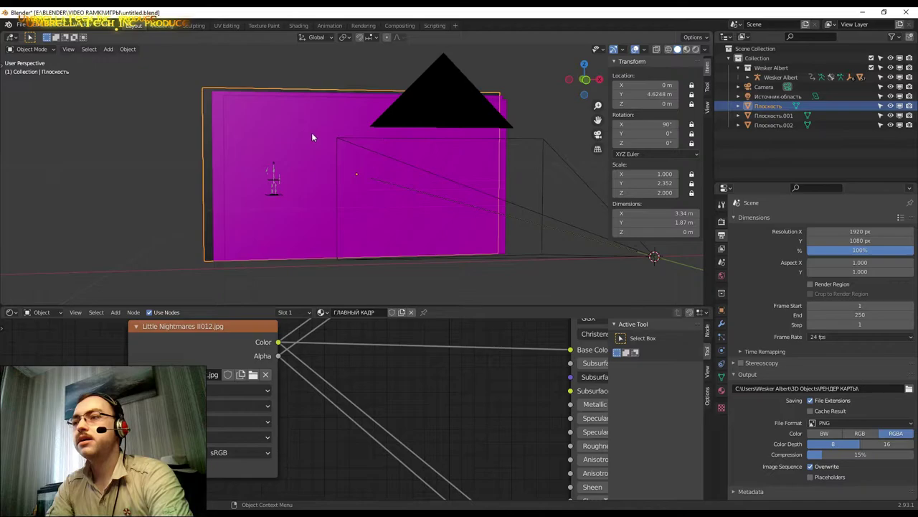
Inspect the overlay planes' materials, with Плоскость.001 using СЛОЙ ЦВЕТОК and БАНСАЙ.png in Base Color.
middle_click_drag(299, 134, 331, 154)
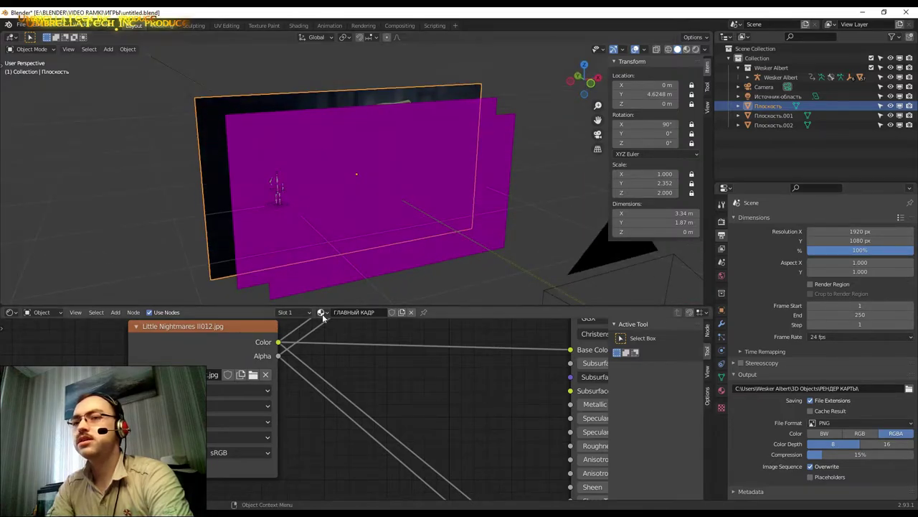
scroll(374, 419, "down", 1)
left_click(434, 164)
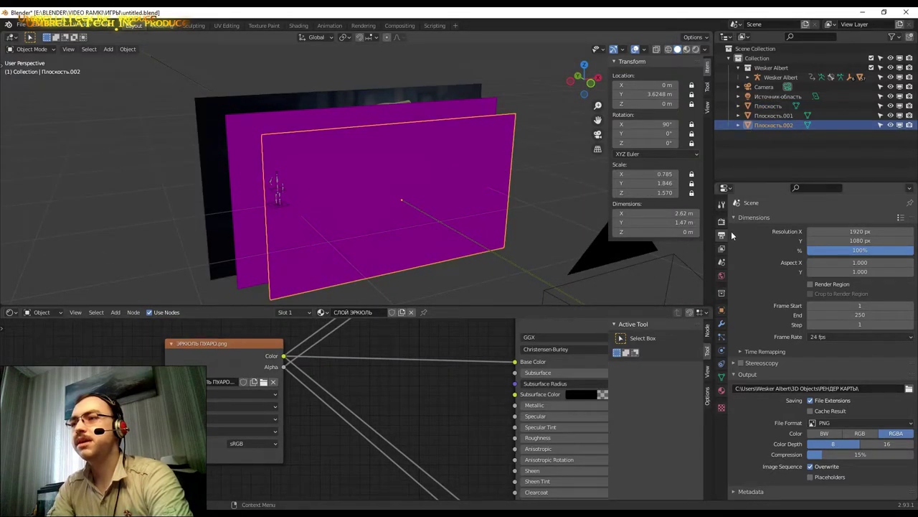
left_click(722, 407)
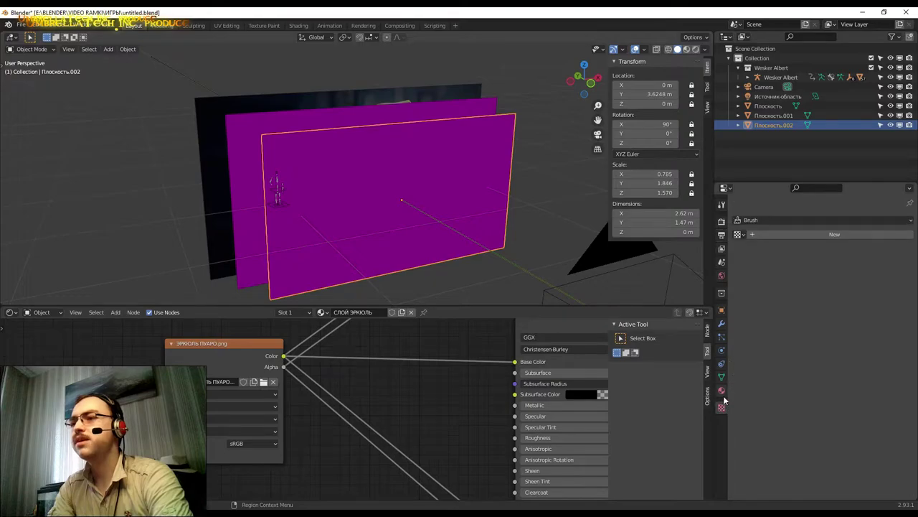
left_click(723, 391)
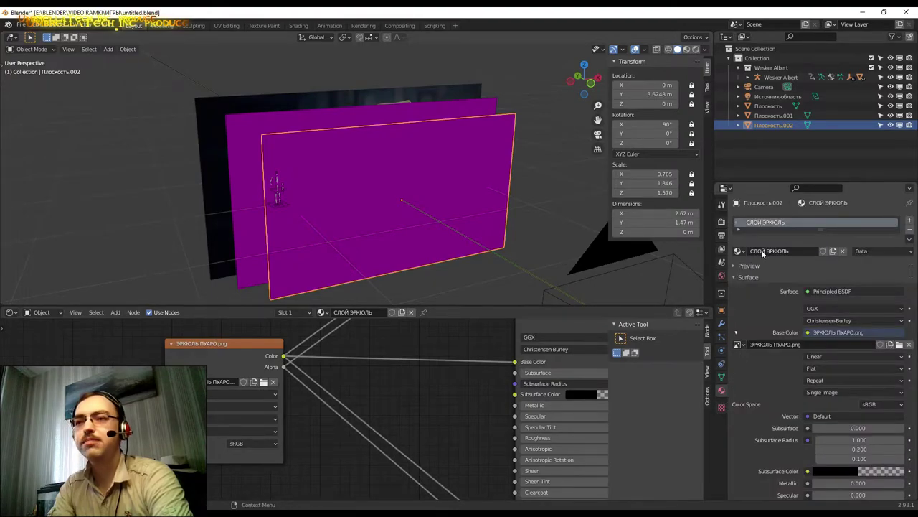
left_click(284, 128)
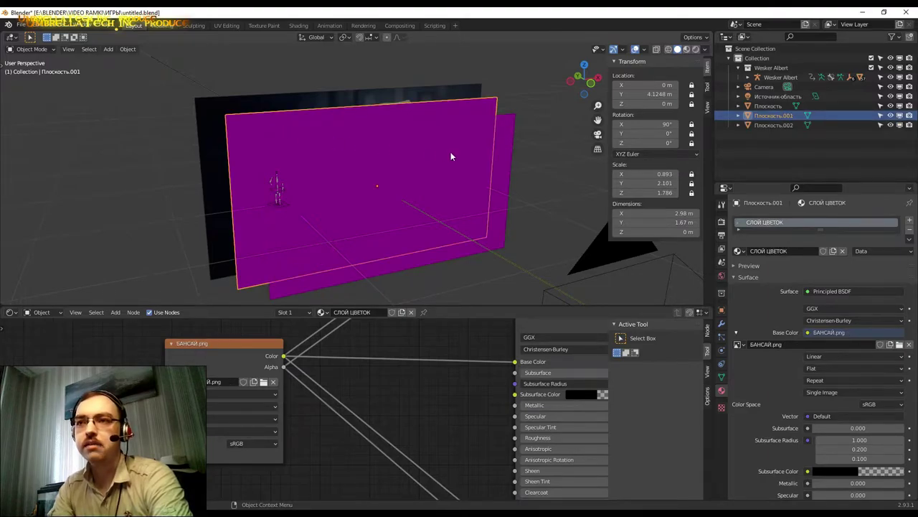
middle_click_drag(564, 171, 361, 166)
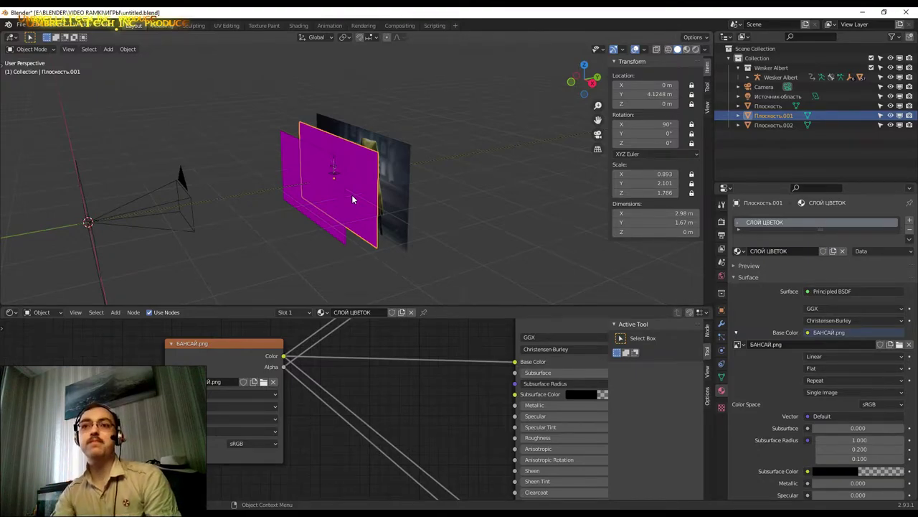
Look through the scene camera with Плоскость.001 and Плоскость.002 hidden.
middle_click_drag(464, 190, 505, 189)
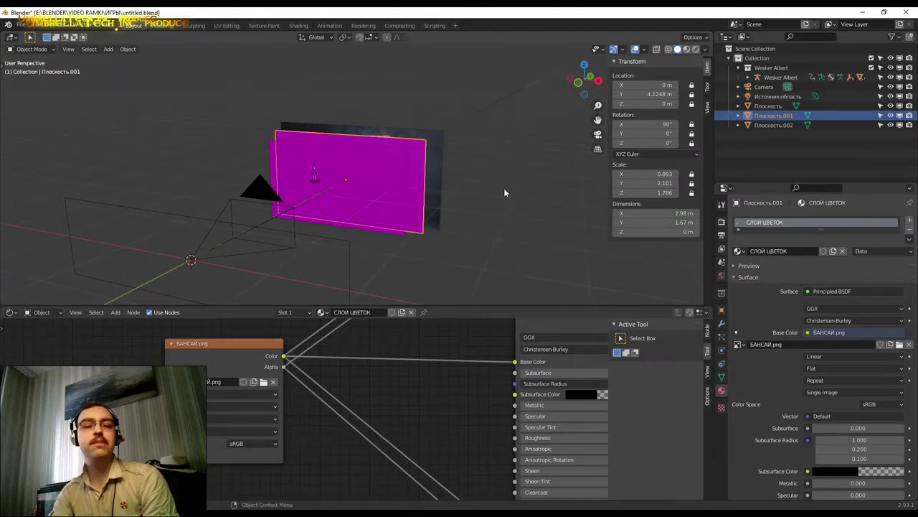
left_click(597, 134)
left_click(890, 125)
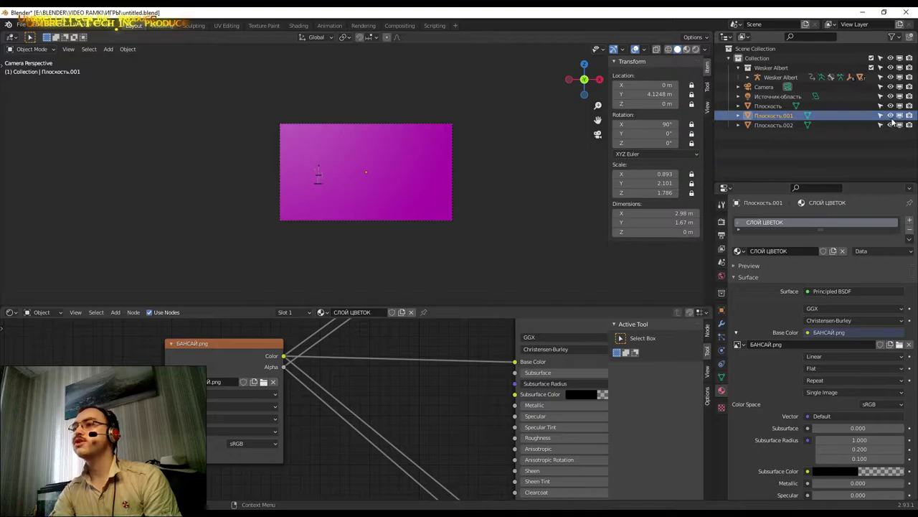
left_click(891, 116)
Show the render settings: Cycles, 128 samples, Film Transparent enabled.
scroll(466, 198, "up", 2)
scroll(465, 198, "up", 3)
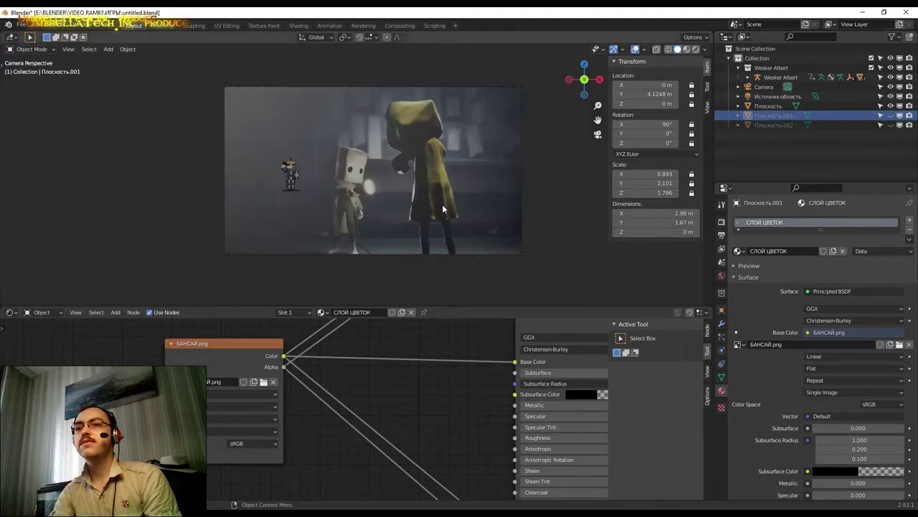
scroll(442, 204, "up", 1)
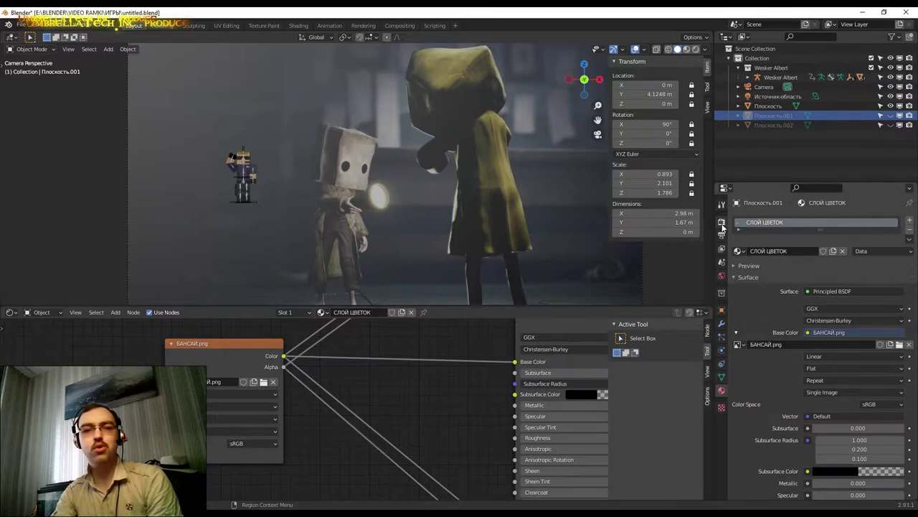
left_click(721, 226)
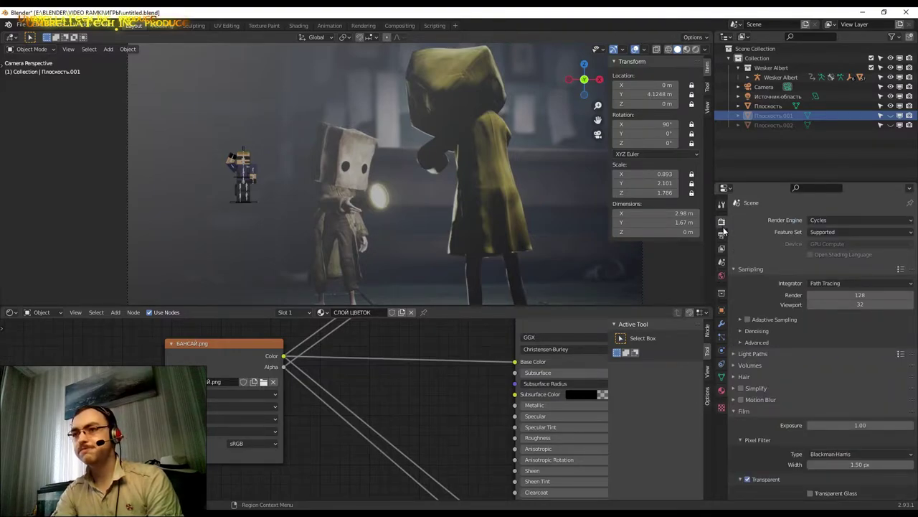
Show the Output properties: 1920×1080 at 100%, frames 1–250 at 24 fps, RGBA PNG.
left_click(722, 235)
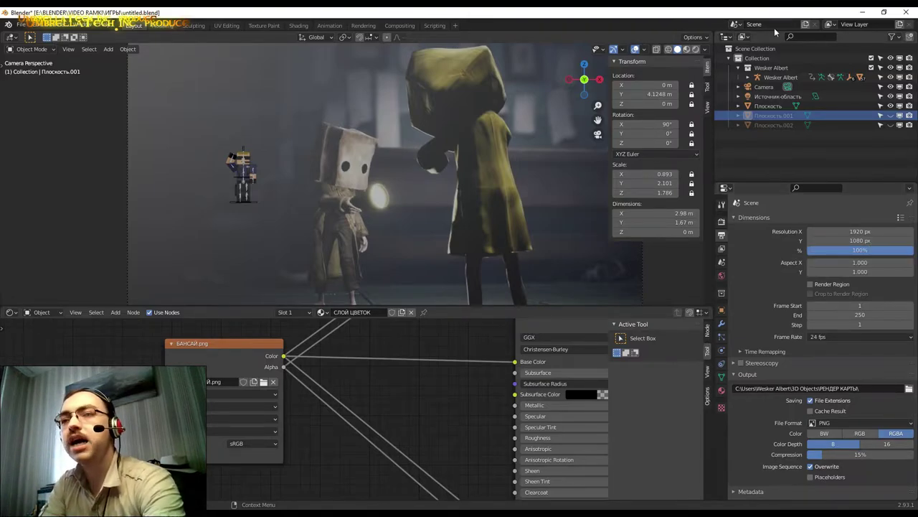
Zoom and pan the Shader Editor to recentre the node graph.
scroll(317, 122, "down", 2)
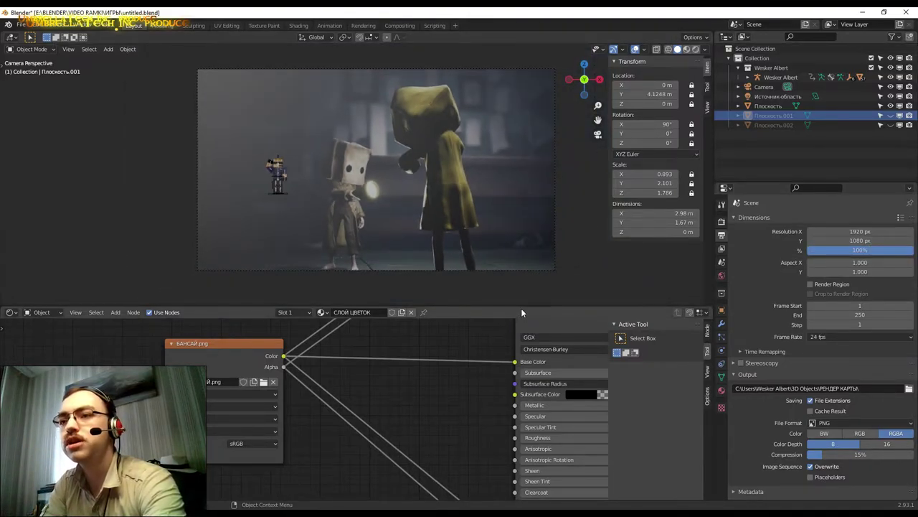
scroll(426, 352, "down", 1)
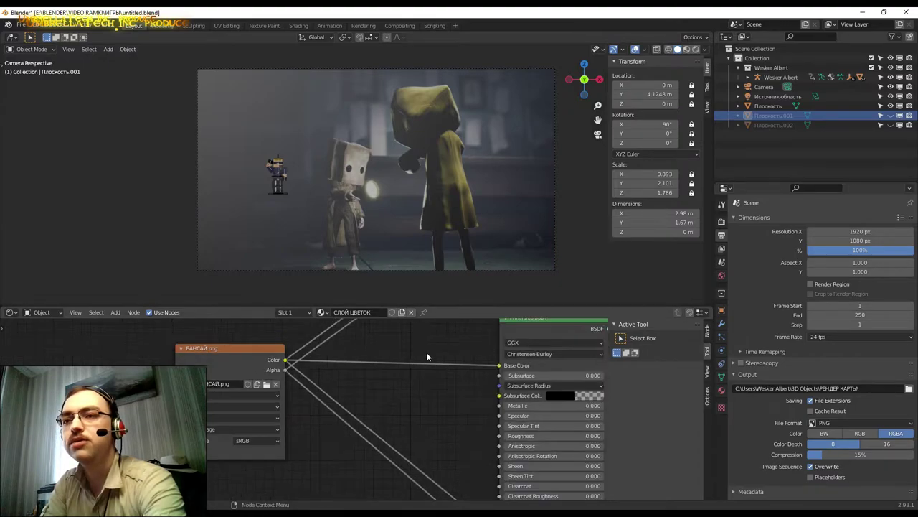
scroll(427, 352, "down", 2)
scroll(430, 355, "down", 3)
scroll(446, 369, "down", 1)
middle_click_drag(447, 369, 392, 373)
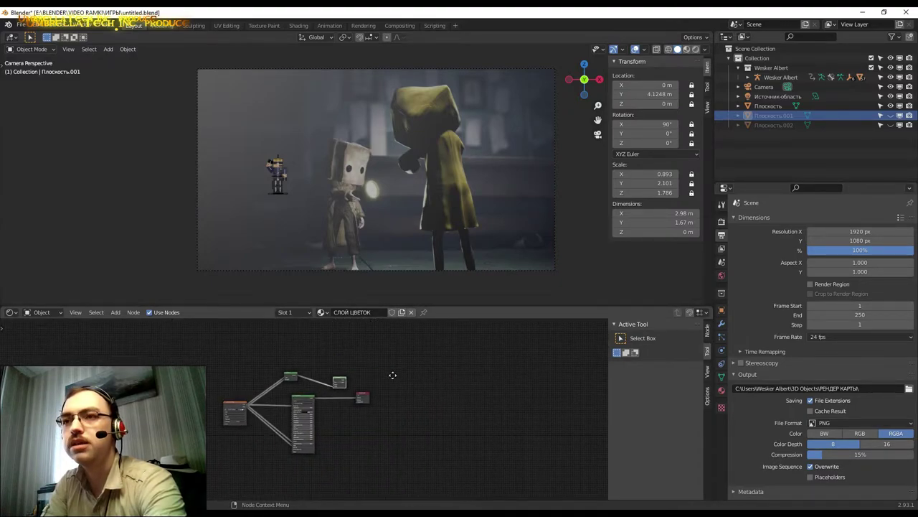
Inspect backdrop plane ГЛАВНЫЙ КАДР's Emission, Mix Shader (0.133) and Material Output nodes.
left_click(764, 106)
scroll(312, 359, "up", 1)
scroll(312, 358, "up", 2)
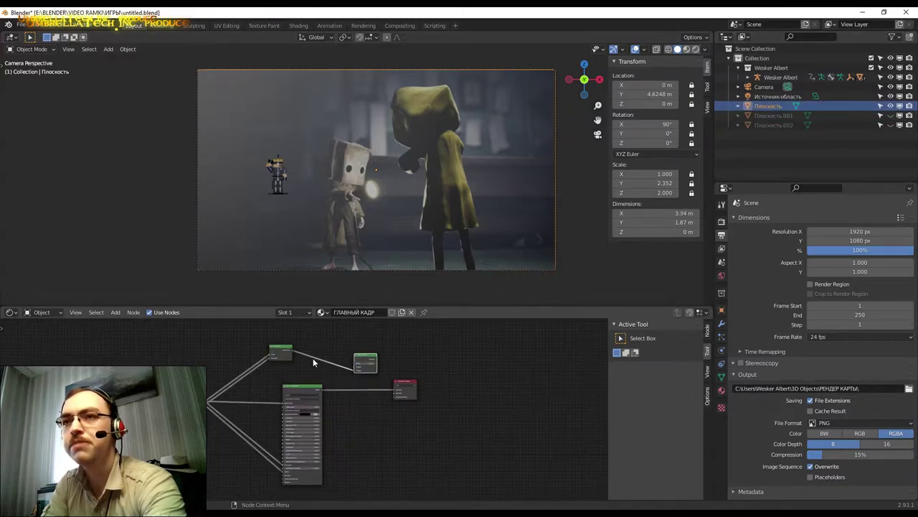
scroll(312, 358, "up", 2)
scroll(310, 369, "up", 1)
middle_click_drag(222, 366, 262, 363)
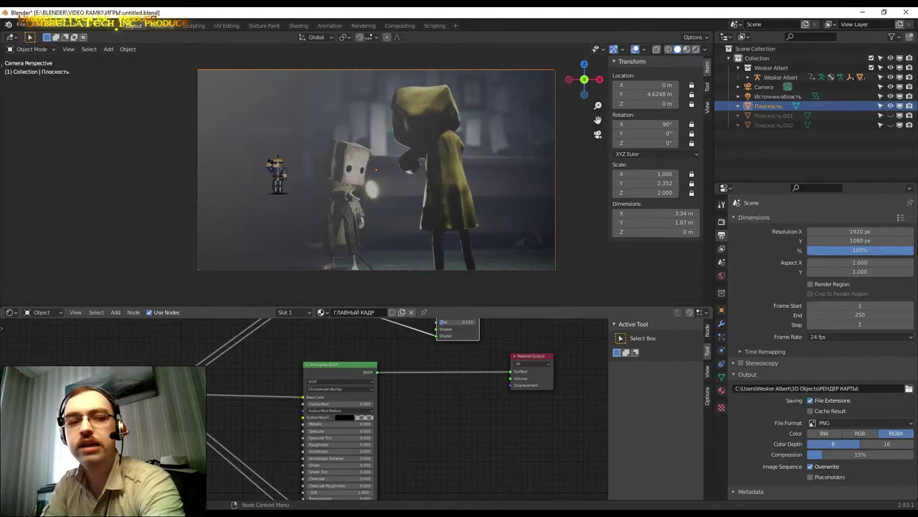
middle_click_drag(515, 433, 460, 416)
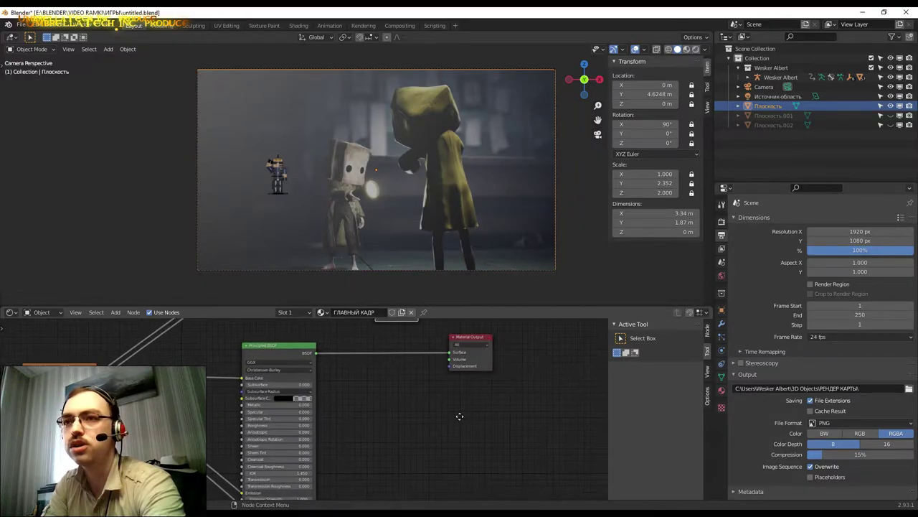
mouse_move(383, 407)
middle_mouse_down()
mouse_move(365, 369)
mouse_move(377, 432)
middle_mouse_up()
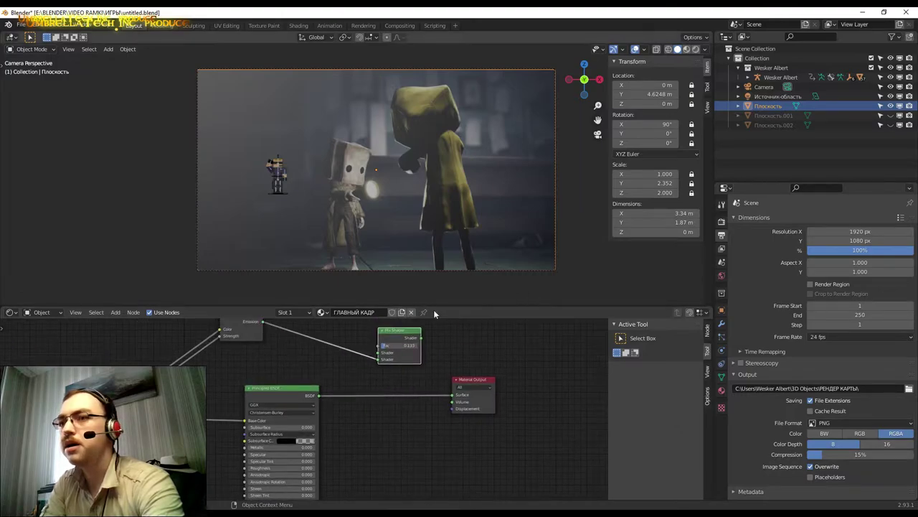
mouse_move(299, 399)
middle_mouse_down()
mouse_move(268, 366)
mouse_move(220, 412)
middle_mouse_up()
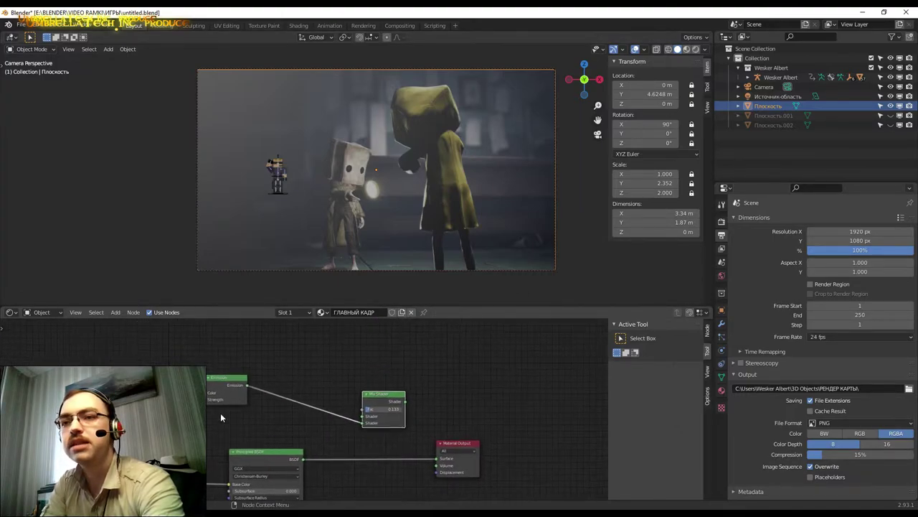
scroll(340, 413, "up", 2)
scroll(341, 414, "up", 2)
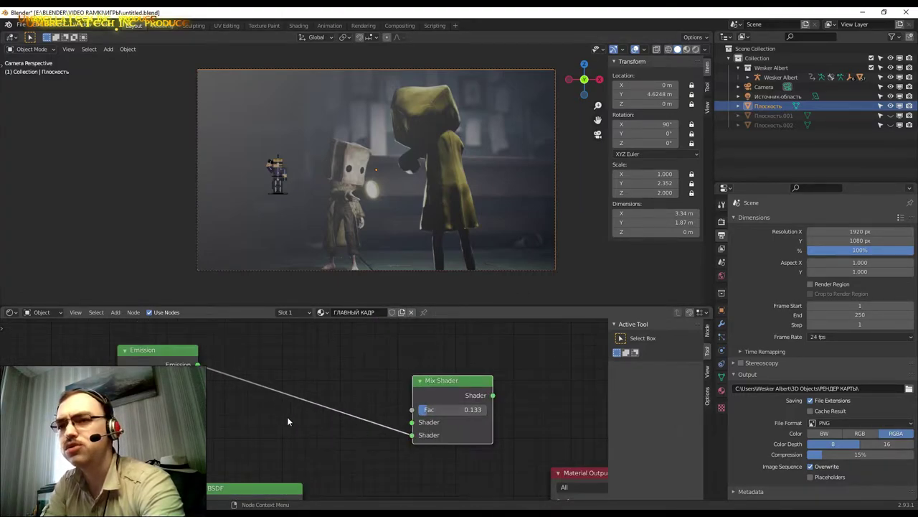
middle_click_drag(543, 433, 423, 400)
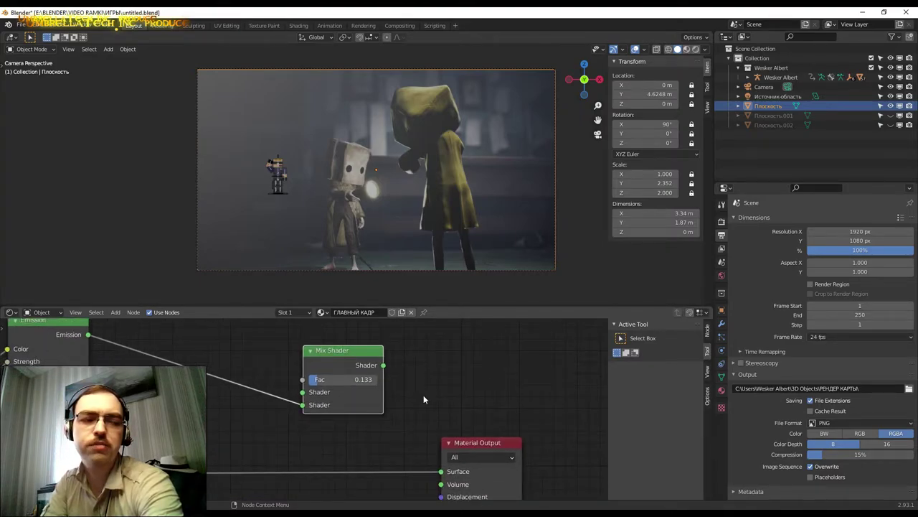
scroll(412, 386, "down", 2)
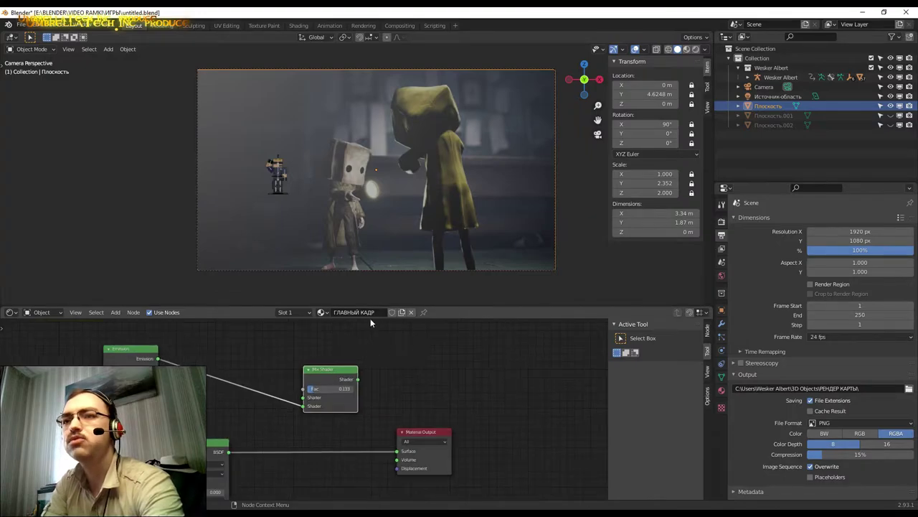
scroll(371, 318, "down", 1)
Orbit and zoom out of the camera view to see the whole scene.
middle_click_drag(112, 210, 134, 223)
scroll(134, 223, "down", 3)
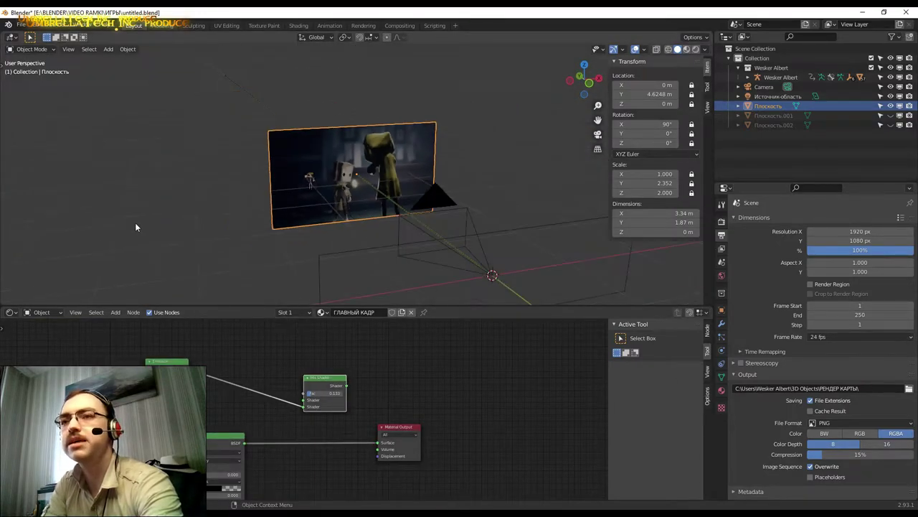
scroll(164, 226, "down", 2)
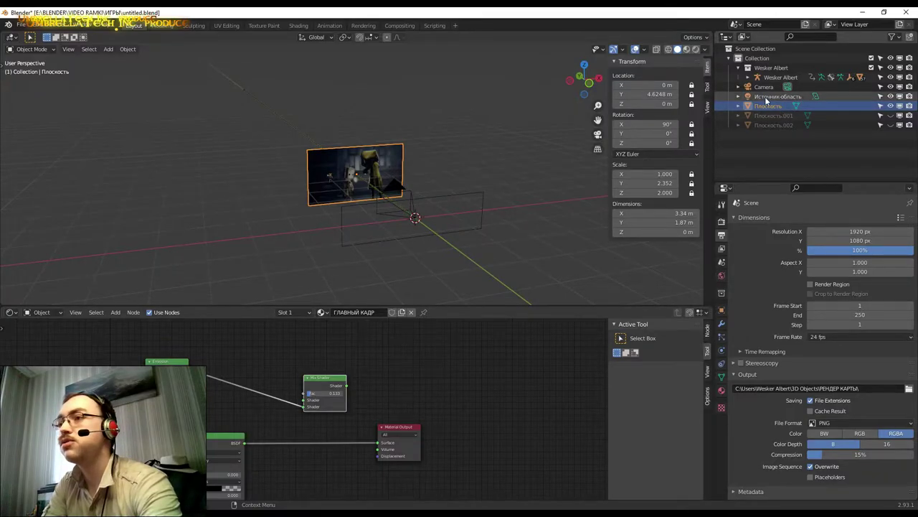
Lock all location, rotation and scale values of the area light.
left_click(775, 96)
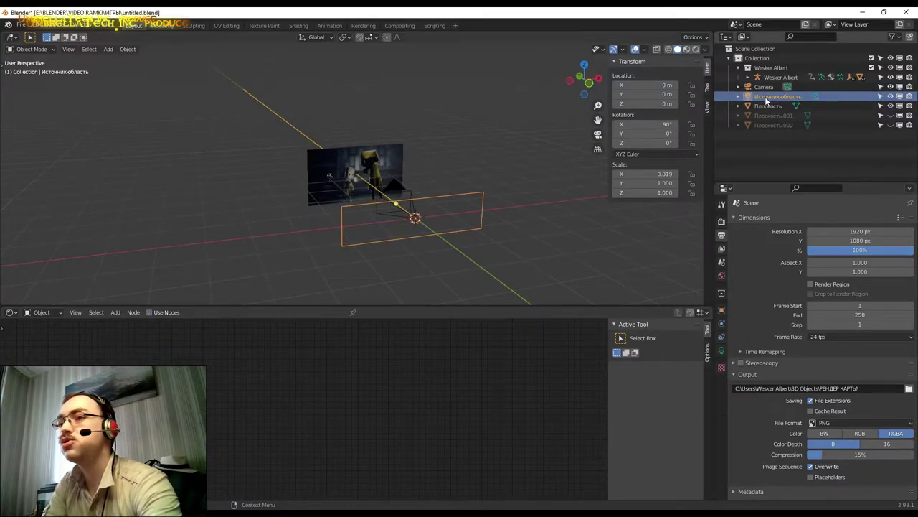
left_click(694, 85)
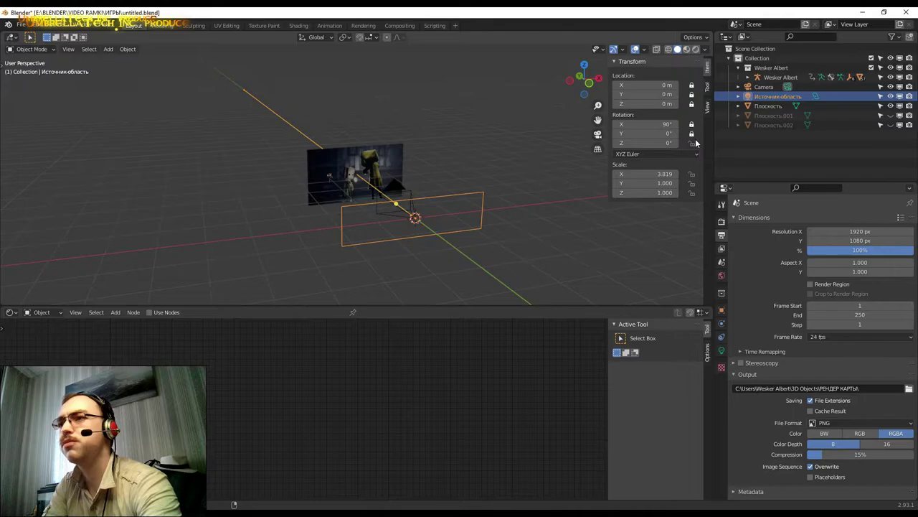
left_click(692, 143)
key("alt+a")
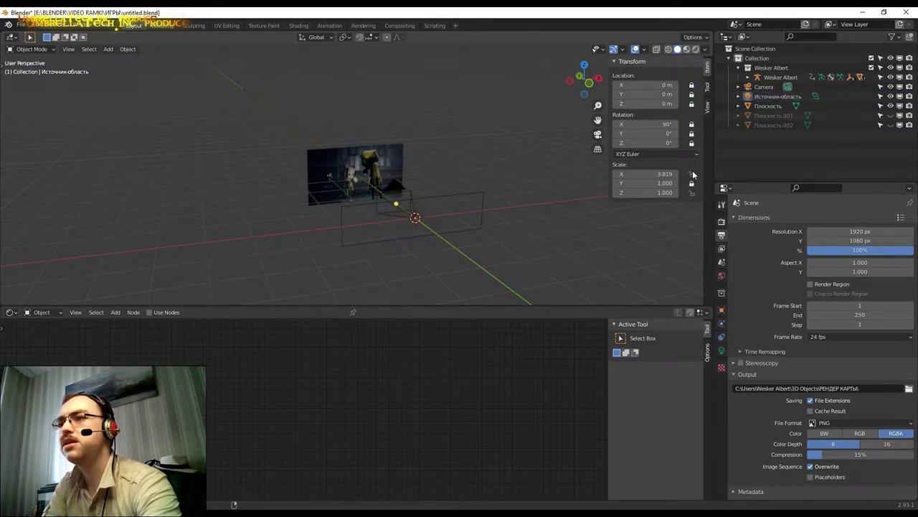
left_click(692, 193)
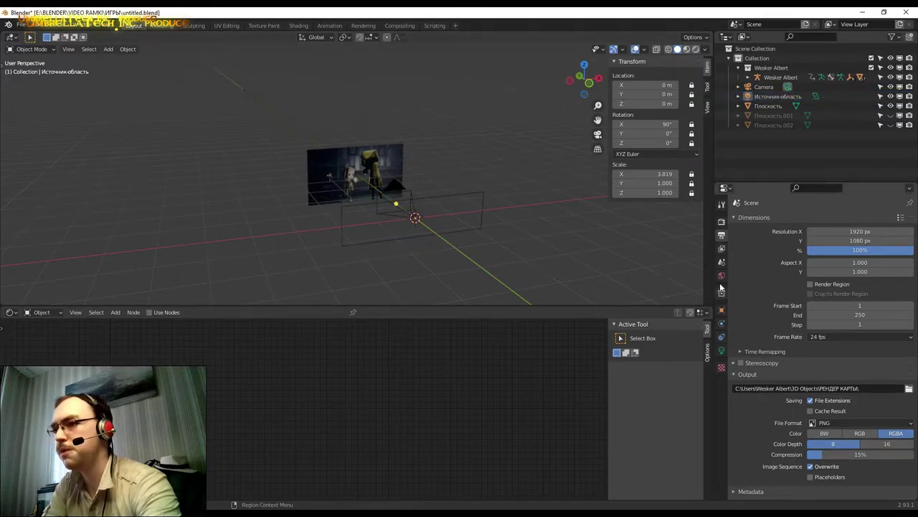
Show the area light's settings (100 W, square, 1 m) and switch to Rendered shading.
left_click(721, 350)
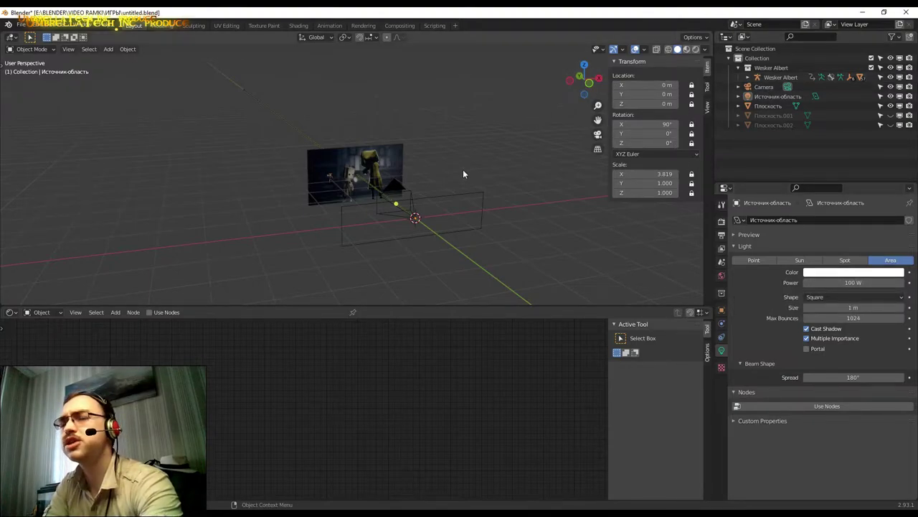
scroll(463, 169, "up", 4)
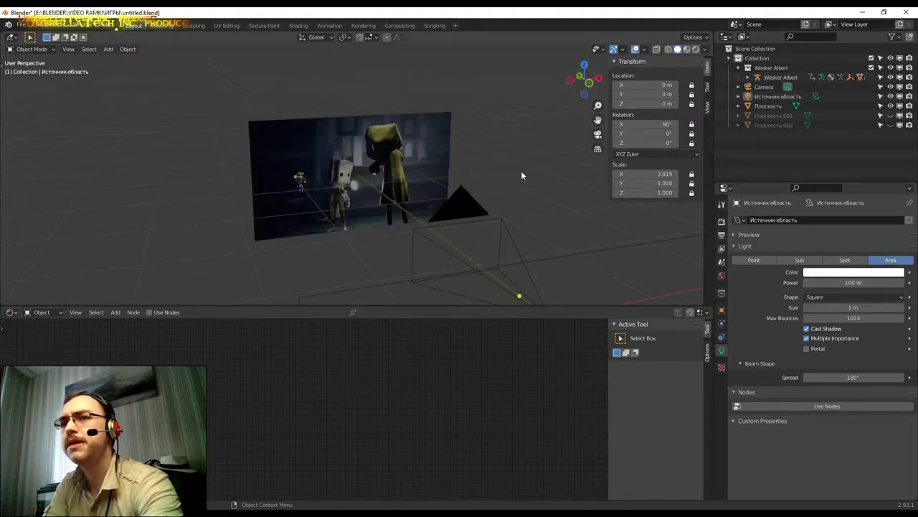
left_click(695, 48)
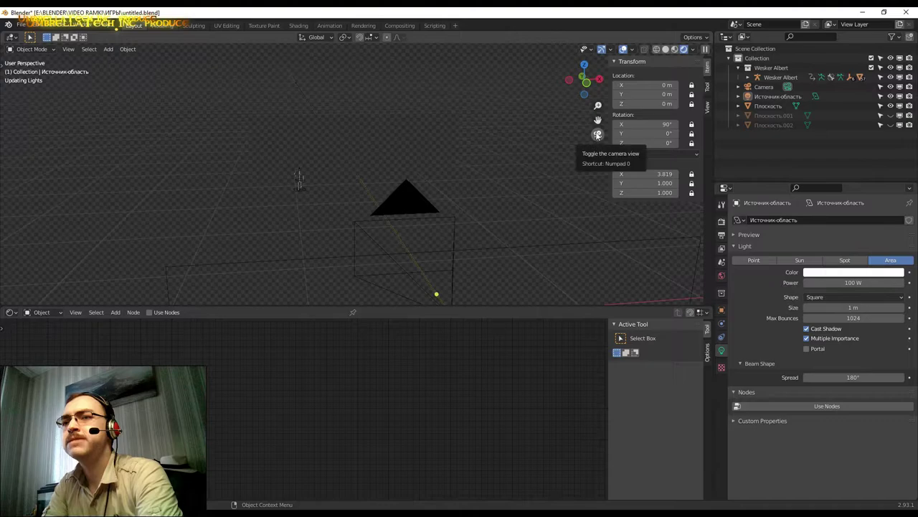
Look through the scene camera.
left_click(598, 134)
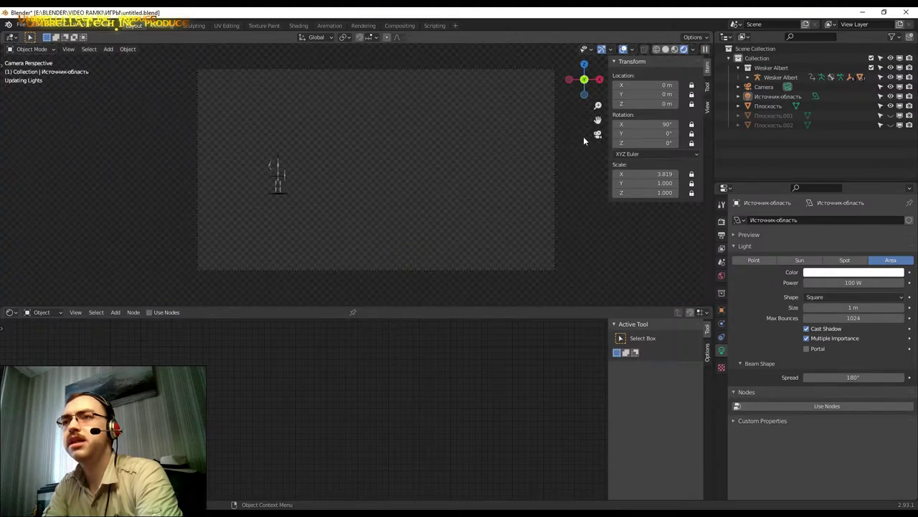
scroll(425, 185, "up", 1)
scroll(425, 185, "up", 1)
scroll(425, 188, "down", 1)
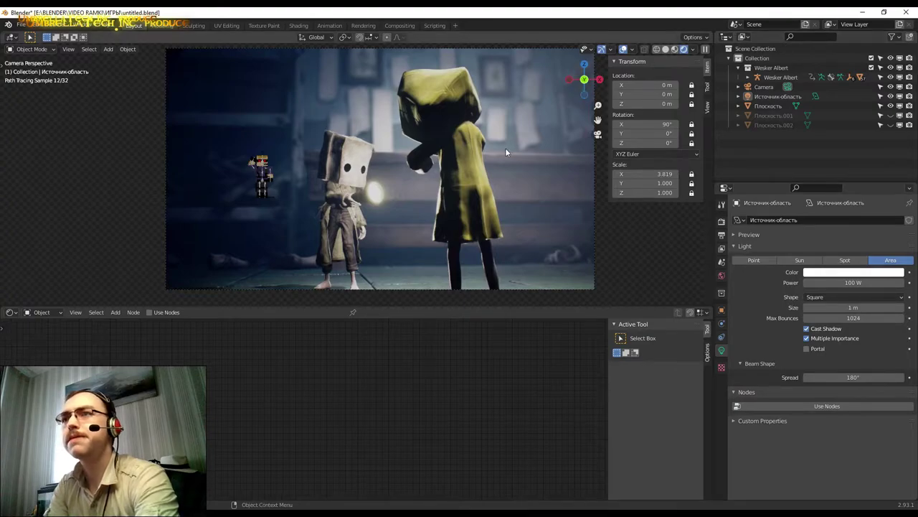
Switch the viewport to Wireframe shading, then back to Rendered.
left_click(340, 273)
key("z")
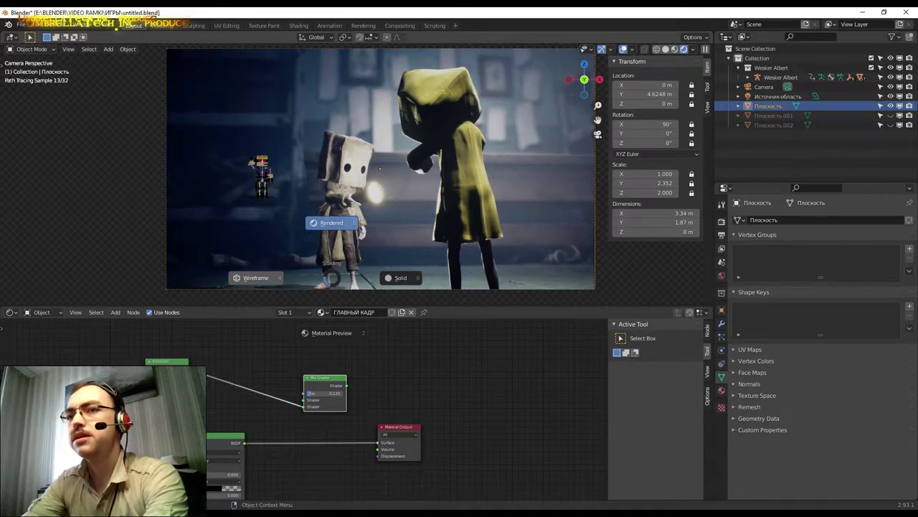
key("4")
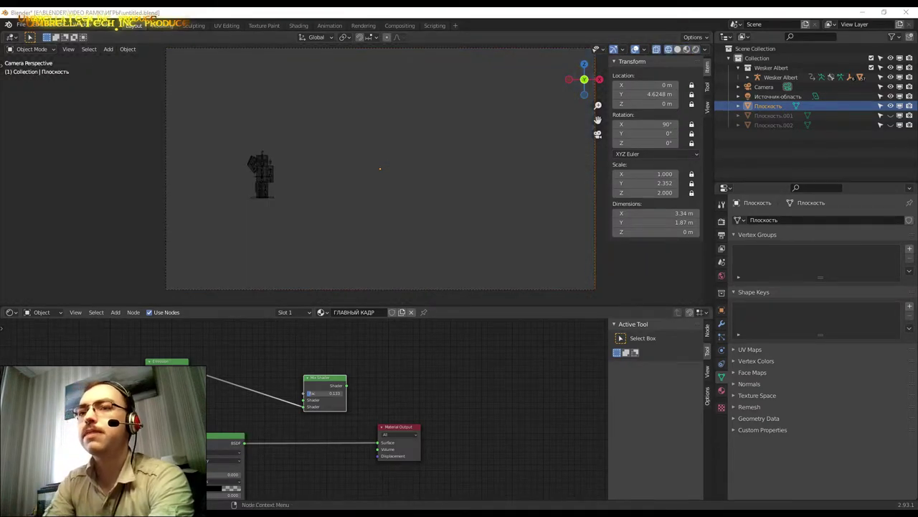
left_click(498, 183)
key("z")
key("8")
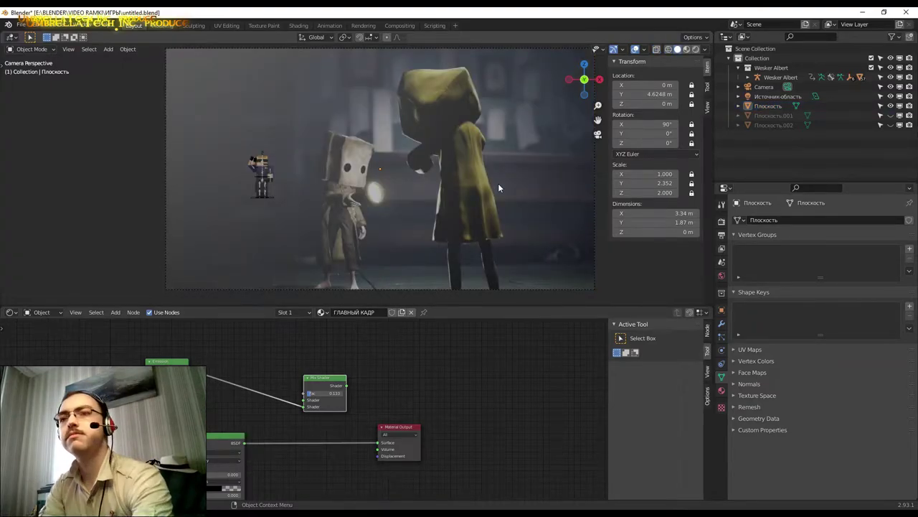
Orbit to face the backdrop plane and select the Wesker Albert rig.
mouse_move(497, 183)
middle_mouse_down()
mouse_move(508, 192)
mouse_move(501, 224)
middle_mouse_up()
mouse_move(417, 234)
middle_mouse_down()
mouse_move(386, 199)
mouse_move(427, 190)
mouse_move(431, 180)
middle_mouse_up()
scroll(395, 195, "up", 2)
left_click(288, 204)
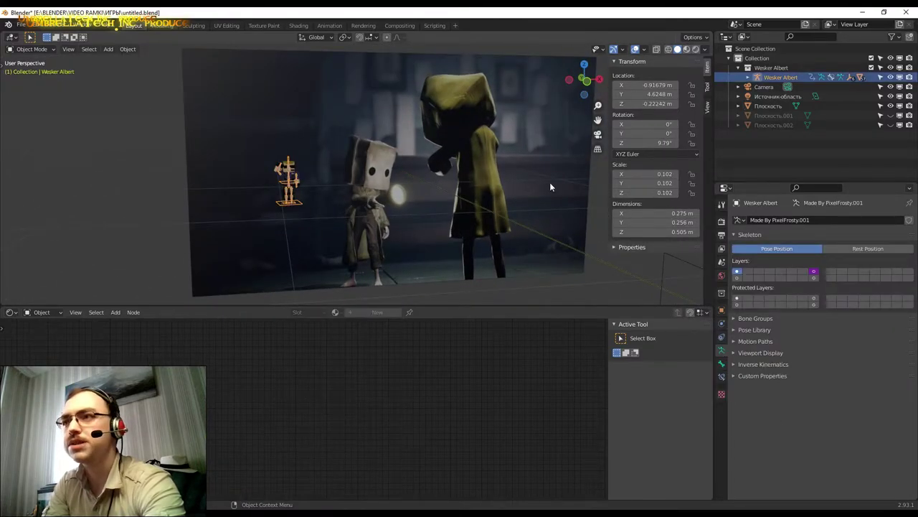
In camera view, scale the Wesker rig up to 0.388.
left_click(598, 135)
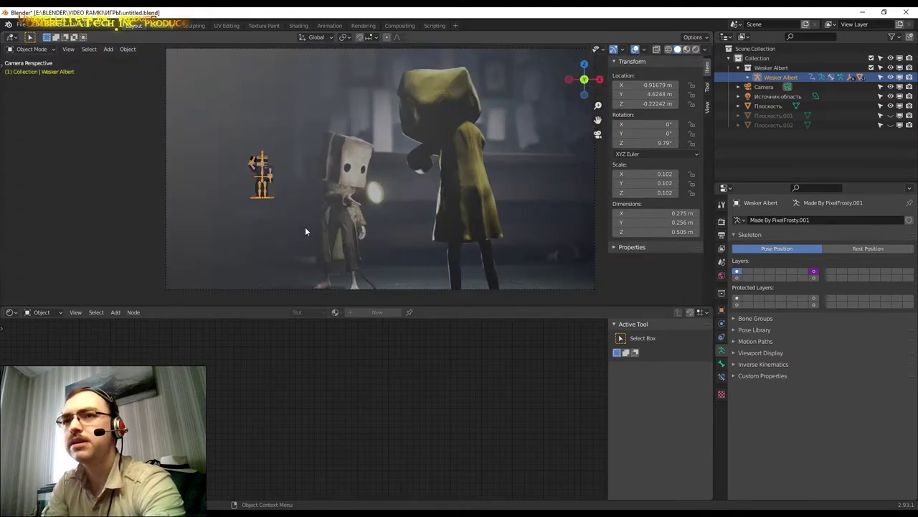
key("s")
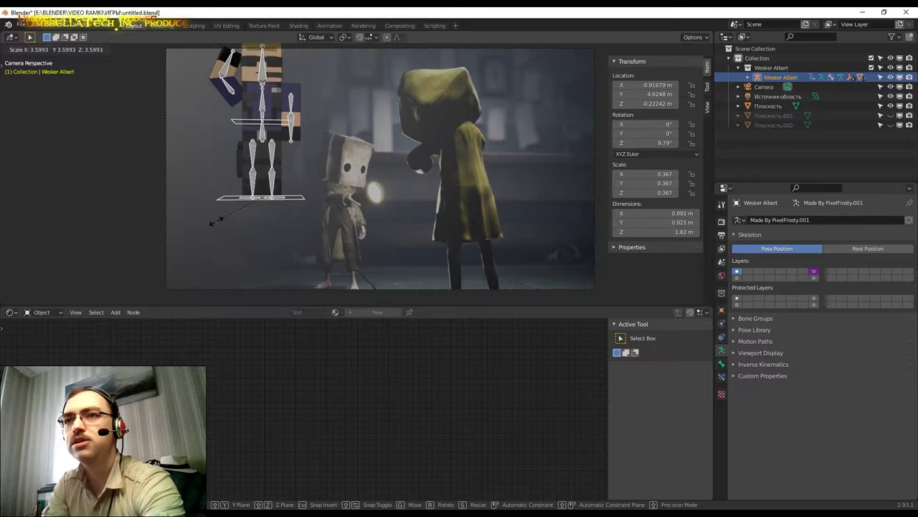
left_click(267, 205)
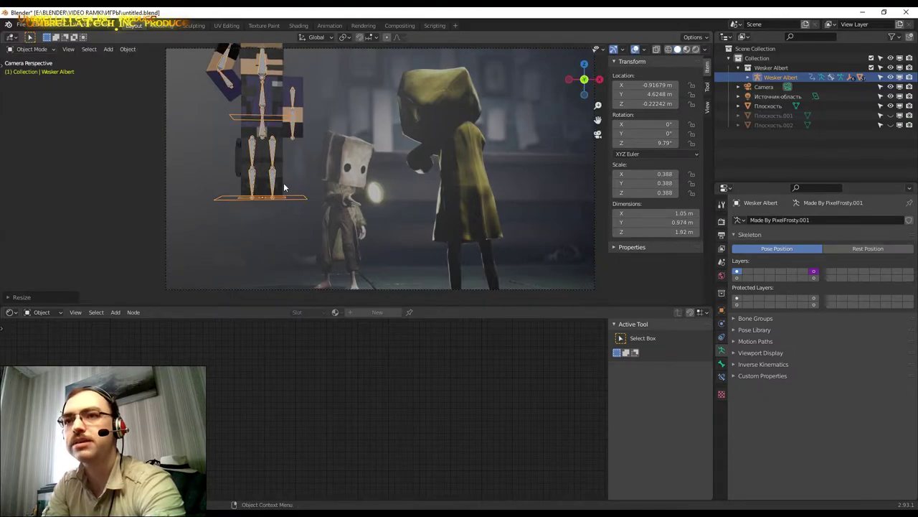
left_click(277, 203)
Lower the Wesker rig along Z to −0.977 m.
left_click(271, 171)
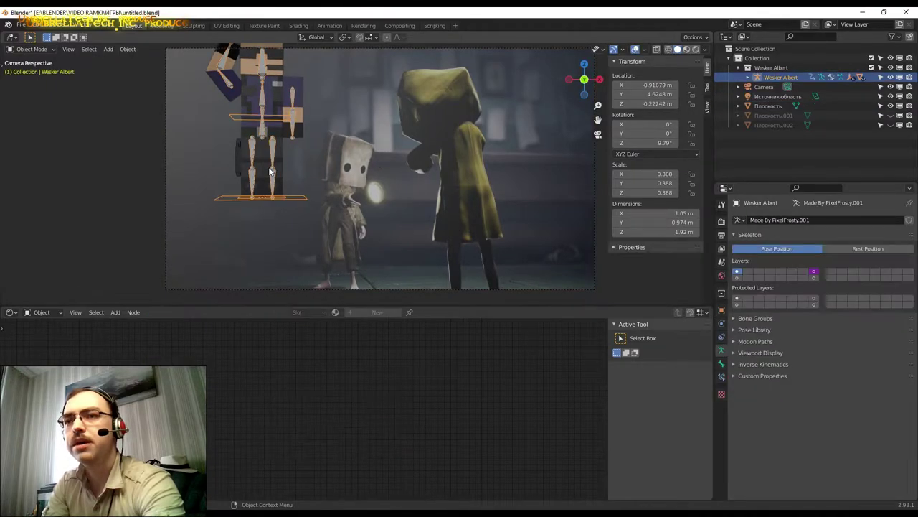
key("g")
key("z")
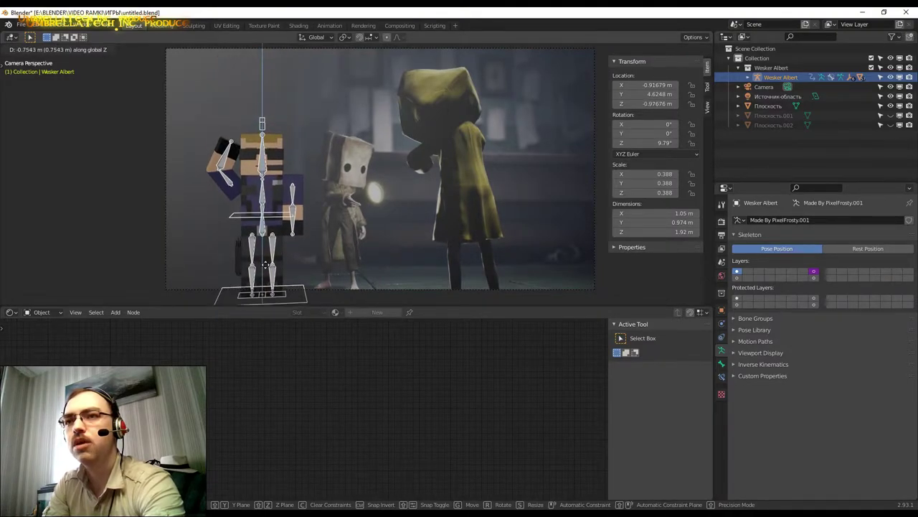
left_click(267, 267)
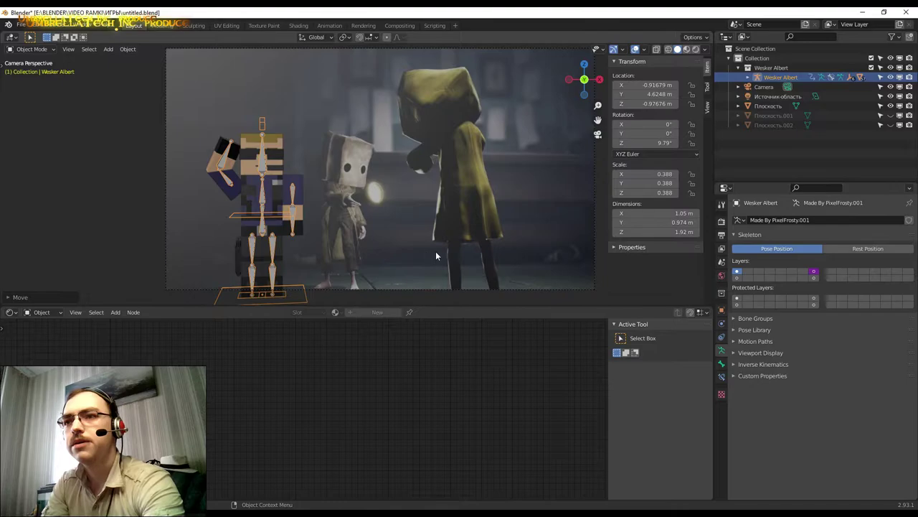
scroll(428, 257, "up", 1)
scroll(438, 259, "down", 1)
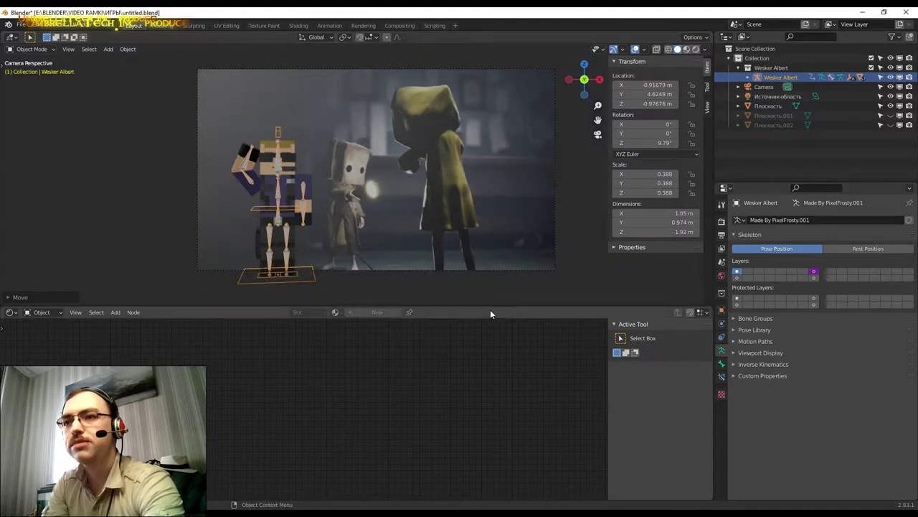
Enlarge the 3D view and rotate the Wesker rig about 26.8° around Z.
left_click_drag(480, 324, 481, 439)
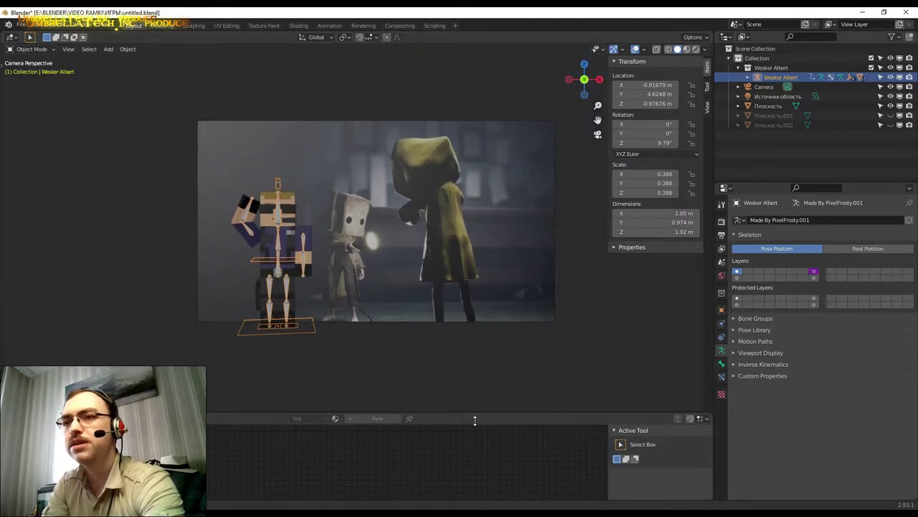
scroll(366, 347, "up", 2)
middle_click_drag(414, 339, 316, 399, "shift")
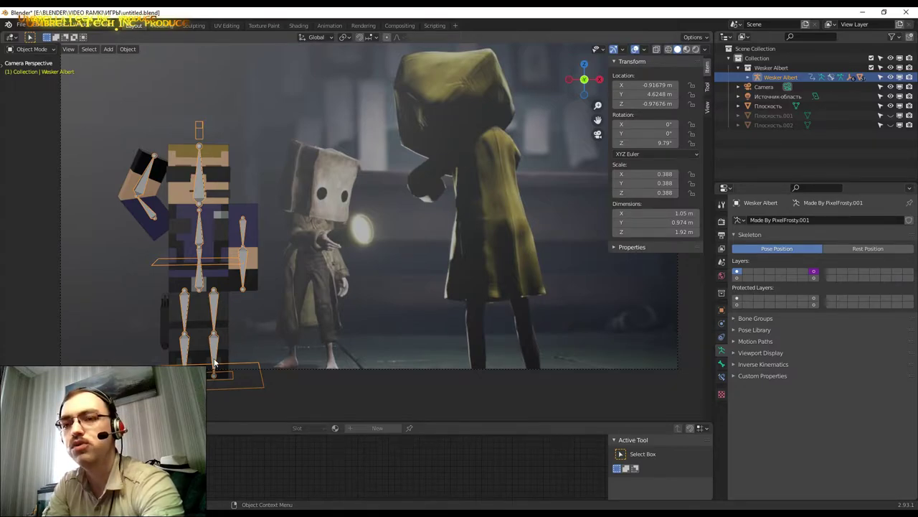
key("g")
key("z")
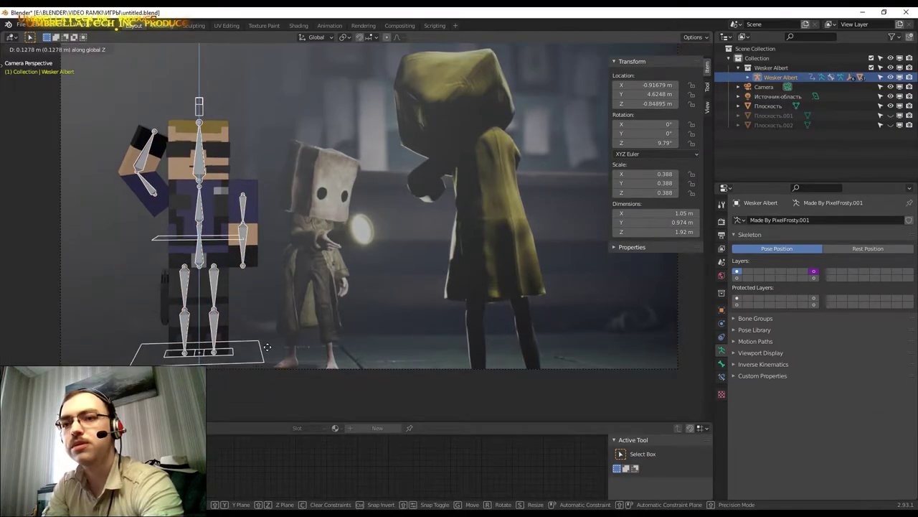
key("r")
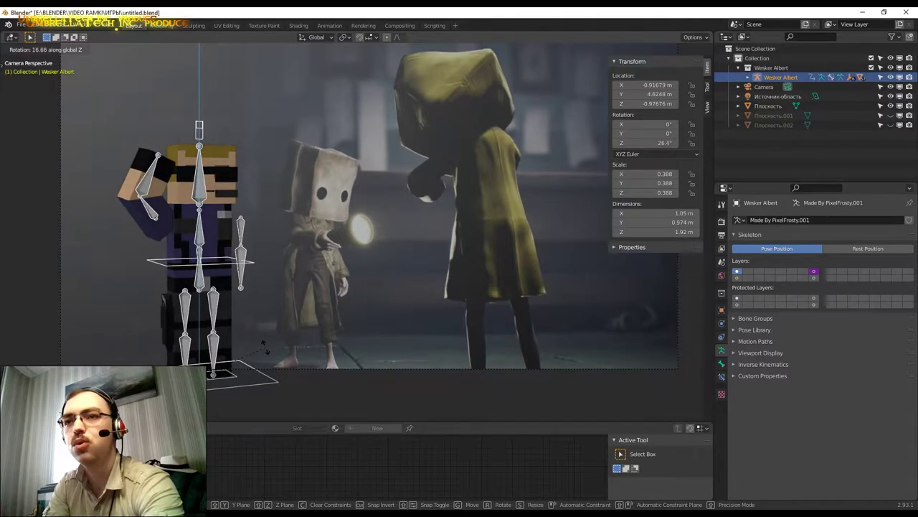
left_click(264, 346)
Back in camera view, slide the rig left along global X.
scroll(264, 347, "down", 2)
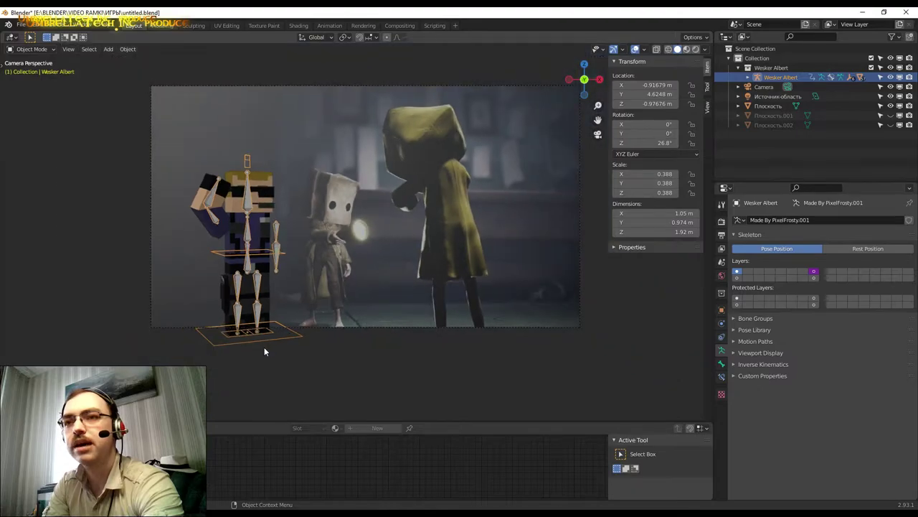
mouse_move(319, 325)
middle_mouse_down()
mouse_move(190, 349)
mouse_move(310, 329)
middle_mouse_up()
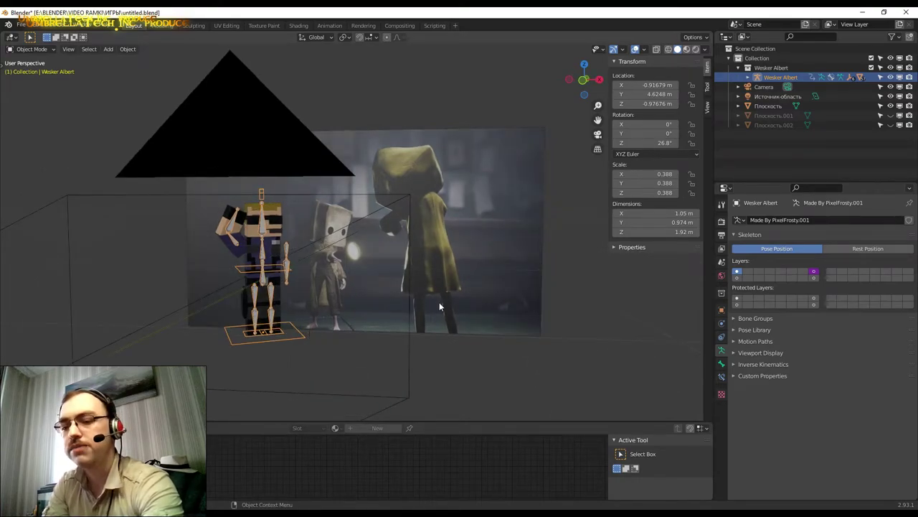
middle_click_drag(439, 302, 439, 307)
key("KP_0")
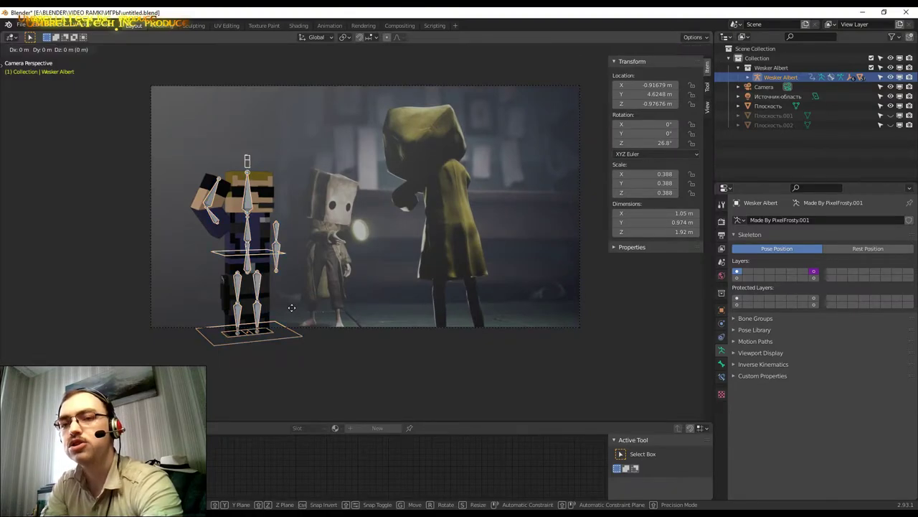
key("x")
key("y")
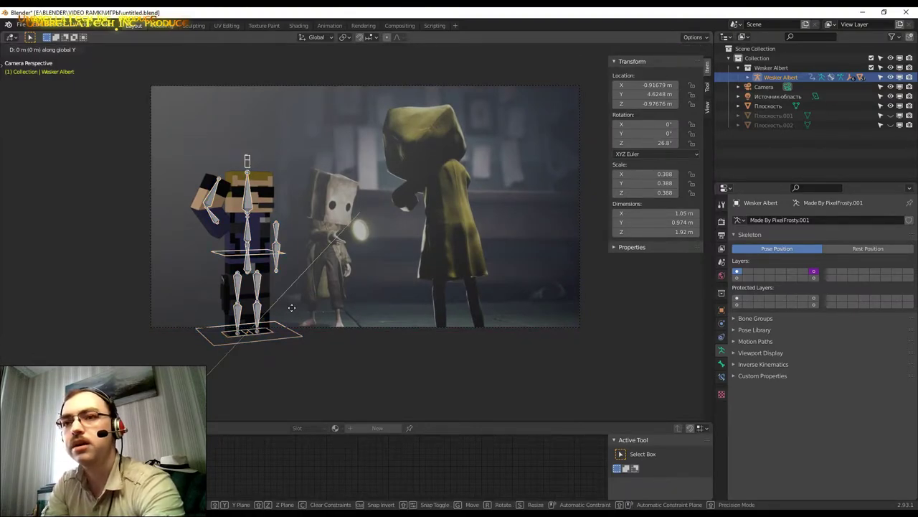
key("y")
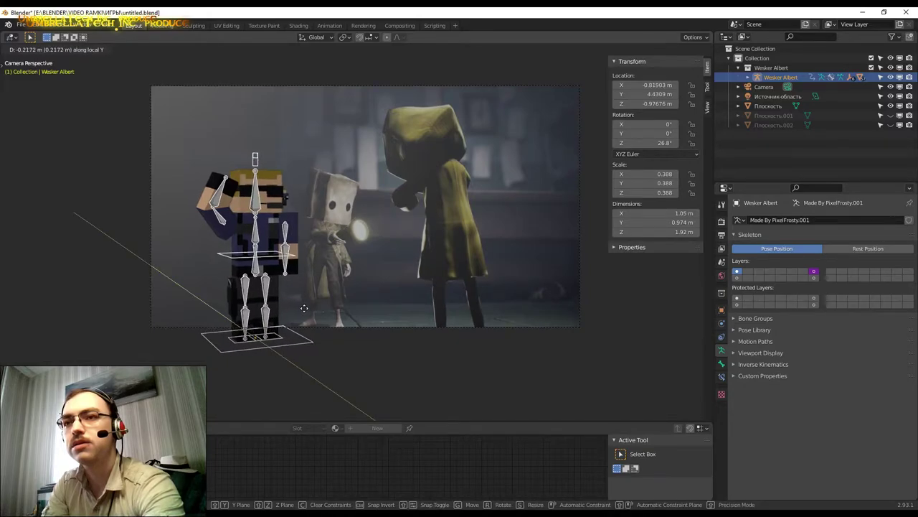
key("y")
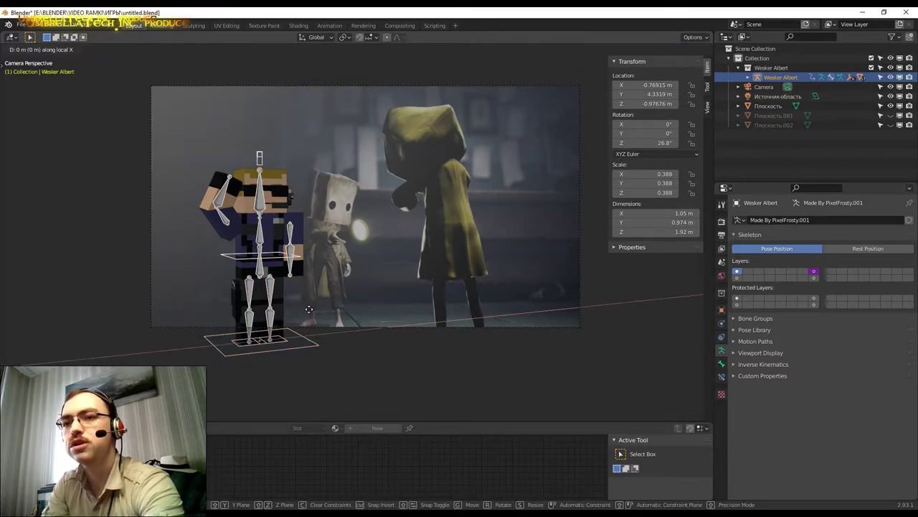
key("x")
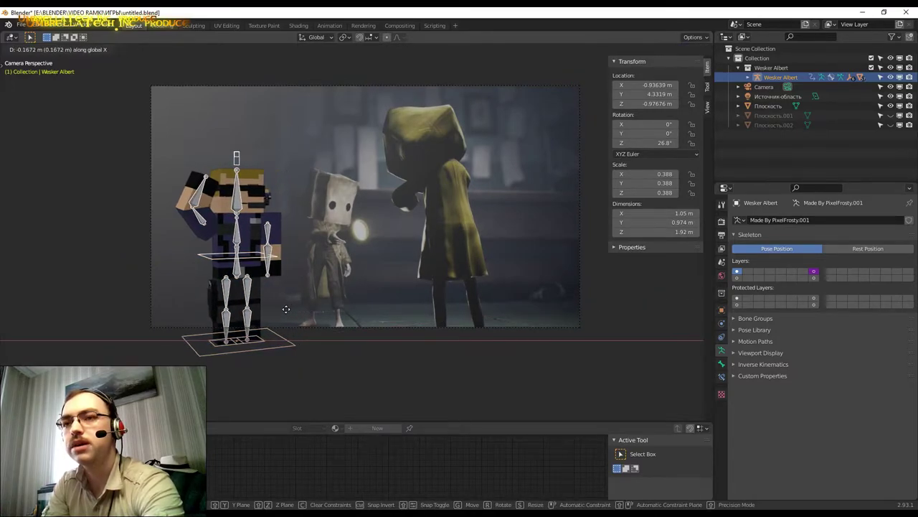
left_click(288, 309)
Shrink the rig to scale 0.356 and raise it slightly to Z −0.860.
scroll(288, 309, "up", 2)
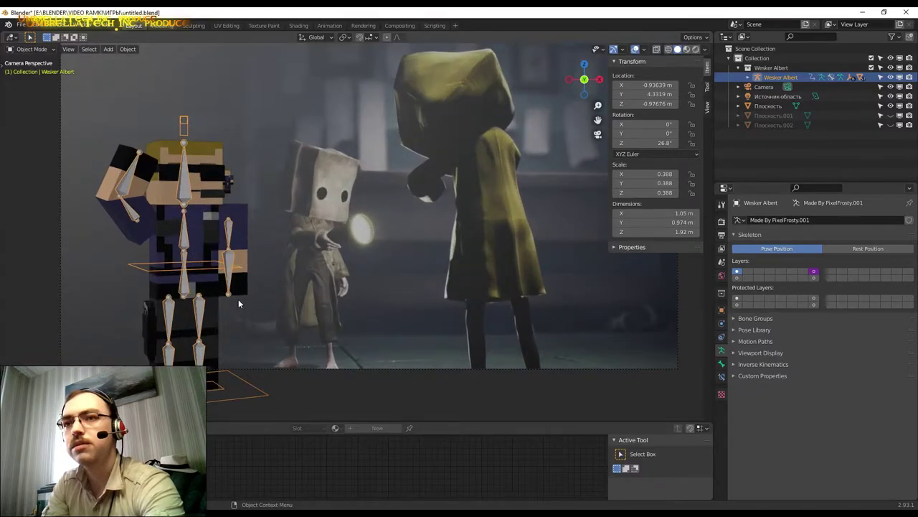
key("s")
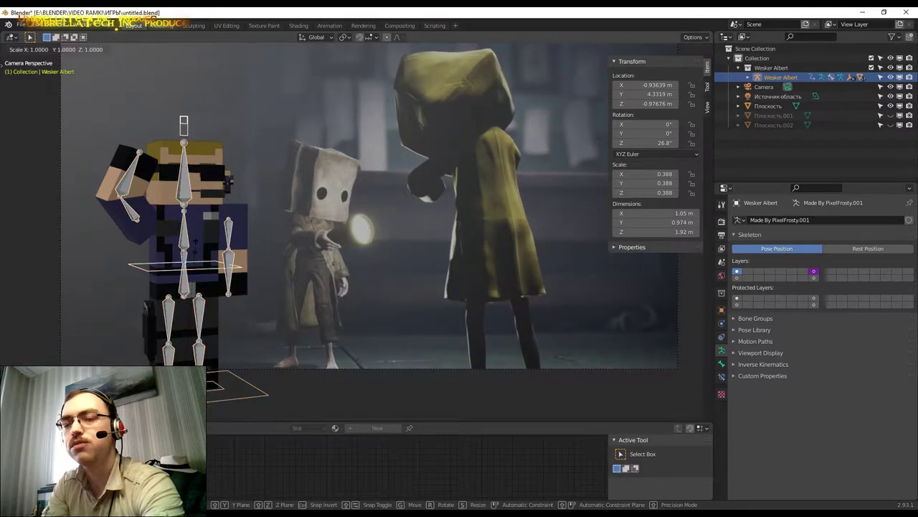
left_click(190, 341)
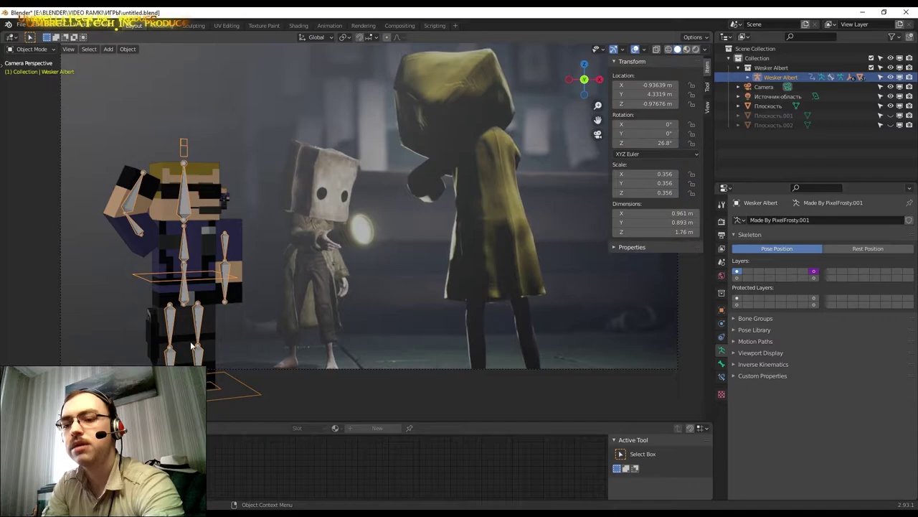
key("g")
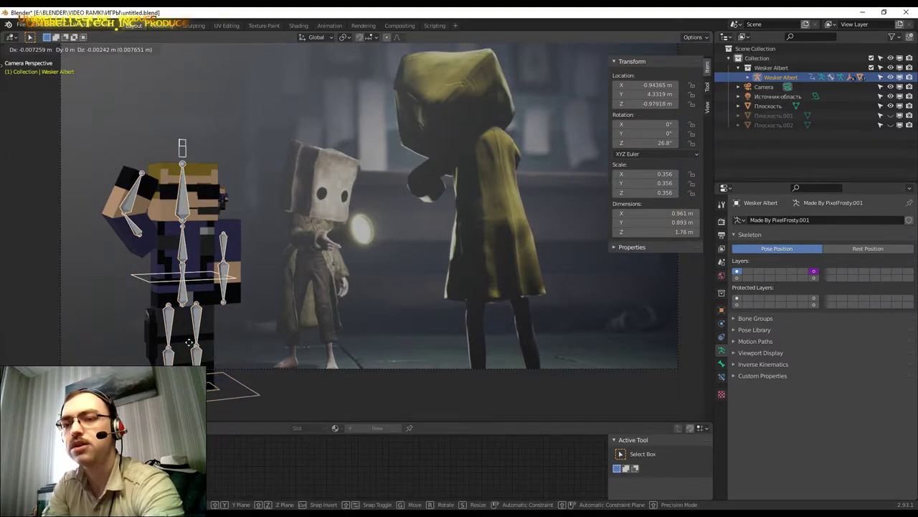
key("x")
key("z")
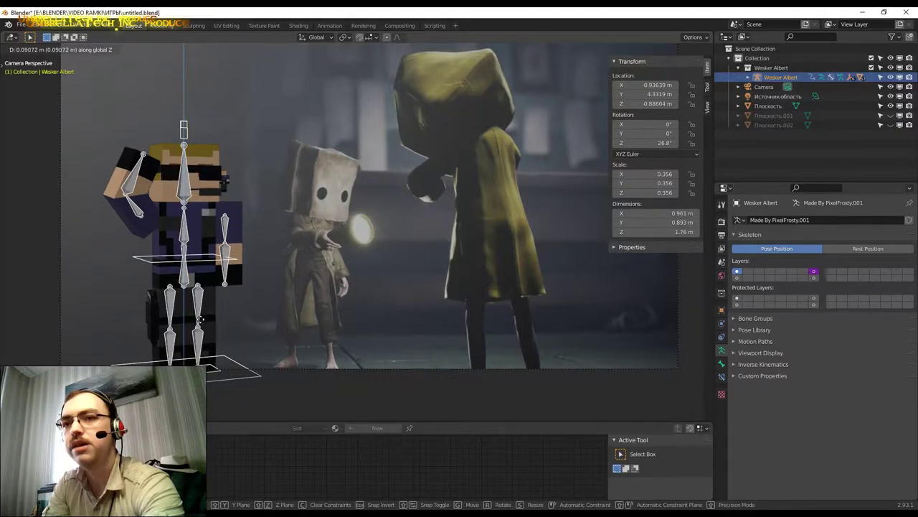
left_click(200, 317)
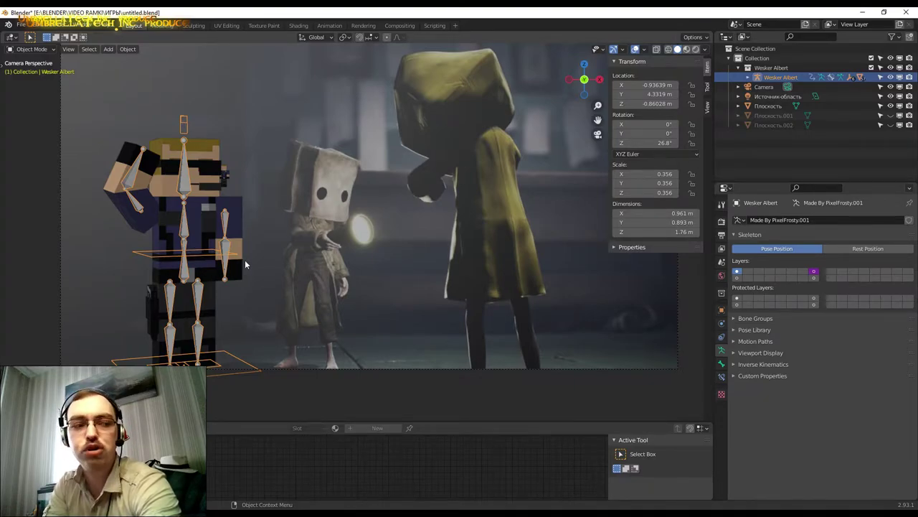
middle_click_drag(244, 265, 320, 267)
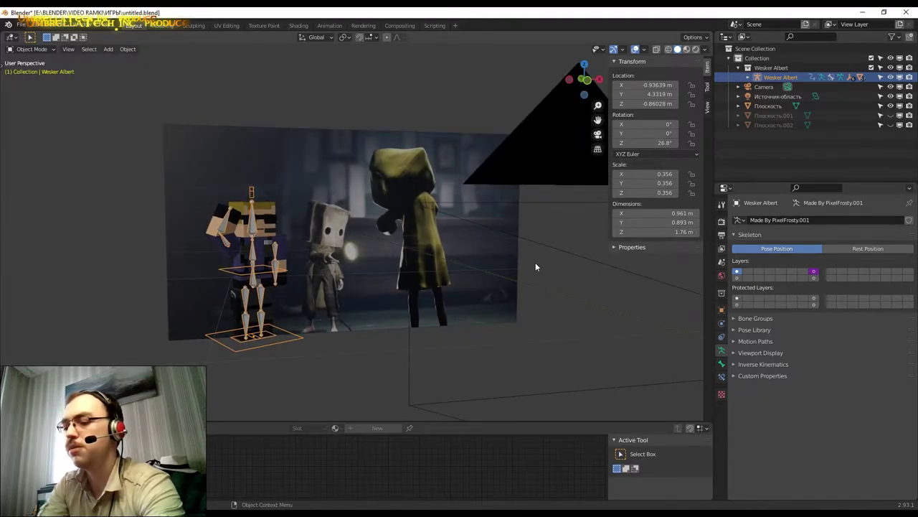
key("KP_0")
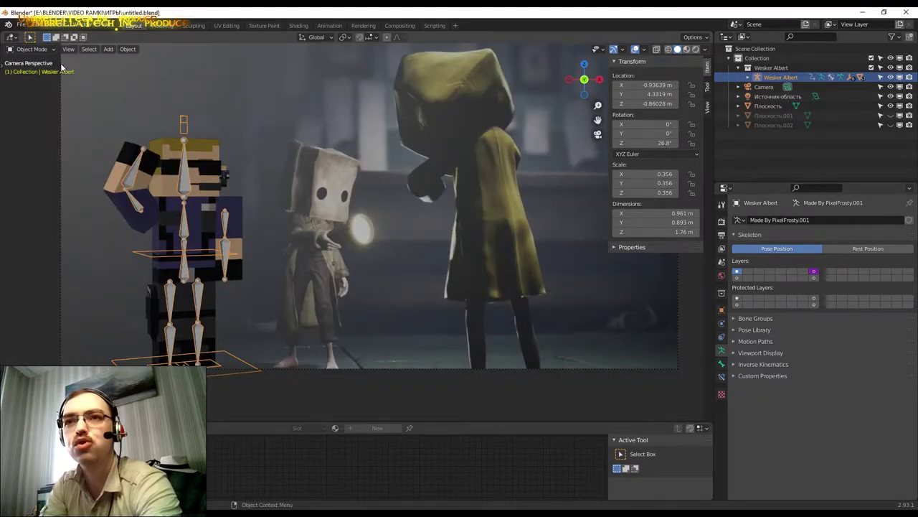
Enter Pose Mode and move the left leg control Leg IK L.002 along its Z.
left_click(31, 49)
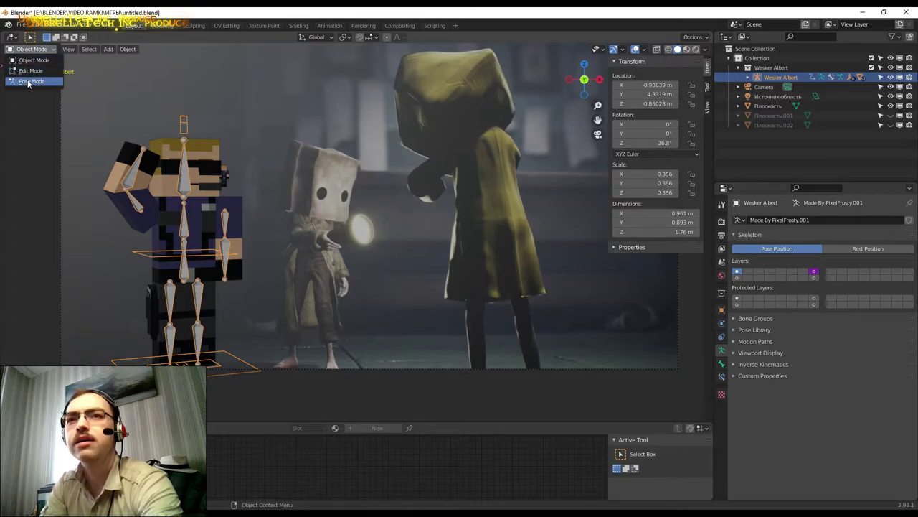
key("Return")
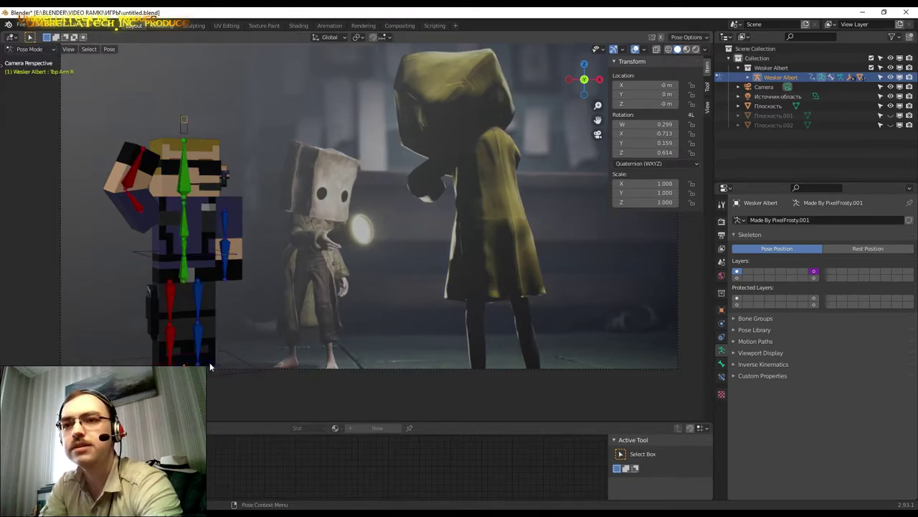
left_click(211, 366)
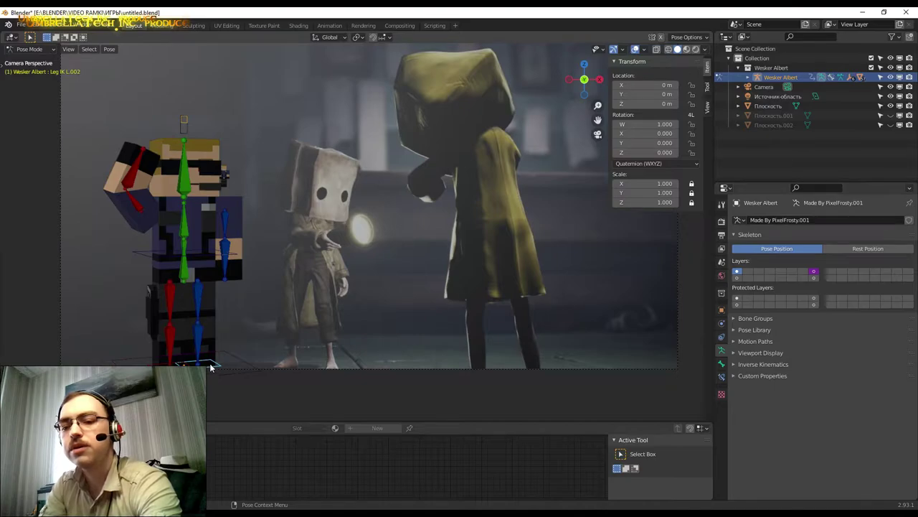
key("g")
key("z")
key("z")
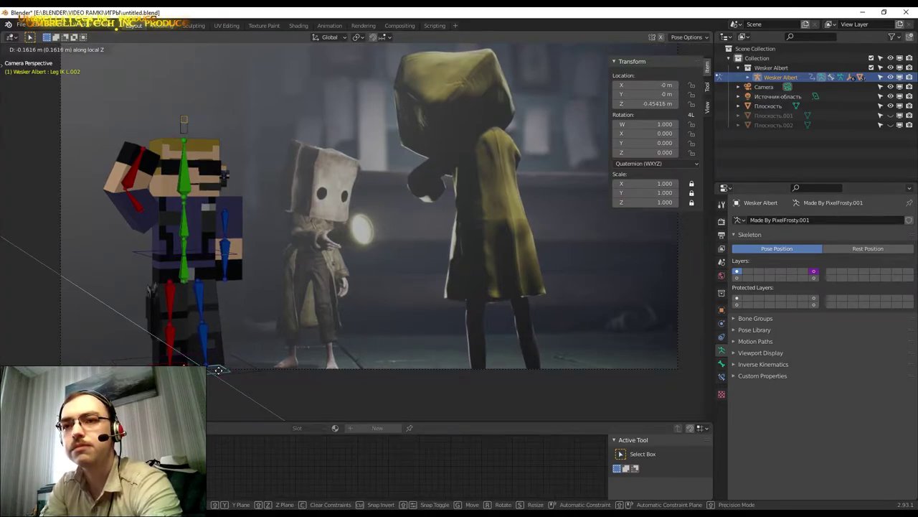
left_click(218, 369)
Lower the Pelvis bone vertically.
left_click(190, 267)
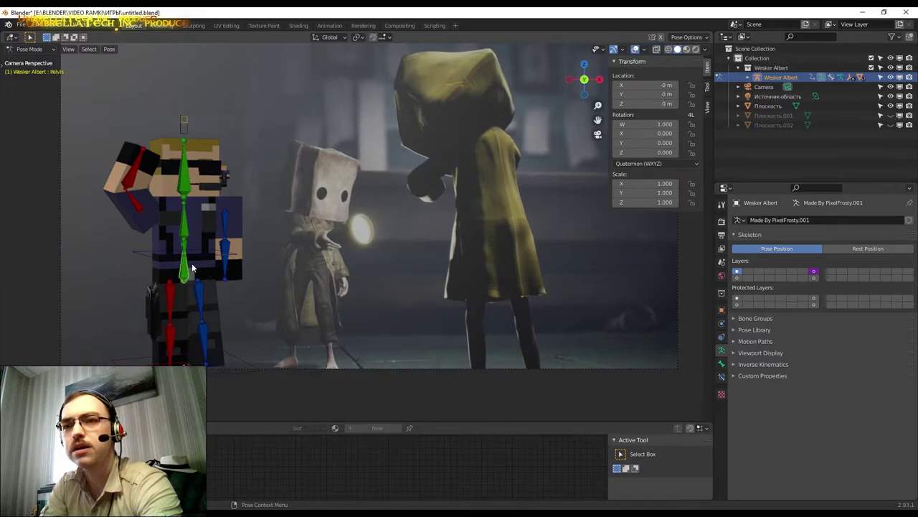
key("g")
key("z")
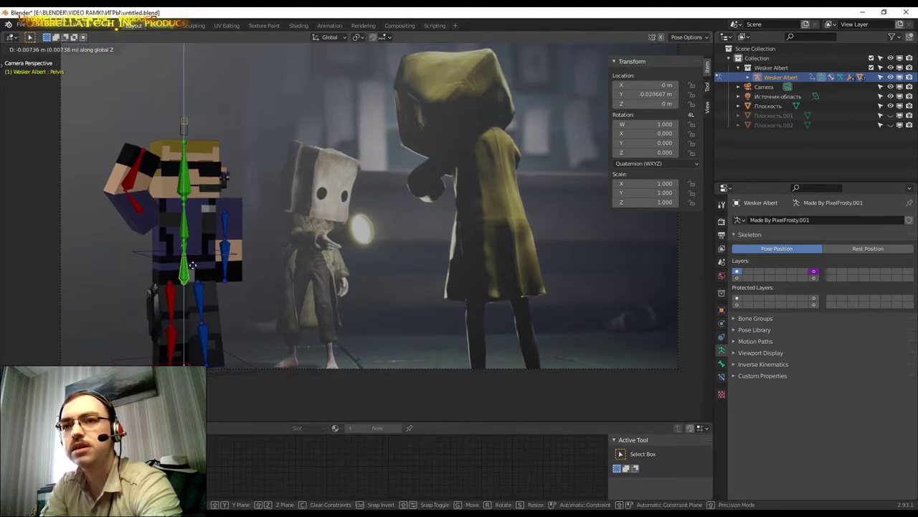
left_click(194, 273)
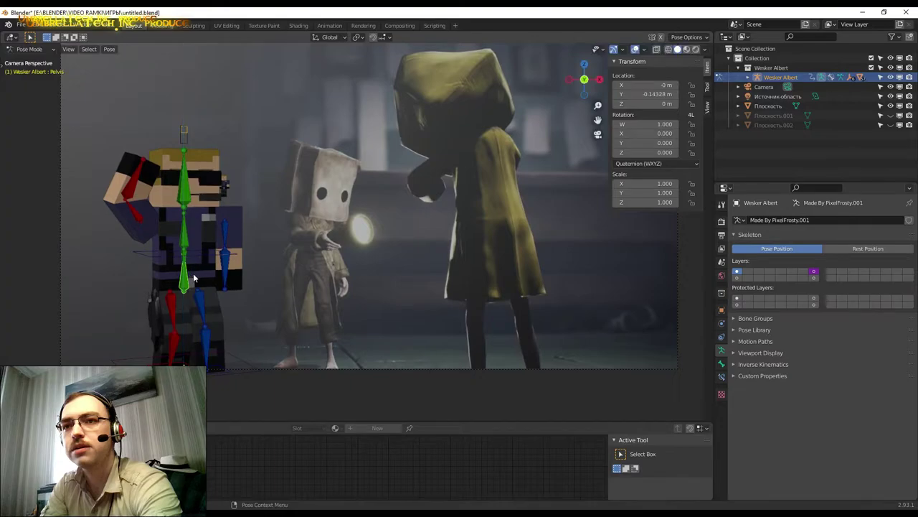
Raise Leg IK.R.002 to Z 0.332 m and turn it about 22° around Z.
left_click(163, 355)
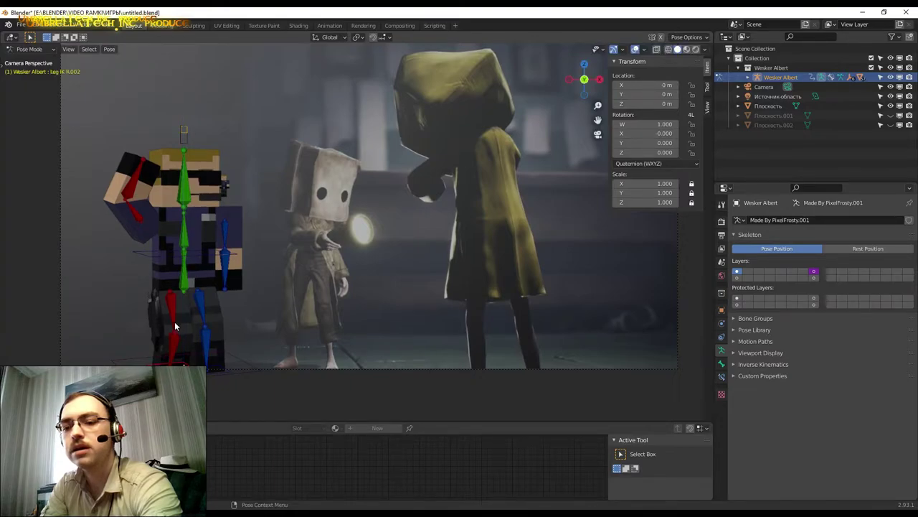
key("g")
key("z")
key("z")
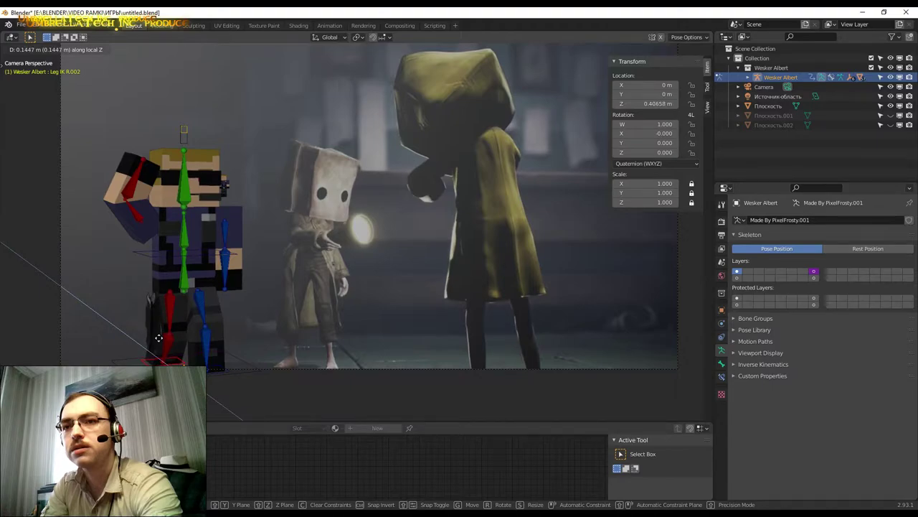
key("r")
key("z")
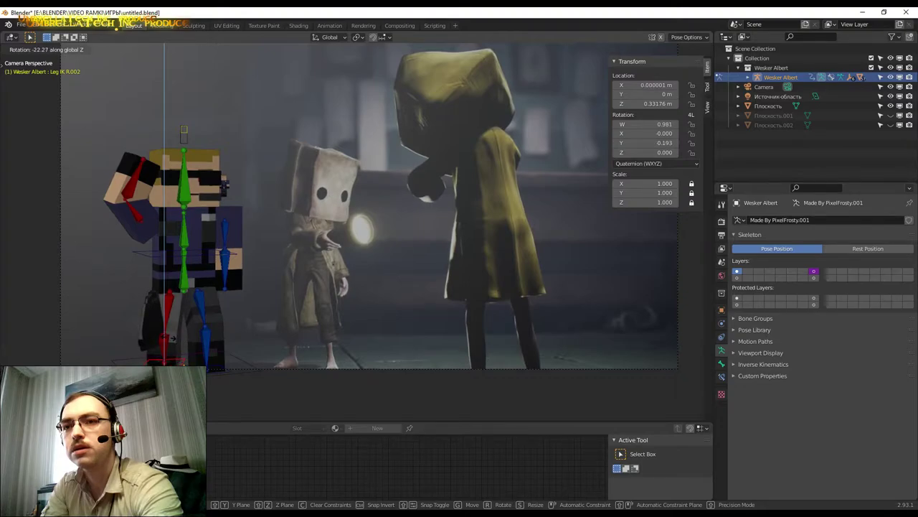
left_click(169, 337)
scroll(221, 309, "down", 3)
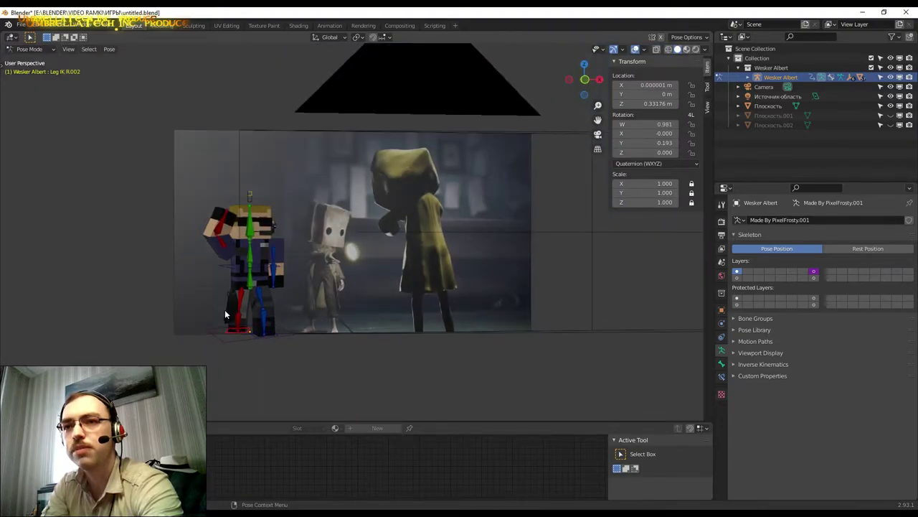
Orbit to inspect the pose, cancel an accidental bone move, and select the Top Leg R bone.
mouse_move(224, 309)
middle_mouse_down()
mouse_move(338, 283)
mouse_move(338, 324)
middle_mouse_up()
key("g")
left_click(338, 308)
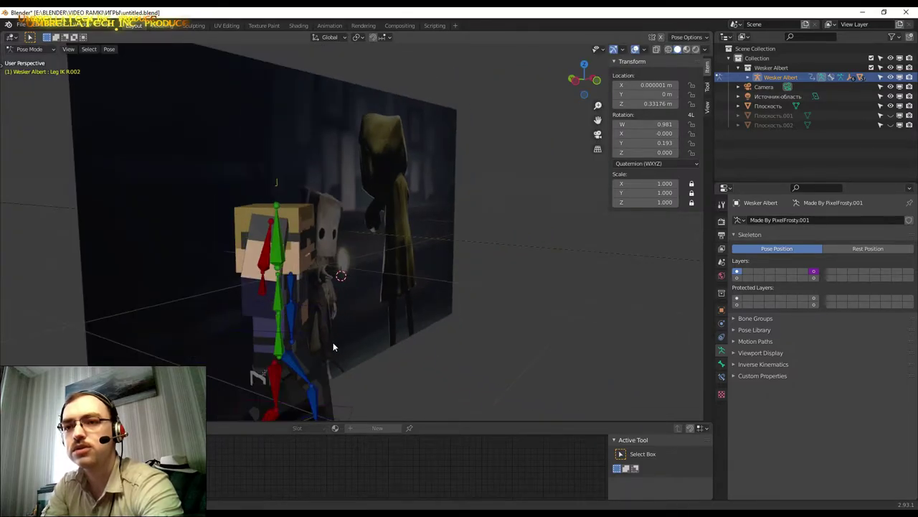
scroll(273, 349, "up", 5)
scroll(282, 349, "down", 5)
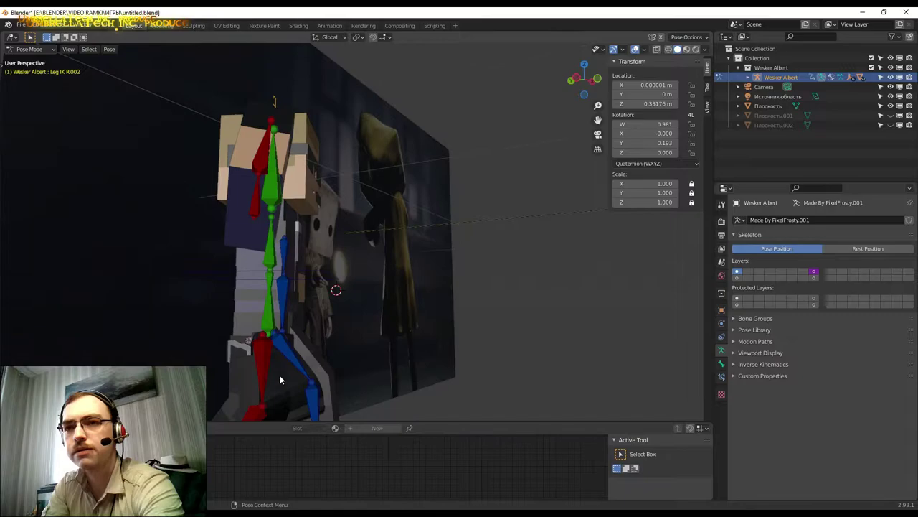
scroll(287, 352, "up", 1)
scroll(279, 348, "up", 3)
scroll(274, 345, "up", 2)
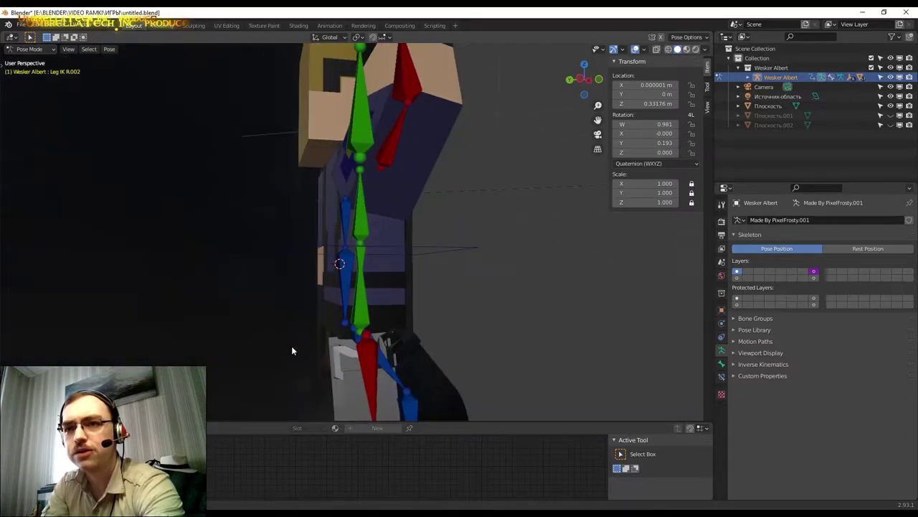
scroll(282, 346, "down", 4)
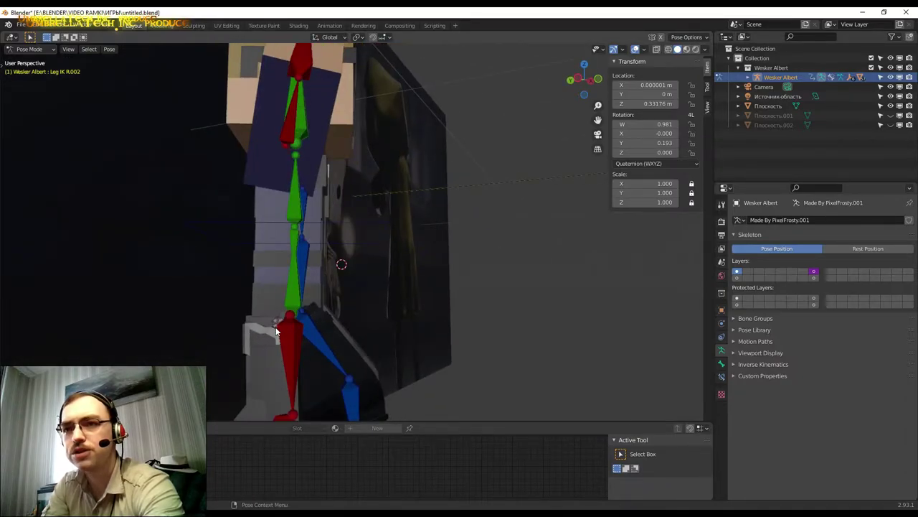
left_click(276, 329)
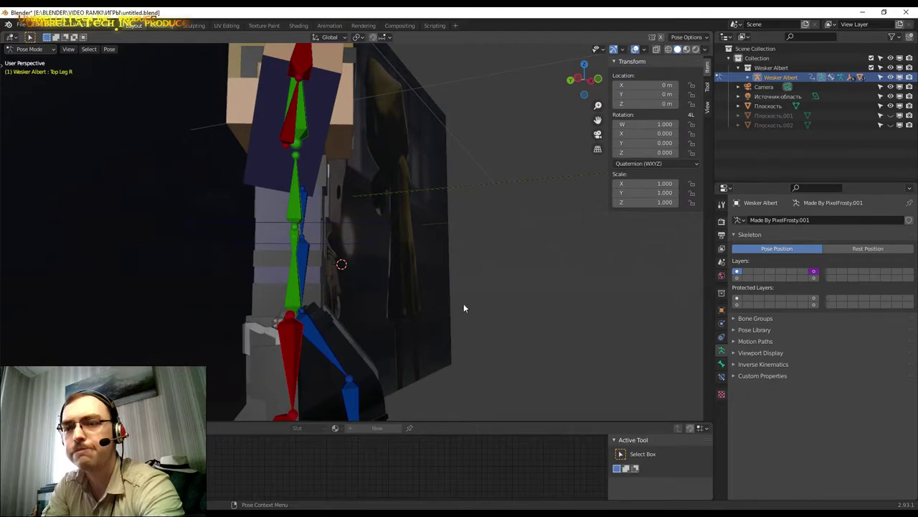
Expand the Wesker Albert rig in the Outliner and select the Beretta 69 Wesker Albert item.
left_click(747, 77)
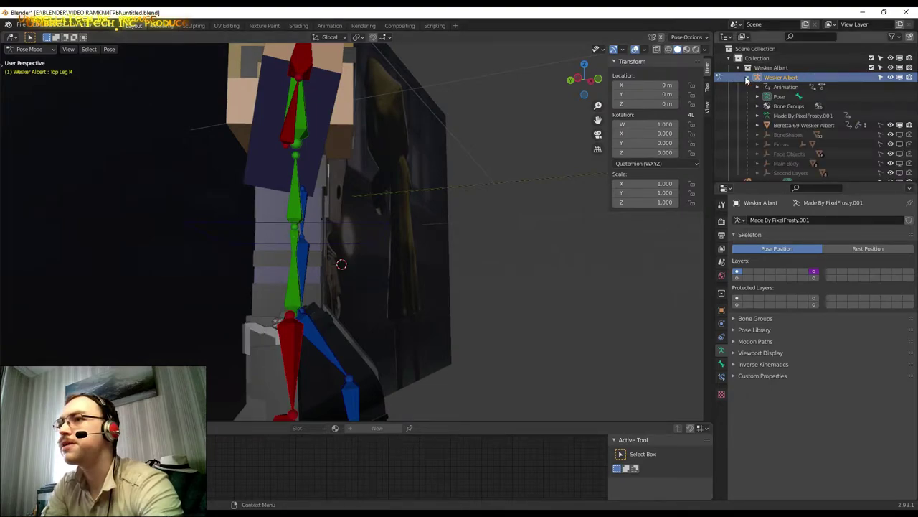
scroll(786, 115, "down", 1)
left_click(788, 106)
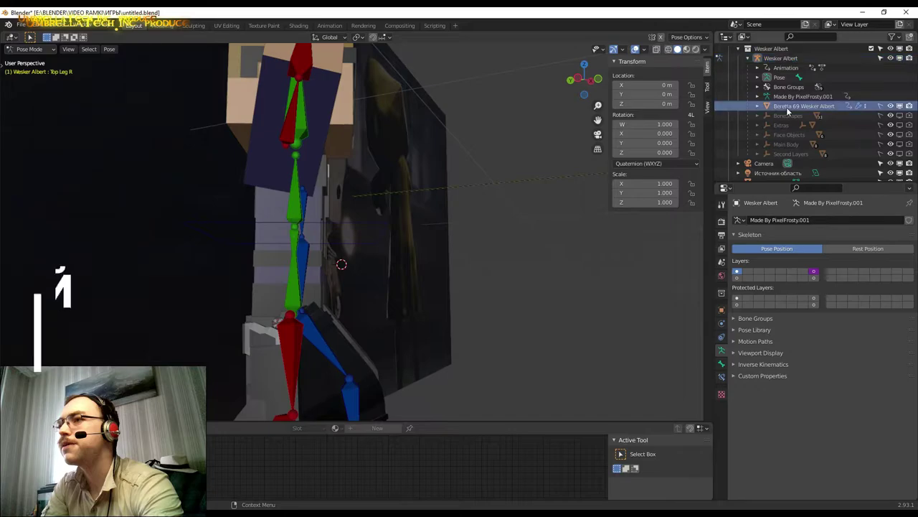
Collapse the rig's Outliner list and delete the Wesker Albert rig from its context menu.
scroll(477, 180, "down", 5)
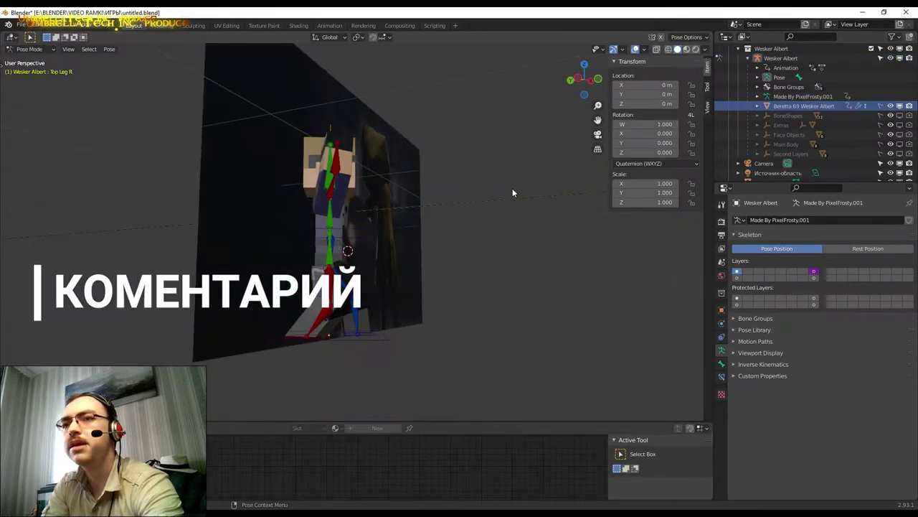
middle_click_drag(513, 188, 446, 199)
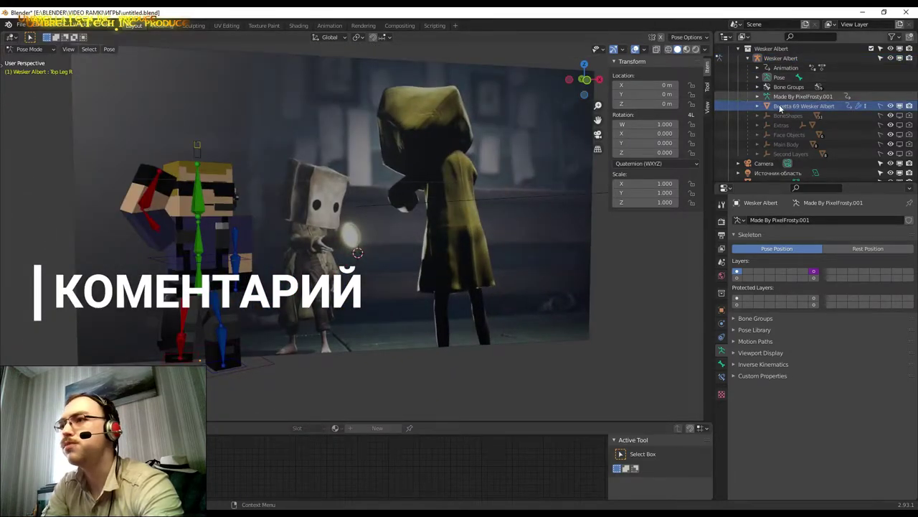
scroll(751, 72, "up", 1)
left_click(747, 67)
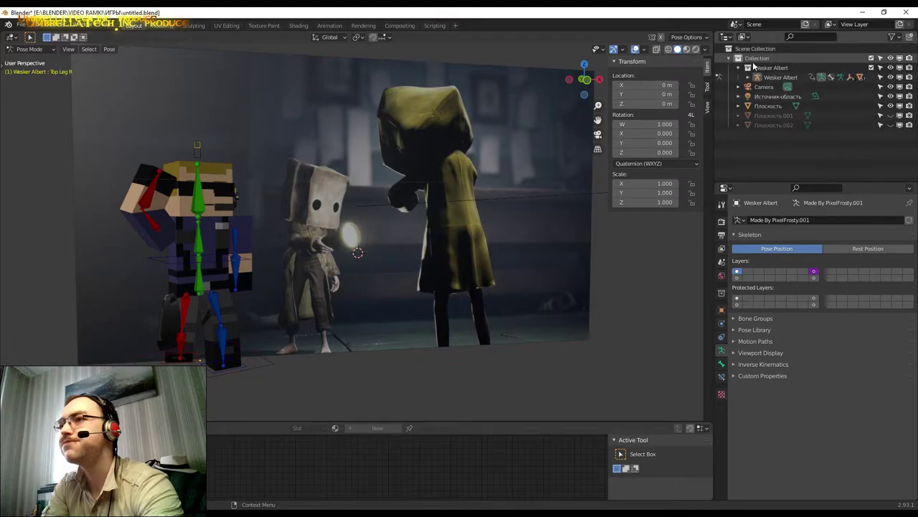
scroll(752, 68, "up", 1)
right_click(767, 77)
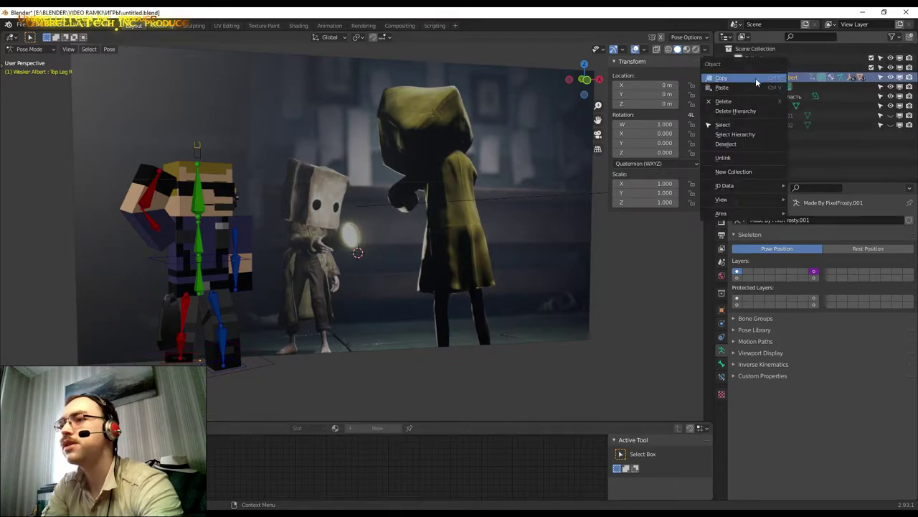
left_click(725, 111)
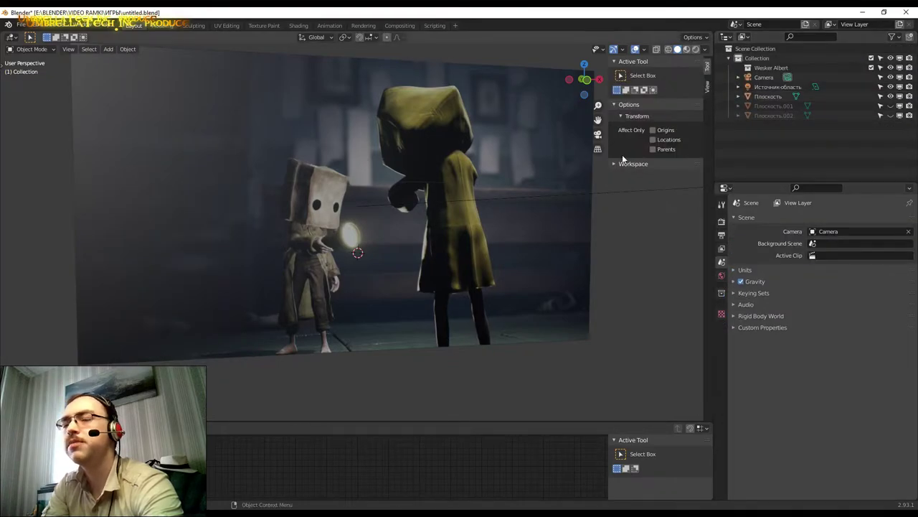
left_click(758, 68)
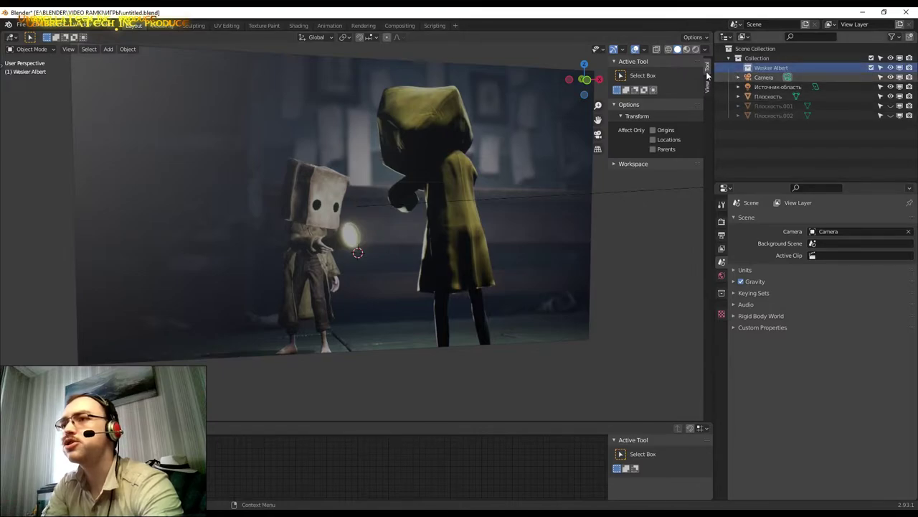
left_click(21, 23)
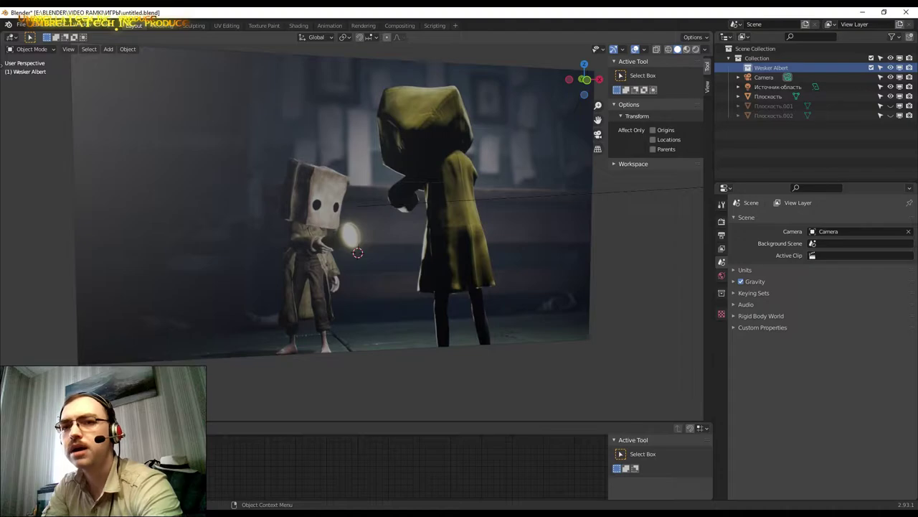
Join the two editor areas into one and undo the extra Wesker Albert.001 copy.
scroll(417, 387, "down", 5)
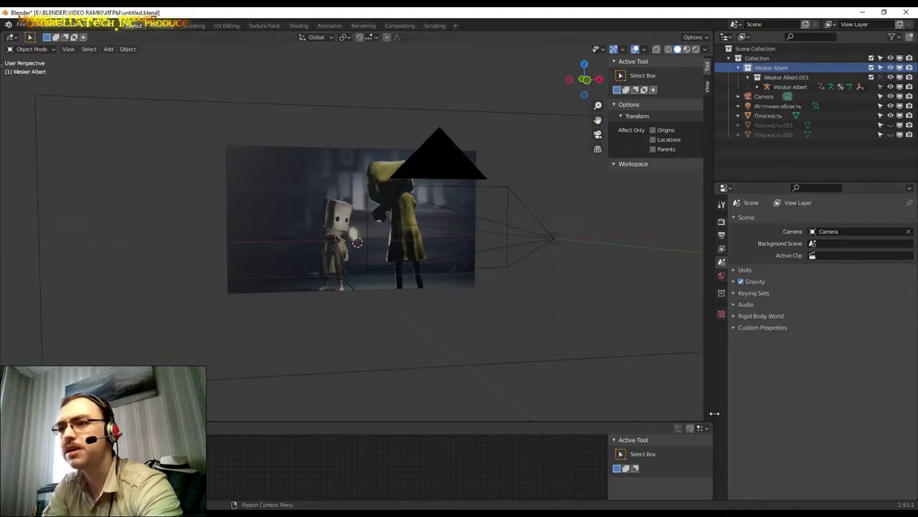
left_click_drag(709, 424, 711, 395)
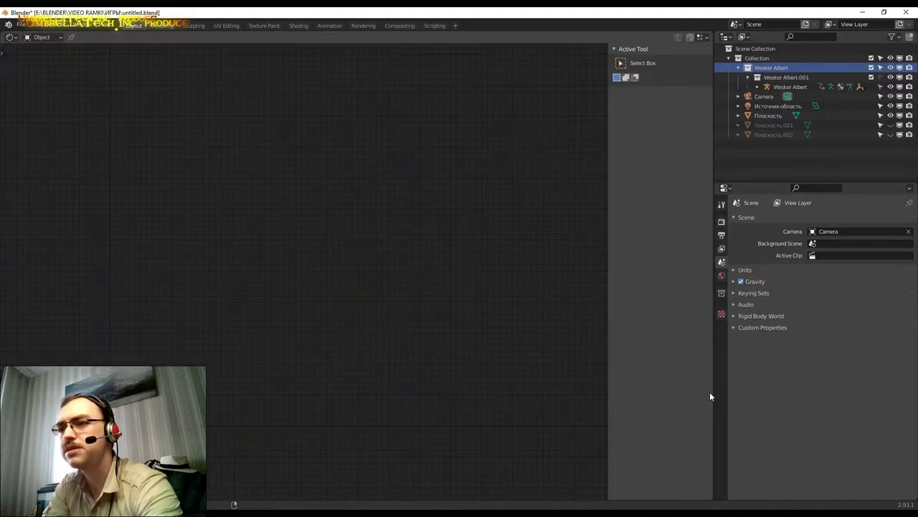
key("ctrl+z")
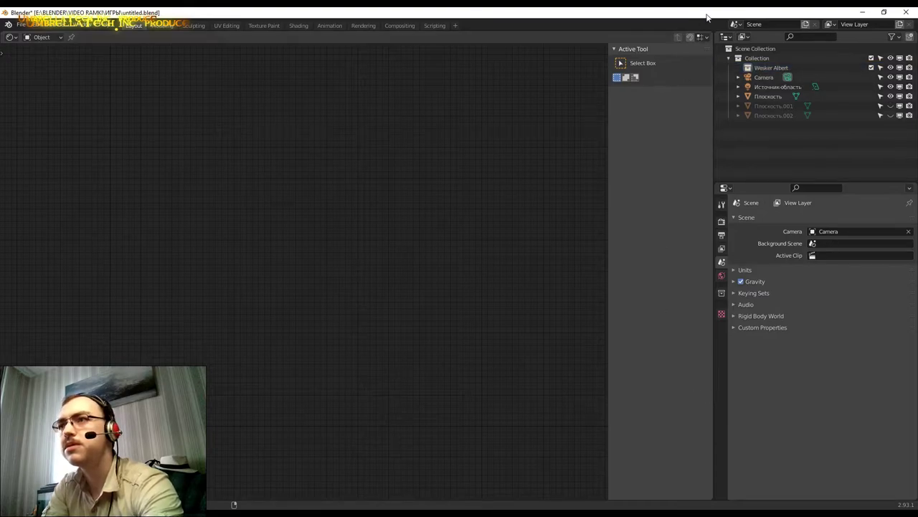
Split the area horizontally and make the top editor a 3D Viewport.
left_click_drag(711, 33, 710, 346)
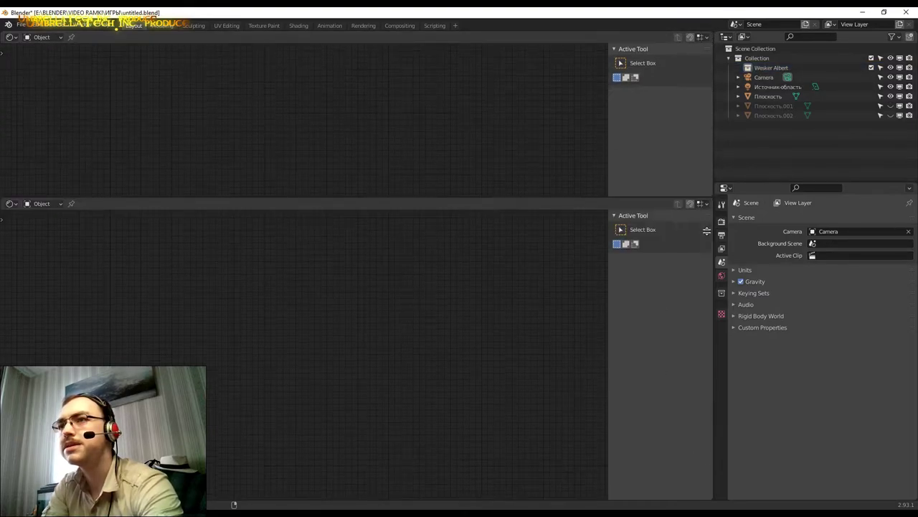
left_click(10, 37)
left_click(31, 64)
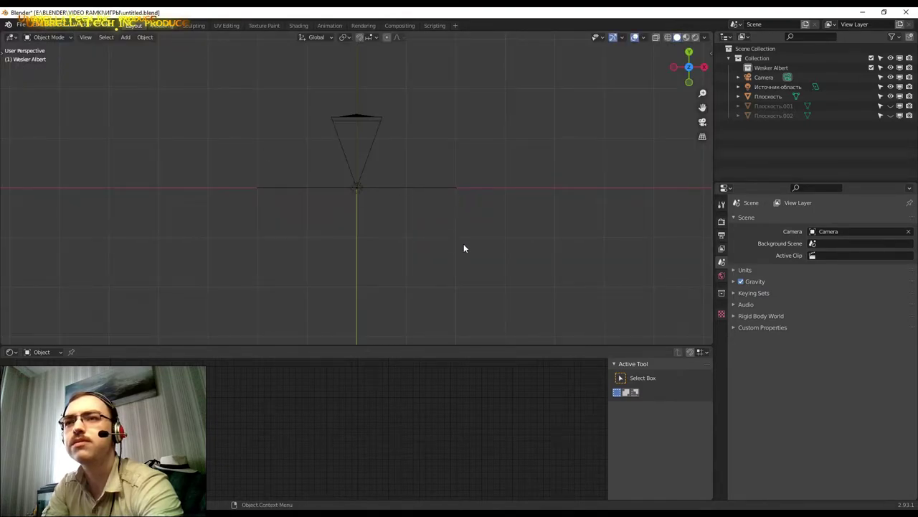
Set Viewport Shading color to Texture so the Little Nightmares image shows on the backdrop plane.
middle_click_drag(464, 248, 494, 170)
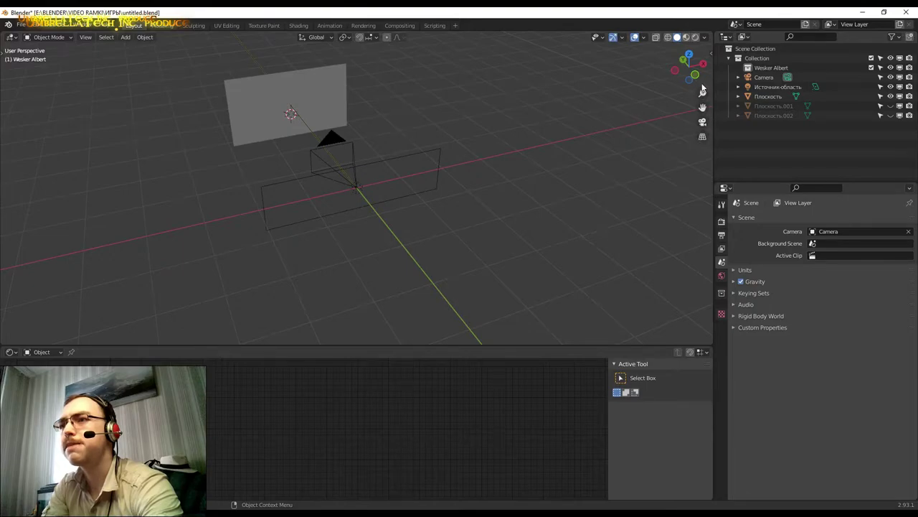
left_click(708, 49)
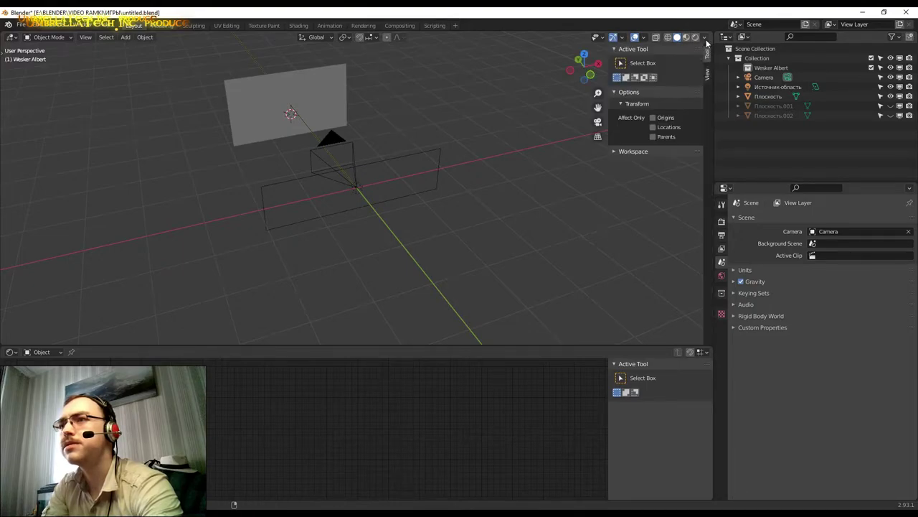
left_click(704, 37)
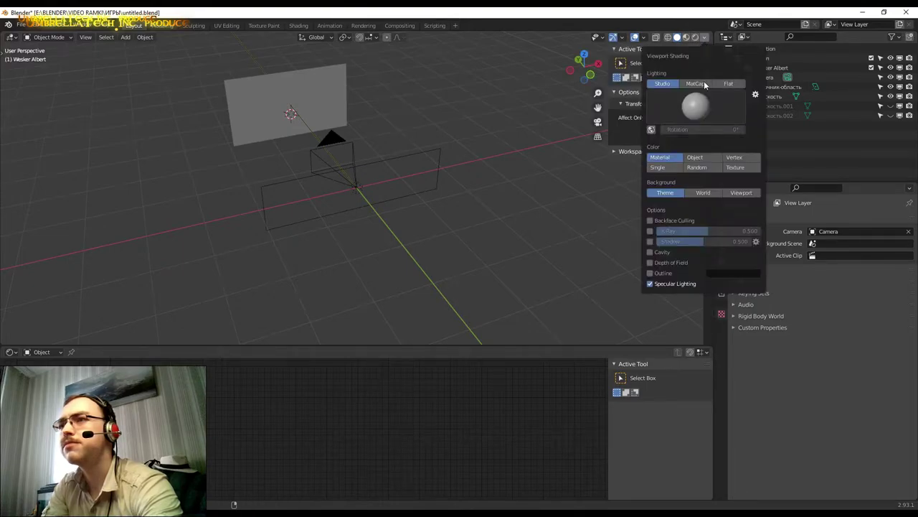
left_click(739, 169)
mouse_move(453, 162)
middle_mouse_down()
mouse_move(493, 159)
mouse_move(367, 155)
middle_mouse_up()
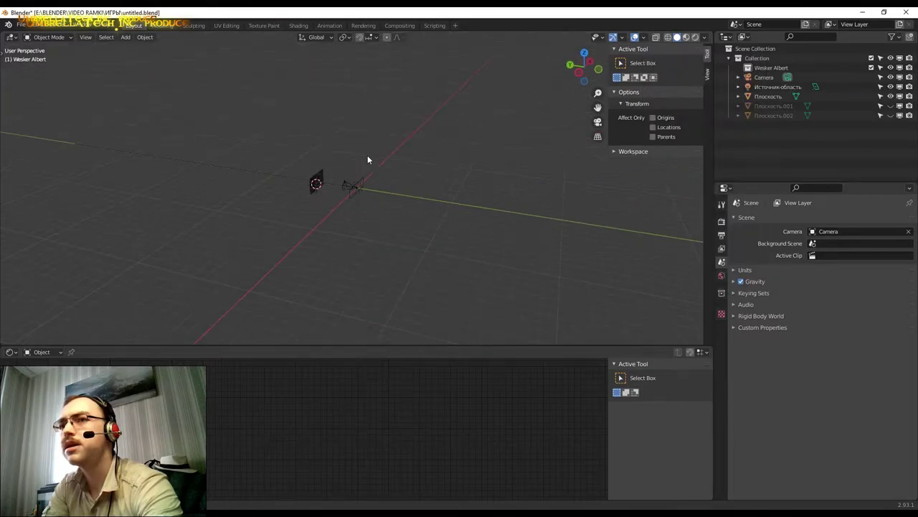
mouse_move(488, 152)
middle_mouse_down()
mouse_move(455, 149)
mouse_move(437, 170)
mouse_move(457, 180)
mouse_move(502, 172)
middle_mouse_up()
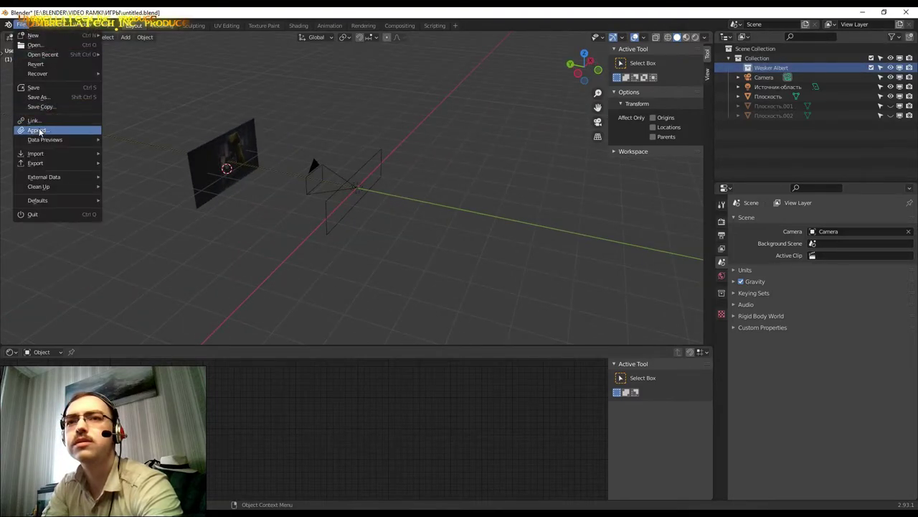
Append the Wesker Albert collection from the rig file and orbit to see it by the backdrop.
left_click(38, 132)
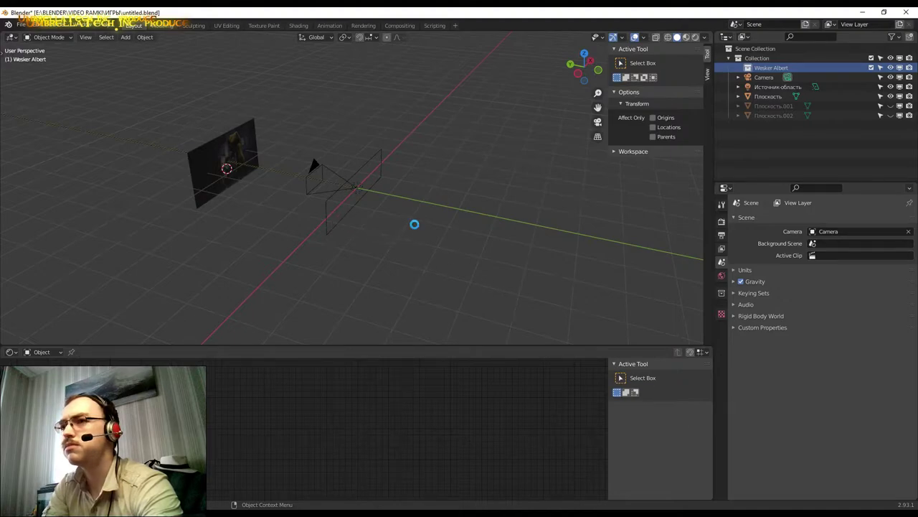
middle_click_drag(443, 202, 383, 195)
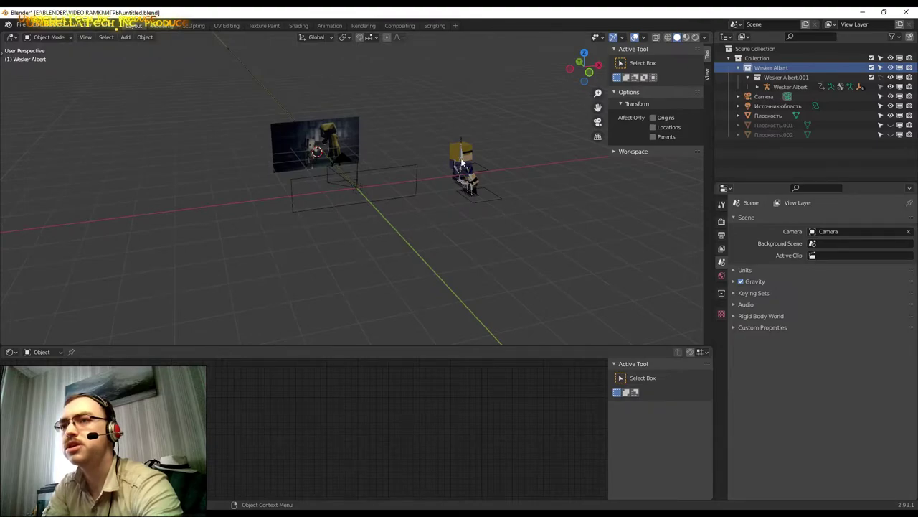
middle_click_drag(530, 165, 552, 169)
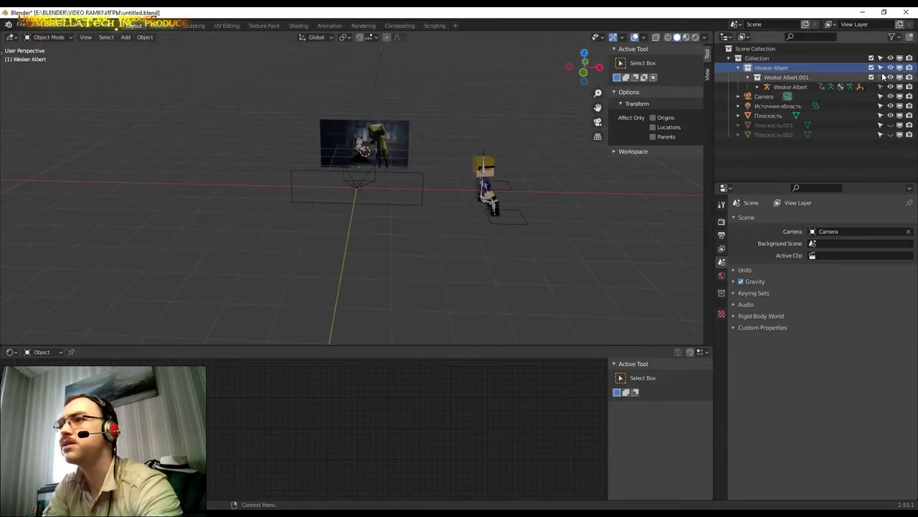
Select the appended rig, turn the bottom area into a Dope Sheet, and preview its animation.
left_click(492, 188)
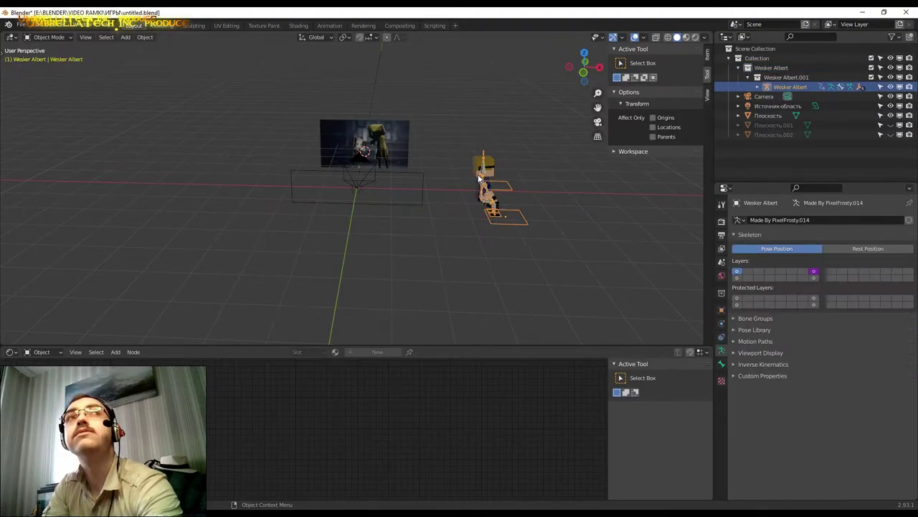
scroll(460, 173, "up", 3)
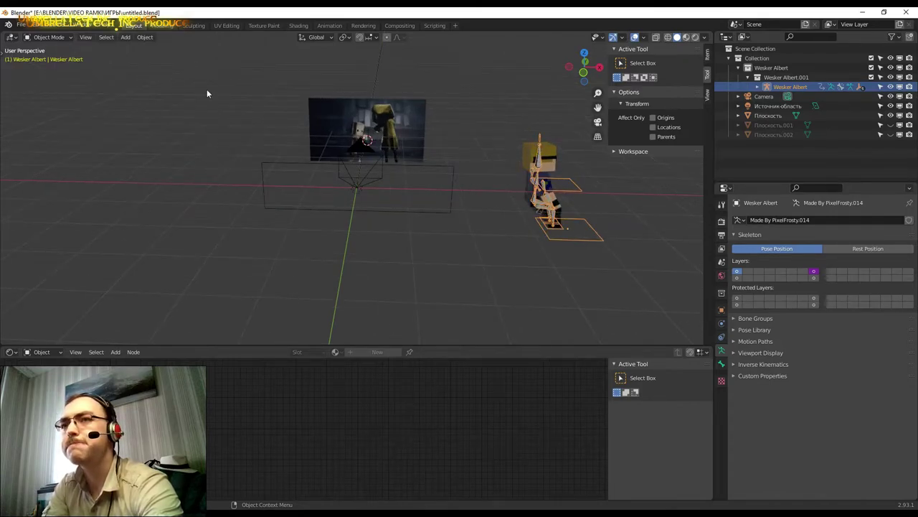
left_click(14, 354)
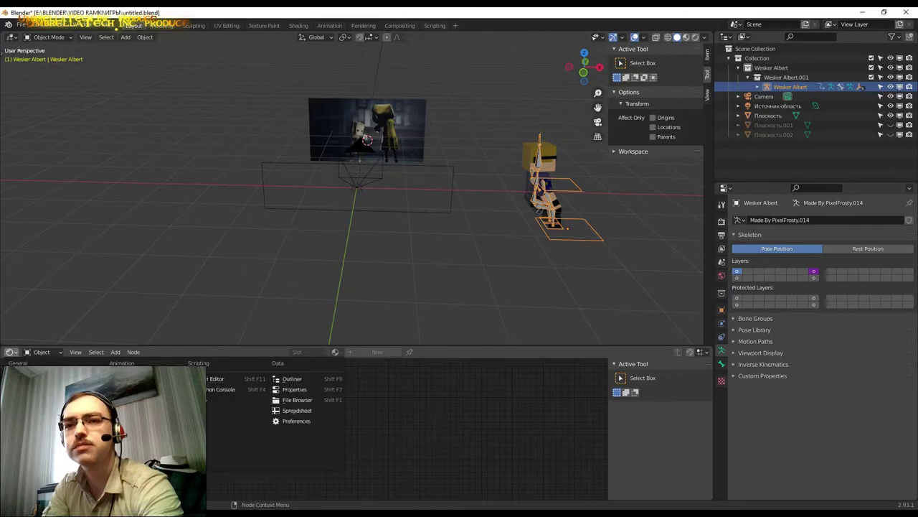
left_click(237, 389)
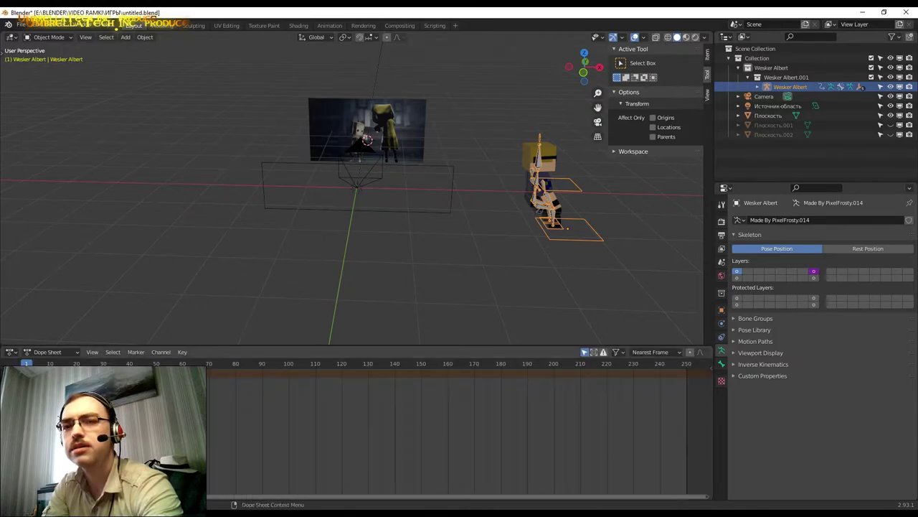
key("Home")
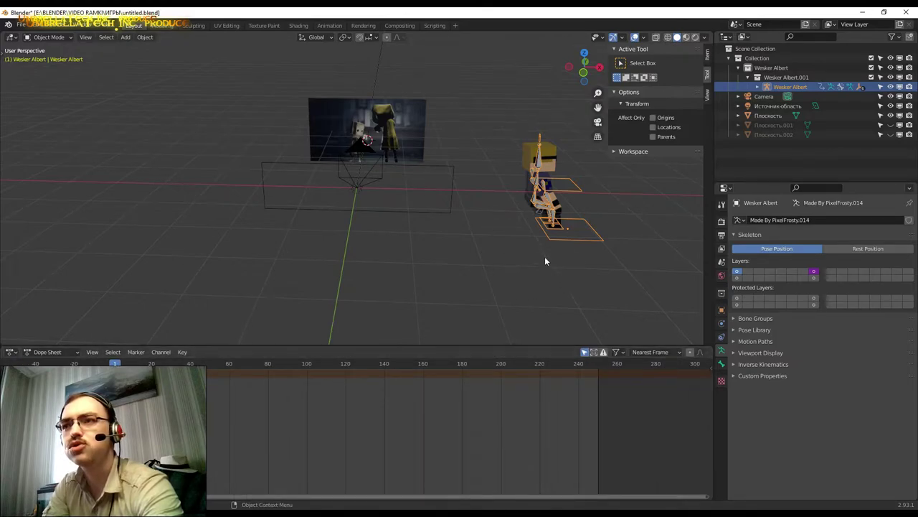
left_click_drag(115, 363, 115, 361)
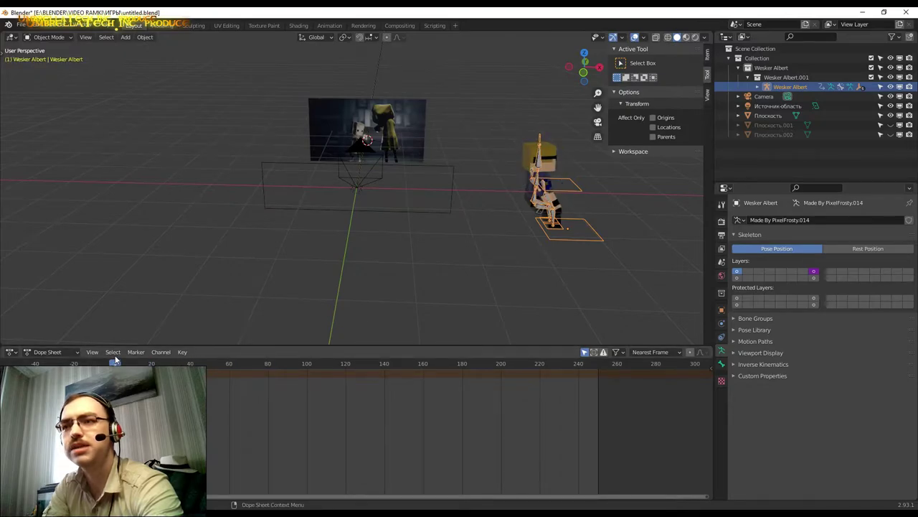
Switch the rig to Pose Mode and show its action in the Action Editor.
left_click(44, 37)
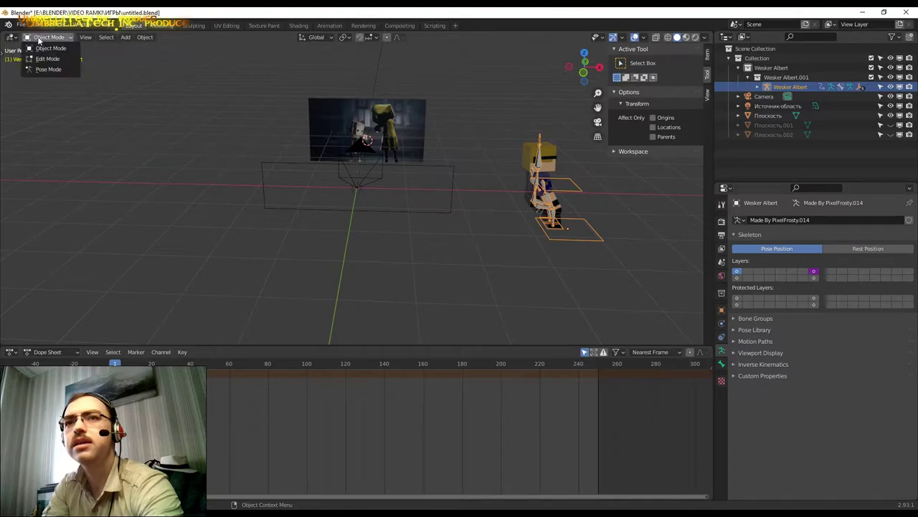
left_click(47, 69)
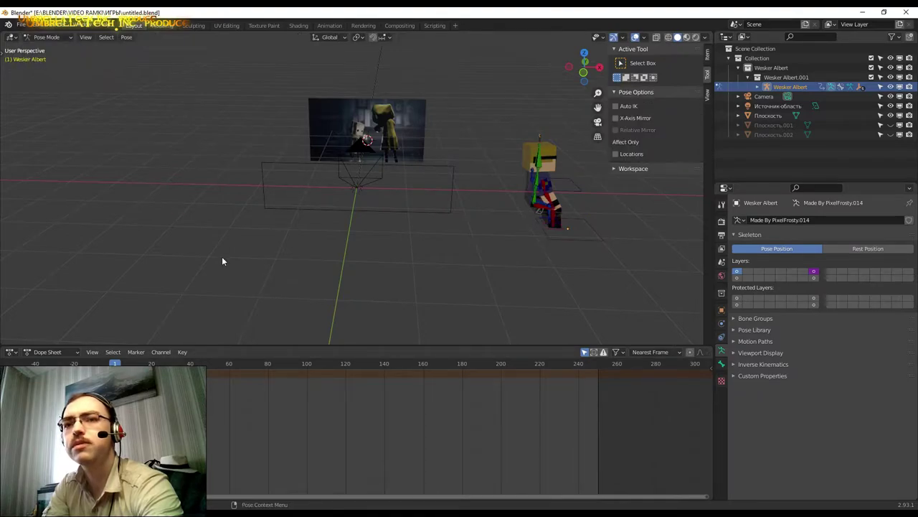
left_click(49, 361)
left_click(61, 380)
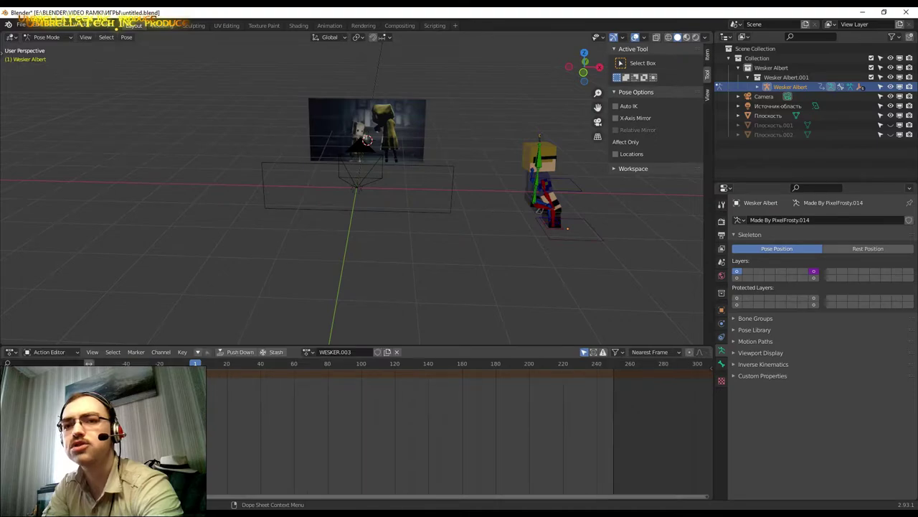
Browse the action list and keep WESKER.003 as the rig's active action.
left_click(306, 351)
left_click(311, 366)
left_click(307, 352)
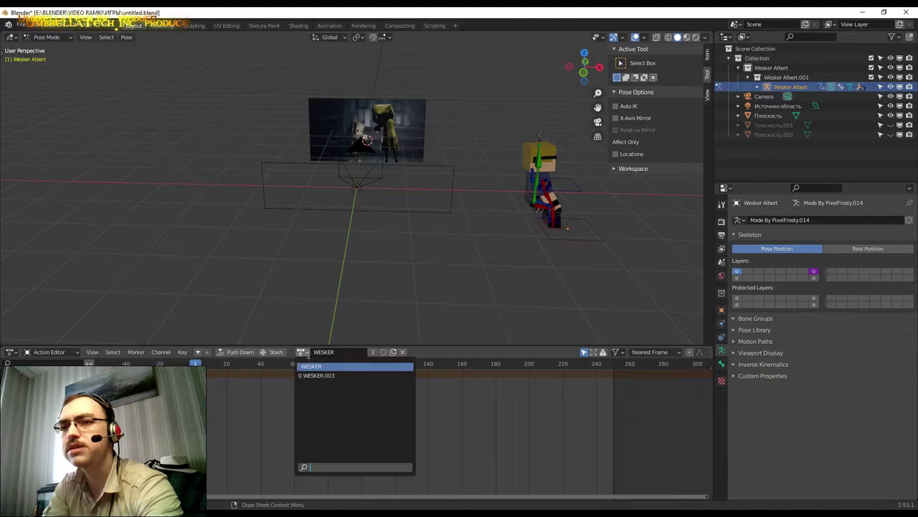
left_click(317, 374)
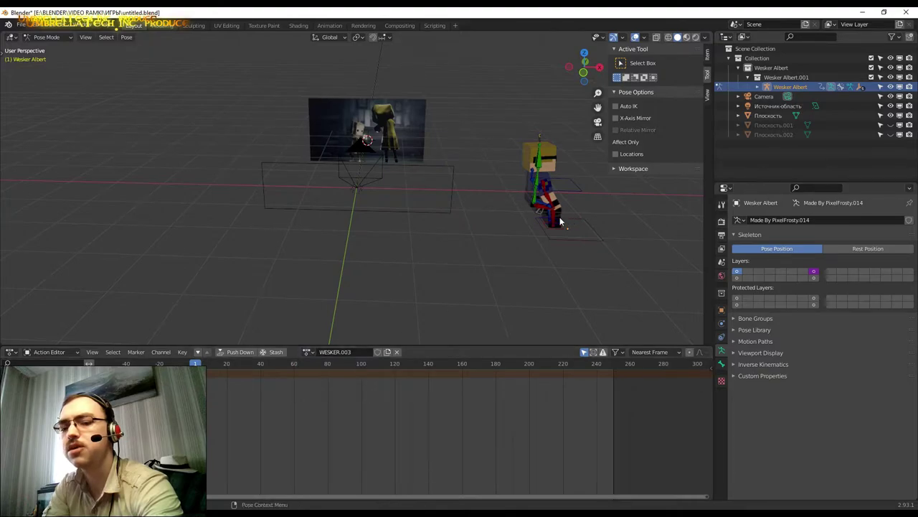
Select all bones, then select and delete every keyframe in WESKER.003.
key("a")
scroll(376, 436, "down", 1)
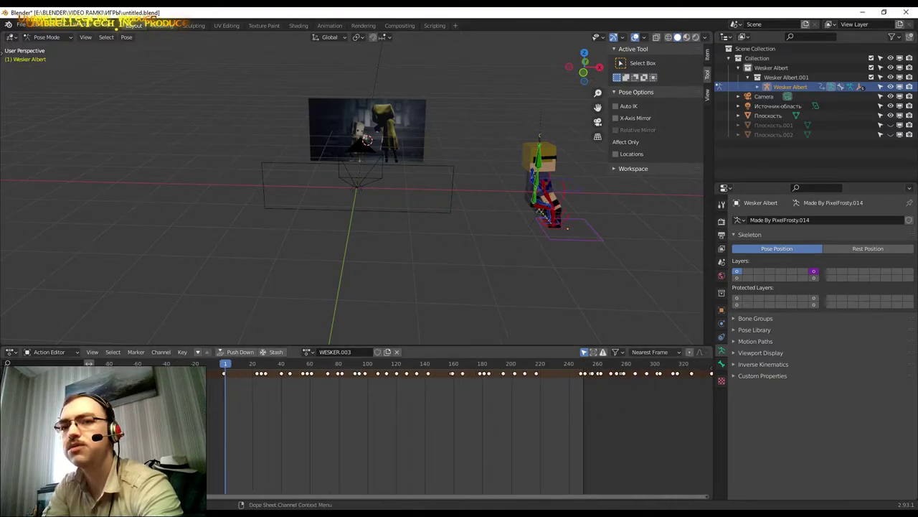
scroll(394, 406, "down", 2)
scroll(394, 405, "down", 2)
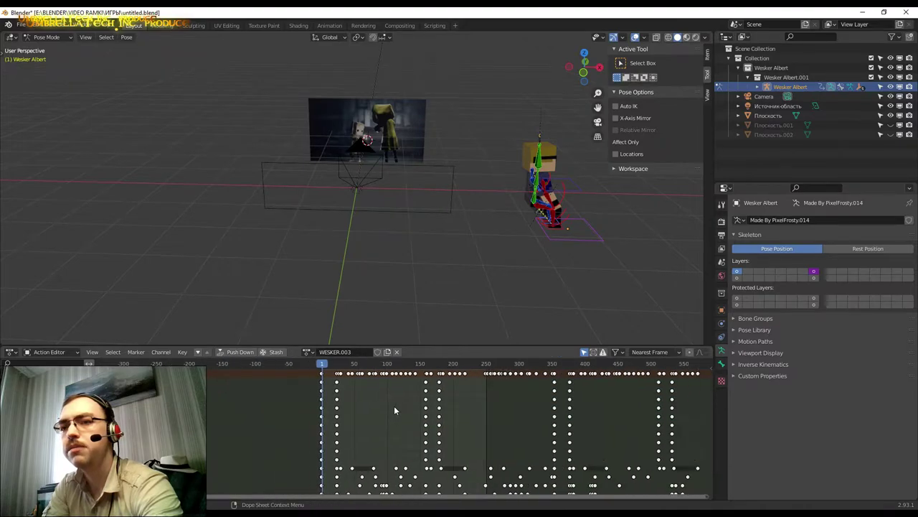
scroll(394, 405, "down", 2)
key("a")
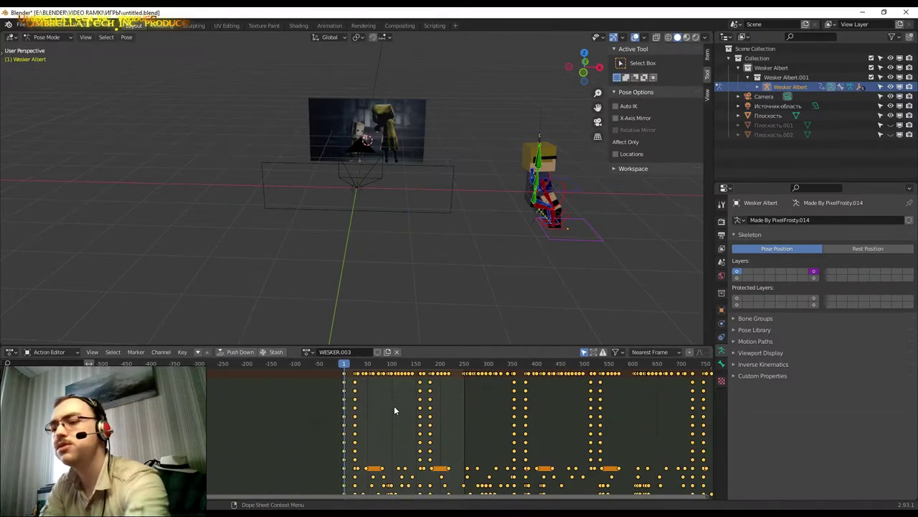
key("Delete")
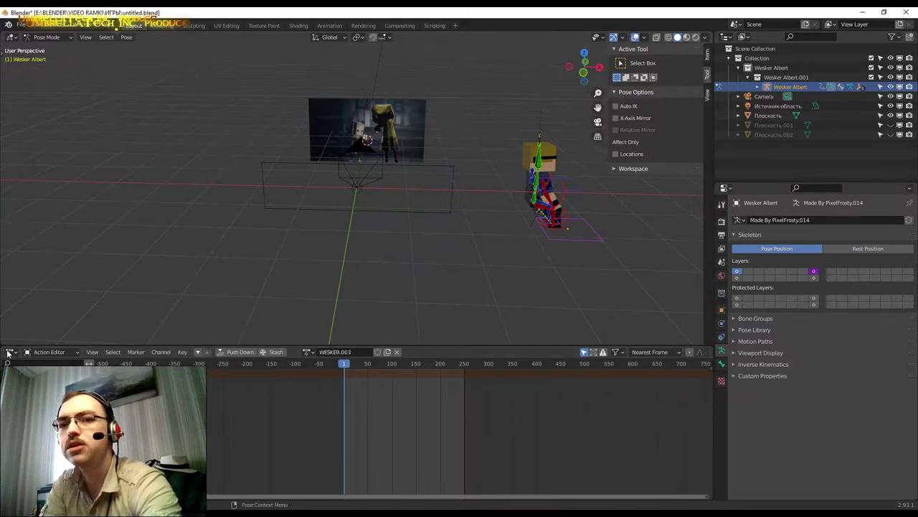
Orbit the view, switch to the Cursor tool, and apply a scale to the selected bones.
scroll(573, 201, "up", 1)
scroll(515, 261, "up", 1)
mouse_move(515, 262)
middle_mouse_down()
mouse_move(455, 273)
mouse_move(542, 272)
middle_mouse_up()
right_click_drag(506, 247, 514, 248, "shift")
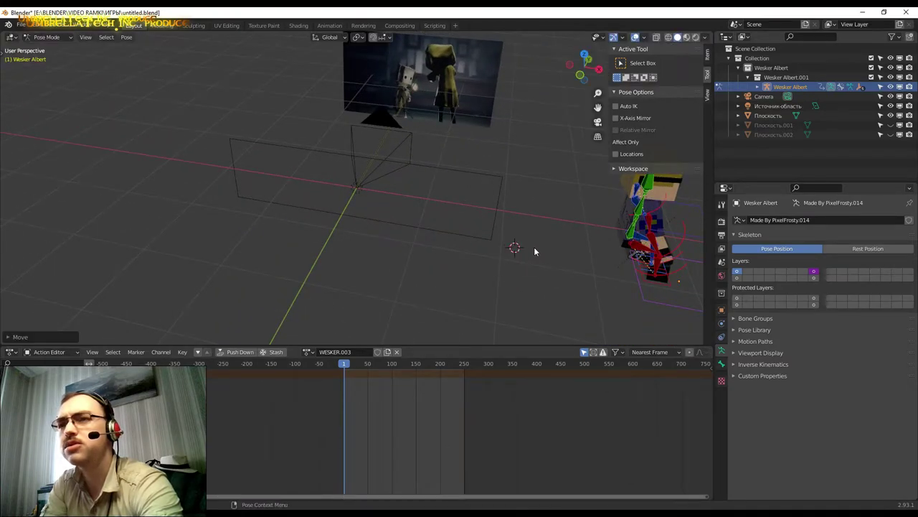
mouse_move(548, 247)
middle_mouse_down()
mouse_move(549, 232)
mouse_move(577, 252)
mouse_move(372, 117)
mouse_move(387, 115)
mouse_move(502, 238)
mouse_move(518, 287)
middle_mouse_up()
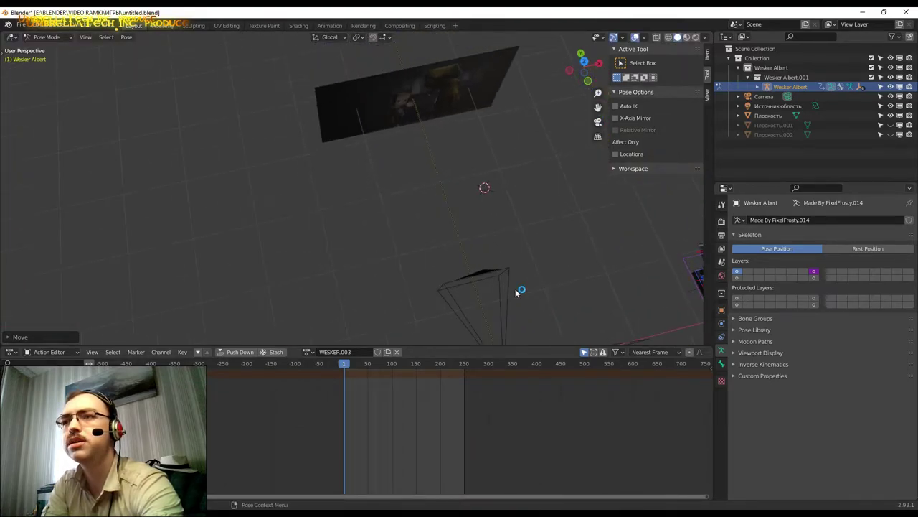
key("t")
mouse_move(397, 218)
middle_mouse_down()
mouse_move(369, 168)
mouse_move(31, 47)
middle_mouse_up()
left_click(13, 71)
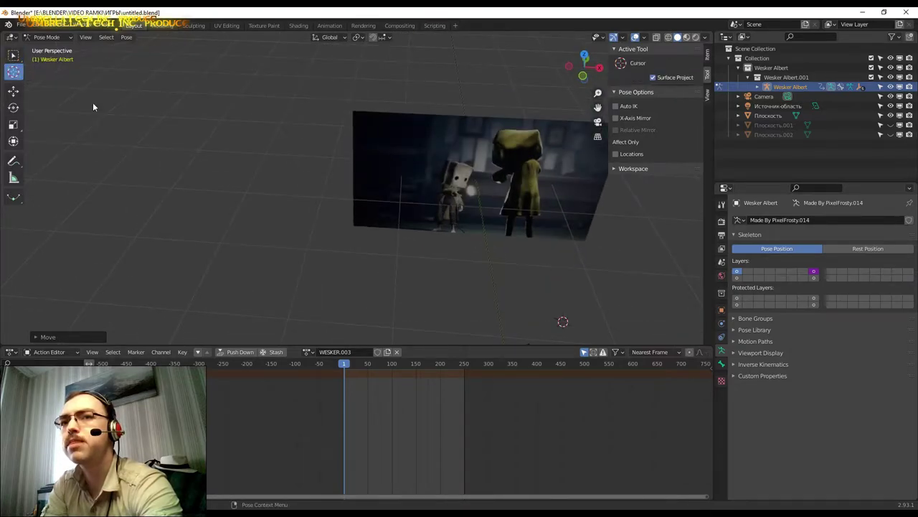
key("s")
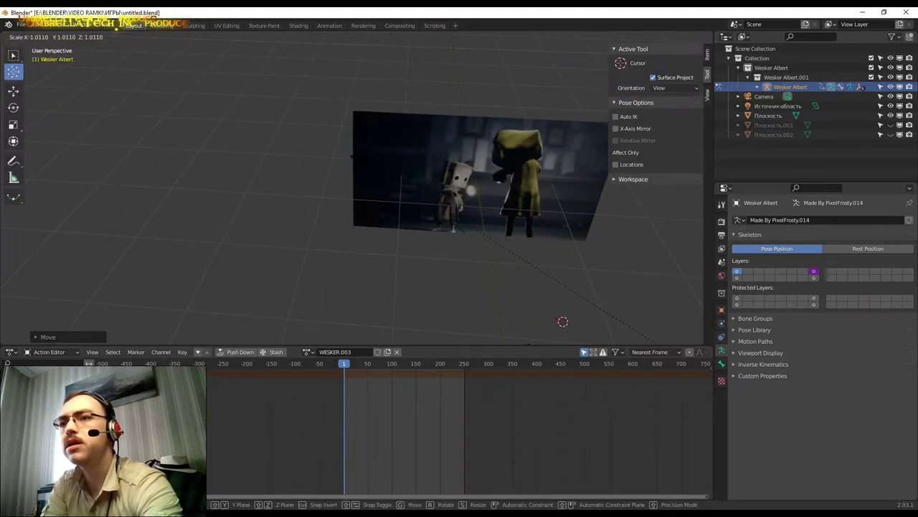
key("Return")
Orbit and zoom in close to view the Wesker character from the front.
scroll(470, 203, "down", 3)
scroll(471, 203, "down", 2)
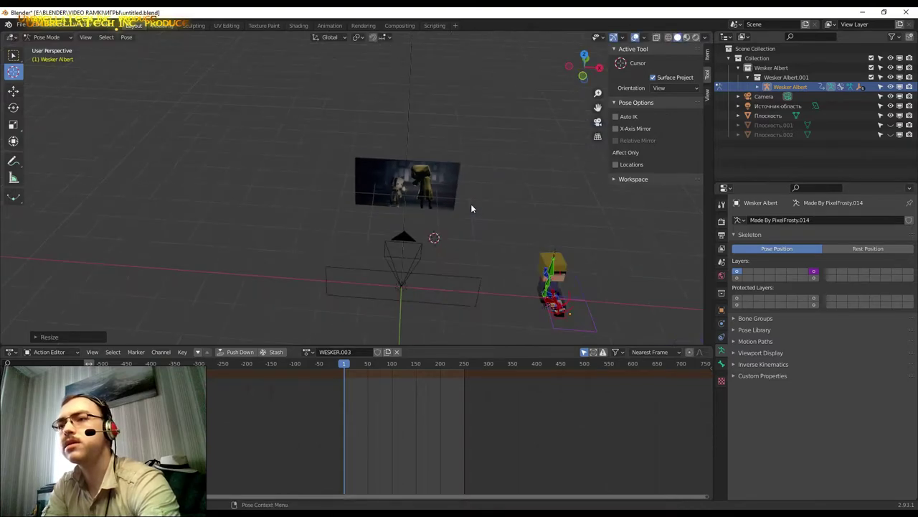
right_click(510, 202)
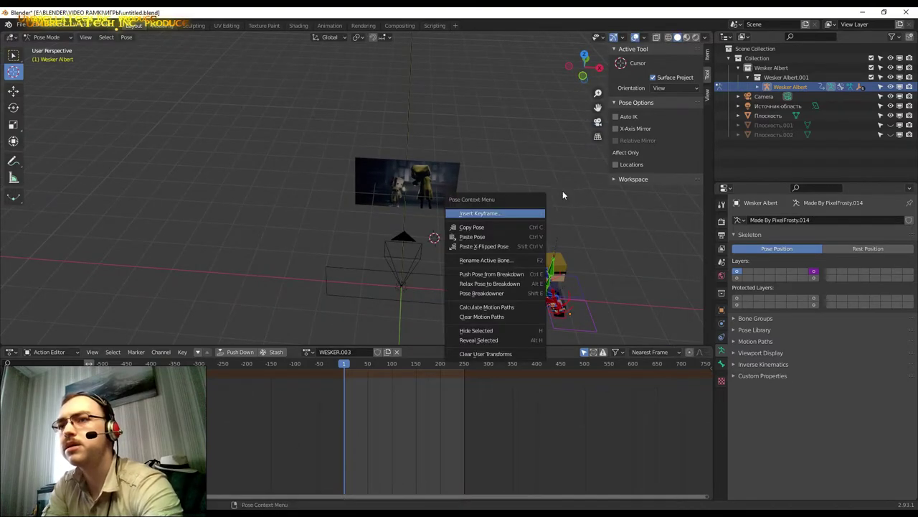
left_click(586, 191)
scroll(606, 256, "up", 5)
mouse_move(607, 256)
middle_mouse_down()
mouse_move(435, 227)
mouse_move(476, 242)
mouse_move(455, 246)
mouse_move(484, 252)
mouse_move(548, 243)
middle_mouse_up()
middle_click_drag(447, 207, 490, 221)
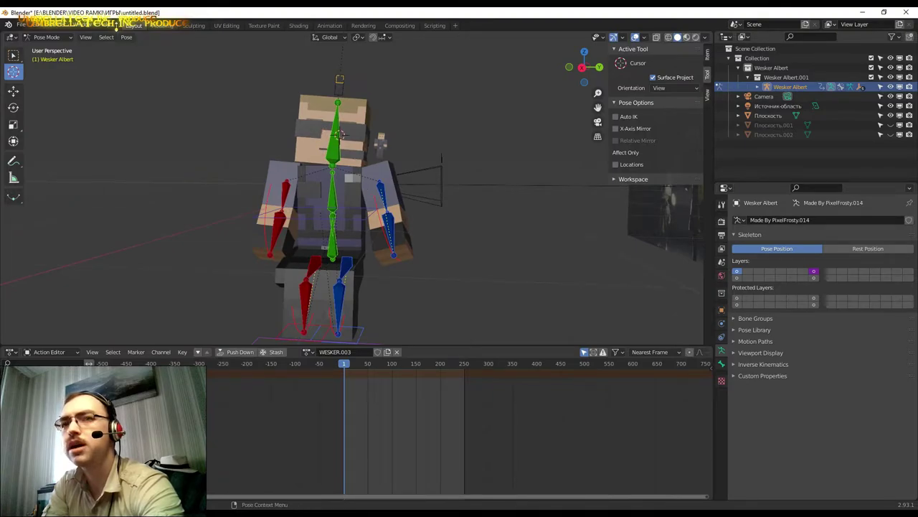
Show the Transform sidebar and reset the Head bone's rotation to W 1, X/Y/Z 0.
left_click(13, 56)
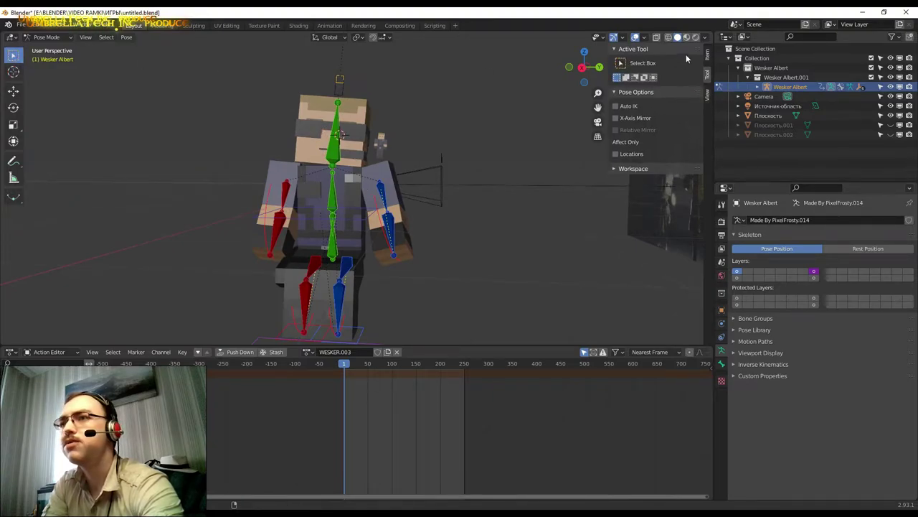
left_click(708, 55)
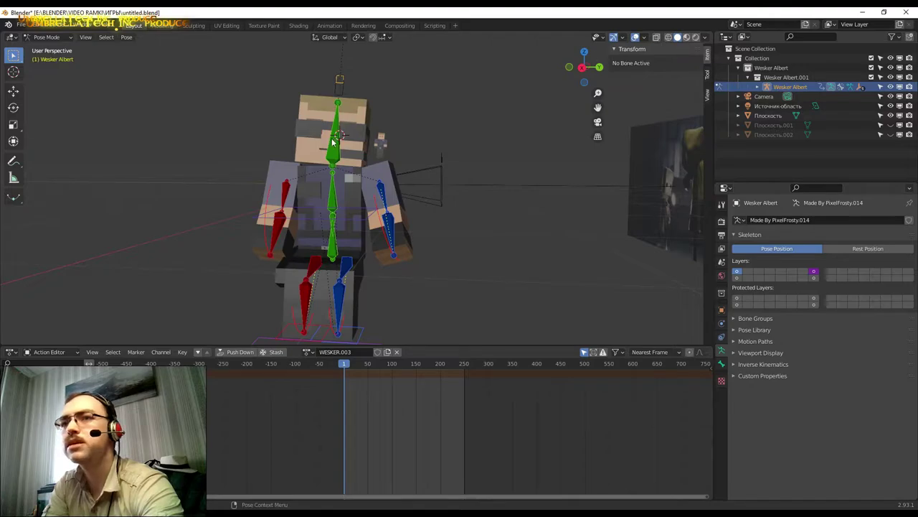
left_click(335, 143)
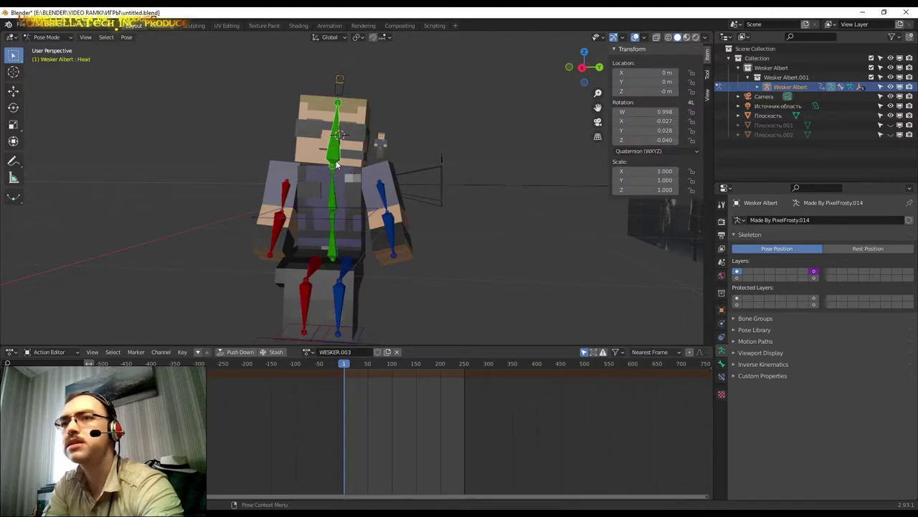
left_click(658, 111)
type("1")
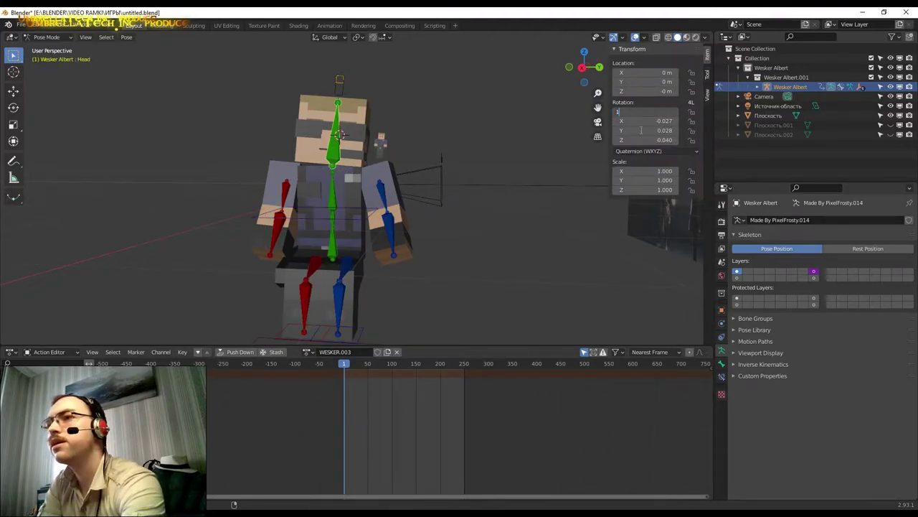
key("Tab")
type("0")
key("Tab")
type("0")
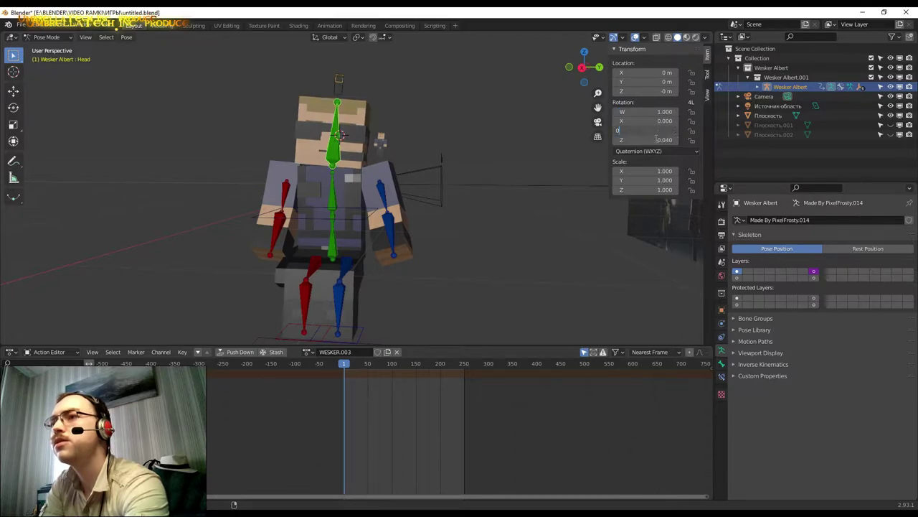
key("Tab")
key("Return")
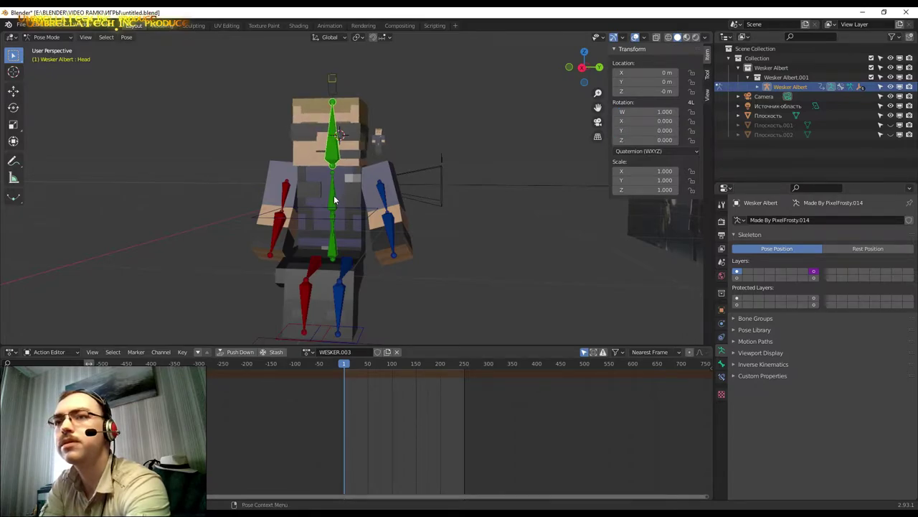
Zero the Torso bone's X and Z rotation values.
left_click(334, 195)
left_click(646, 129)
type("0")
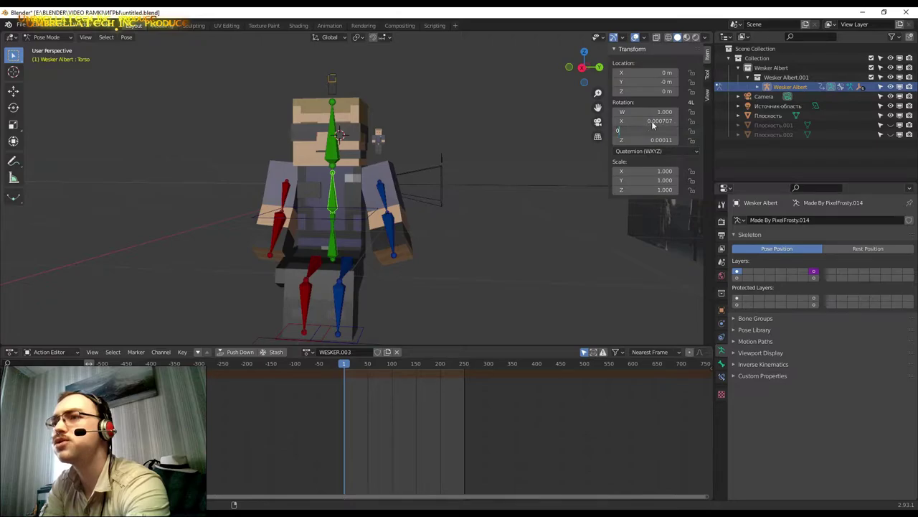
left_click(651, 120)
type("0")
left_click(651, 141)
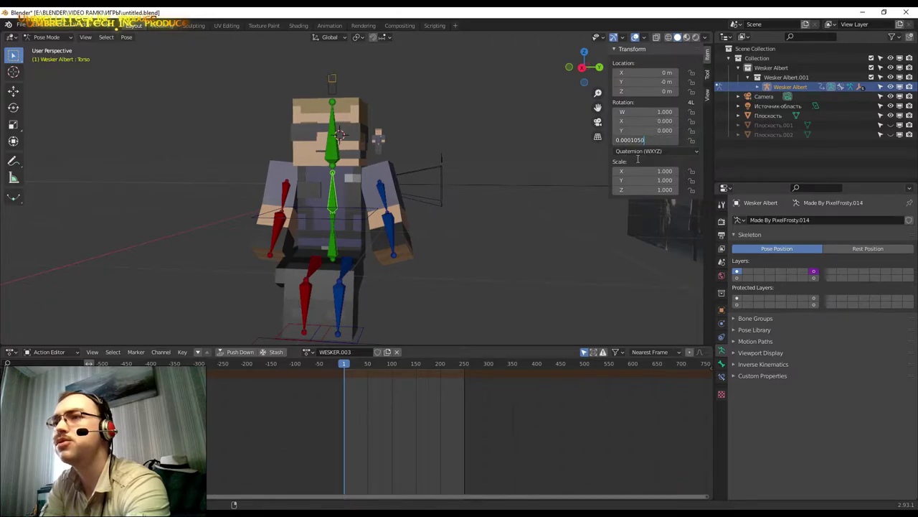
type("0")
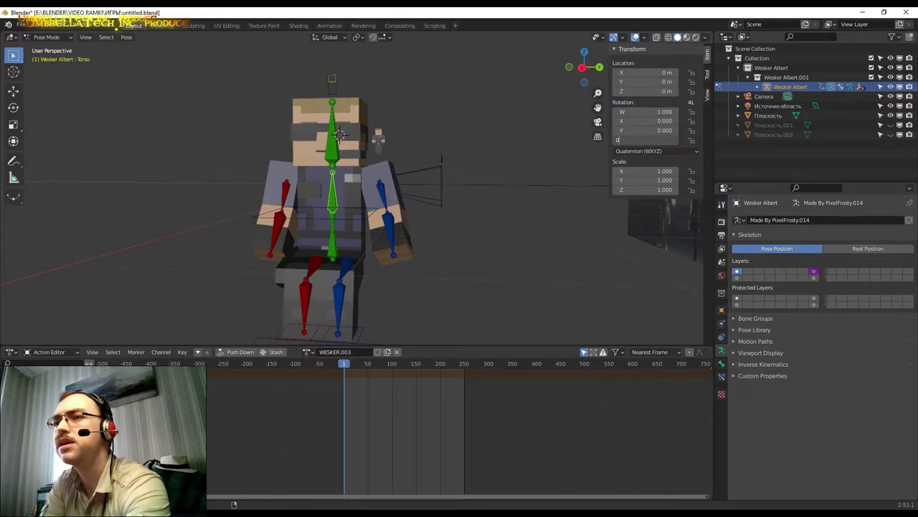
key("Return")
Reset the left upper arm to W rotation 1, zero Y rotation and zero X location.
left_click(382, 201)
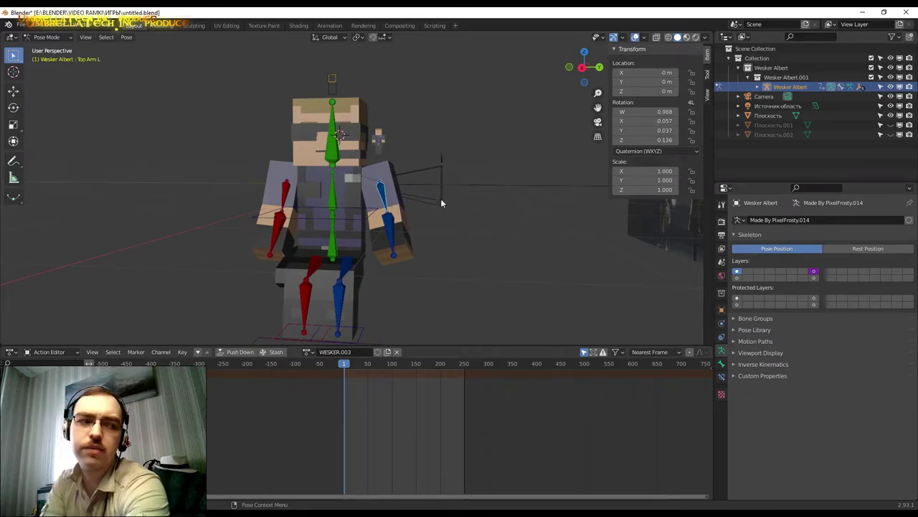
left_click(658, 132)
type("0")
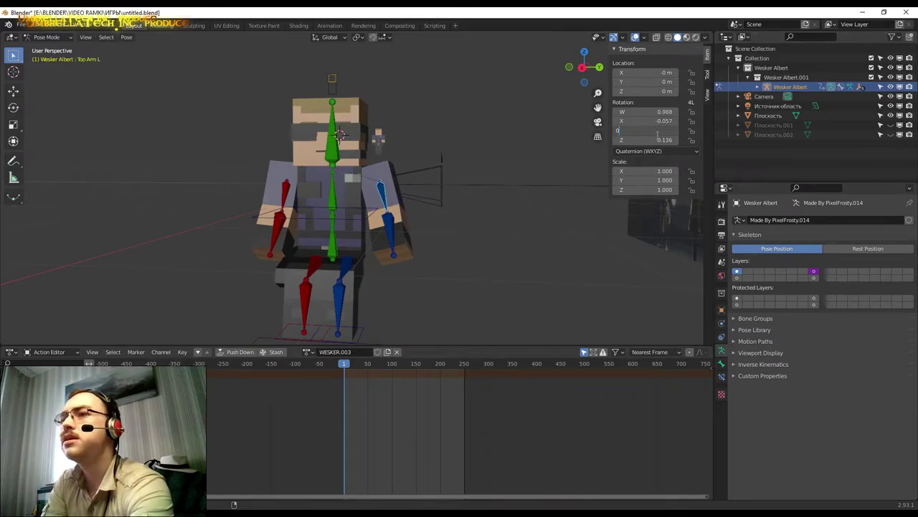
key("Tab")
type("0.00")
key("Tab")
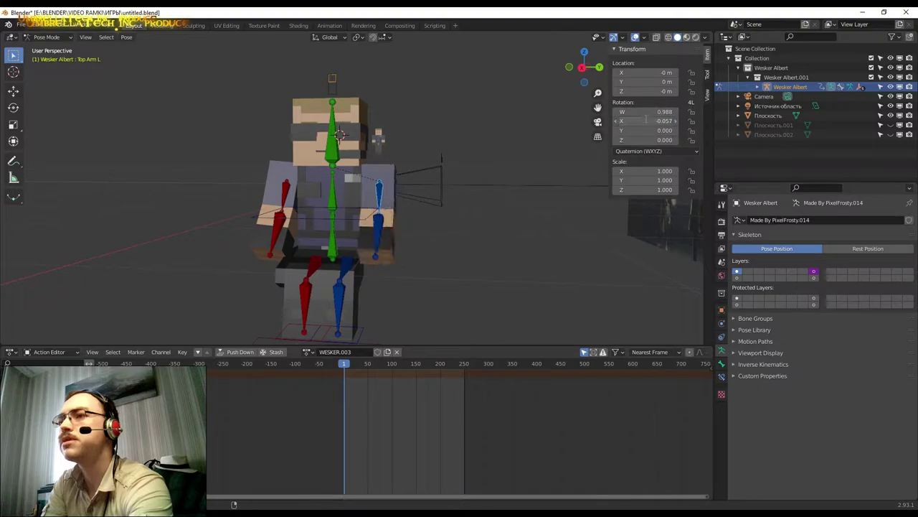
type("0")
left_click(658, 111)
type("1")
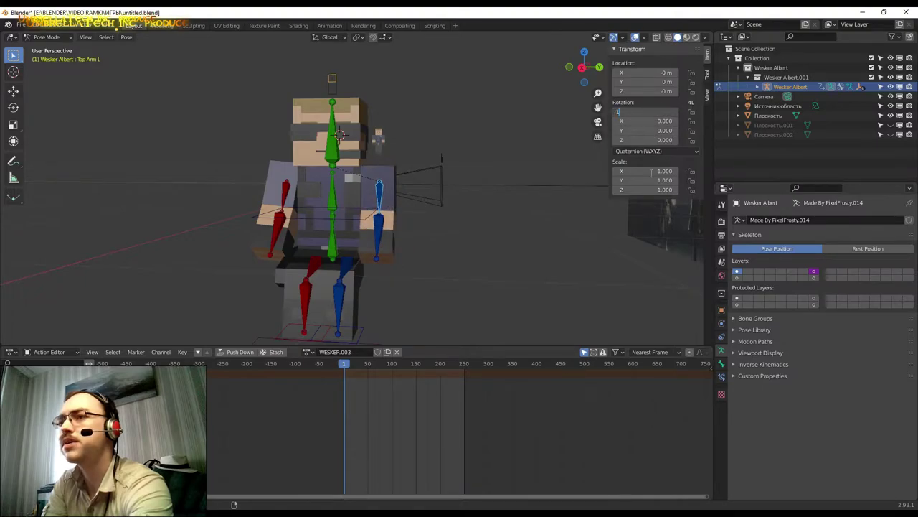
key("Return")
left_click(646, 74)
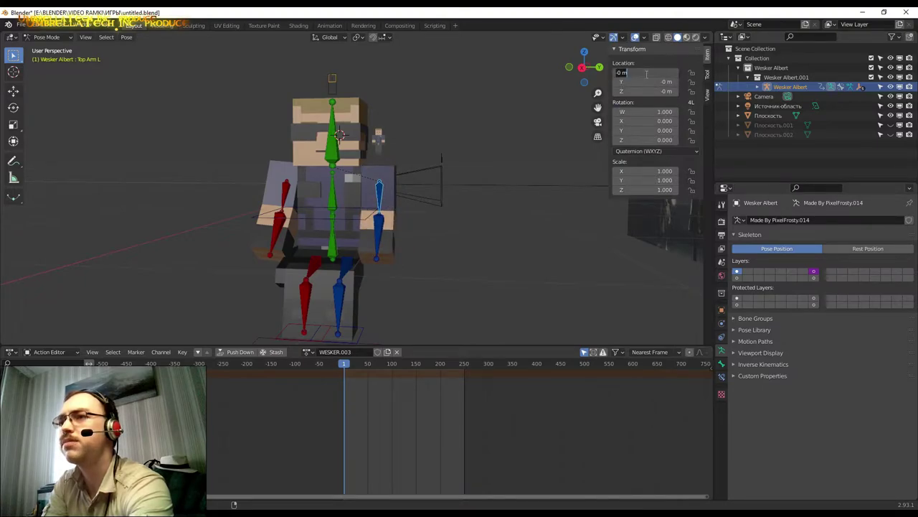
type("0")
key("Return")
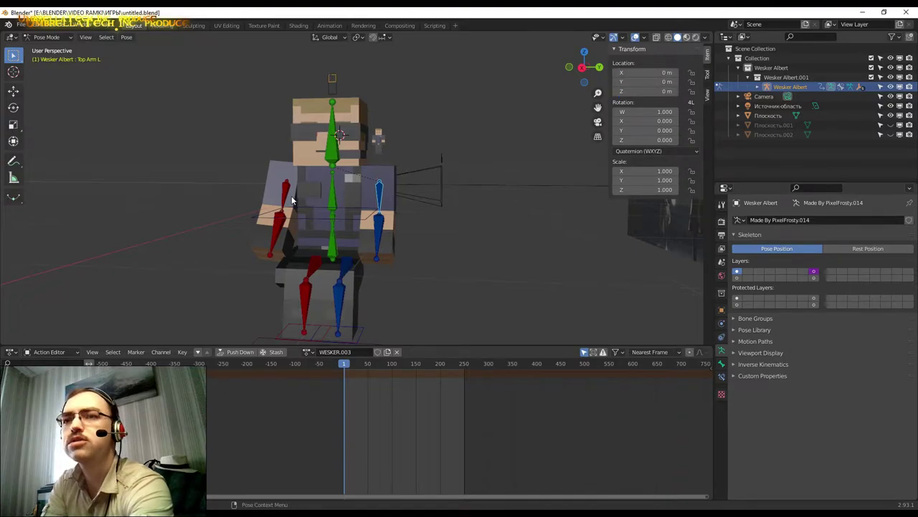
Reset the right upper arm bone's rotation to W 1 and X, Y, Z 0.
left_click(284, 201)
left_click(659, 112)
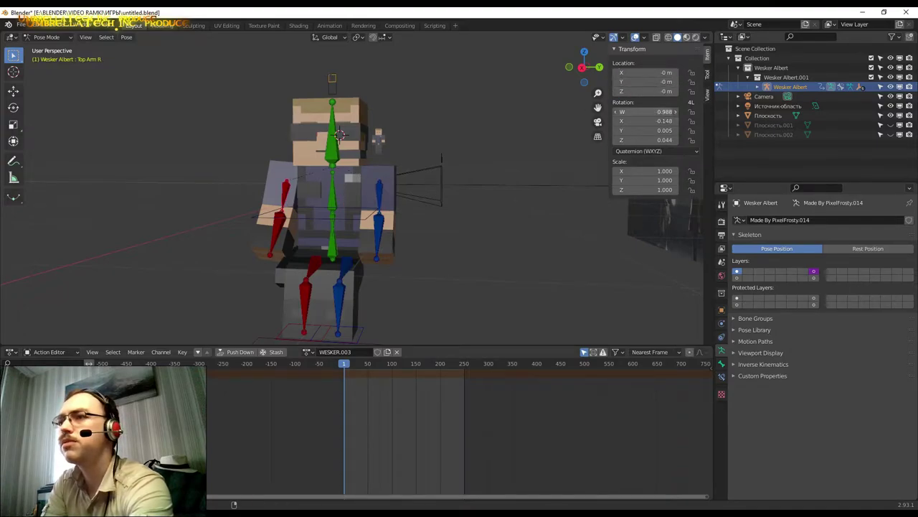
type("1")
key("Return")
left_click(643, 122)
key("Tab")
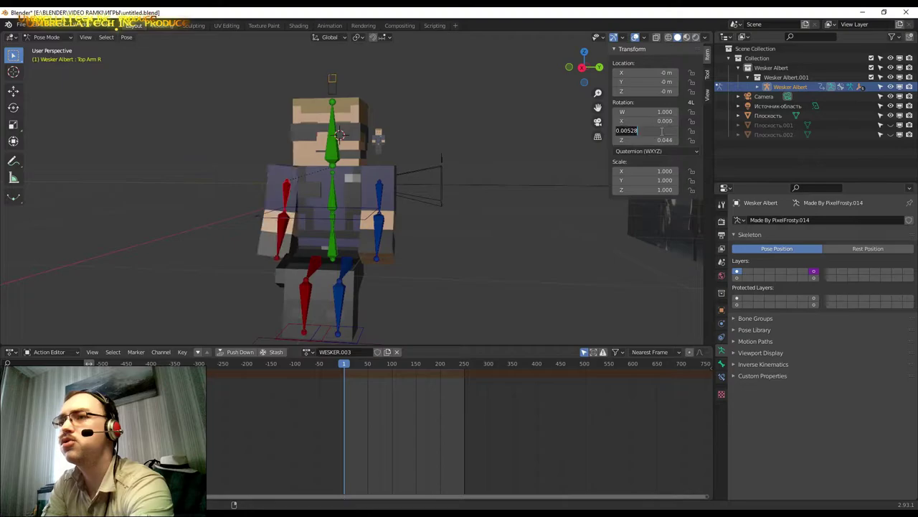
type("0")
key("Tab")
type("0")
key("Return")
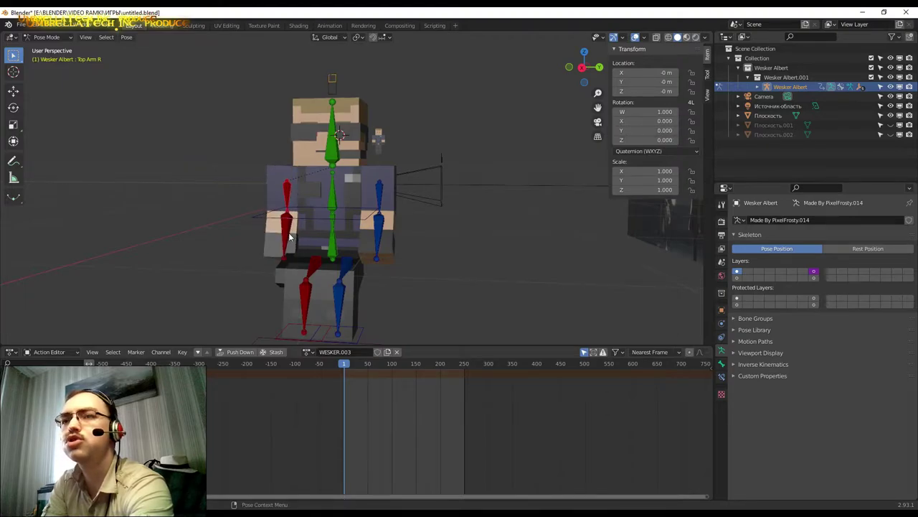
Reset the right lower arm bone's rotation to W 1 and X 0.
left_click(286, 230)
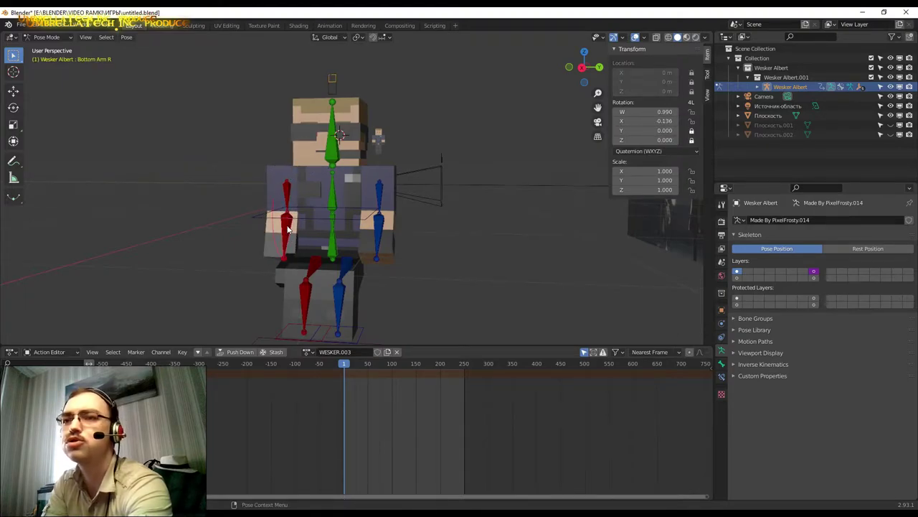
left_click(649, 112)
type("1")
key("Tab")
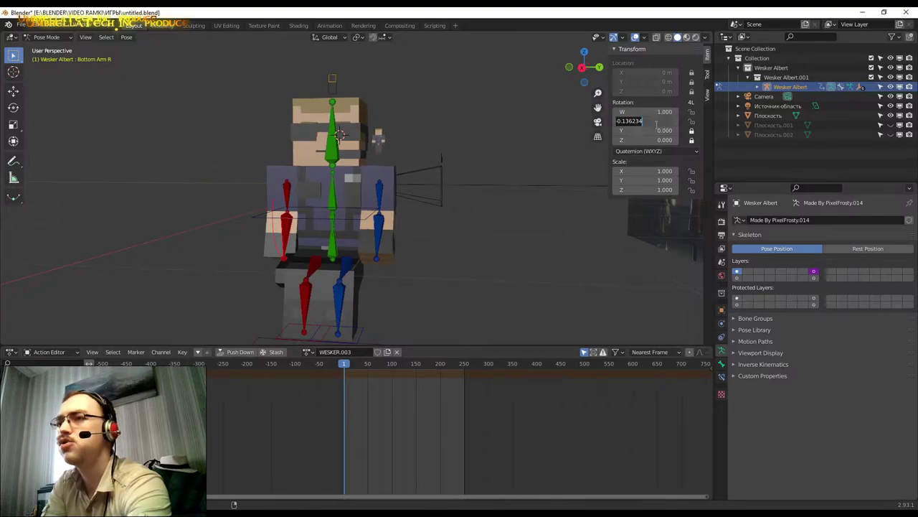
type("0")
key("Return")
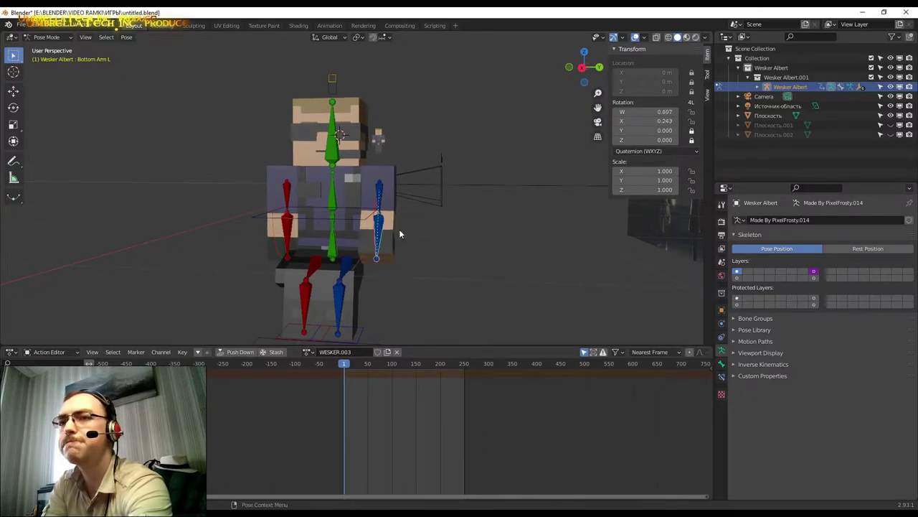
Reset the left lower arm's rotation to W 1 and X, Y, Z 0.
left_click(646, 111)
type("1")
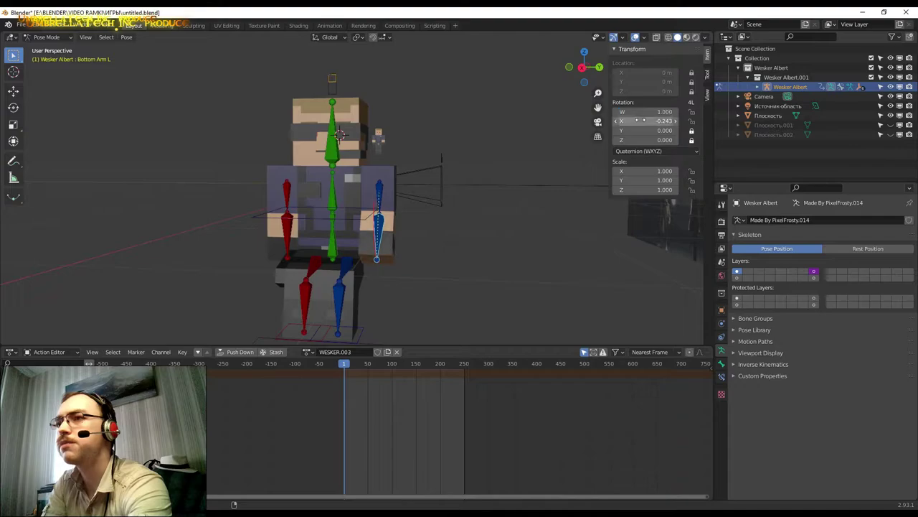
key("Tab")
type("0")
key("Tab")
type("0")
key("Tab")
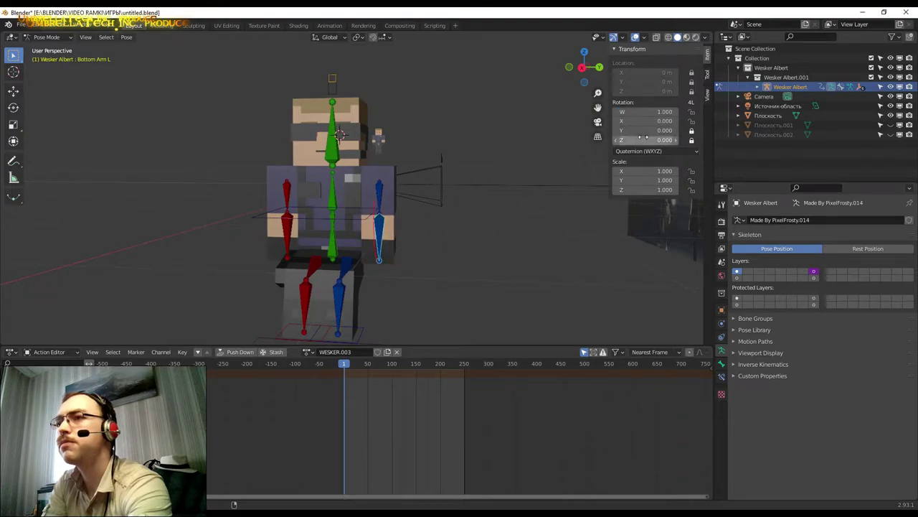
type("0")
key("Return")
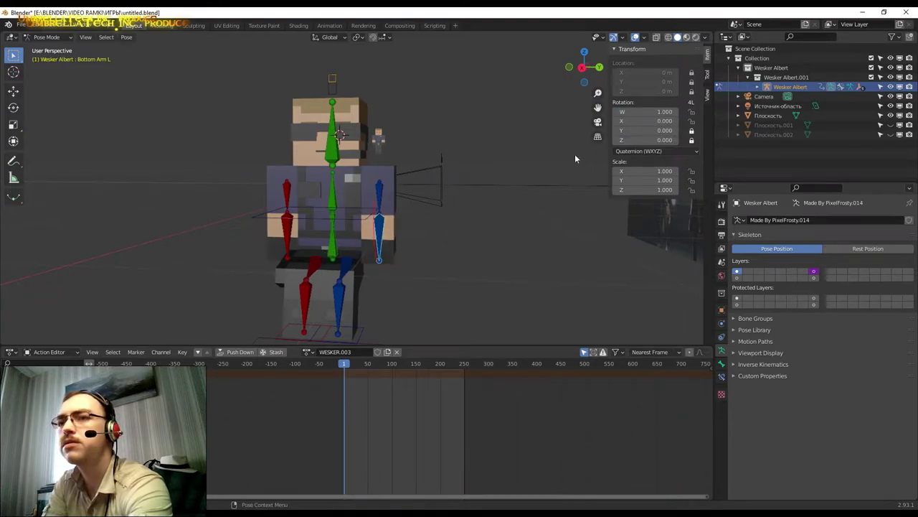
left_click(332, 229)
Set the Pelvis bone's Location X, Y and Z to 0.
left_click(648, 81)
type("0")
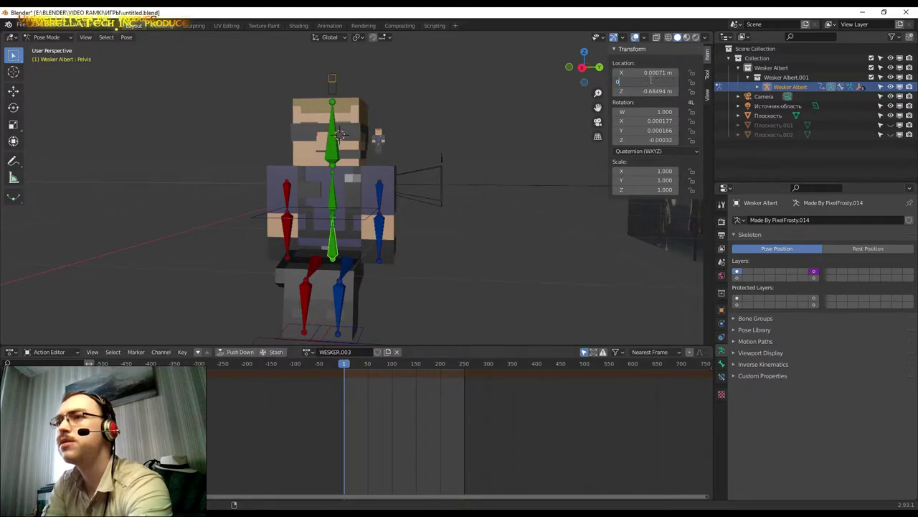
key("Return")
left_click(664, 73)
type("0")
key("Return")
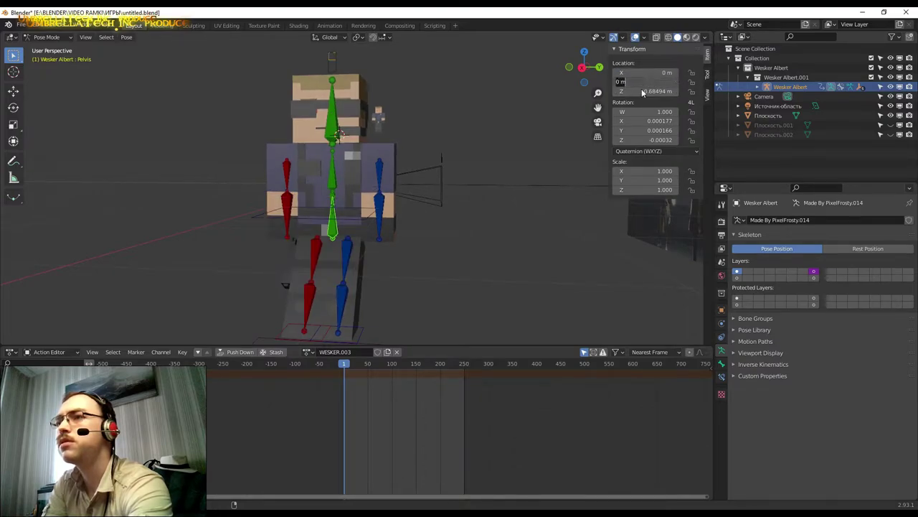
left_click(647, 91)
type("0")
key("Return")
Set the Pelvis bone's Rotation X, Y and Z to 0.
left_click(647, 120)
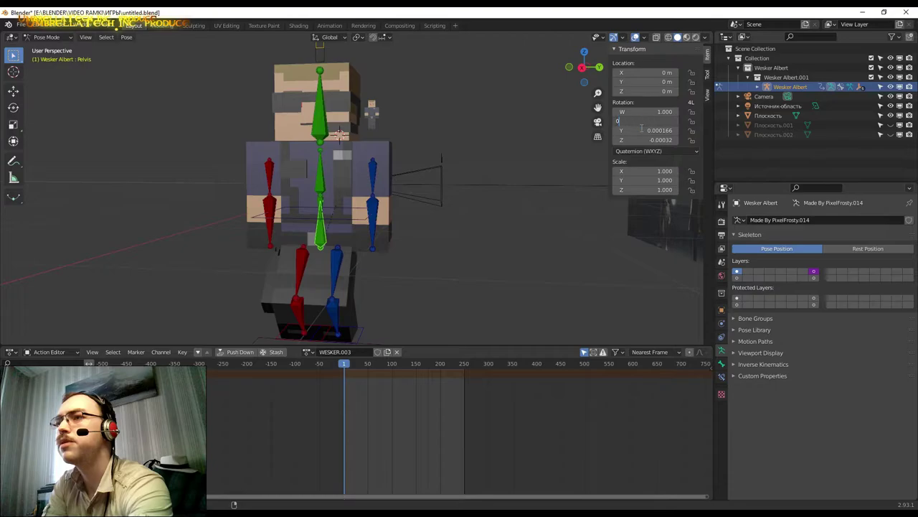
type("0")
key("Return")
left_click(648, 129)
type("0")
key("Tab")
type("0")
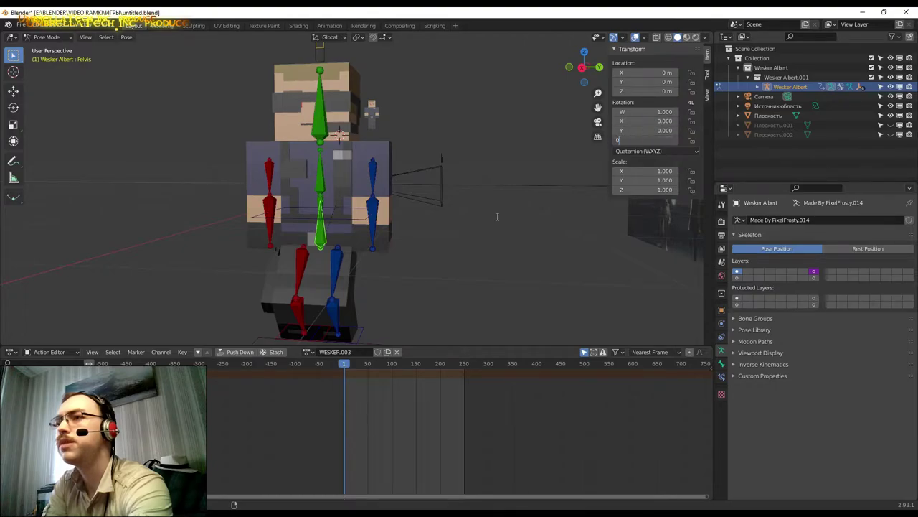
left_click(336, 221)
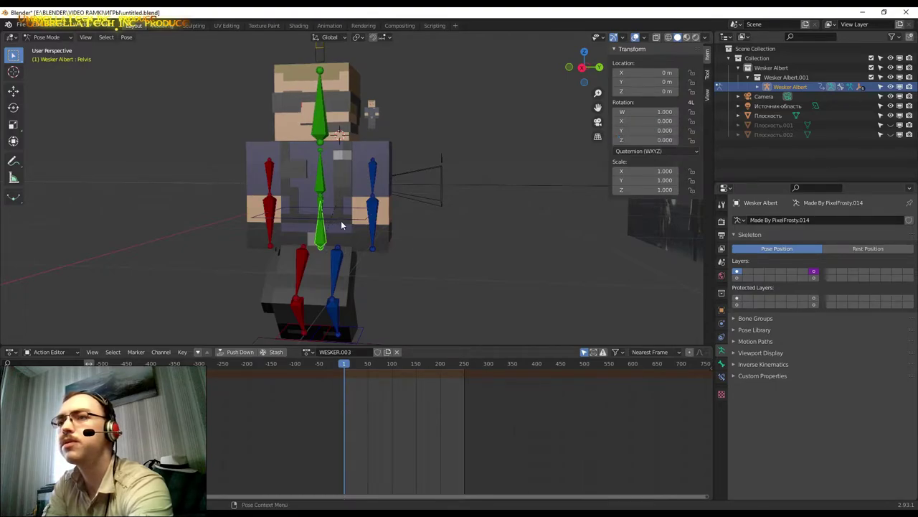
Zero the Flip Bone's Location Y, then select the Torso and Hip bones.
left_click(341, 216)
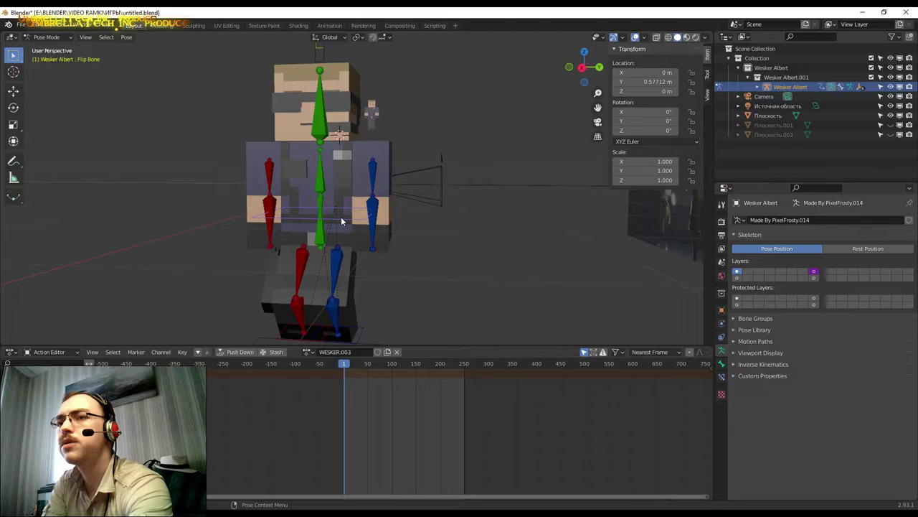
left_click(648, 81)
type("0")
key("Return")
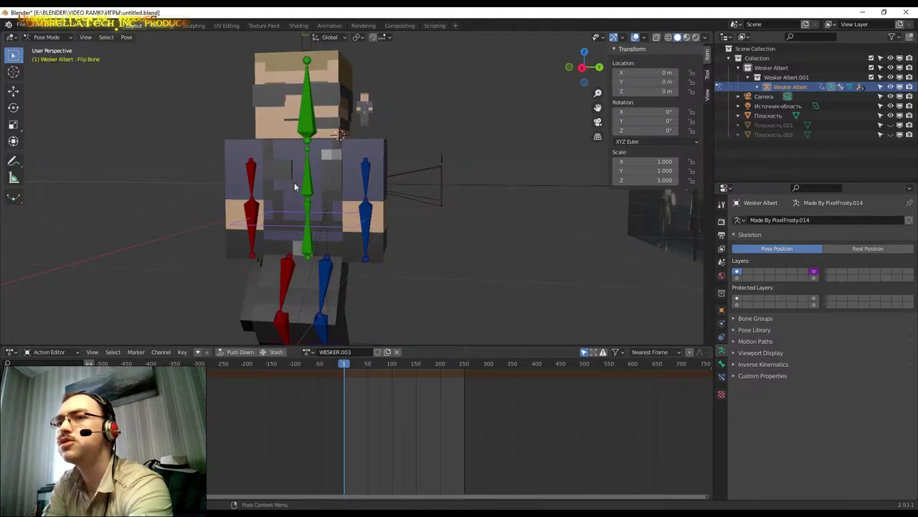
left_click(306, 183)
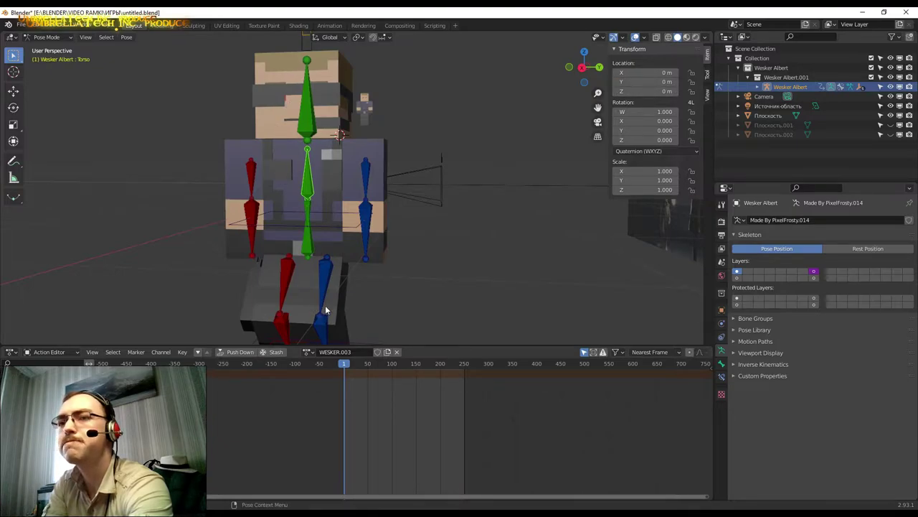
left_click(305, 207)
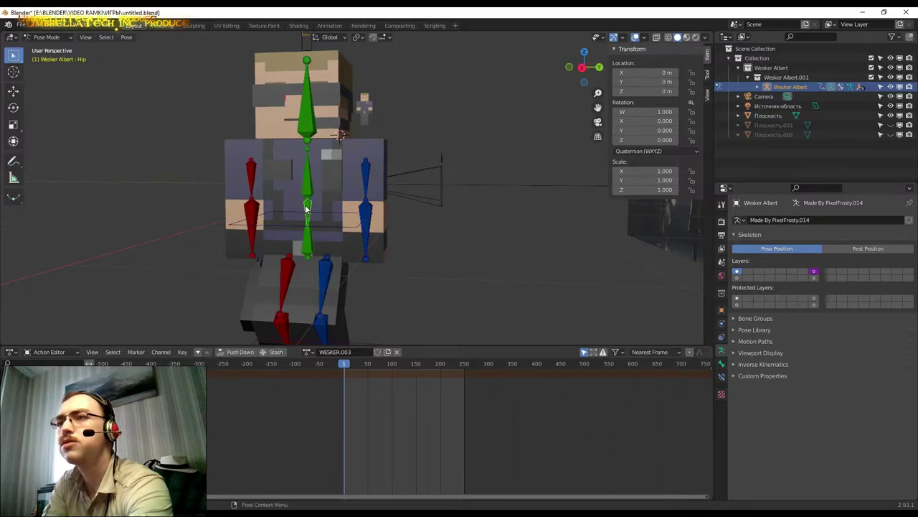
Zoom out and set the Leg IK L.002 foot bone's Location Y to 0.
scroll(341, 291, "down", 3)
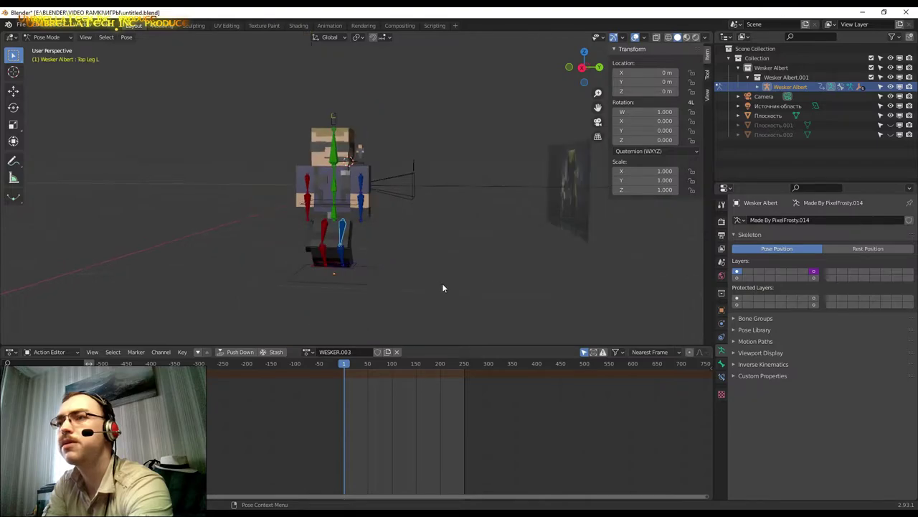
middle_click_drag(442, 283, 468, 284, "shift")
scroll(388, 274, "down", 1)
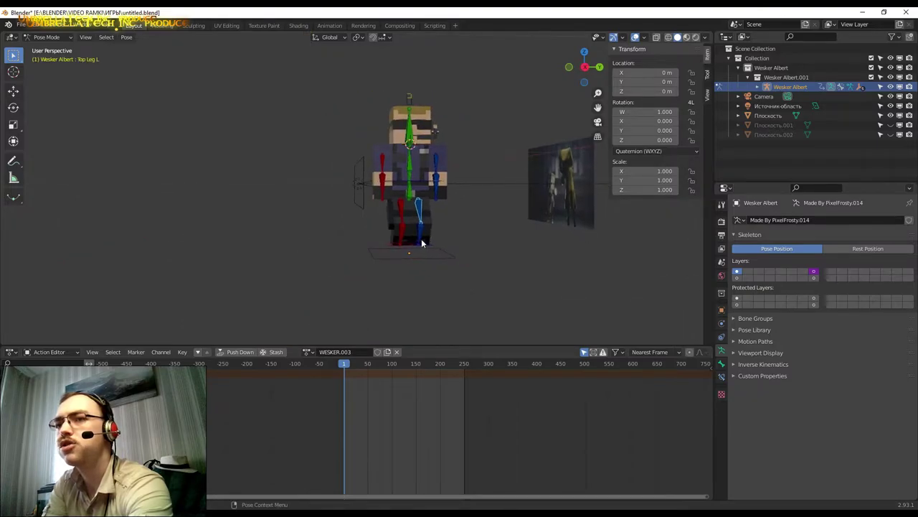
left_click(422, 245)
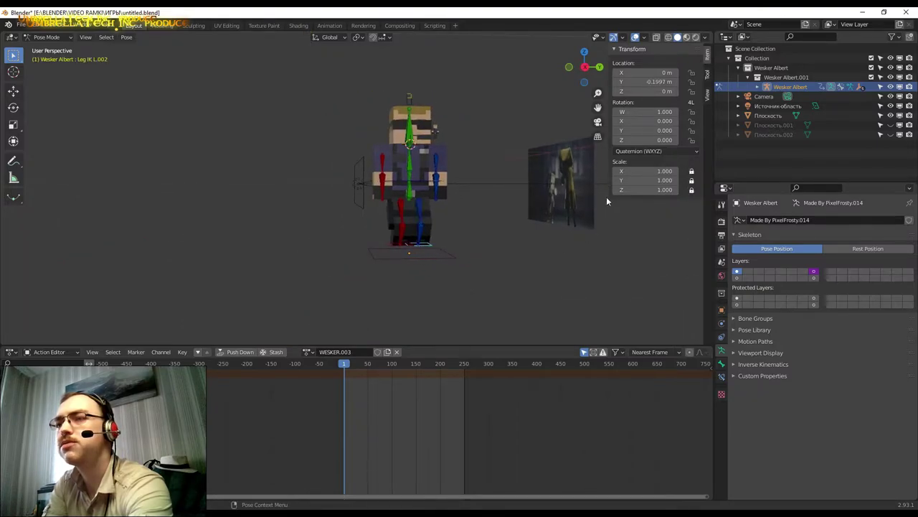
left_click(649, 81)
type("0")
key("Return")
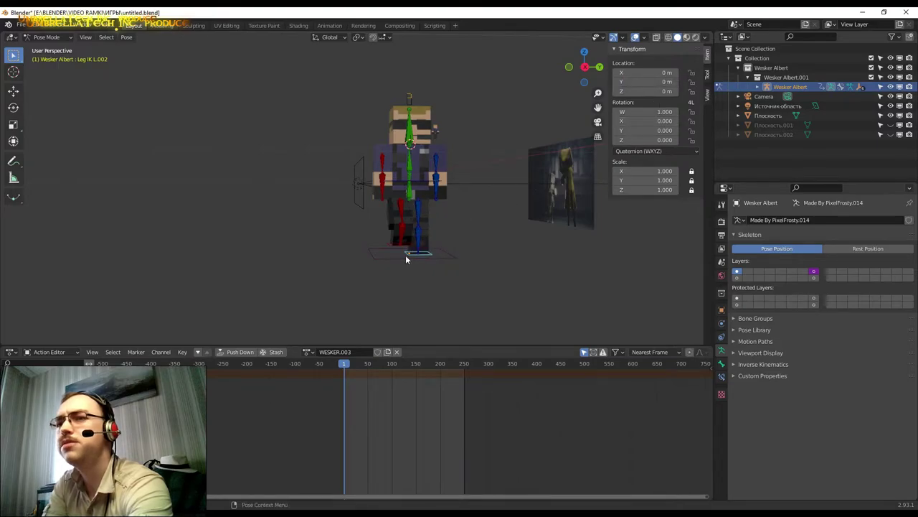
Set Leg IK R.002's Location Y to 0 and orbit to see the character beside the backdrop.
left_click(406, 246)
left_click(649, 82)
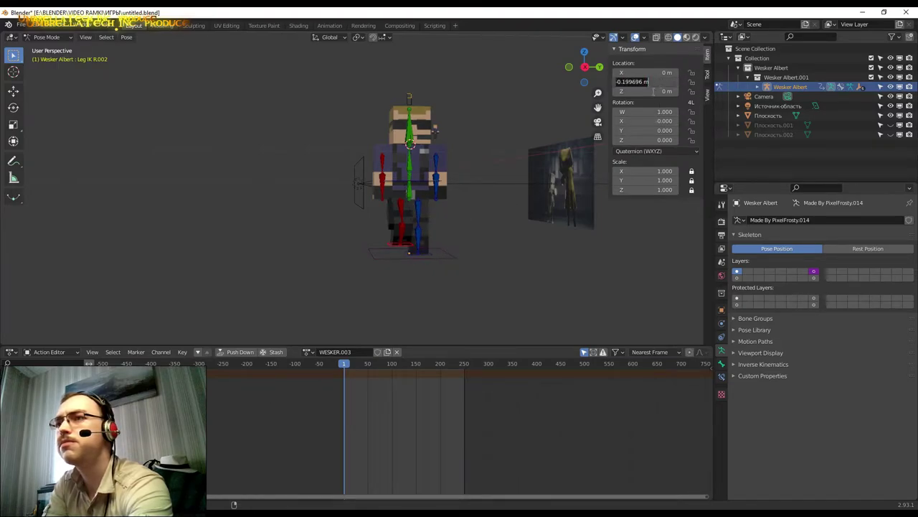
type("0")
key("Return")
middle_click_drag(472, 263, 527, 268)
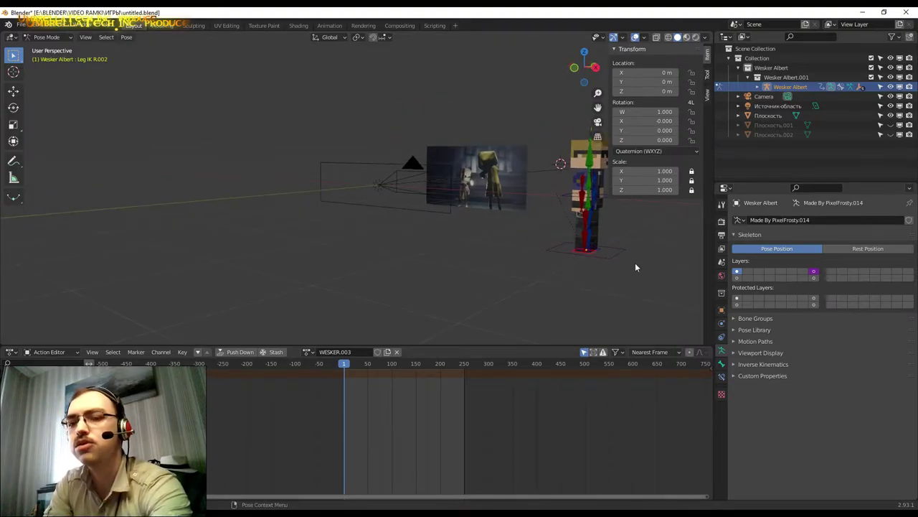
mouse_move(635, 263)
middle_mouse_down()
mouse_move(536, 256)
mouse_move(574, 258)
mouse_move(462, 268)
mouse_move(493, 276)
mouse_move(472, 276)
mouse_move(430, 258)
mouse_move(451, 262)
middle_mouse_up()
Switch the rig to Object Mode and snap it to the 3D cursor.
left_click(477, 307)
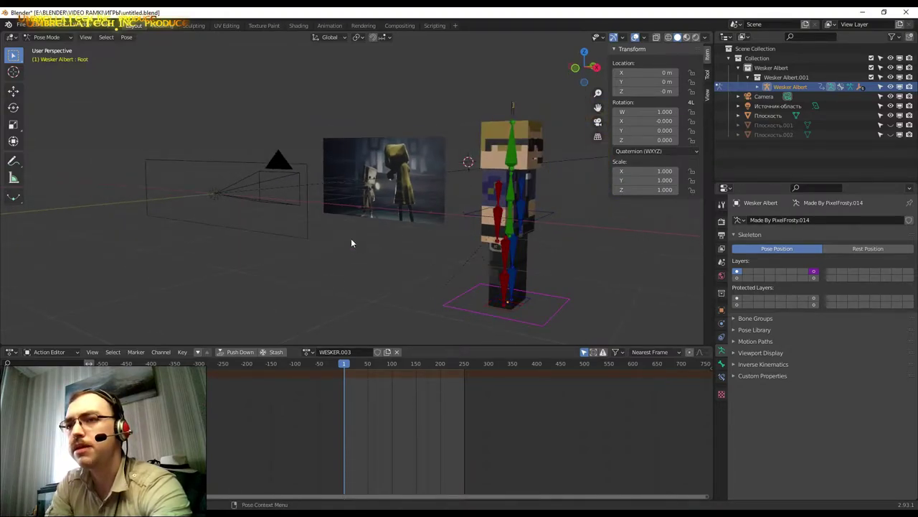
left_click(47, 37)
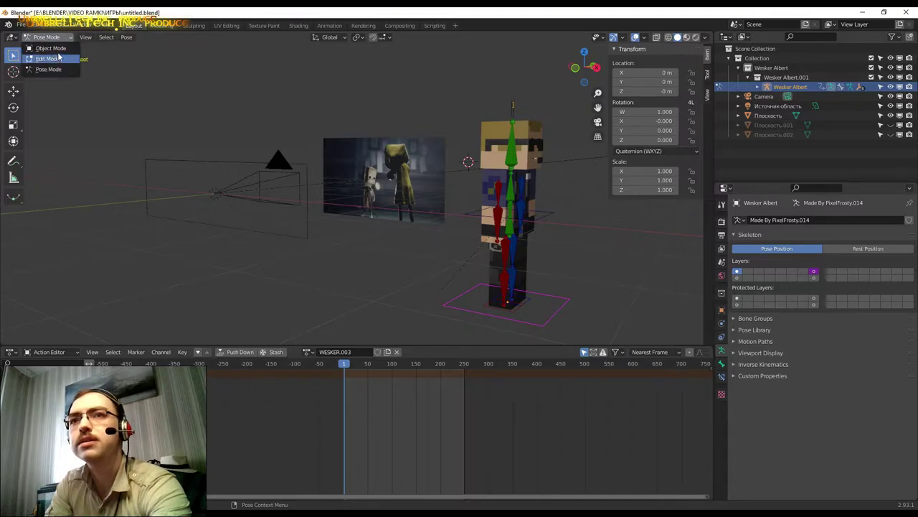
left_click(47, 46)
mouse_move(272, 180)
middle_mouse_down()
mouse_move(312, 211)
mouse_move(199, 112)
middle_mouse_up()
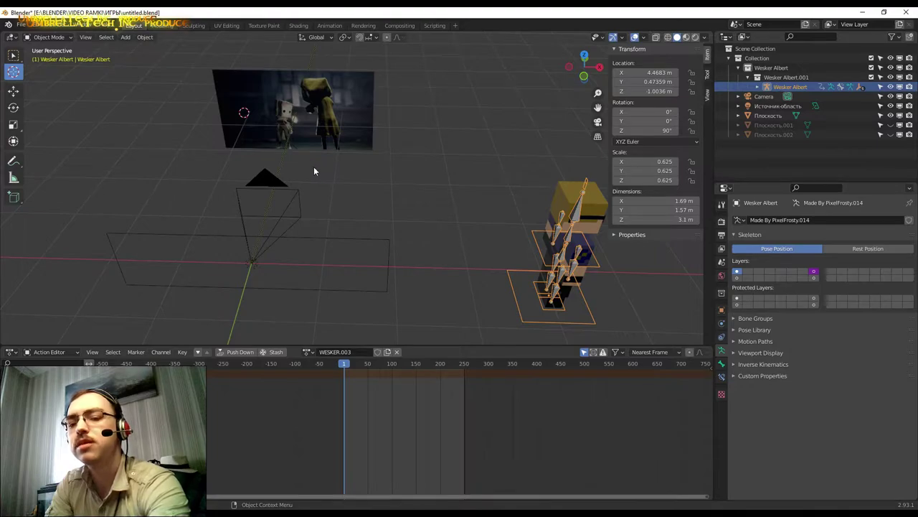
key("shift+s")
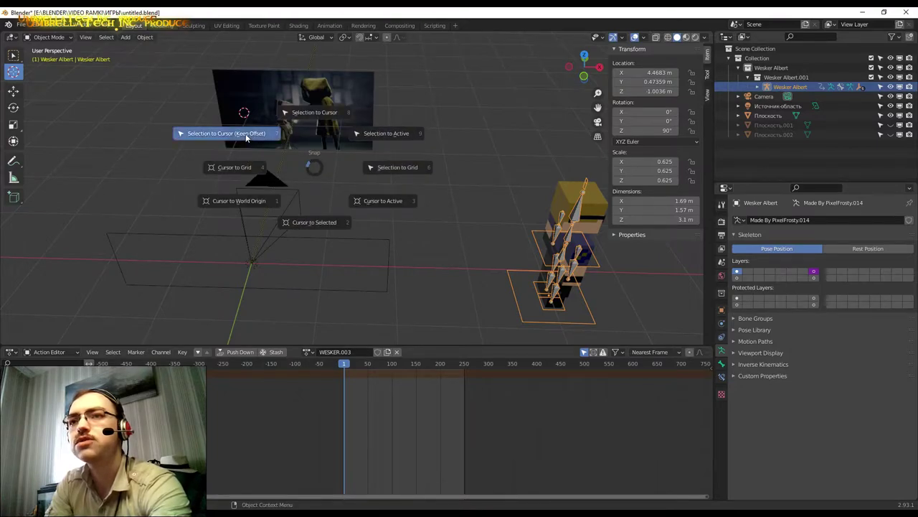
left_click(246, 136)
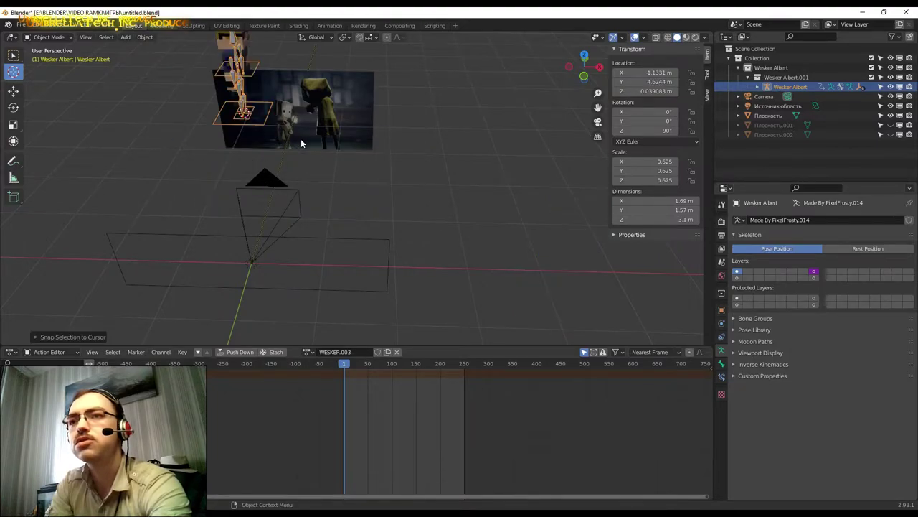
In camera view, lower the rig along Z and scale it down to 0.386.
left_click(597, 123)
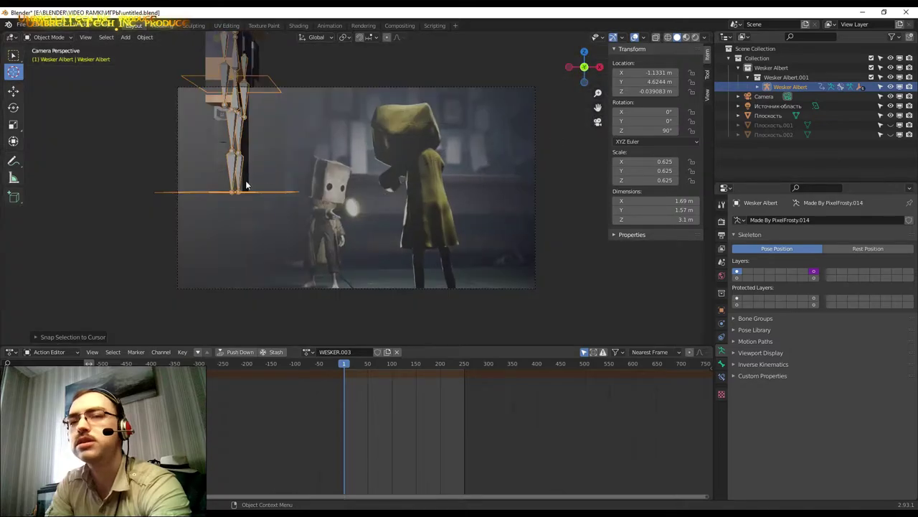
key("g")
key("z")
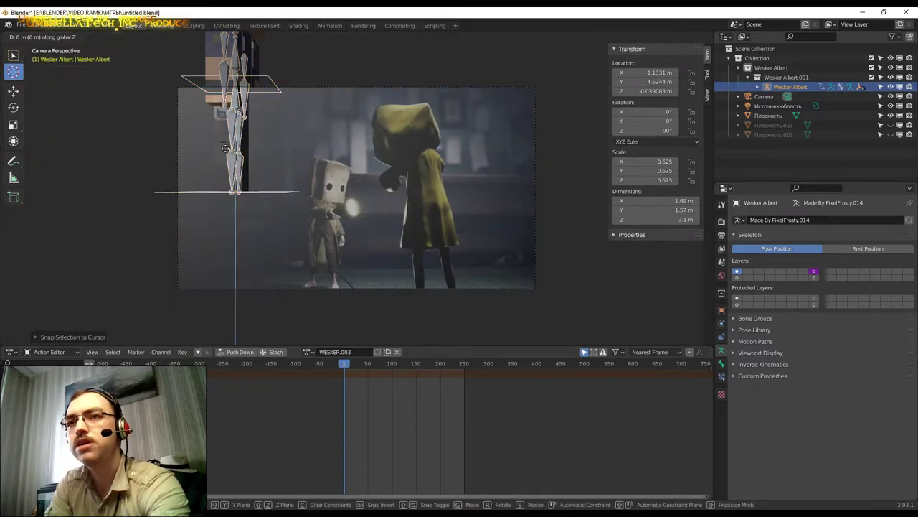
left_click(241, 260)
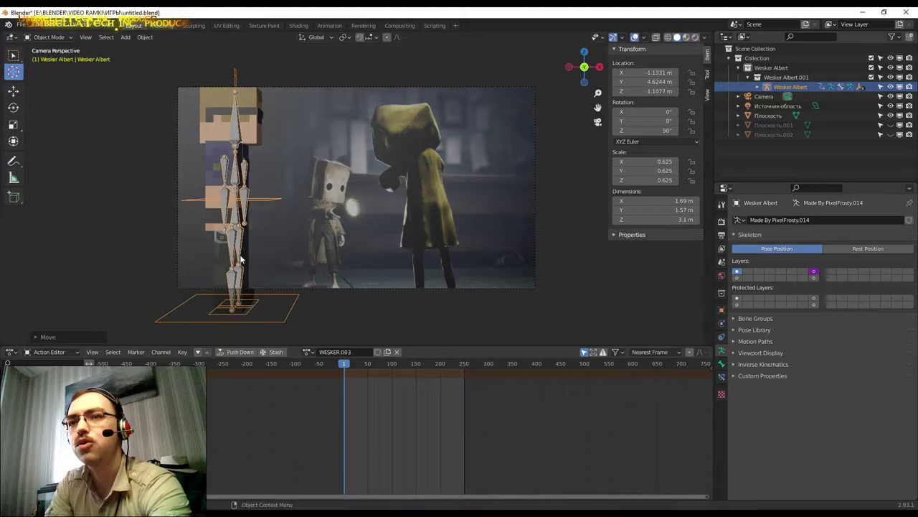
key("s")
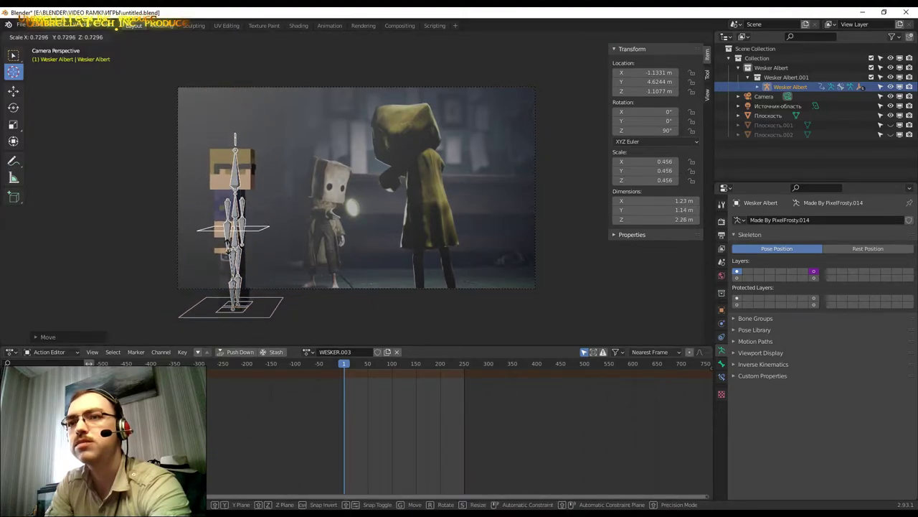
left_click(277, 248)
Enlarge the 3D viewport and rotate the rig 44° around Z.
scroll(282, 246, "up", 1)
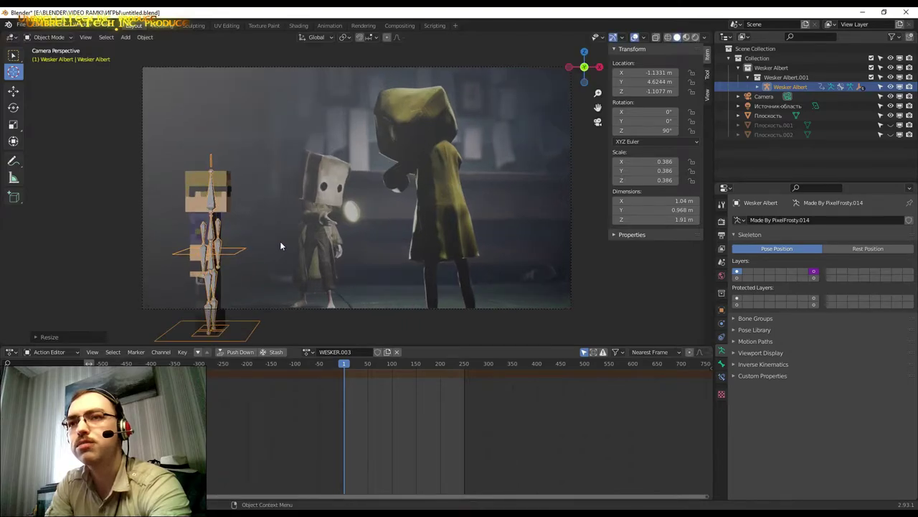
left_click_drag(507, 345, 498, 431)
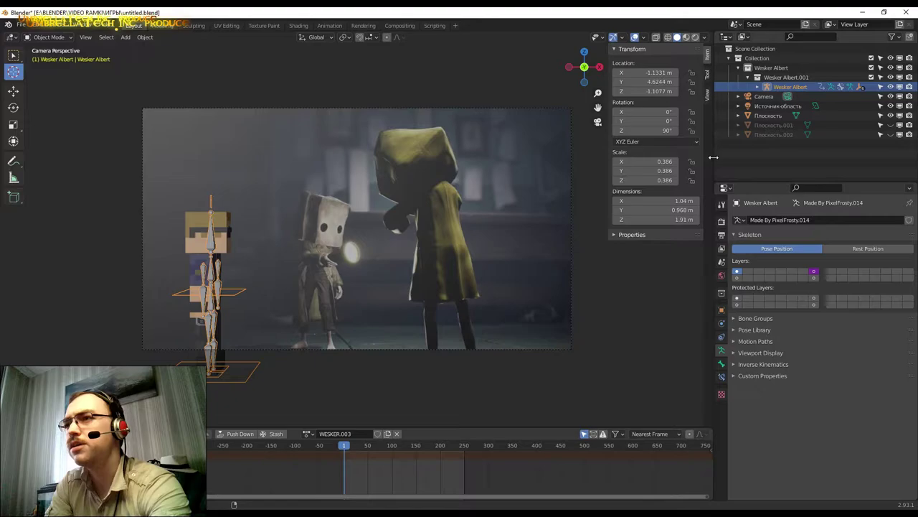
left_click_drag(714, 157, 835, 157)
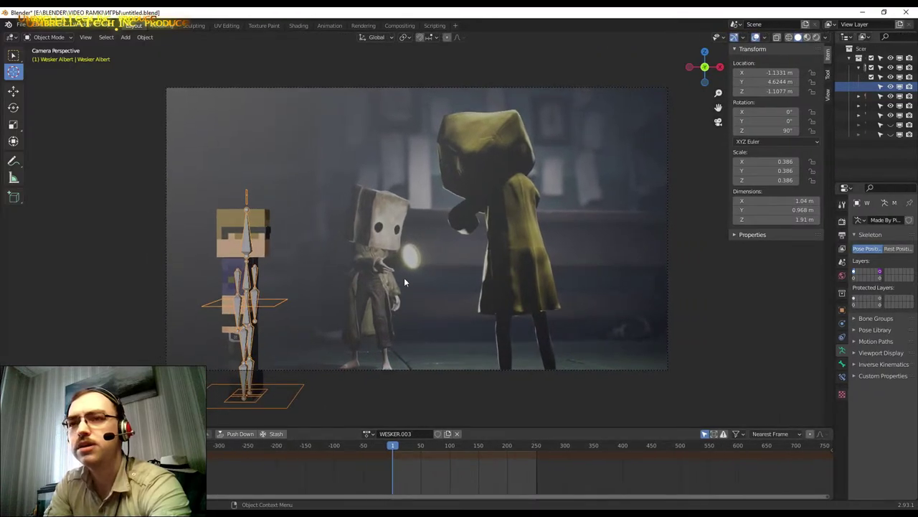
left_click_drag(835, 125, 766, 125)
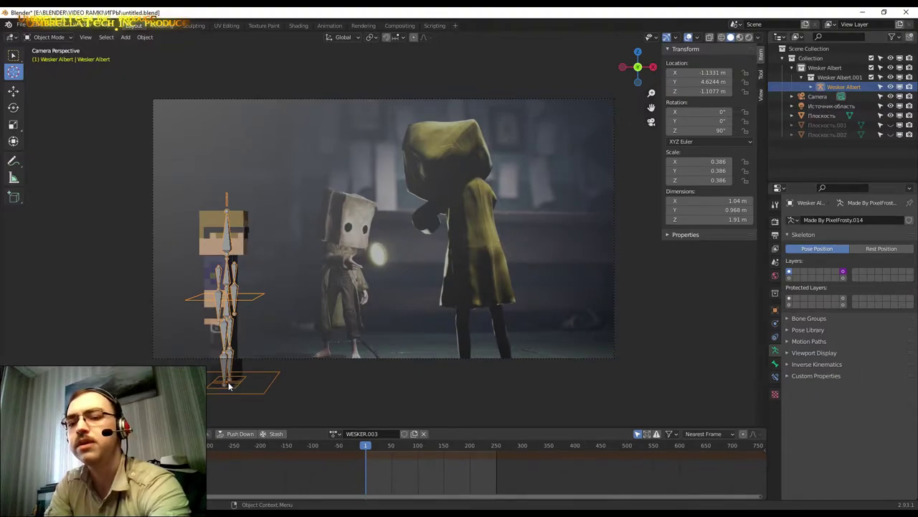
key("r")
key("z")
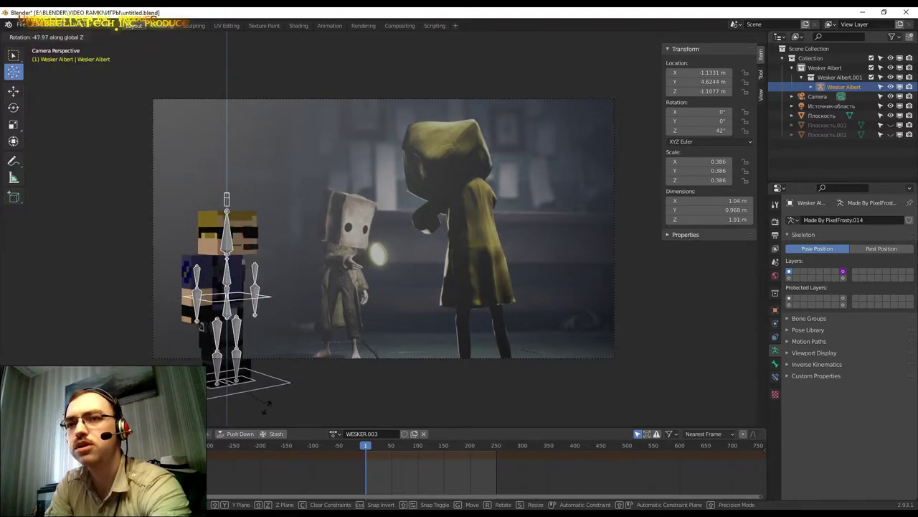
left_click(299, 392)
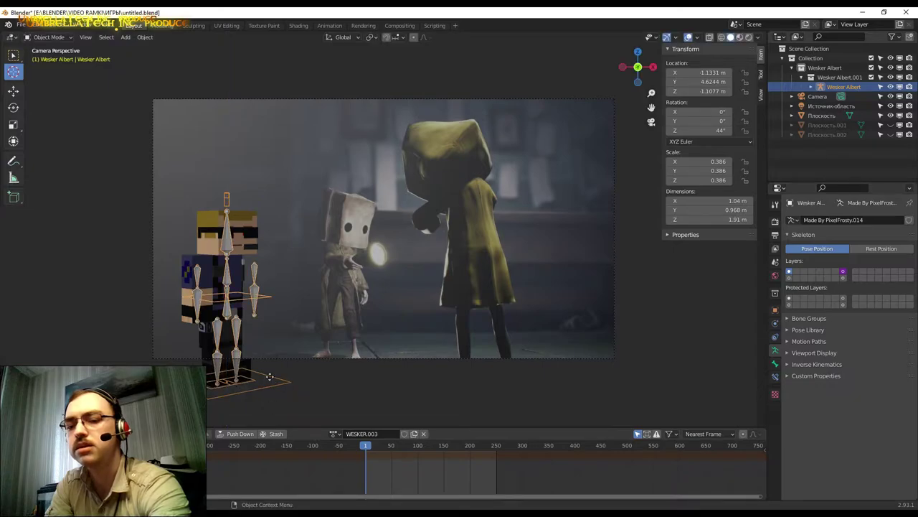
Move the rig to Y 4.2785 and X -0.89575.
key("g")
key("z")
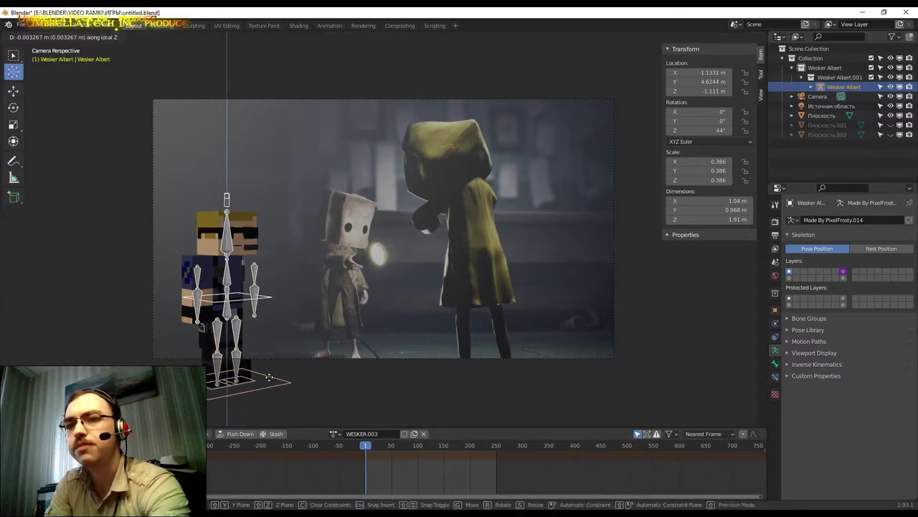
key("x")
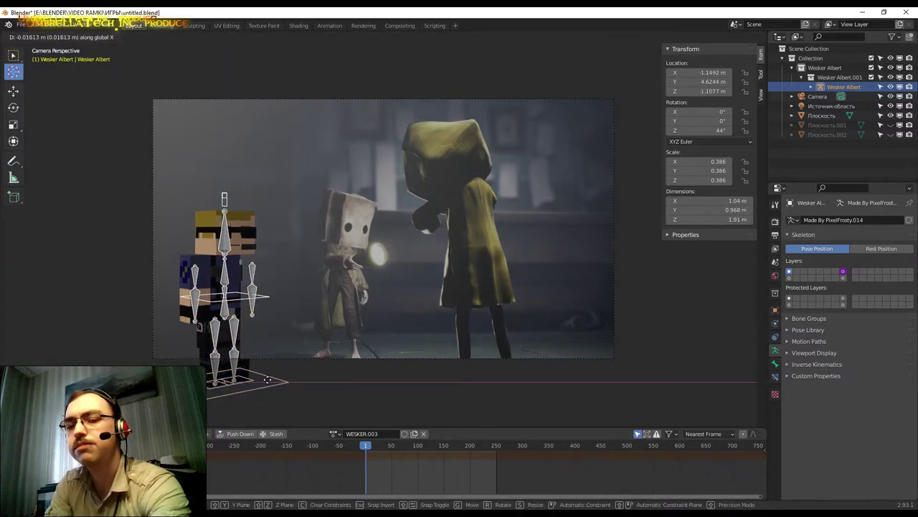
key("y")
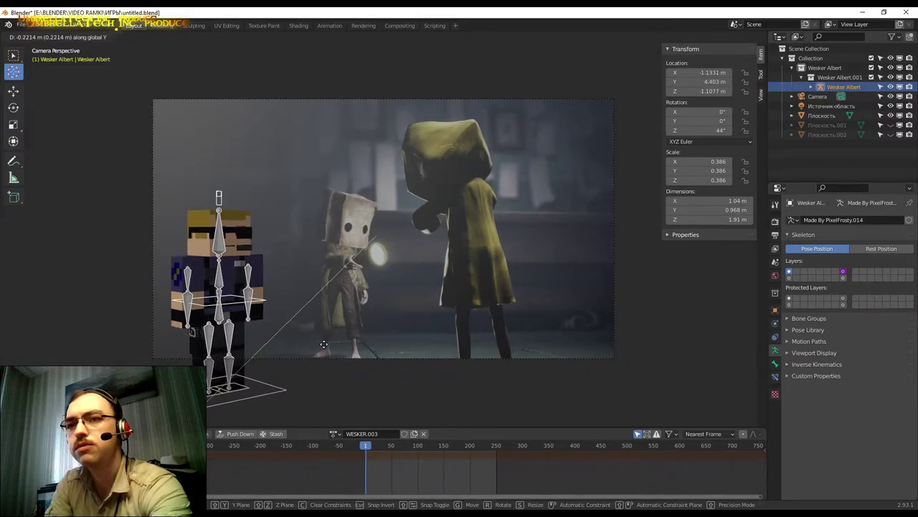
left_click(240, 381)
key("g")
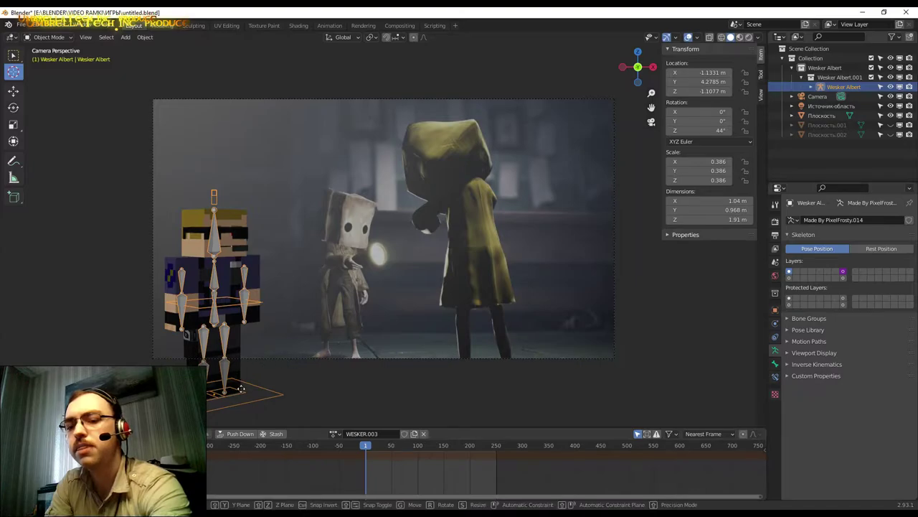
key("x")
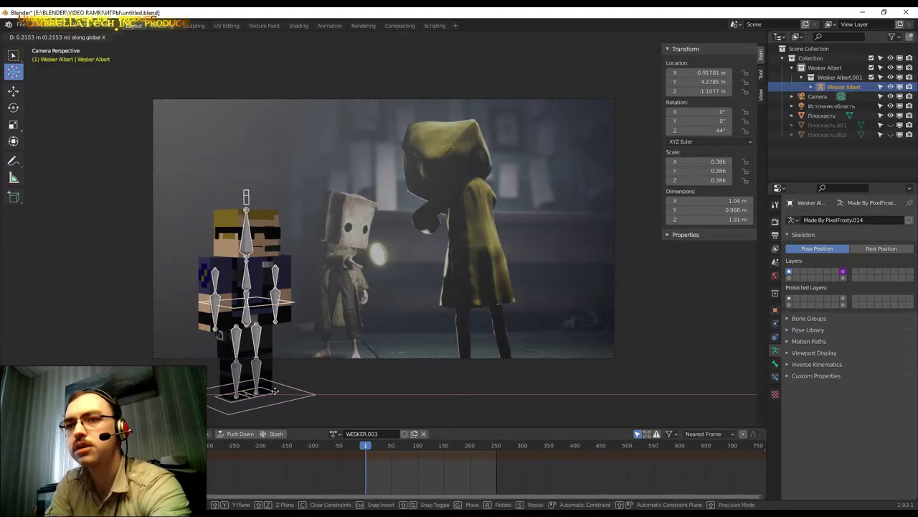
left_click(276, 389)
Move the rig to Z -0.91442, scale it to 0.350, then raise it to Z -0.845.
key("g")
key("z")
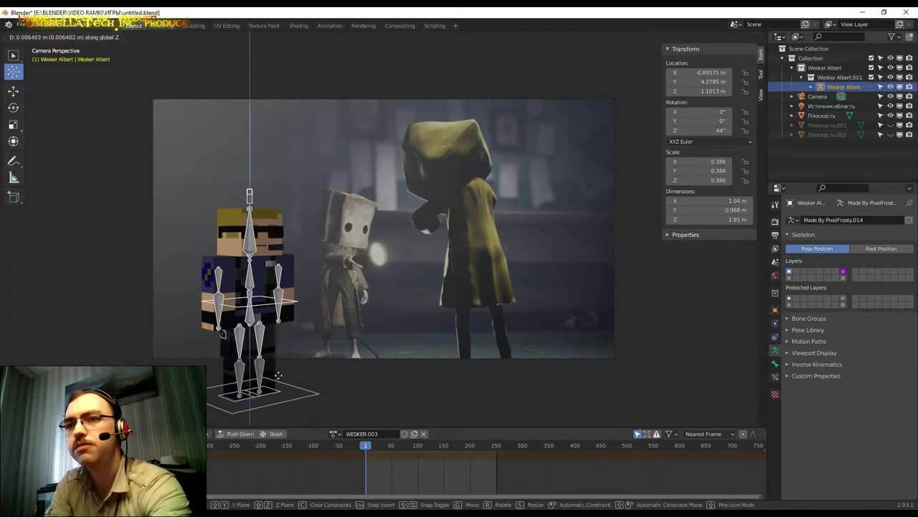
left_click(282, 343)
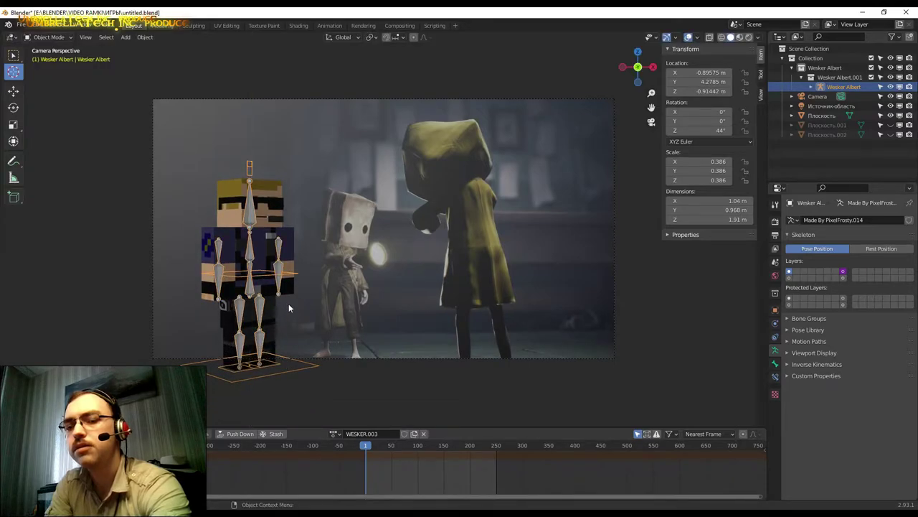
key("s")
left_click(279, 376)
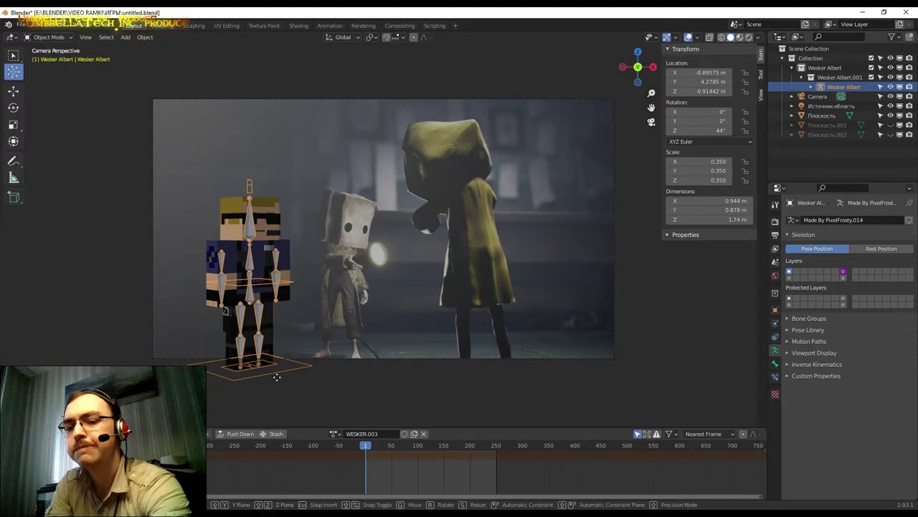
key("g")
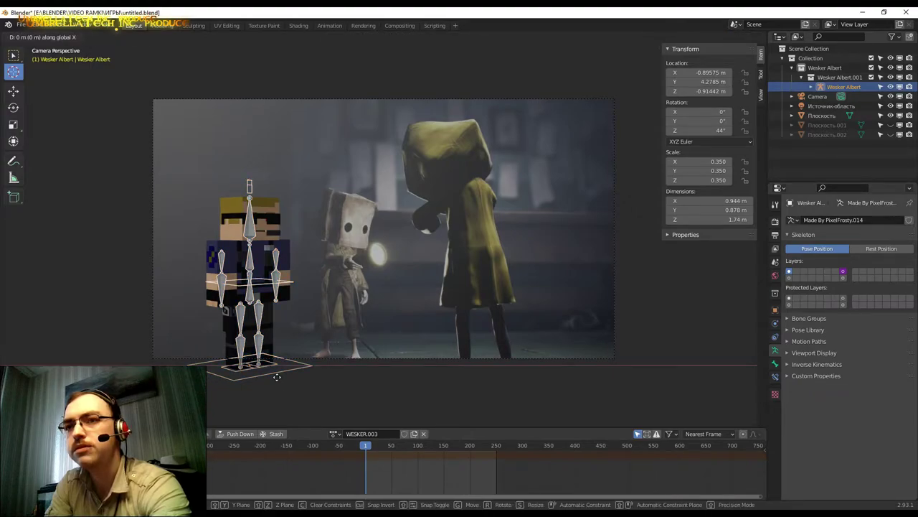
key("z")
left_click(280, 369)
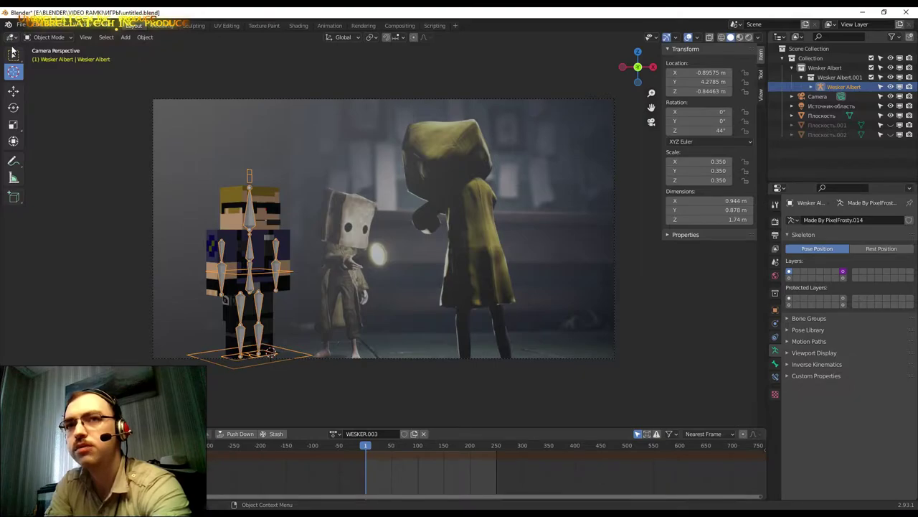
left_click(13, 53)
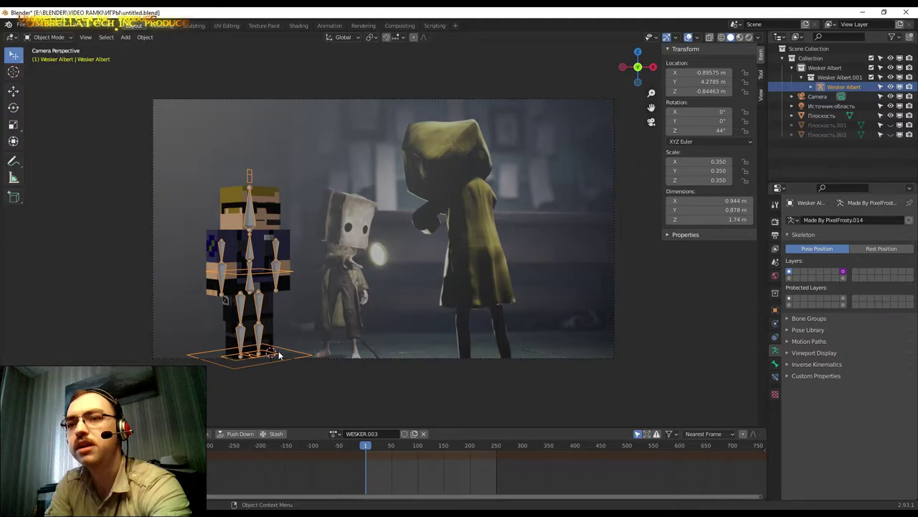
scroll(279, 355, "up", 2)
middle_click_drag(254, 348, 268, 347)
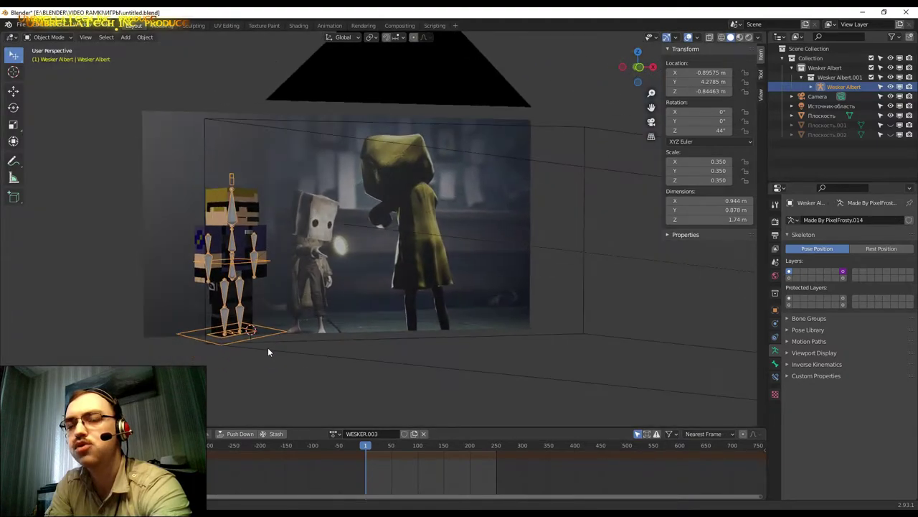
left_click(649, 124)
middle_click_drag(208, 301, 262, 222, "shift")
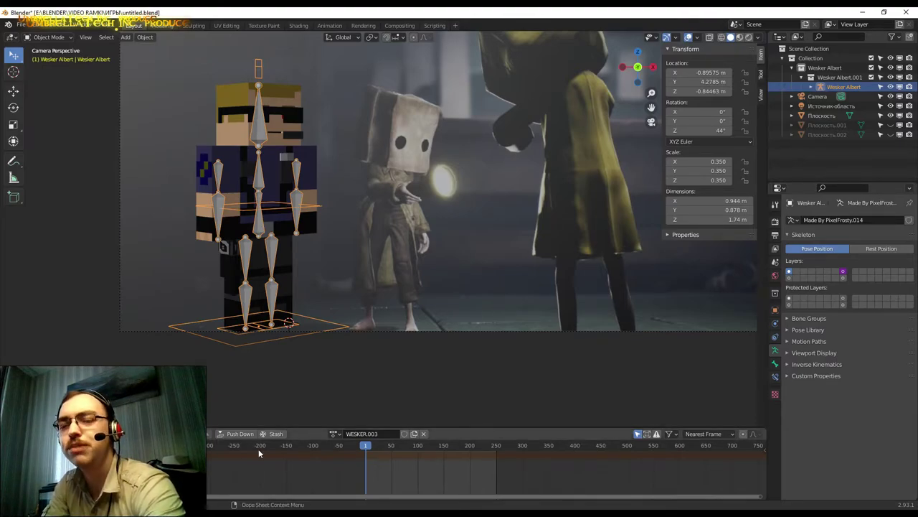
middle_click_drag(386, 388, 375, 356)
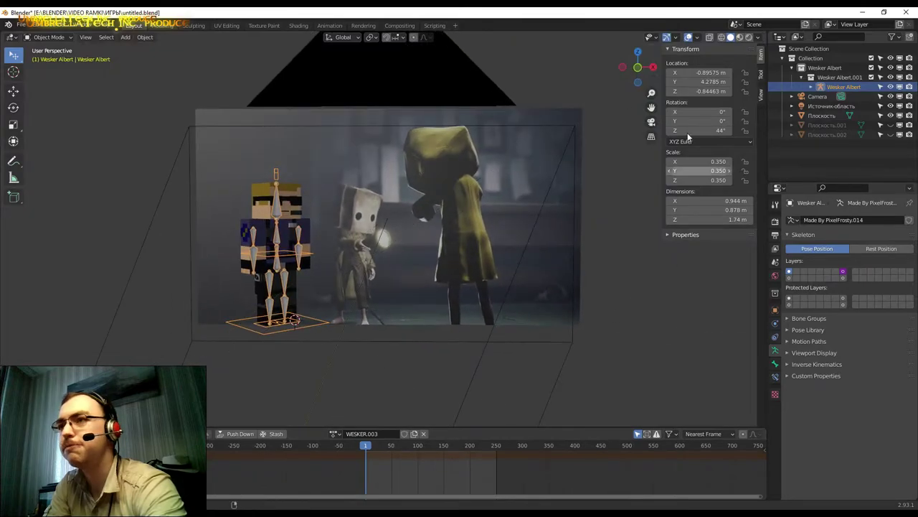
left_click(650, 122)
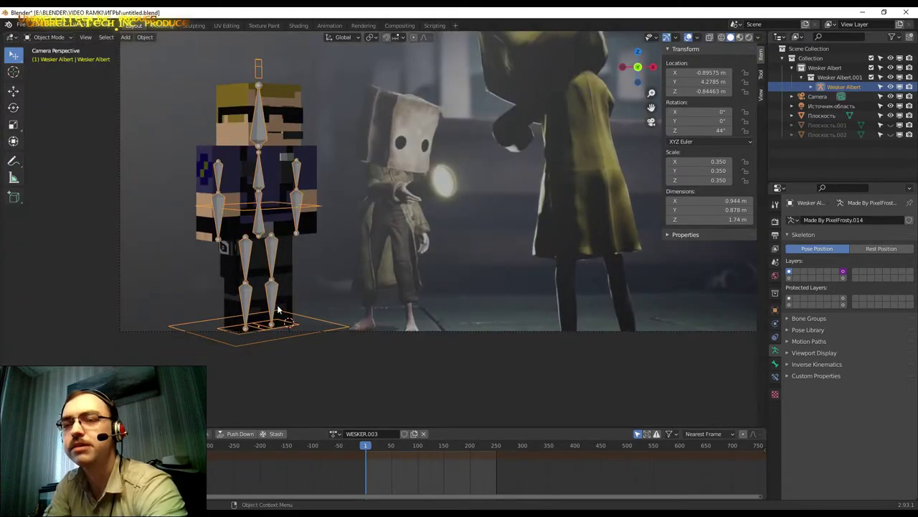
left_click(49, 37)
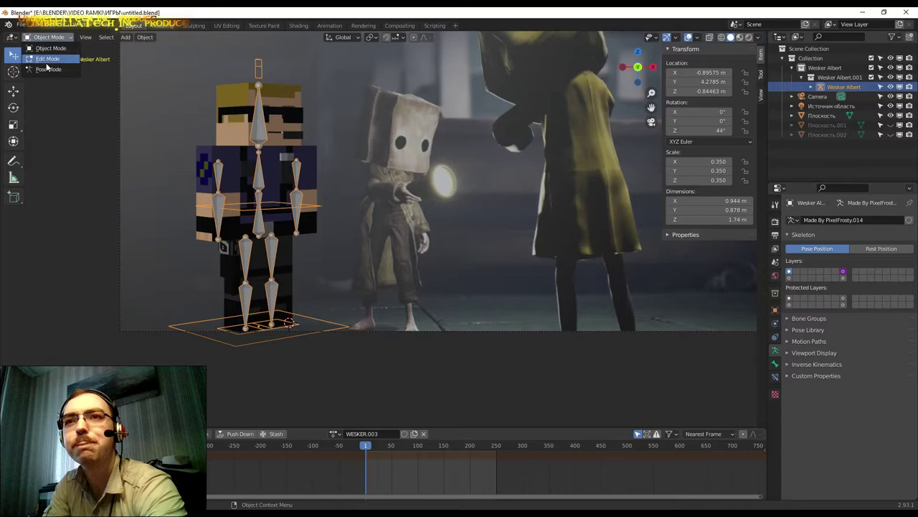
In Pose Mode, move the Leg IK L.002 and R.002 foot controls along Z.
left_click(68, 69)
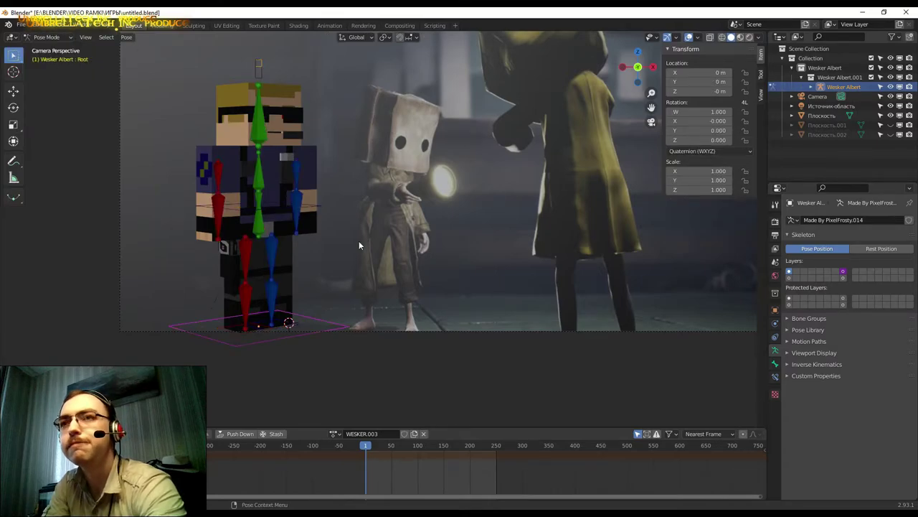
left_click(280, 328)
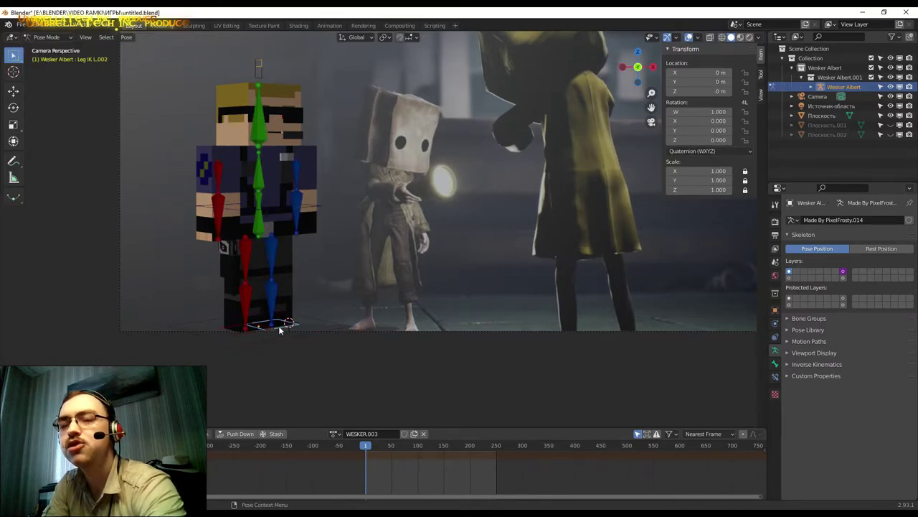
key("g")
key("z")
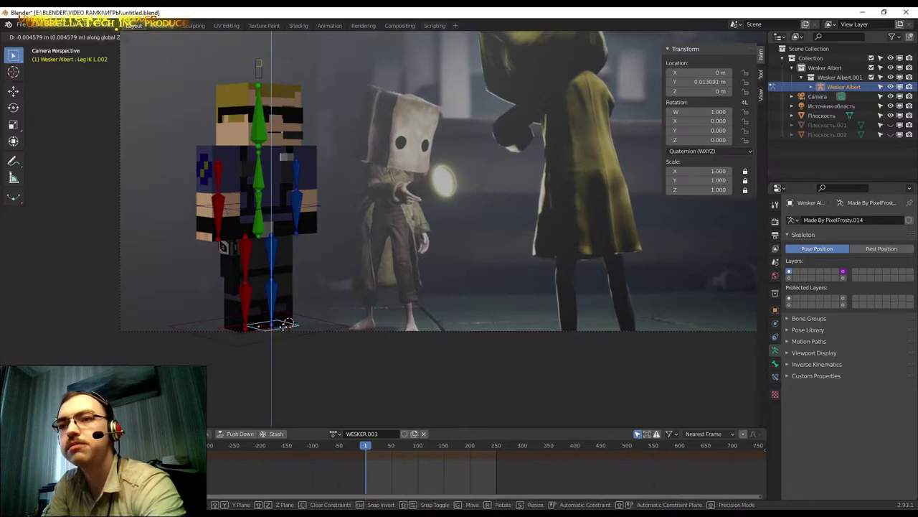
key("z")
left_click(291, 348)
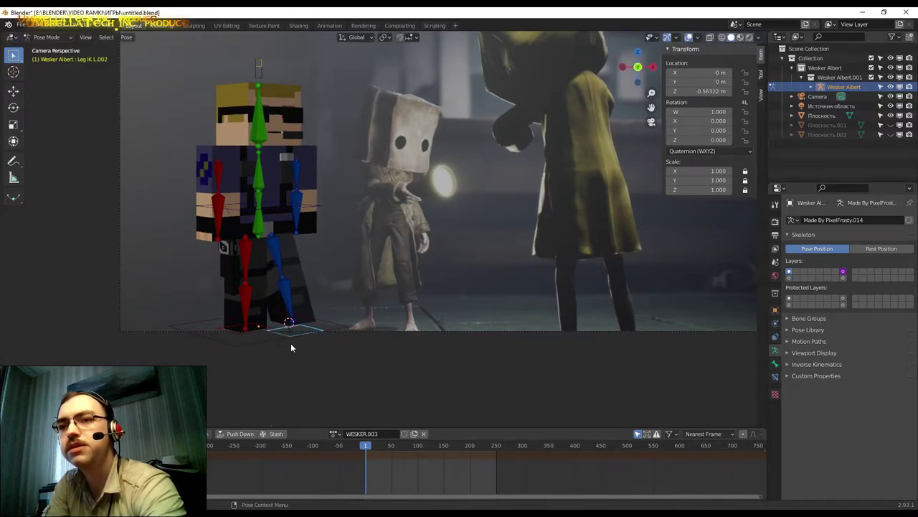
left_click(254, 332)
key("g")
key("z")
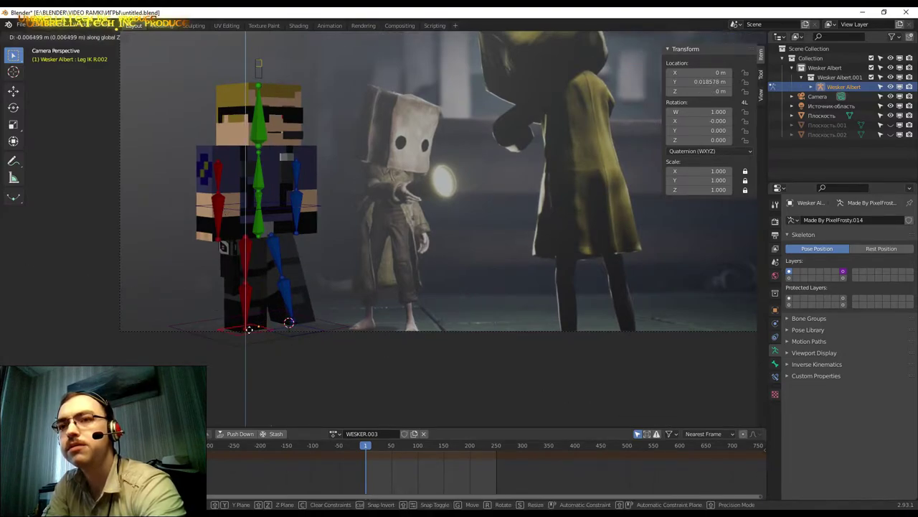
key("z")
left_click(233, 329)
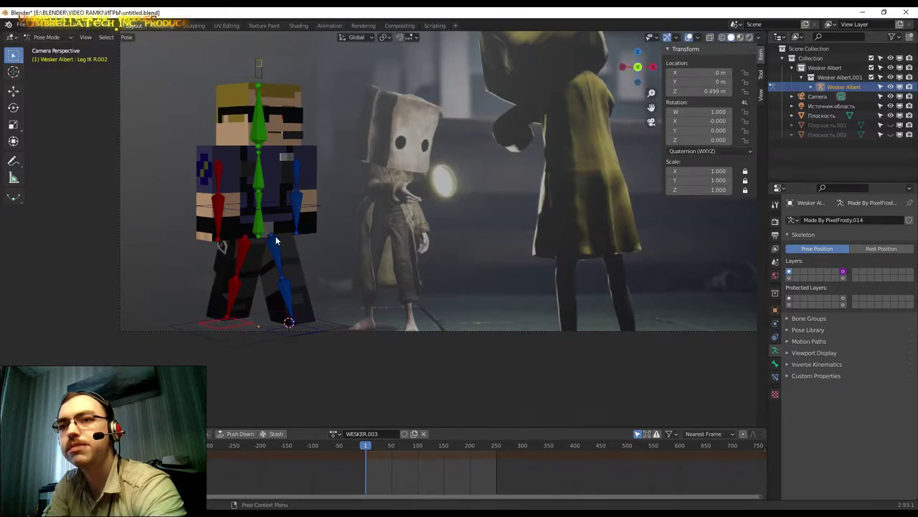
Lower the Pelvis bone along Z so the knees bend.
left_click(255, 234)
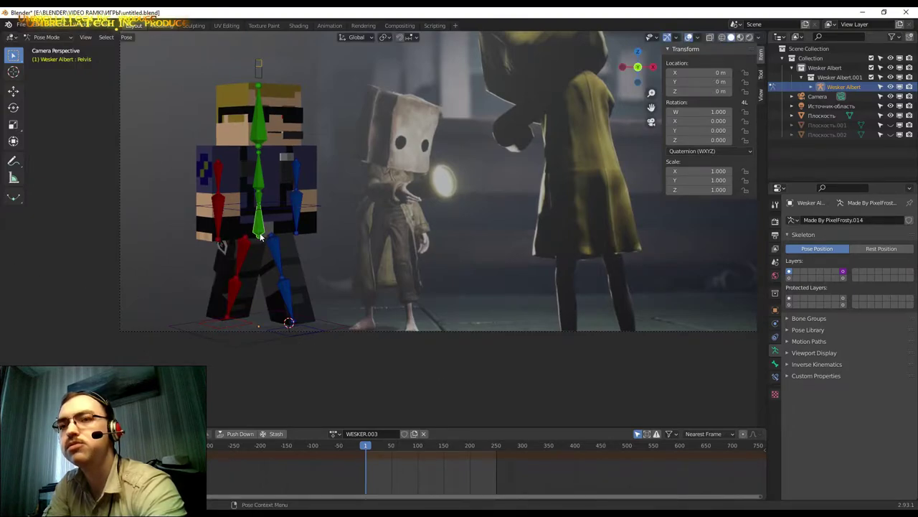
key("g")
key("z")
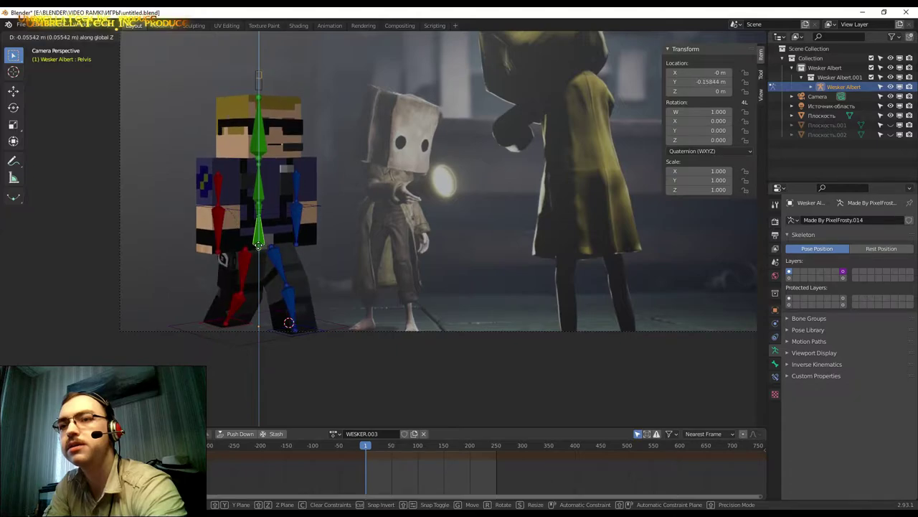
left_click(236, 327)
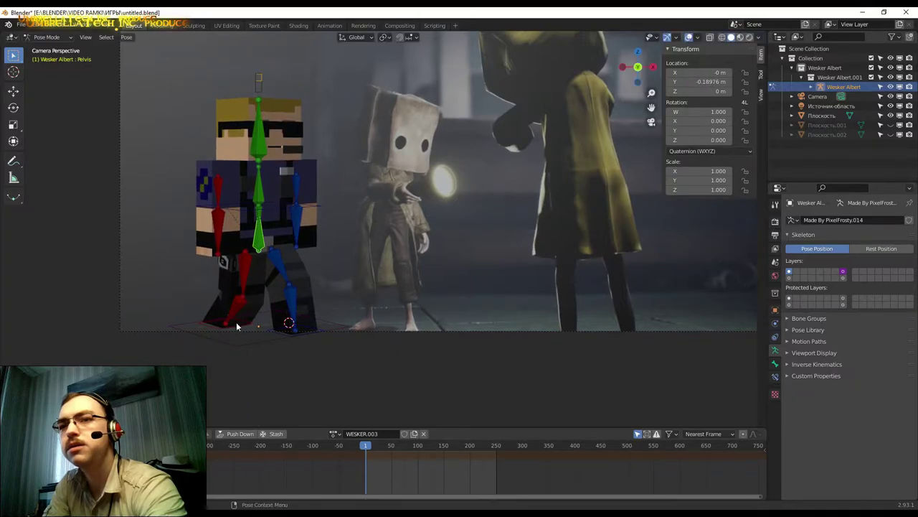
Turn the Leg IK R.002 foot around Z and reposition it along Z.
left_click(242, 325)
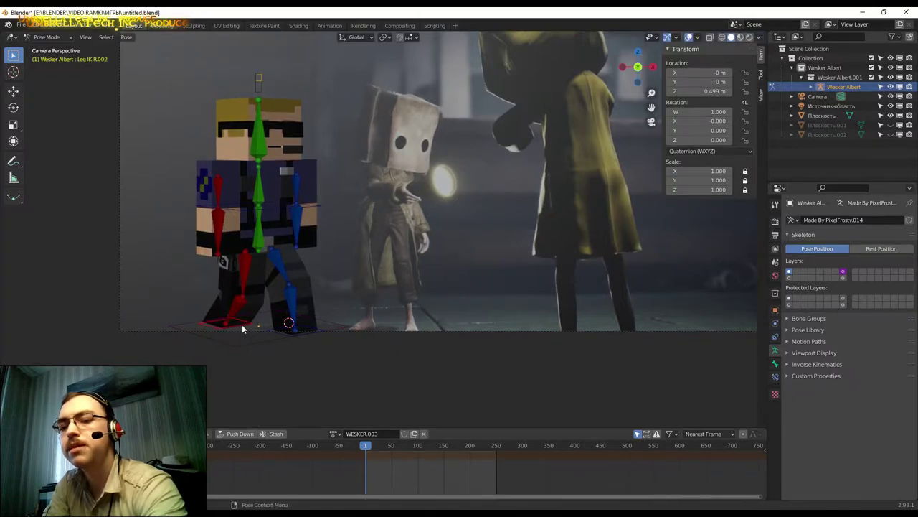
key("g")
key("r")
key("z")
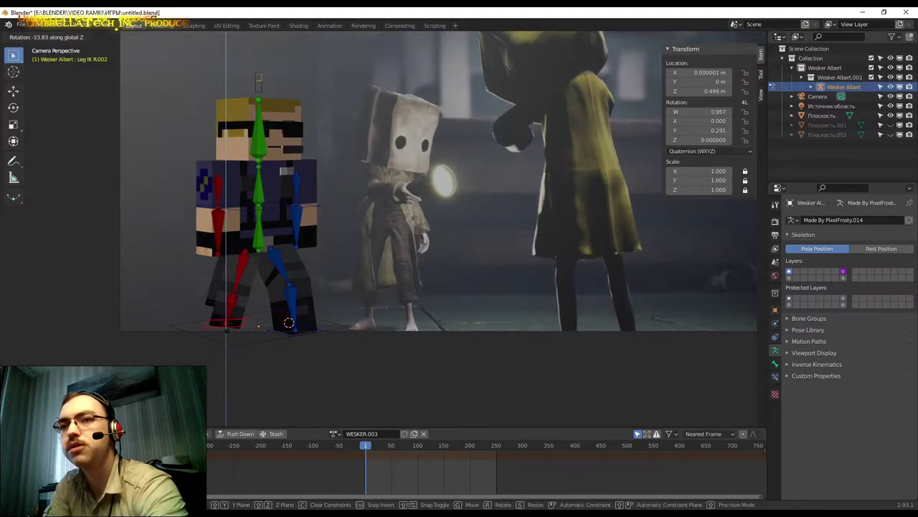
left_click(234, 324)
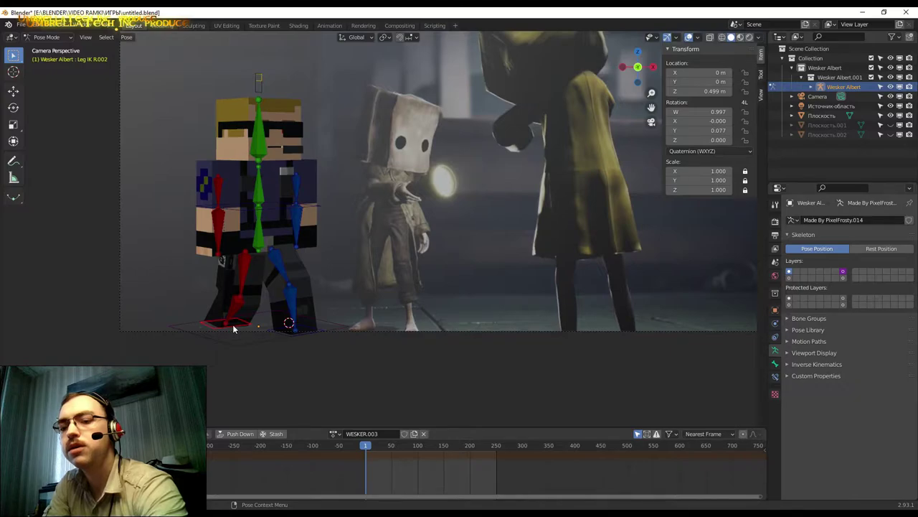
key("g")
key("z")
key("z")
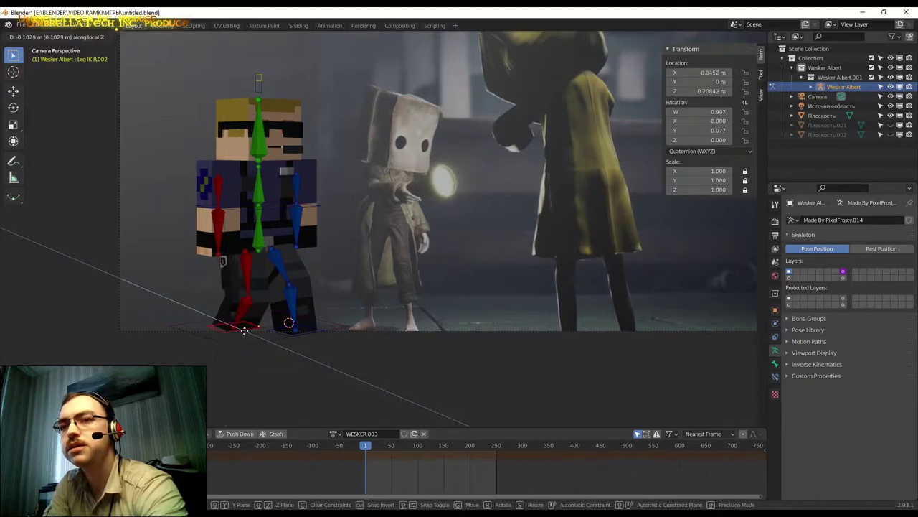
left_click(241, 326)
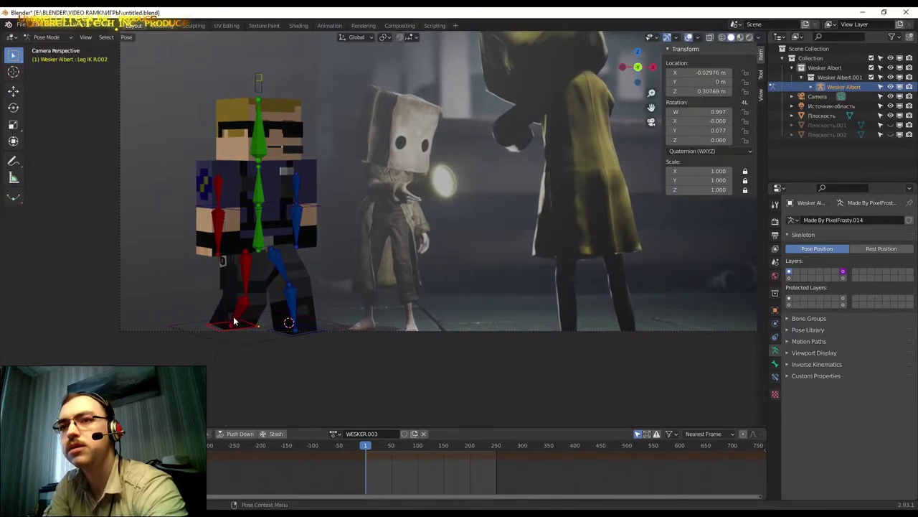
key("r")
key("z")
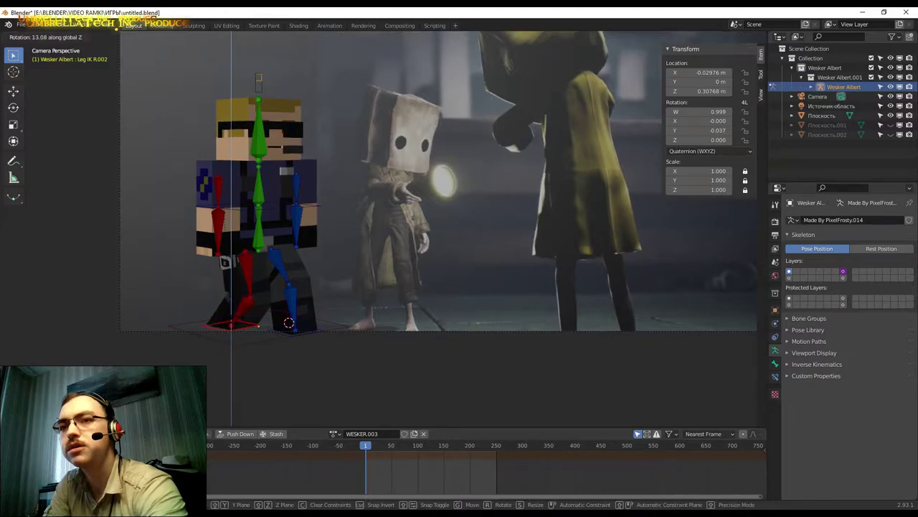
left_click(269, 298)
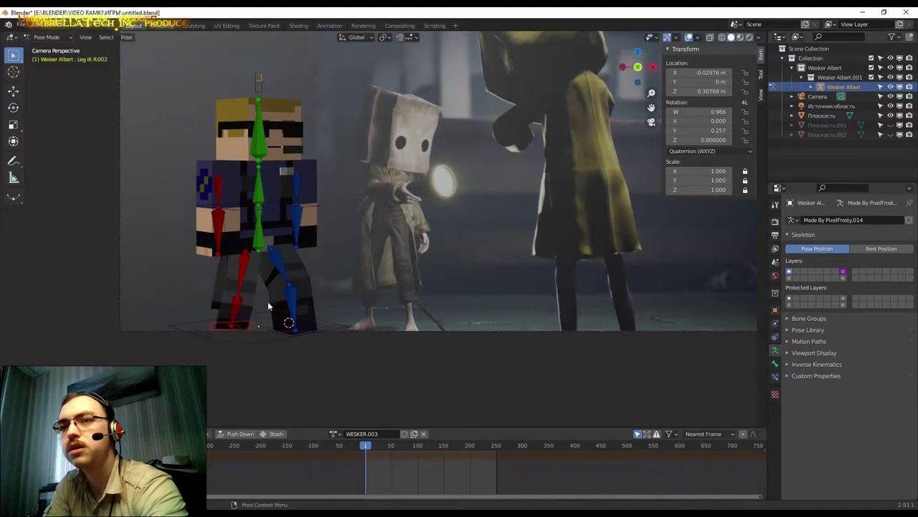
Move the Leg IK L.002 foot control along Z.
left_click(308, 335)
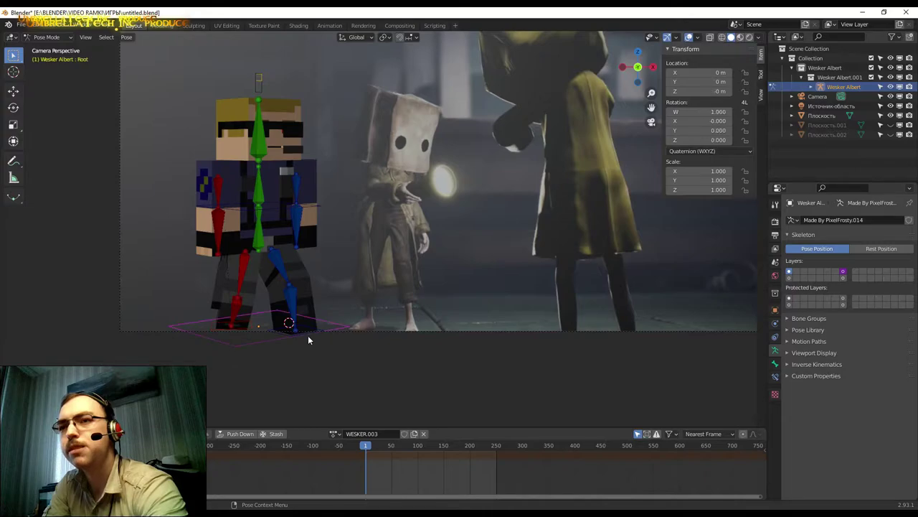
left_click(307, 331)
key("g")
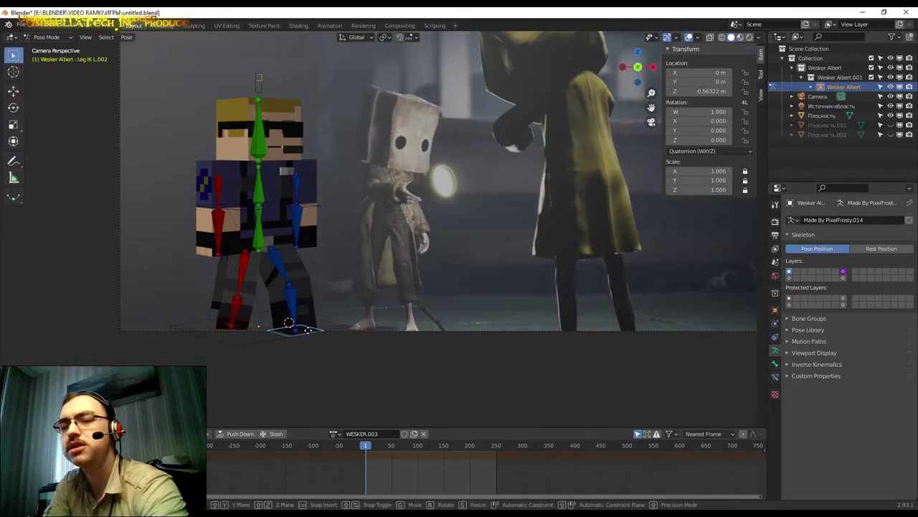
key("z")
key("z")
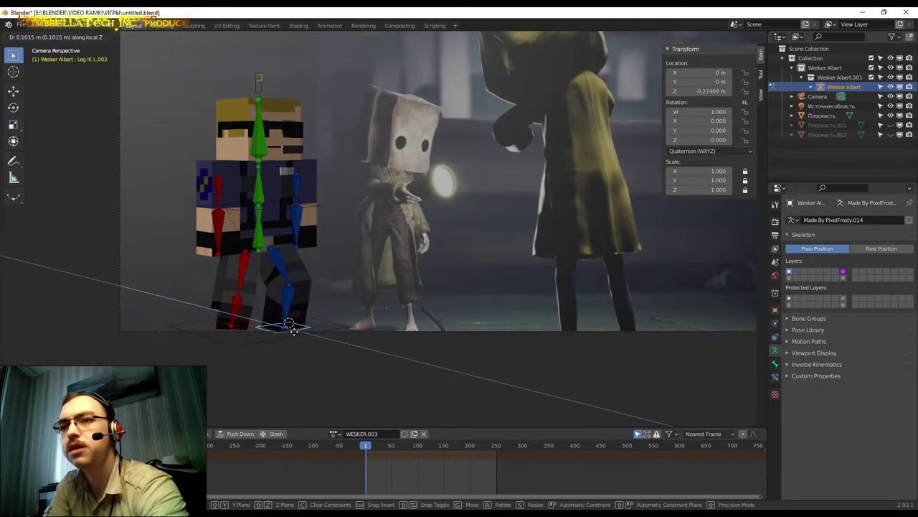
left_click(294, 335)
Move the Pelvis to X −0.110, Y −0.139, Z −0.106 m and expand Wesker Albert in the Outliner.
left_click(271, 237)
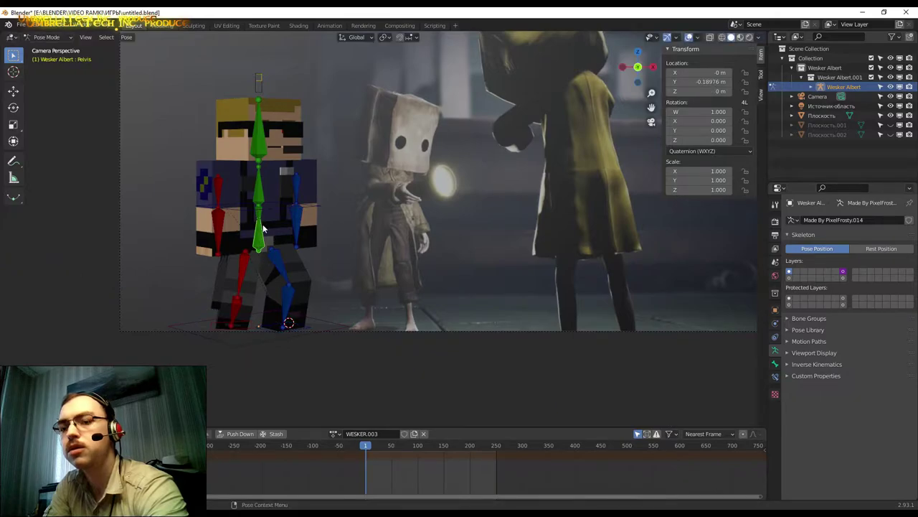
key("r")
key("z")
key("z")
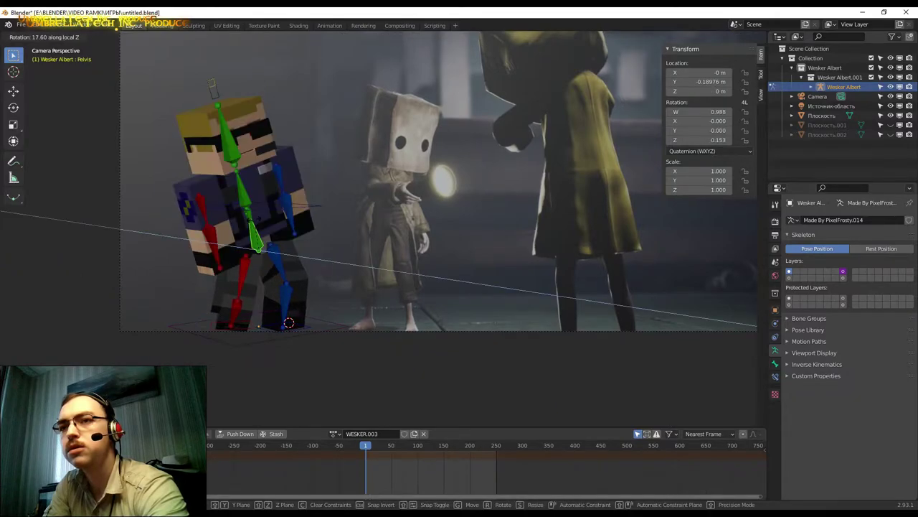
key("Escape")
key("g")
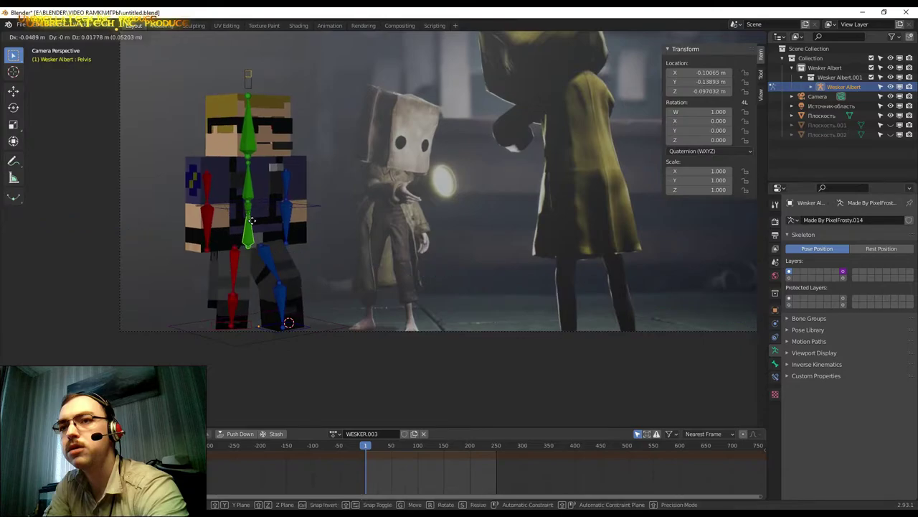
left_click(252, 224)
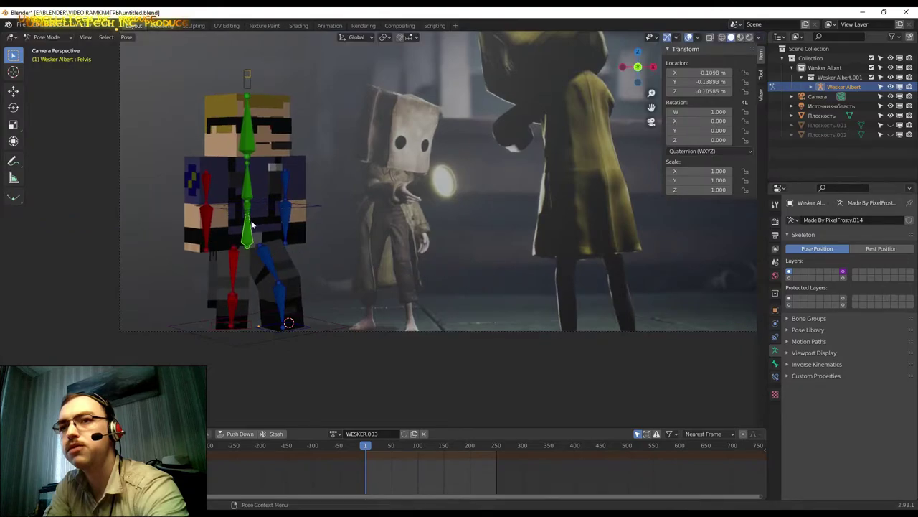
scroll(233, 219, "up", 1)
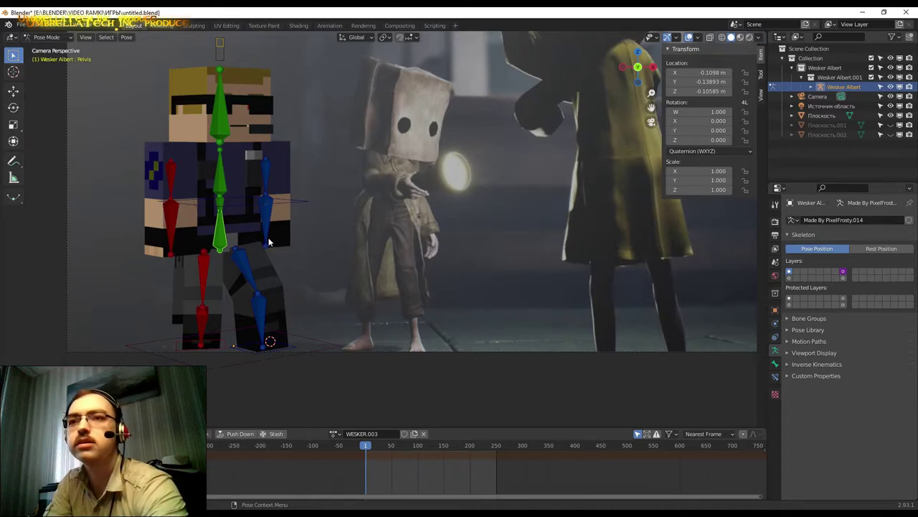
left_click(811, 87)
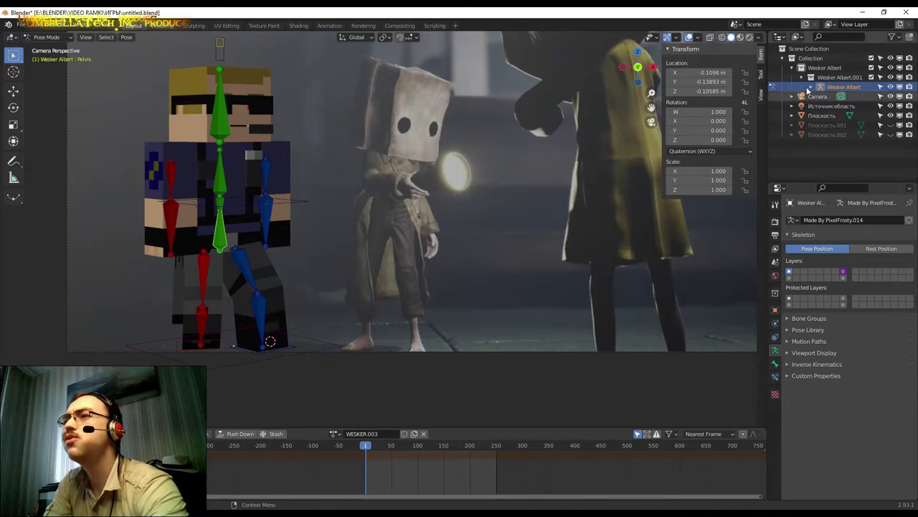
left_click(820, 86)
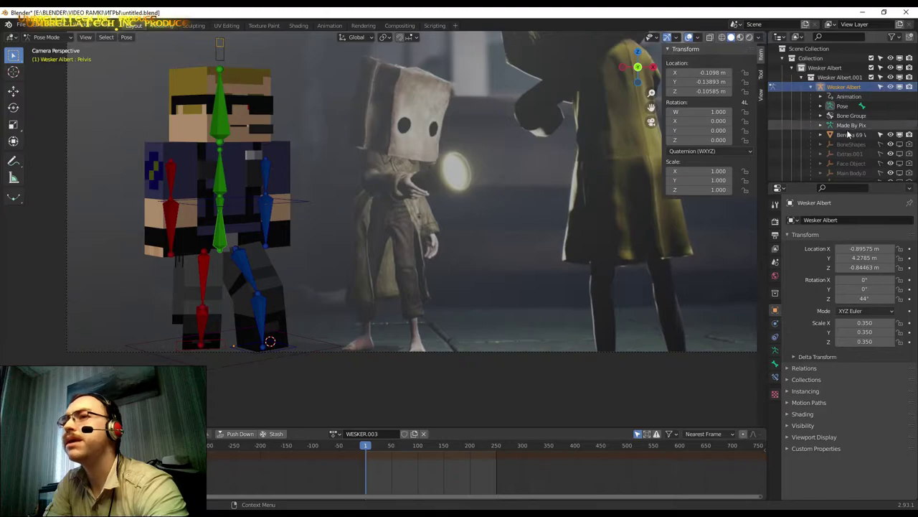
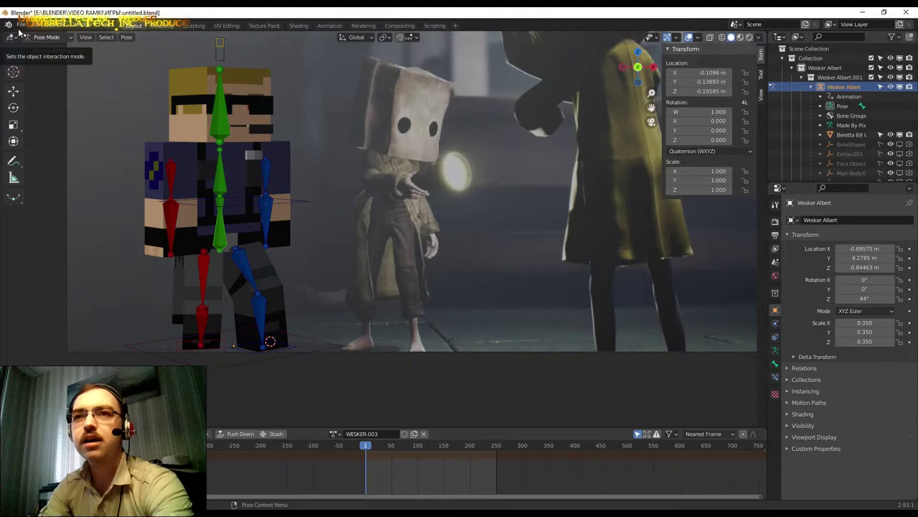
Save the posed rig scene to untitled.blend from the File menu.
left_click(23, 30)
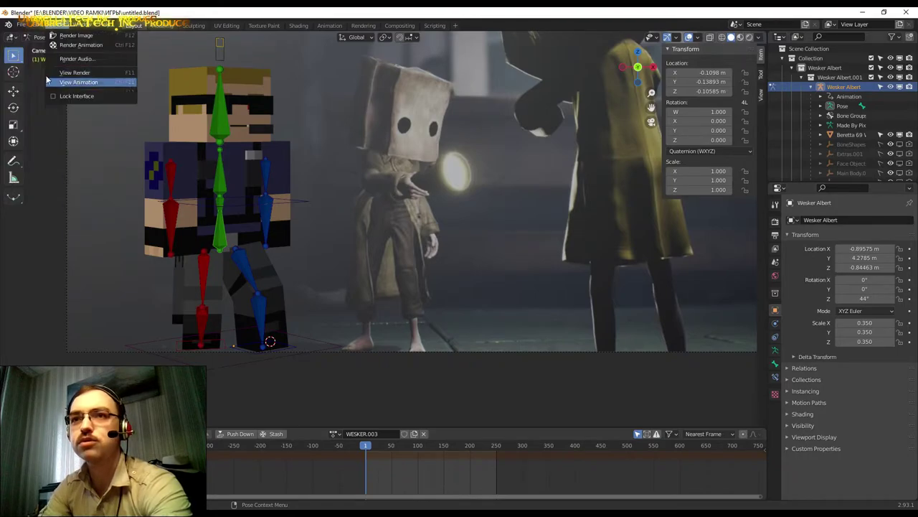
left_click(17, 26)
left_click(17, 25)
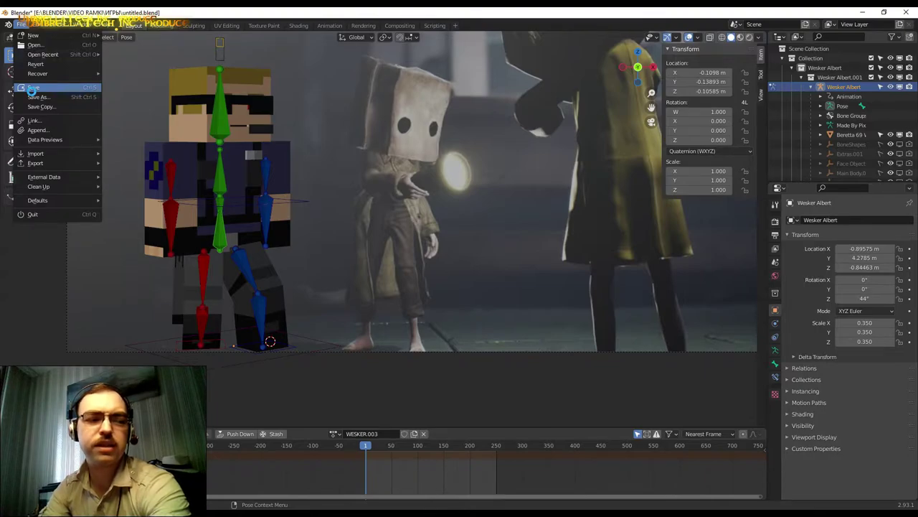
left_click(32, 88)
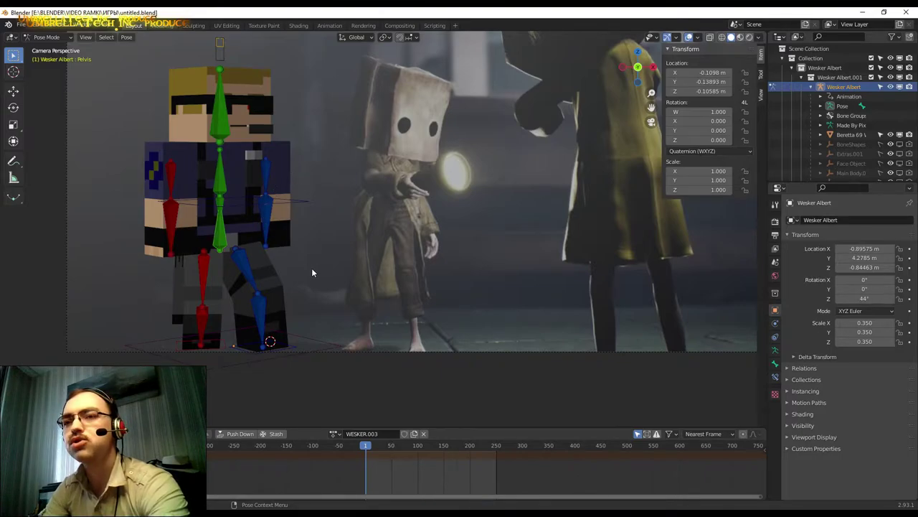
Leave camera view and orbit and zoom to see the rig and the wall.
key("KP_0")
mouse_move(311, 267)
middle_mouse_down()
mouse_move(296, 294)
mouse_move(314, 310)
mouse_move(272, 305)
mouse_move(670, 275)
mouse_move(79, 269)
middle_mouse_up()
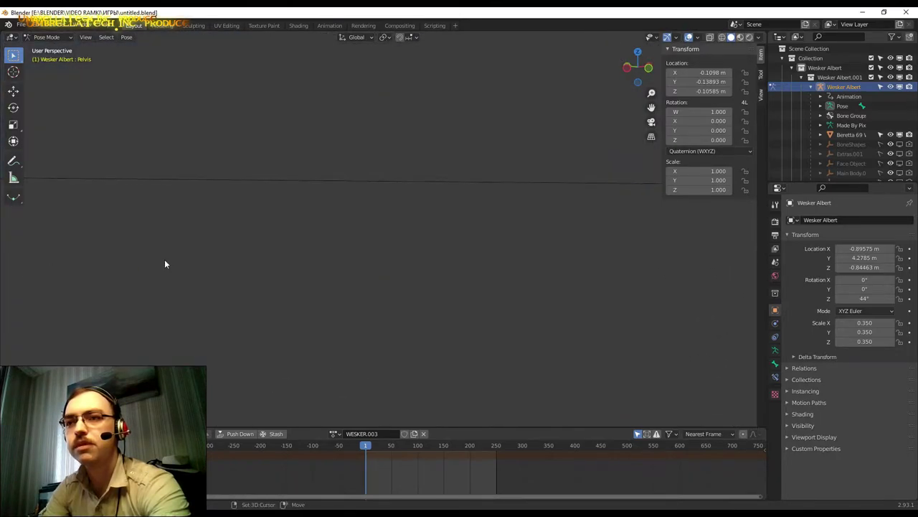
mouse_move(164, 264)
middle_mouse_down()
mouse_move(700, 255)
mouse_move(232, 225)
mouse_move(439, 223)
middle_mouse_up()
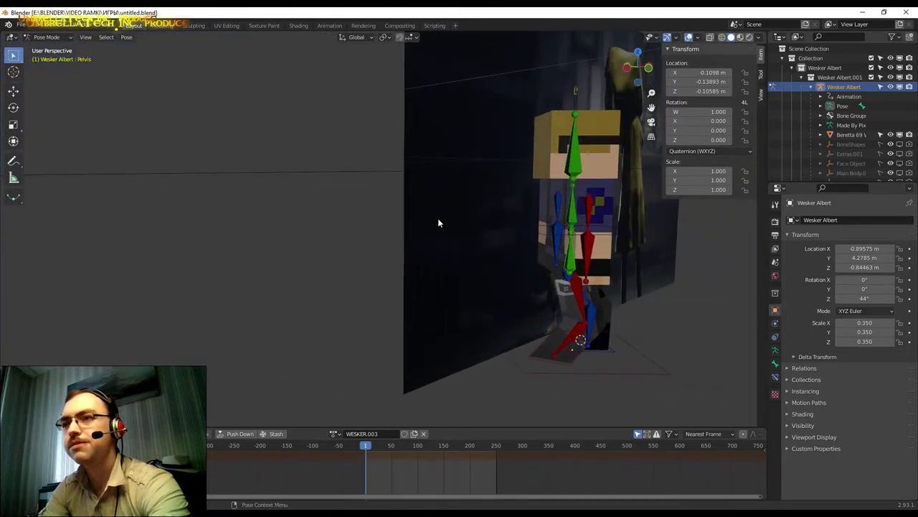
scroll(452, 221, "down", 5)
scroll(463, 220, "down", 3)
Select the right lower arm bone, then the Beretta pistol in the Outliner.
left_click(457, 251)
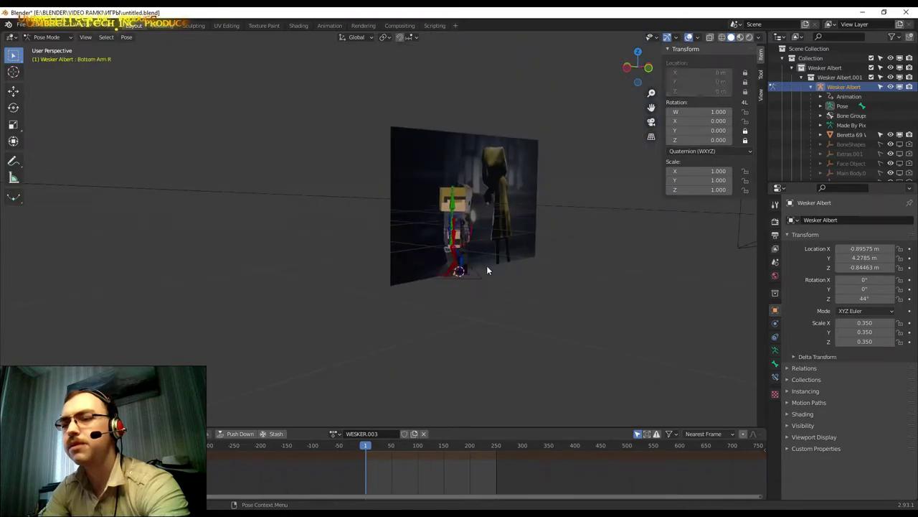
scroll(484, 266, "up", 8)
scroll(432, 254, "down", 3)
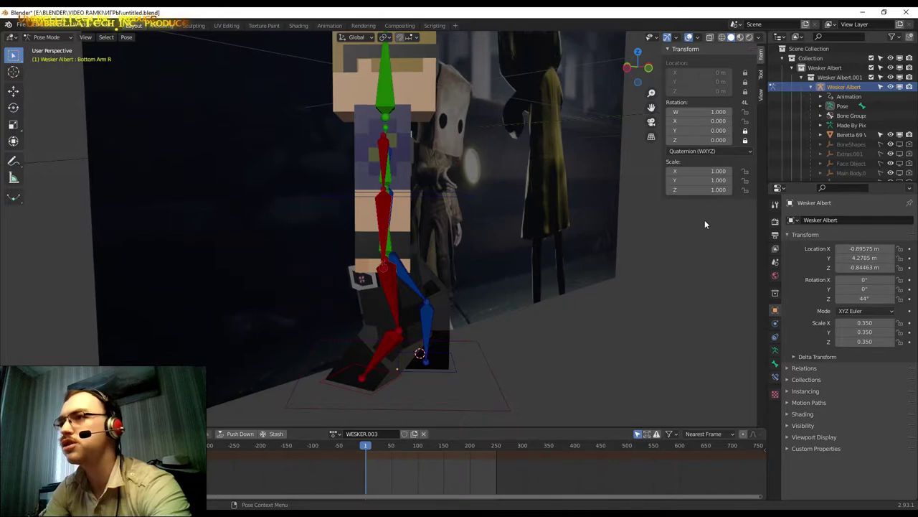
left_click(860, 134)
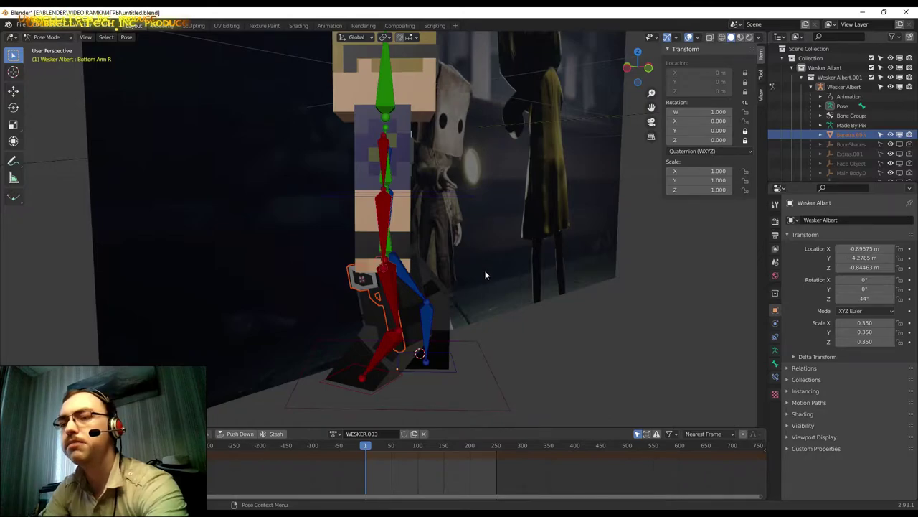
Key the rig's already-animated channels at frame 1 with Insert Keyframe > Available.
key("i")
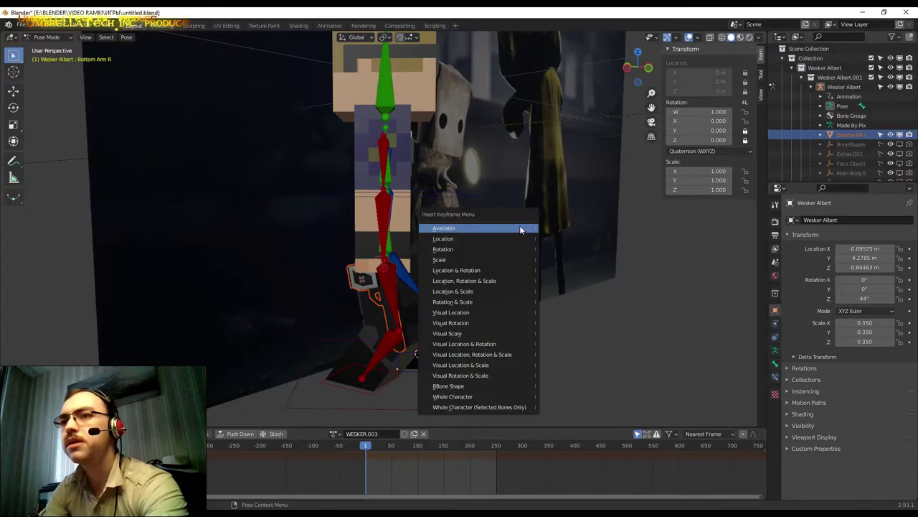
left_click(512, 229)
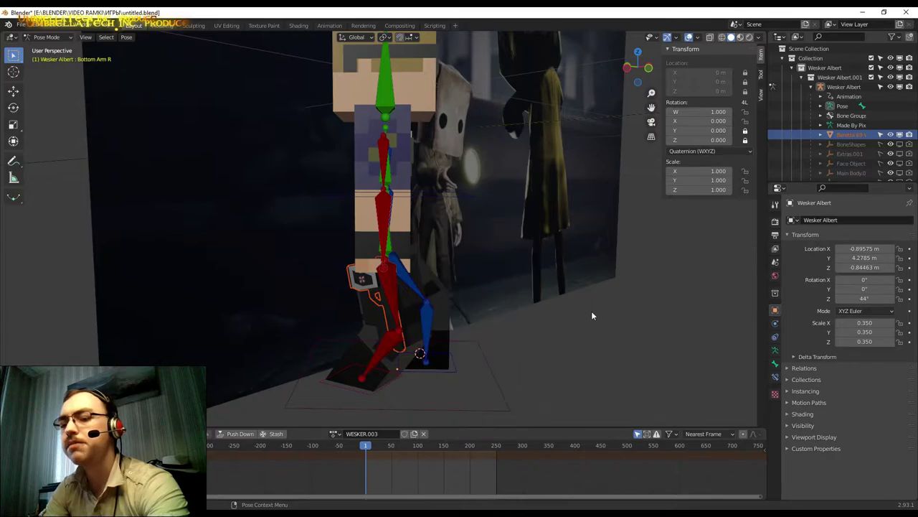
key("alt+p")
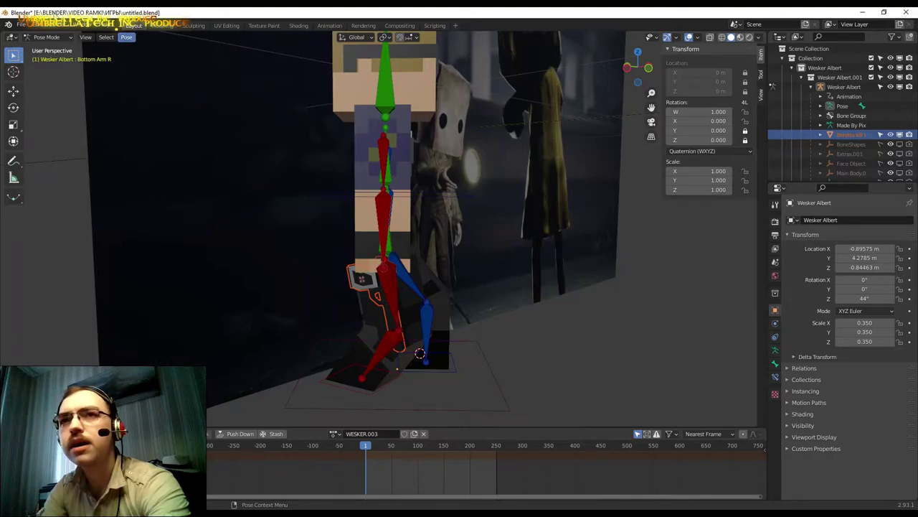
Switch to Object Mode, try Clear Parent on the pistol, then undo it.
left_click(49, 39)
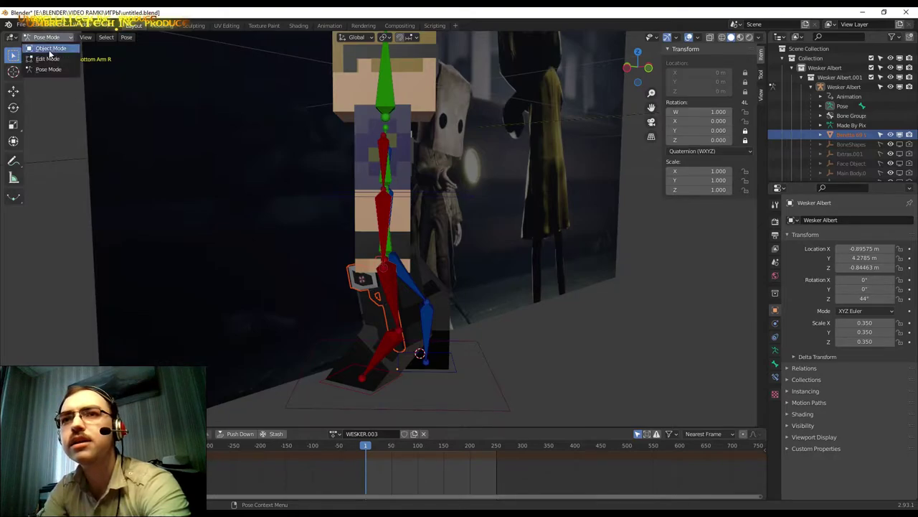
left_click(50, 48)
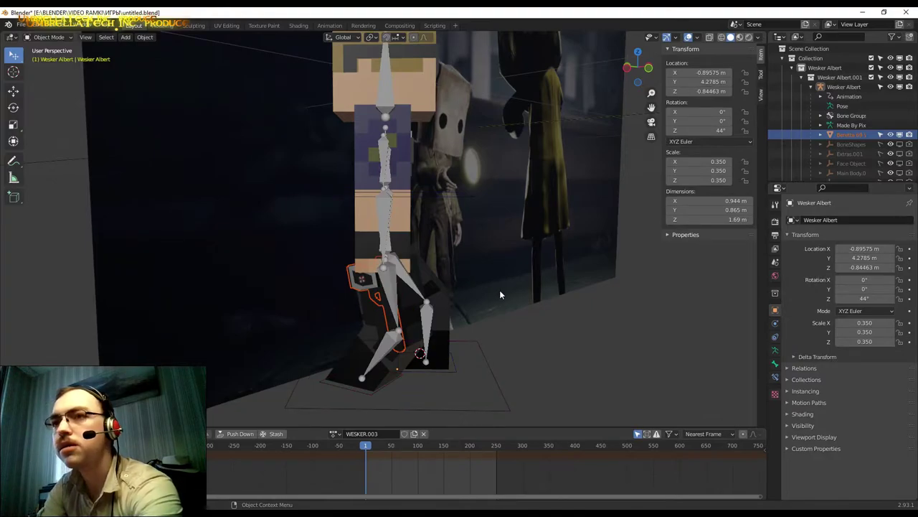
key("alt+p")
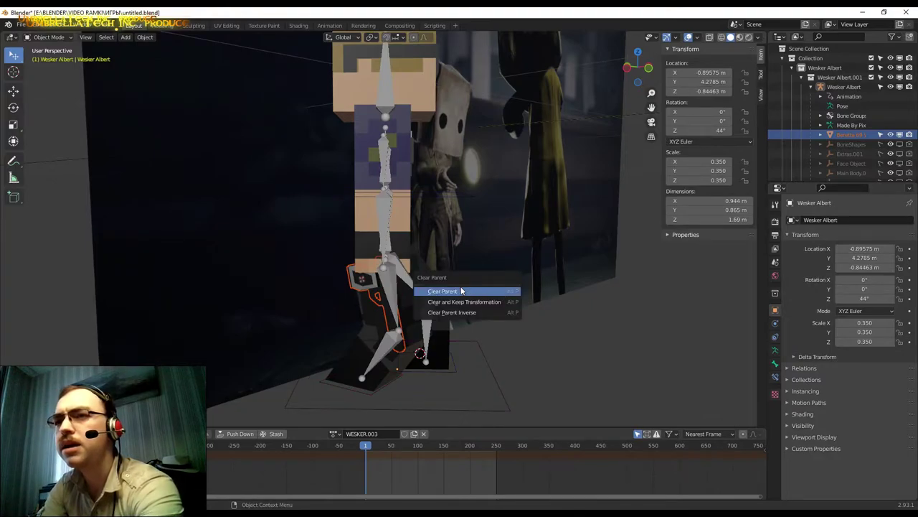
left_click(462, 291)
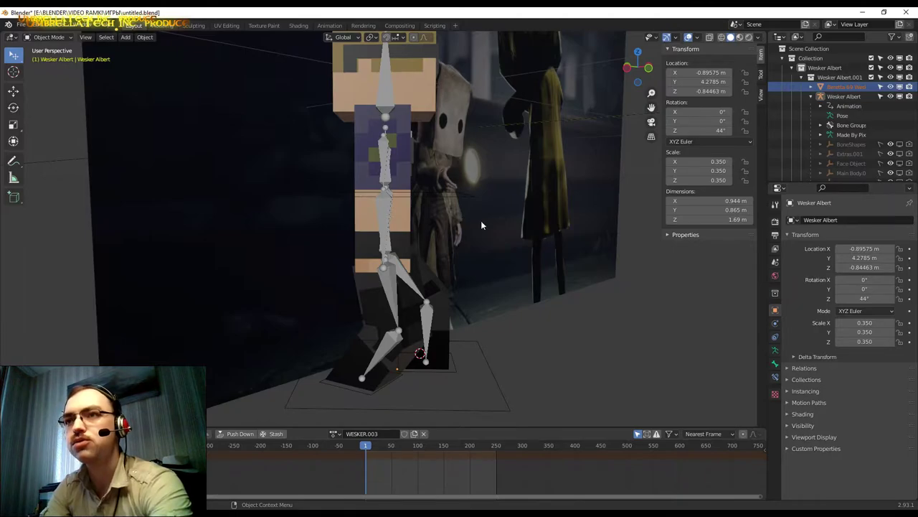
scroll(481, 222, "down", 3)
scroll(479, 220, "down", 2)
mouse_move(479, 219)
middle_mouse_down()
mouse_move(476, 241)
mouse_move(519, 242)
middle_mouse_up()
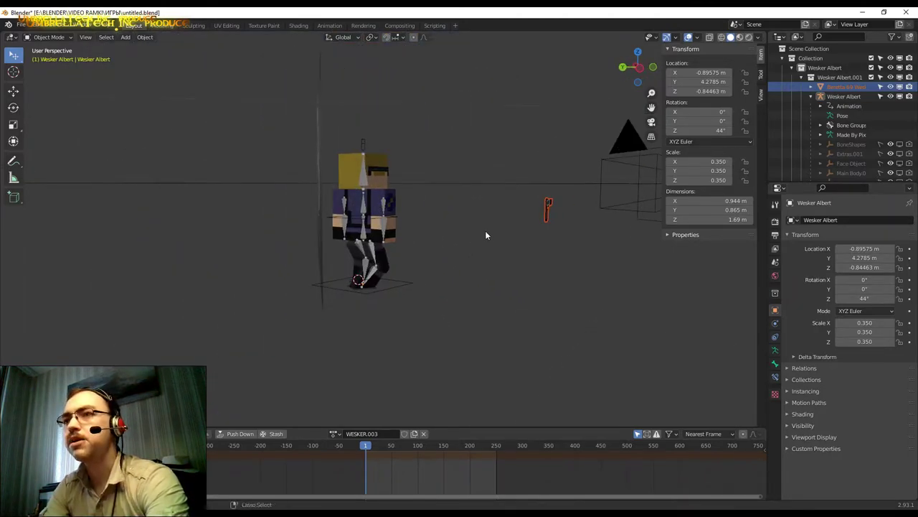
key("ctrl+z")
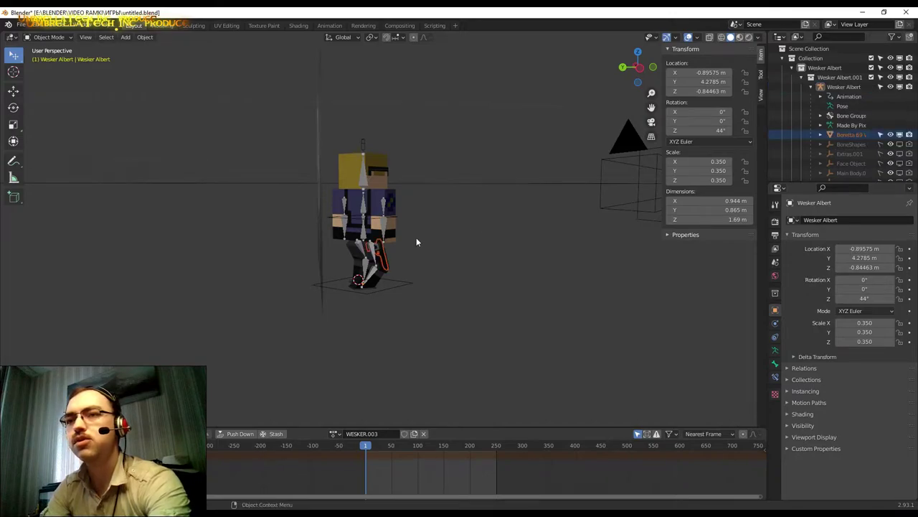
Try Clear Parent Inverse on the pistol, then undo it.
scroll(415, 238, "up", 2)
mouse_move(414, 244)
middle_mouse_down()
mouse_move(344, 241)
mouse_move(408, 241)
middle_mouse_up()
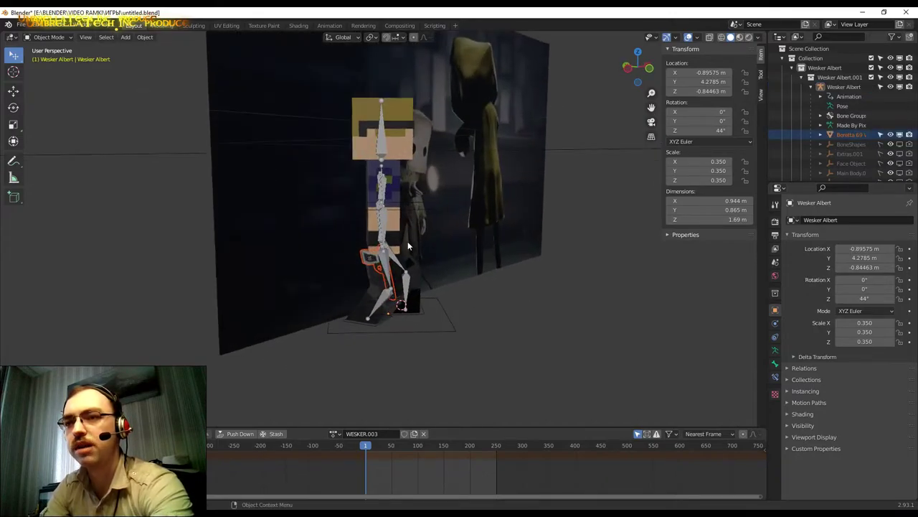
scroll(394, 247, "up", 2)
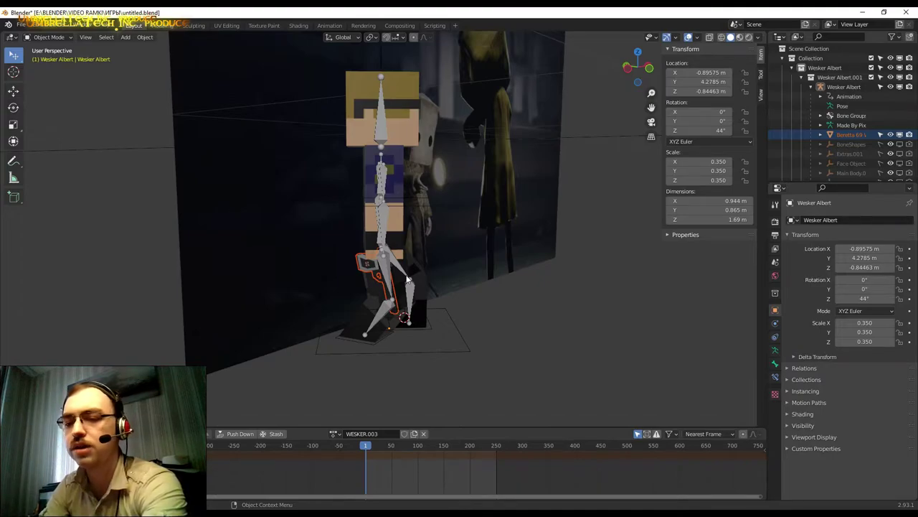
key("alt+p")
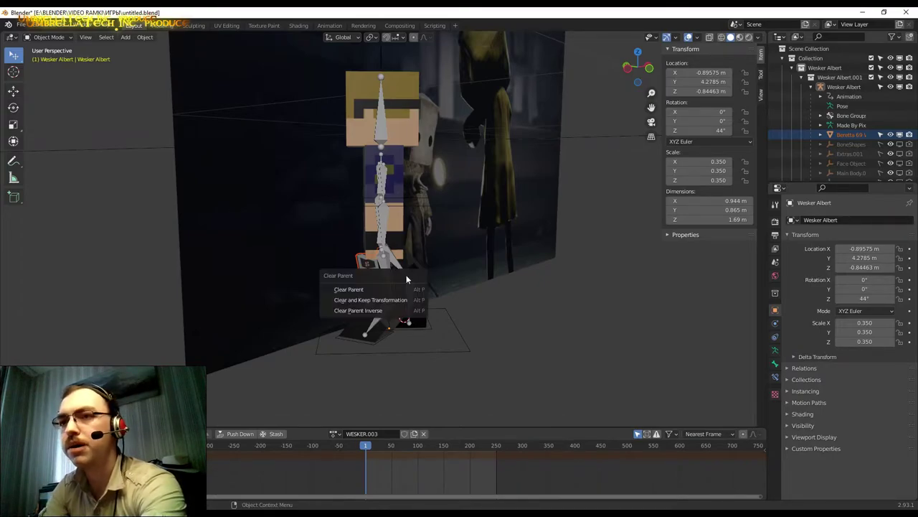
mouse_move(359, 310)
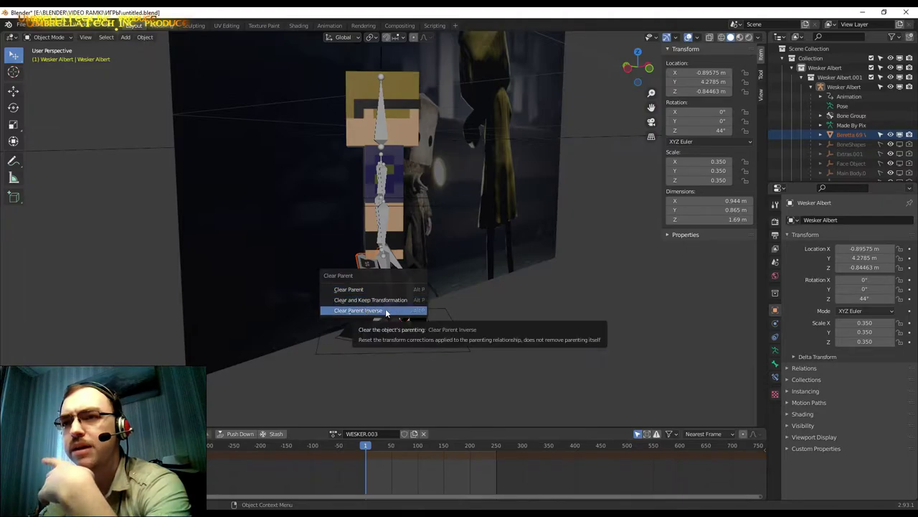
left_click(376, 311)
mouse_move(409, 308)
middle_mouse_down()
mouse_move(683, 268)
mouse_move(612, 301)
mouse_move(632, 298)
middle_mouse_up()
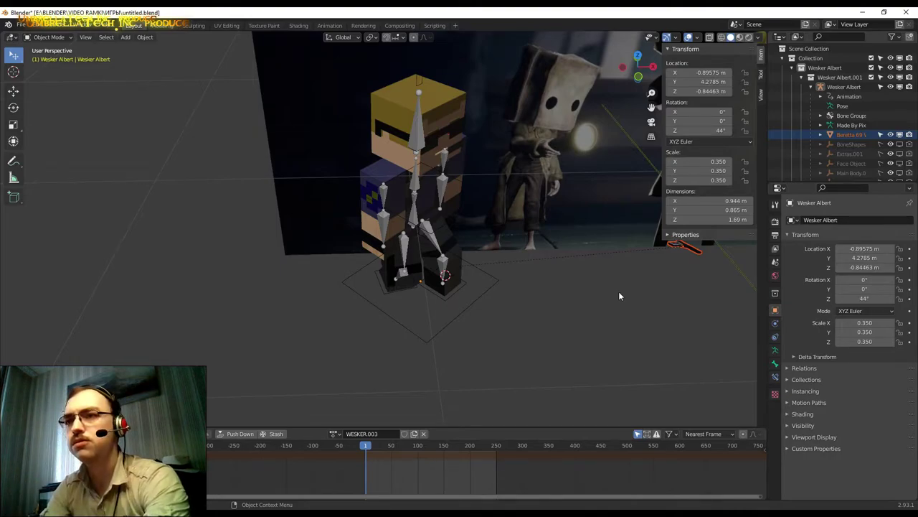
key("ctrl+z")
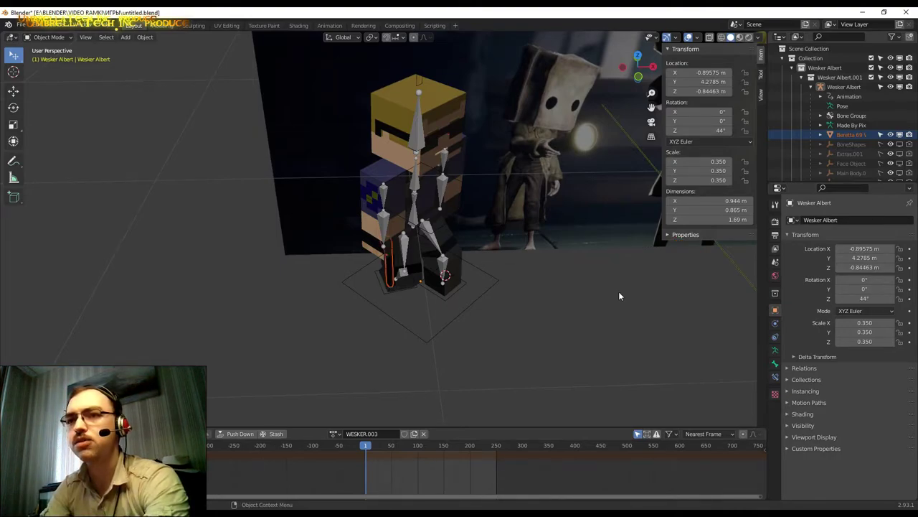
Unparent the pistol with Clear and Keep Transformation.
key("alt+p")
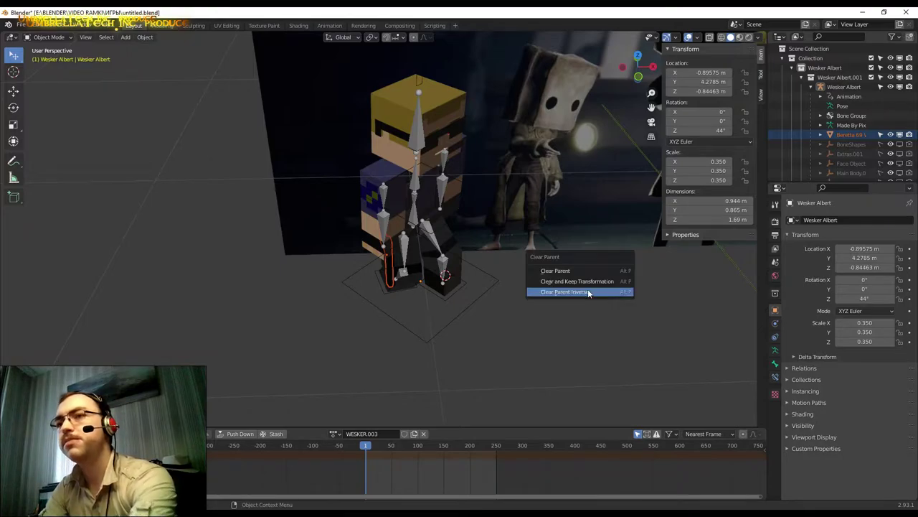
left_click(586, 282)
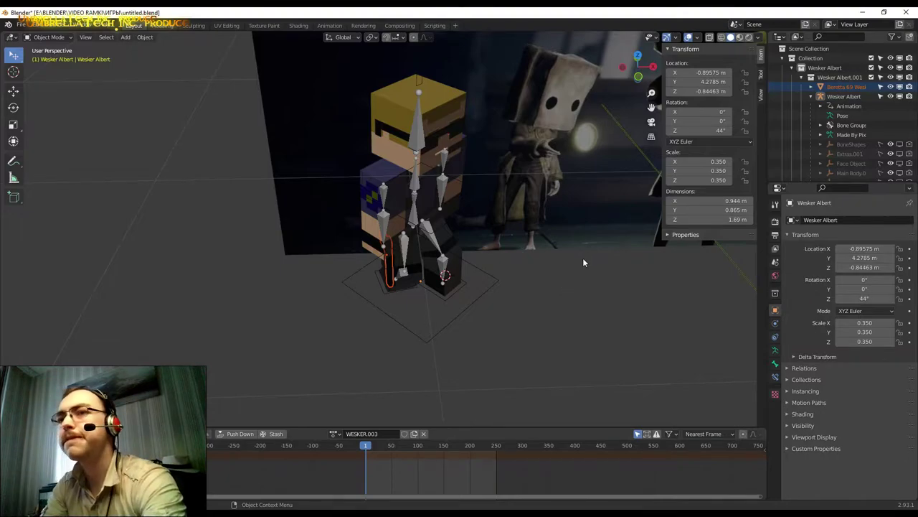
mouse_move(583, 262)
middle_mouse_down()
mouse_move(555, 269)
mouse_move(616, 237)
middle_mouse_up()
scroll(367, 270, "up", 1)
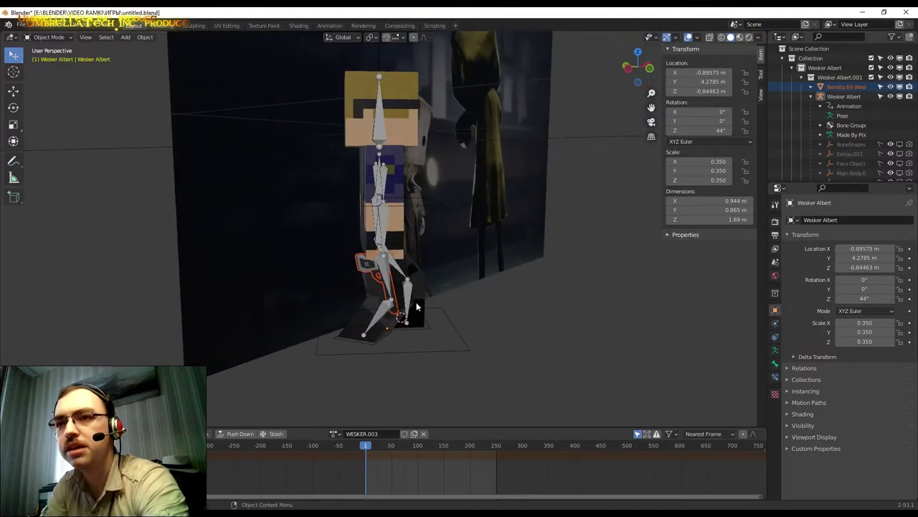
scroll(378, 295, "up", 1)
middle_click_drag(406, 278, 422, 217)
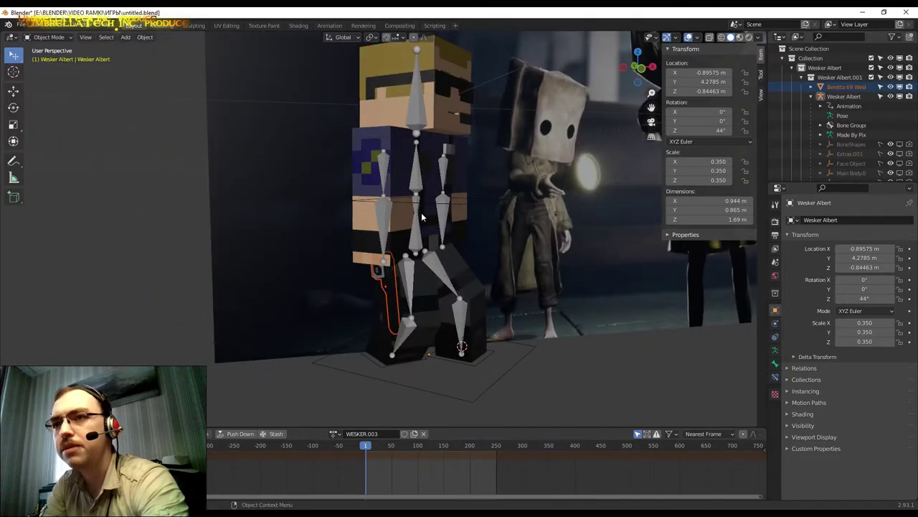
left_click(378, 273)
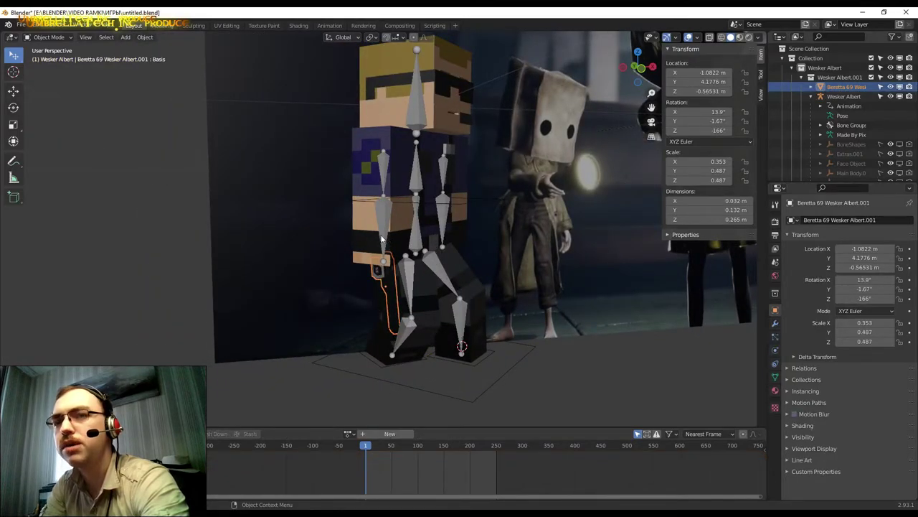
left_click(48, 37)
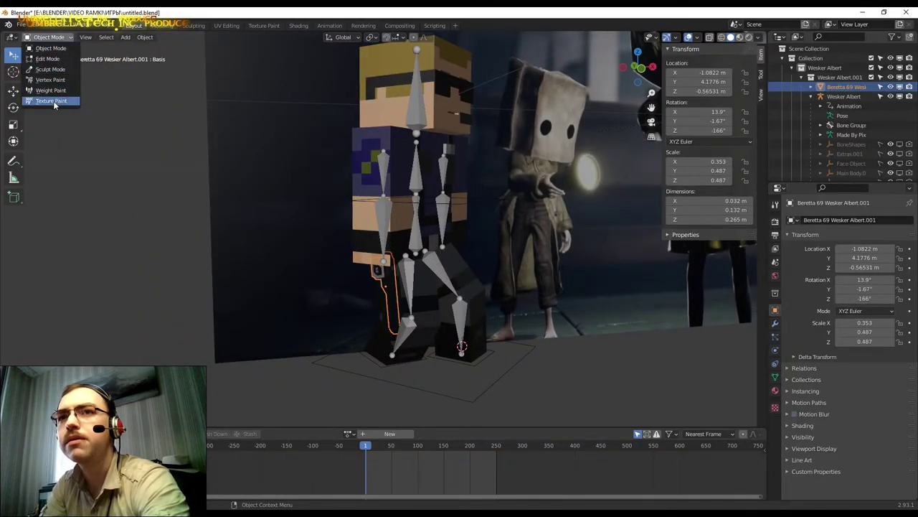
left_click(390, 206)
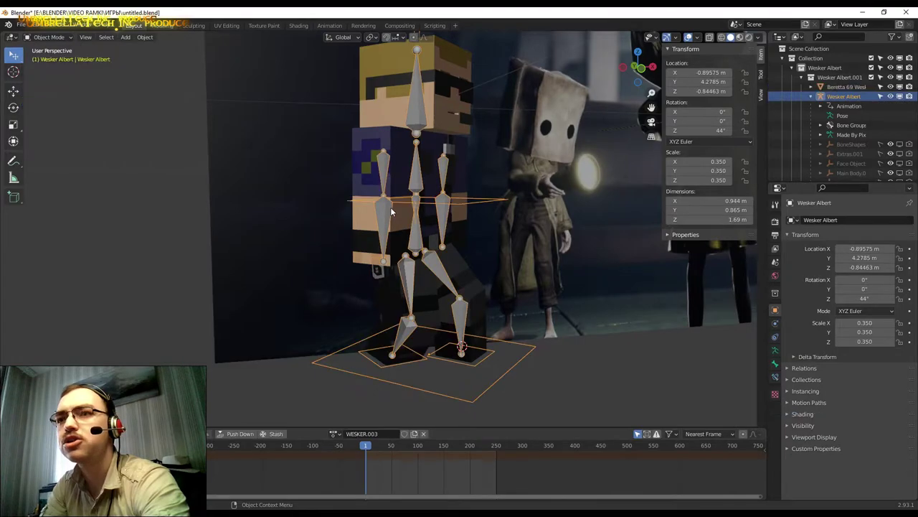
left_click(390, 223)
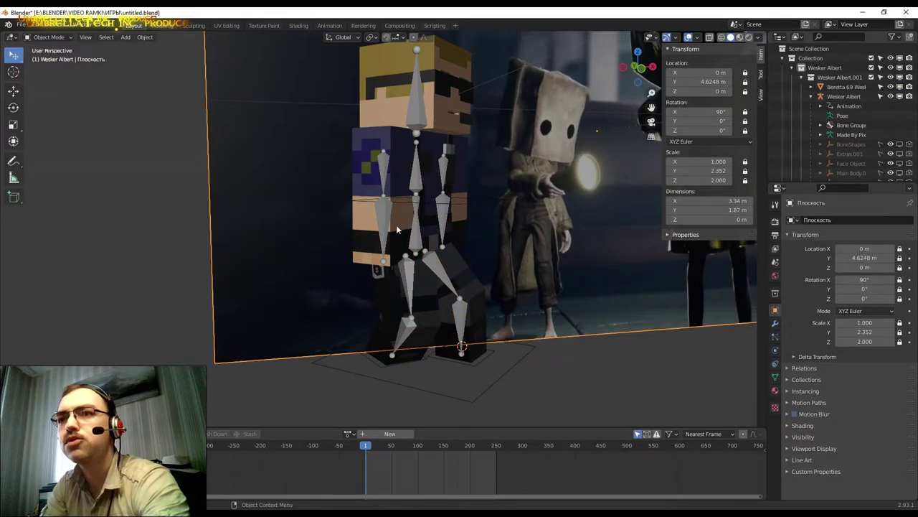
left_click(396, 224)
left_click(38, 40)
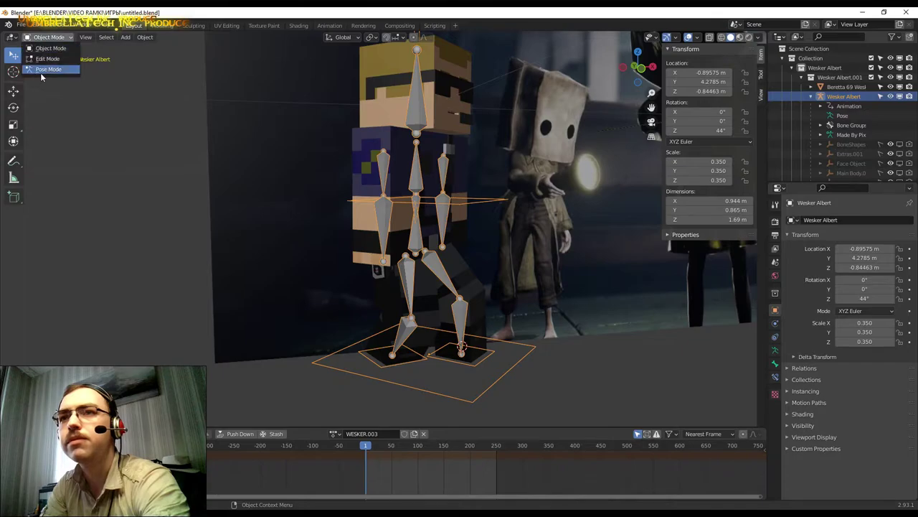
left_click(43, 74)
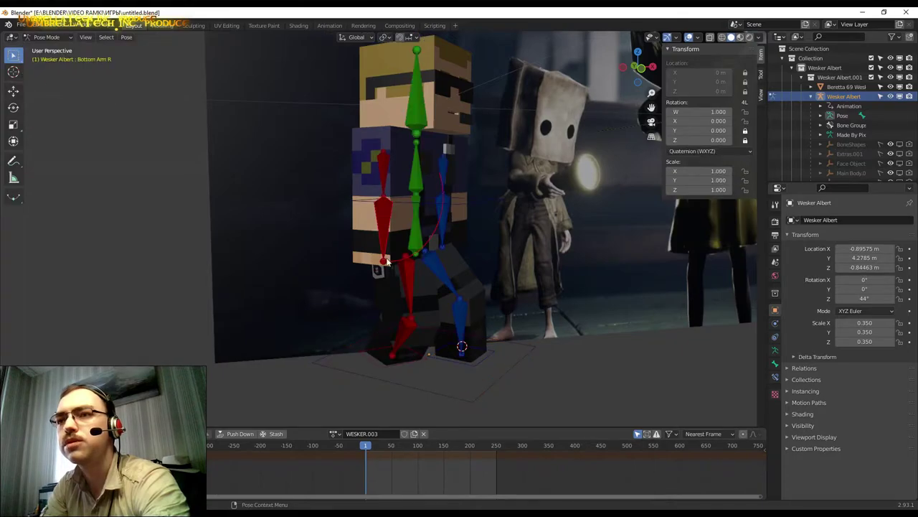
scroll(398, 272, "up", 1)
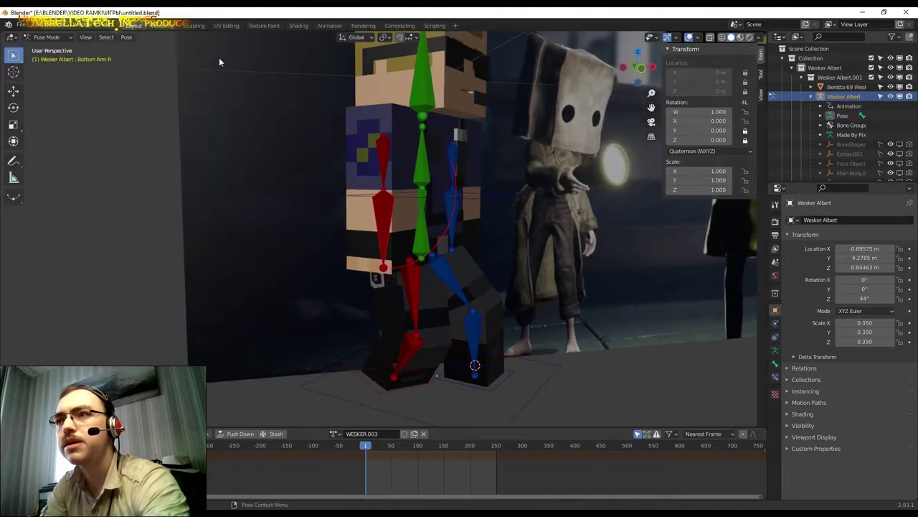
left_click(50, 37)
left_click(58, 44)
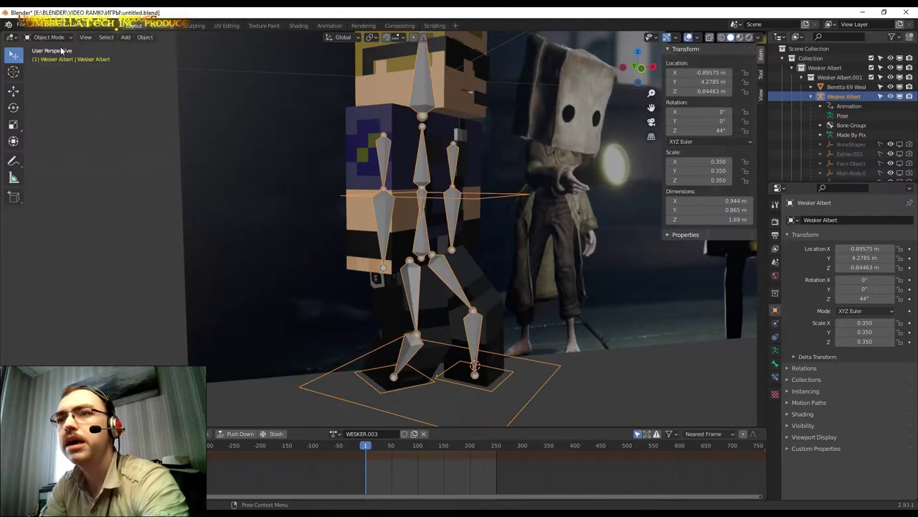
left_click(377, 282)
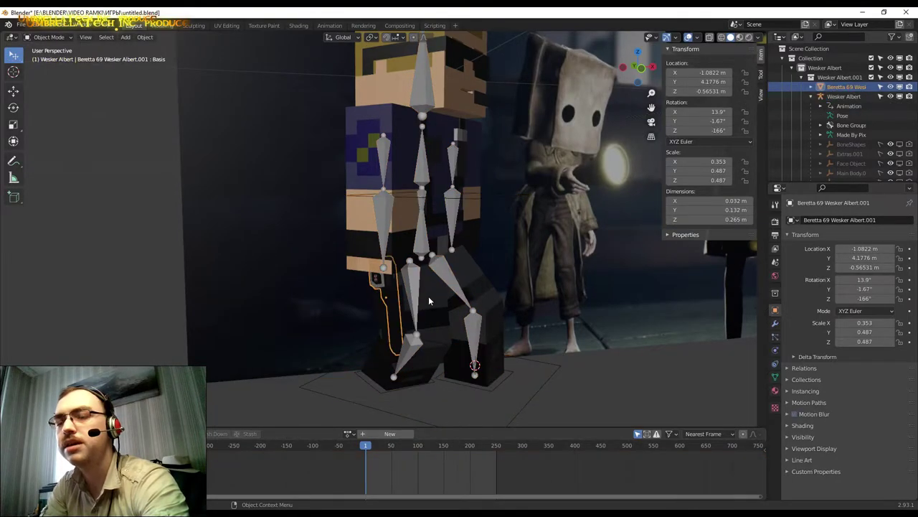
Raise the pistol along Z, then slide it sideways along X.
key("g")
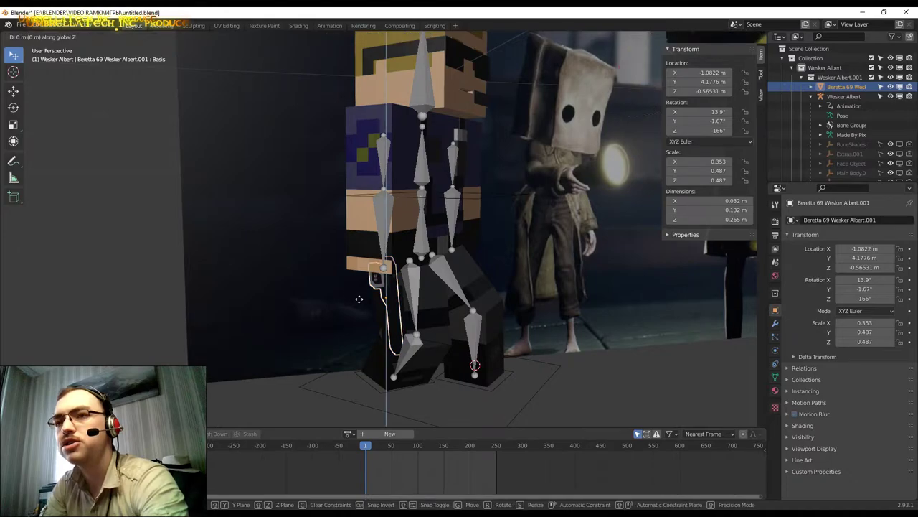
key("z")
left_click(374, 211)
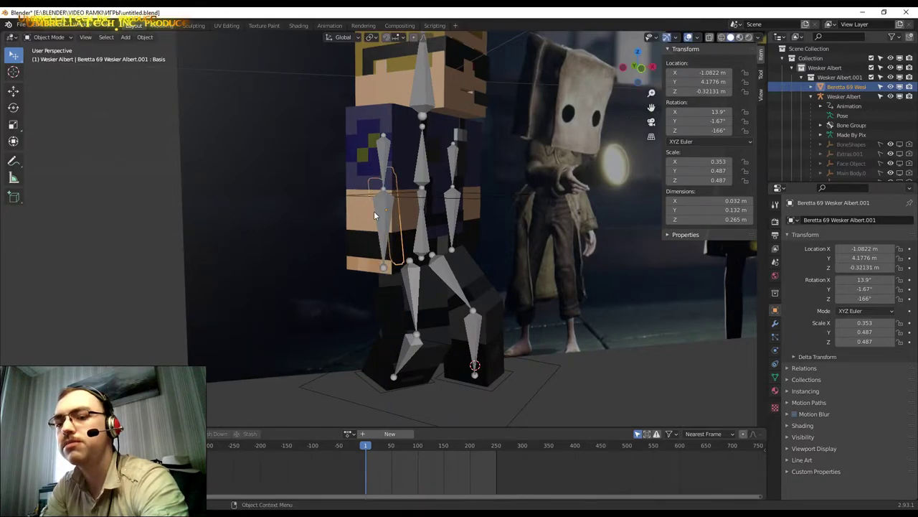
key("g")
key("x")
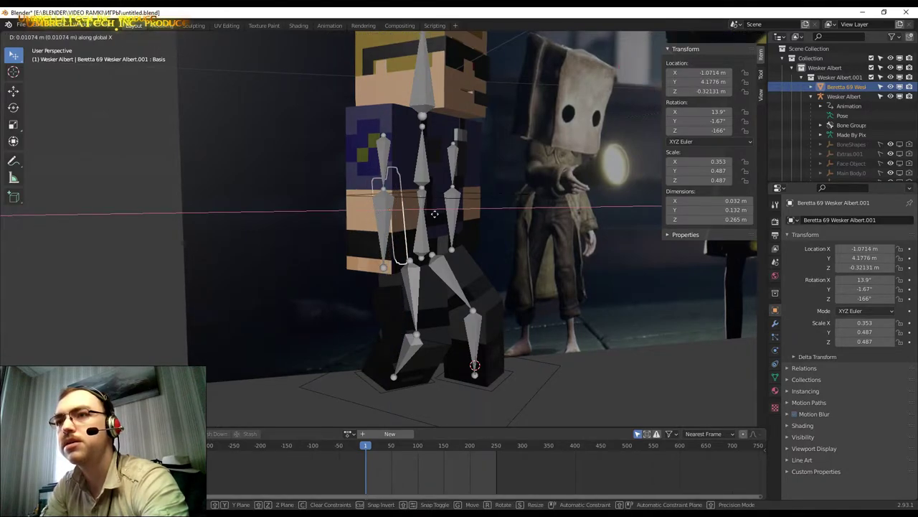
left_click(614, 238)
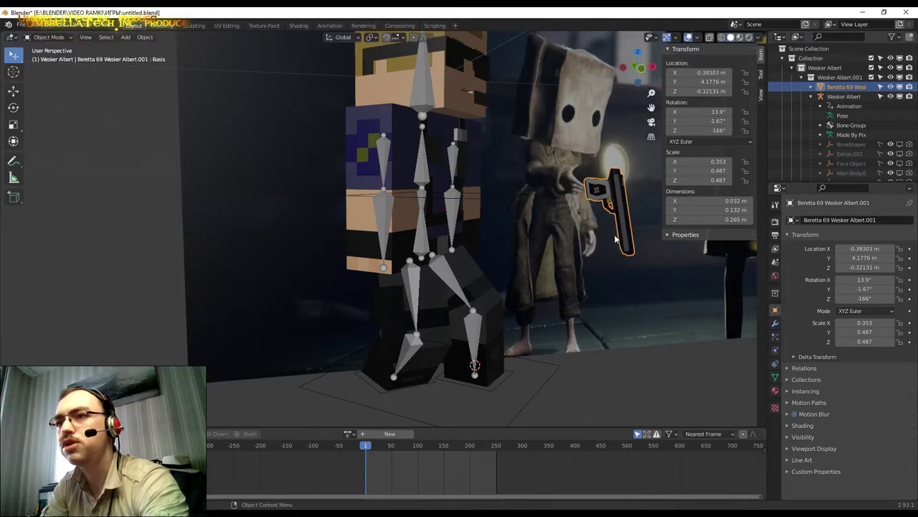
In camera view, move the pistol beside the paper-bag figure (X 0.13968 m, Z -0.26343 m).
middle_click_drag(642, 247, 533, 290)
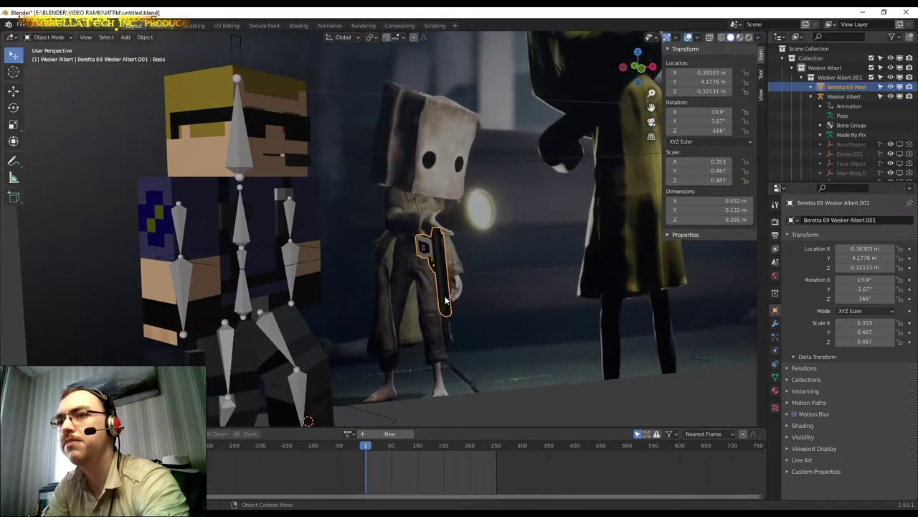
scroll(503, 254, "up", 5)
mouse_move(413, 228)
middle_mouse_down()
mouse_move(351, 221)
mouse_move(335, 237)
mouse_move(377, 279)
mouse_move(342, 343)
mouse_move(421, 251)
mouse_move(453, 253)
mouse_move(440, 255)
middle_mouse_up()
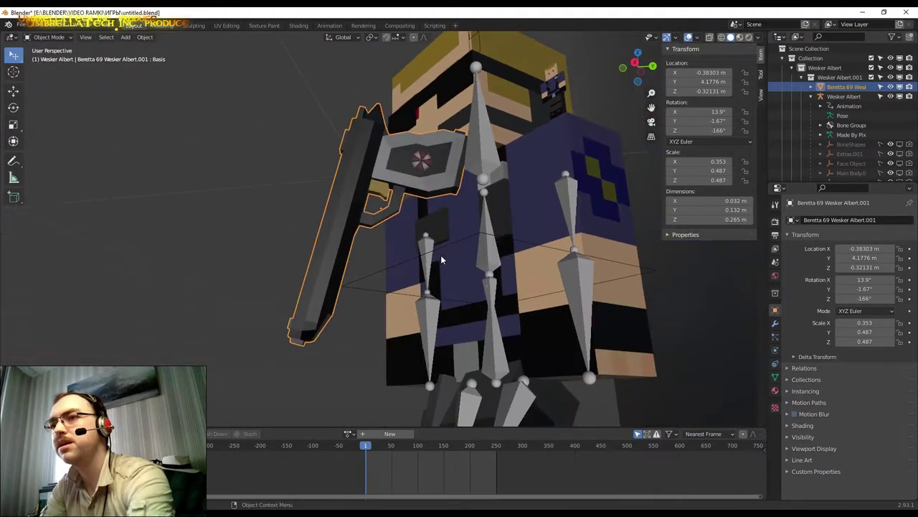
mouse_move(394, 211)
middle_mouse_down()
mouse_move(432, 145)
mouse_move(572, 164)
mouse_move(614, 349)
mouse_move(505, 330)
mouse_move(457, 361)
mouse_move(420, 343)
mouse_move(299, 324)
mouse_move(454, 222)
mouse_move(276, 240)
middle_mouse_up()
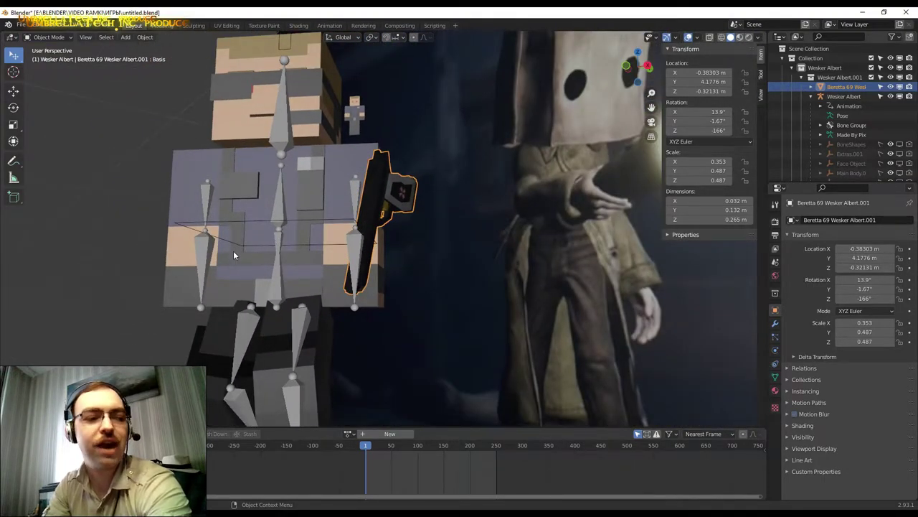
mouse_move(329, 285)
middle_mouse_down()
mouse_move(315, 244)
mouse_move(341, 261)
mouse_move(459, 261)
mouse_move(351, 227)
mouse_move(419, 243)
mouse_move(648, 201)
middle_mouse_up()
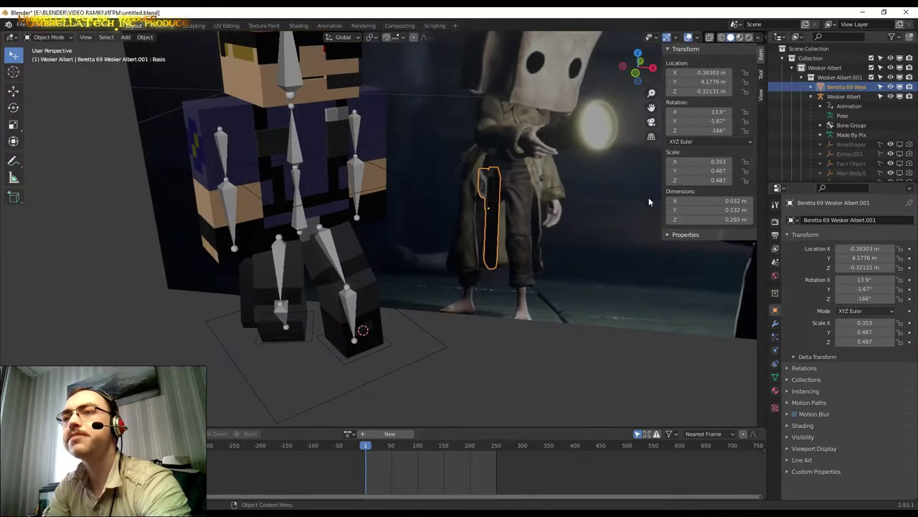
left_click(652, 124)
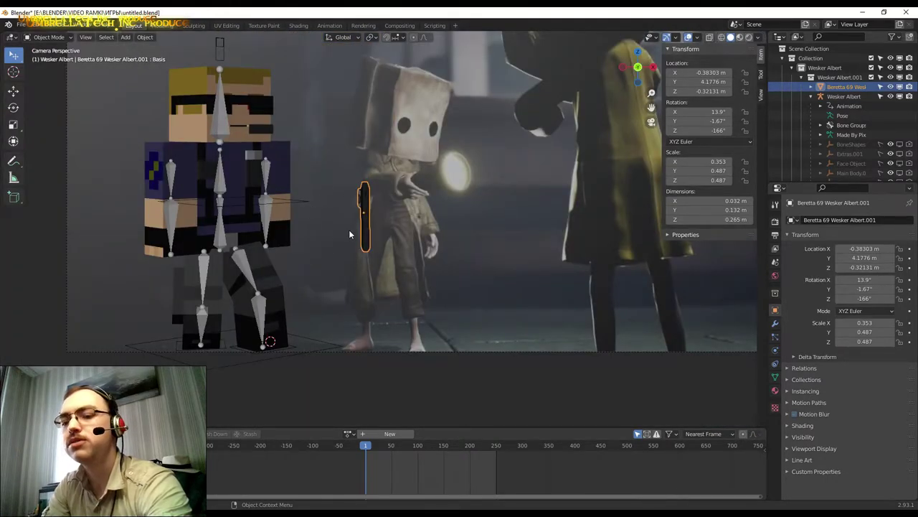
key("g")
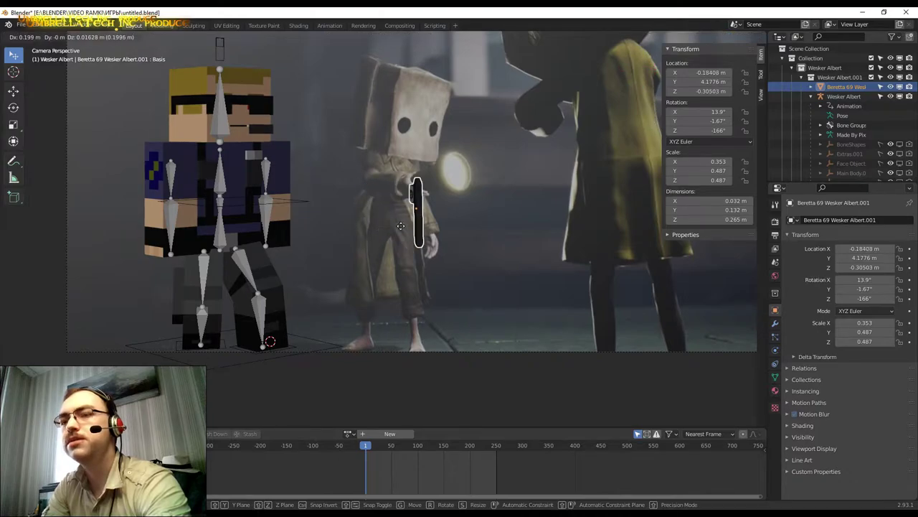
left_click(463, 221)
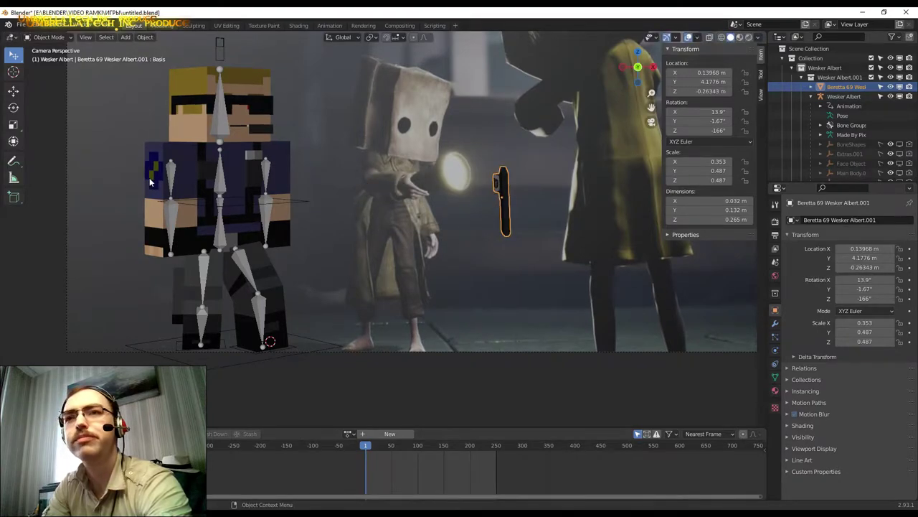
Select the background plane, then the Wesker Albert rig.
left_click(180, 165)
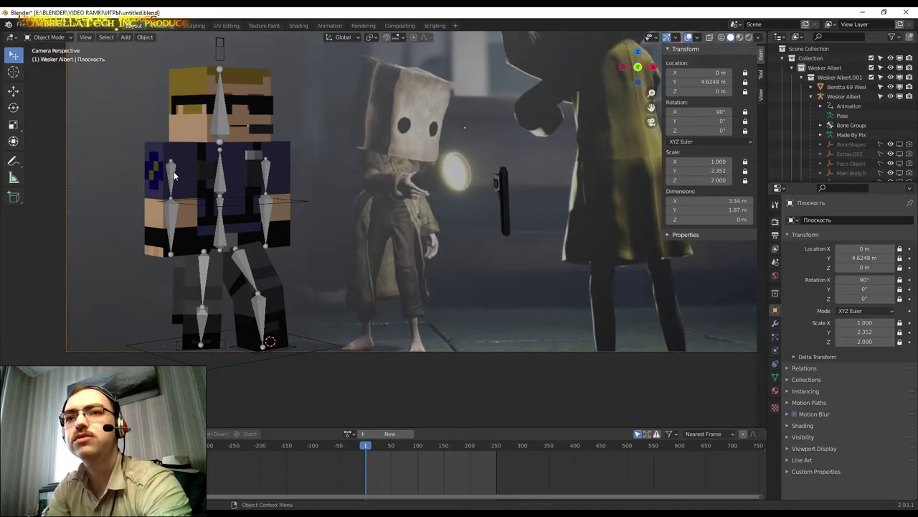
left_click(175, 176)
left_click(49, 36)
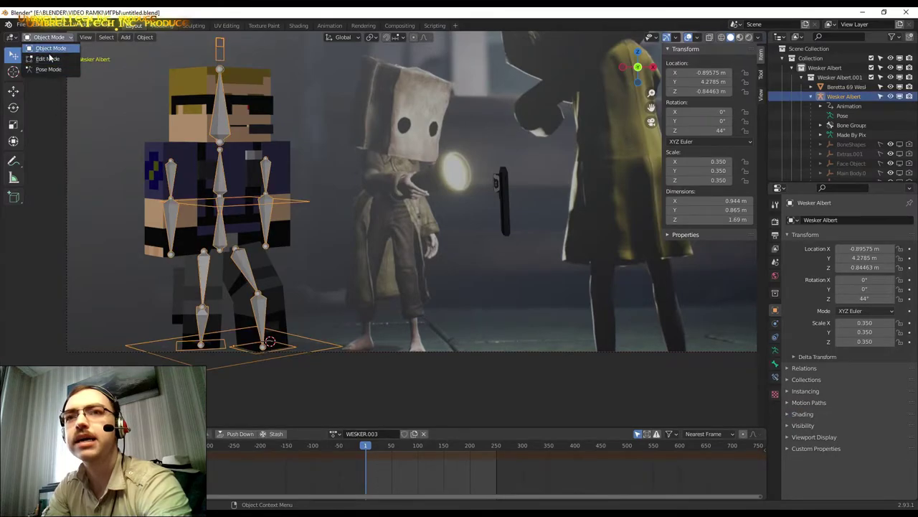
Enter Pose Mode and rotate the lower right arm bone outward.
left_click(46, 69)
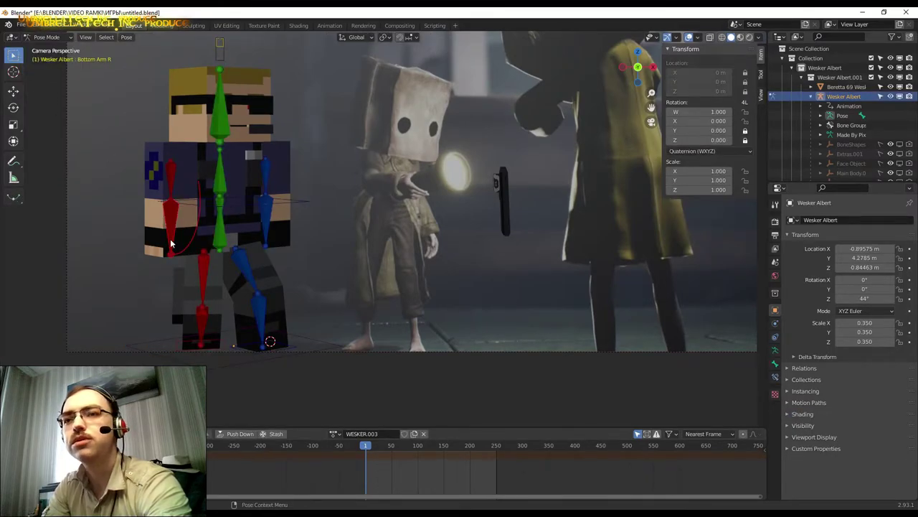
key("r")
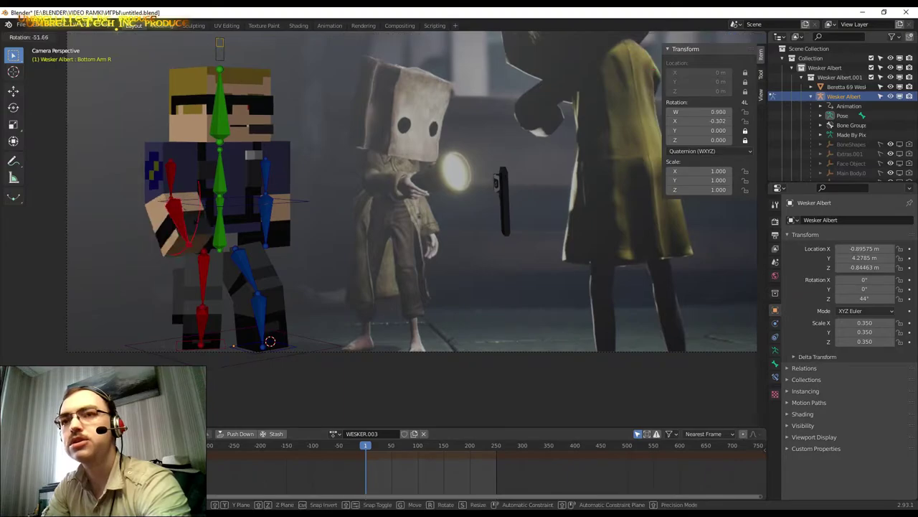
left_click(186, 194)
Raise the Top Arm R bone by rotating it about its local X axis.
left_click(172, 191)
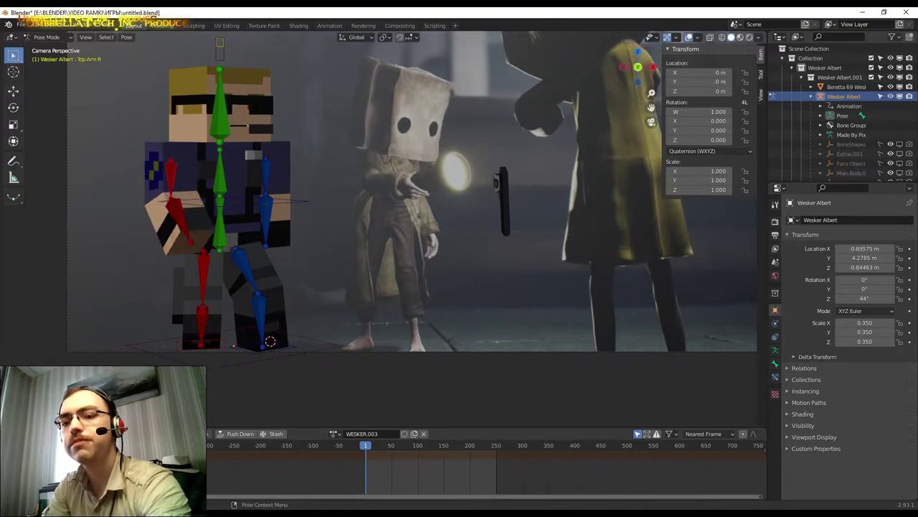
key("r")
key("z")
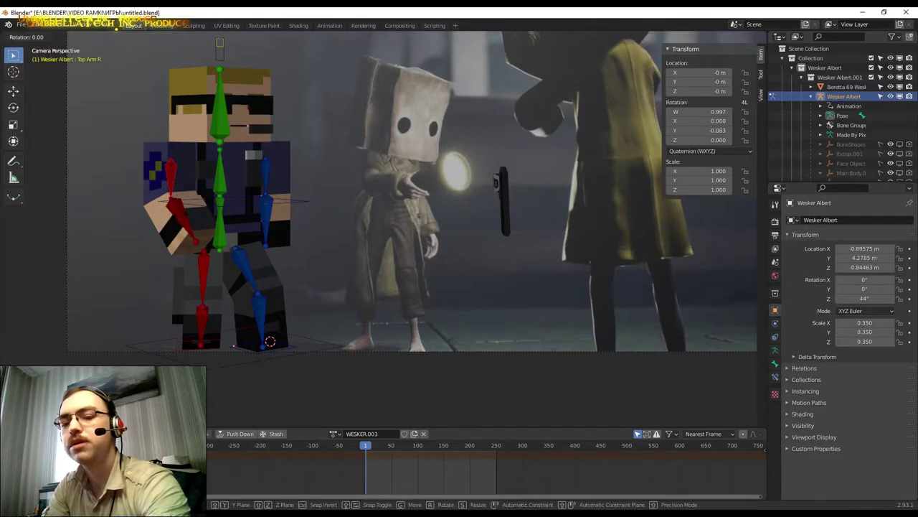
key("x")
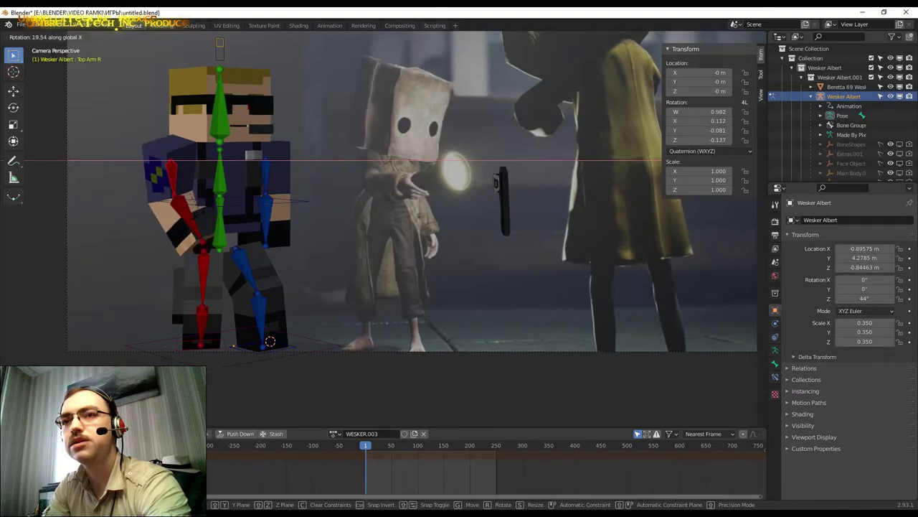
key("x")
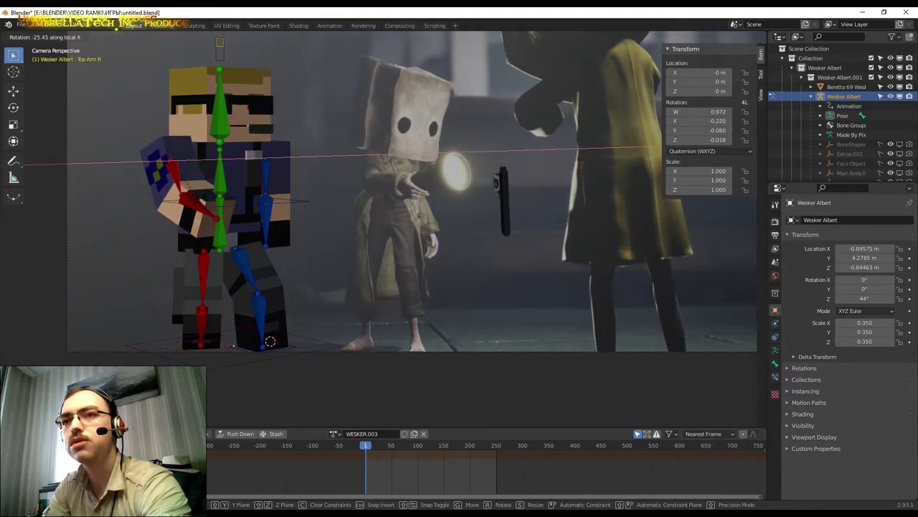
left_click(203, 187)
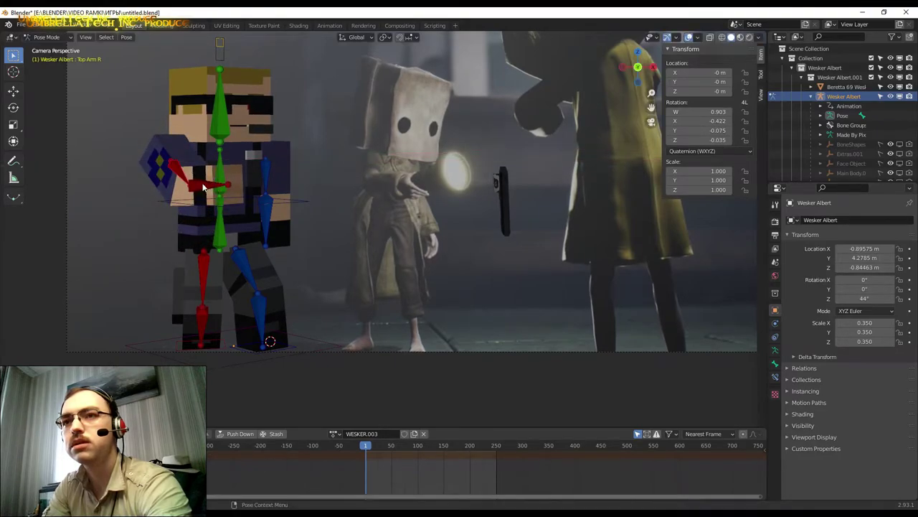
Turn Top Arm R inward on Z and bend the Bottom Arm R forearm.
key("r")
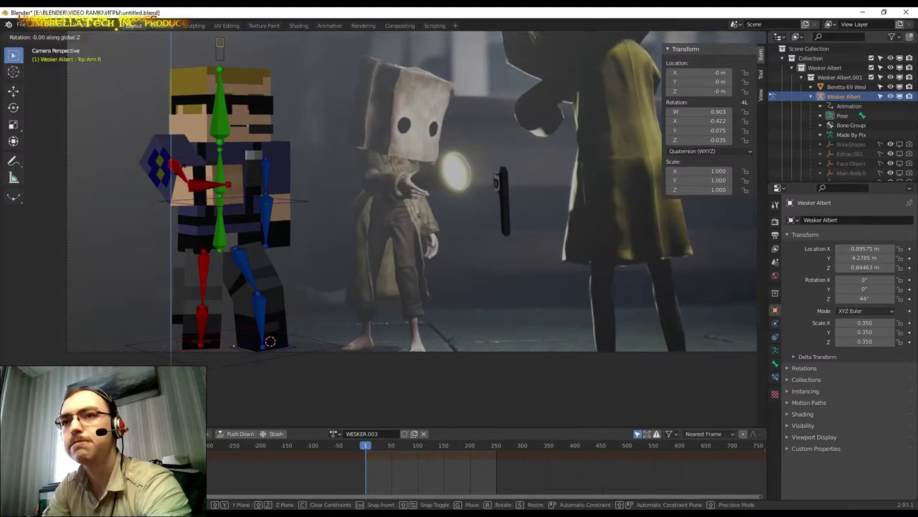
key("z")
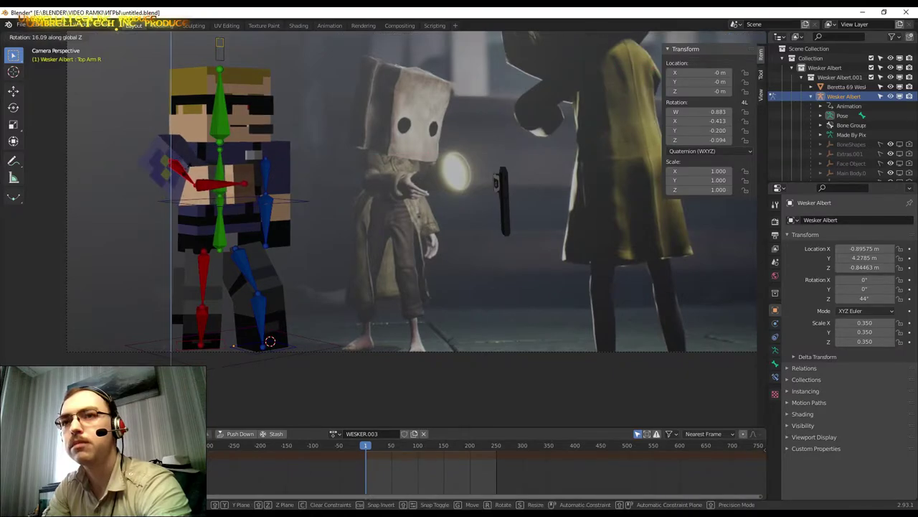
left_click(214, 187)
left_click(215, 189)
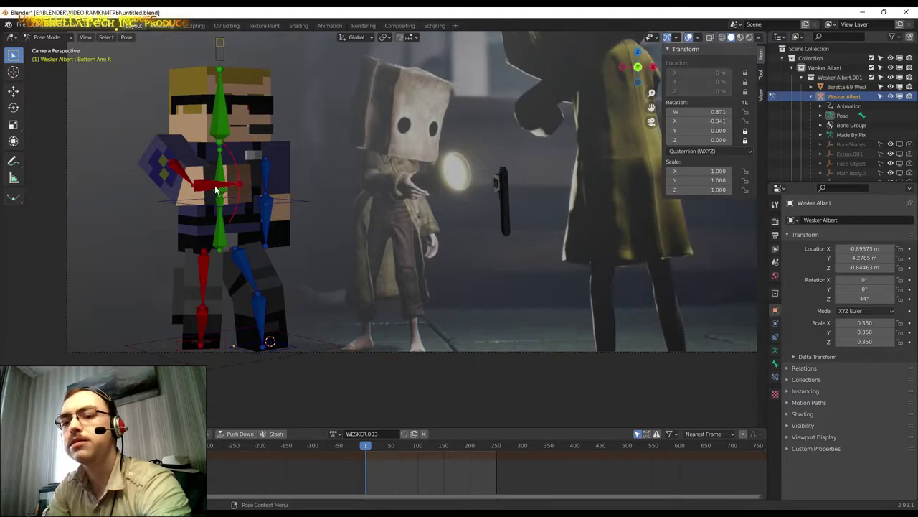
key("r")
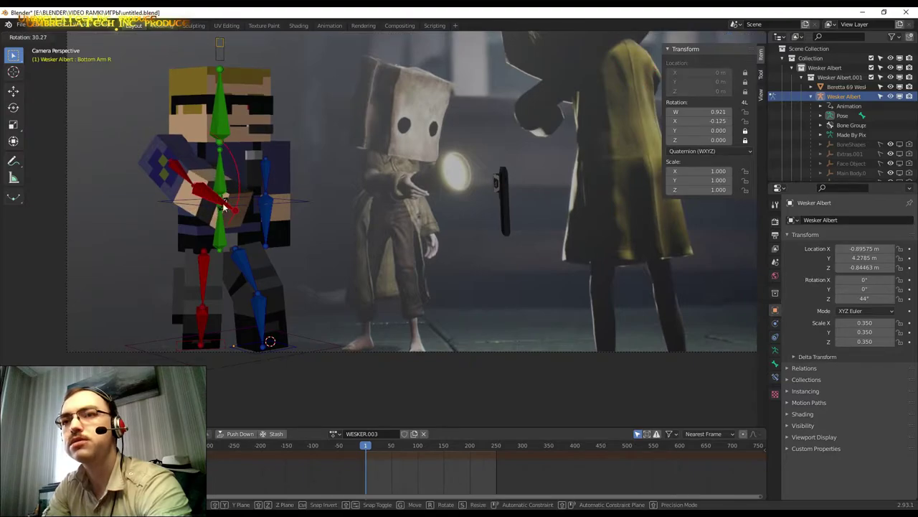
left_click(224, 207)
left_click(177, 174)
Rotate the right upper arm forward about its local X axis (W 0.787, X -0.591).
key("r")
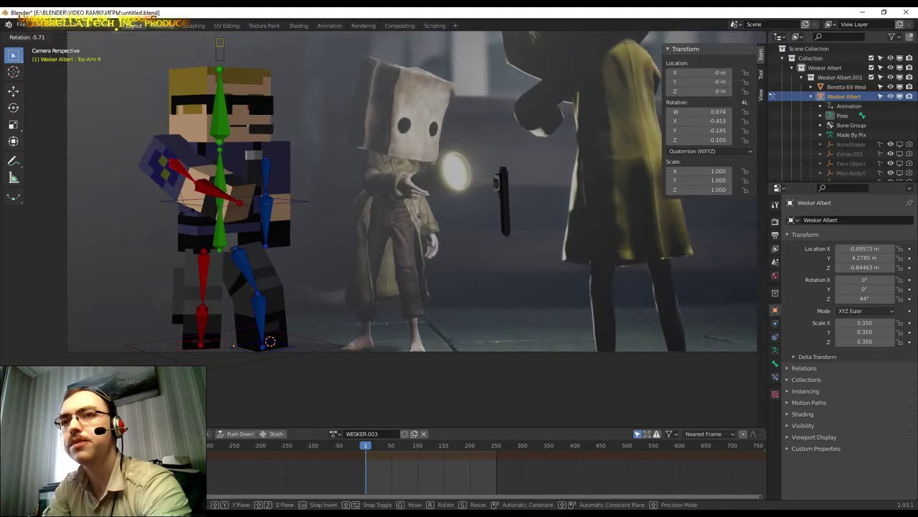
key("z")
key("z")
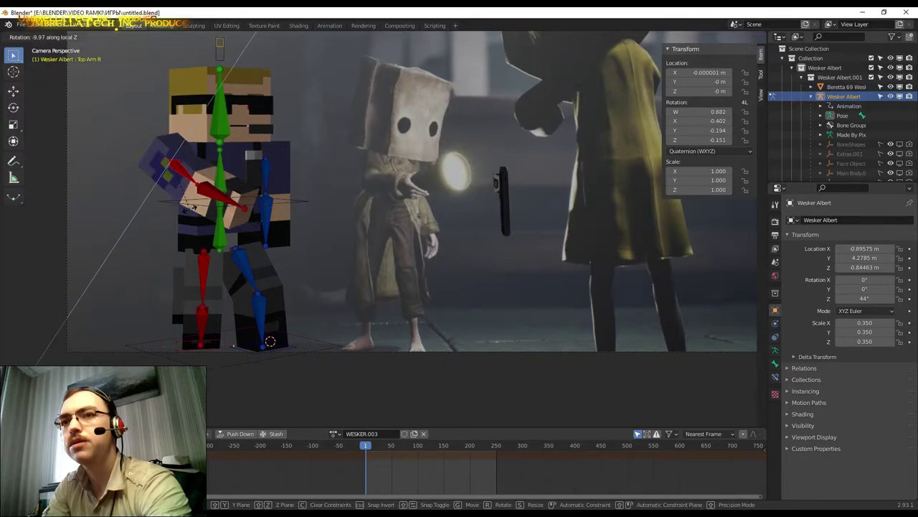
key("x")
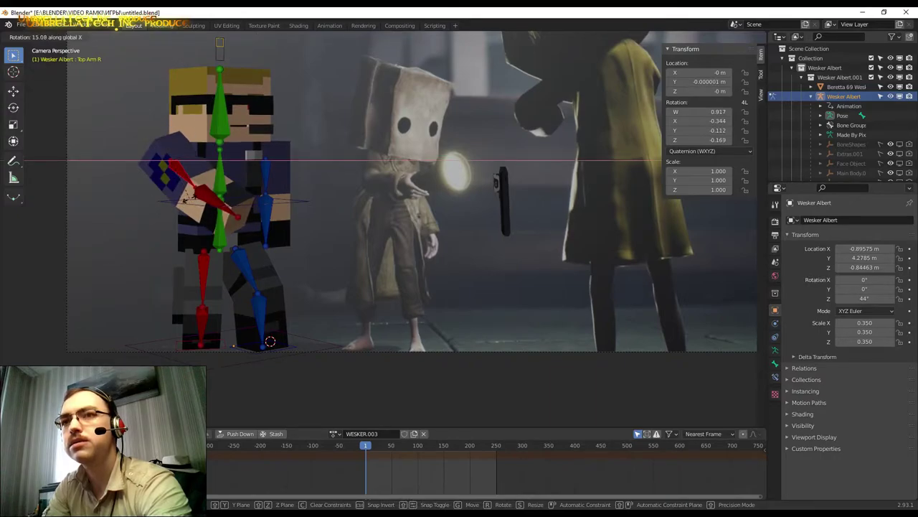
key("x")
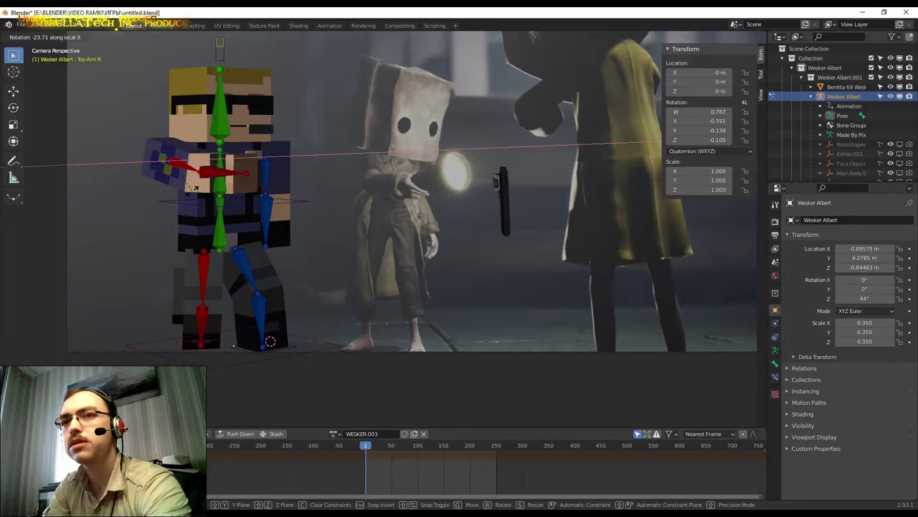
Confirm the right upper arm angle and tilt the Pelvis bone slightly on X.
left_click(267, 248)
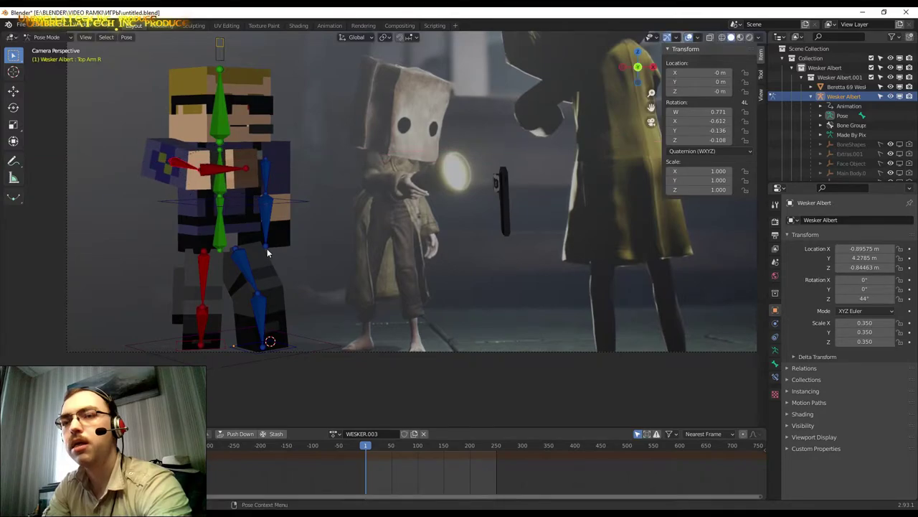
mouse_move(267, 248)
middle_mouse_down()
mouse_move(298, 253)
mouse_move(305, 267)
middle_mouse_up()
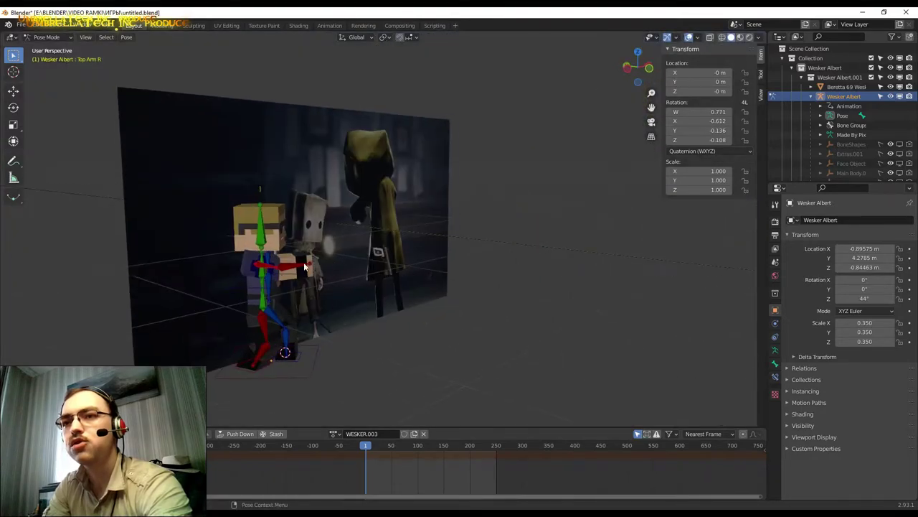
left_click(282, 303)
mouse_move(326, 297)
middle_mouse_down()
mouse_move(401, 250)
mouse_move(386, 256)
middle_mouse_up()
scroll(386, 250, "up", 1)
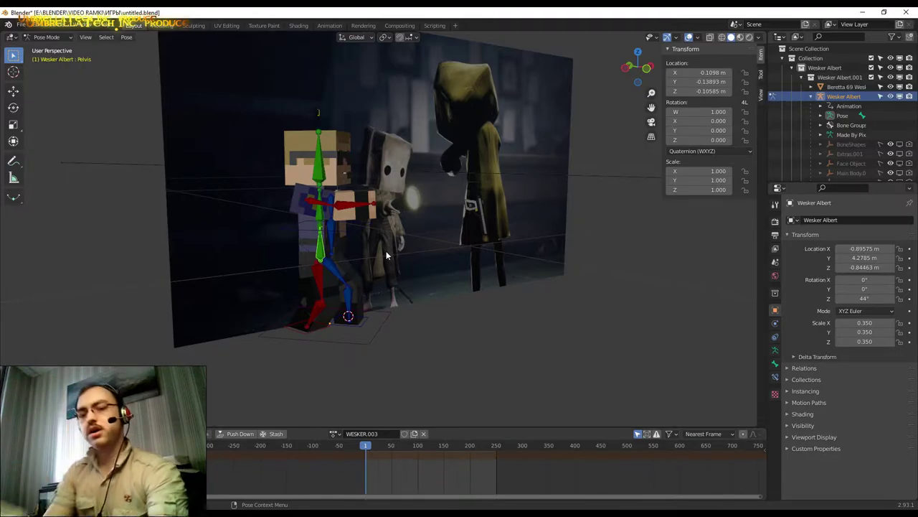
key("r")
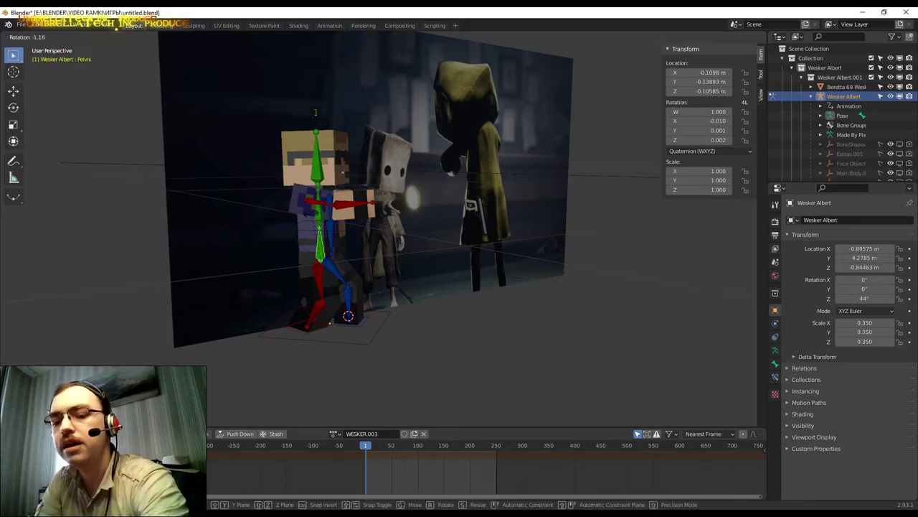
key("x")
key("x")
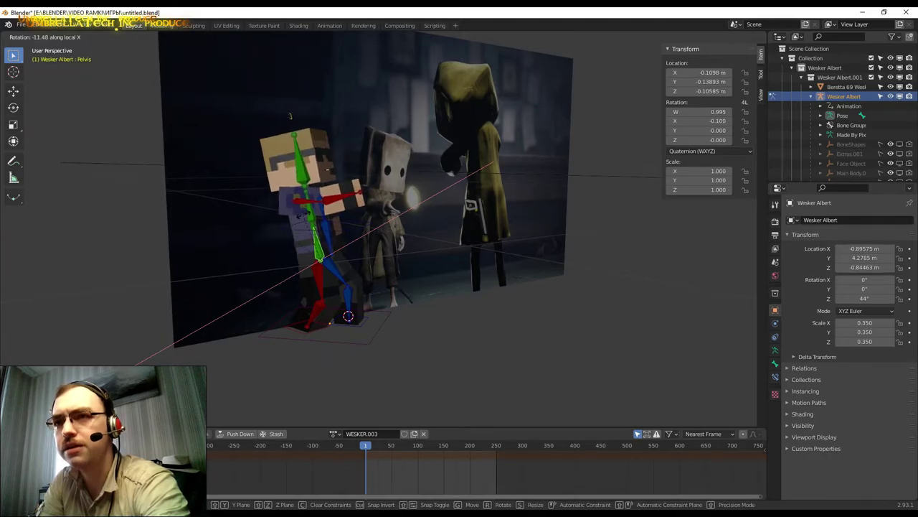
left_click(318, 219)
Lean the Torso forward on its local X (W 0.991, X 0.129) and return to camera view.
left_click(318, 219)
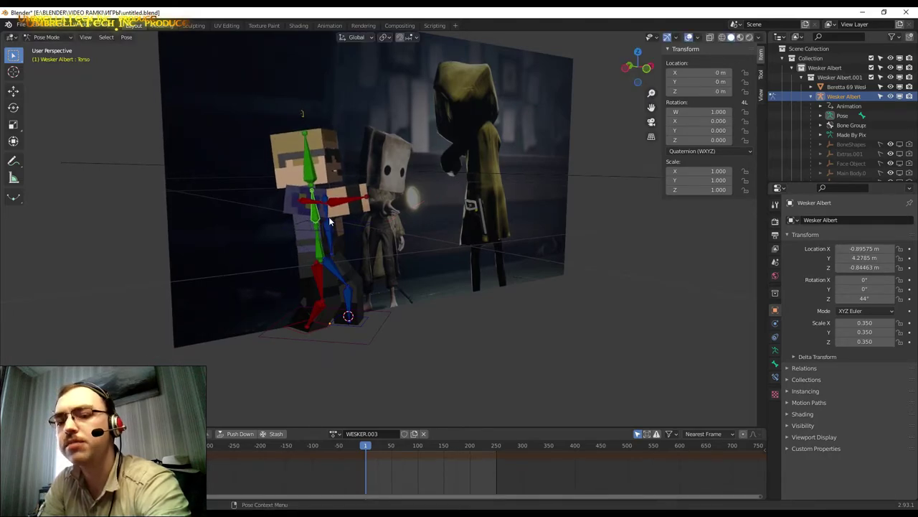
key("r")
key("x")
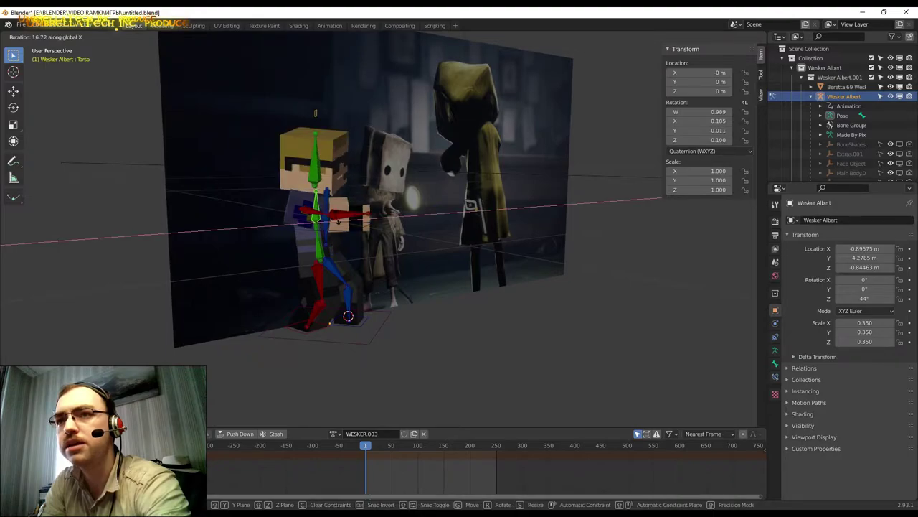
key("x")
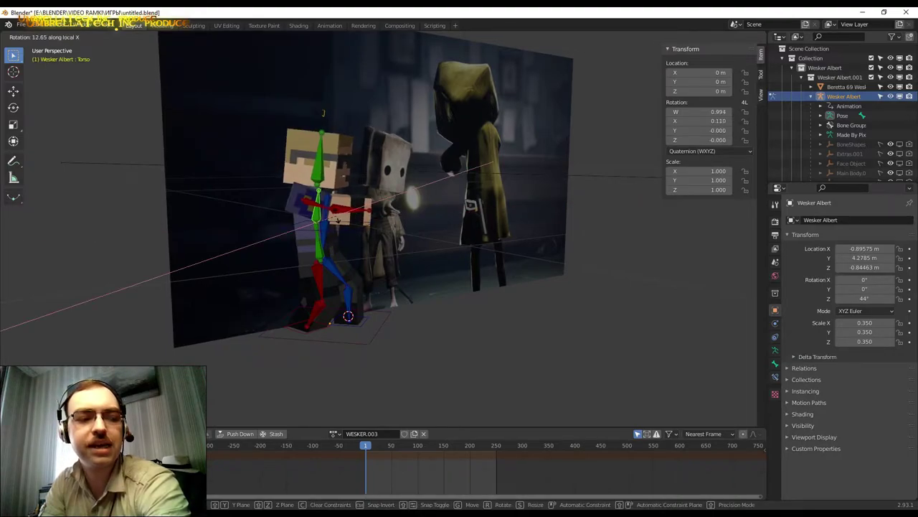
left_click(455, 211)
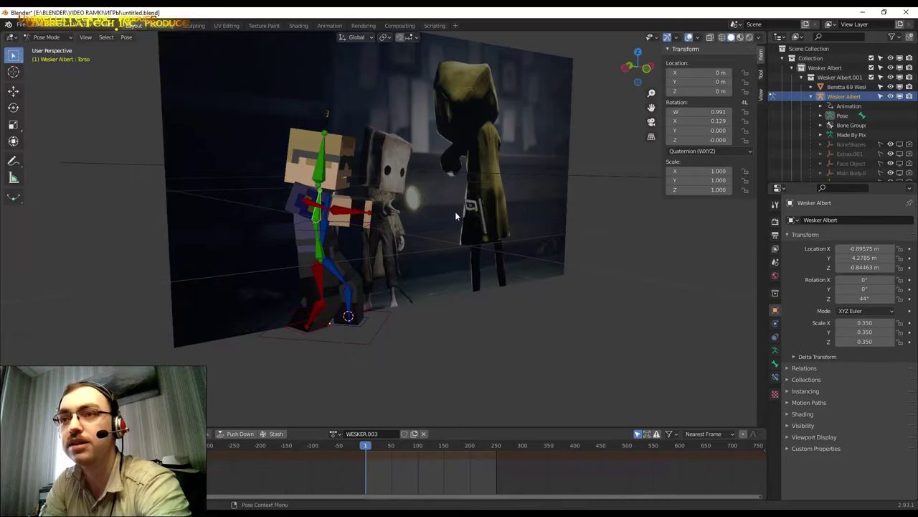
left_click(652, 135)
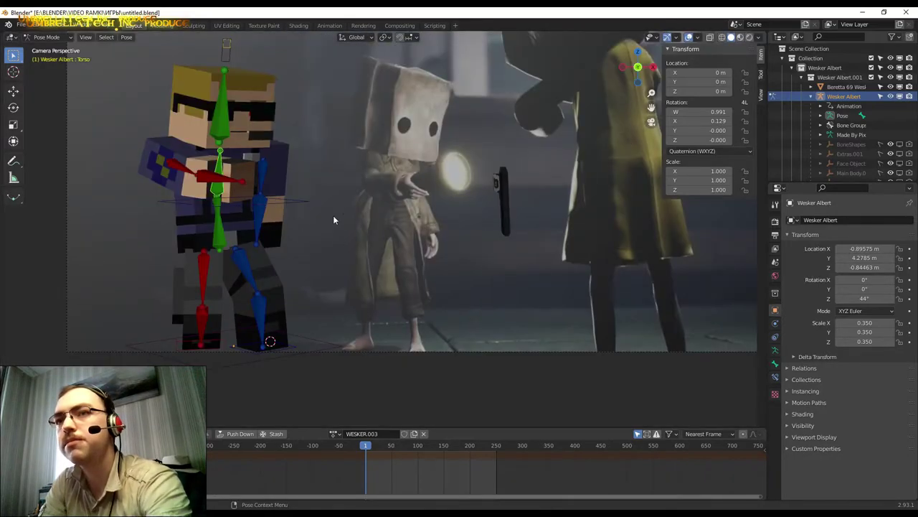
Zoom in and rotate Wesker's Head bone freely to a new angle.
scroll(355, 206, "up", 1)
scroll(376, 240, "up", 2)
scroll(388, 265, "up", 2)
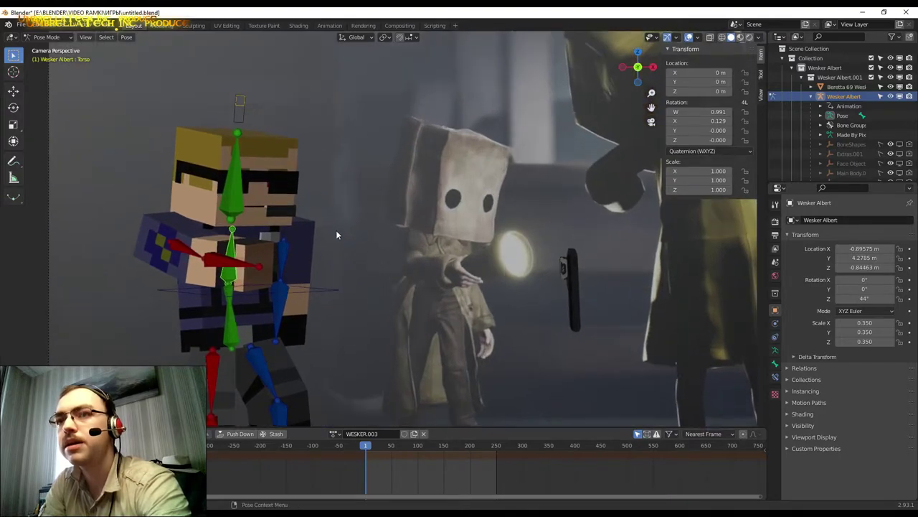
left_click(232, 185)
key("r")
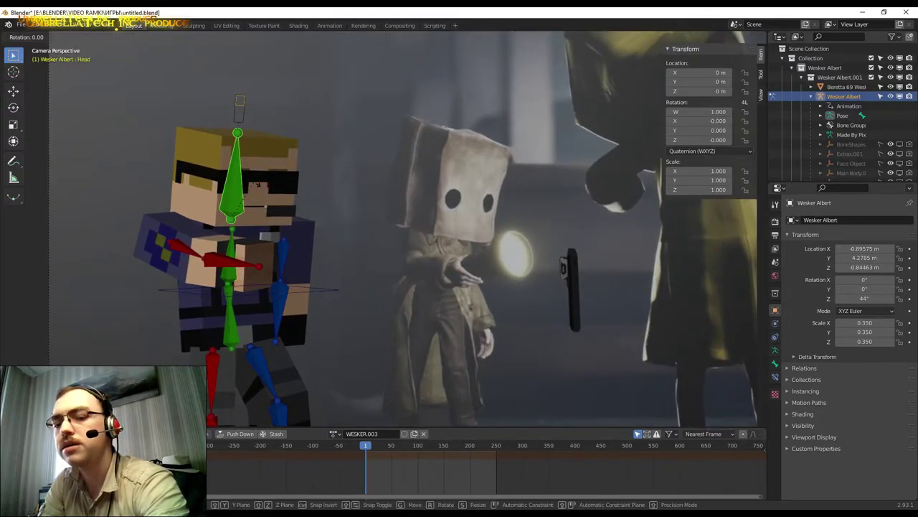
key("r")
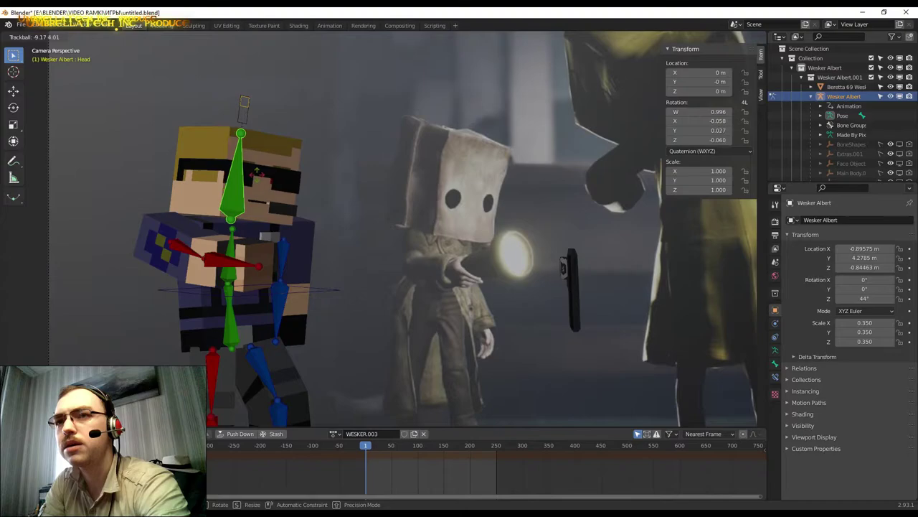
left_click(256, 172)
key("r")
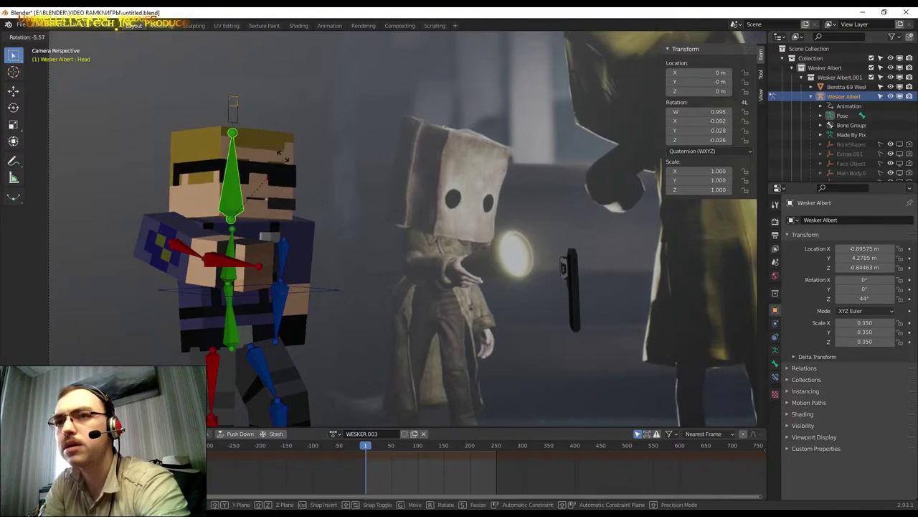
left_click(282, 206)
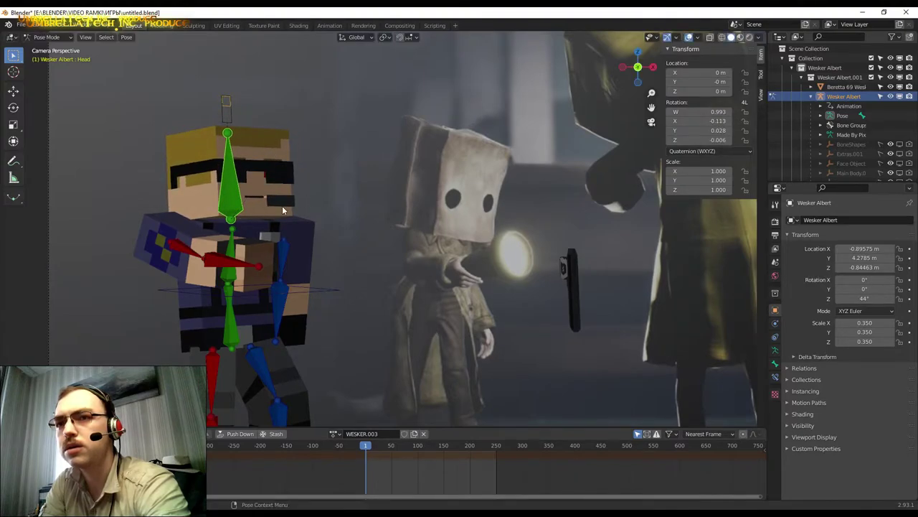
Cancel a left upper arm rotation and bend the left forearm, redoing the bend once.
left_click(283, 267)
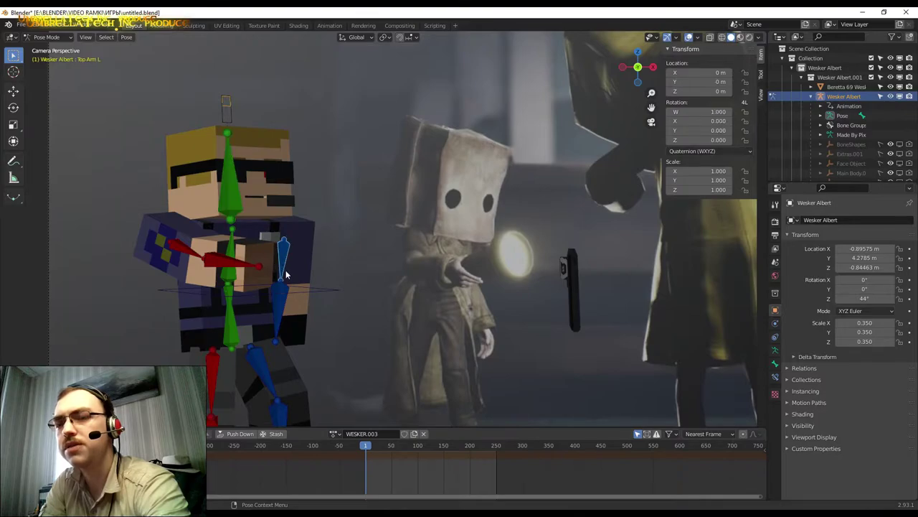
key("r")
key("x")
key("x")
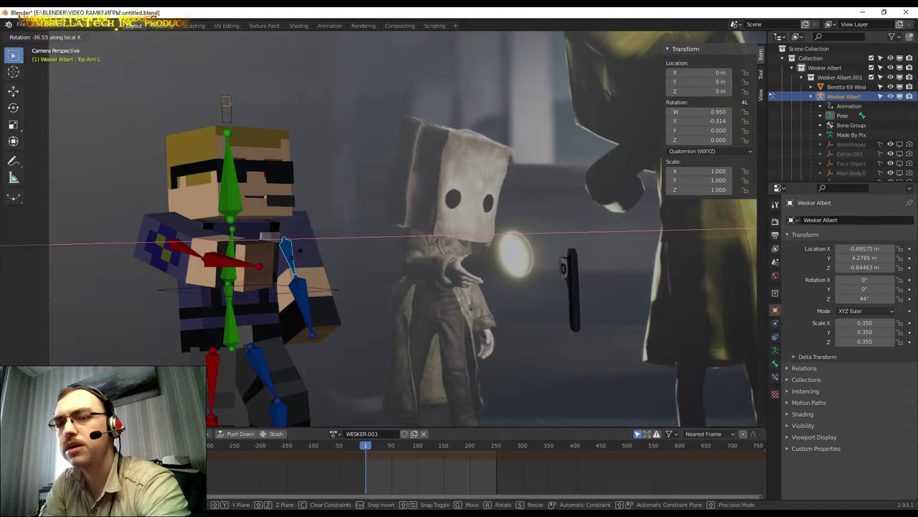
right_click(302, 247)
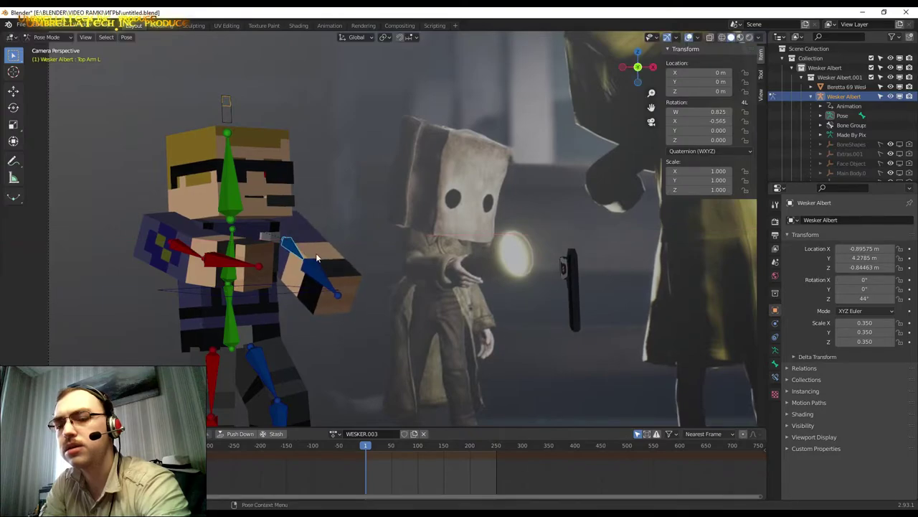
left_click(313, 269)
key("r")
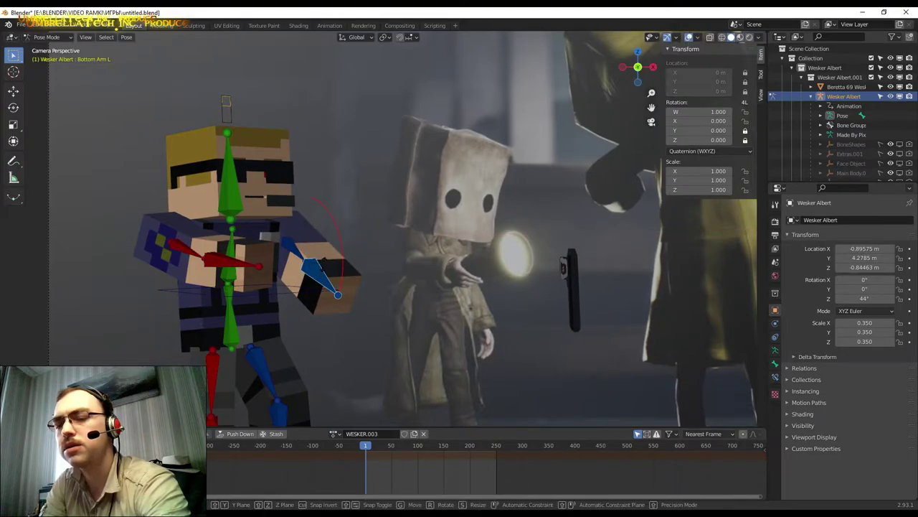
key("x")
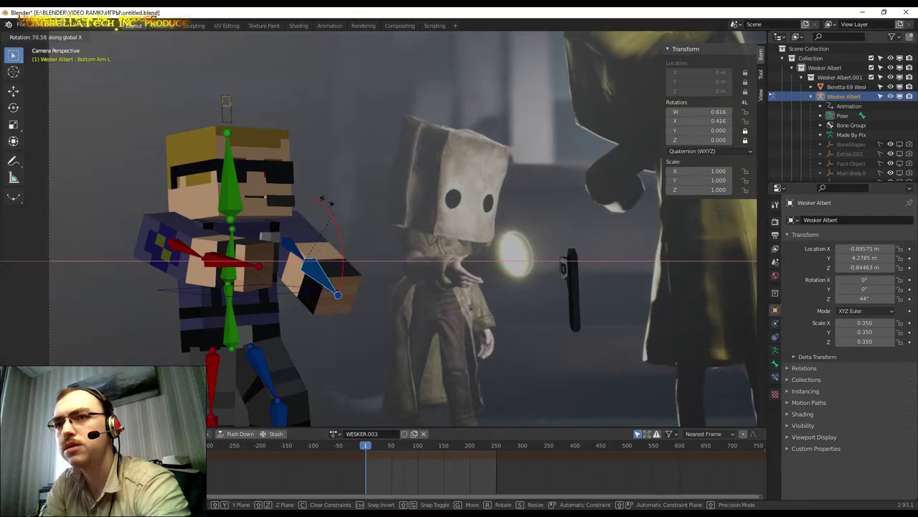
left_click(363, 240)
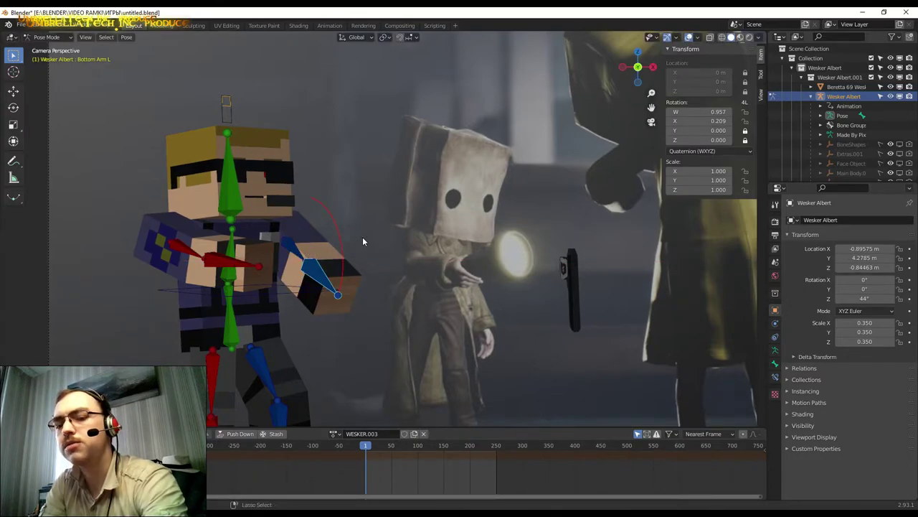
key("ctrl+z")
key("r")
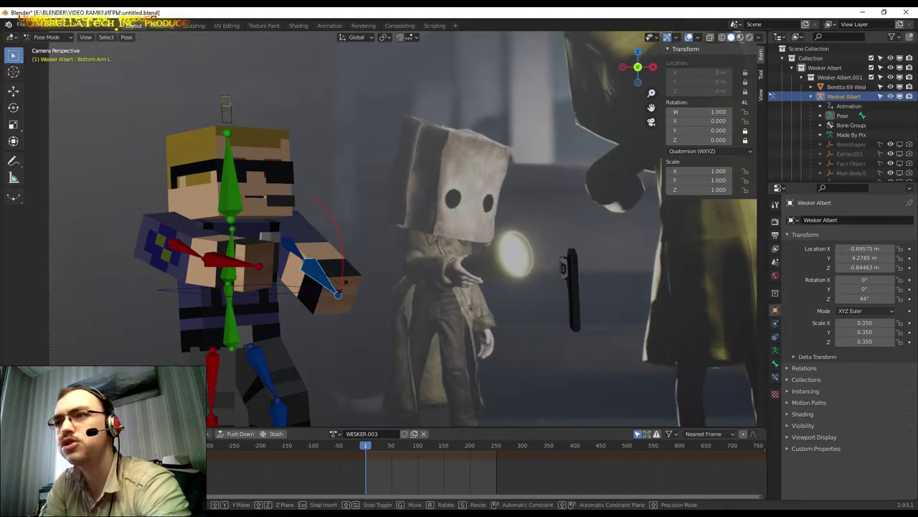
left_click(337, 231)
Raise the left upper arm on local X (W 0.798, X -0.602), then twist it on local Y.
left_click(287, 244)
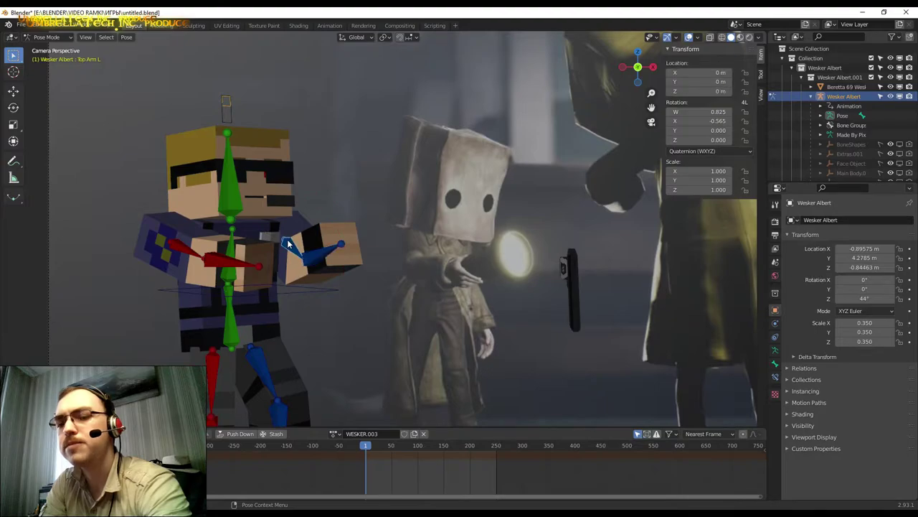
key("r")
key("x")
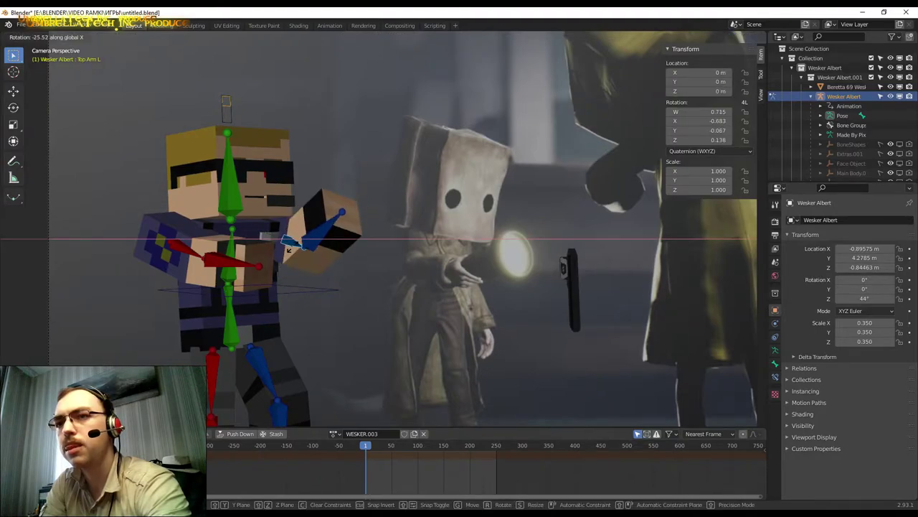
key("x")
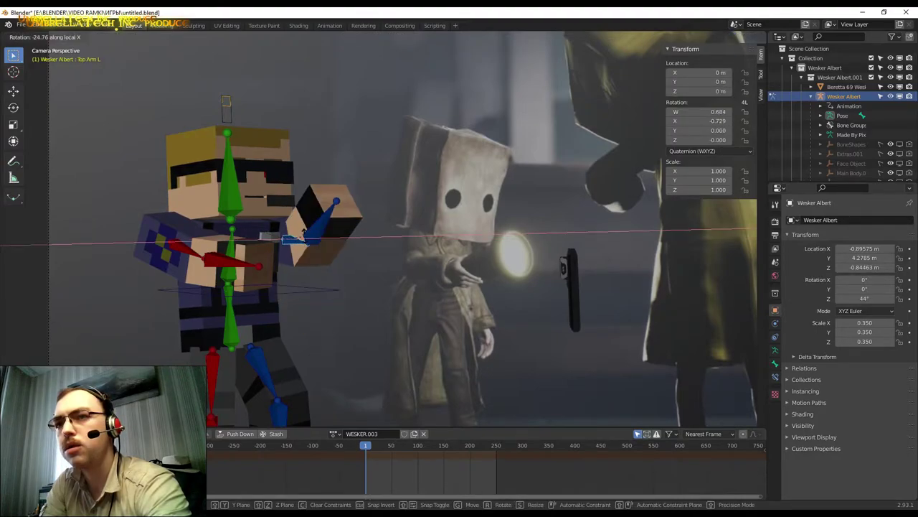
left_click(302, 247)
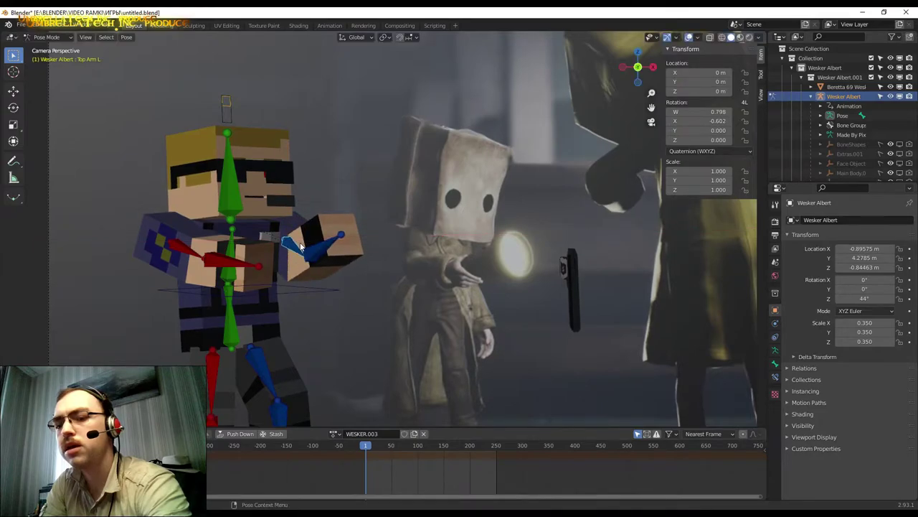
key("r")
key("y")
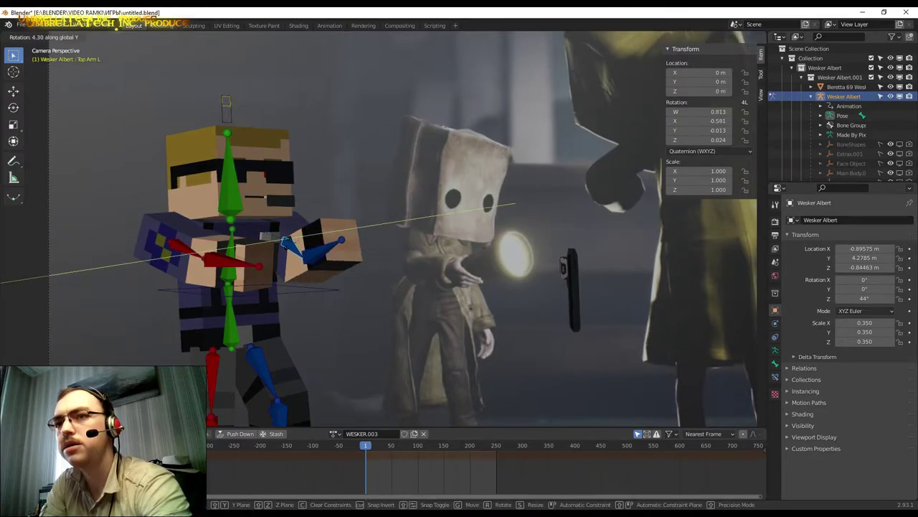
key("y")
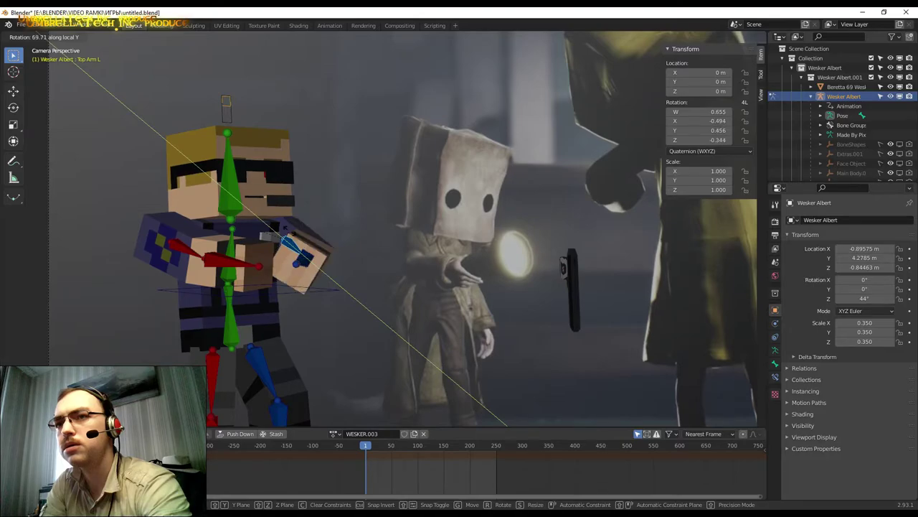
Confirm the left upper arm twist and orbit closer to the characters.
left_click(330, 236)
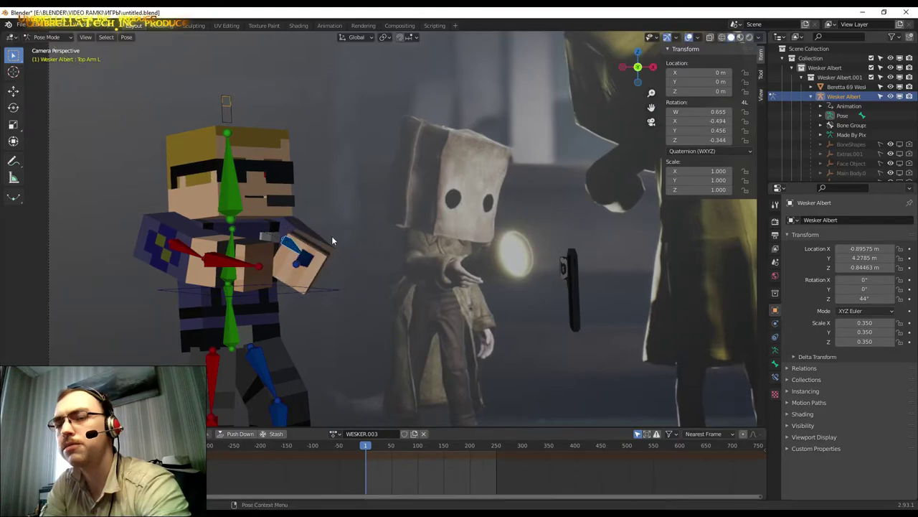
middle_click_drag(330, 236, 388, 264)
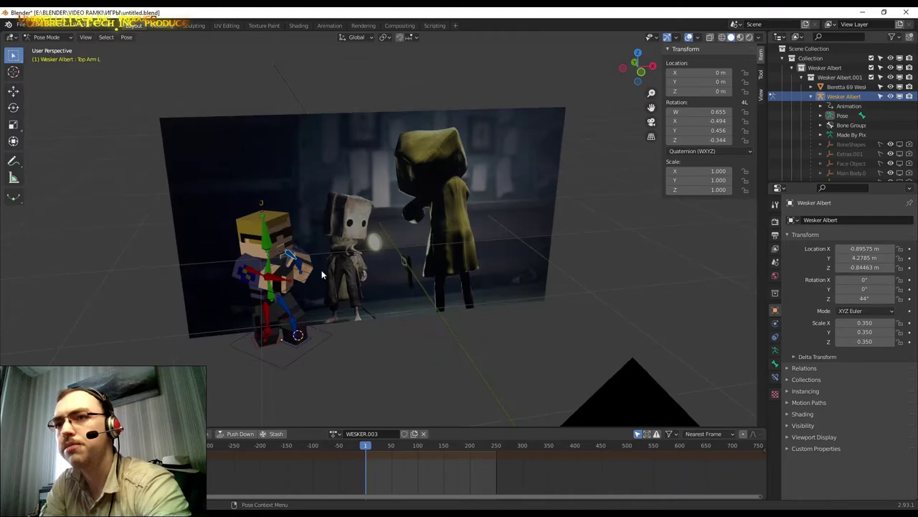
scroll(321, 258, "up", 3)
mouse_move(321, 259)
middle_mouse_down()
mouse_move(370, 266)
mouse_move(343, 264)
middle_mouse_up()
scroll(376, 269, "up", 3)
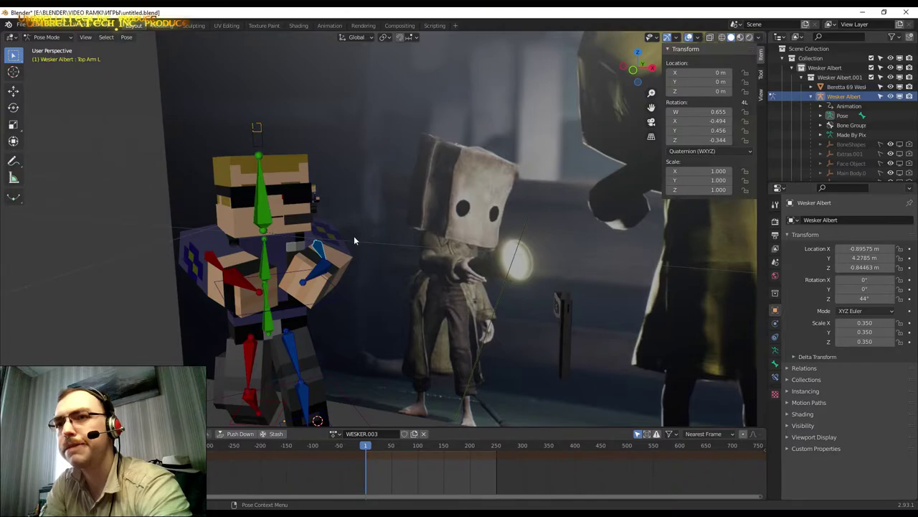
Enter rotation W 1 and X 0 for the left upper arm, then select Bottom Arm R in camera view.
left_click(694, 112)
type("1")
key("Return")
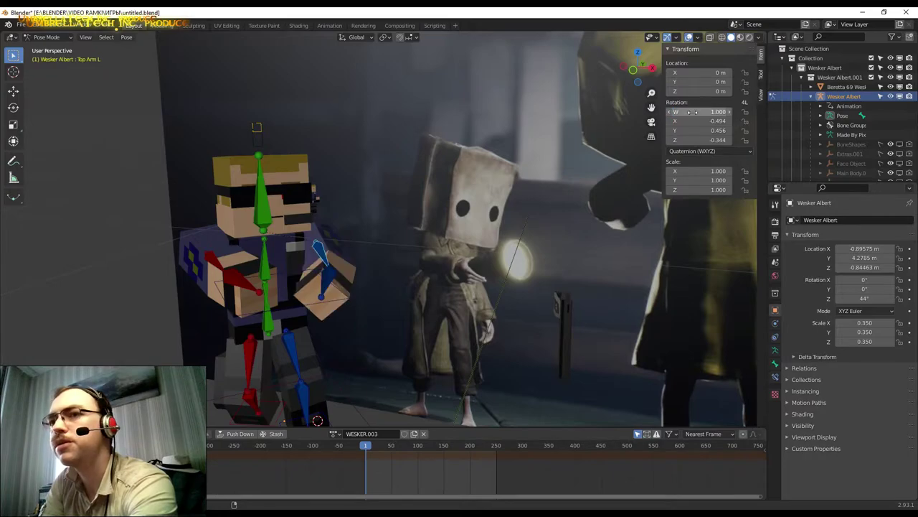
left_click(701, 121)
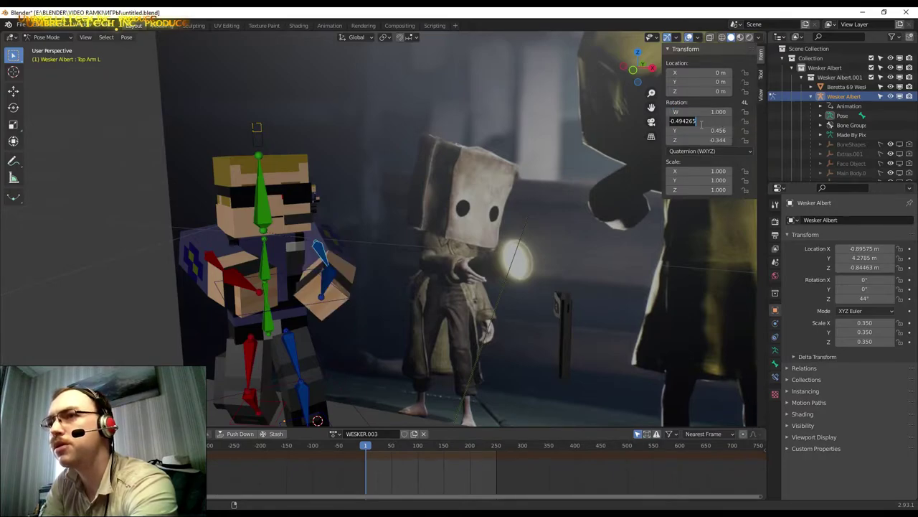
type("0")
key("Return")
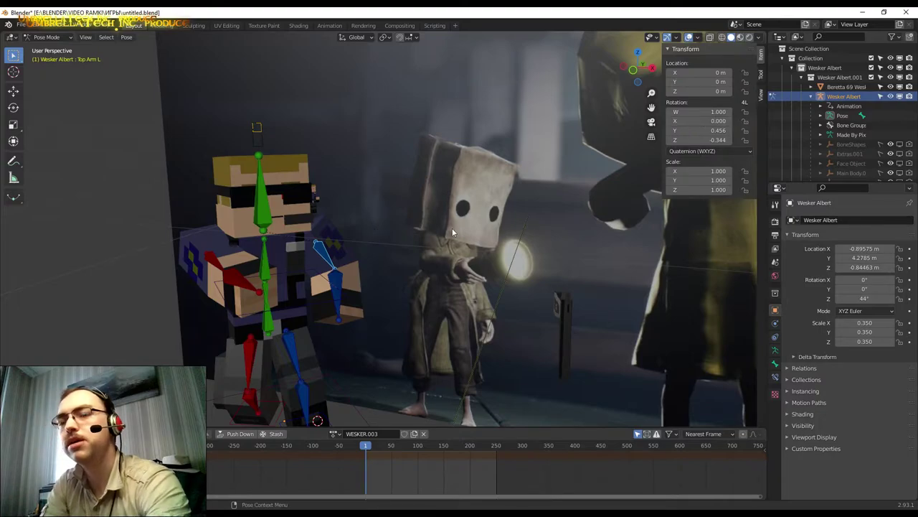
left_click(653, 125)
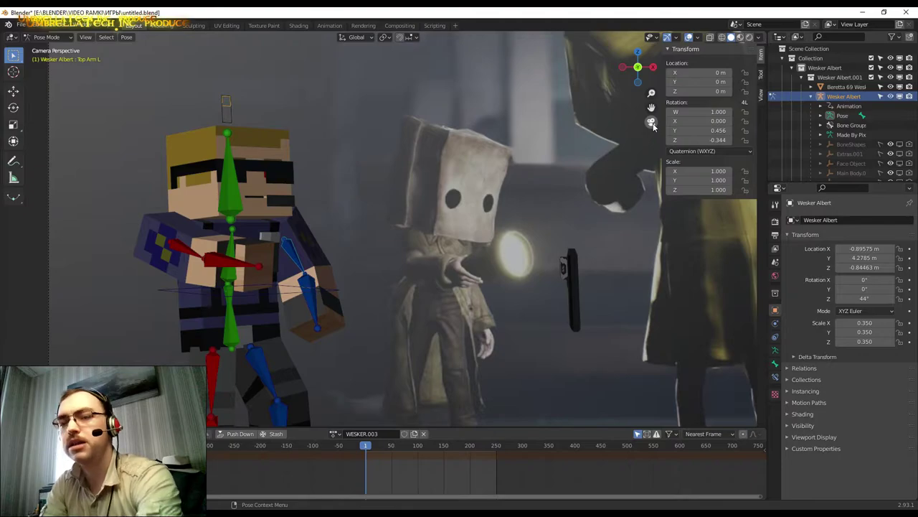
left_click(238, 268)
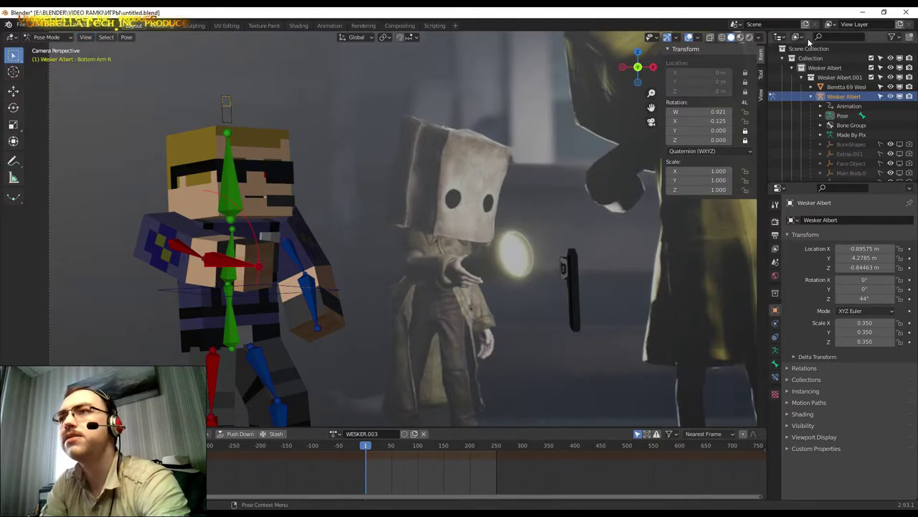
Add Beretta 69 to the selection and try Shift+S snaps: to cursor with offset, and to active.
left_click(839, 87)
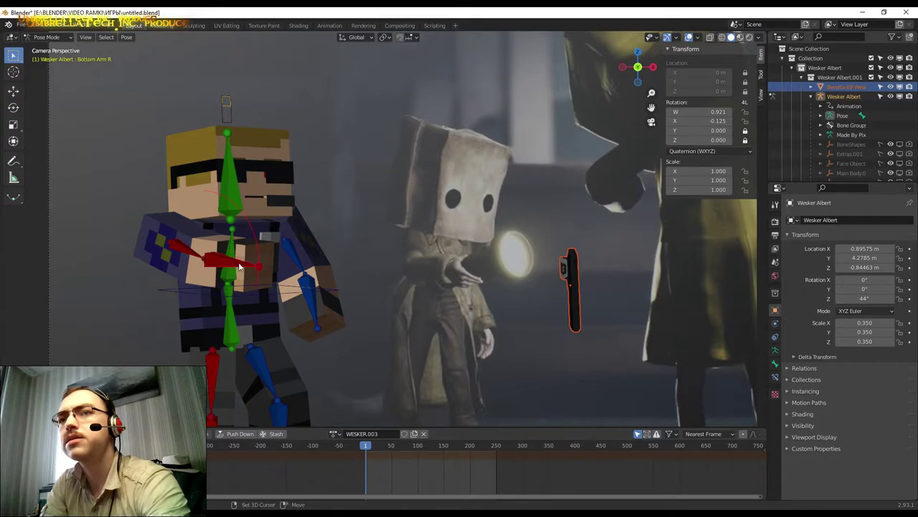
key("shift+s")
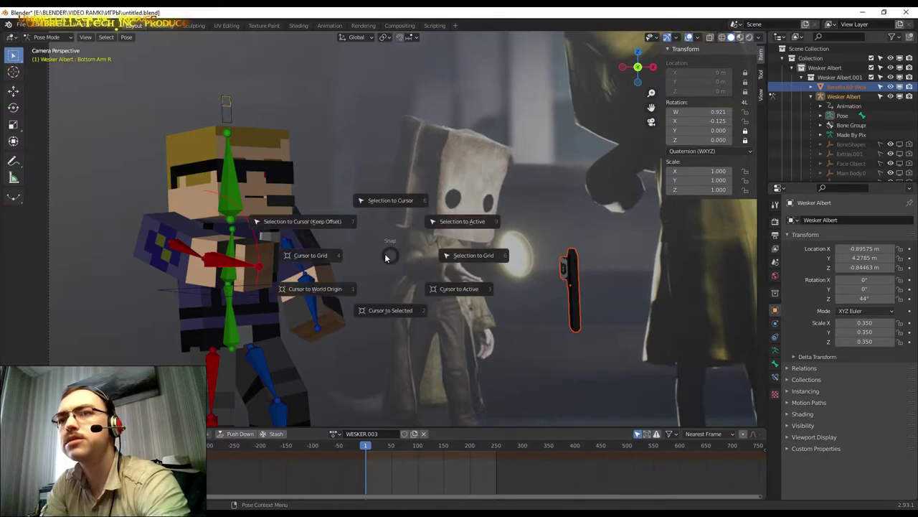
left_click(320, 222)
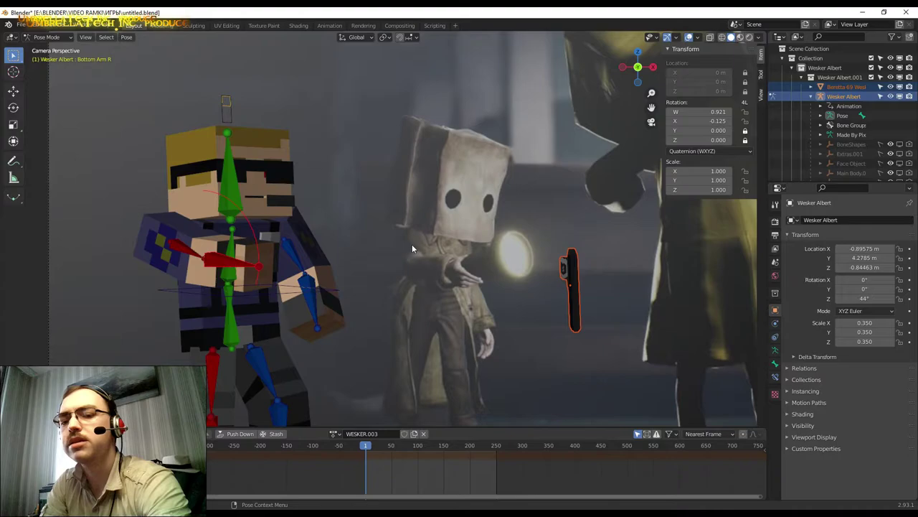
key("shift+s")
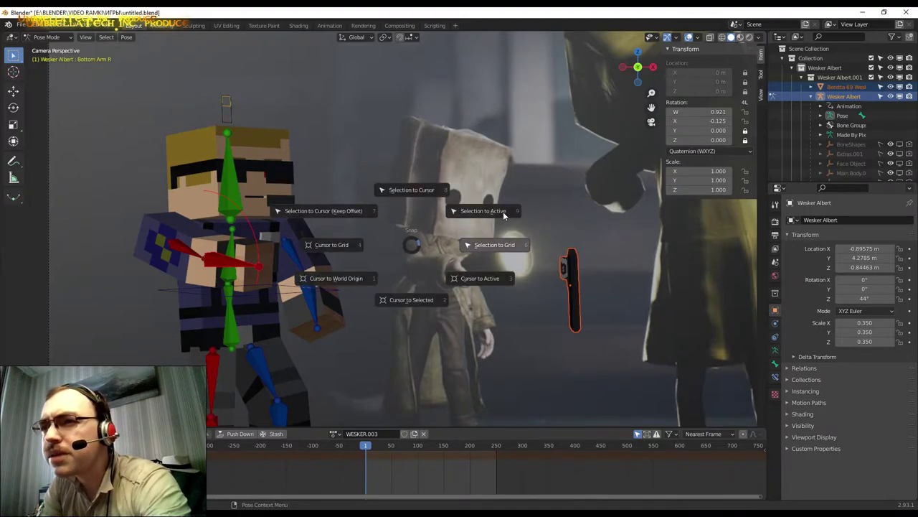
left_click(496, 211)
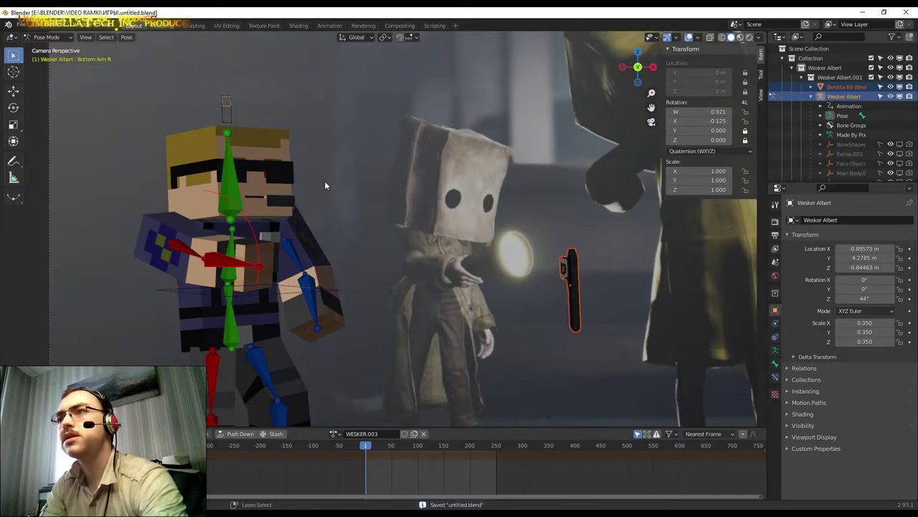
key("shift+s")
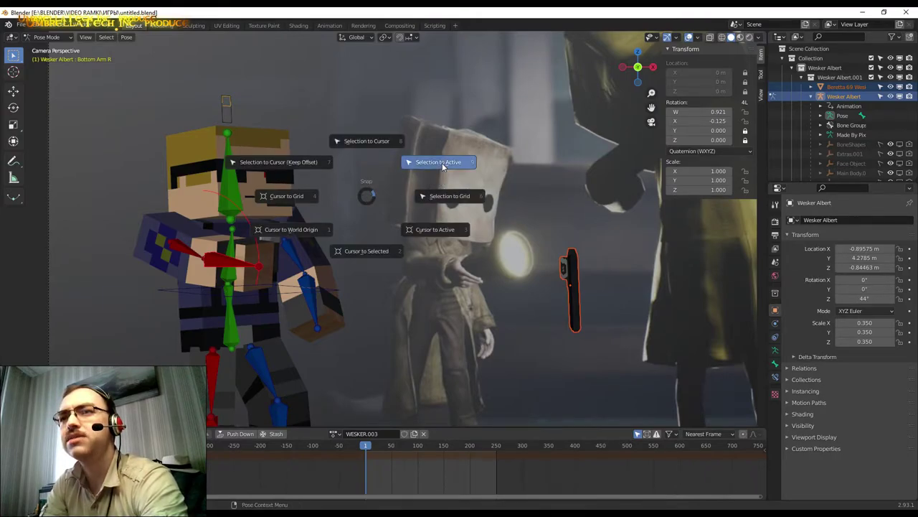
left_click(442, 163)
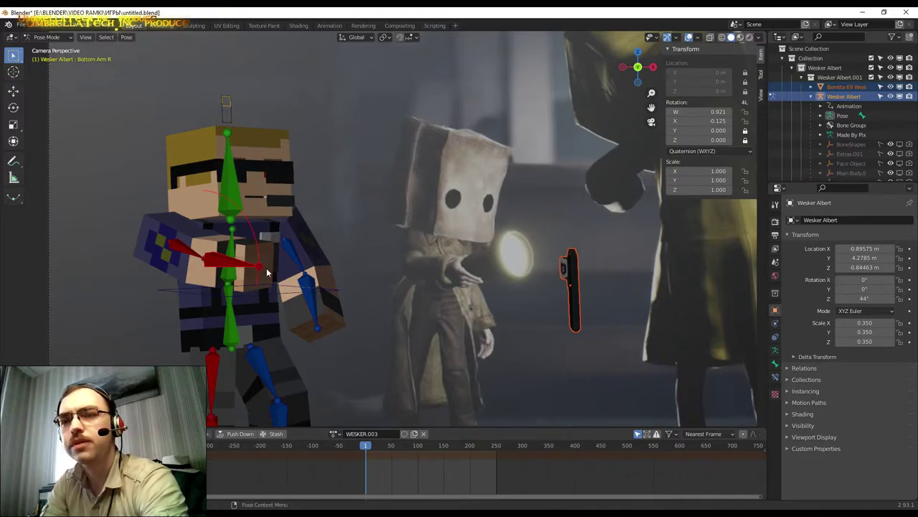
scroll(266, 272, "up", 2)
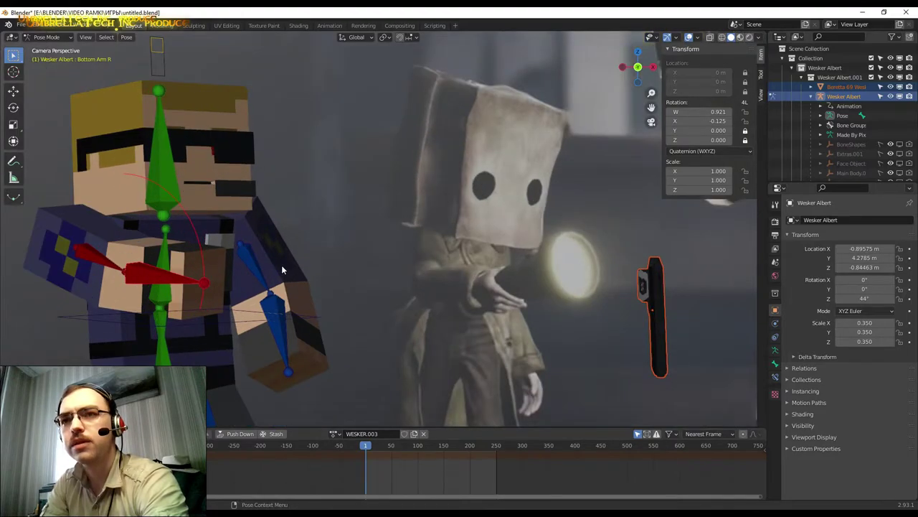
Keep only the rig selected and snap the 3D cursor to the Bottom Arm R bone.
left_click(843, 96)
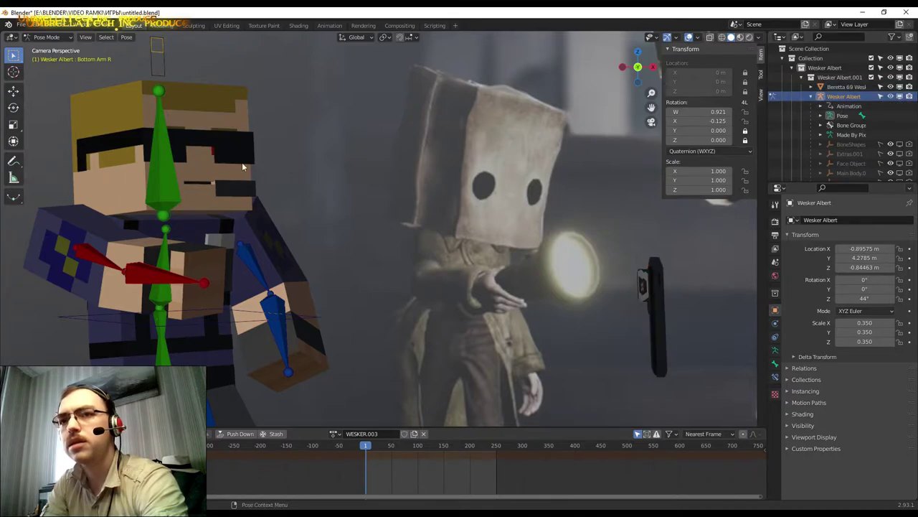
left_click(43, 36)
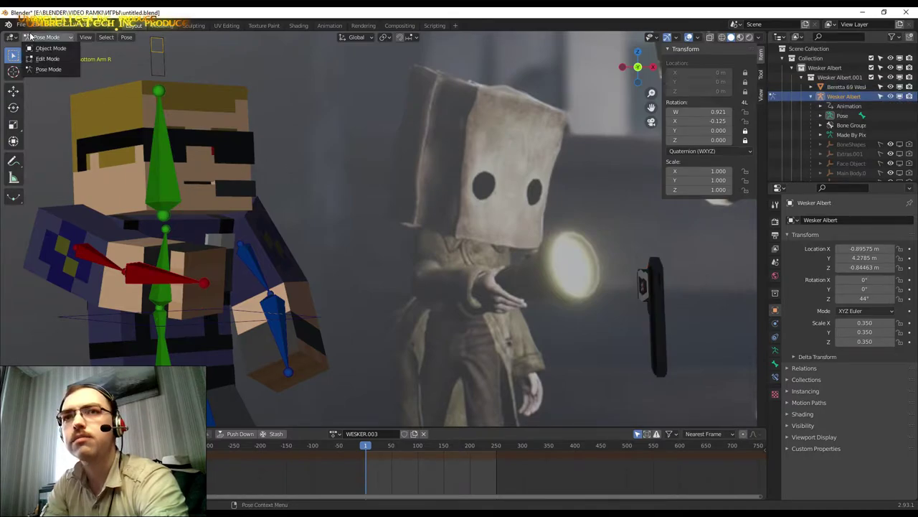
left_click(165, 279)
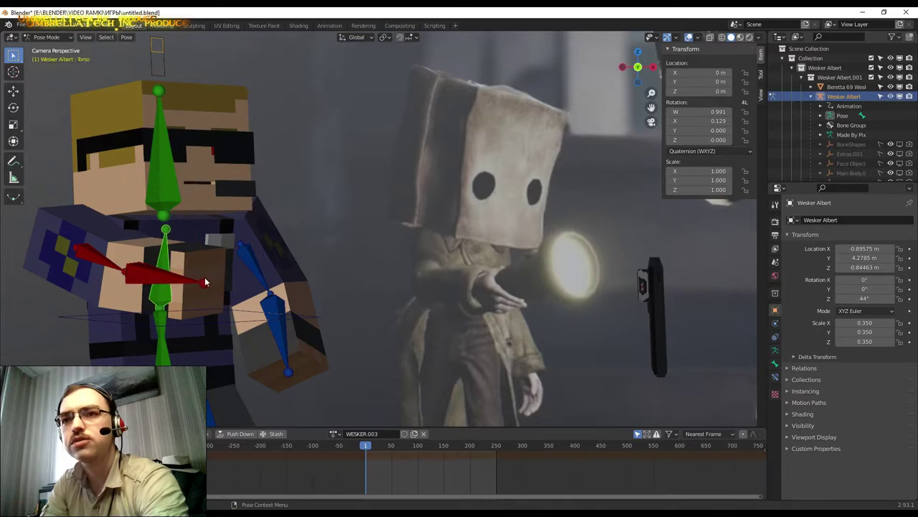
left_click(205, 285)
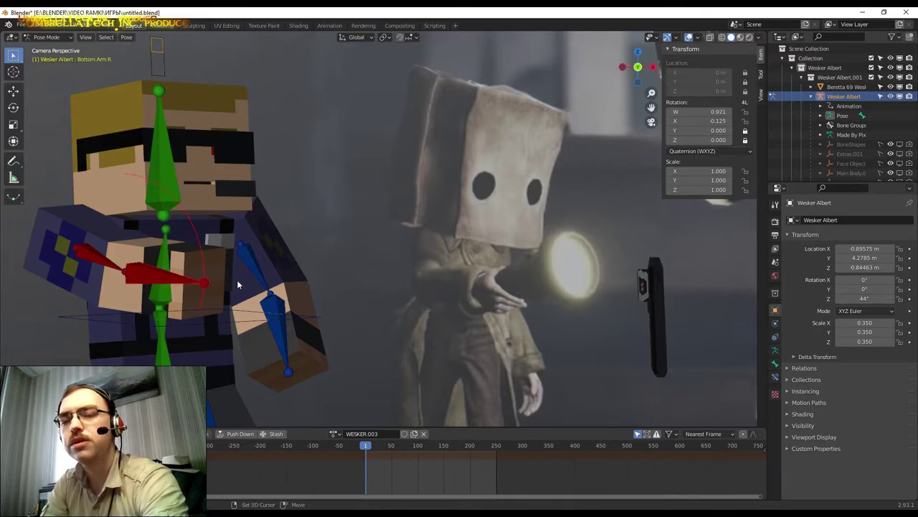
key("shift+s")
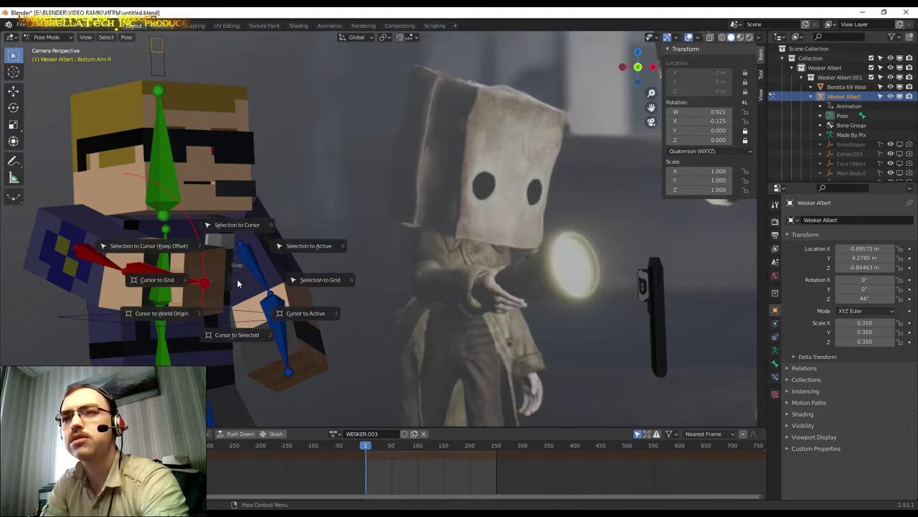
left_click(318, 320)
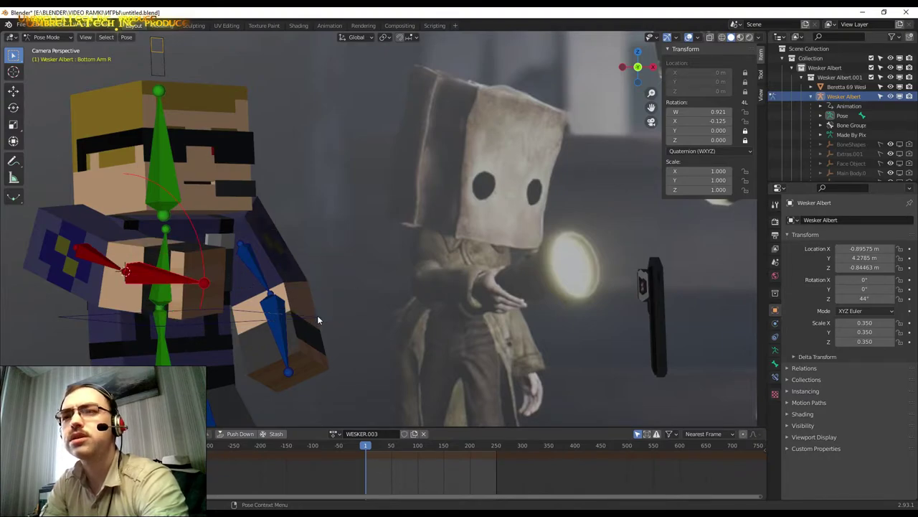
Rotate the right lower arm bone about the global X axis, leaving it at W 0.921, X -0.125.
scroll(248, 279, "up", 2)
scroll(430, 266, "up", 2)
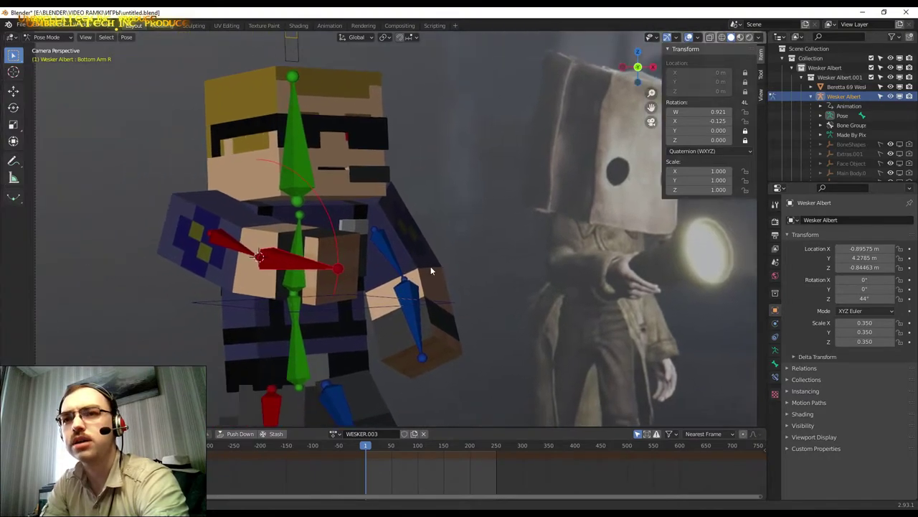
scroll(399, 270, "up", 2)
scroll(301, 284, "up", 2)
mouse_move(307, 269)
middle_mouse_down()
mouse_move(422, 308)
mouse_move(265, 300)
middle_mouse_up()
scroll(269, 296, "up", 2)
scroll(358, 265, "up", 2)
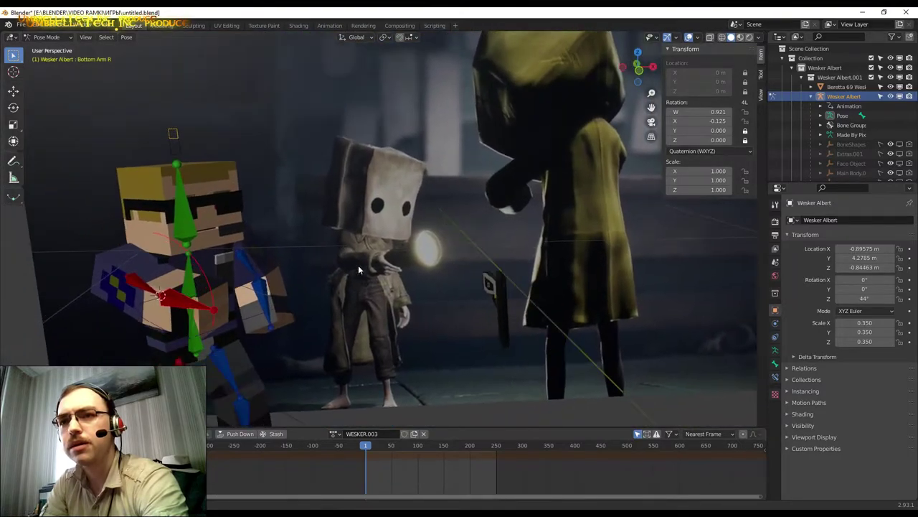
scroll(422, 248, "up", 2)
scroll(383, 263, "up", 2)
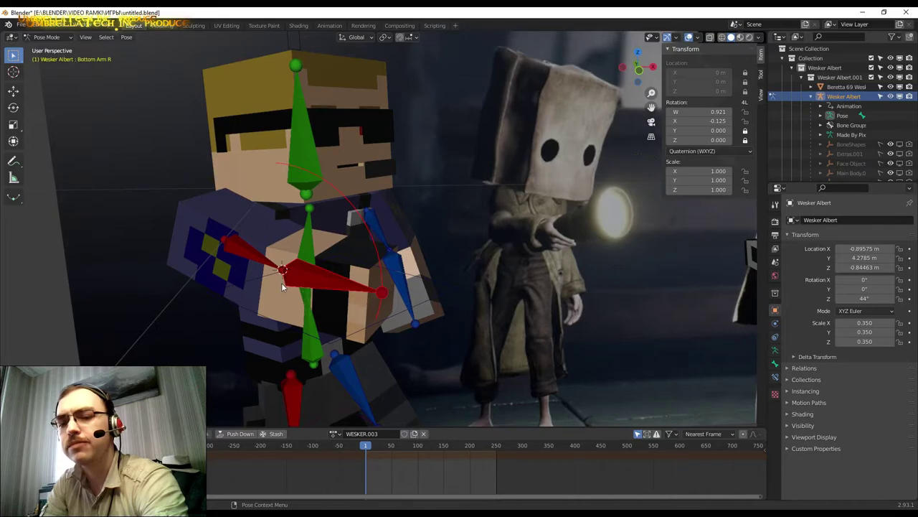
key("r")
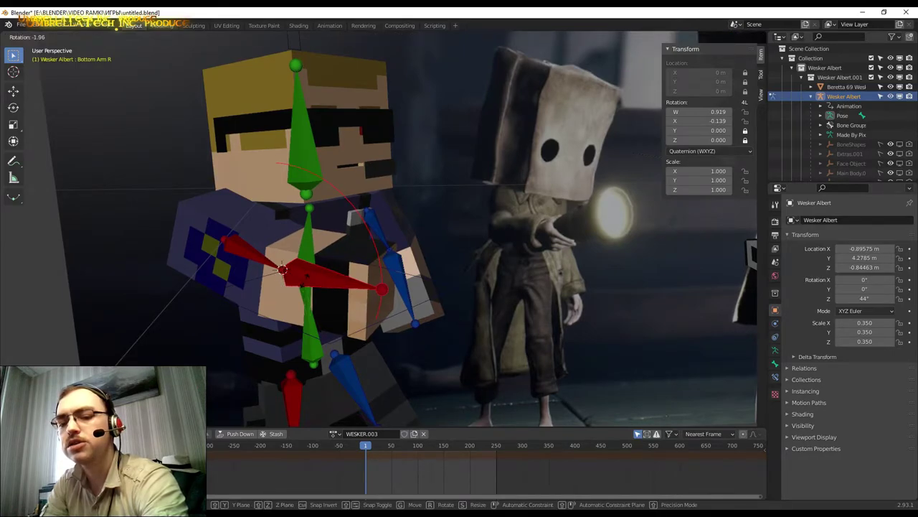
key("x")
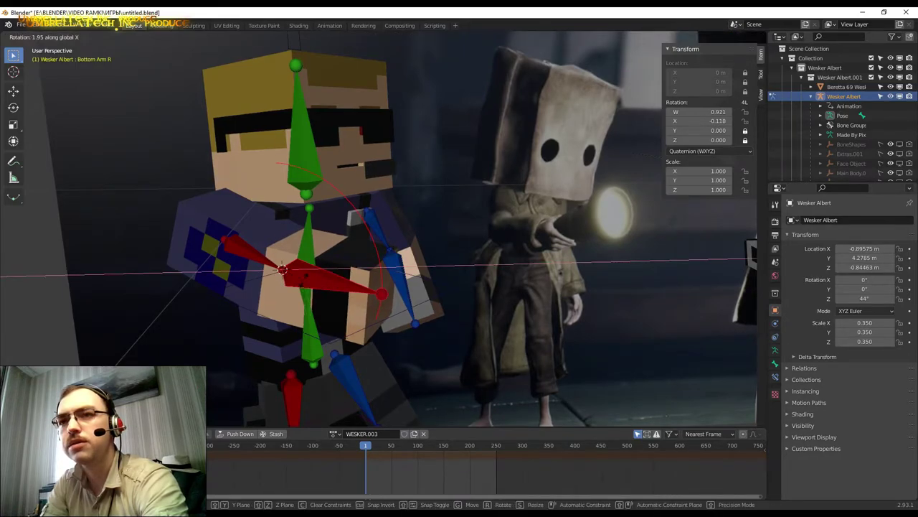
left_click(305, 285)
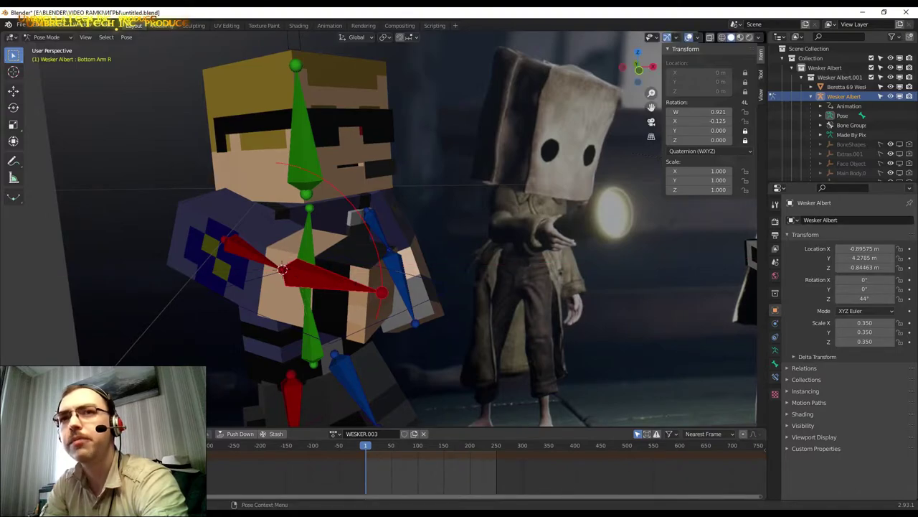
Switch the Wesker Albert rig from Pose Mode back to Object Mode.
key("w")
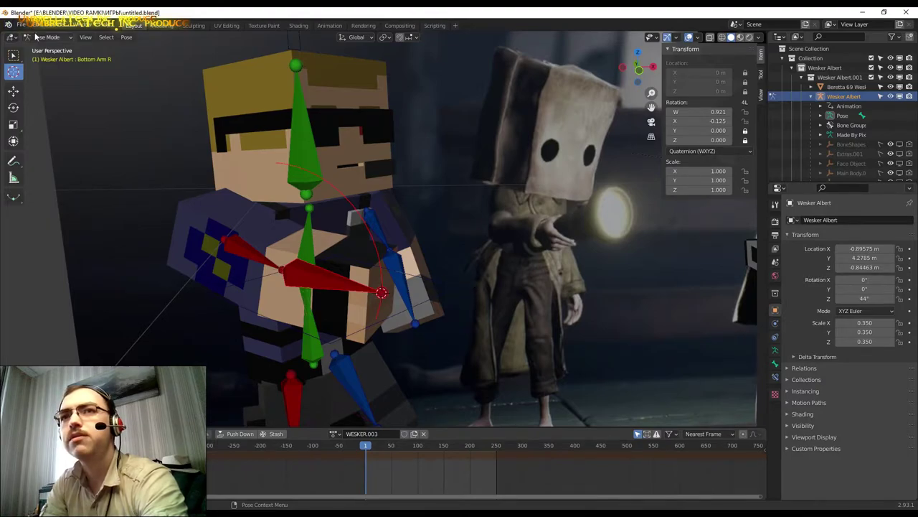
left_click(43, 37)
left_click(47, 46)
Snap the Beretta pistol to the cursor in Wesker's right hand (X -0.80842, Y 3.9747, Z -0.18788 m).
scroll(494, 276, "down", 1)
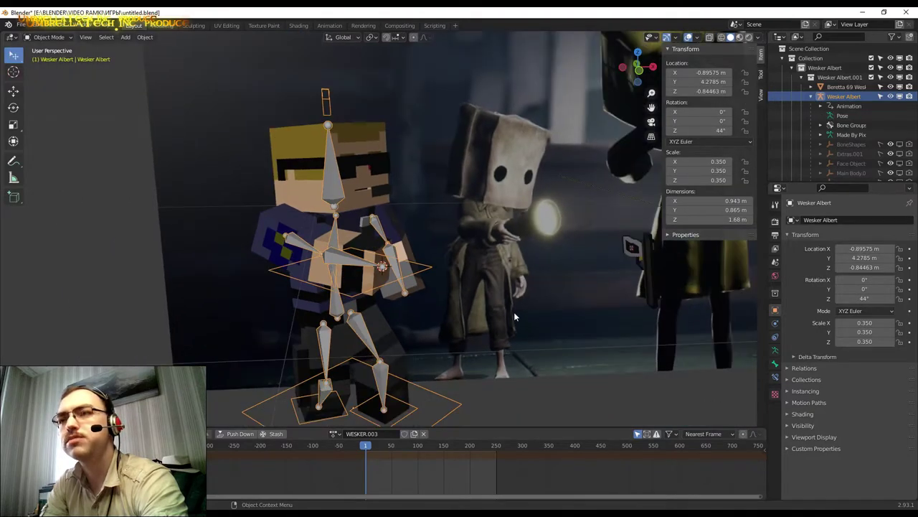
scroll(498, 309, "down", 1)
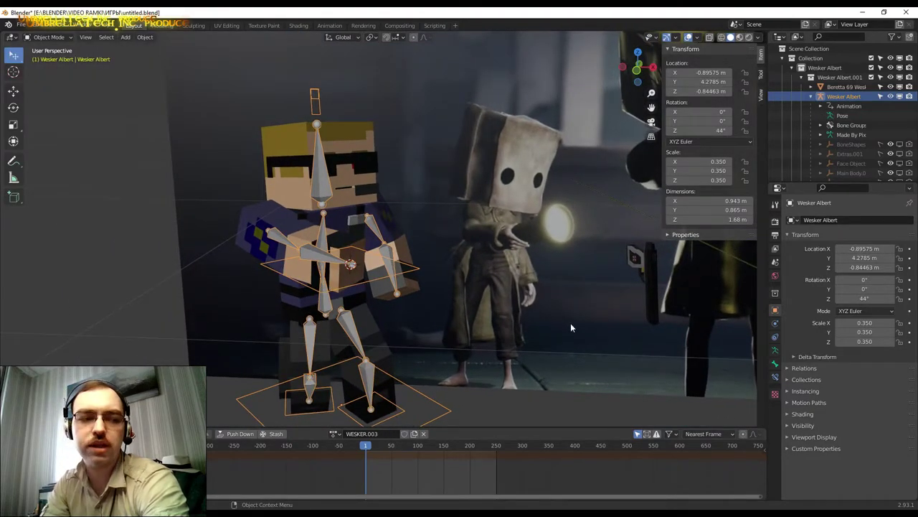
left_click(643, 277)
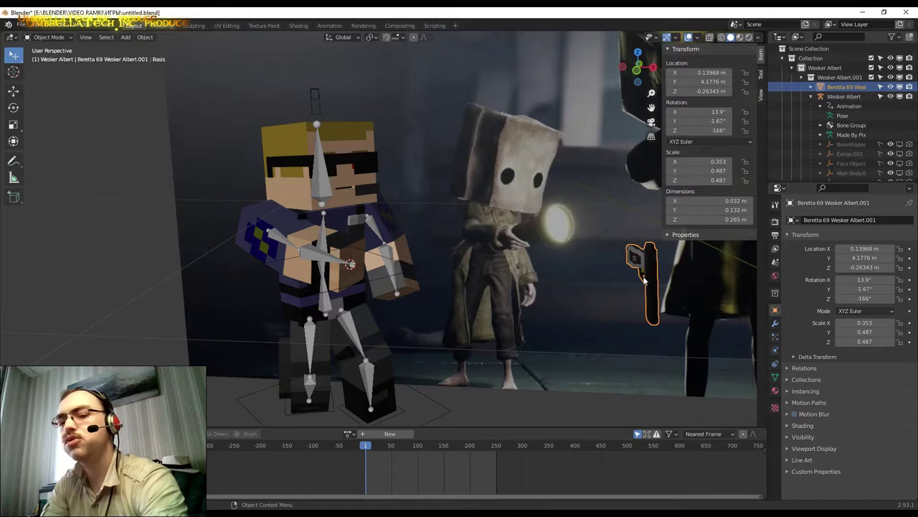
key("g")
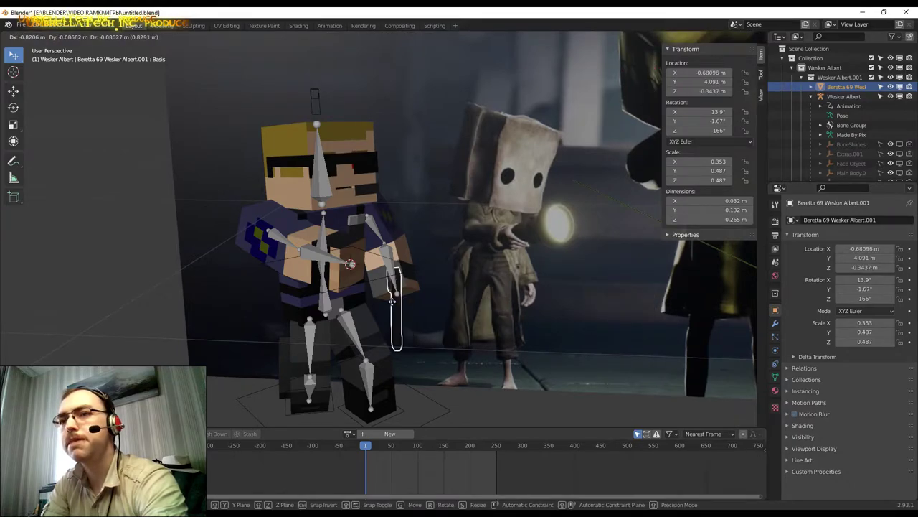
left_click(524, 253)
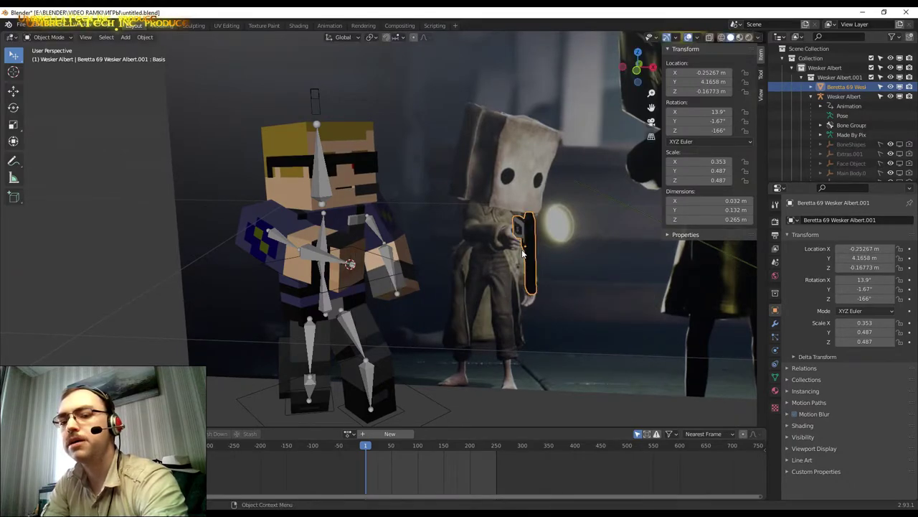
key("shift+s")
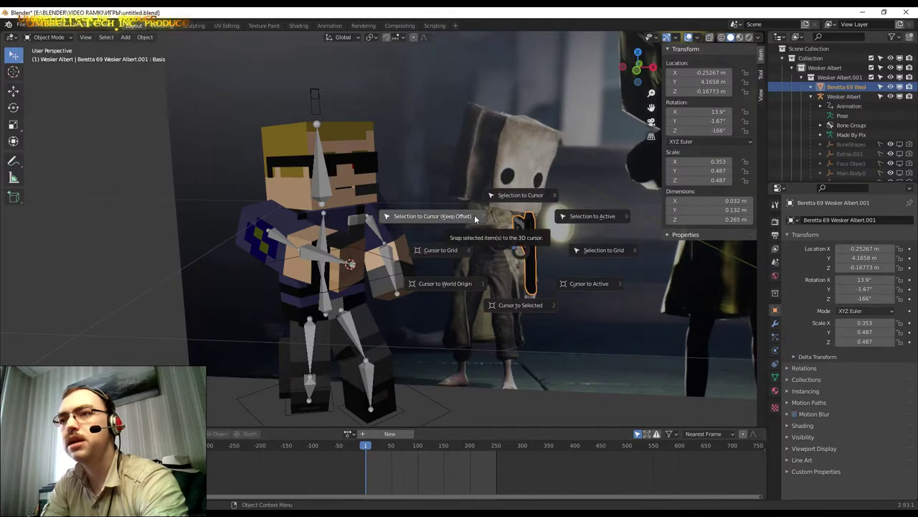
left_click(447, 218)
mouse_move(446, 218)
middle_mouse_down()
mouse_move(488, 265)
mouse_move(477, 295)
middle_mouse_up()
scroll(477, 296, "up", 3)
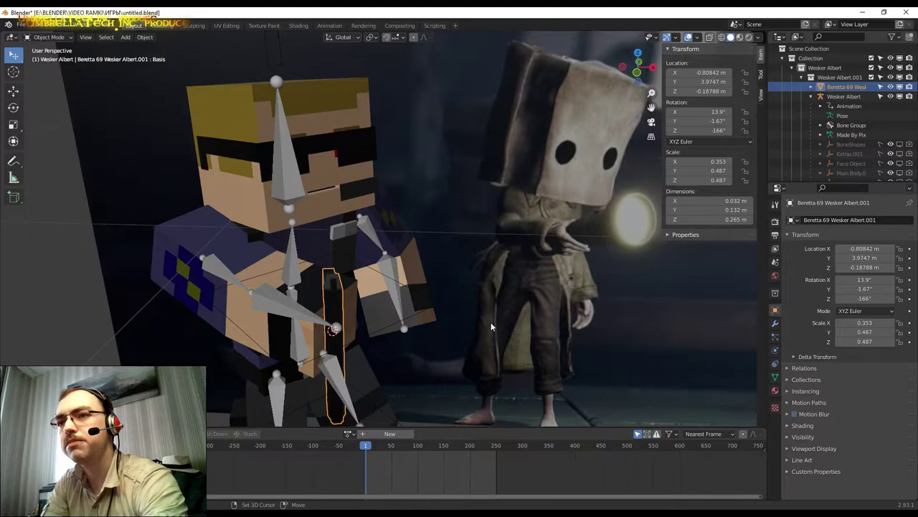
mouse_move(371, 297)
middle_mouse_down()
mouse_move(368, 356)
mouse_move(392, 292)
mouse_move(362, 228)
middle_mouse_up()
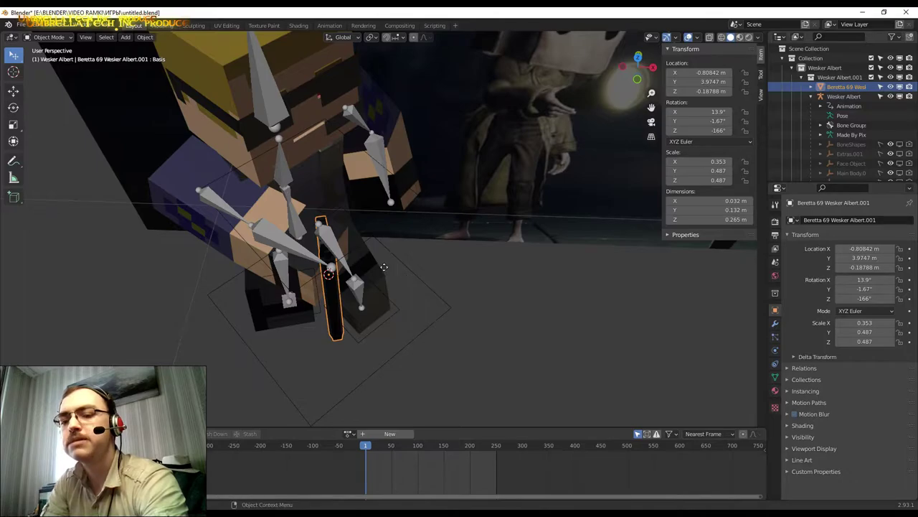
Spin the pistol around its own Z axis.
key("g")
key("z")
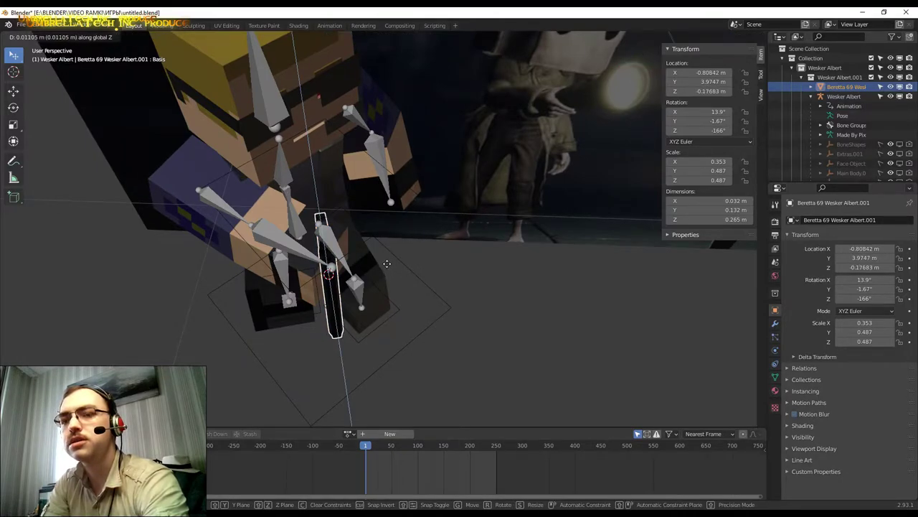
key("r")
key("z")
key("z")
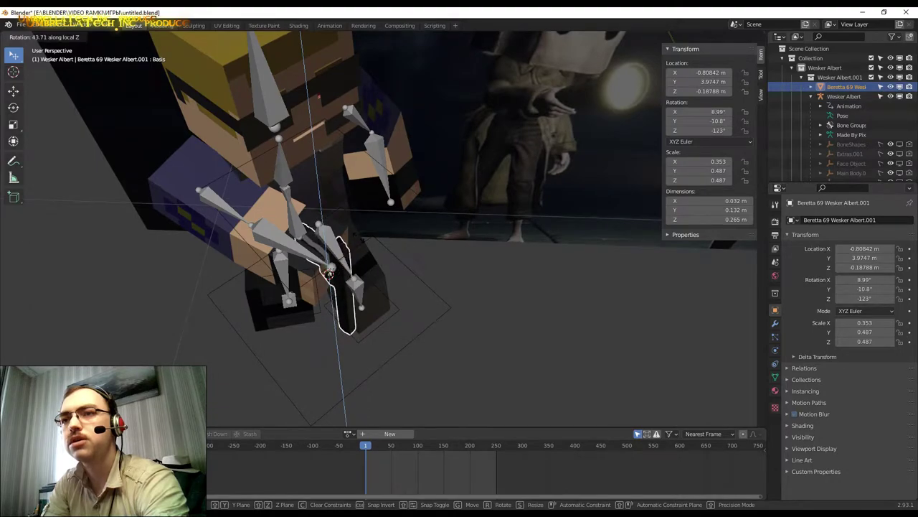
left_click(412, 218)
Rotate the pistol about its local X axis to 84.9° so it aims forward horizontally.
middle_click_drag(416, 216, 431, 193)
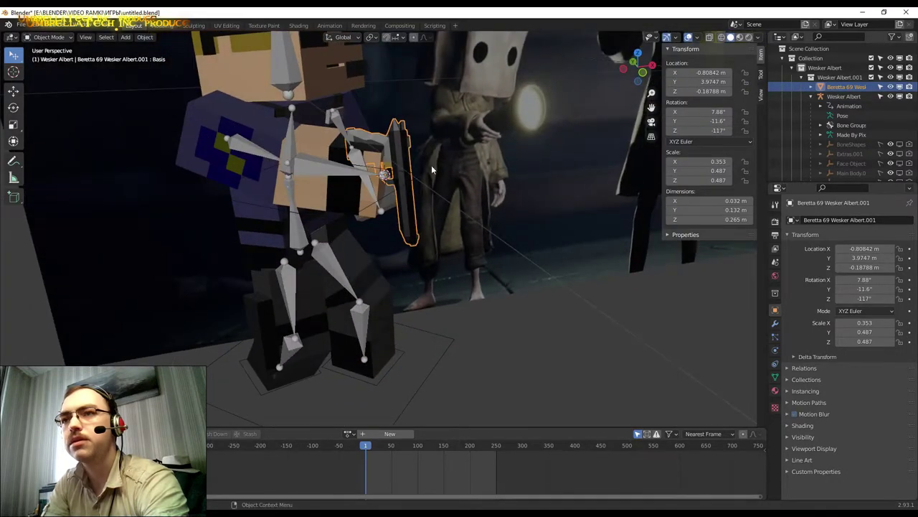
scroll(473, 172, "up", 1)
scroll(468, 177, "up", 1)
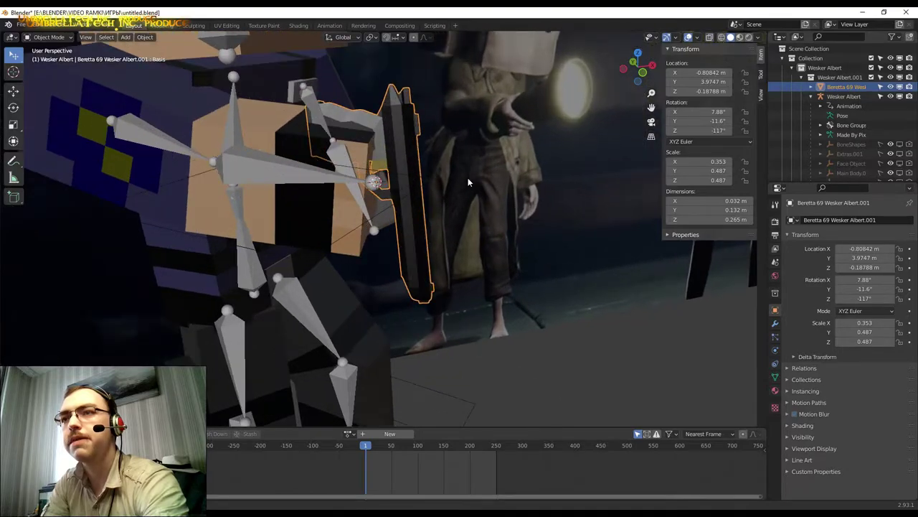
scroll(467, 177, "down", 2)
middle_click_drag(418, 157, 392, 146)
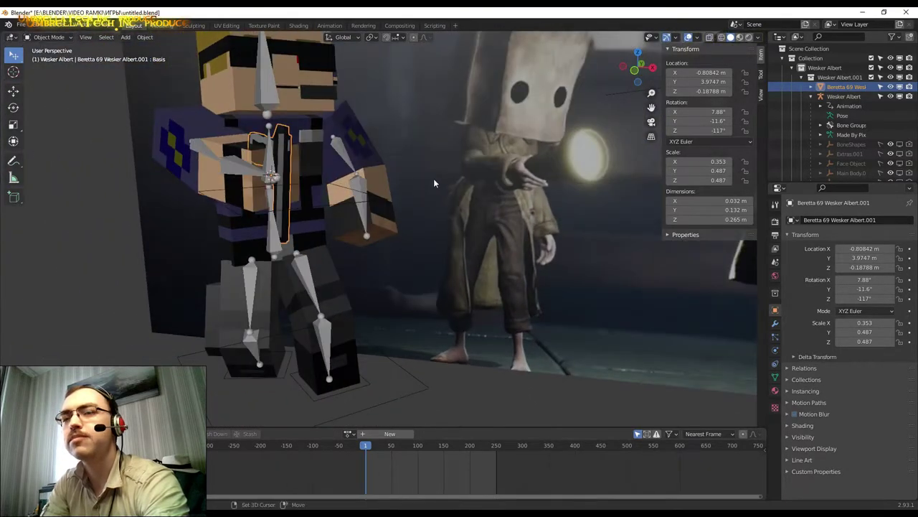
middle_click_drag(433, 183, 468, 202)
scroll(504, 210, "up", 1)
key("g")
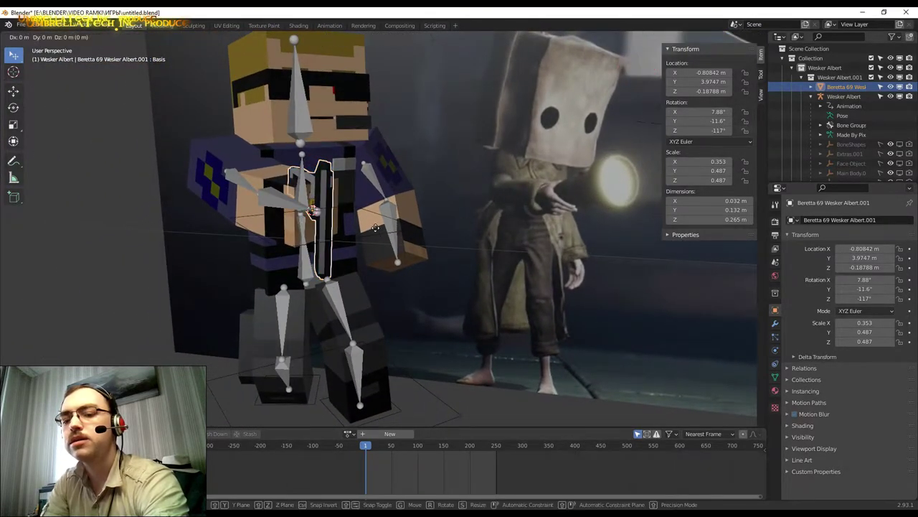
key("r")
key("x")
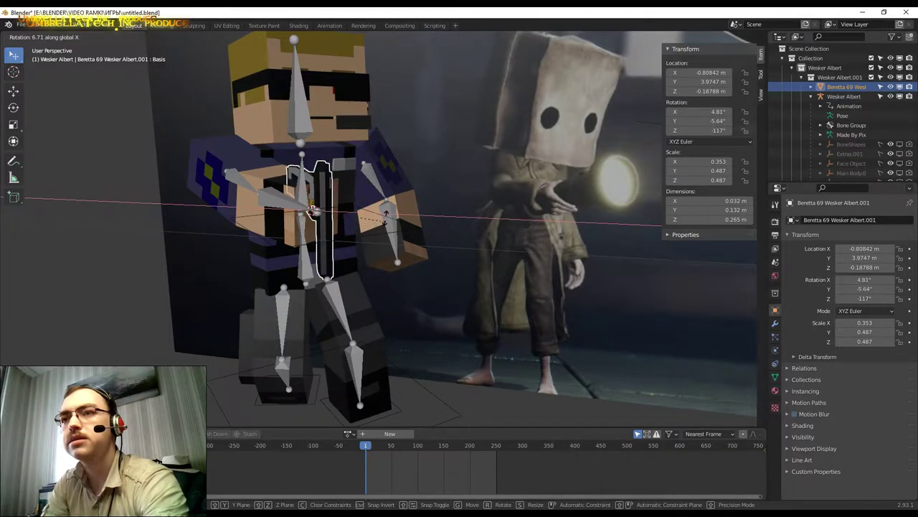
key("x")
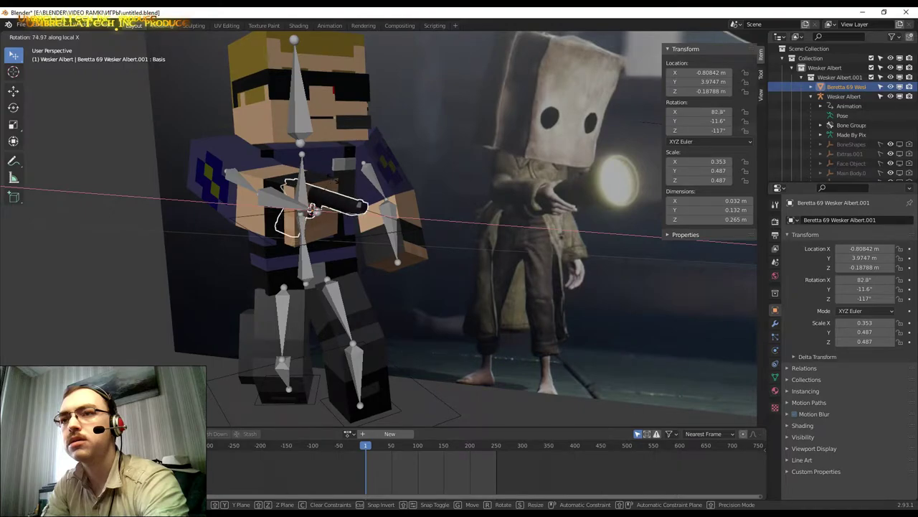
key("Return")
middle_click_drag(312, 212, 367, 213)
Hide the Wesker Albert armature bones and collapse the rig's Outliner entries.
scroll(367, 212, "up", 2)
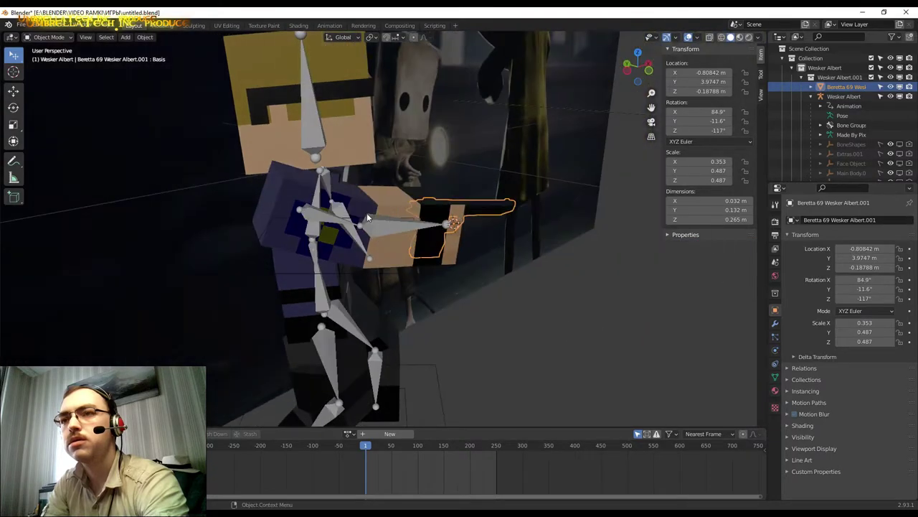
scroll(367, 212, "up", 2)
scroll(472, 260, "up", 2)
scroll(456, 237, "up", 1)
scroll(455, 237, "up", 2)
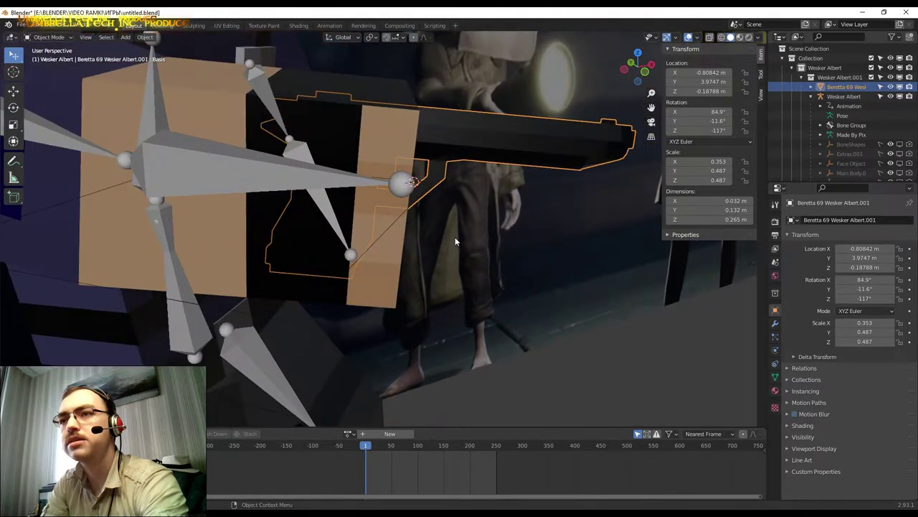
mouse_move(455, 242)
middle_mouse_down()
mouse_move(449, 214)
mouse_move(430, 273)
mouse_move(443, 277)
mouse_move(440, 269)
middle_mouse_up()
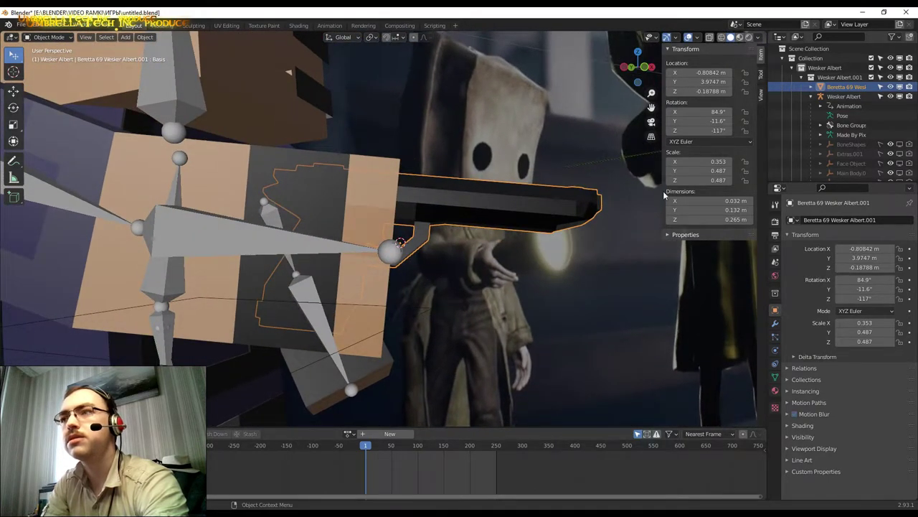
left_click(890, 96)
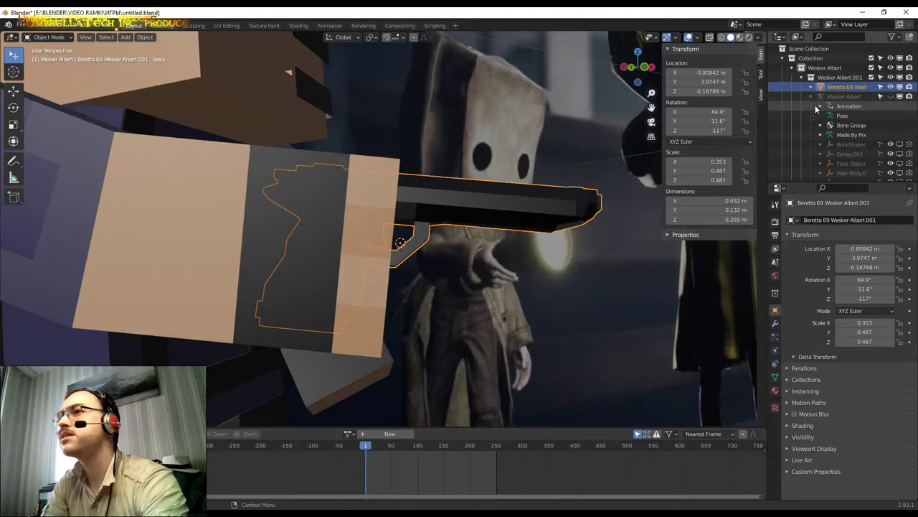
left_click(812, 96)
Raise the pistol slightly and reposition it within Wesker's hand.
mouse_move(504, 271)
middle_mouse_down()
mouse_move(493, 310)
mouse_move(381, 313)
middle_mouse_up()
key("g")
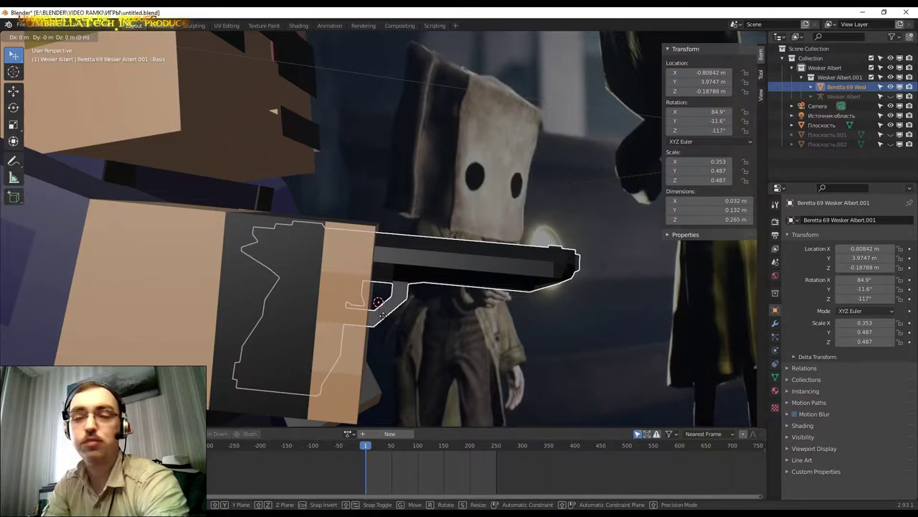
key("z")
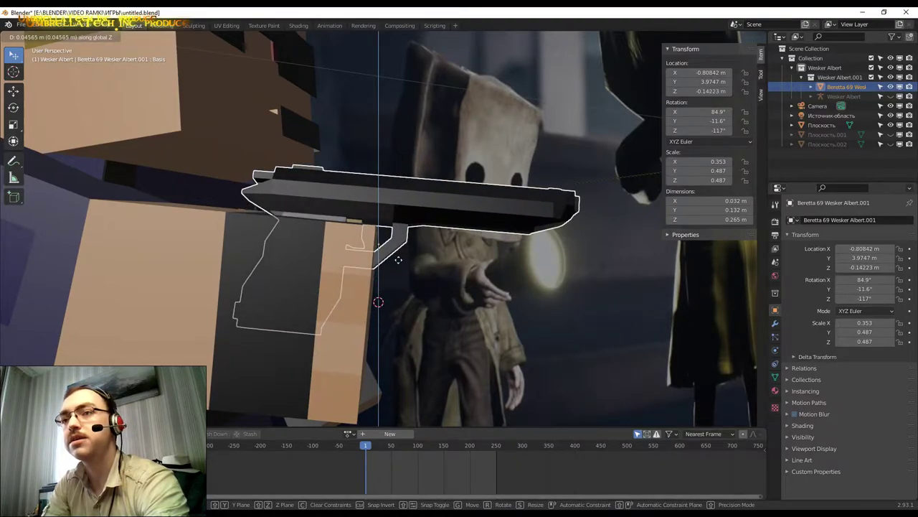
left_click(399, 262)
key("g")
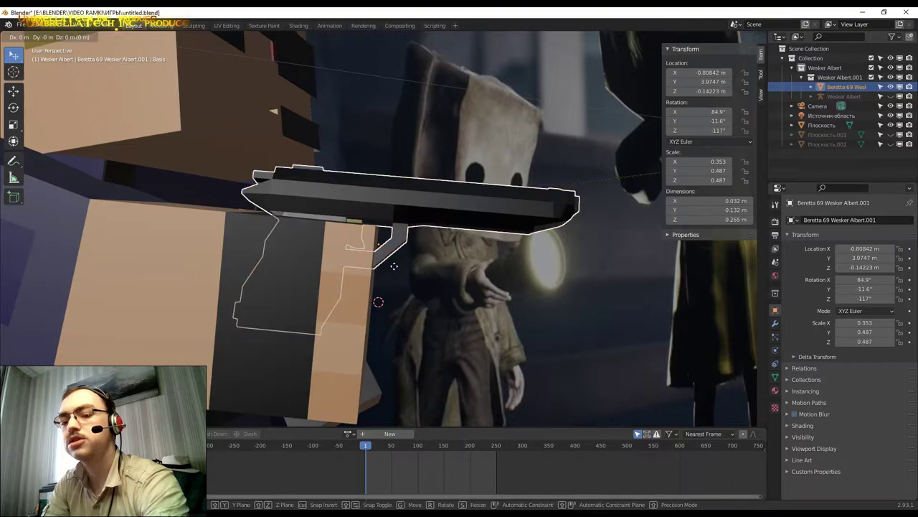
key("x")
key("x")
key("y")
key("y")
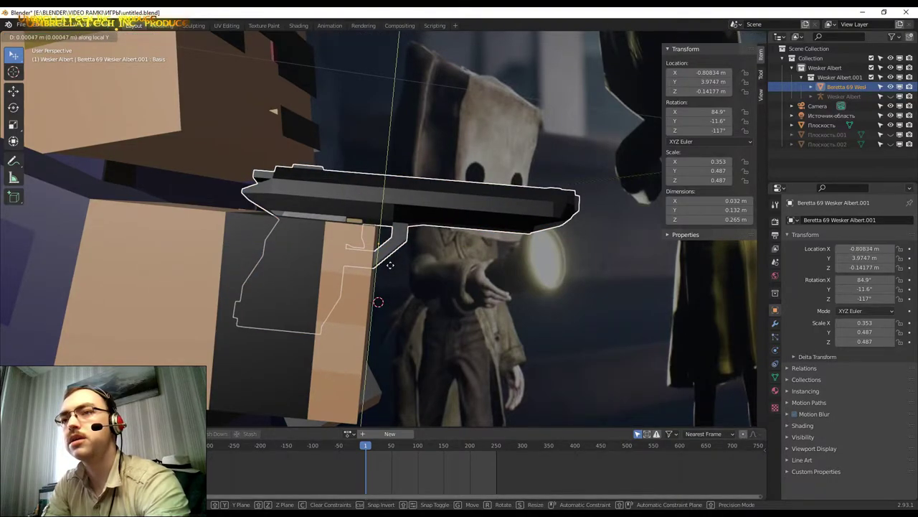
key("y")
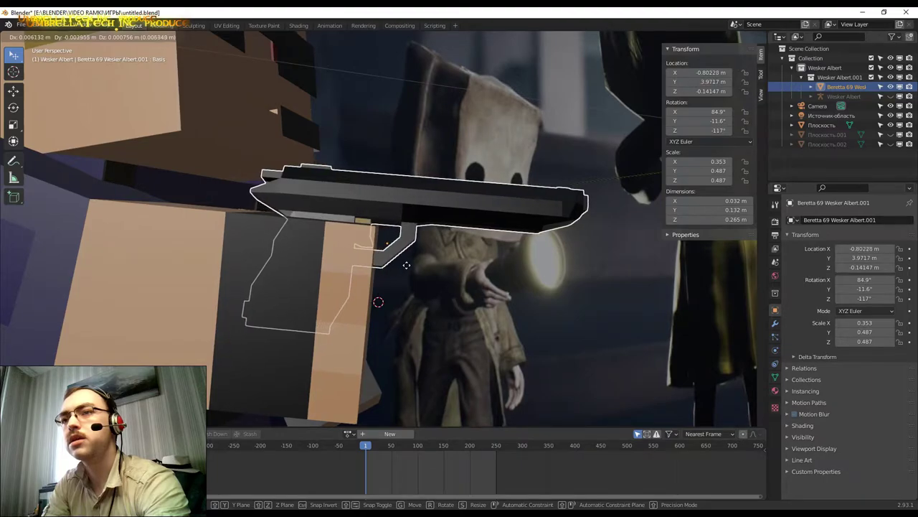
left_click(405, 269)
Rotate the pistol around its own Z axis to adjust its angle.
middle_click_drag(394, 270, 360, 287)
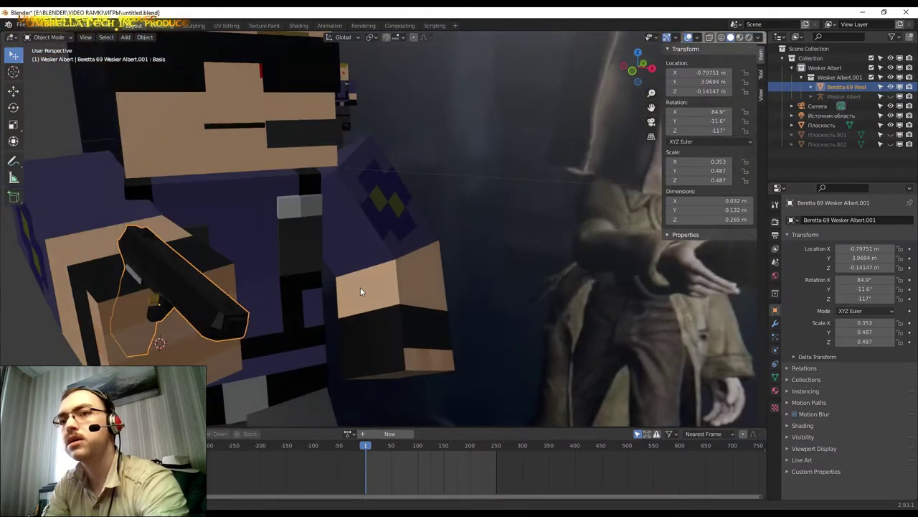
mouse_move(359, 248)
middle_mouse_down()
mouse_move(441, 226)
mouse_move(353, 202)
mouse_move(414, 201)
mouse_move(391, 215)
middle_mouse_up()
key("r")
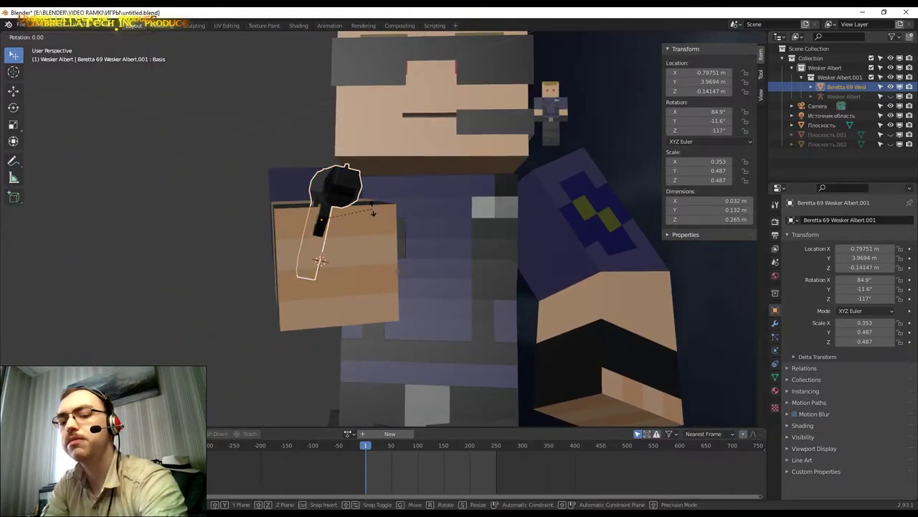
key("z")
key("z")
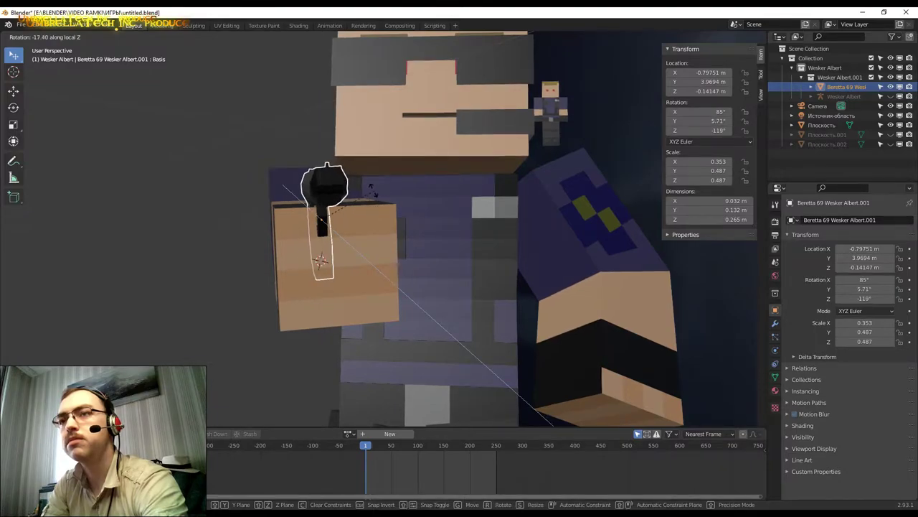
left_click(372, 190)
Try a local-X slide, cancel it, then rotate the pistol about Z to -115°.
mouse_move(372, 191)
middle_mouse_down()
mouse_move(382, 199)
mouse_move(332, 232)
middle_mouse_up()
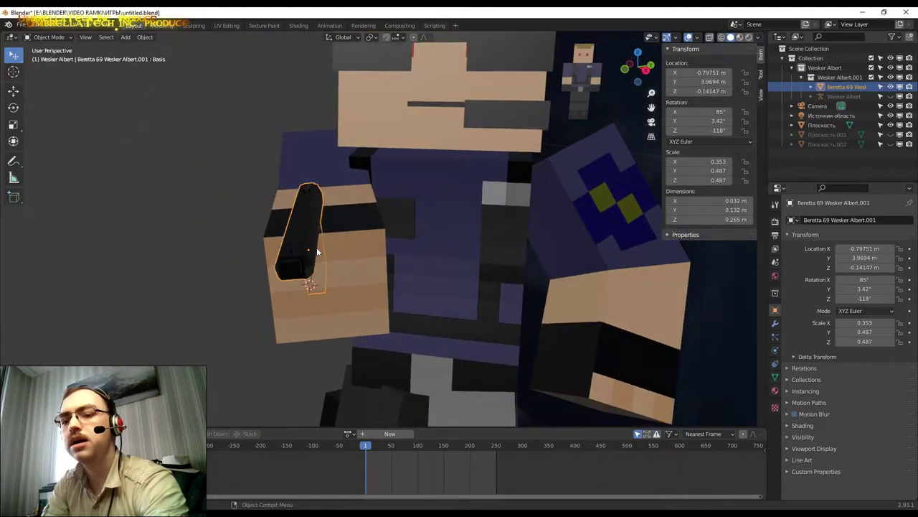
key("g")
key("x")
key("x")
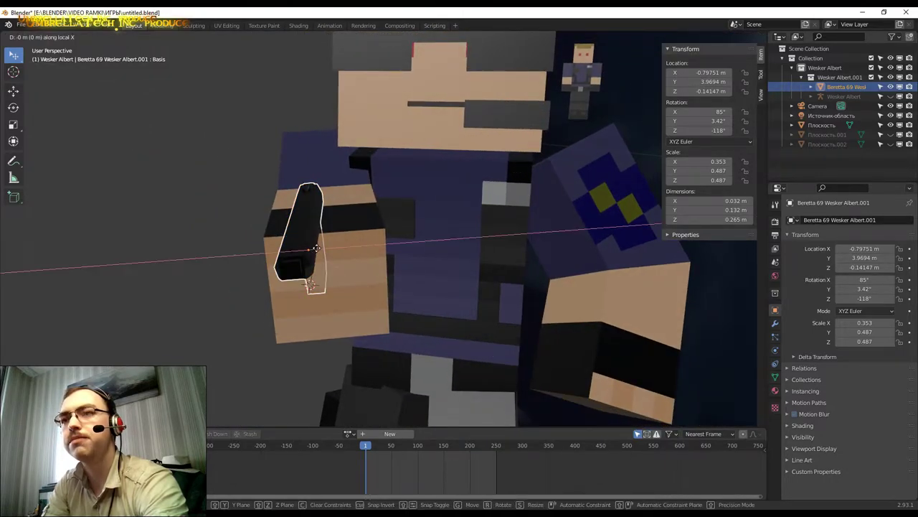
key("Escape")
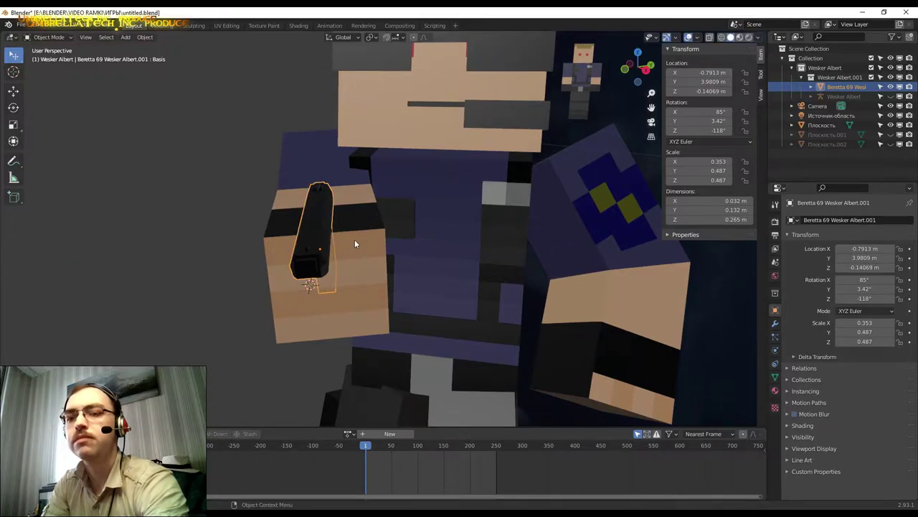
key("r")
key("z")
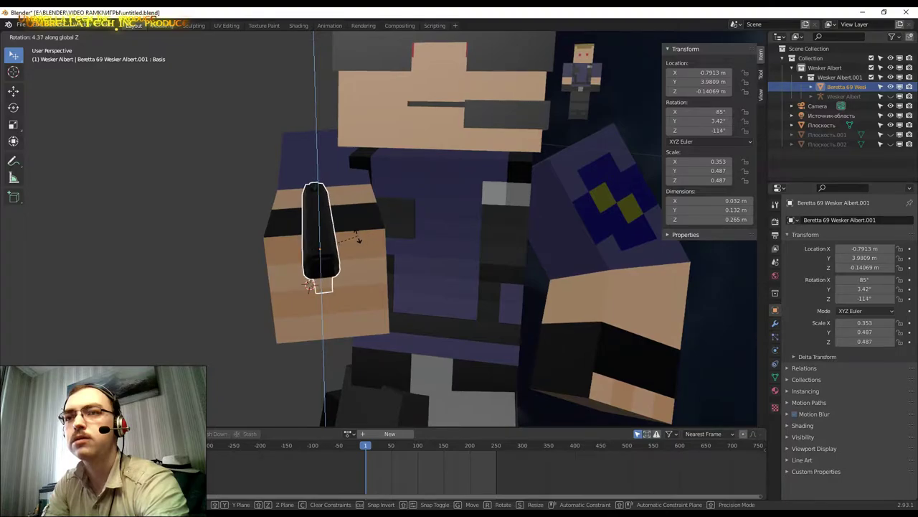
left_click(358, 237)
middle_click_drag(357, 236, 435, 224)
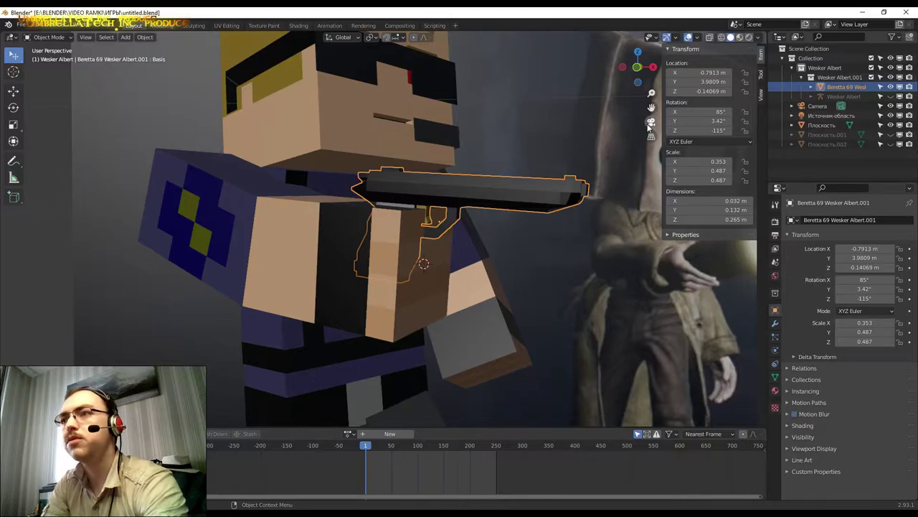
Frame the shot through the scene camera and save the scene as untitled.blend.
left_click(650, 123)
scroll(499, 208, "down", 3)
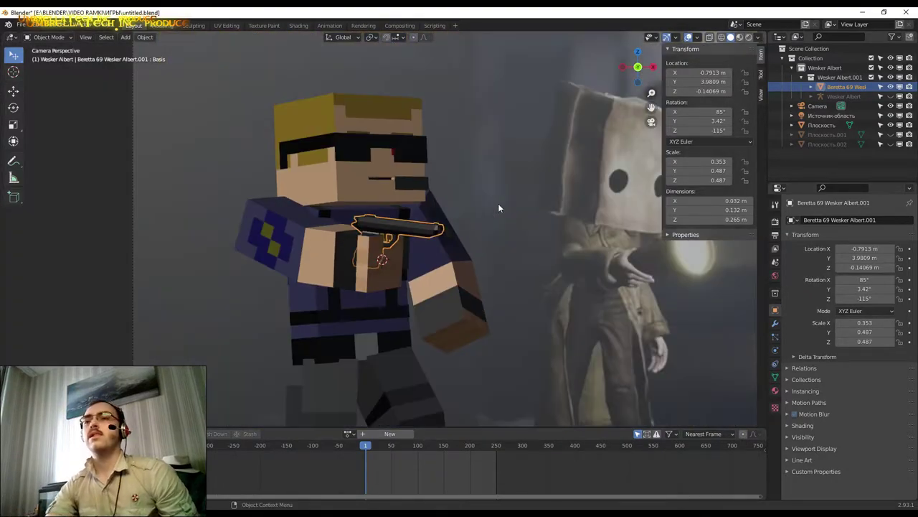
scroll(459, 250, "down", 3)
scroll(459, 251, "down", 2)
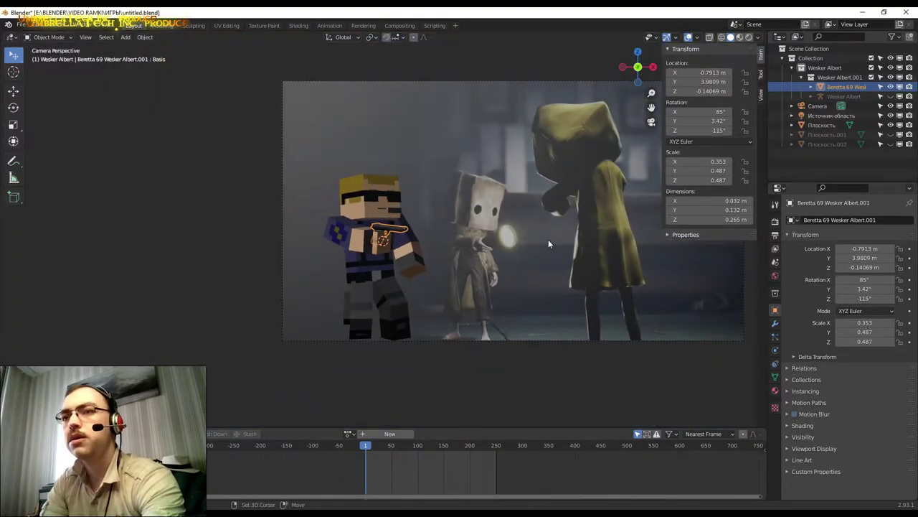
mouse_move(548, 244)
middle_mouse_down("shift")
mouse_move(430, 276)
mouse_move(405, 277)
mouse_move(394, 252)
middle_mouse_up("shift")
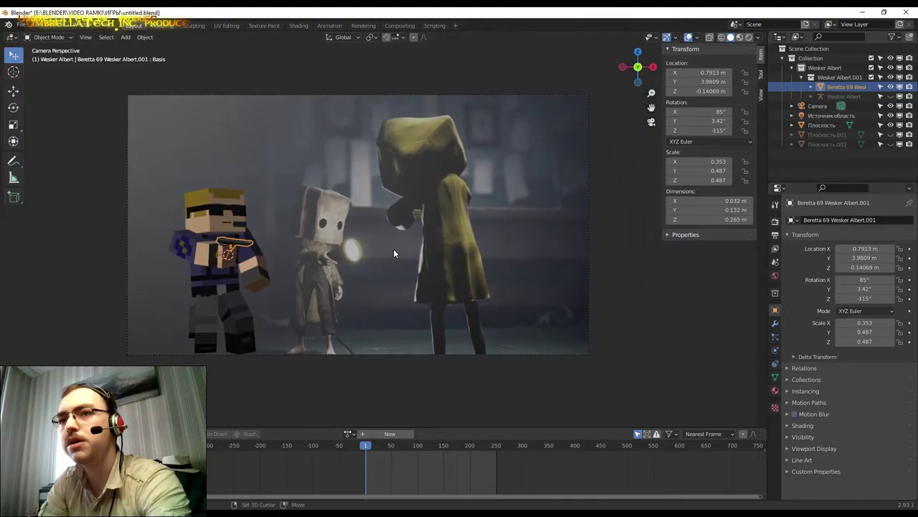
left_click(21, 25)
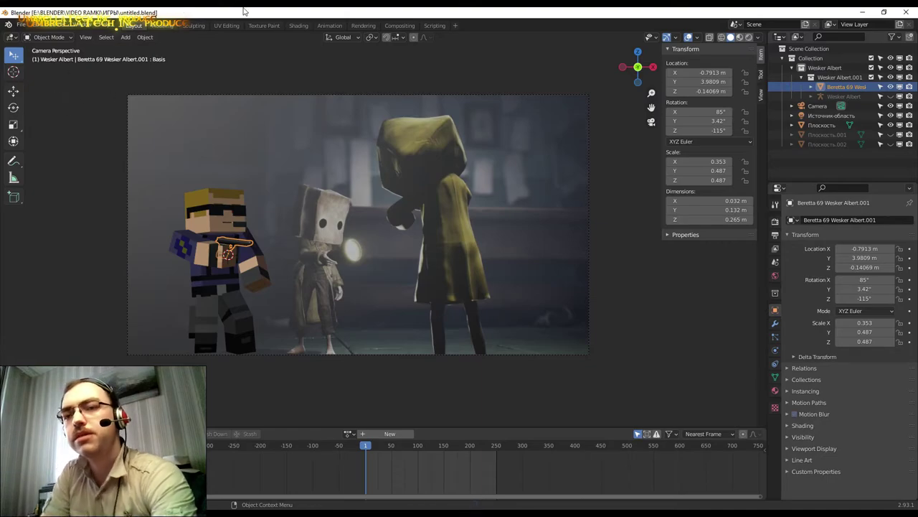
Make the Wesker Albert armature visible again in the Outliner.
scroll(254, 242, "up", 2)
scroll(254, 243, "up", 2)
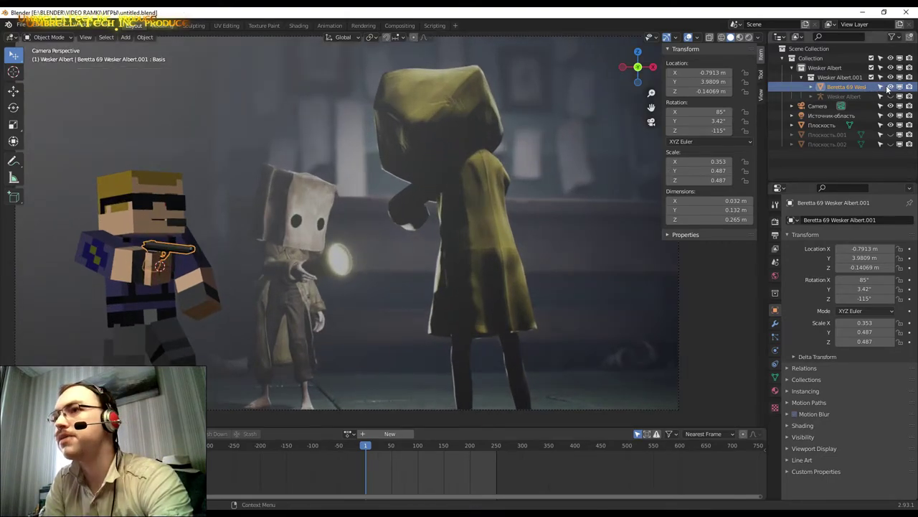
left_click(891, 96)
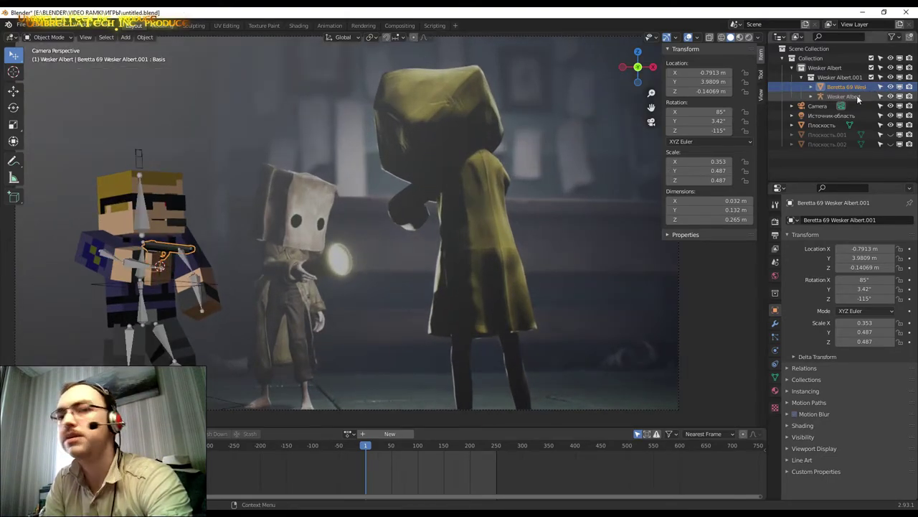
Select the pistol with the Wesker Albert armature active and enter Pose Mode to pick the arm bone.
scroll(331, 227, "up", 1)
scroll(354, 277, "up", 1)
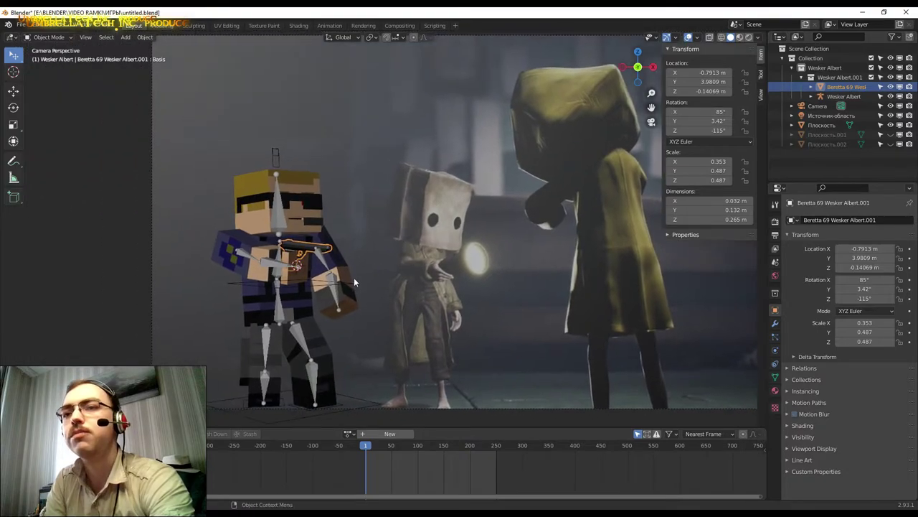
scroll(335, 280, "up", 1)
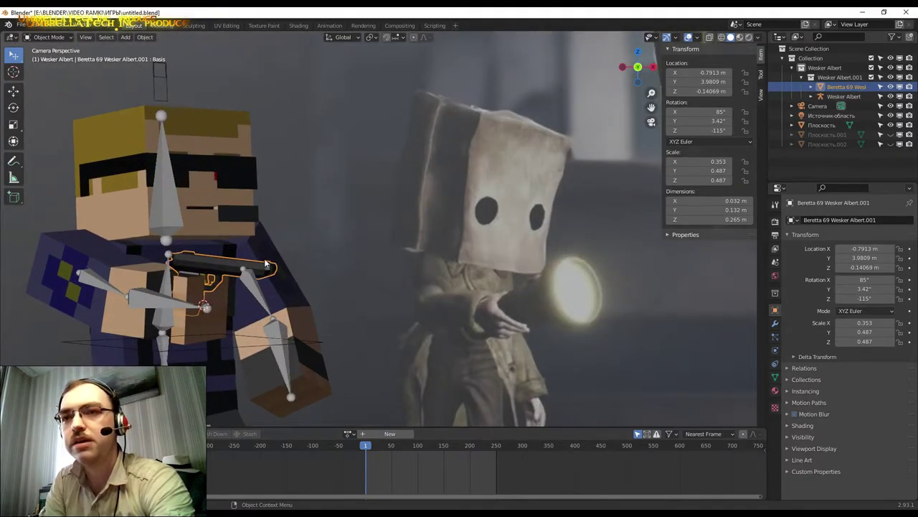
left_click(170, 299)
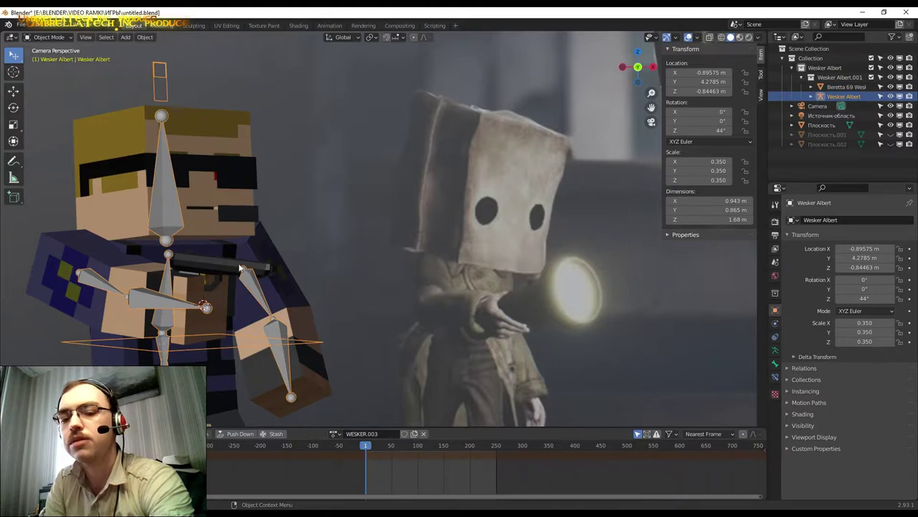
left_click(199, 269)
left_click(48, 36)
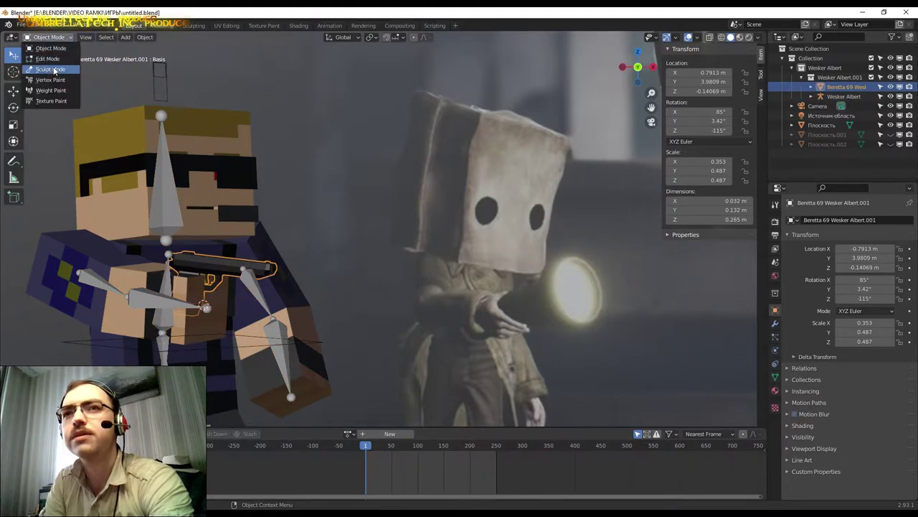
left_click(33, 40)
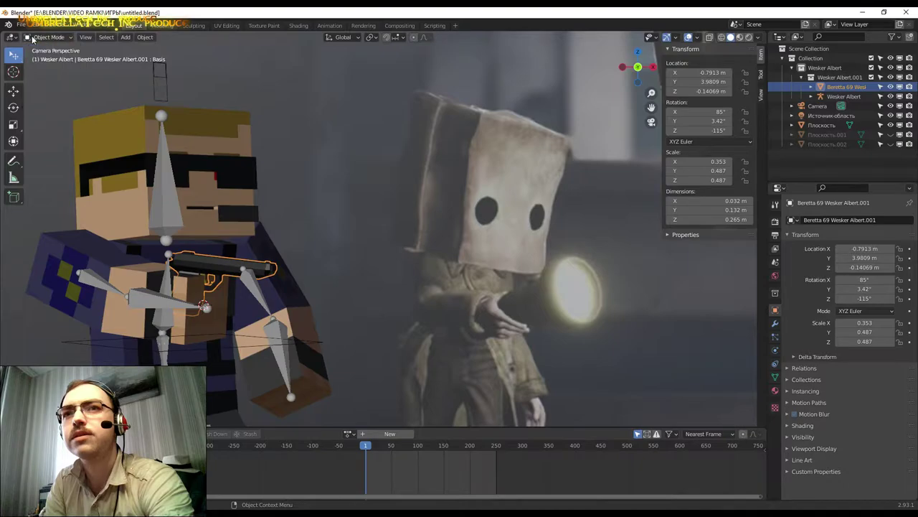
left_click(153, 307, "shift")
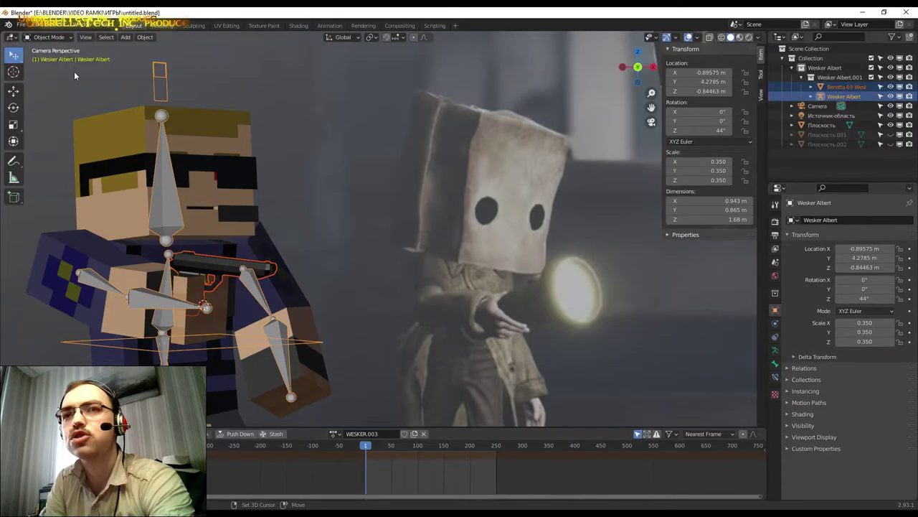
left_click(57, 39)
left_click(45, 69)
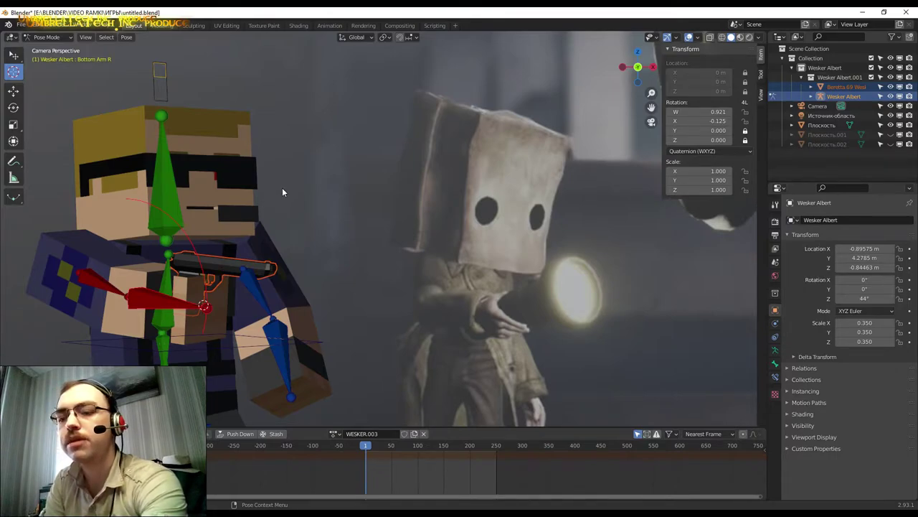
Return to Object Mode and parent the pistol to the arm bone with Bone Relative.
key("alt+p")
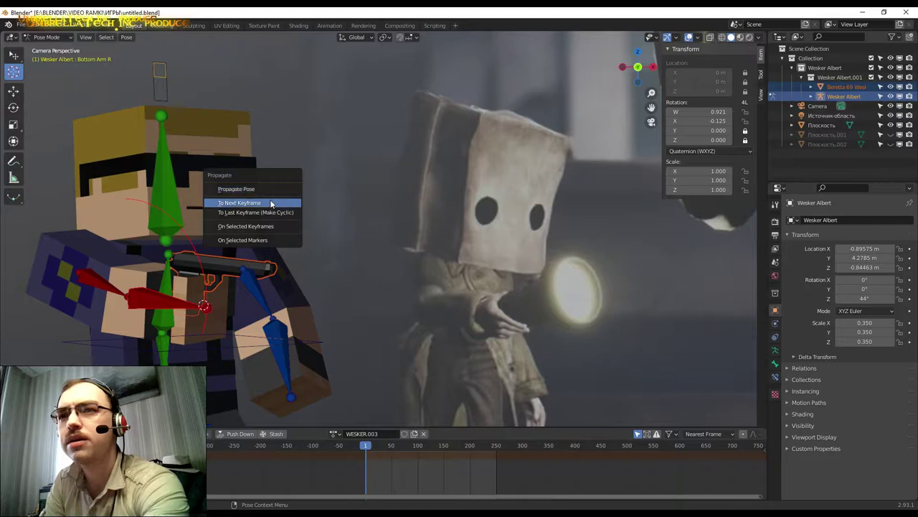
key("Escape")
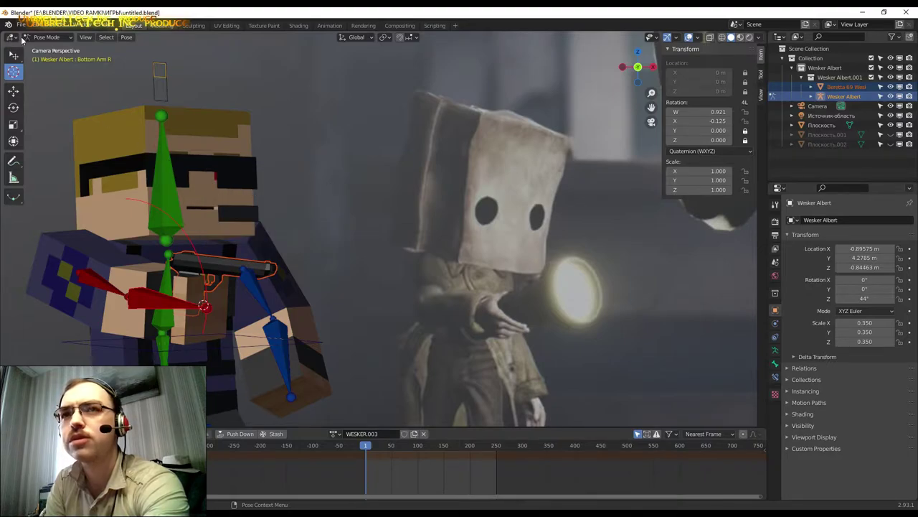
left_click(22, 39)
left_click(43, 47)
key("alt+p")
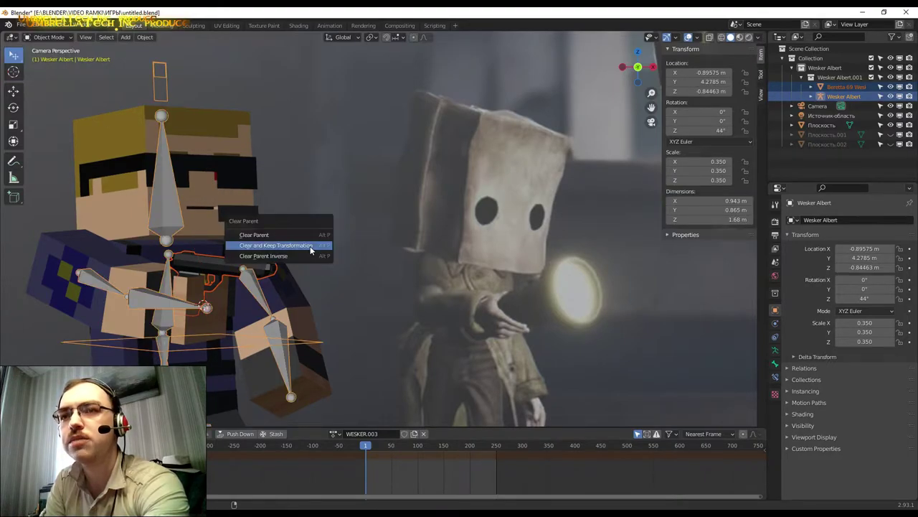
right_click(320, 173)
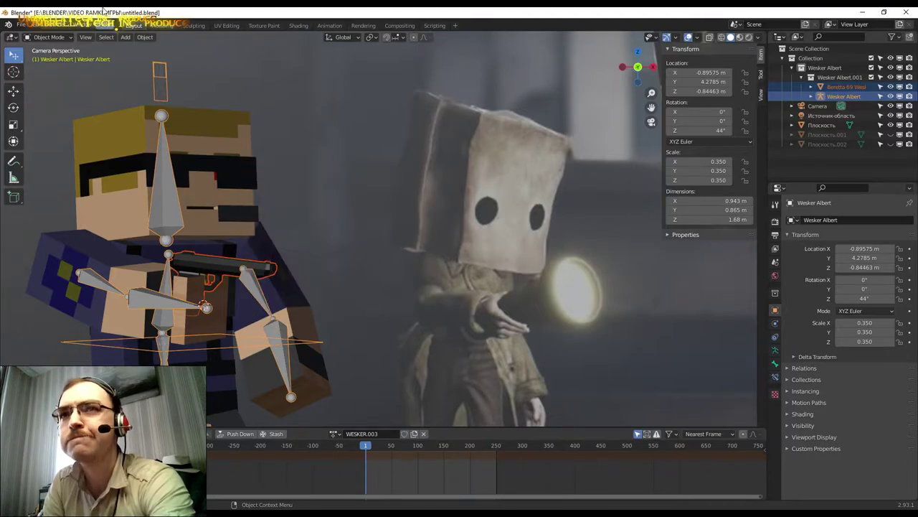
left_click(144, 38)
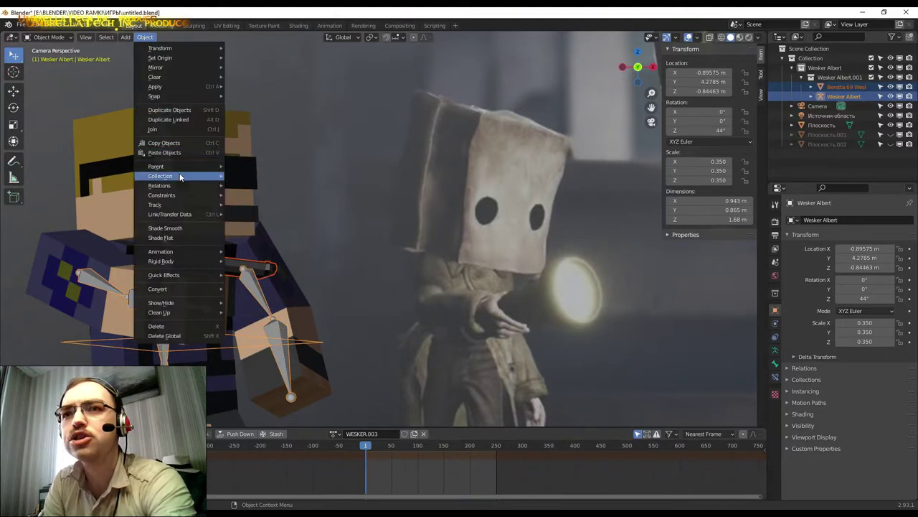
mouse_move(156, 166)
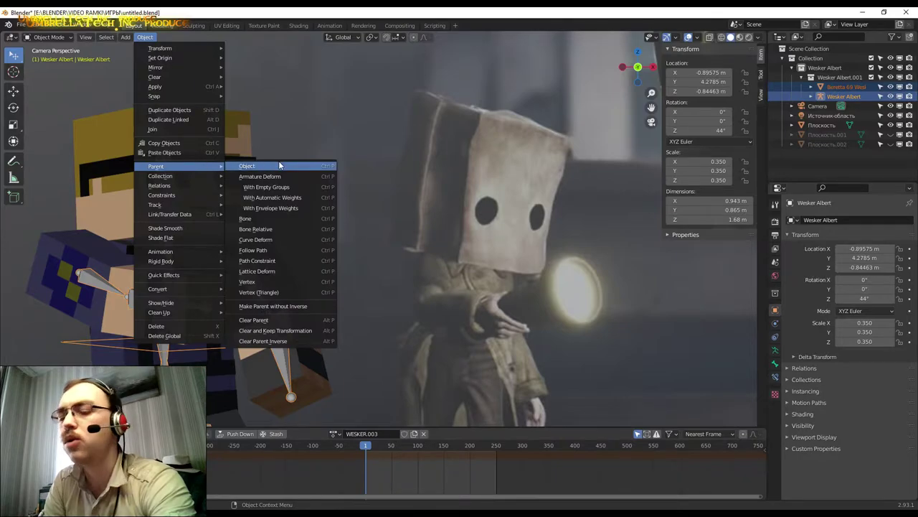
left_click(280, 166)
key("ctrl+p")
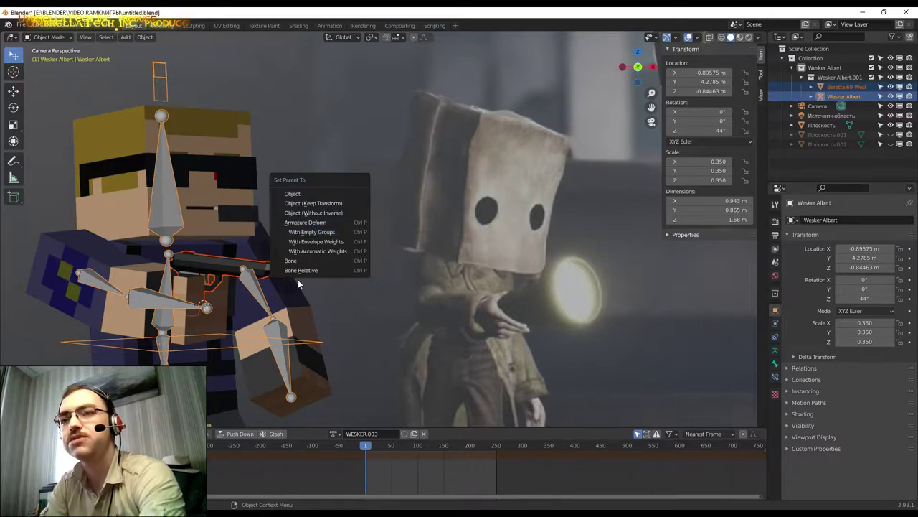
left_click(356, 271)
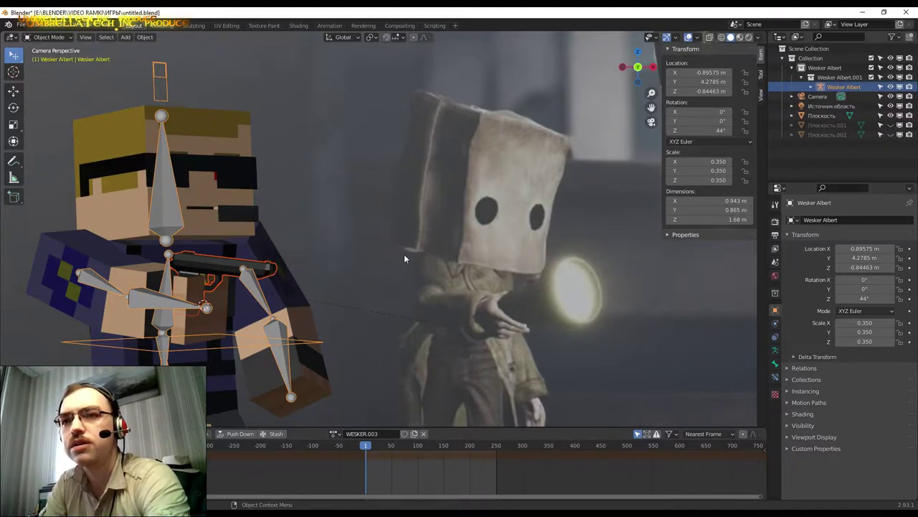
middle_click_drag(404, 258, 428, 277)
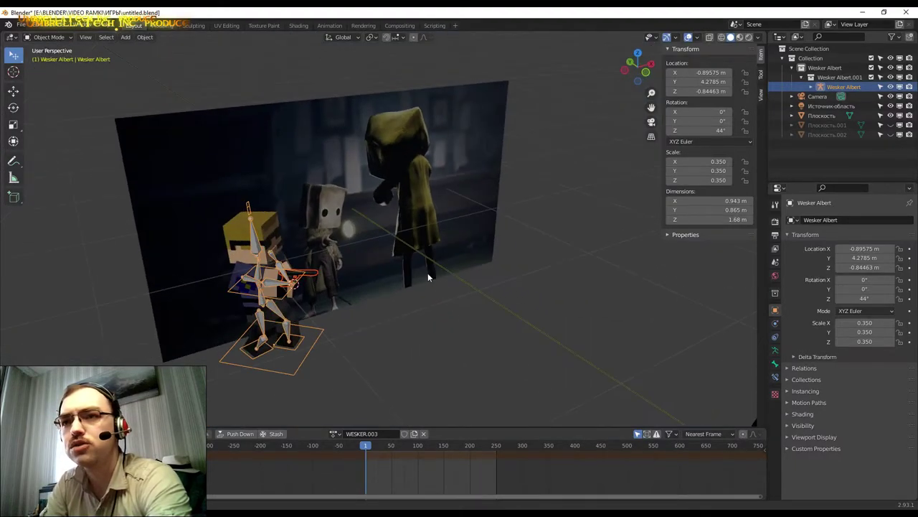
Put the Wesker Albert rig in Pose Mode and frame the arm holding the pistol.
scroll(428, 277, "up", 1)
scroll(349, 274, "up", 1)
scroll(349, 273, "up", 1)
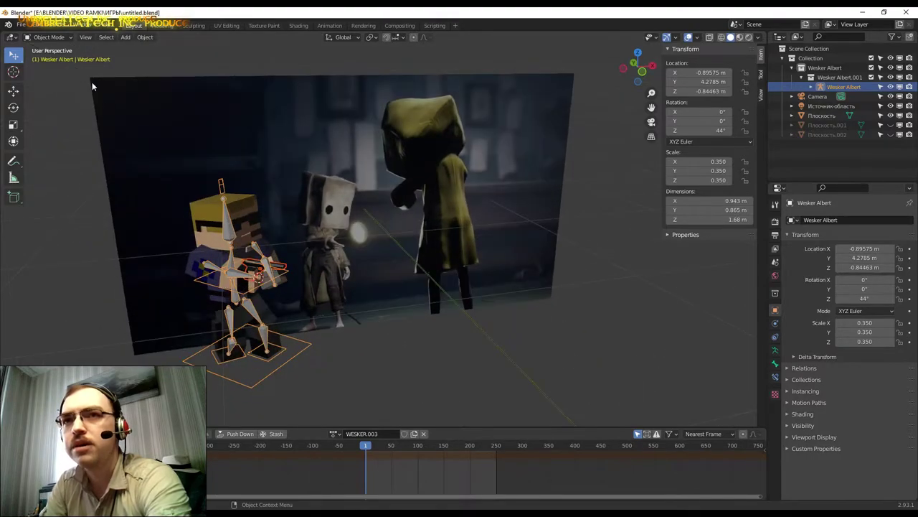
left_click(45, 38)
left_click(43, 49)
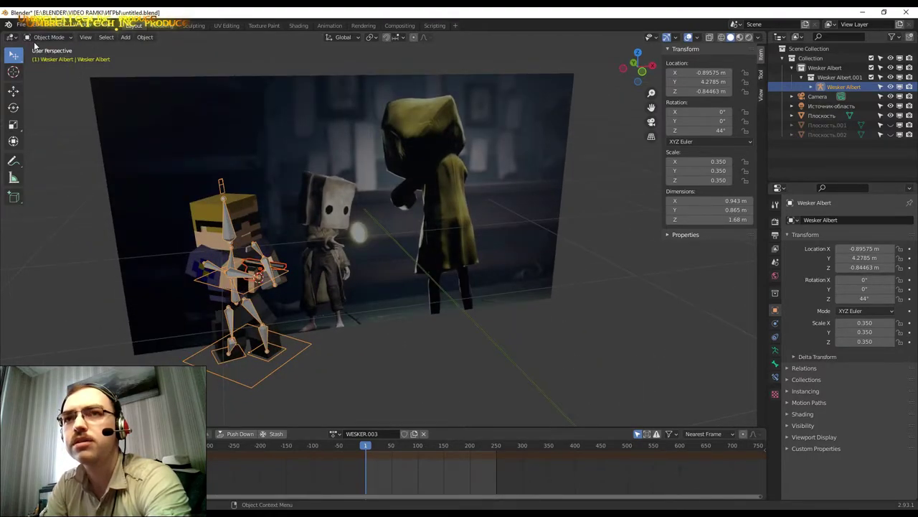
left_click(43, 38)
left_click(48, 72)
scroll(266, 265, "up", 3)
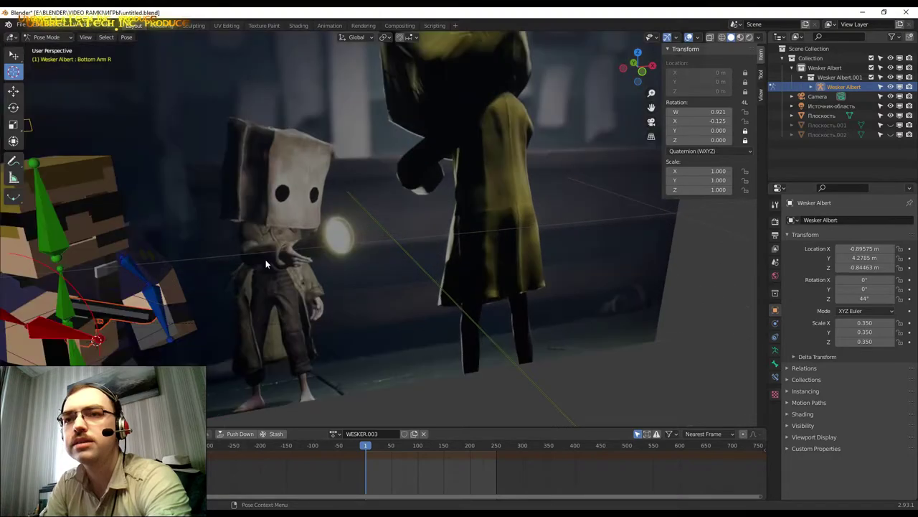
middle_click_drag(266, 264, 251, 168)
scroll(252, 168, "up", 2)
scroll(401, 161, "up", 2)
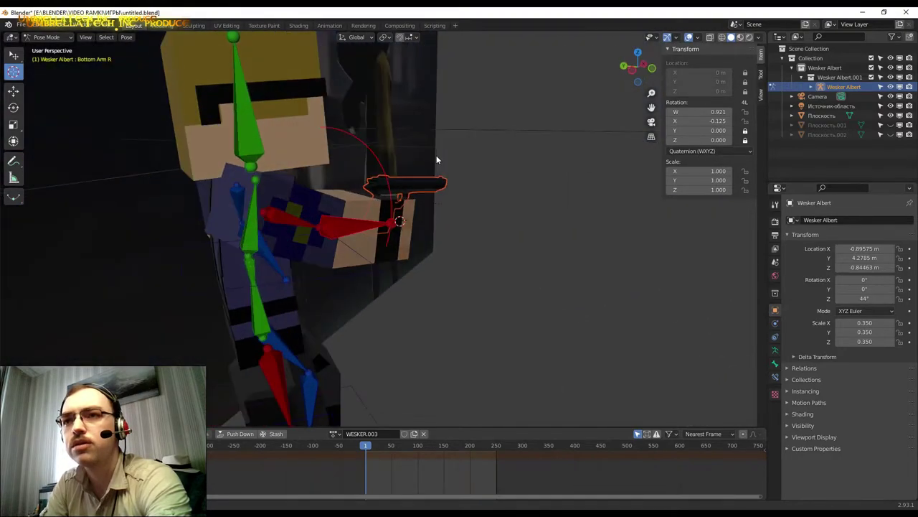
scroll(436, 155, "down", 5)
mouse_move(308, 152)
middle_mouse_down()
mouse_move(296, 171)
mouse_move(365, 148)
mouse_move(266, 164)
middle_mouse_up()
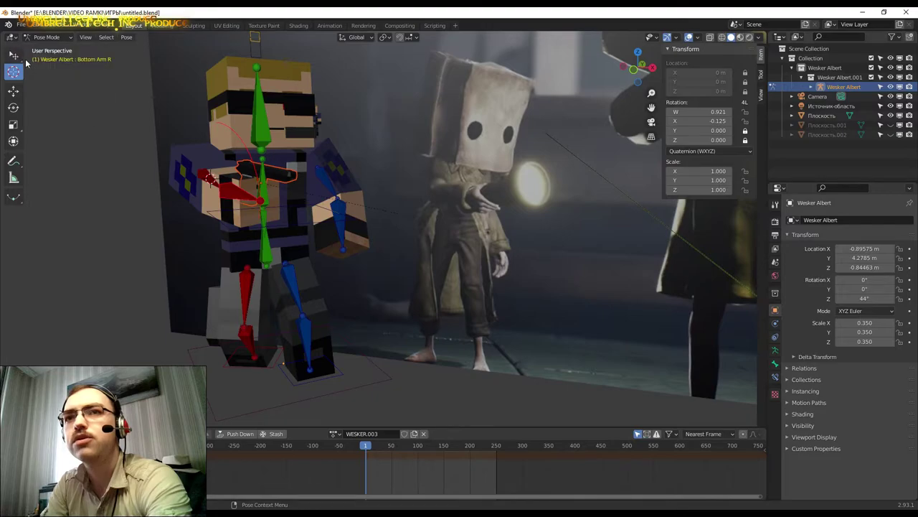
Rotate the Top Arm R bone around the vertical Z axis.
left_click(200, 174)
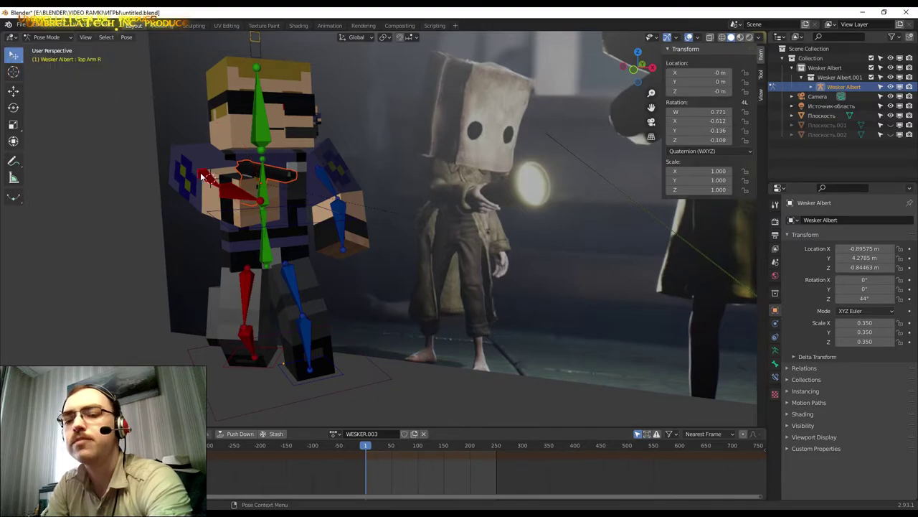
key("r")
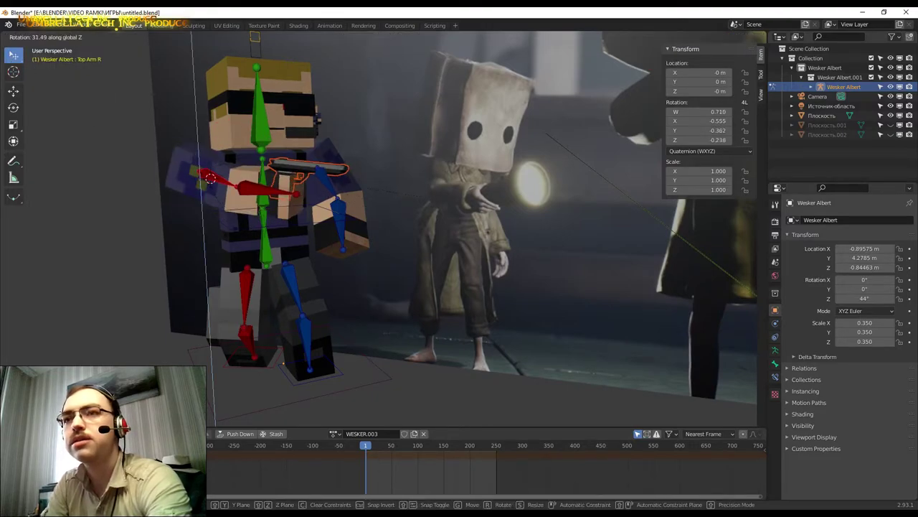
key("z")
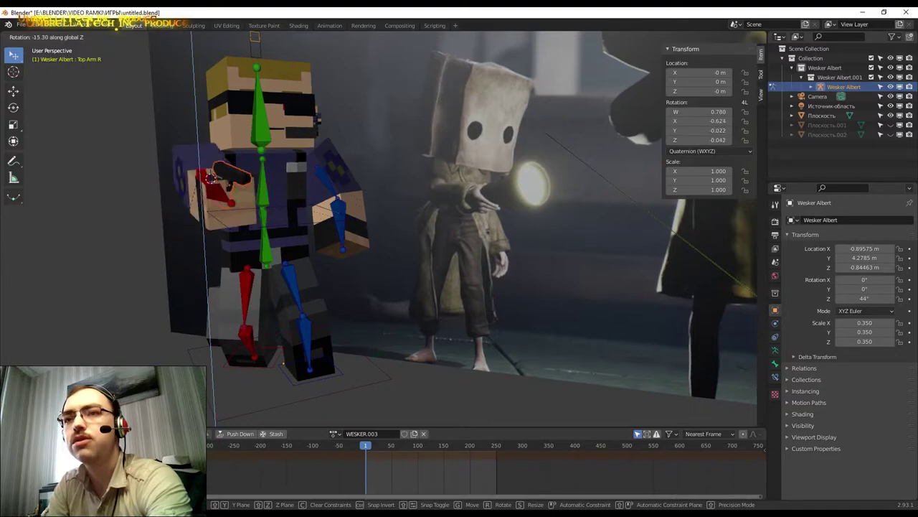
left_click(221, 243)
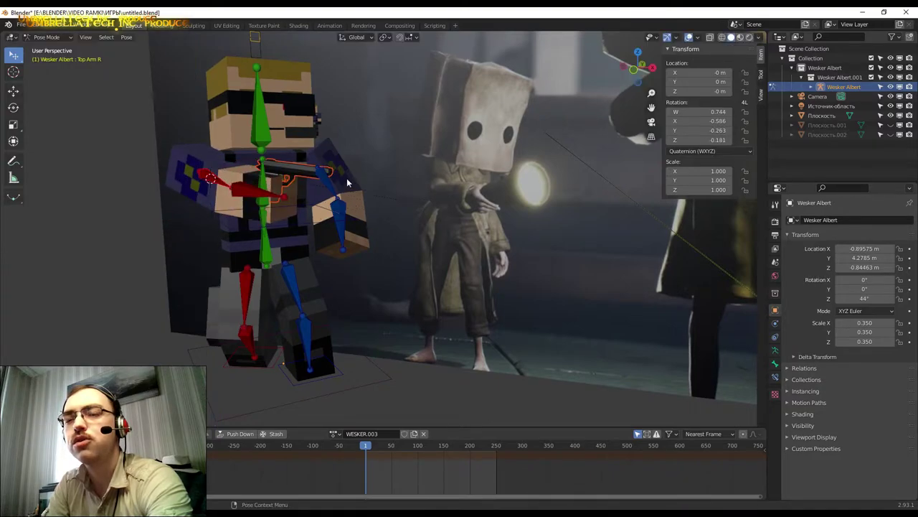
Rotate Bottom Arm R to W 0.870, X -0.310 and check the aim through the camera.
left_click(259, 196)
key("r")
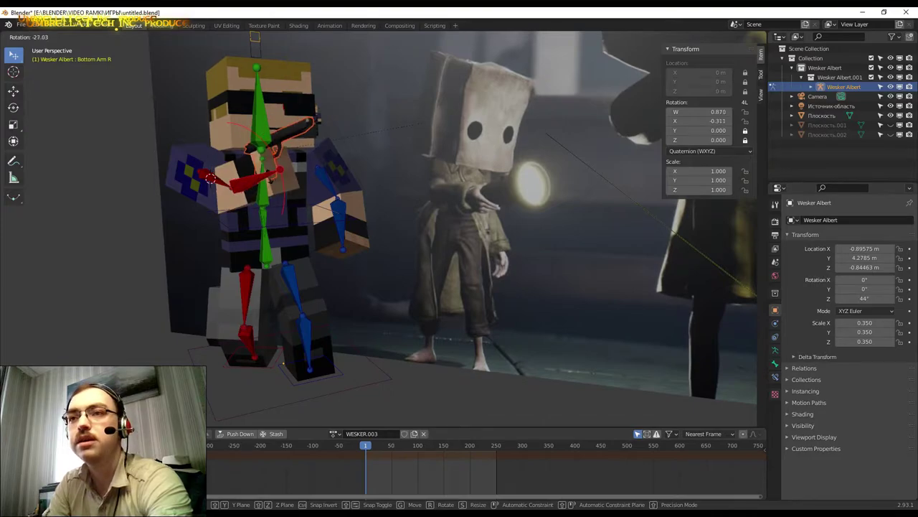
left_click(270, 181)
left_click(650, 122)
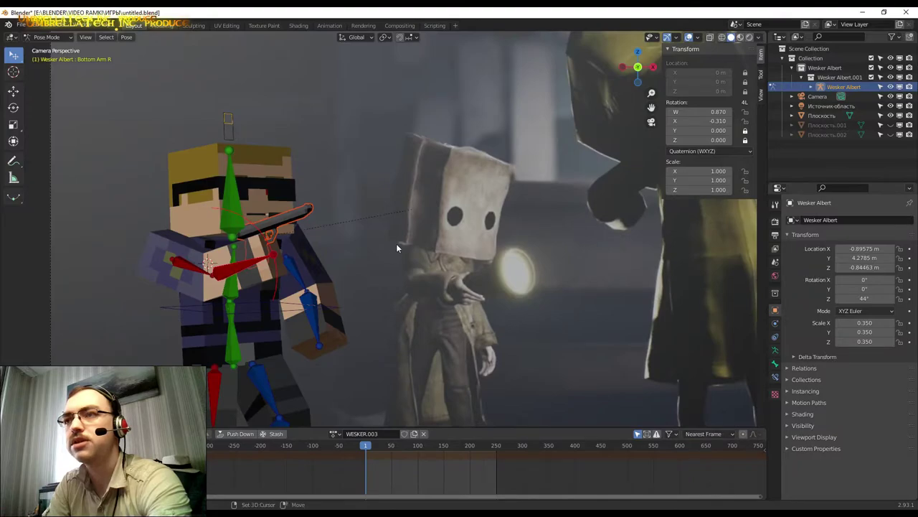
Through the scene camera, turn Wesker's head, then the whole rig, around Z toward the paper-bag child.
key("KP_0")
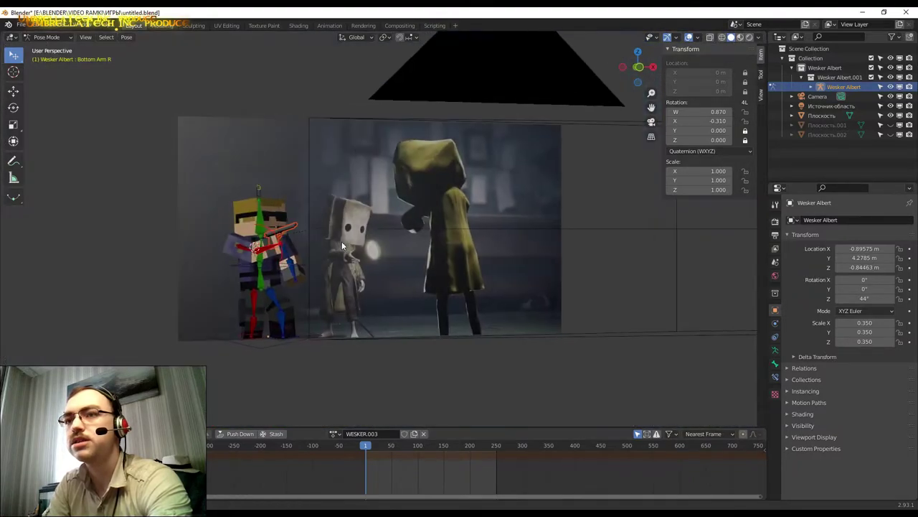
left_click(651, 123)
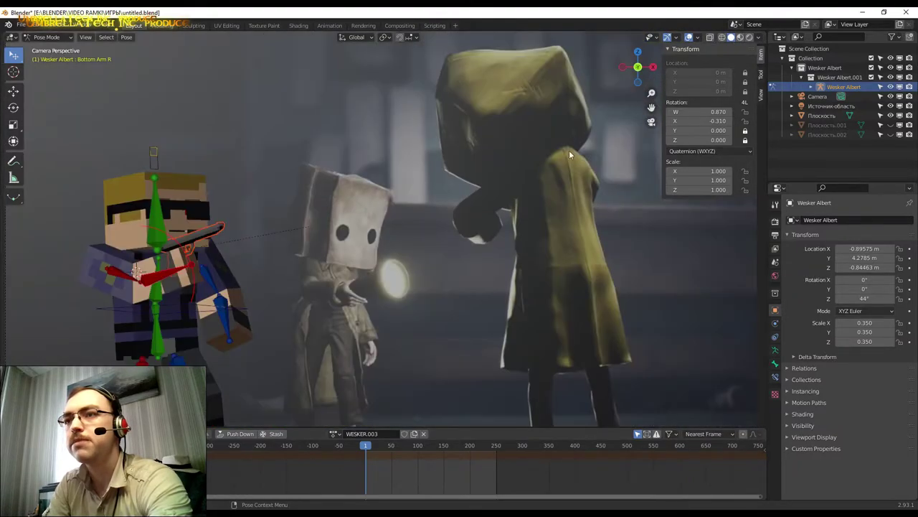
scroll(212, 275, "down", 2)
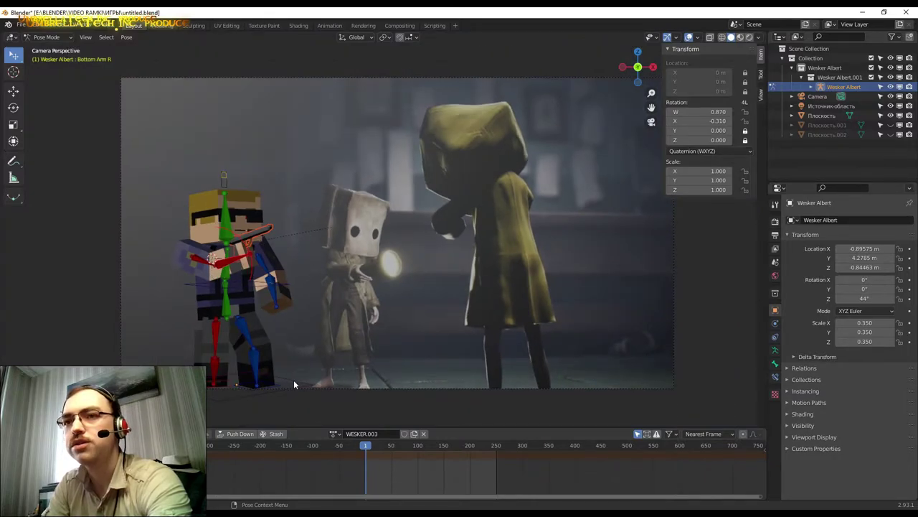
left_click(225, 211)
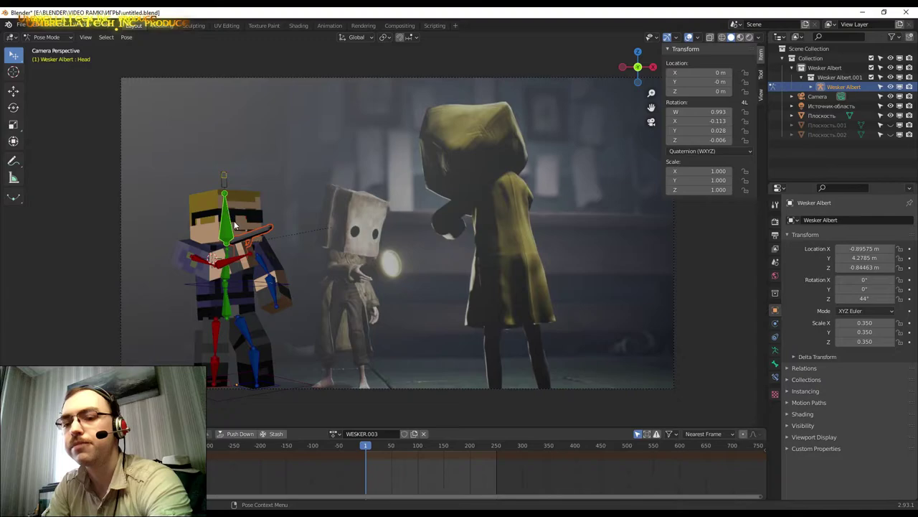
key("r")
key("z")
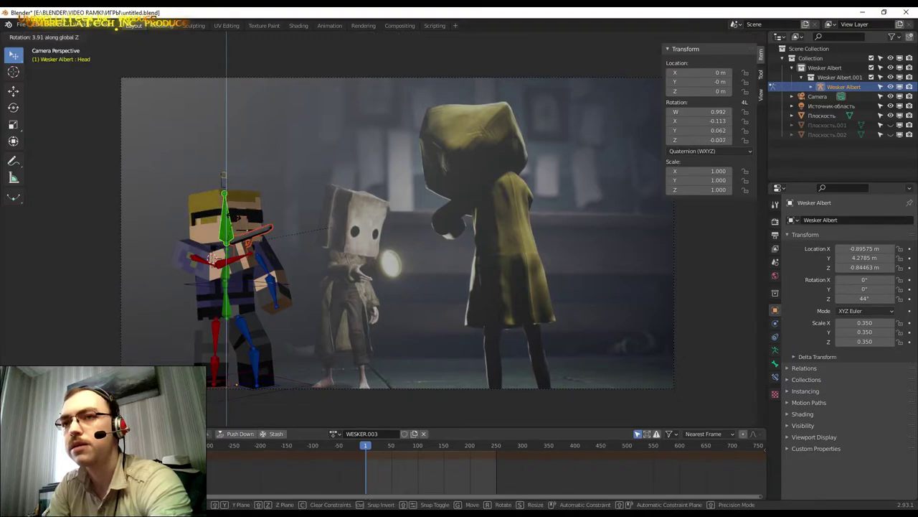
left_click(233, 224)
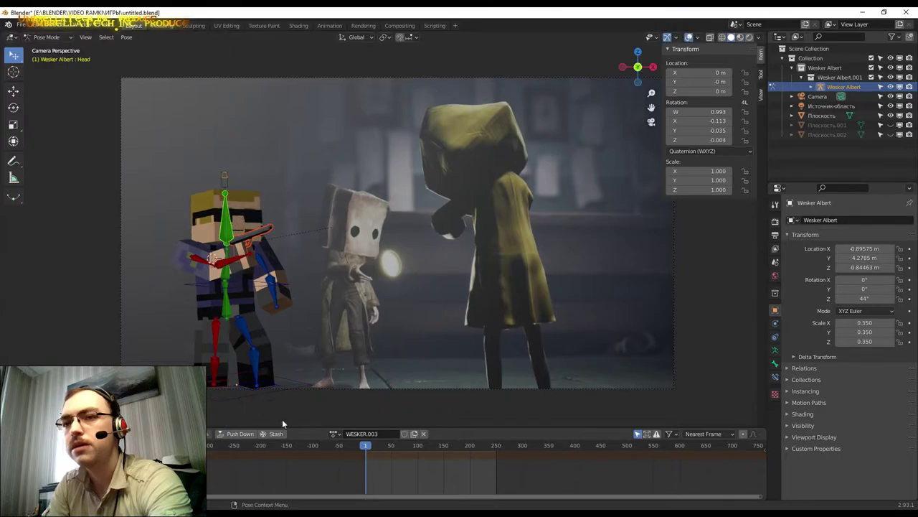
left_click(298, 387)
key("r")
key("z")
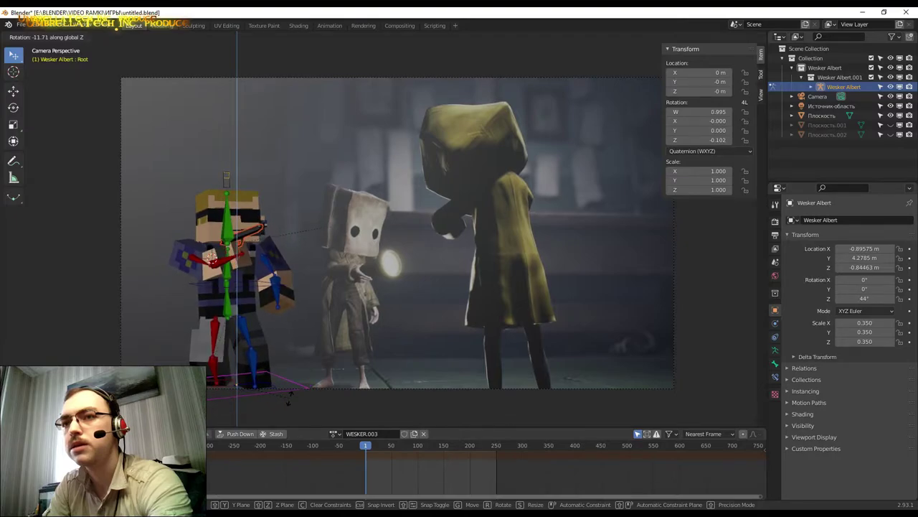
left_click(288, 397)
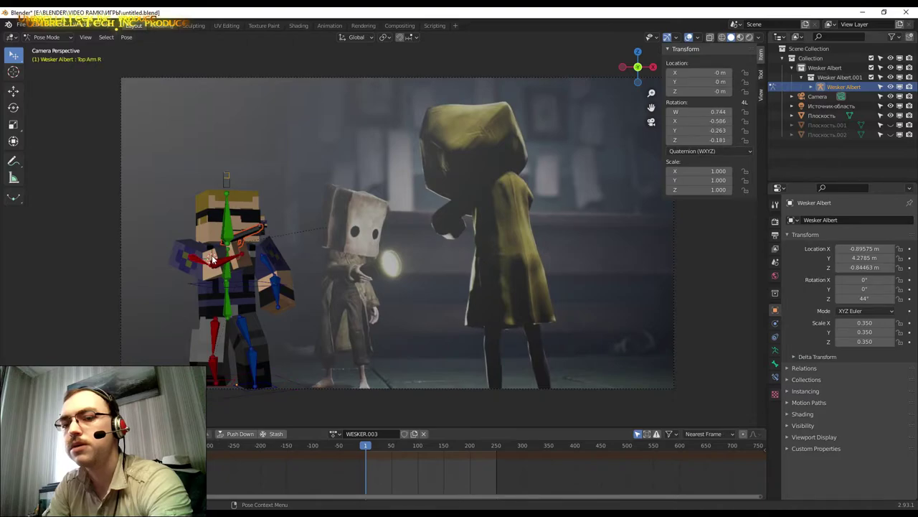
Re-angle the right upper arm around Z and tilt the right forearm around X.
key("r")
key("z")
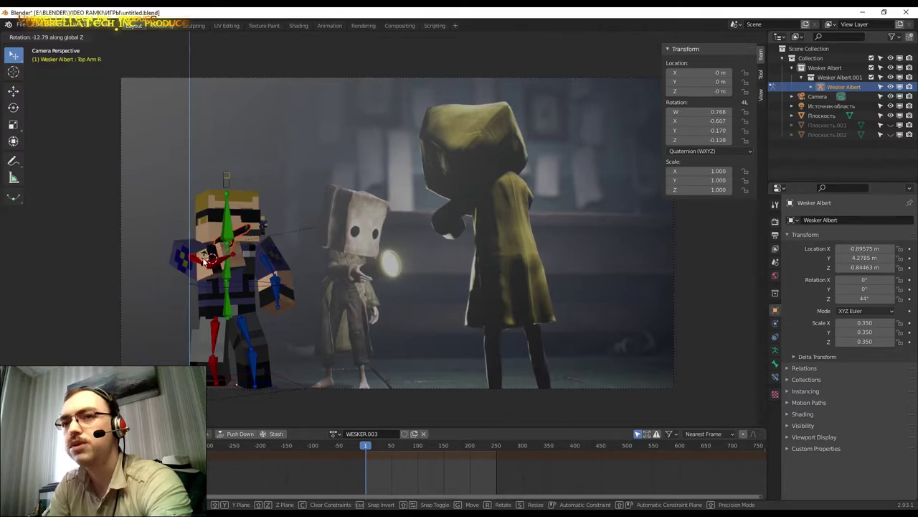
left_click(260, 280)
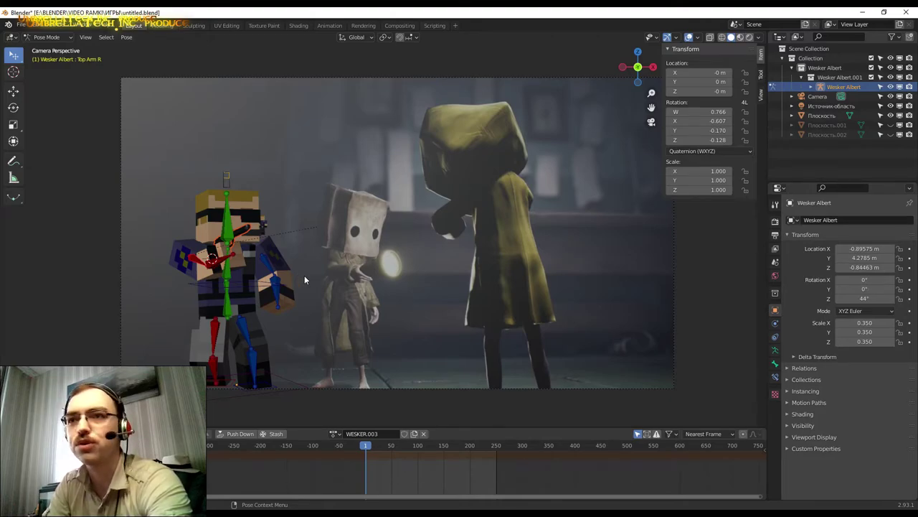
left_click(231, 257)
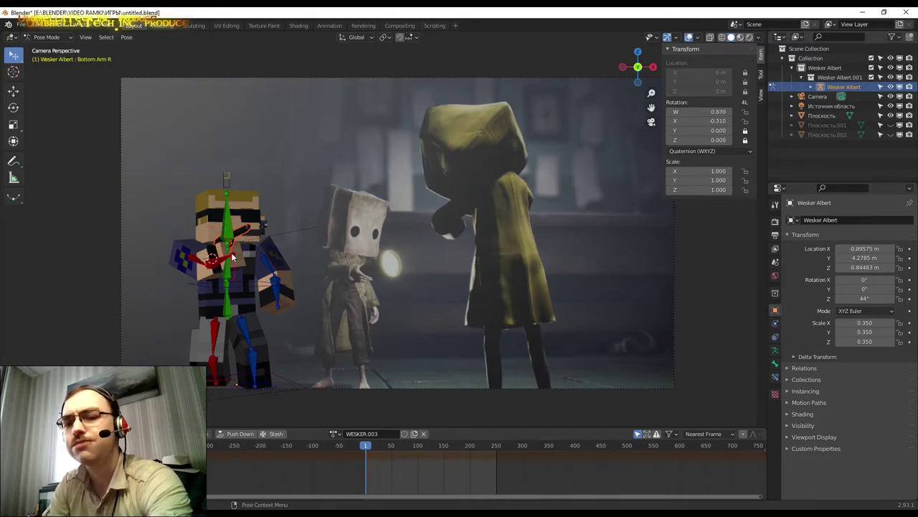
key("r")
key("z")
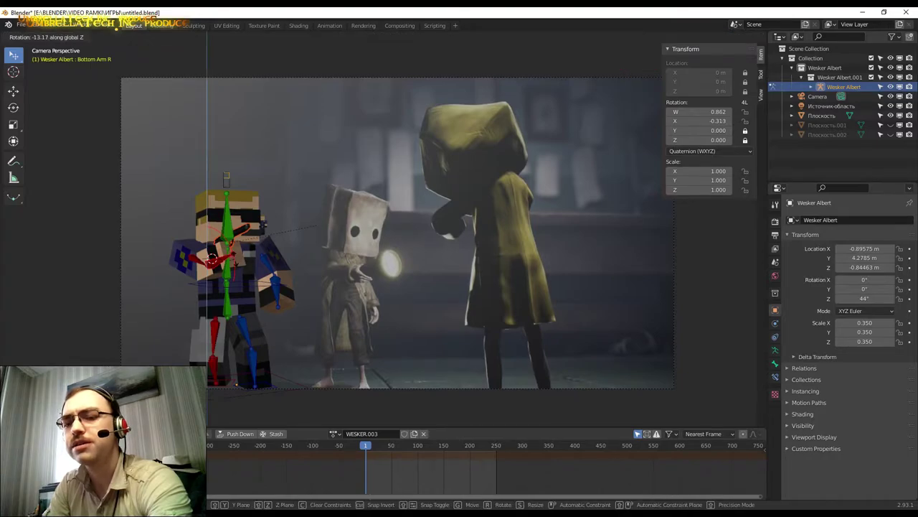
key("x")
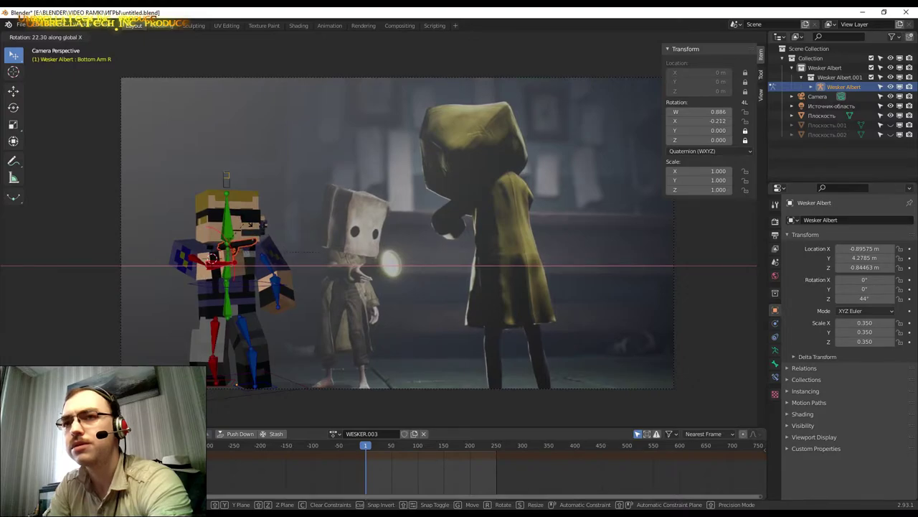
left_click(245, 228)
Twist the torso bone around Z toward the child.
left_click(230, 271)
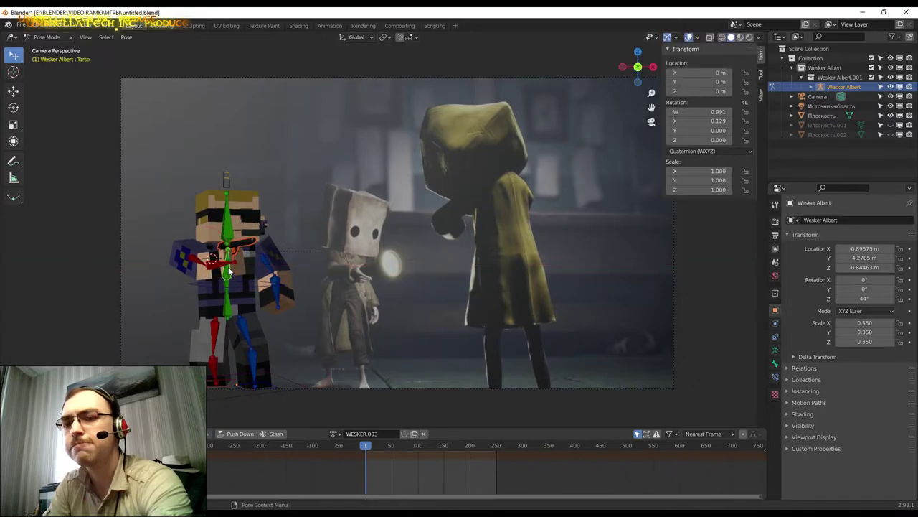
key("r")
key("z")
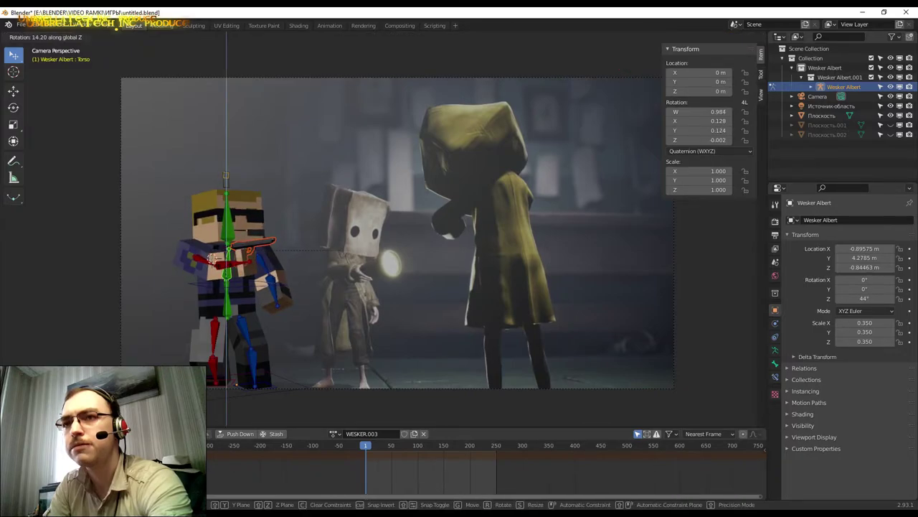
left_click(227, 268)
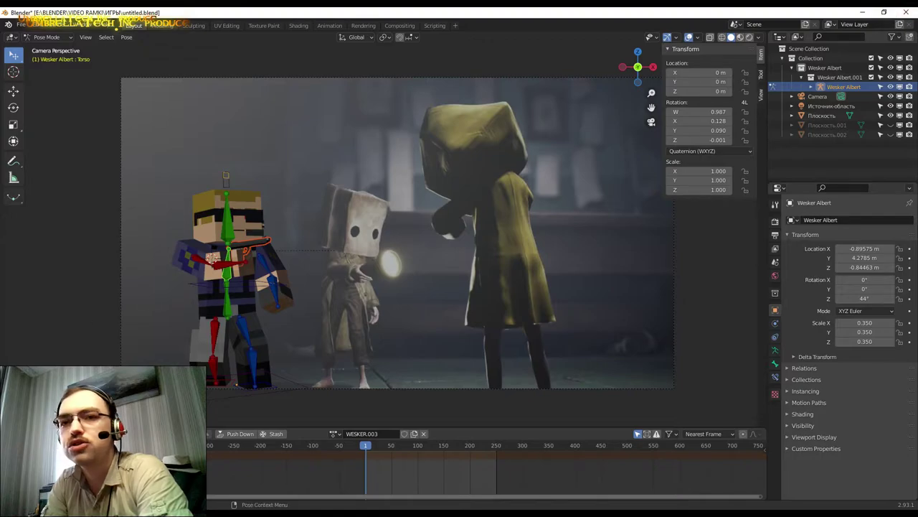
Turn the bottom timeline into the Shader Editor, select the Плоскость backdrop, and return to Object Mode in camera view.
left_click(13, 434)
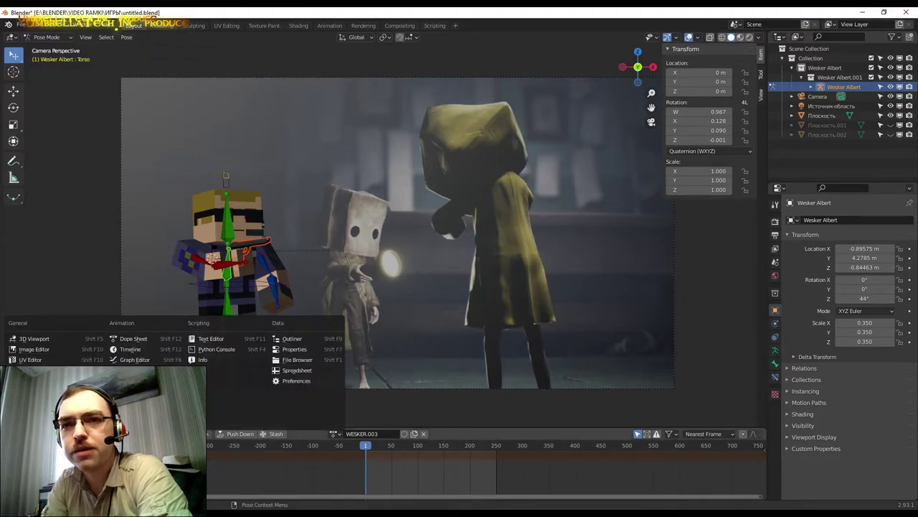
left_click(34, 370)
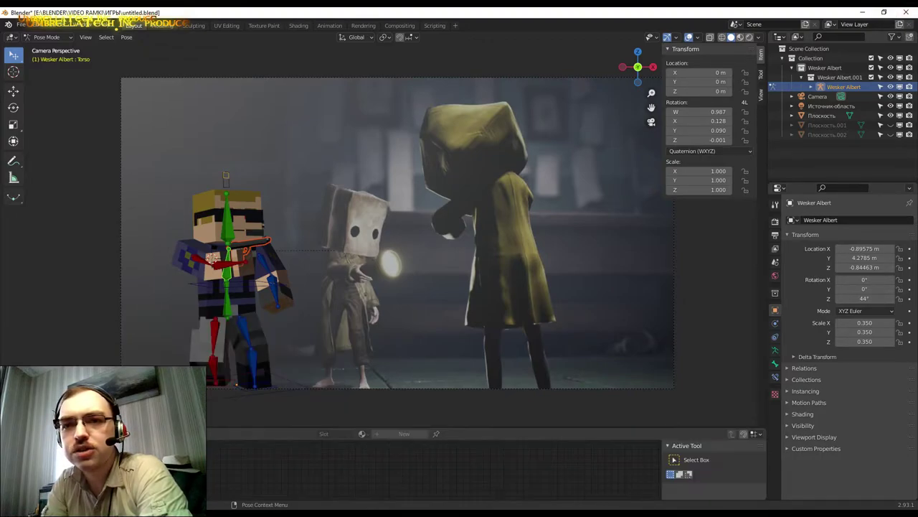
left_click(817, 115)
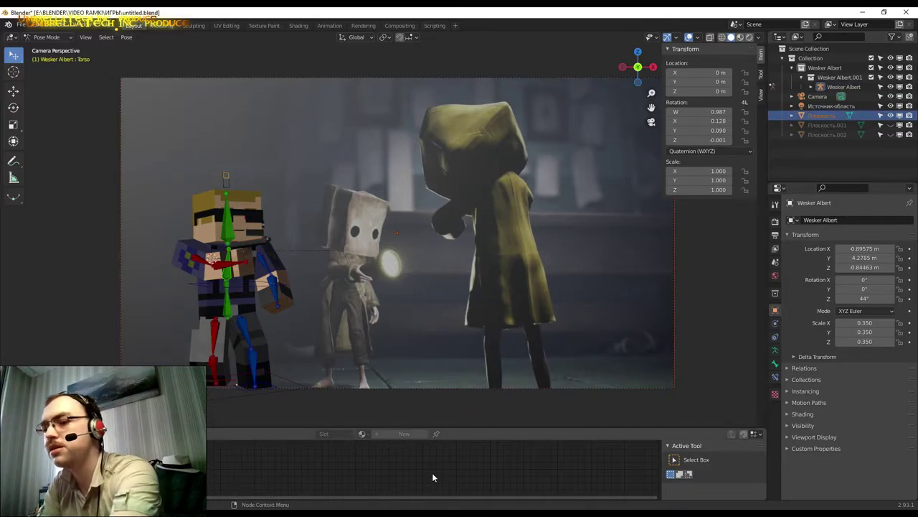
middle_click_drag(376, 258, 375, 257)
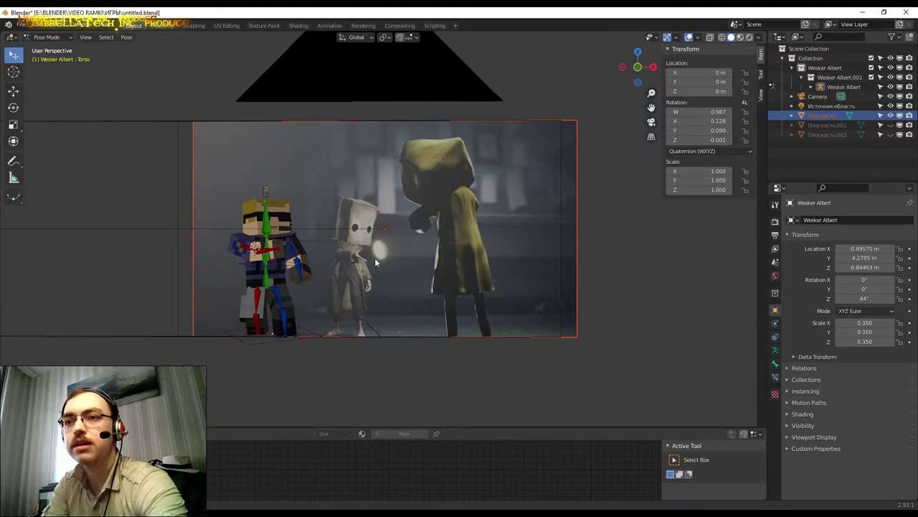
left_click(651, 122)
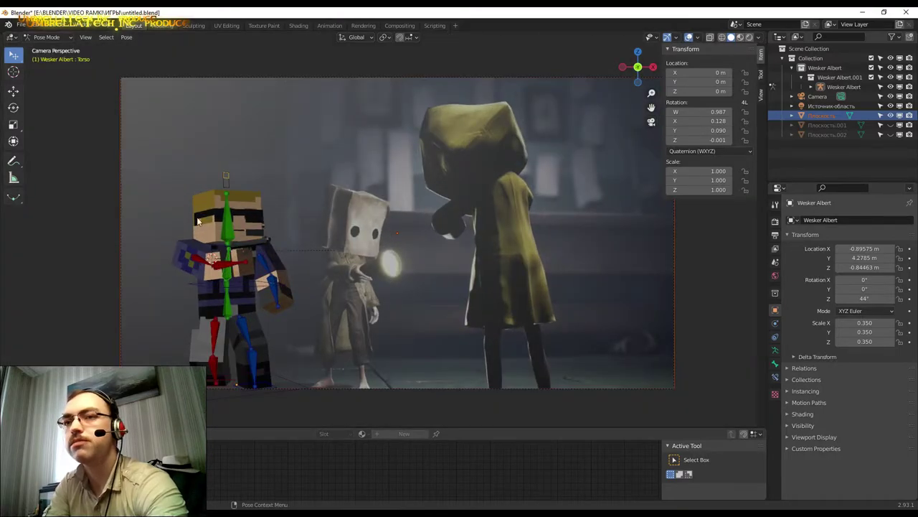
left_click(49, 37)
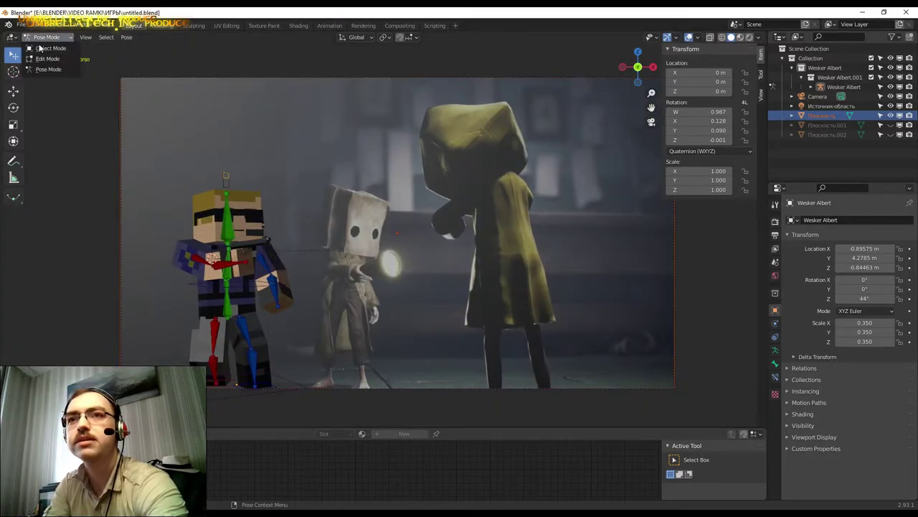
left_click(43, 46)
In the Outliner, hide the Wesker Albert armature and the Источник-область light, keeping the camera visible.
left_click(890, 115)
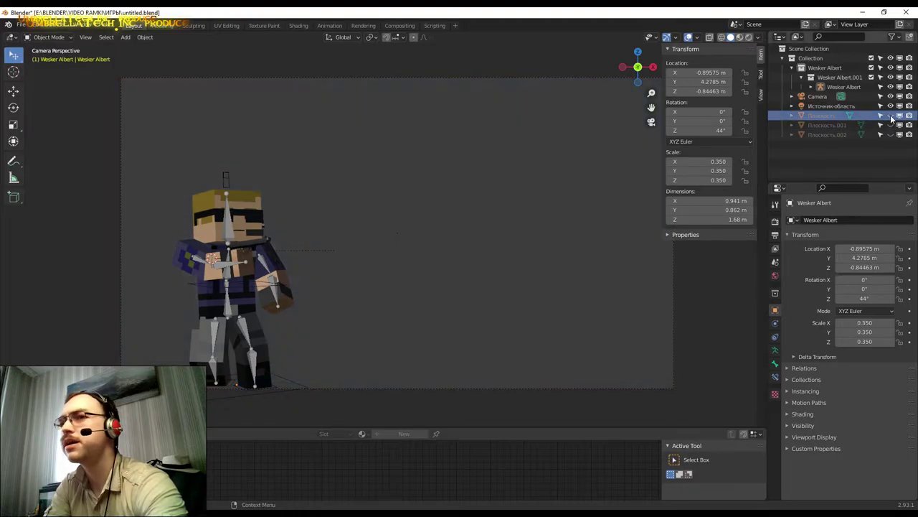
left_click(890, 116)
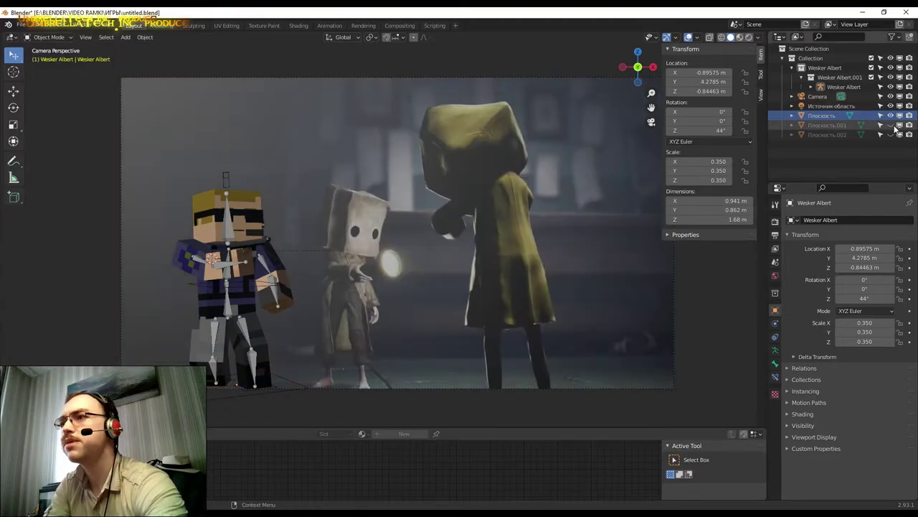
left_click(891, 86)
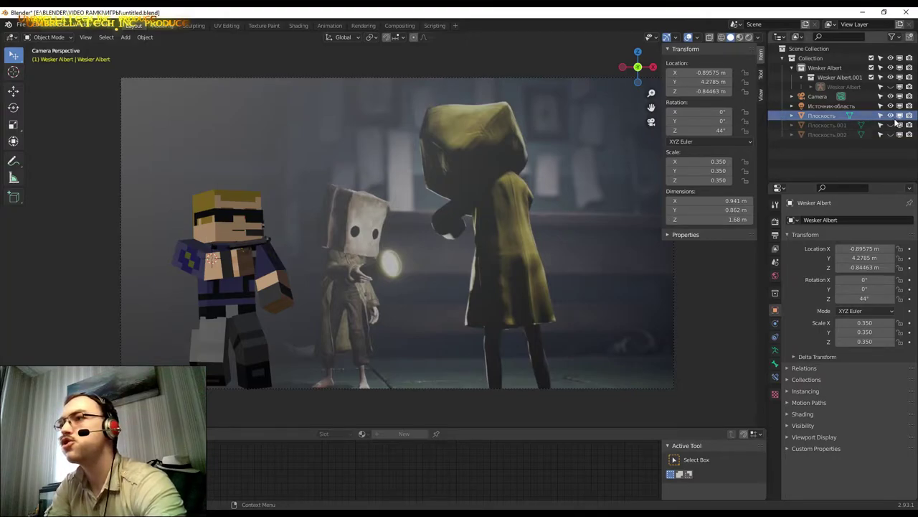
left_click(890, 96)
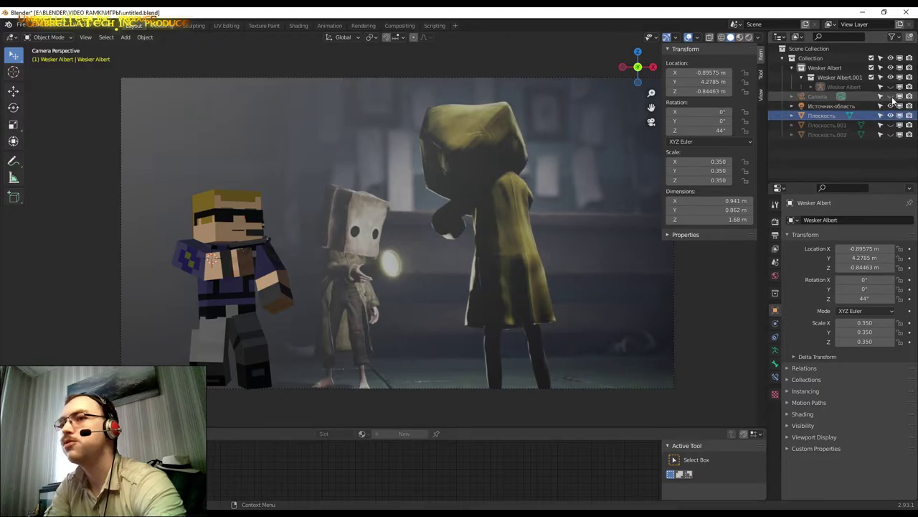
left_click(891, 96)
left_click(890, 115)
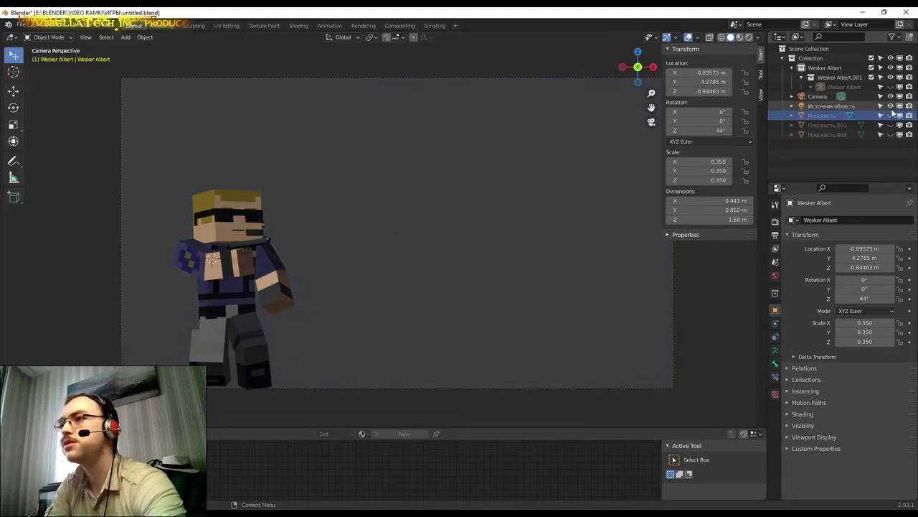
left_click(890, 106)
left_click(890, 115)
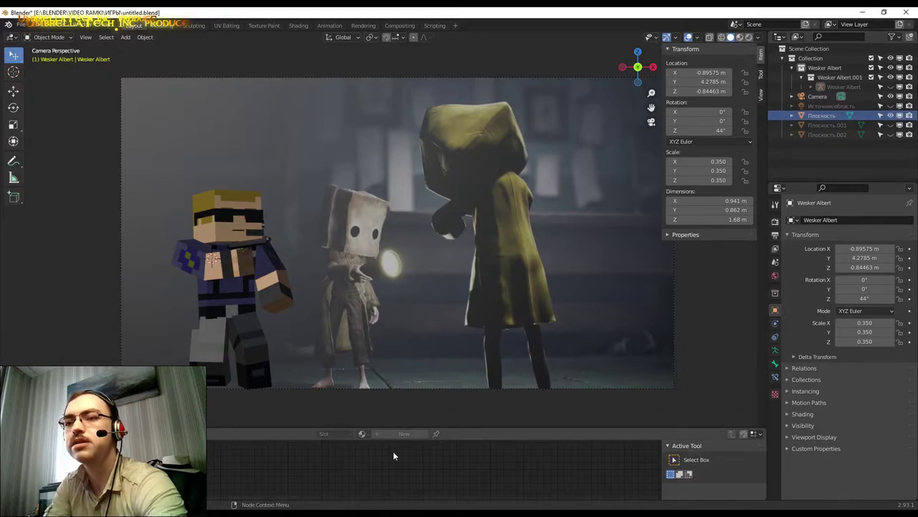
Enlarge the Shader Editor and frame the Плоскость material's Mix Shader and Material Output nodes.
left_click_drag(498, 428, 546, 248)
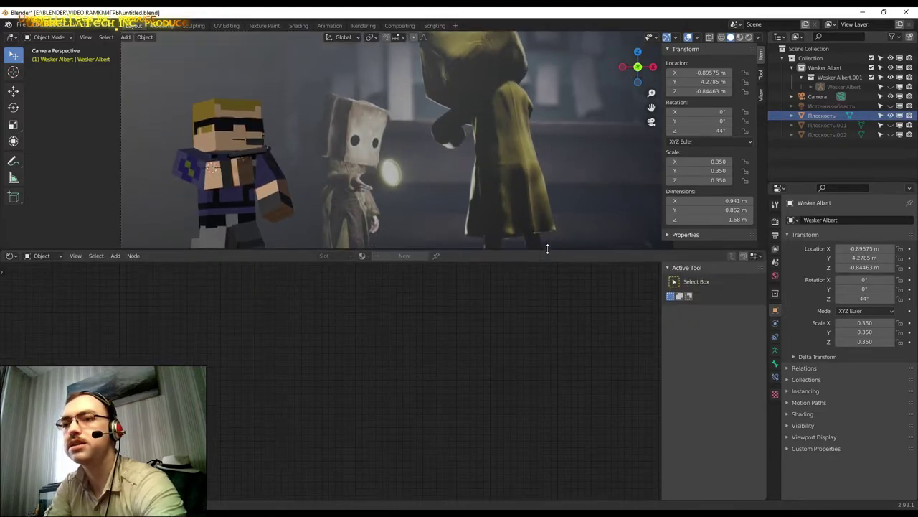
middle_click_drag(356, 454, 375, 335)
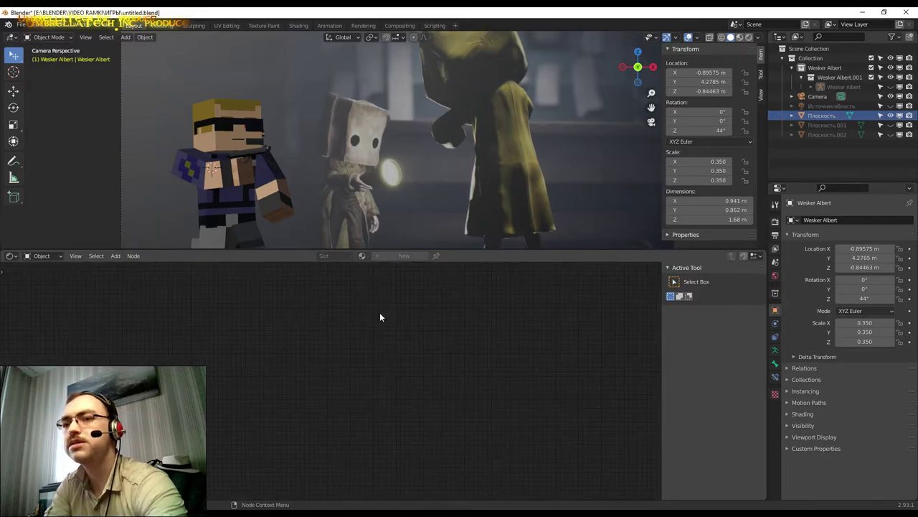
left_click(825, 115)
scroll(345, 358, "up", 3)
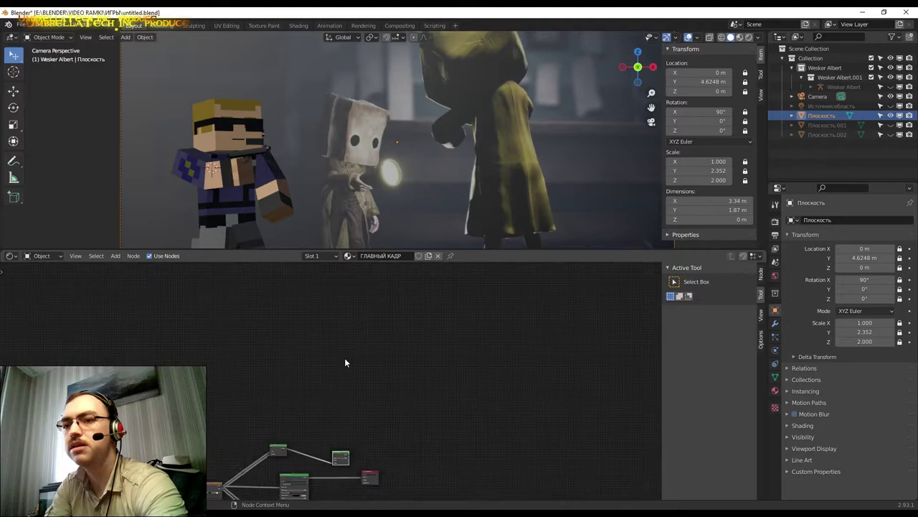
scroll(412, 465, "up", 2)
mouse_move(413, 465)
middle_mouse_down()
mouse_move(237, 310)
mouse_move(305, 338)
middle_mouse_up()
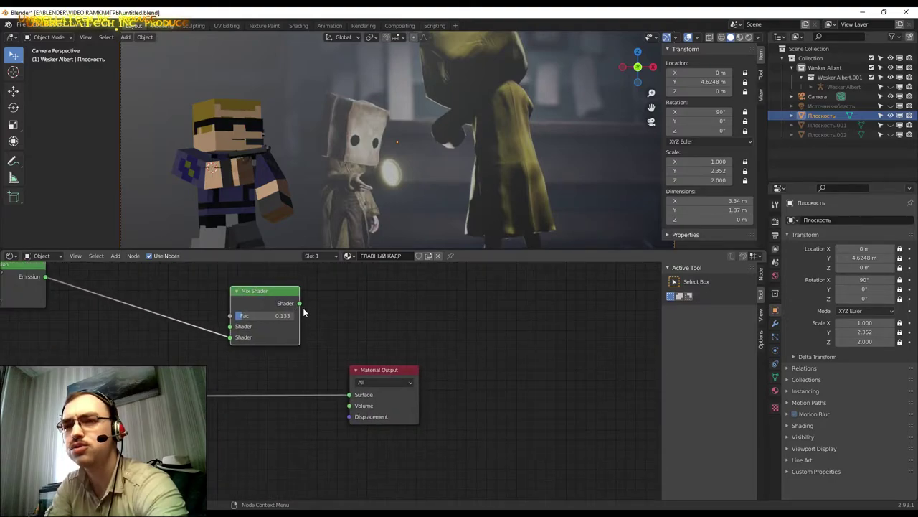
Plug the incoming shader into the Mix Shader and its output into Material Output Surface.
left_click_drag(267, 323, 287, 355)
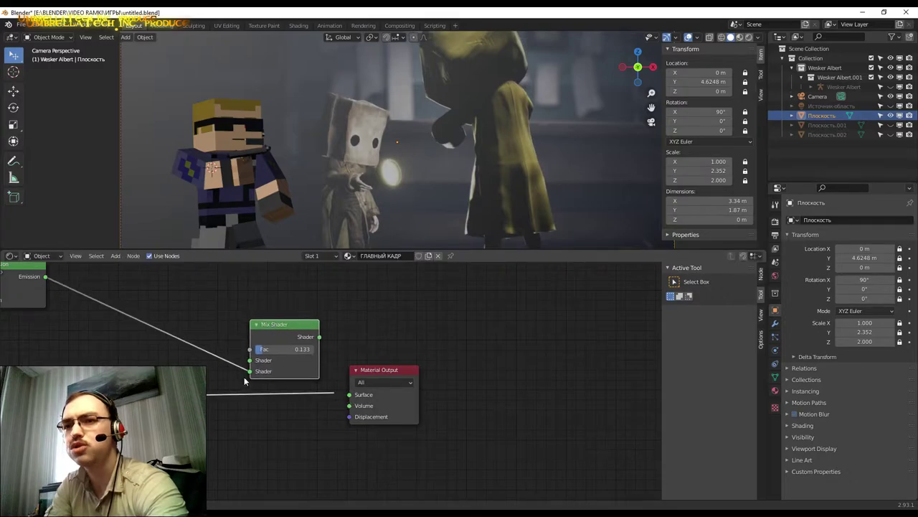
mouse_move(334, 396)
left_mouse_down()
mouse_move(244, 379)
mouse_move(251, 361)
left_mouse_up()
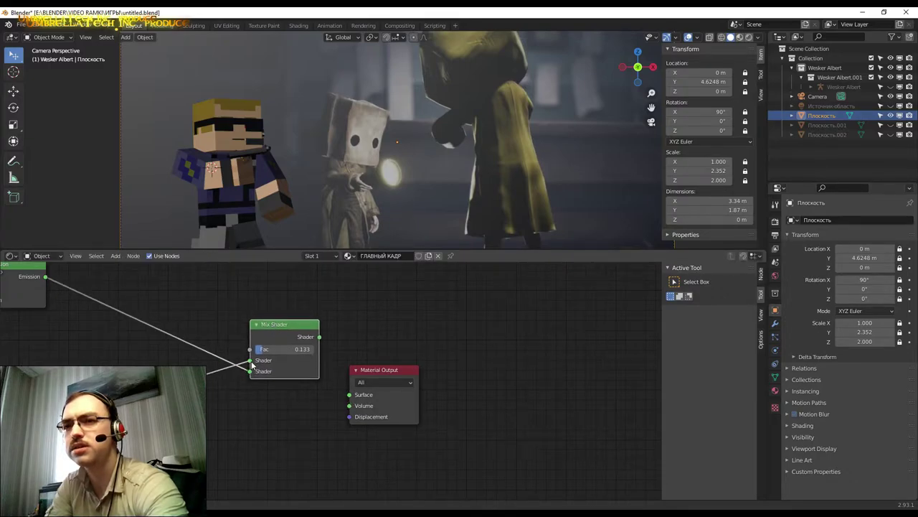
left_click_drag(320, 337, 349, 395)
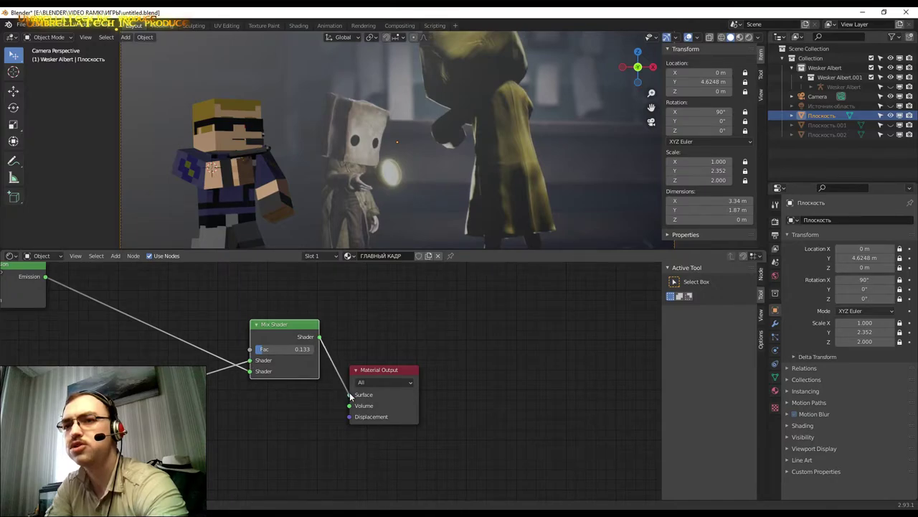
mouse_move(390, 371)
left_mouse_down()
mouse_move(453, 316)
mouse_move(445, 314)
left_mouse_up()
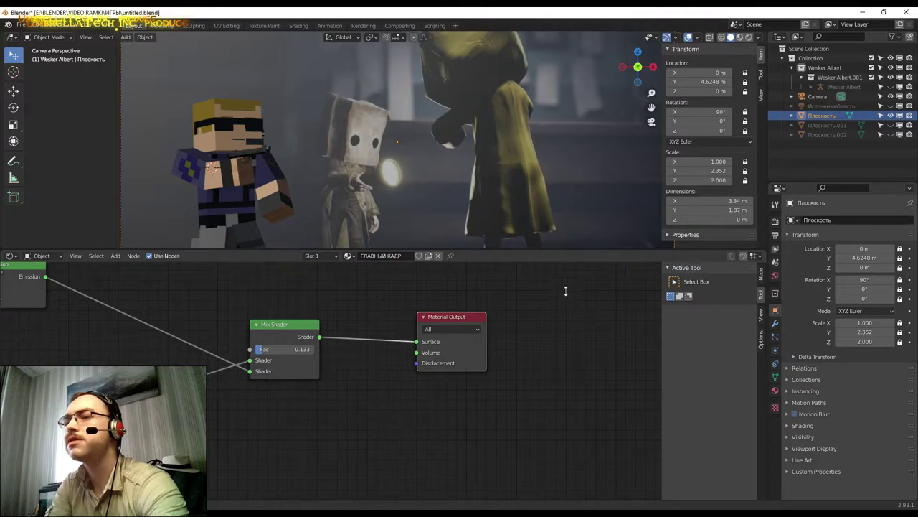
left_click_drag(563, 249, 564, 396)
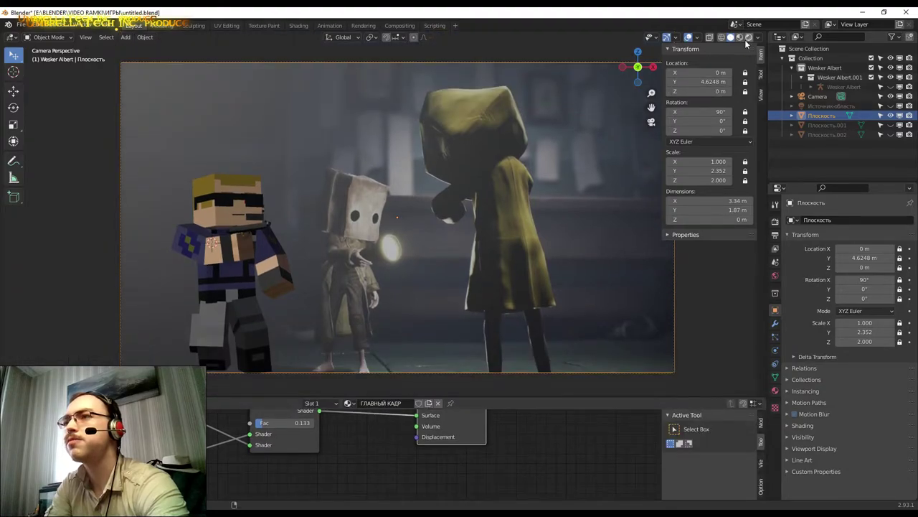
left_click(749, 37)
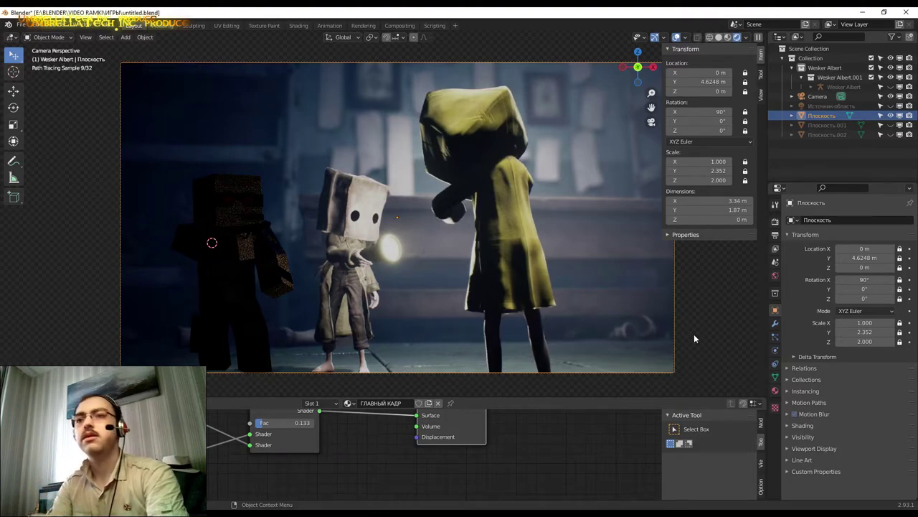
key("z")
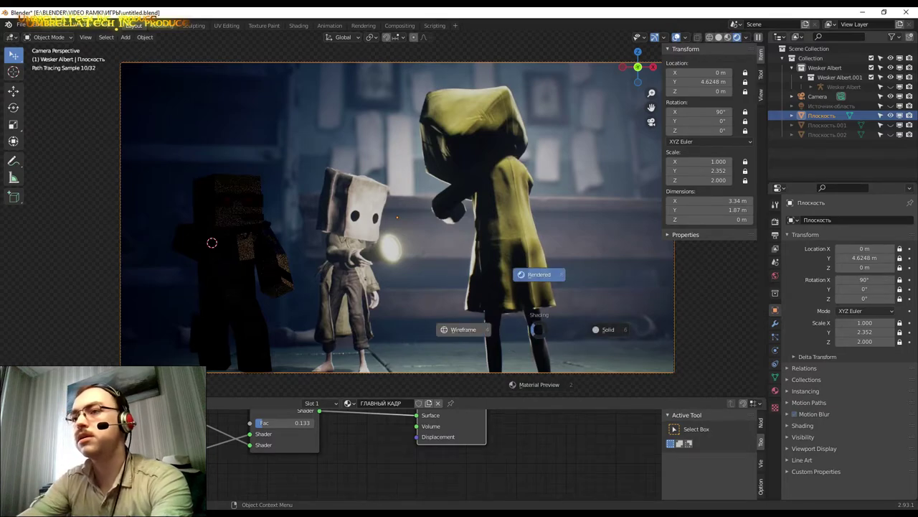
key("2")
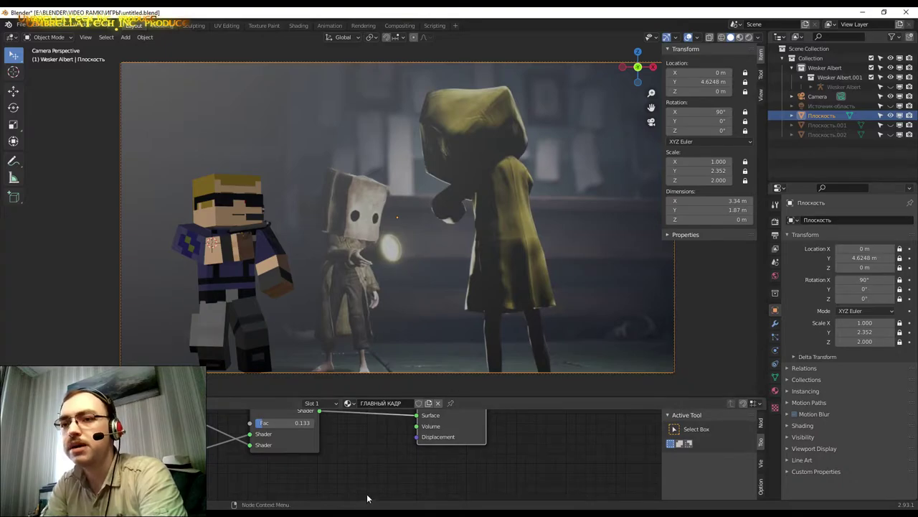
Unhide the Источник-область area light and enlarge the node editor to frame the material nodes.
scroll(371, 446, "down", 4)
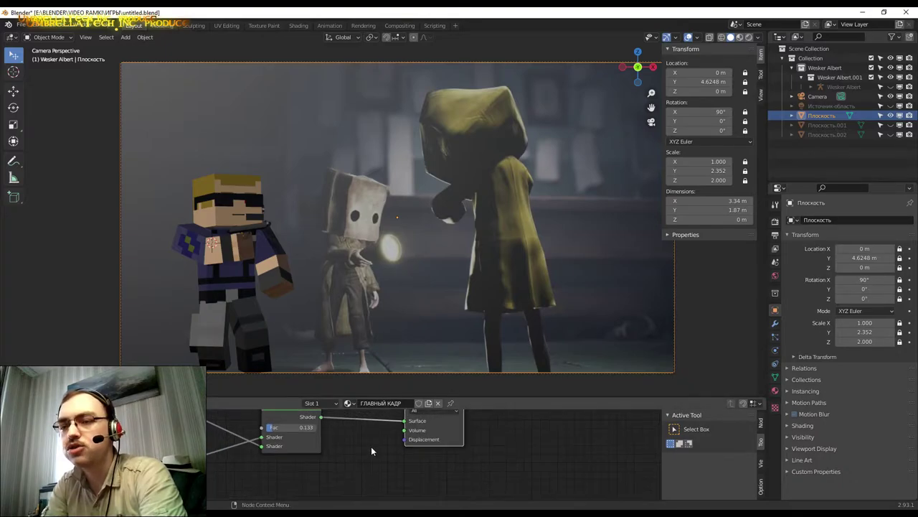
left_click(891, 106)
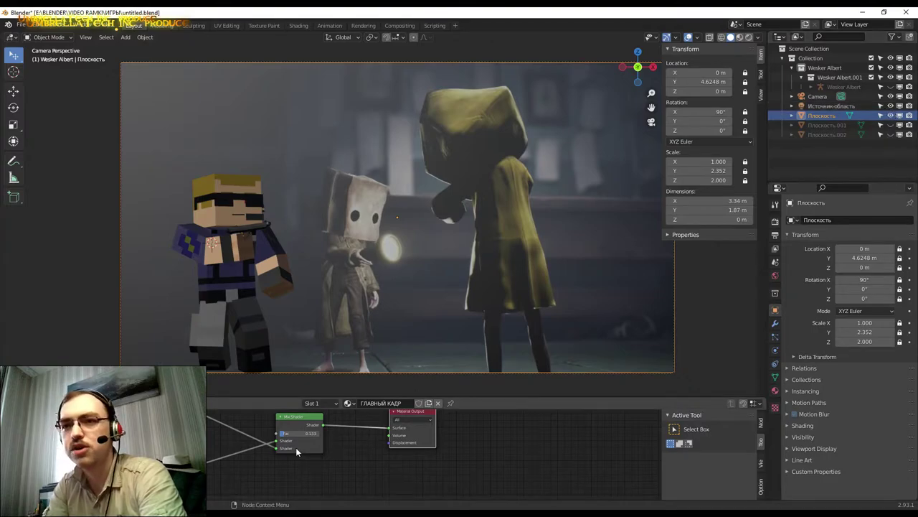
scroll(383, 490, "down", 2)
middle_click_drag(358, 470, 379, 474)
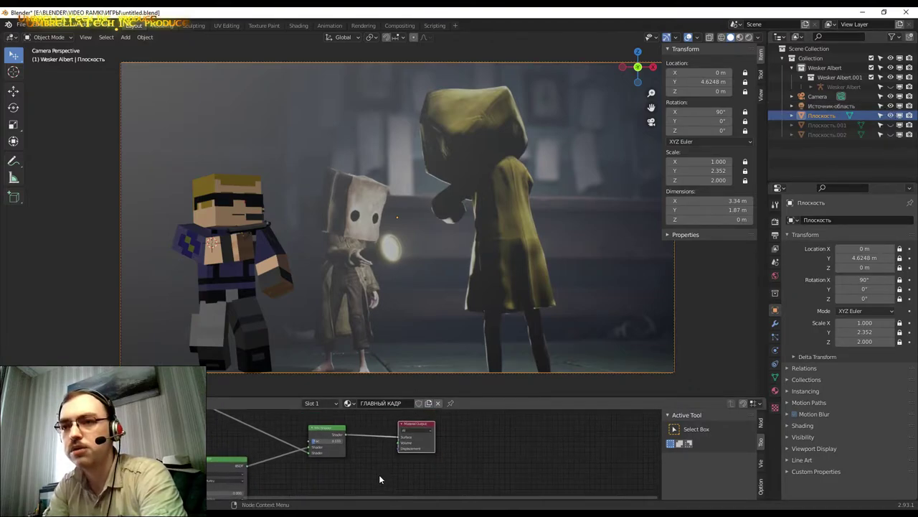
left_click_drag(455, 395, 430, 308)
scroll(368, 412, "up", 2)
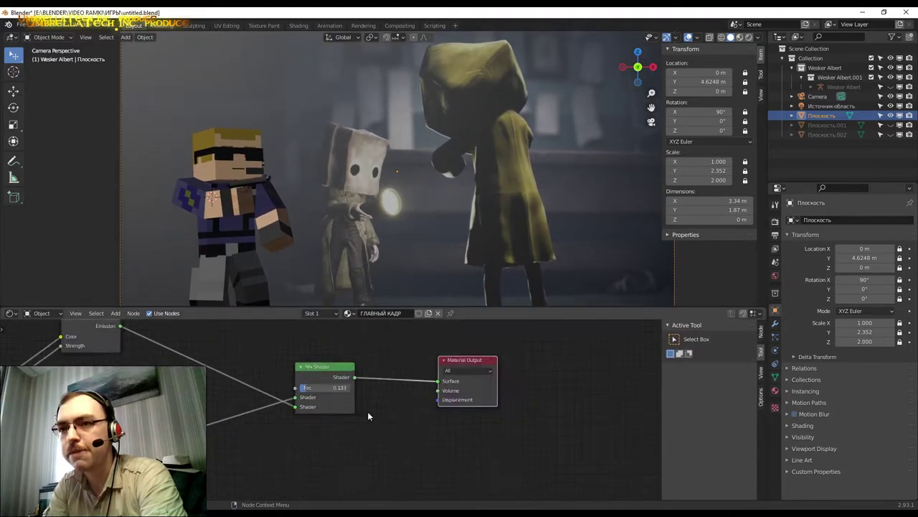
scroll(368, 411, "up", 1)
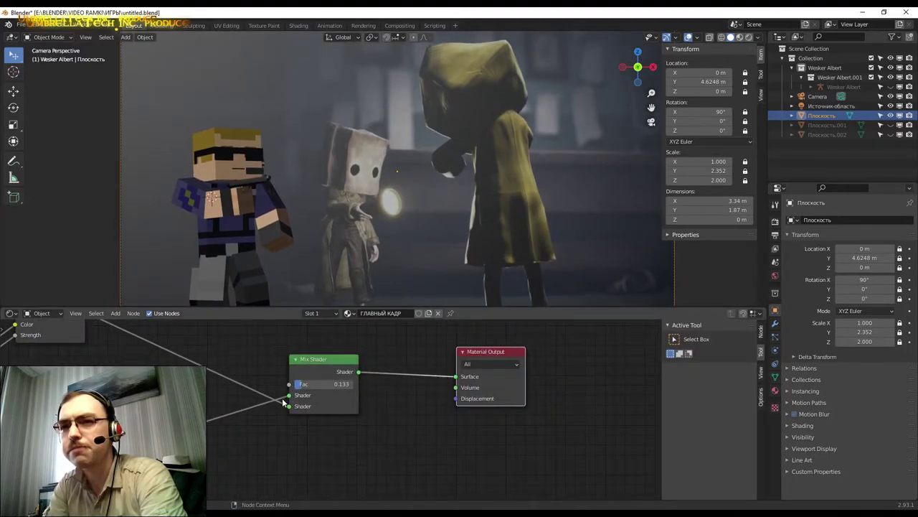
Connect the Mix Shader's second shader directly to Material Output Surface and preview in Rendered shading.
mouse_move(284, 403)
left_mouse_down()
mouse_move(459, 385)
mouse_move(456, 376)
left_mouse_up()
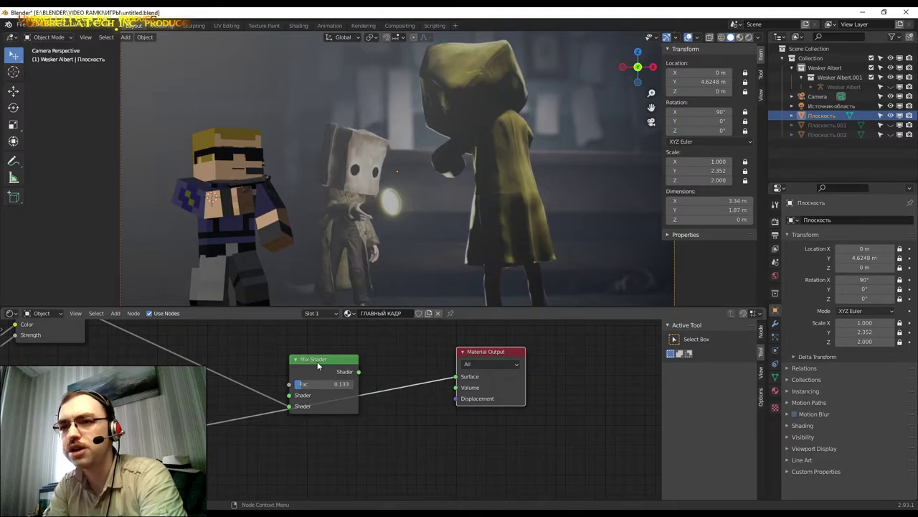
left_click_drag(317, 360, 248, 337)
left_click_drag(481, 352, 404, 411)
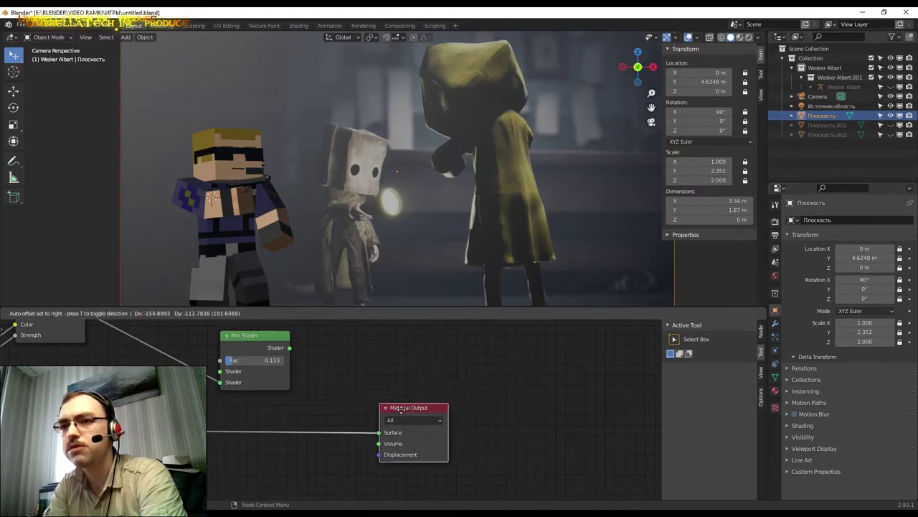
scroll(460, 366, "down", 1)
scroll(429, 220, "down", 2)
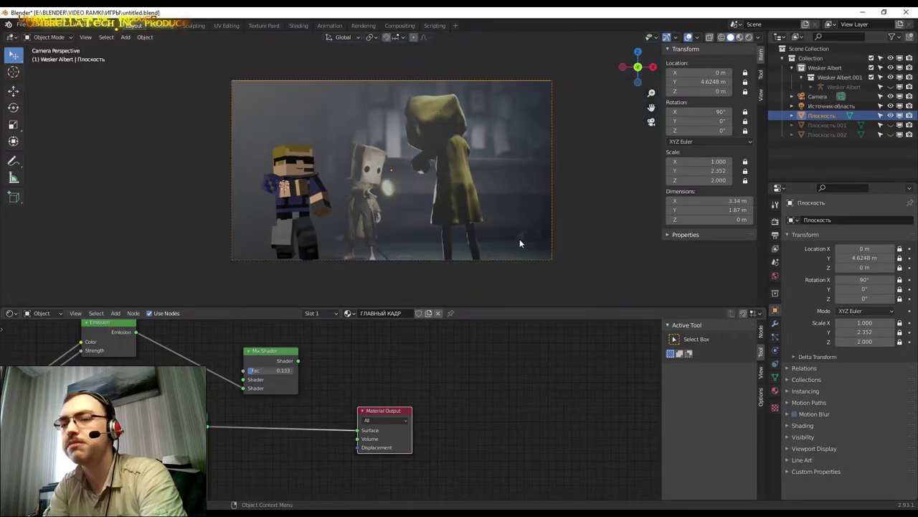
scroll(519, 238, "up", 1)
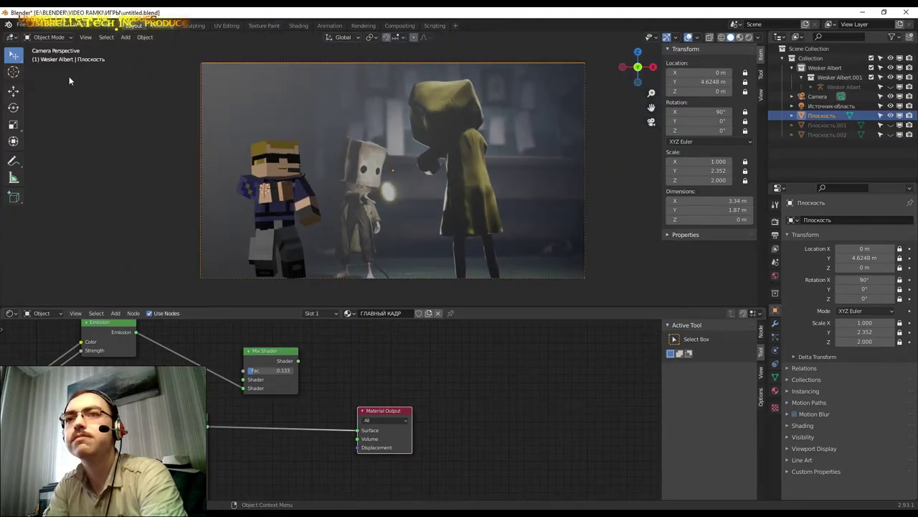
left_click(748, 37)
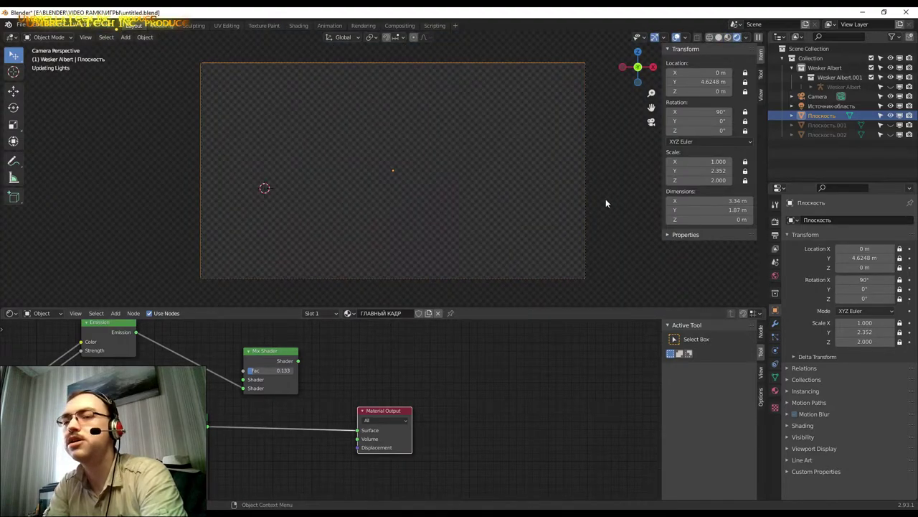
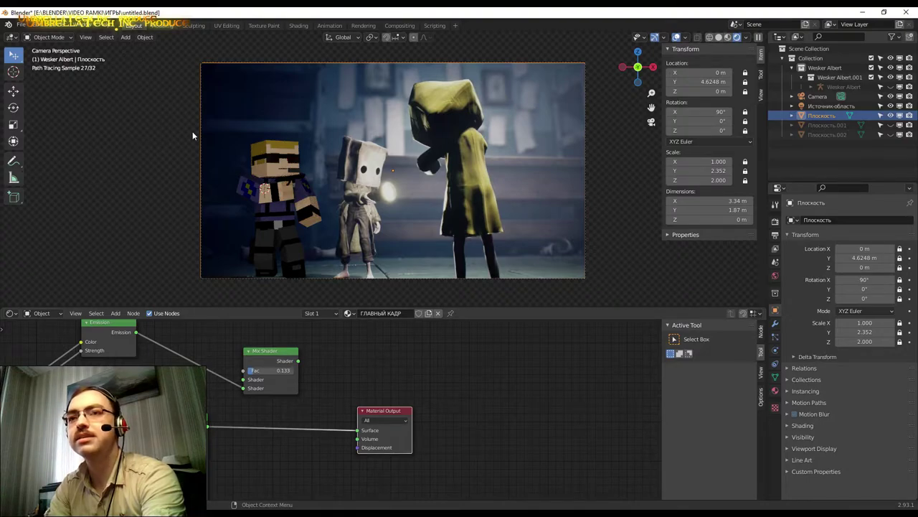
Leave Rendered shading and unhide the Wesker Albert rig in the Outliner.
left_click(728, 36)
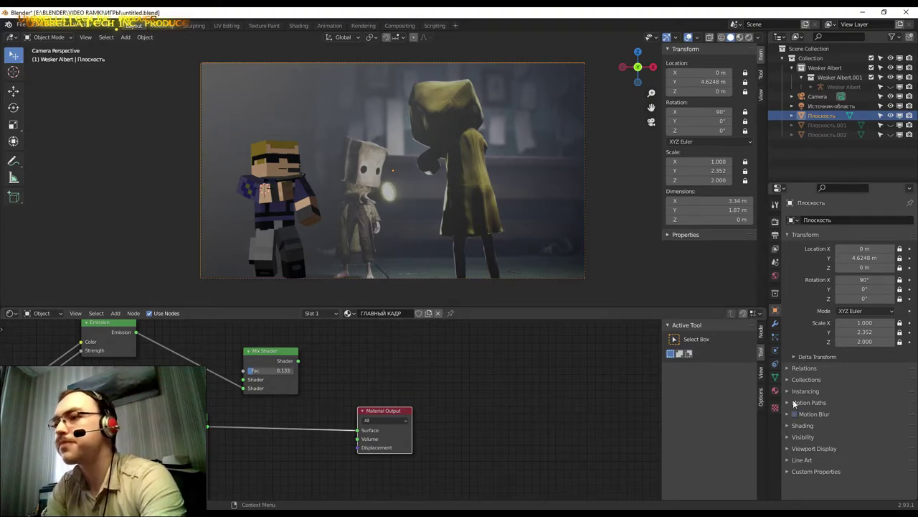
left_click(844, 86)
left_click(891, 86)
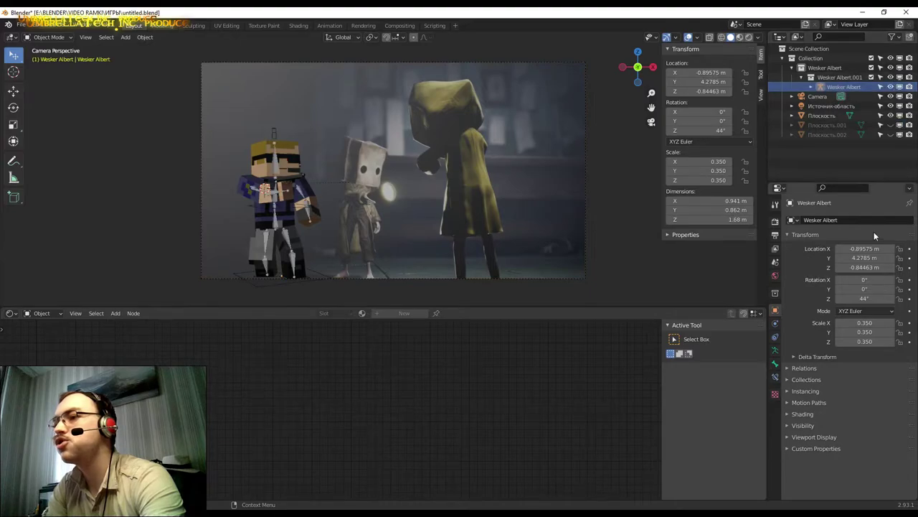
Select the character's head mesh and return to the camera view.
left_click(278, 170)
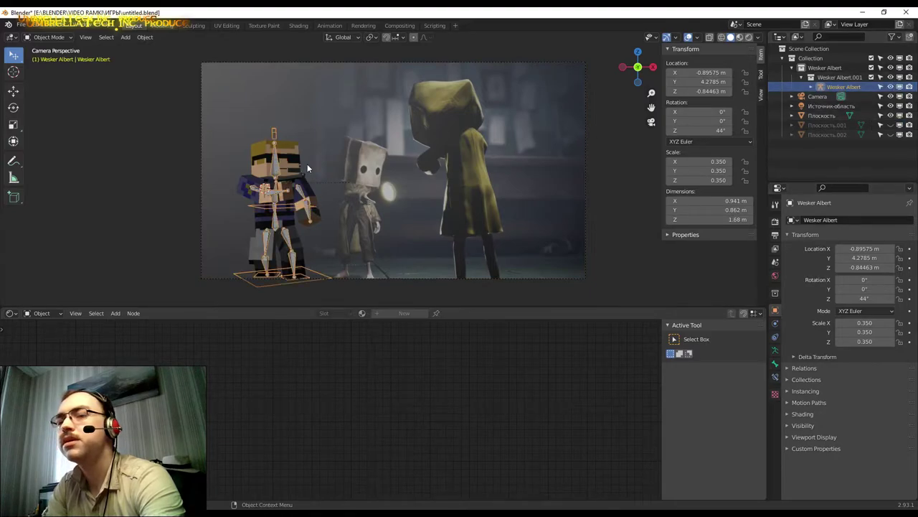
middle_click_drag(332, 161, 303, 175)
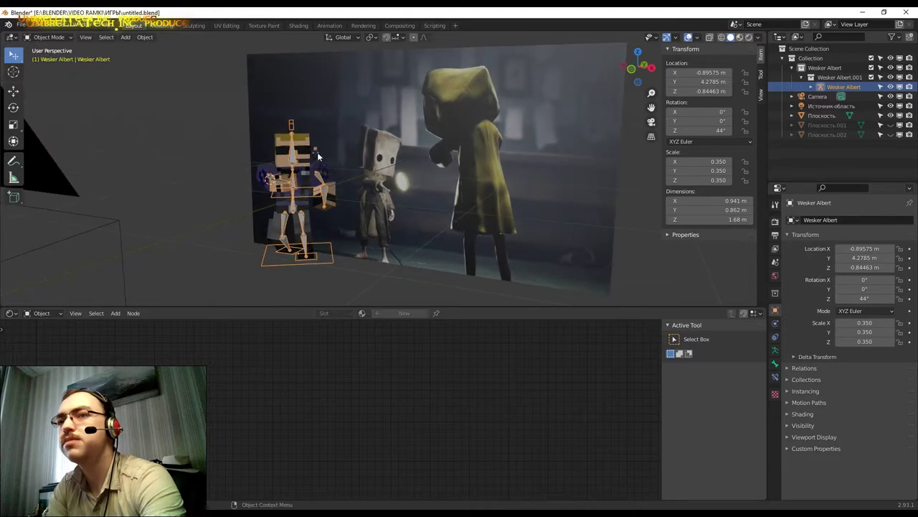
left_click(318, 154)
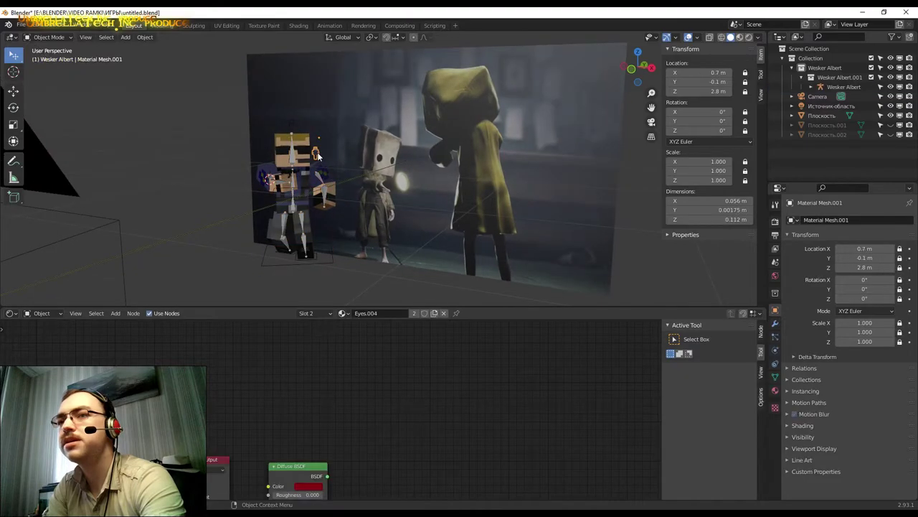
left_click(651, 122)
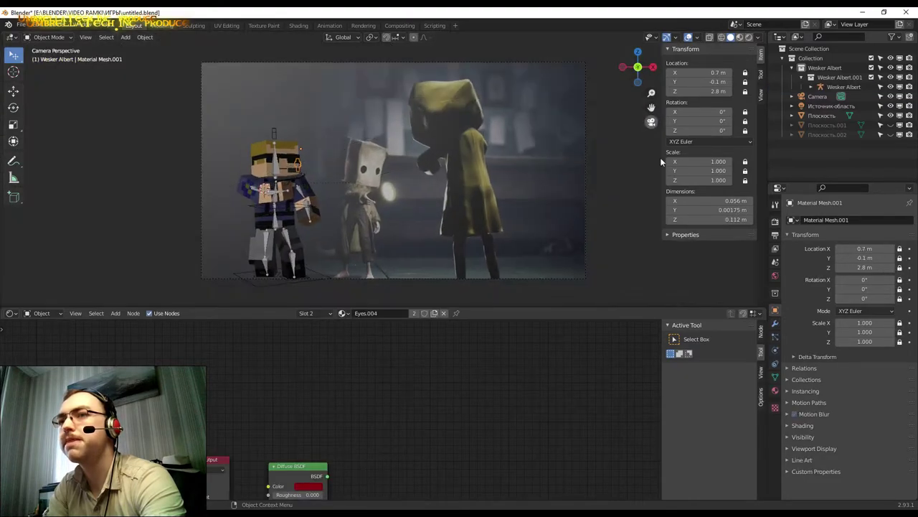
Show the head mesh's Eyes.004 material nodes with all nodes framed in the editor.
left_click(775, 391)
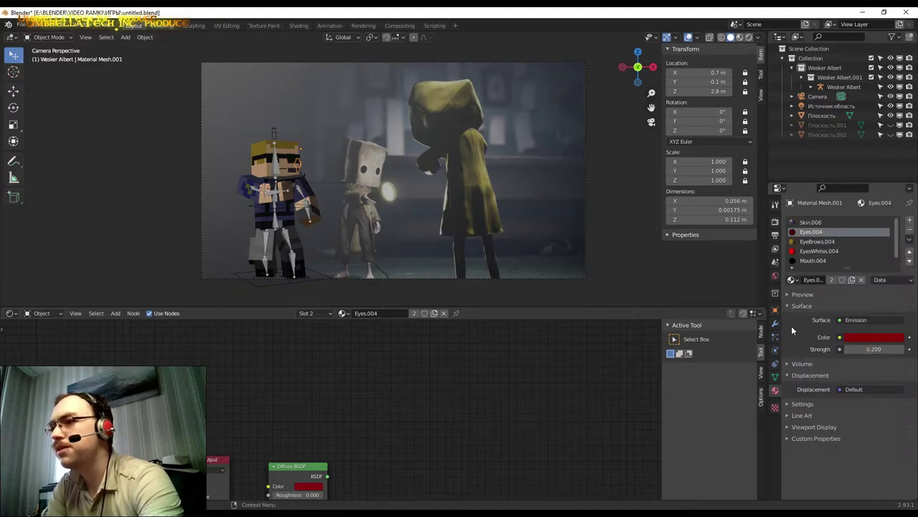
middle_click_drag(283, 370, 285, 416)
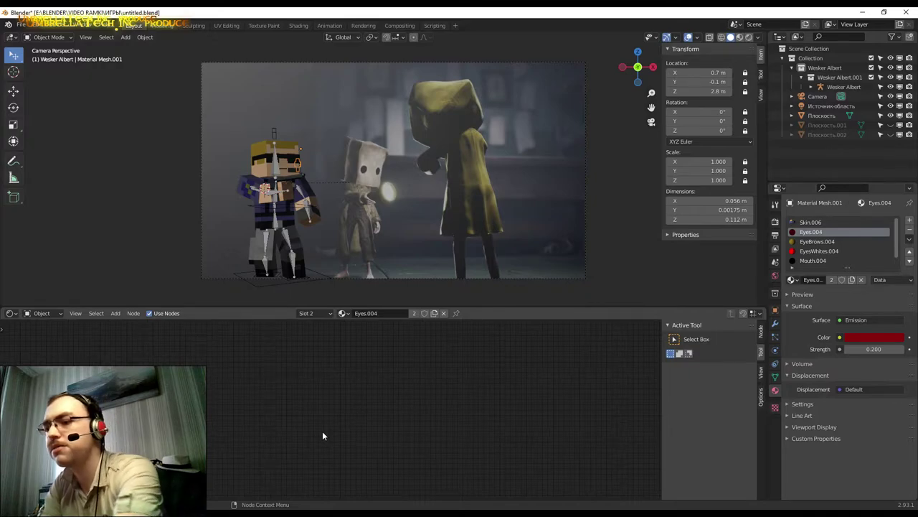
key("Home")
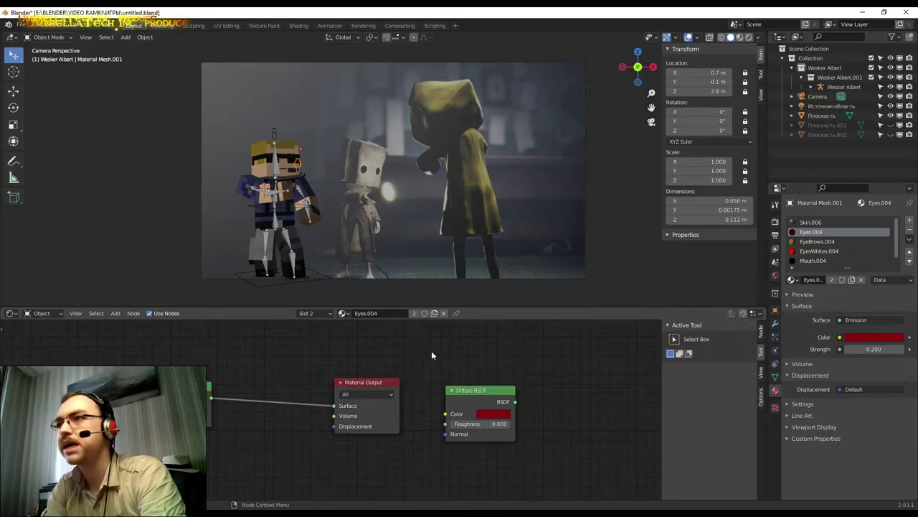
Pan to the Emission node and set its Strength to 1.200.
scroll(418, 399, "up", 1)
scroll(452, 401, "up", 1)
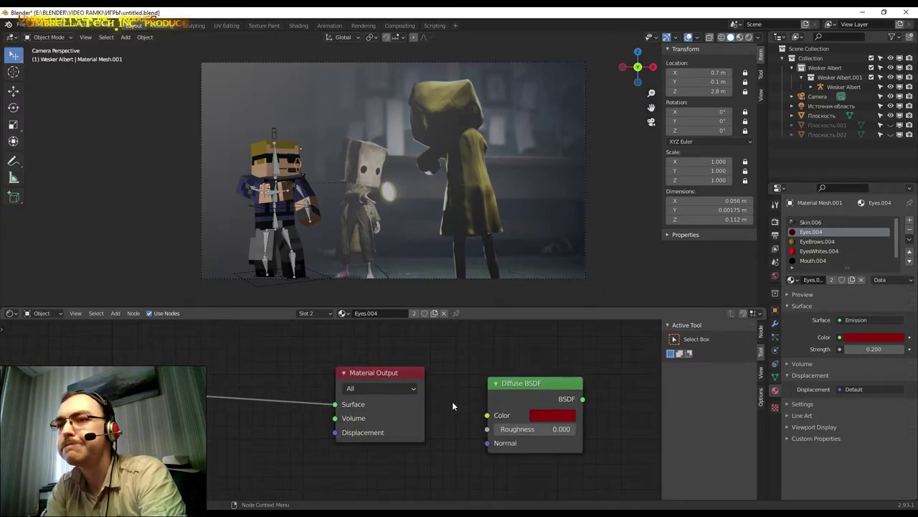
scroll(452, 401, "up", 1)
middle_click_drag(452, 401, 472, 401)
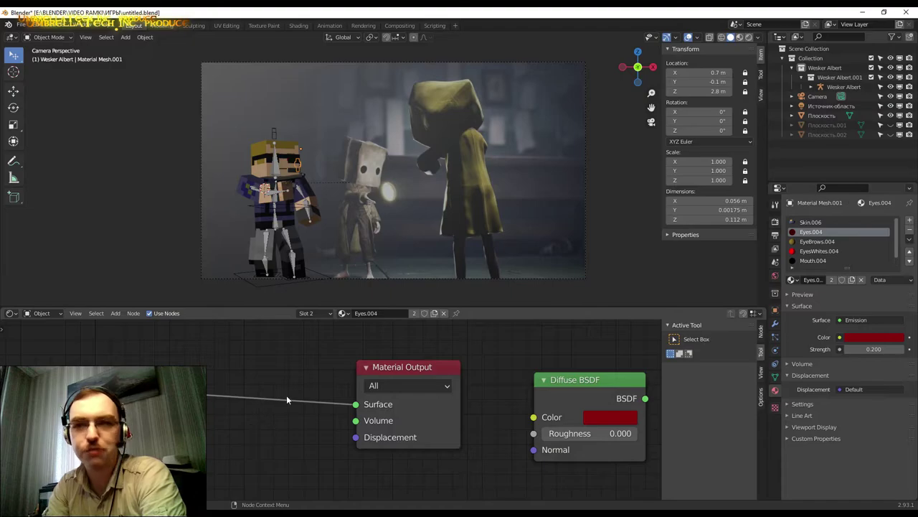
mouse_move(264, 395)
middle_mouse_down()
mouse_move(213, 395)
mouse_move(275, 400)
middle_mouse_up()
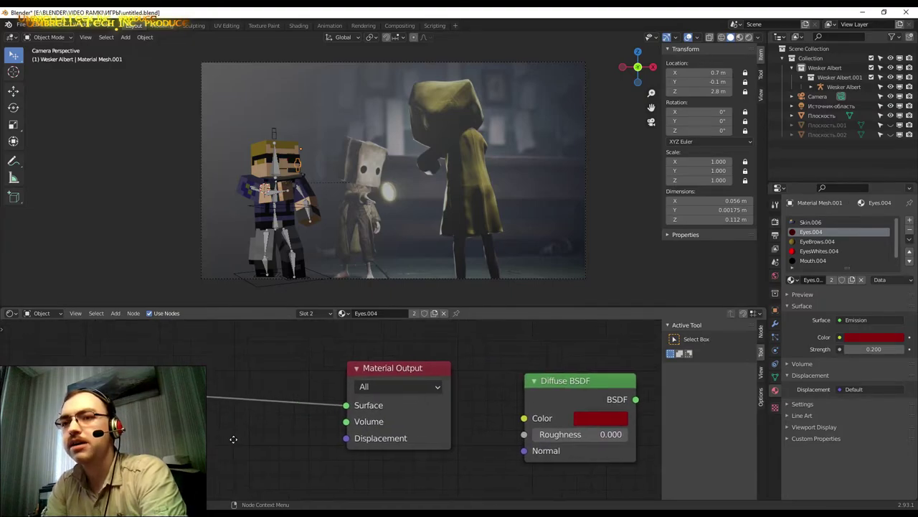
mouse_move(466, 385)
middle_mouse_down()
mouse_move(399, 376)
mouse_move(527, 394)
middle_mouse_up()
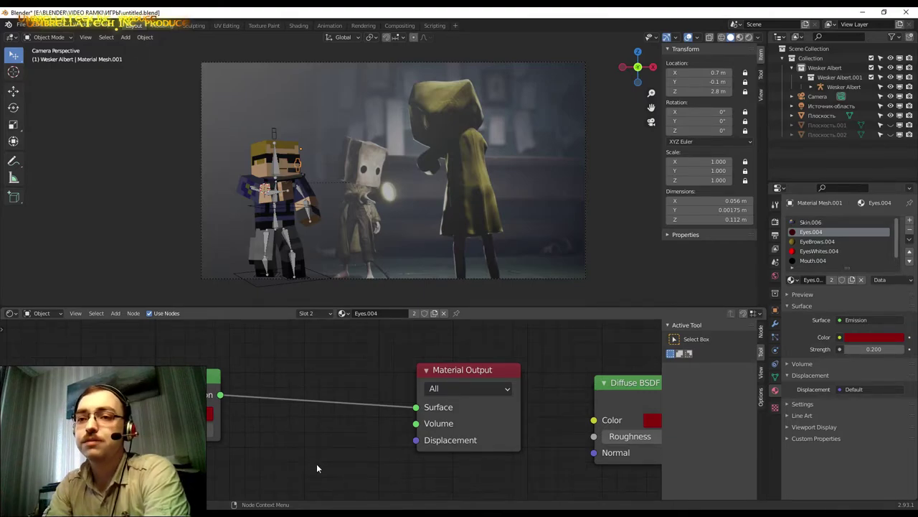
key("ctrl+z")
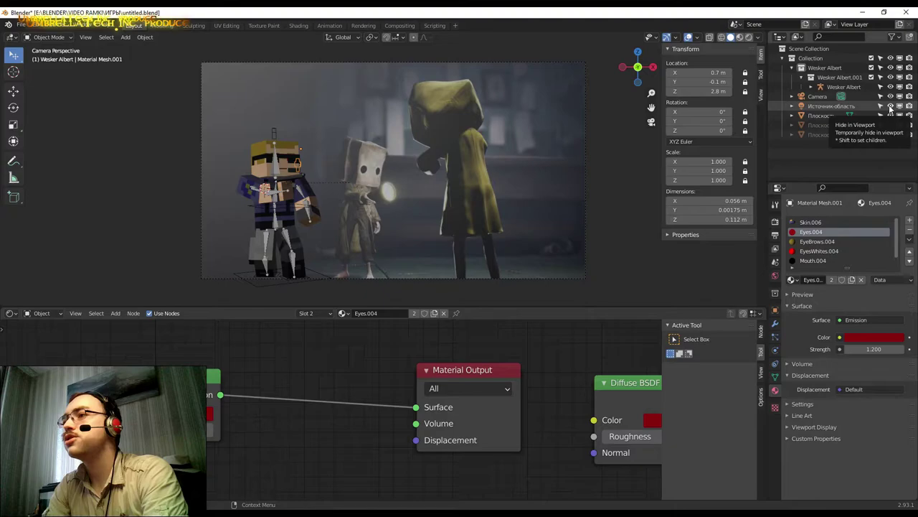
left_click(749, 38)
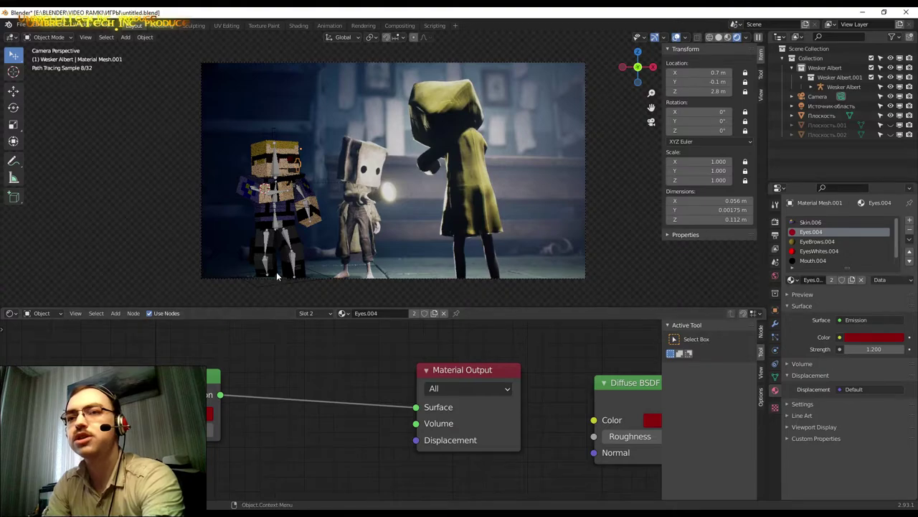
left_click(460, 138)
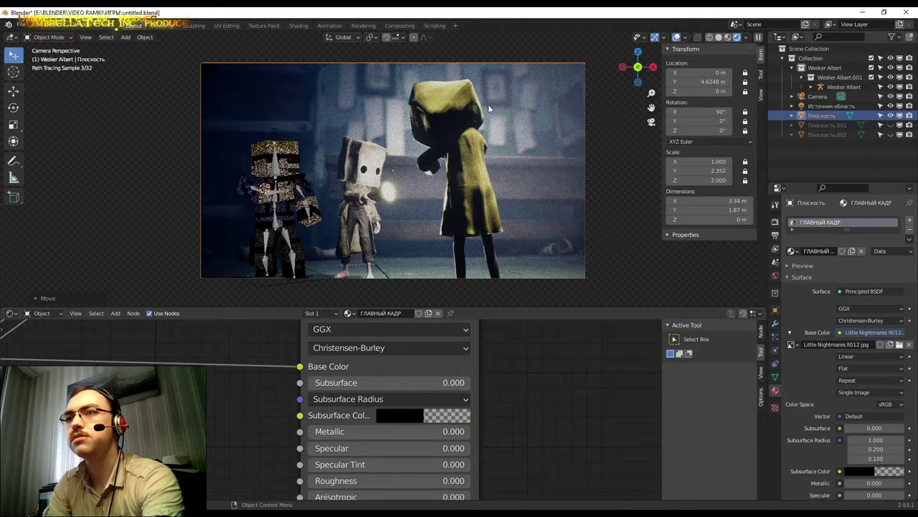
key("shift+z")
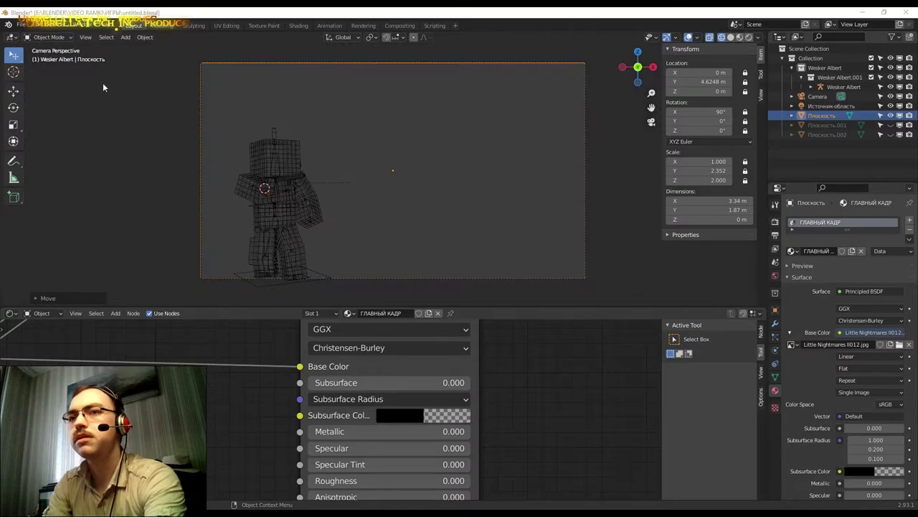
left_click(425, 157)
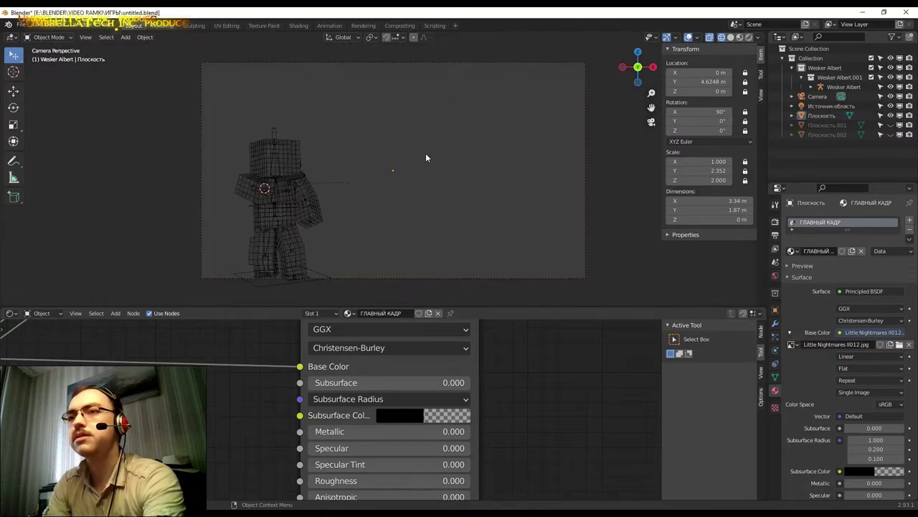
key("z")
left_click(486, 164)
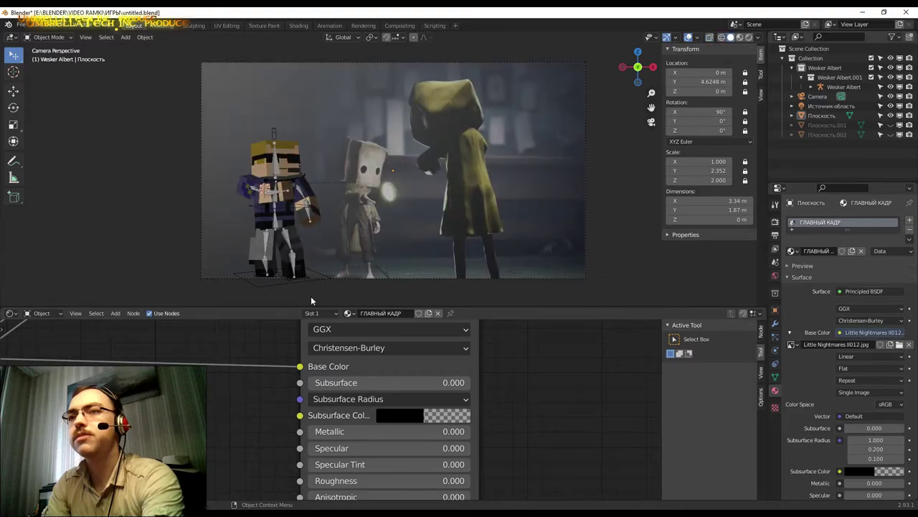
scroll(273, 398, "down", 2)
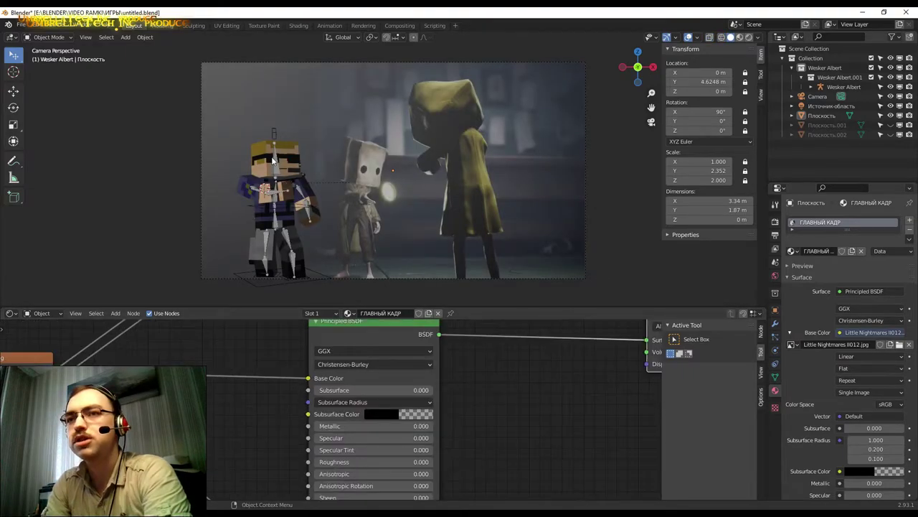
left_click(271, 162)
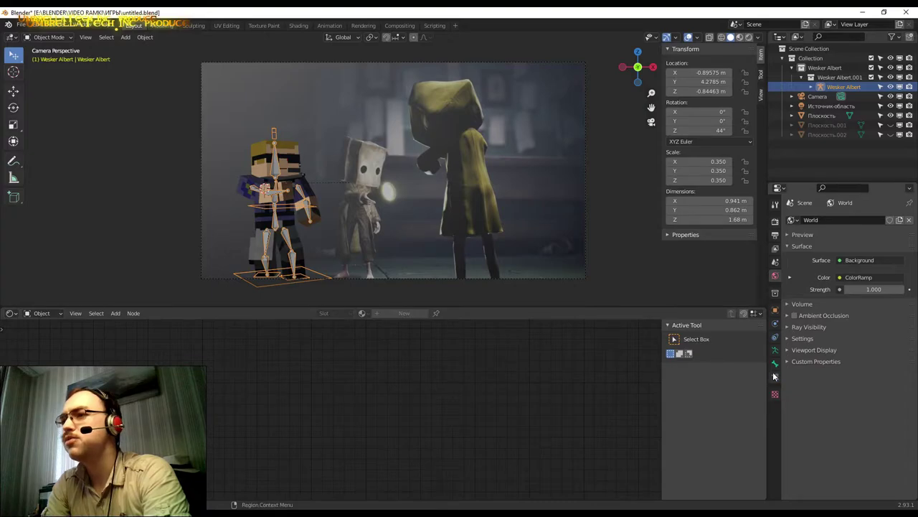
Preview rendered shading, then return to a lighter view with the Wesker Albert rig hidden.
left_click(300, 164)
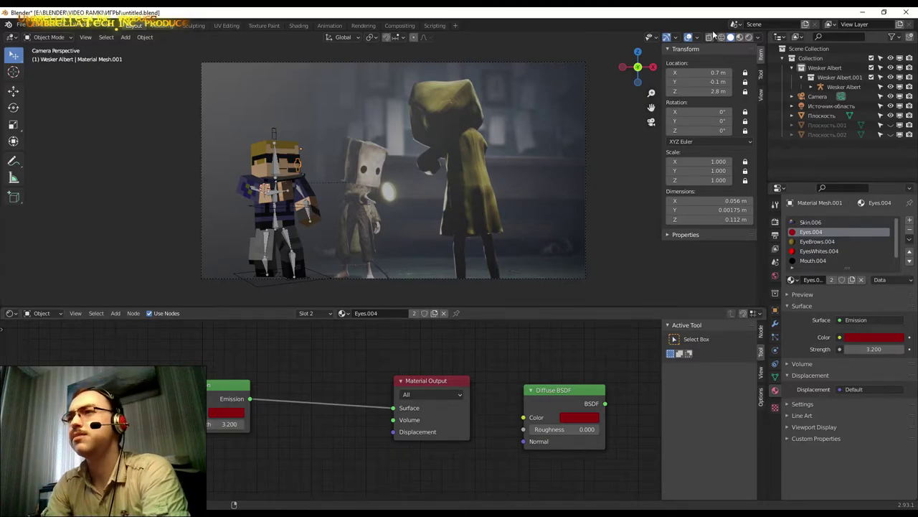
left_click(749, 36)
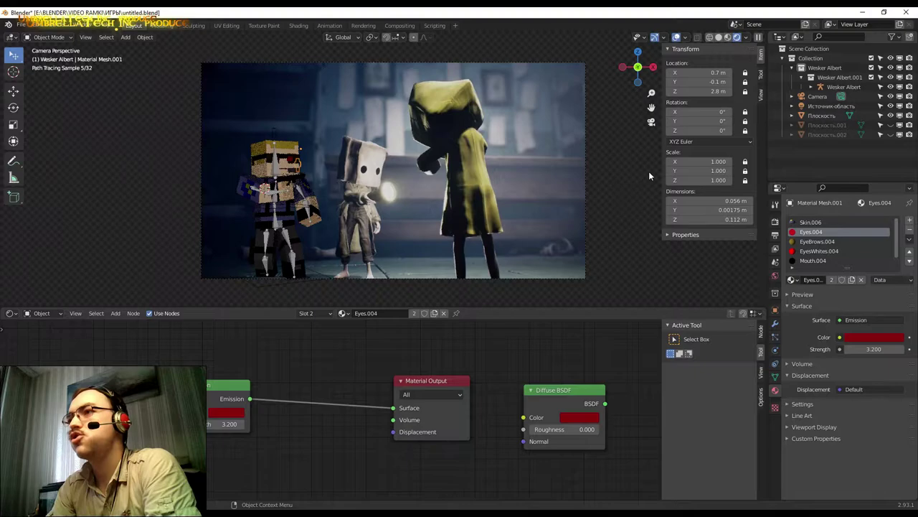
left_click(460, 160)
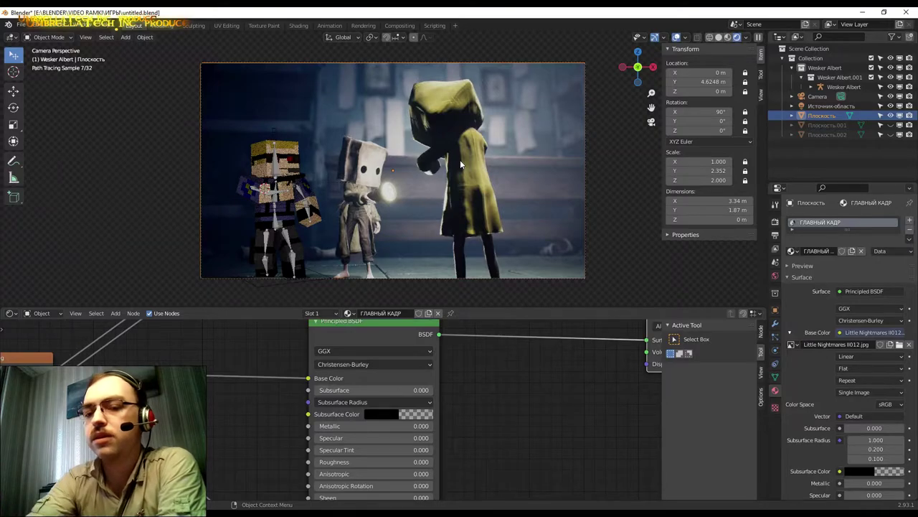
key("z")
key("6")
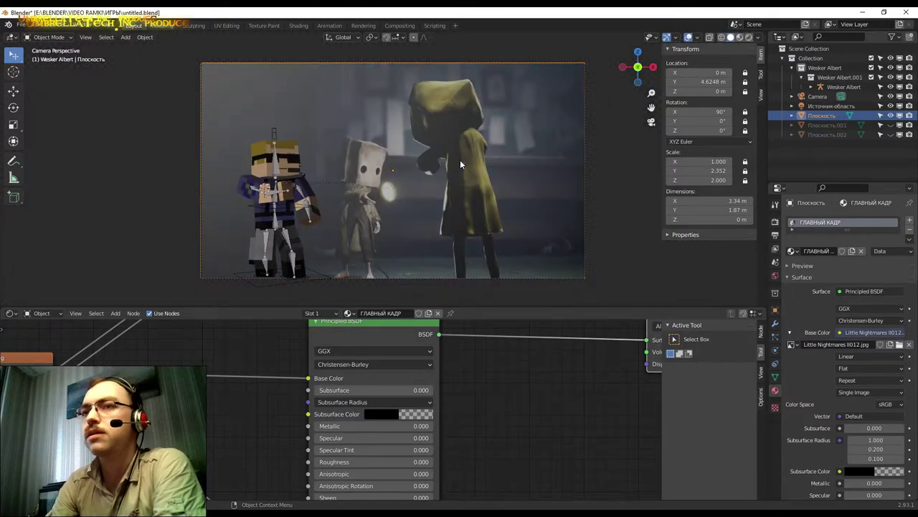
left_click(300, 169)
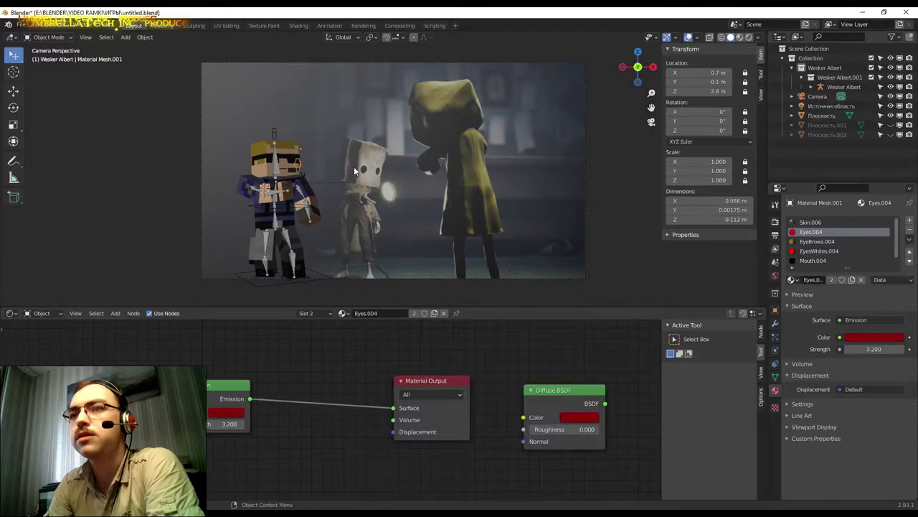
left_click(891, 87)
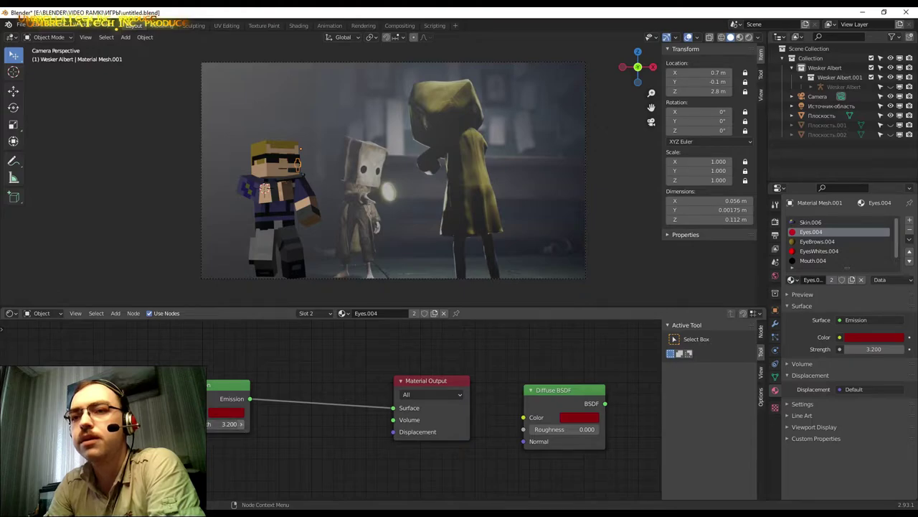
Set the Eyes.004 emission Strength to 10.200.
left_click(241, 424)
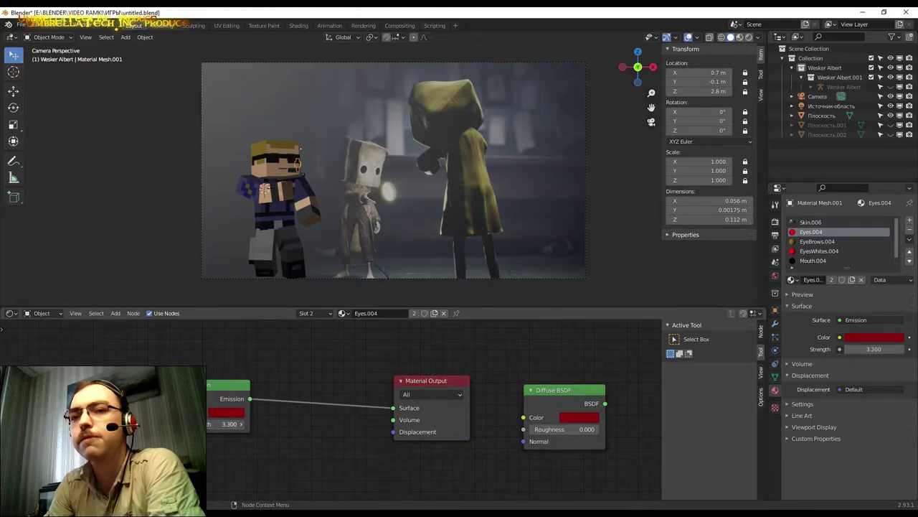
left_click_drag(241, 424, 232, 424)
left_click(232, 424)
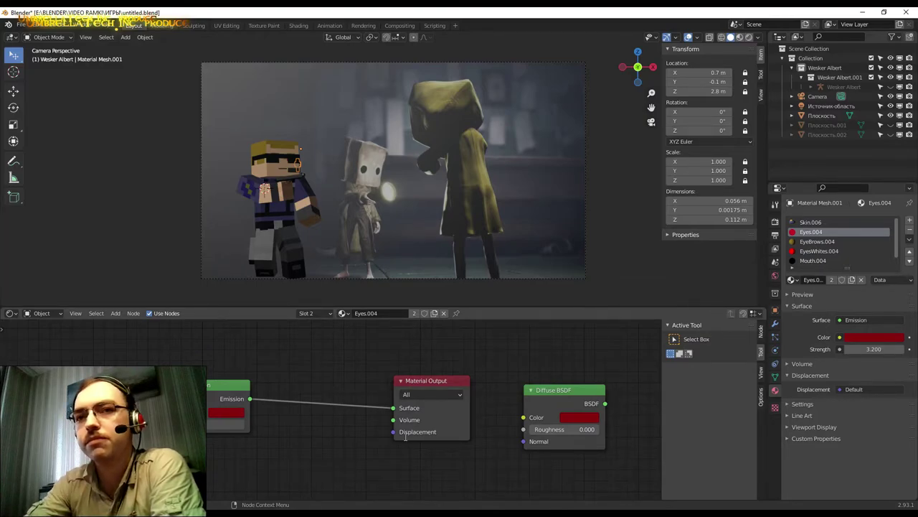
key("Return")
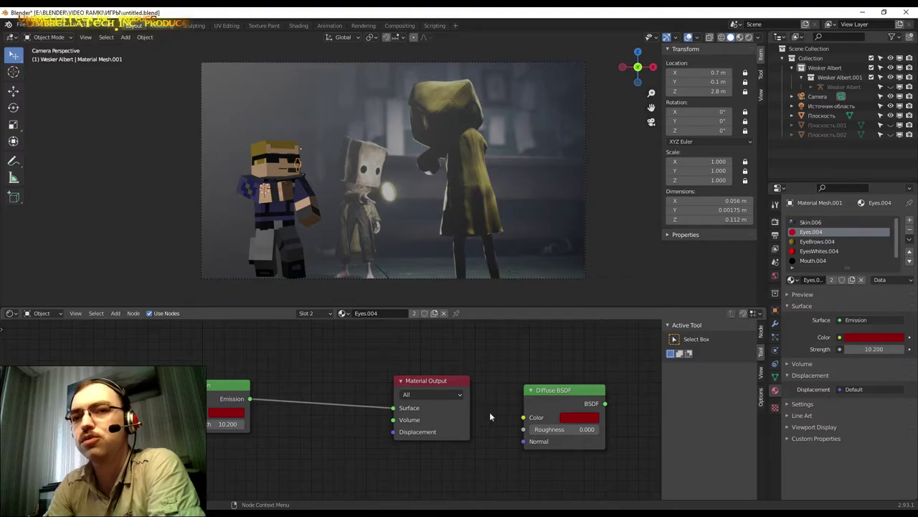
Switch to Rendered shading and bring the emission Strength down to 7.200.
left_click(750, 37)
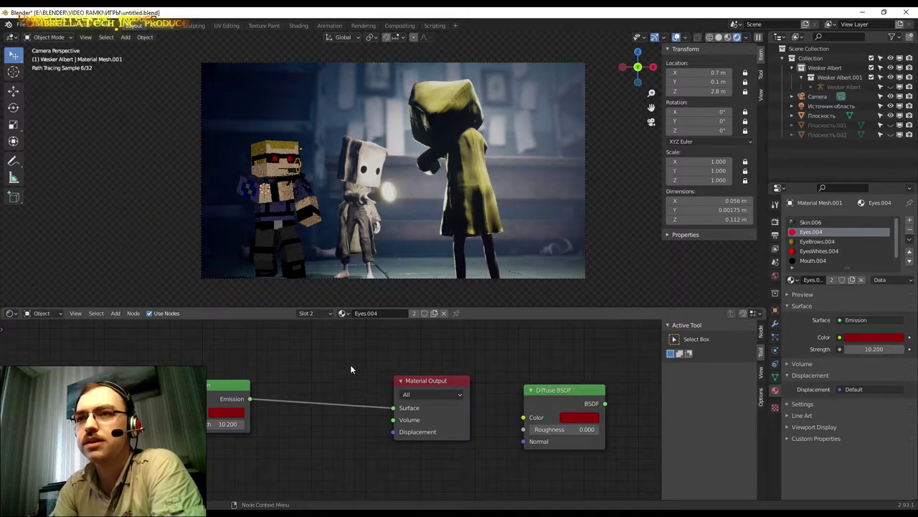
left_click(236, 422)
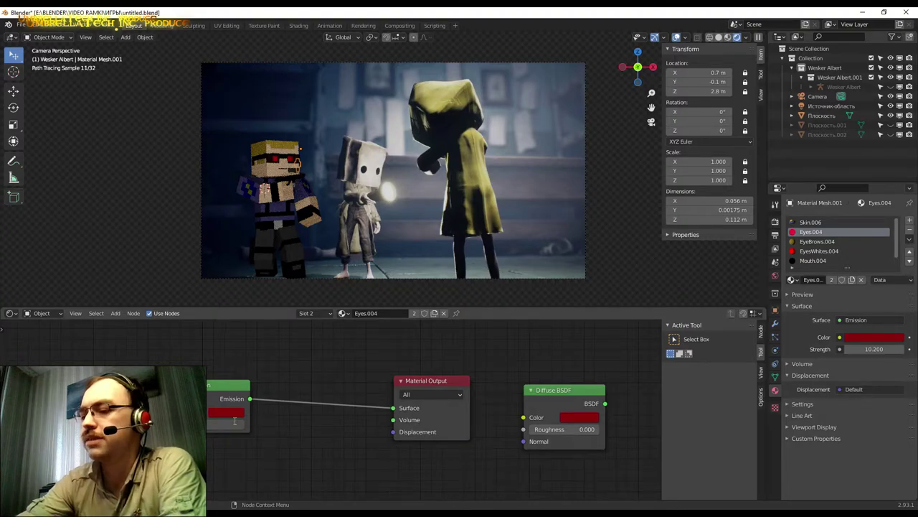
key("Escape")
left_click_drag(234, 425, 213, 425)
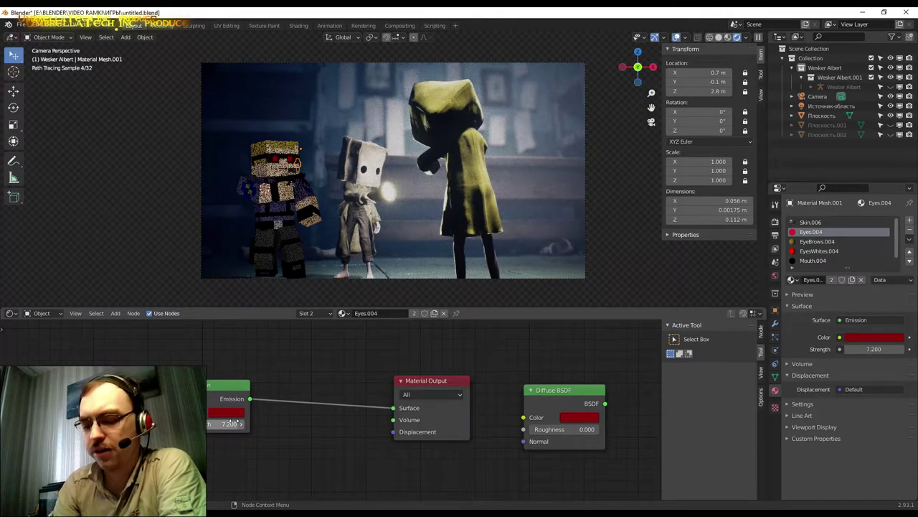
Lower the emission Strength to 5.200, then to 3.200.
left_click(234, 422)
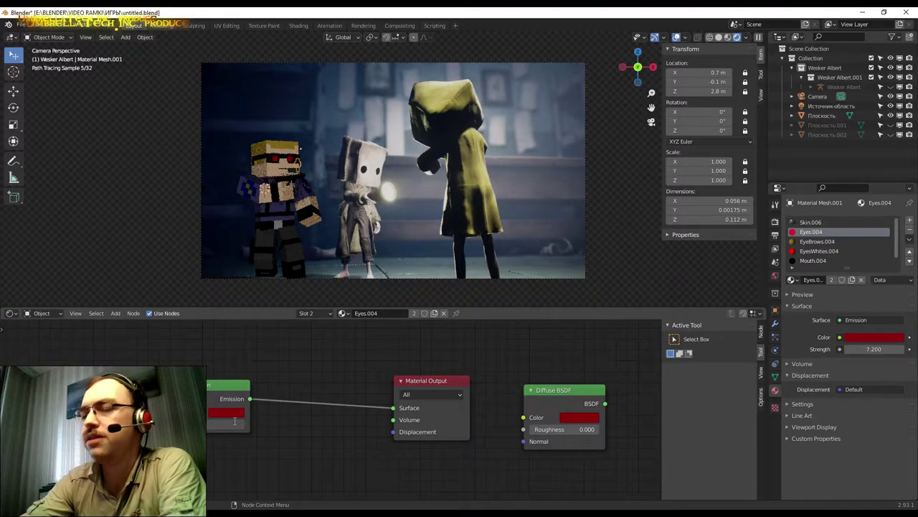
type("5.2")
key("Return")
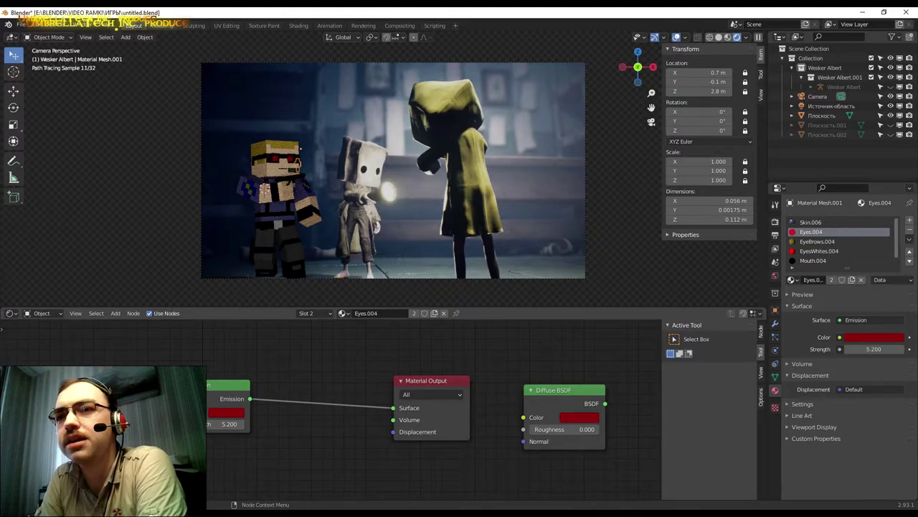
left_click(231, 424)
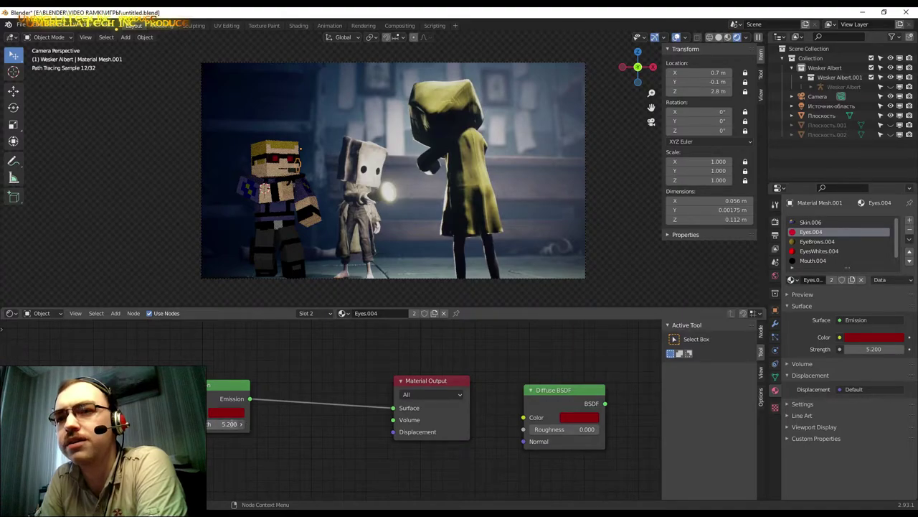
key("BackSpace")
type("3.2")
key("Return")
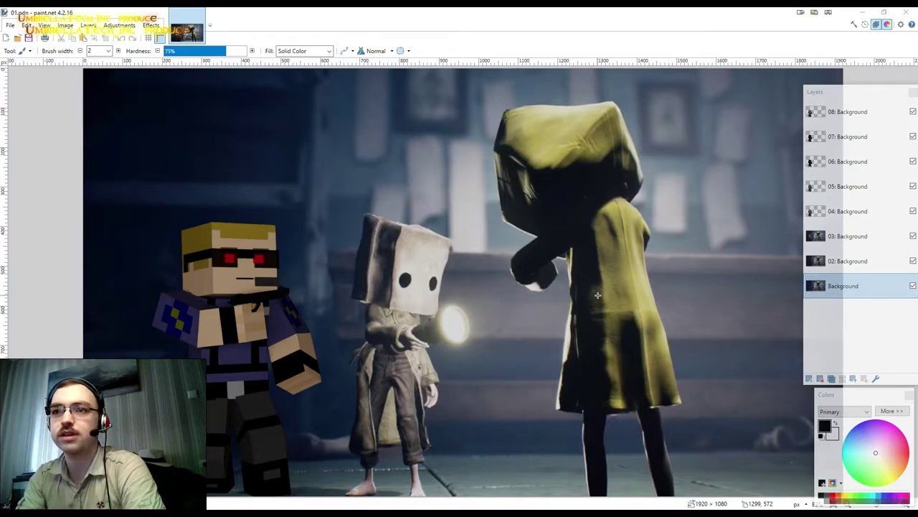
Move the Background layer up the stack and place layer 08 beneath it.
left_click_drag(881, 90, 803, 99)
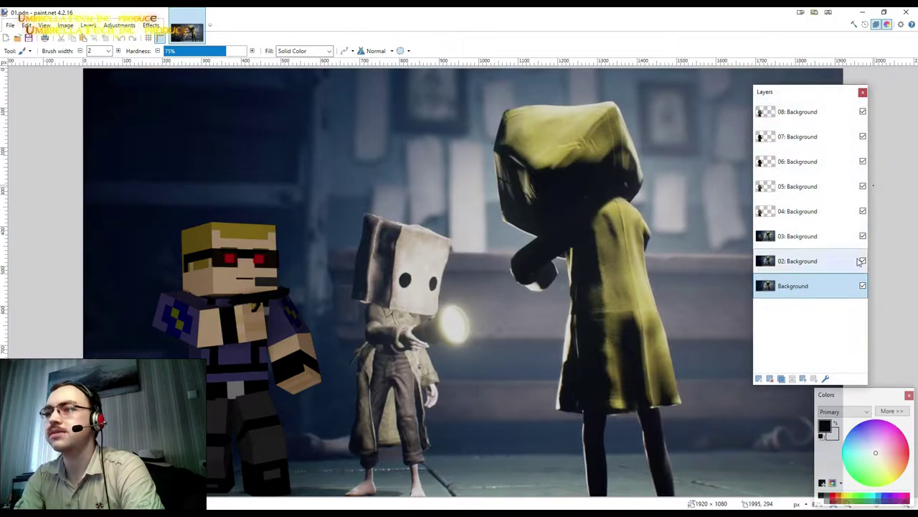
left_click_drag(807, 284, 800, 113)
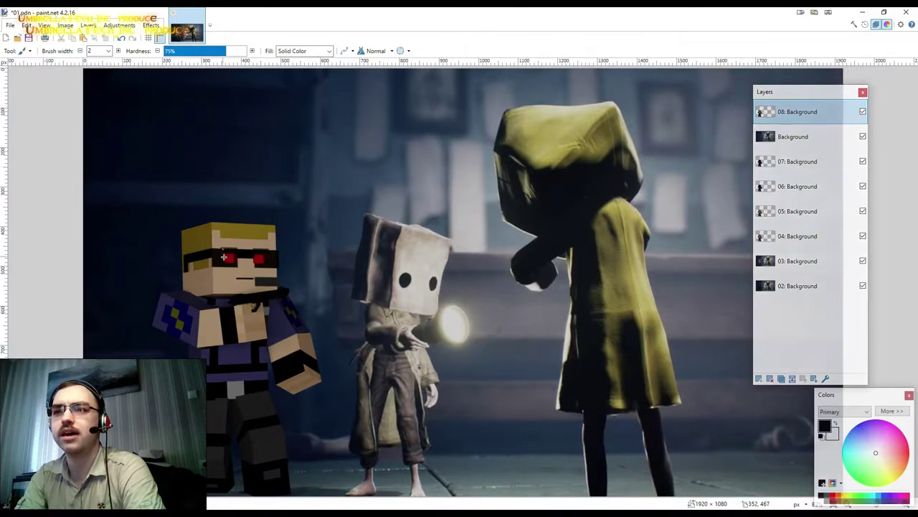
scroll(238, 258, "up", 1, "ctrl")
scroll(238, 260, "up", 1, "ctrl")
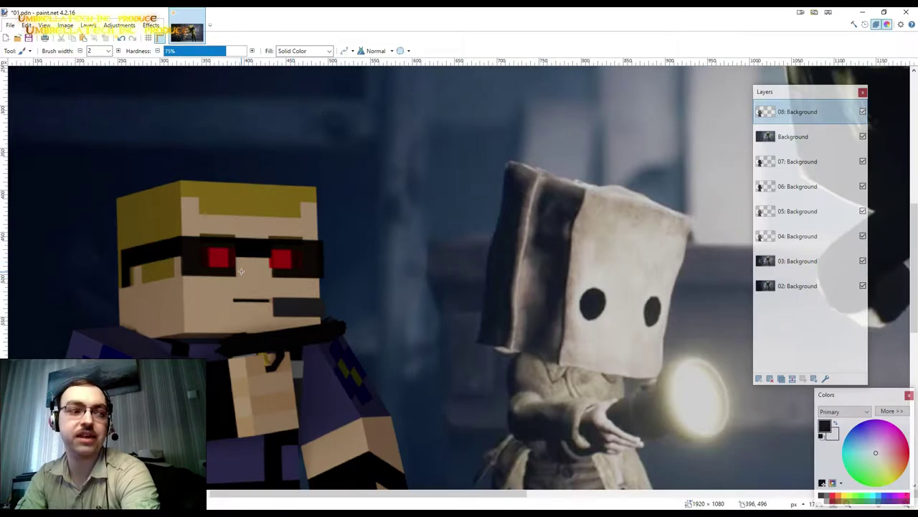
scroll(320, 266, "down", 1, "ctrl")
scroll(320, 266, "down", 1, "ctrl")
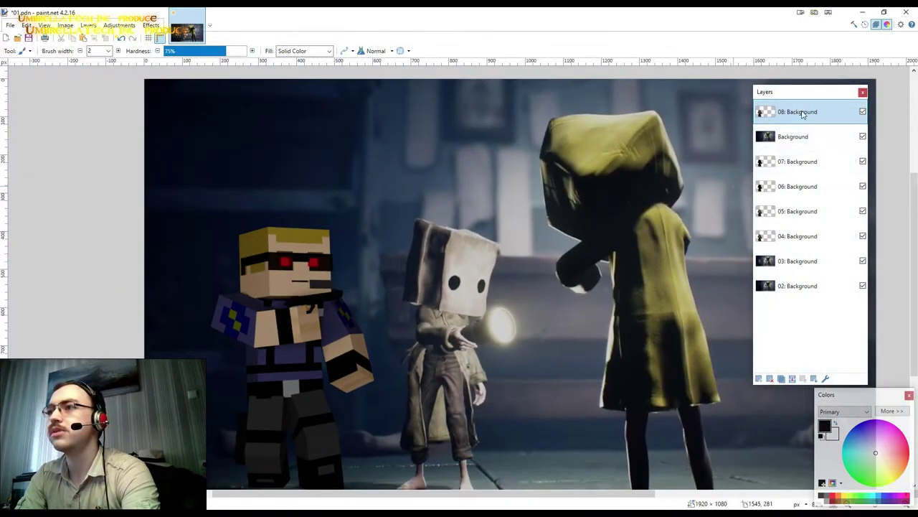
mouse_move(802, 115)
left_mouse_down()
mouse_move(782, 157)
mouse_move(789, 109)
left_mouse_up()
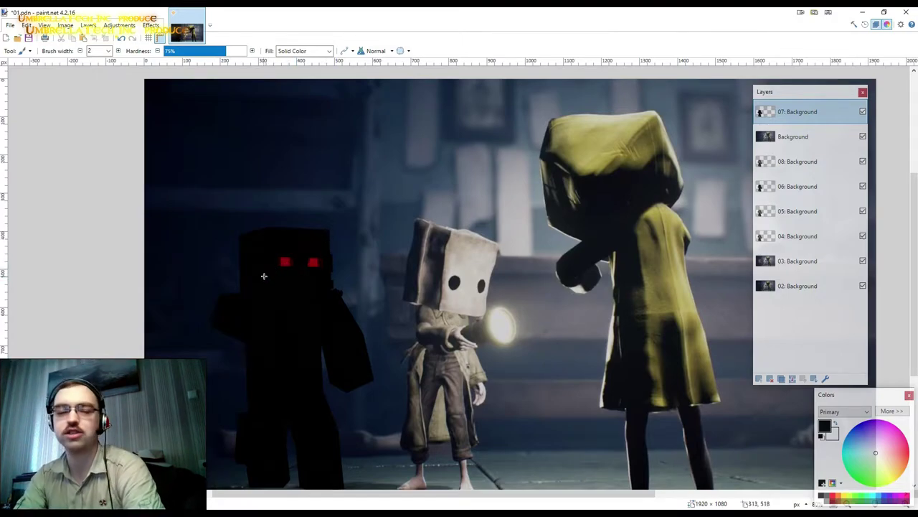
Move layer 07 below layer 08 and adjust the layer order further.
scroll(264, 275, "up", 1, "ctrl")
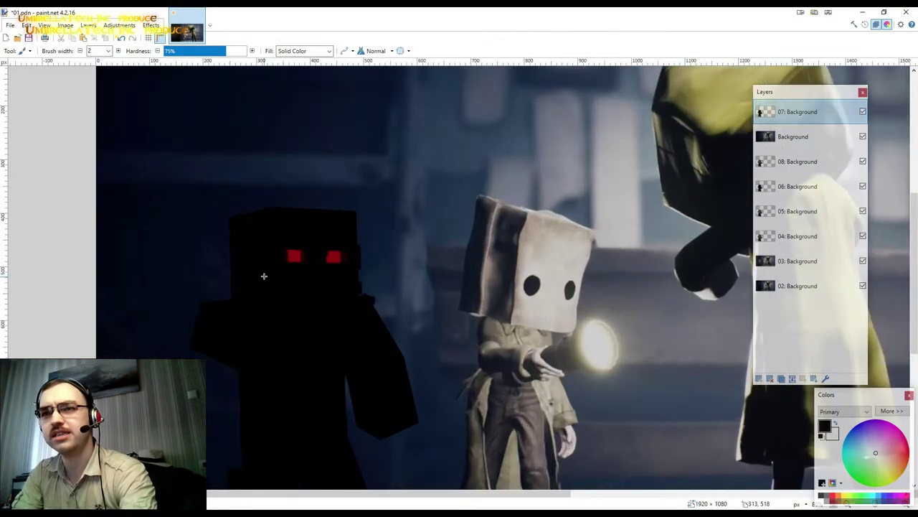
scroll(264, 276, "up", 1, "ctrl")
scroll(281, 277, "up", 1, "ctrl")
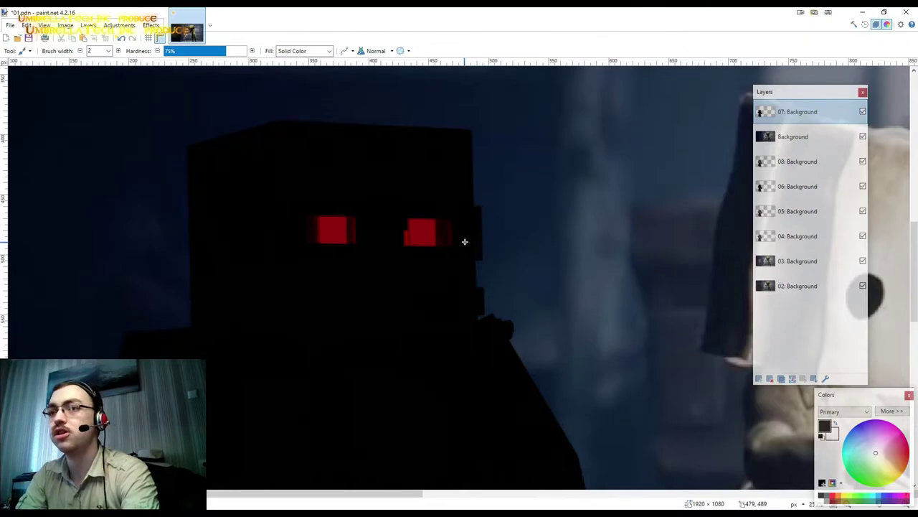
scroll(464, 242, "down", 2, "ctrl")
scroll(457, 242, "down", 1, "ctrl")
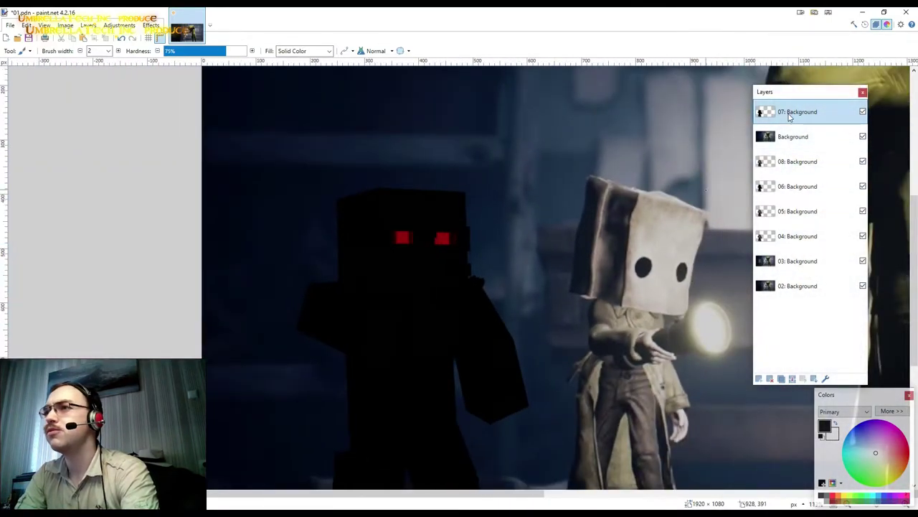
mouse_move(789, 117)
left_mouse_down()
mouse_move(805, 142)
mouse_move(796, 124)
left_mouse_up()
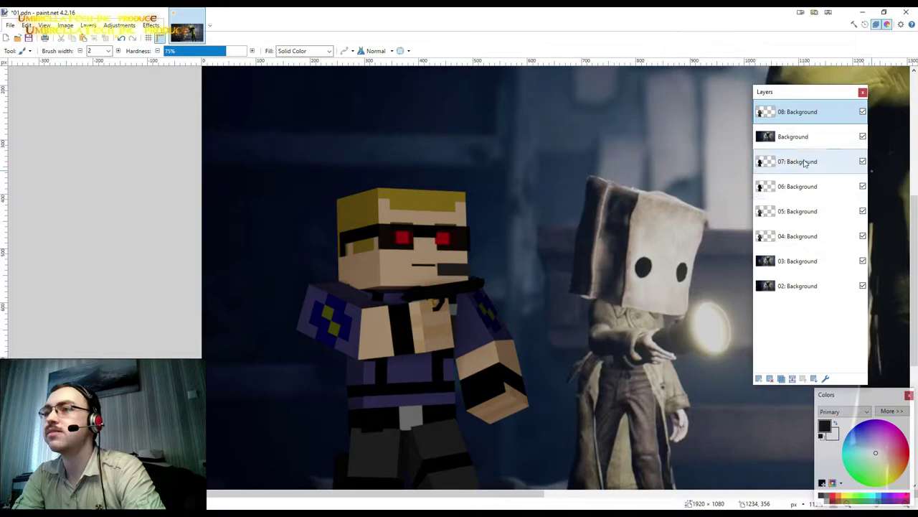
left_click_drag(803, 162, 803, 111)
scroll(607, 204, "down", 3)
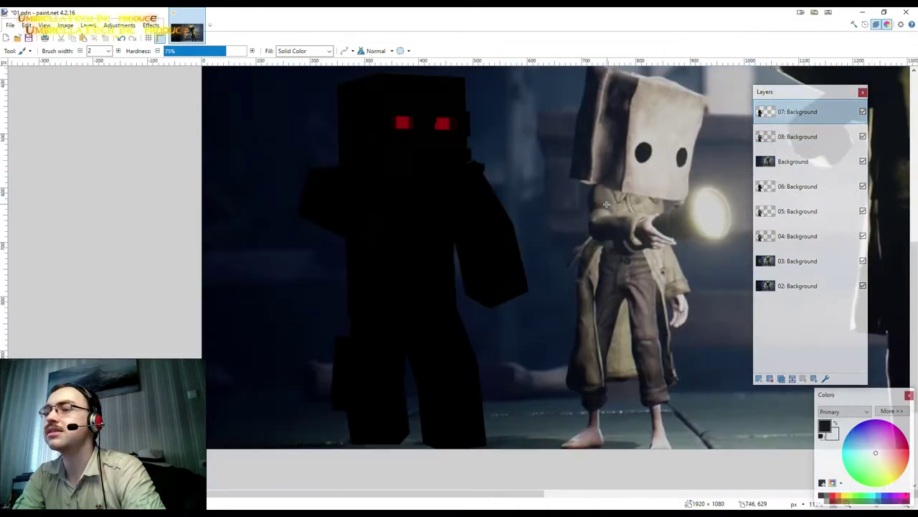
scroll(606, 205, "down", 3)
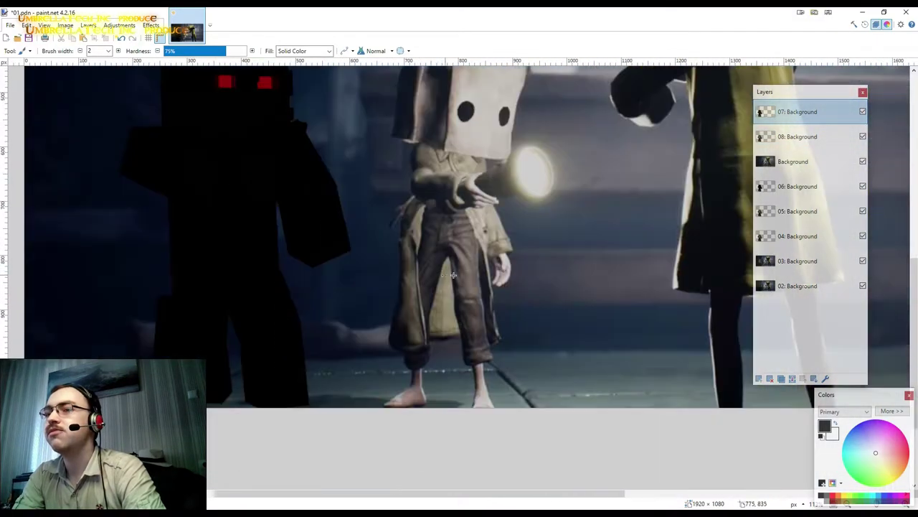
scroll(460, 273, "down", 1, "ctrl")
scroll(502, 270, "down", 1, "ctrl")
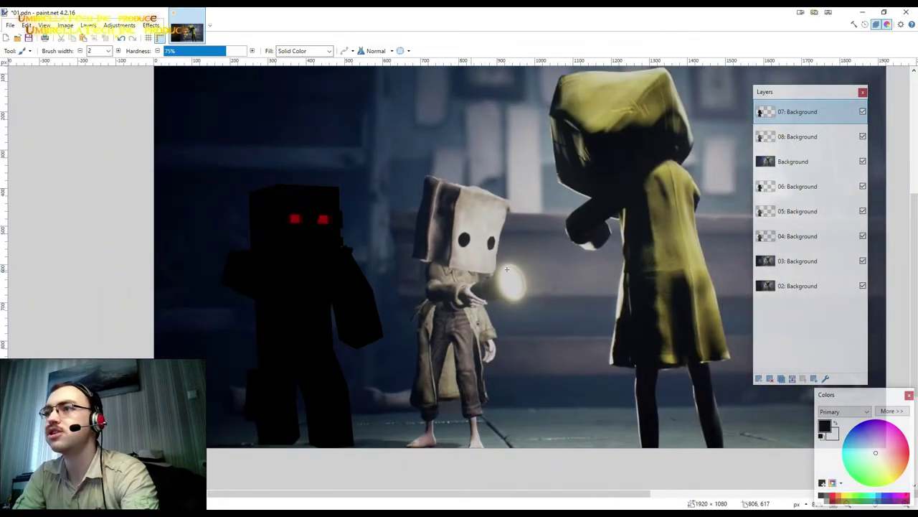
Duplicate layers 07, 08 and Background, moving each copy down the stack.
left_click(782, 379)
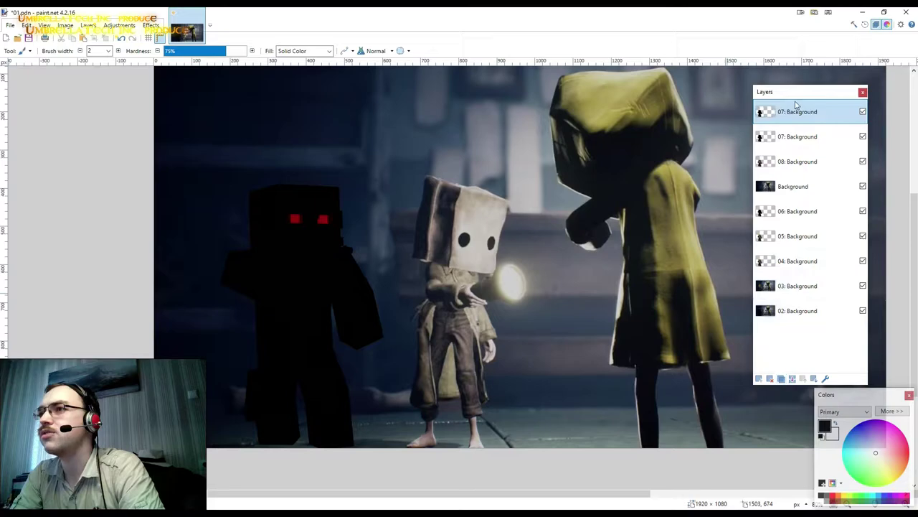
mouse_move(795, 127)
left_mouse_down()
mouse_move(804, 143)
mouse_move(799, 185)
left_mouse_up()
left_click(797, 138)
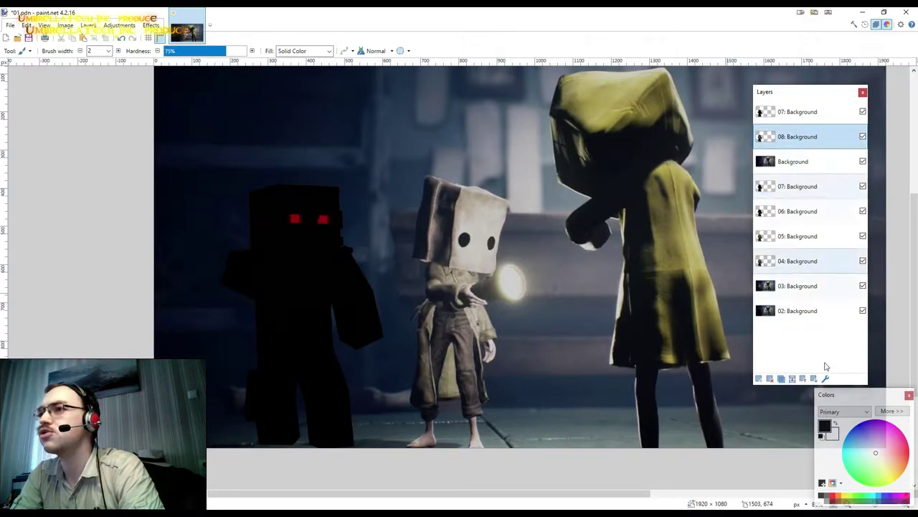
left_click(782, 378)
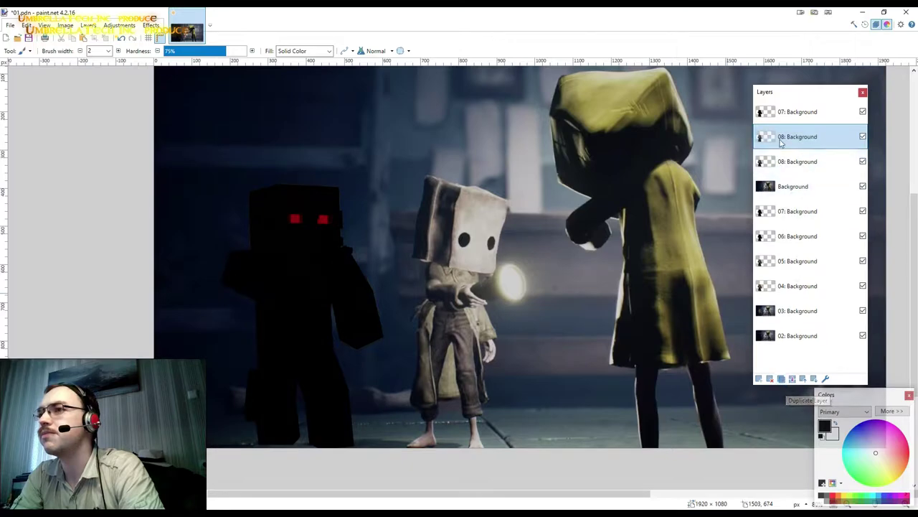
mouse_move(785, 162)
left_mouse_down()
mouse_move(780, 208)
mouse_move(790, 185)
left_mouse_up()
left_click(790, 161)
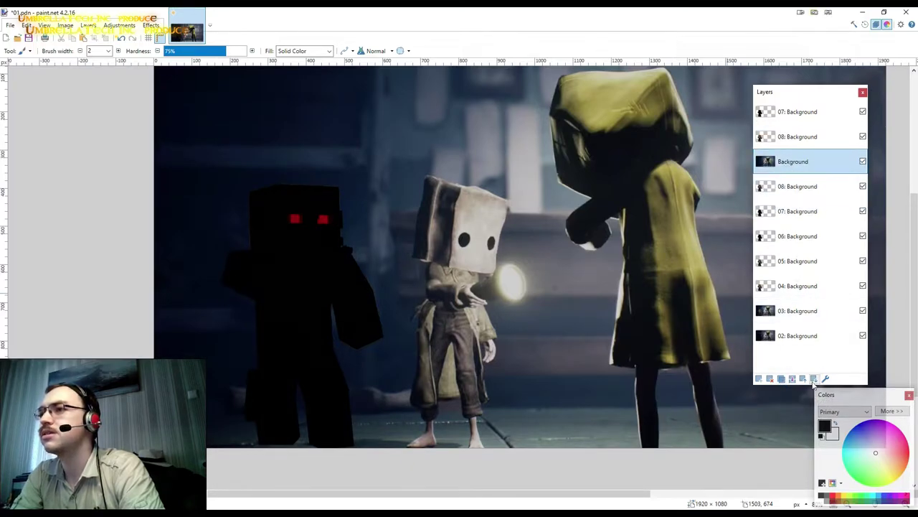
left_click(781, 378)
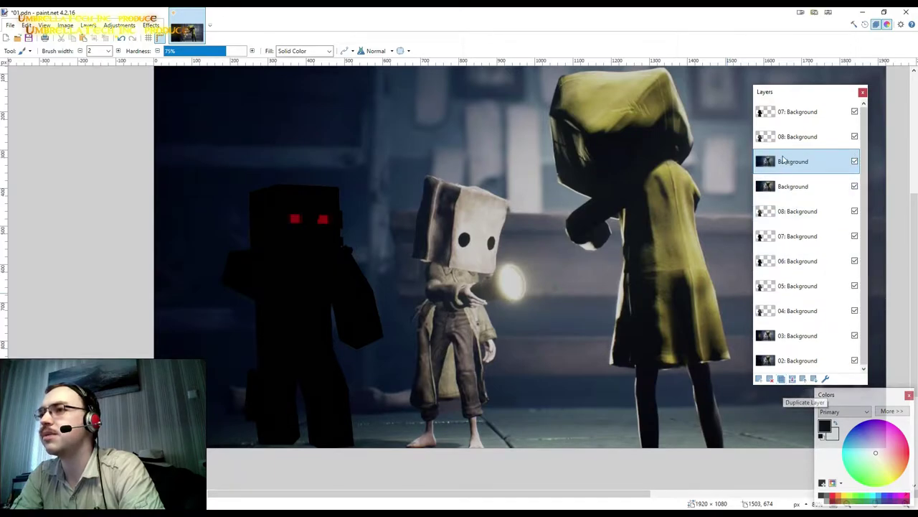
left_click_drag(784, 162, 784, 357)
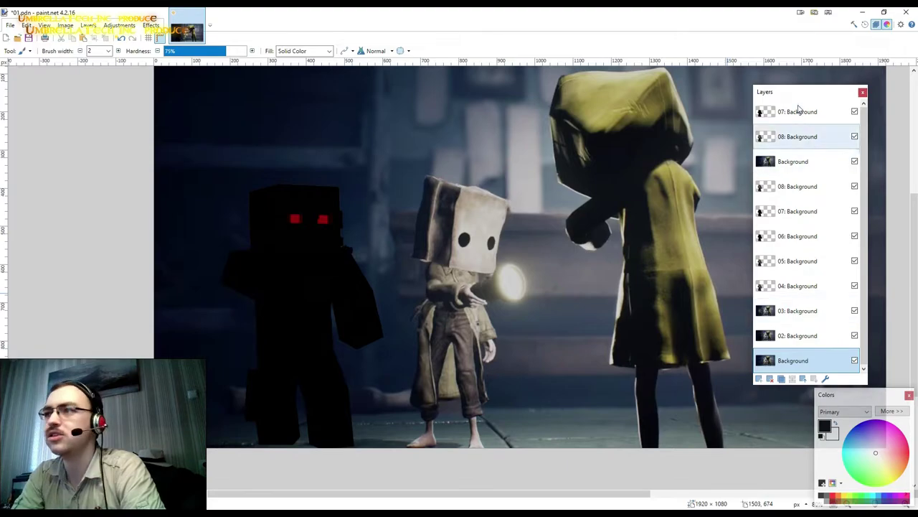
left_click(784, 112)
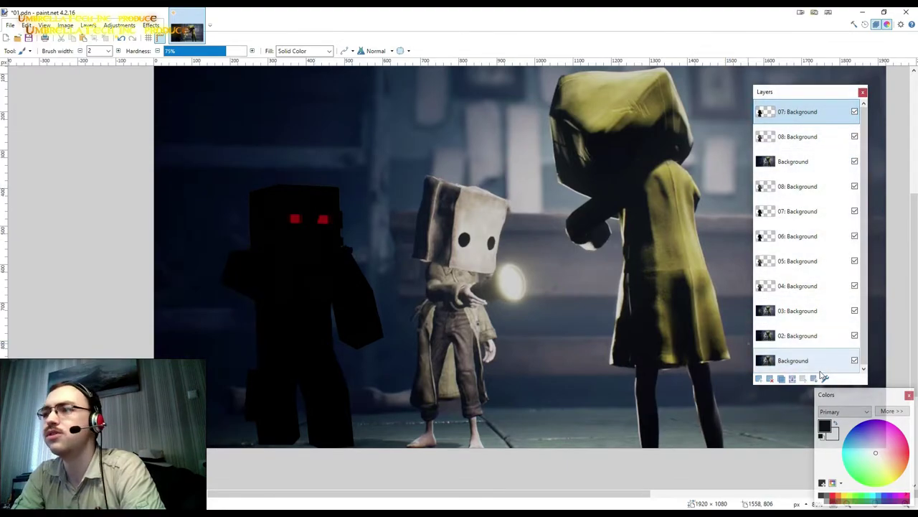
Try Multiply and Additive blending on layer 07 with lowered opacity.
left_click(825, 378)
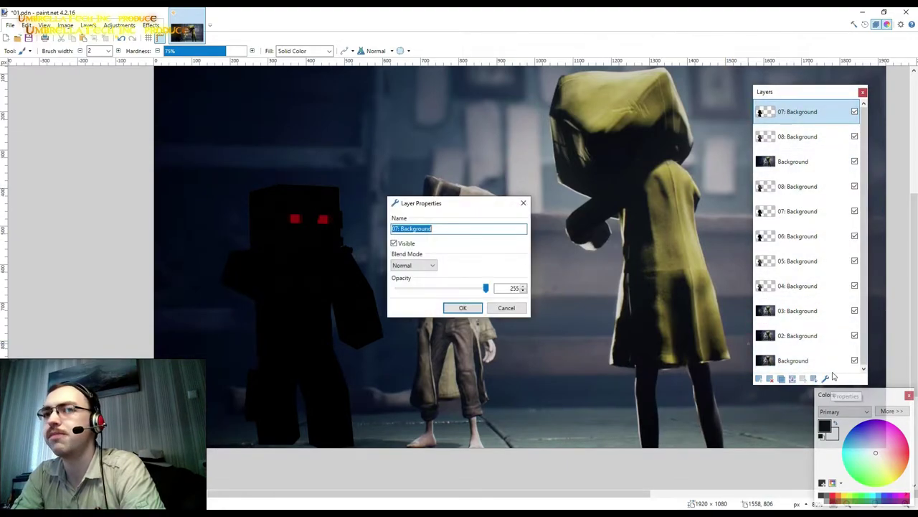
left_click_drag(445, 205, 562, 152)
left_click(546, 212)
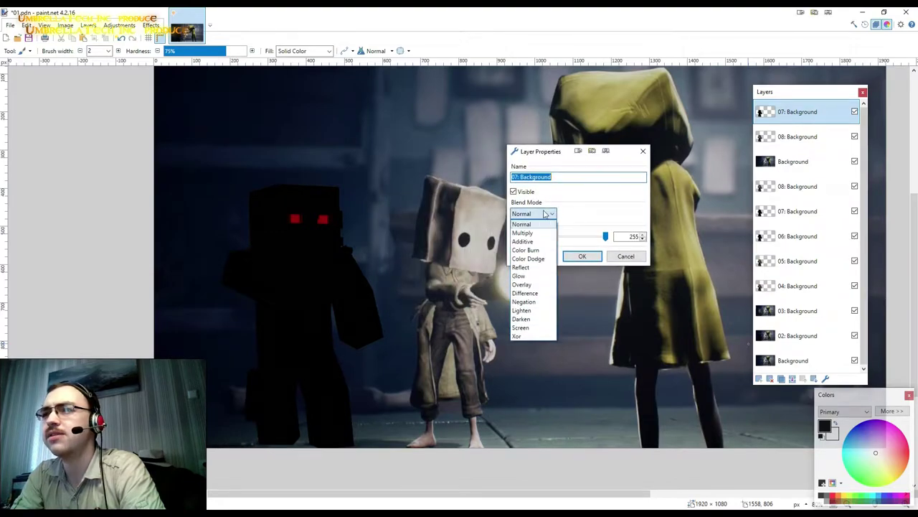
left_click(543, 233)
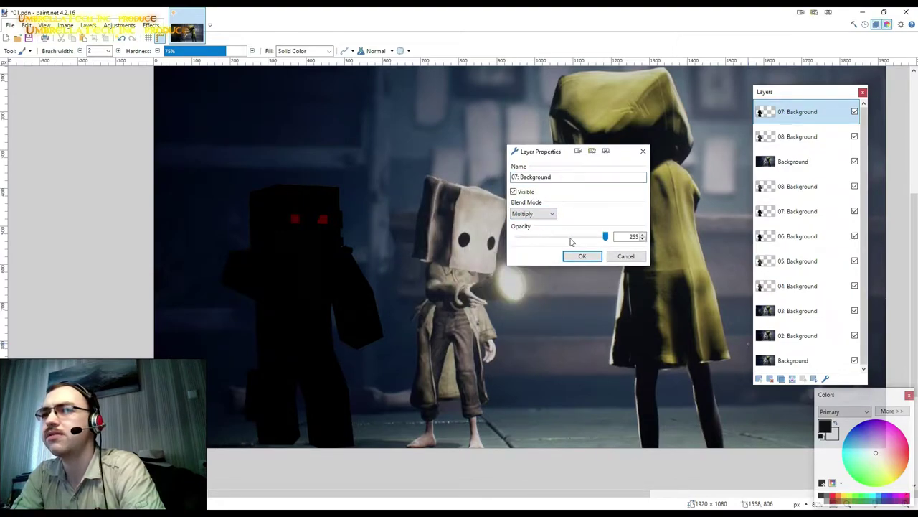
left_click_drag(580, 240, 560, 242)
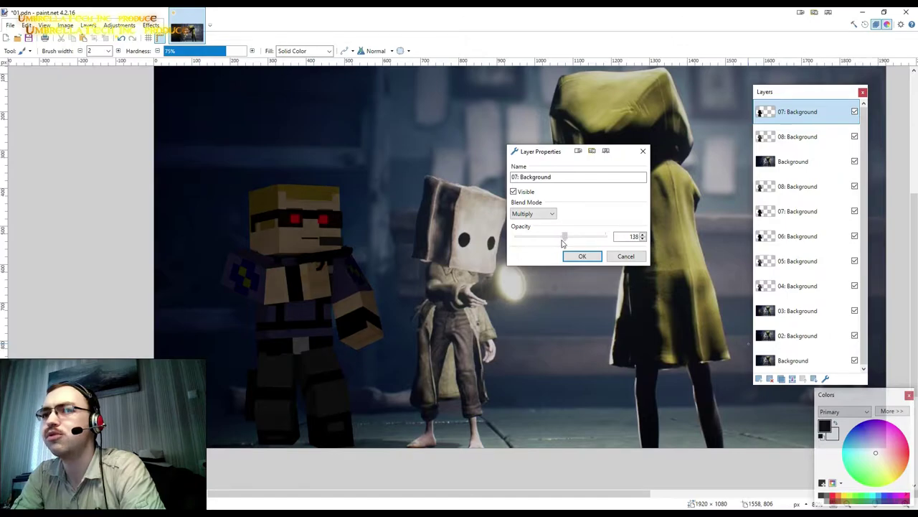
left_click(531, 213)
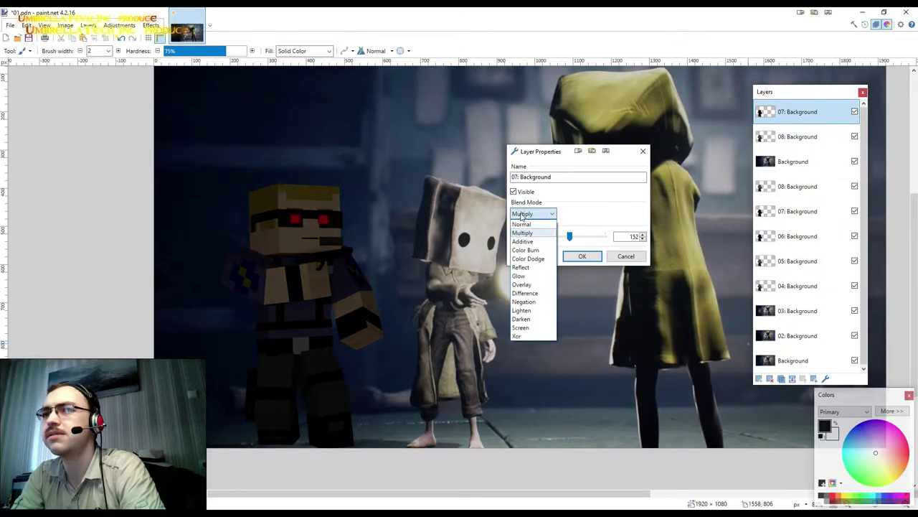
left_click(528, 244)
After trying Color Dodge, apply Reflect blending at opacity 200 to layer 07.
left_click(531, 214)
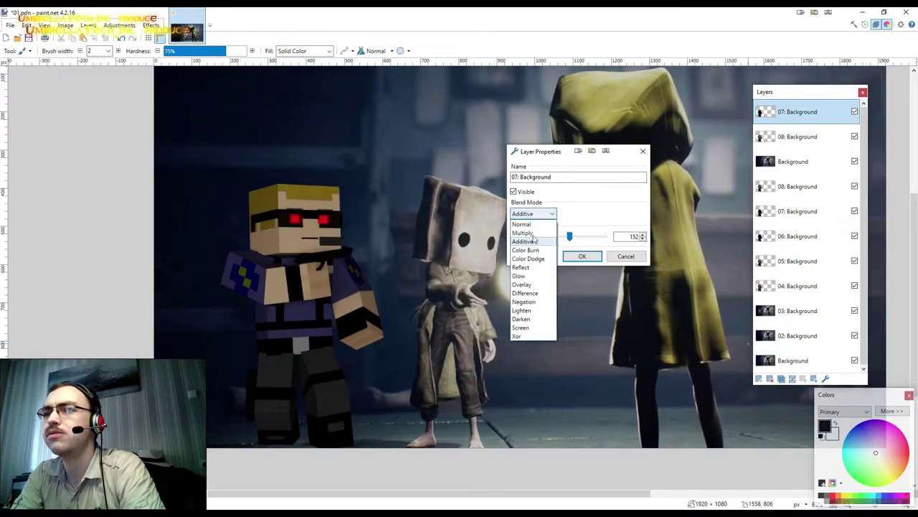
left_click(533, 258)
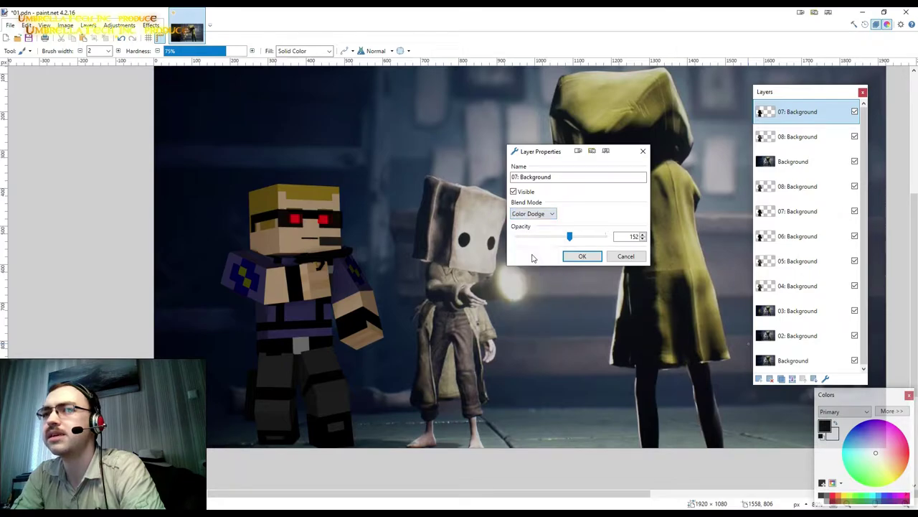
left_click(531, 213)
left_click(531, 267)
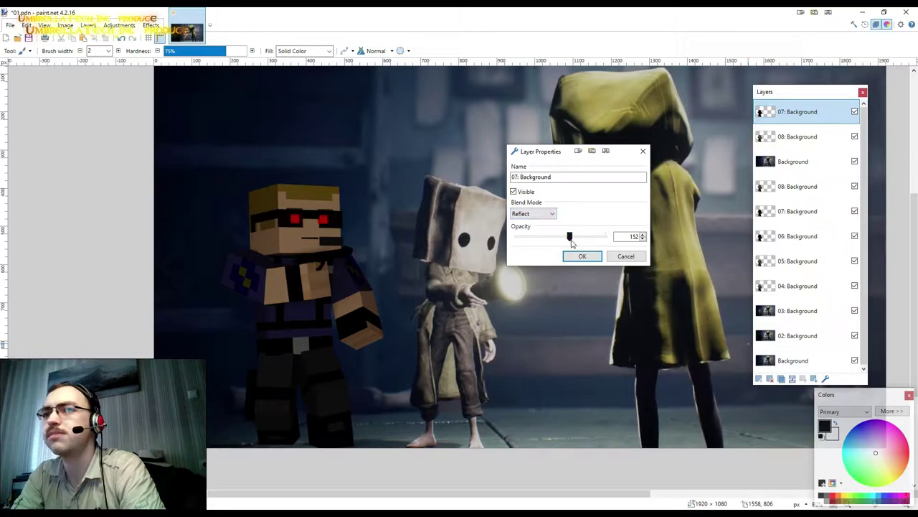
left_click_drag(583, 243, 589, 242)
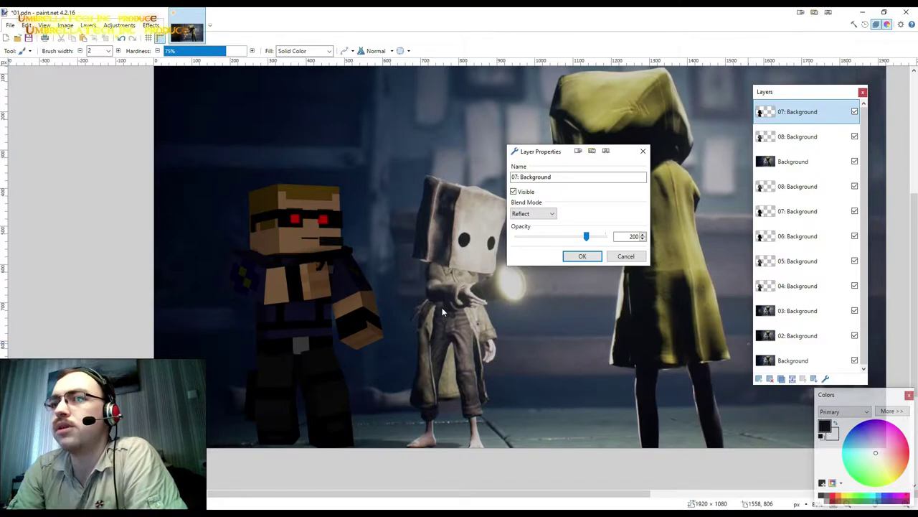
left_click(583, 256)
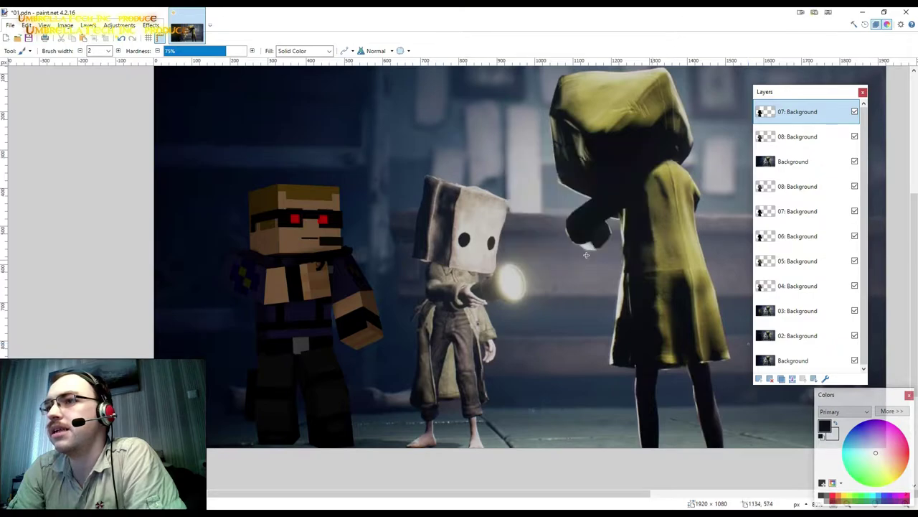
Raise the 03: Background layer to third in the stack and select 08: Background.
left_click(792, 311)
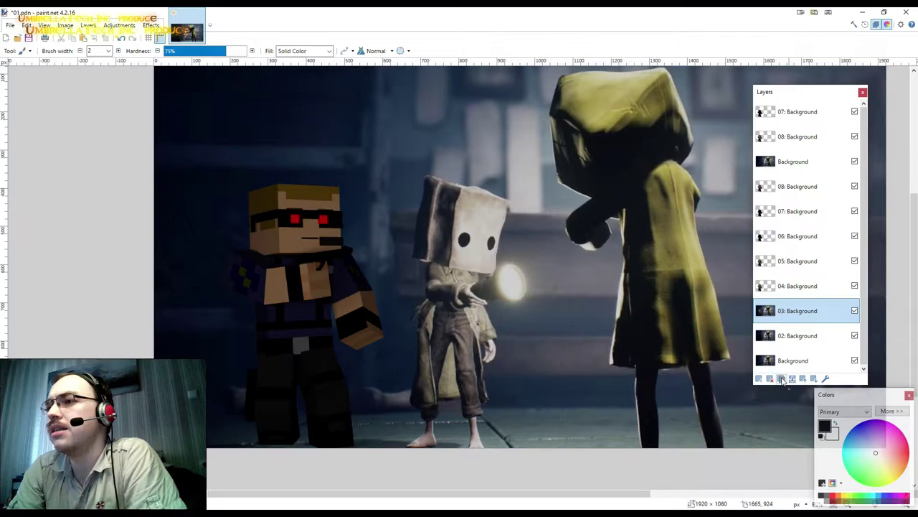
mouse_move(793, 311)
left_mouse_down()
mouse_move(807, 169)
mouse_move(804, 188)
mouse_move(792, 163)
left_mouse_up()
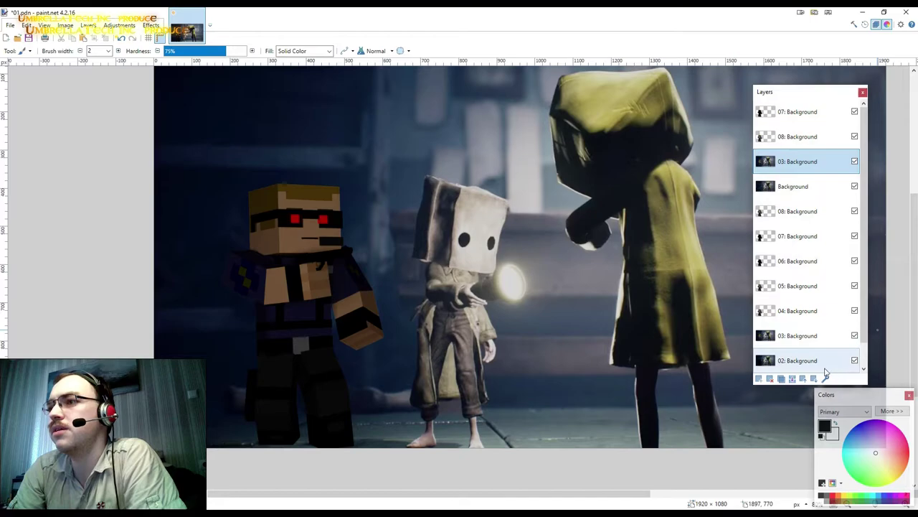
left_click(786, 140)
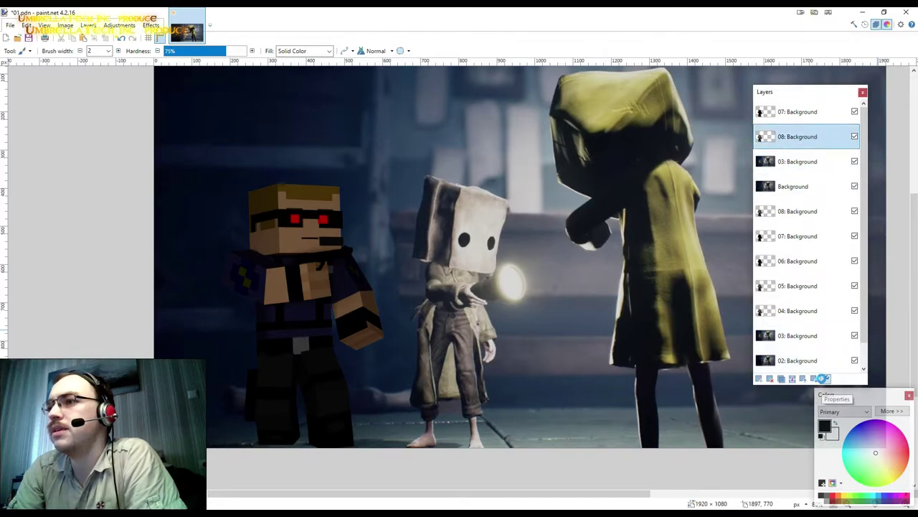
Try Multiply and Additive blending on 08: Background at varying opacity.
left_click(825, 378)
left_click(443, 288)
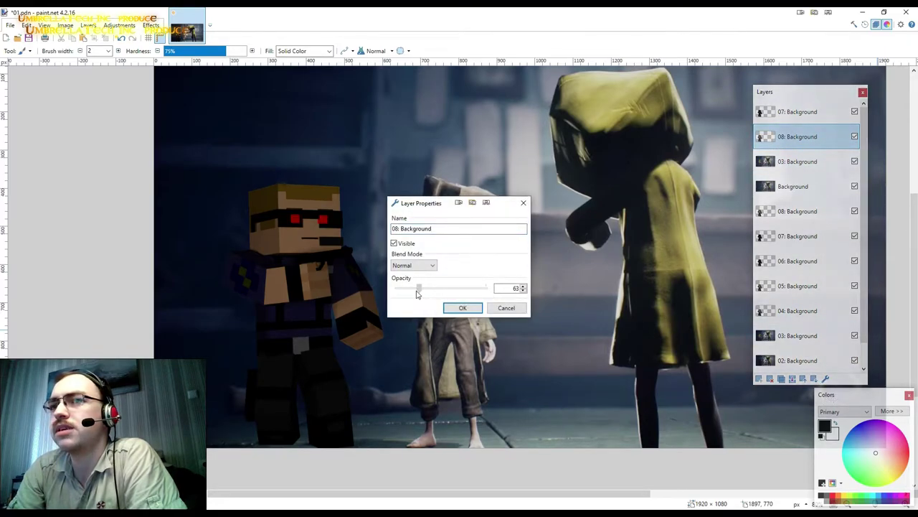
left_click_drag(440, 290, 450, 288)
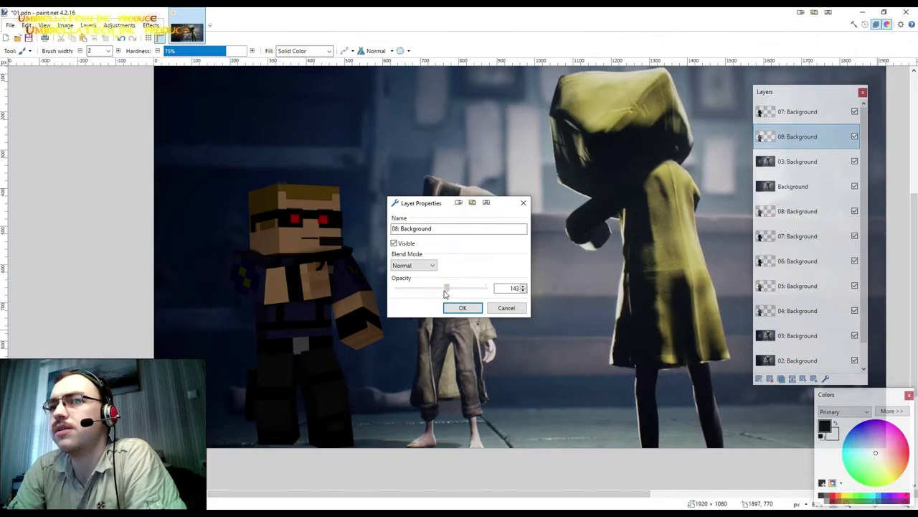
left_click(412, 265)
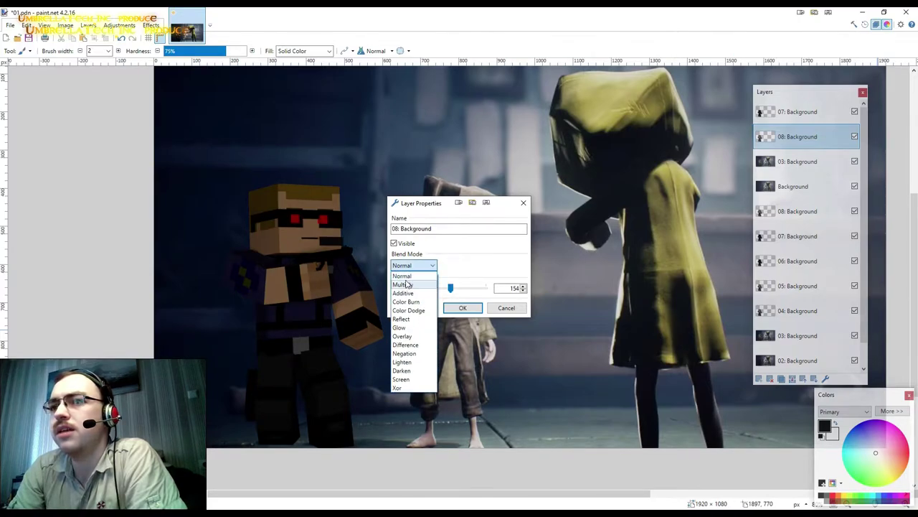
left_click(415, 285)
left_click_drag(420, 204, 532, 180)
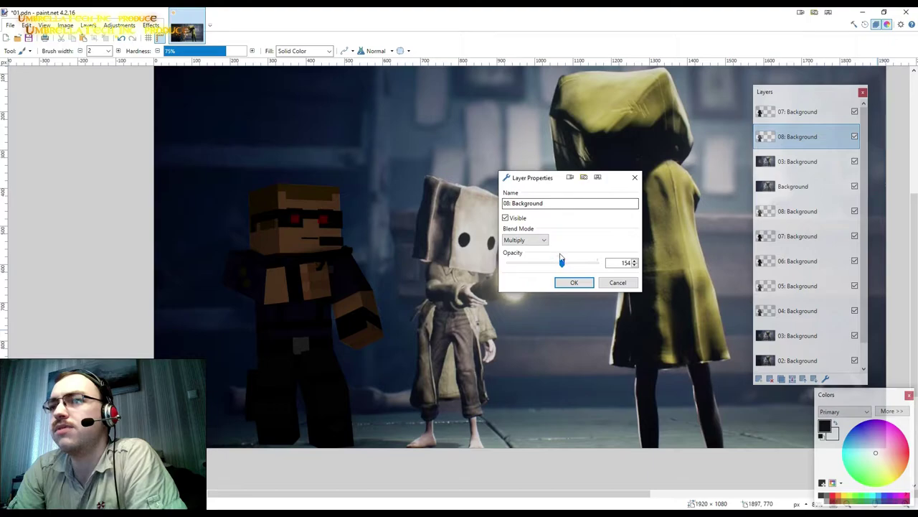
left_click_drag(562, 263, 572, 266)
left_click(531, 241)
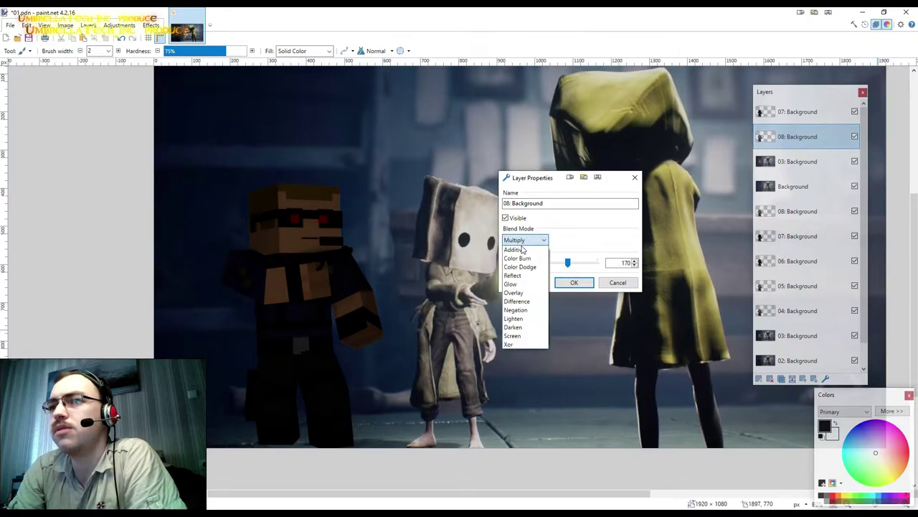
left_click(516, 267)
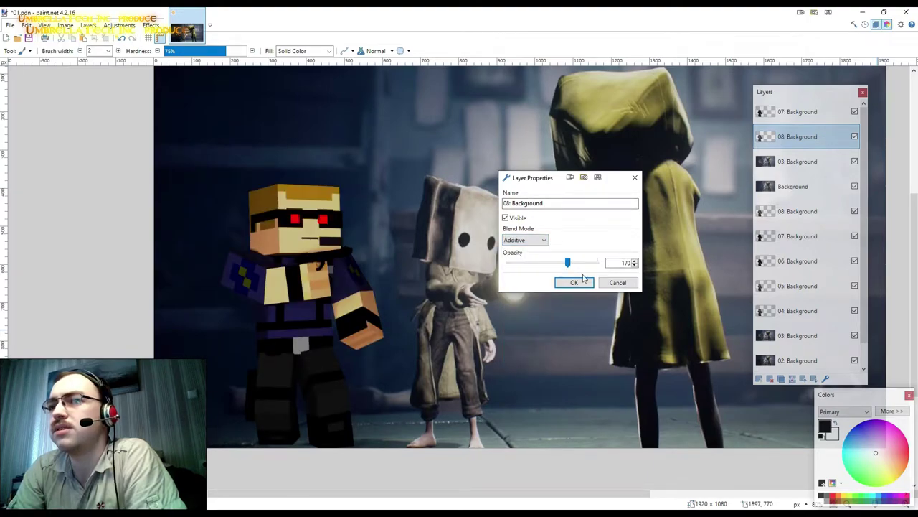
After trying Darken, set 08: Background to Lighten blending at opacity 201.
left_click_drag(568, 263, 543, 266)
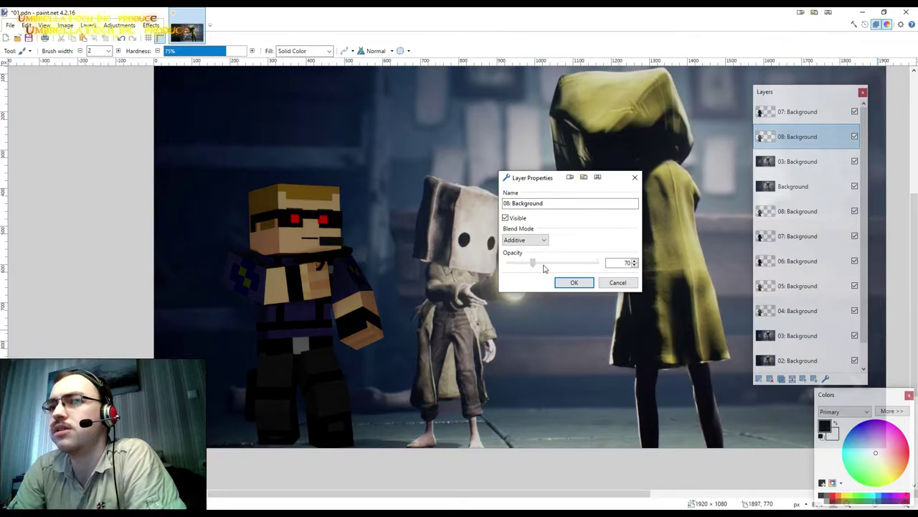
left_click(534, 241)
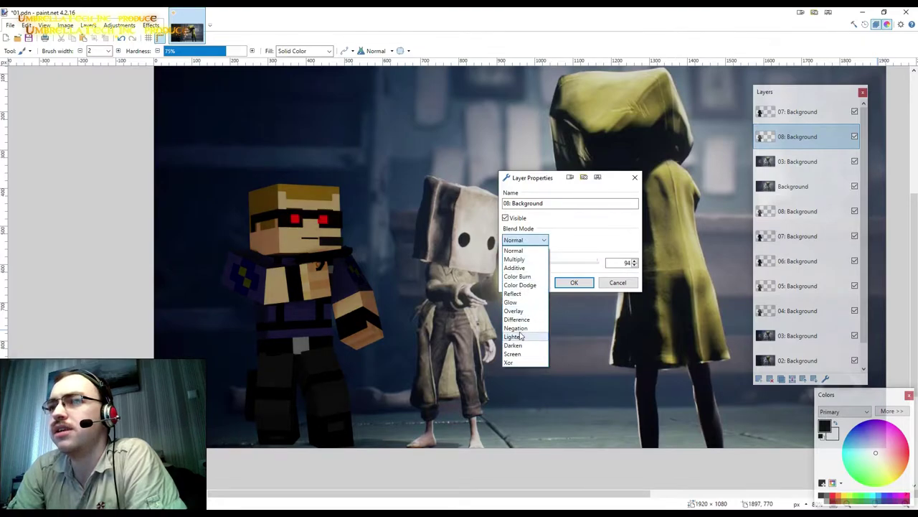
left_click(512, 345)
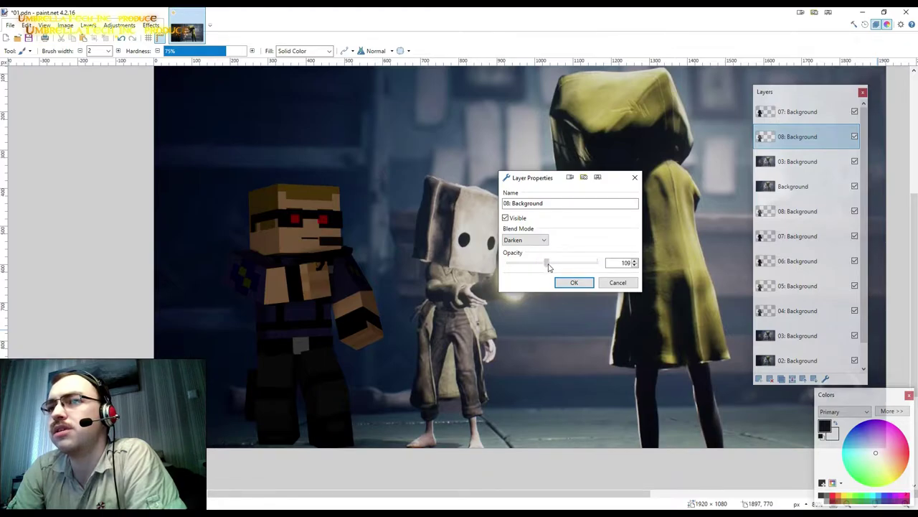
left_click(524, 241)
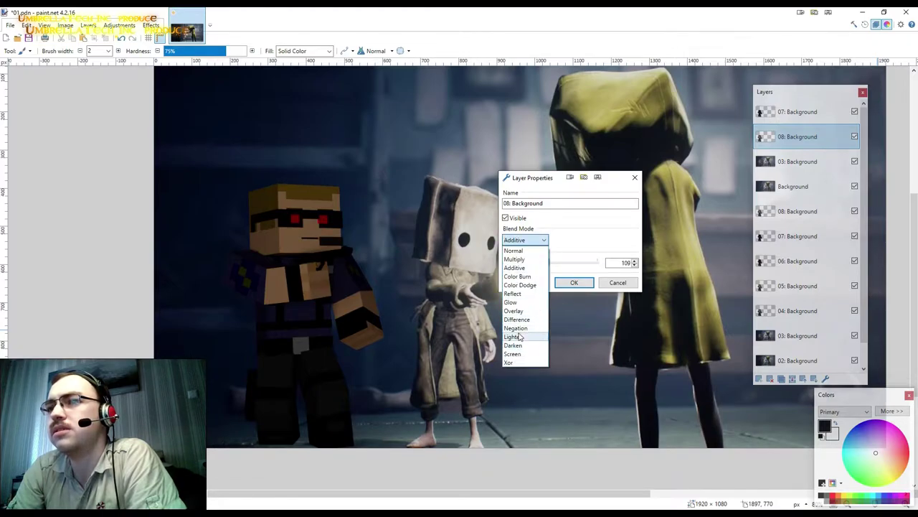
left_click(523, 335)
mouse_move(560, 263)
left_mouse_down()
mouse_move(630, 263)
mouse_move(583, 263)
left_mouse_up()
left_click_drag(537, 178, 595, 150)
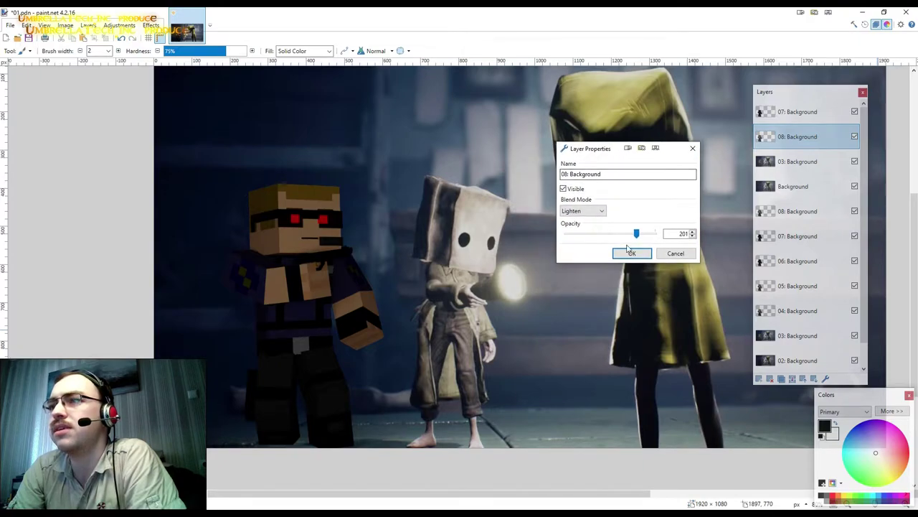
left_click(631, 253)
left_click(797, 111)
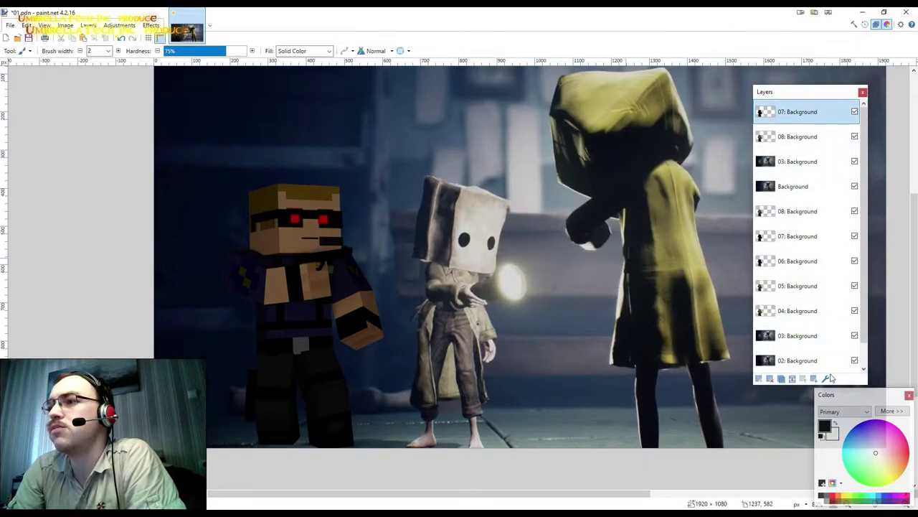
Try Glow, Overlay and Difference blending on 07: Background at opacity 190 and confirm.
left_click(826, 378)
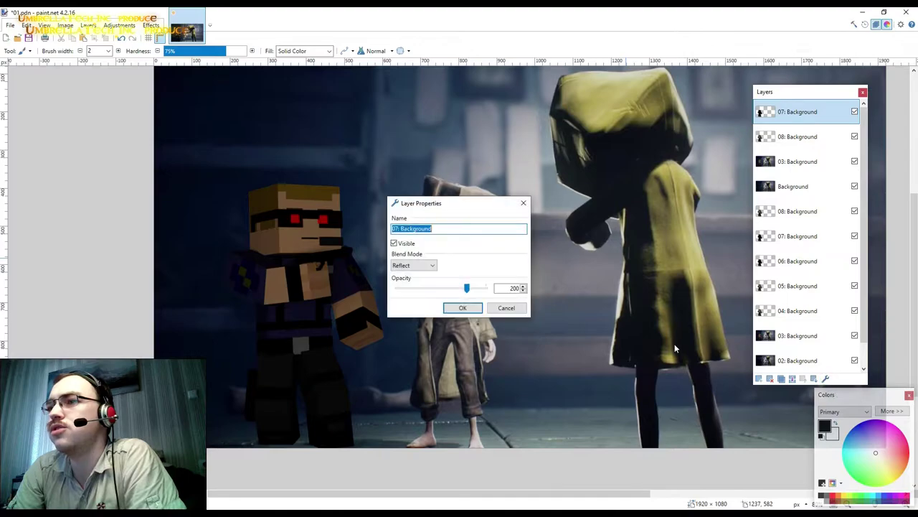
left_click(465, 286)
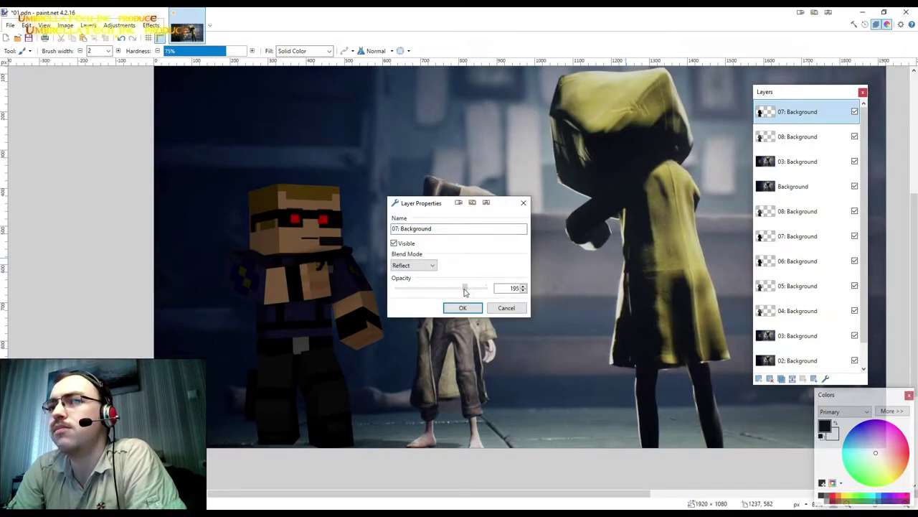
left_click_drag(464, 291, 465, 293)
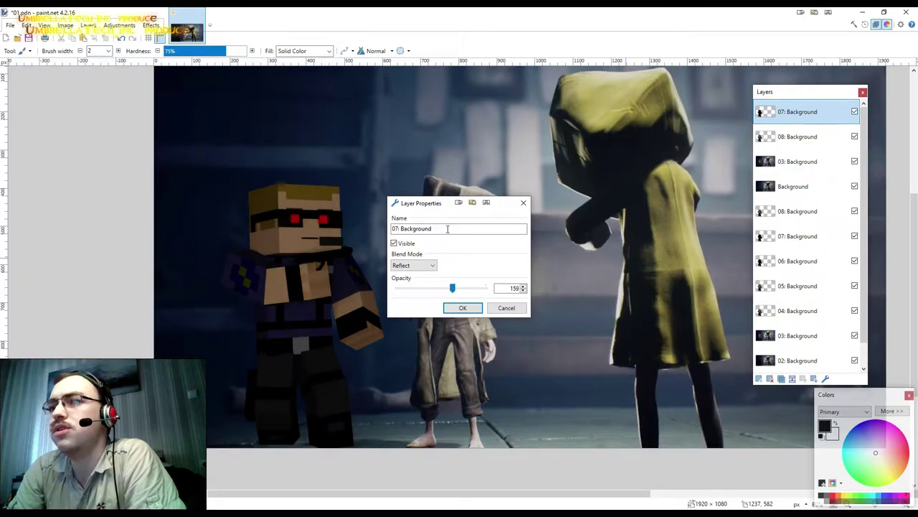
left_click_drag(433, 203, 540, 158)
left_click(518, 220)
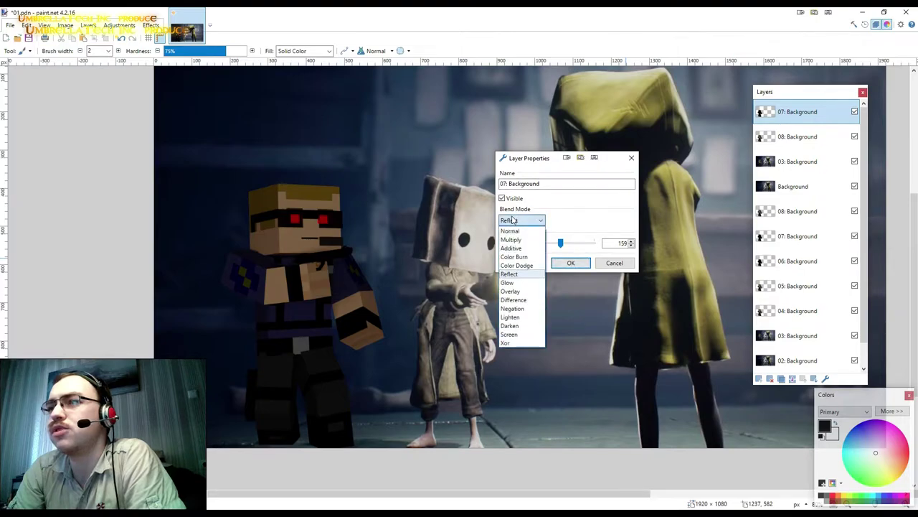
left_click(518, 278)
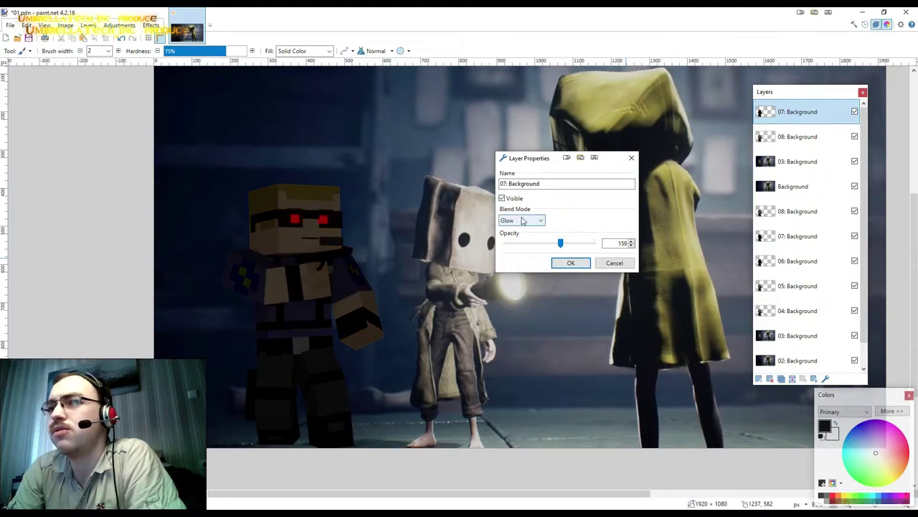
left_click(520, 220)
left_click(515, 291)
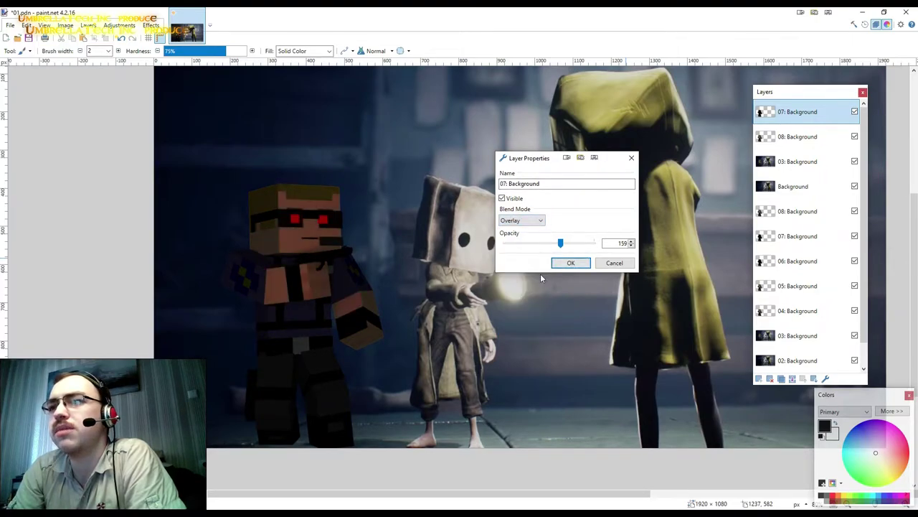
left_click(540, 221)
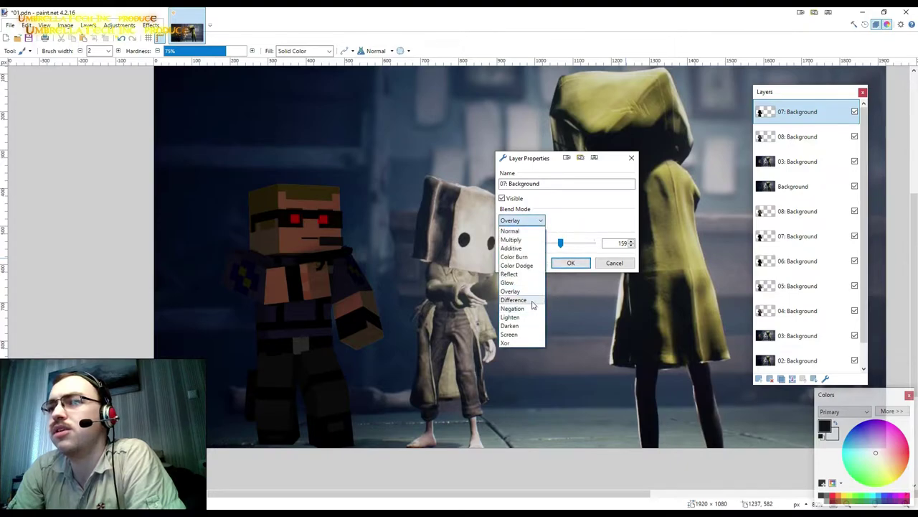
left_click(534, 304)
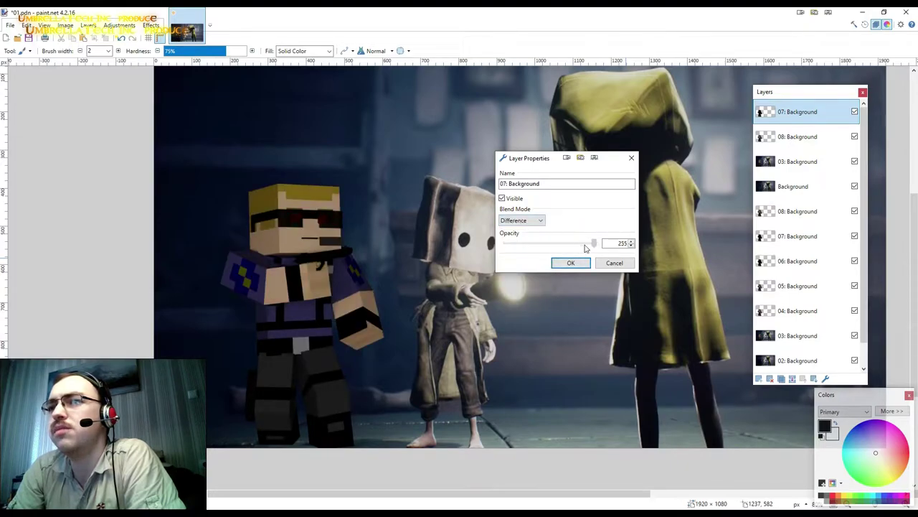
left_click_drag(585, 247, 560, 250)
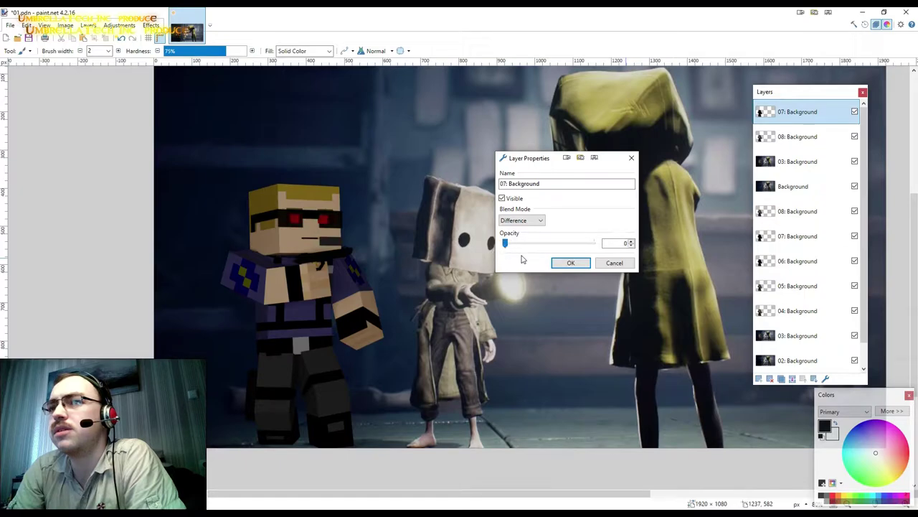
left_click(571, 262)
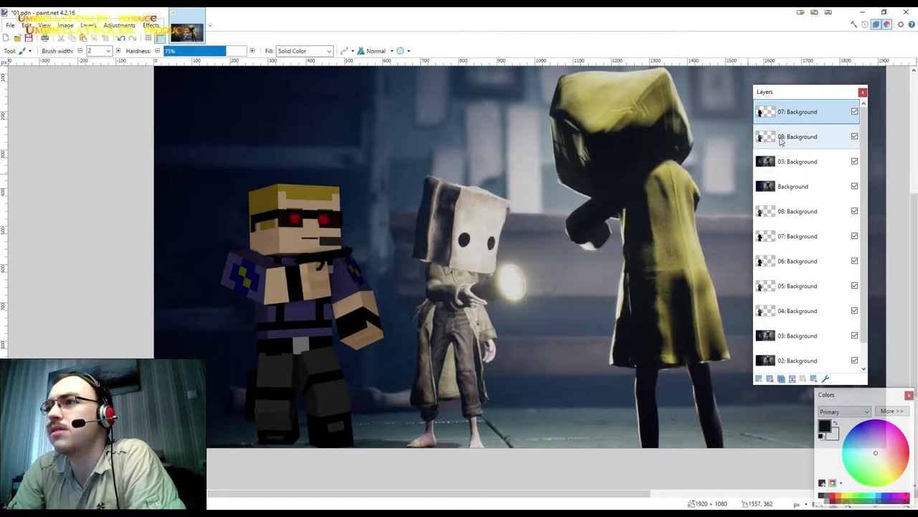
Move 08: Background below 03: Background, then try Darken and Lighten on 07: Background.
mouse_move(781, 142)
left_mouse_down()
mouse_move(775, 172)
mouse_move(793, 140)
left_mouse_up()
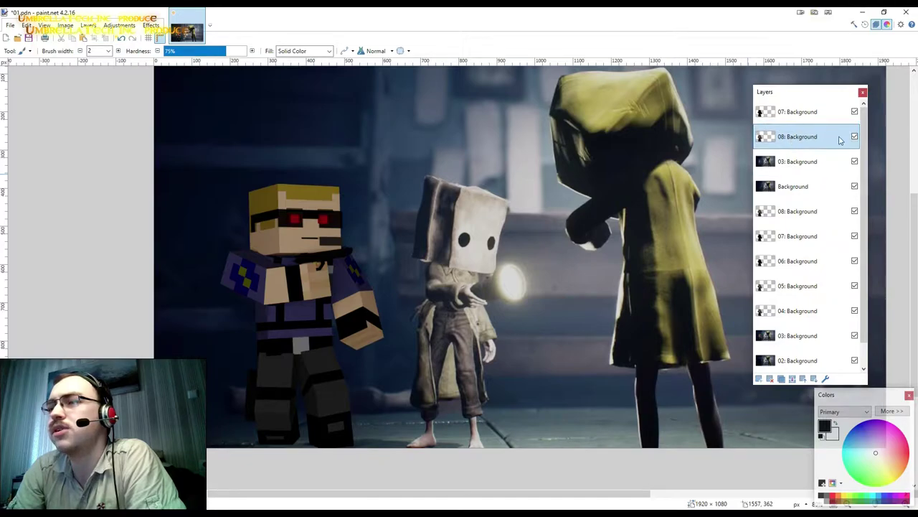
left_click(825, 378)
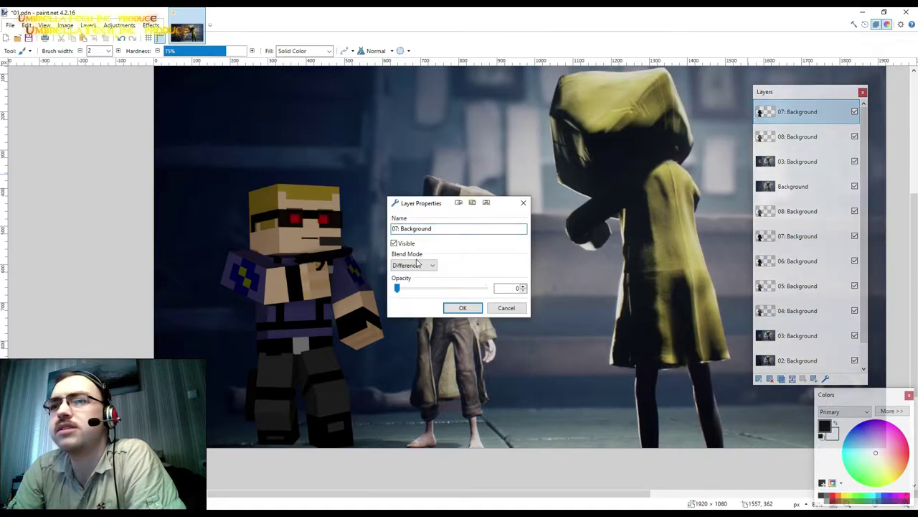
left_click(416, 265)
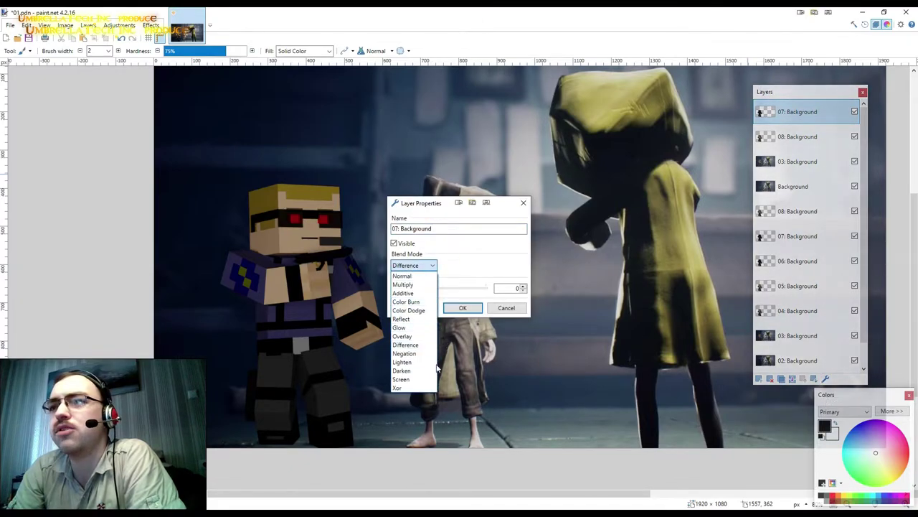
key("Escape")
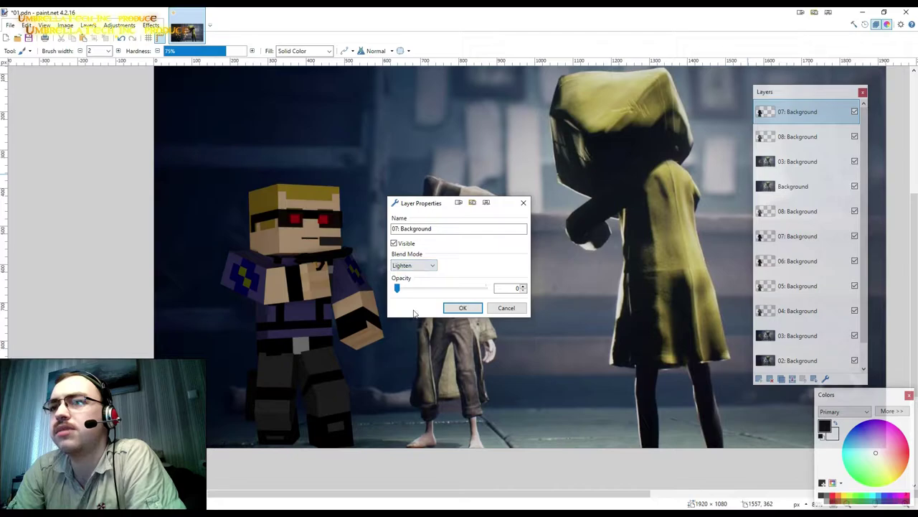
left_click(411, 266)
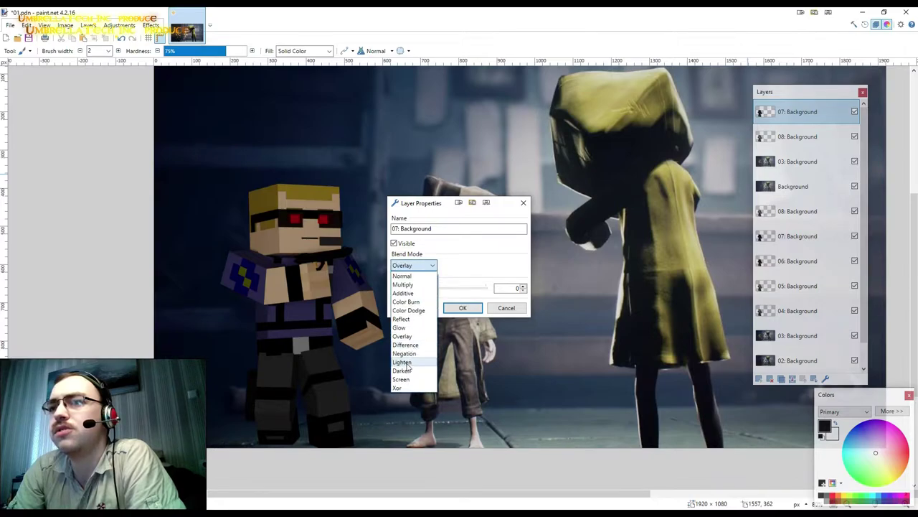
left_click(401, 370)
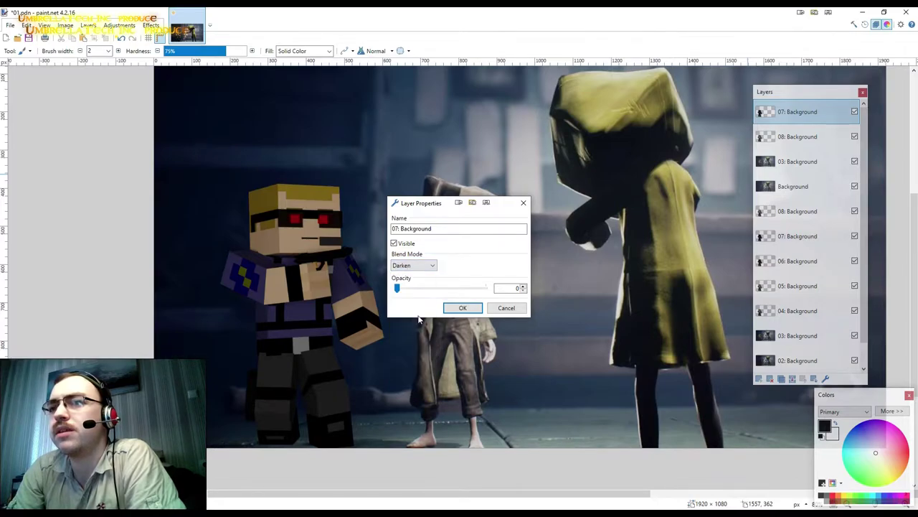
left_click_drag(399, 289, 460, 290)
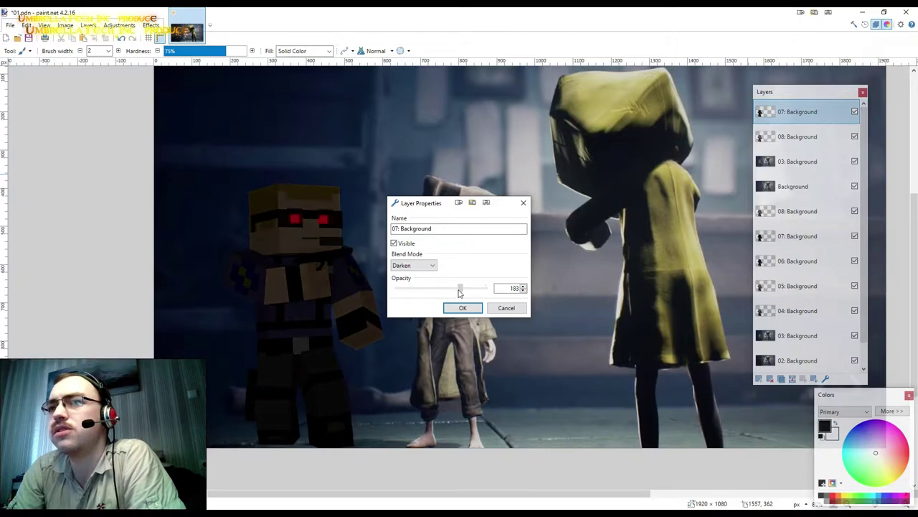
left_click(413, 265)
left_click(415, 357)
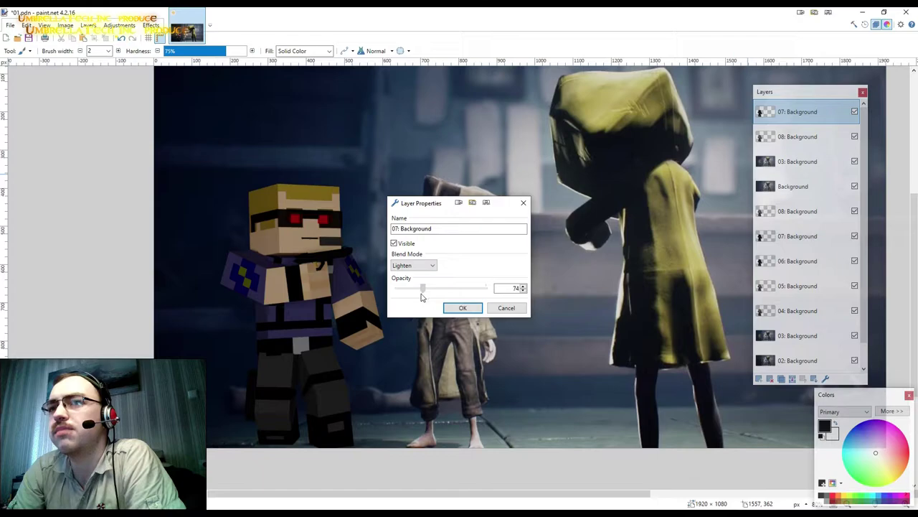
left_click_drag(457, 287, 469, 288)
Try Screen and Xor blending on 07: Background, varying opacity from 255 to 48.
left_click(413, 265)
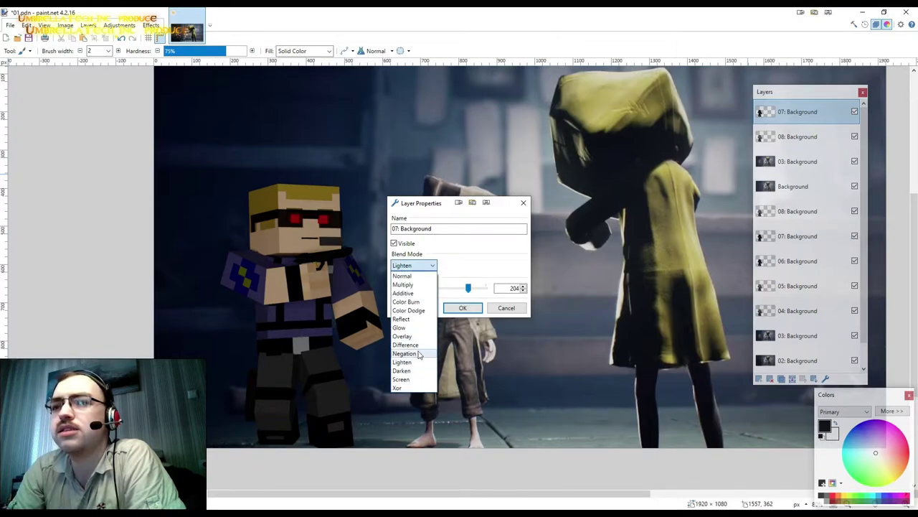
left_click(404, 379)
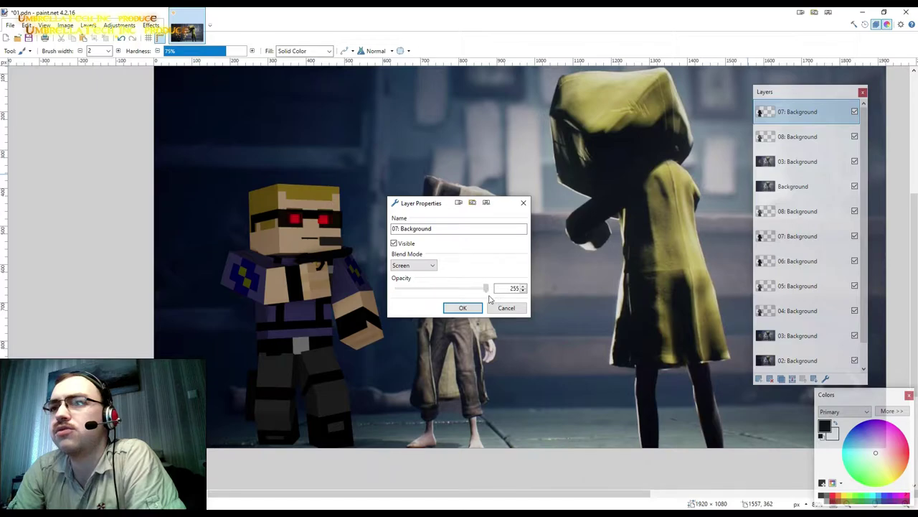
left_click(404, 266)
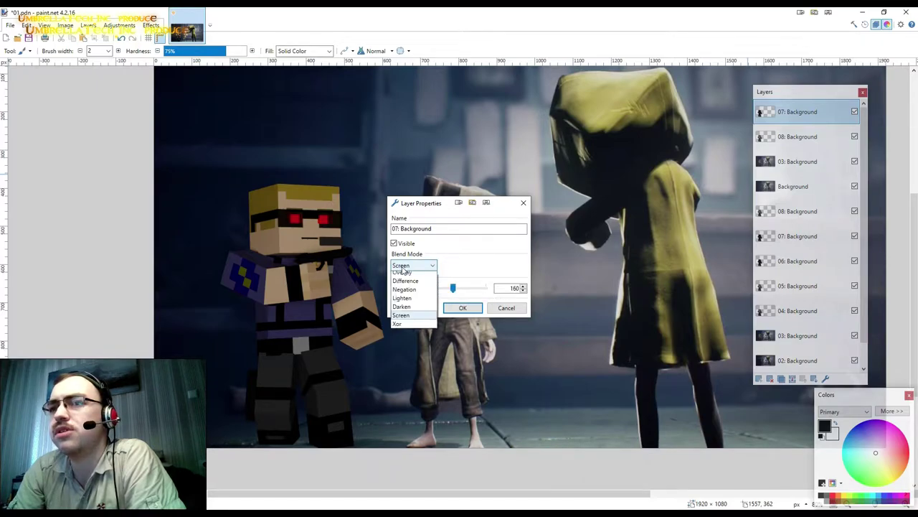
left_click(399, 388)
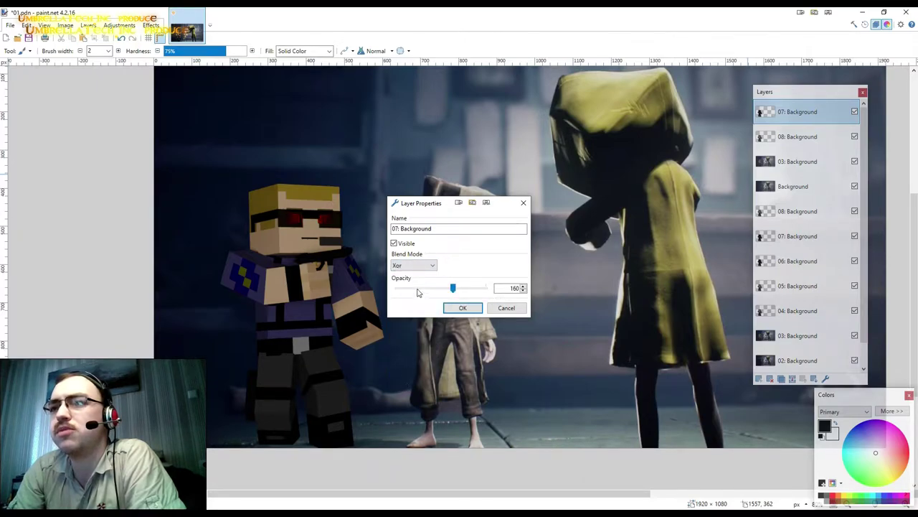
left_click_drag(459, 288, 512, 289)
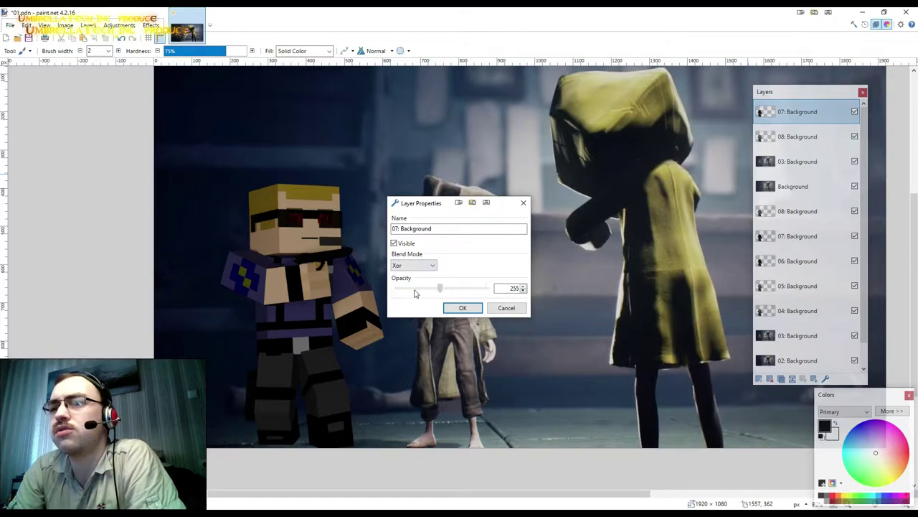
left_click_drag(373, 294, 493, 305)
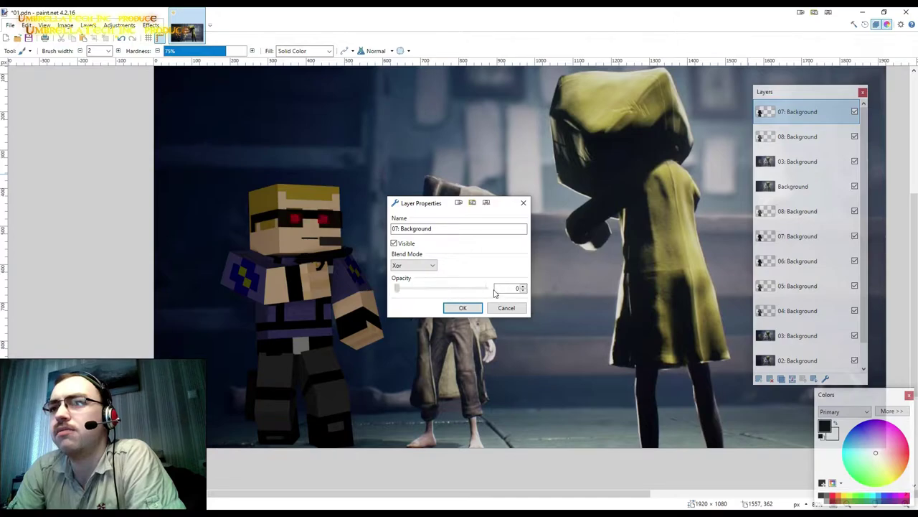
left_click(486, 288)
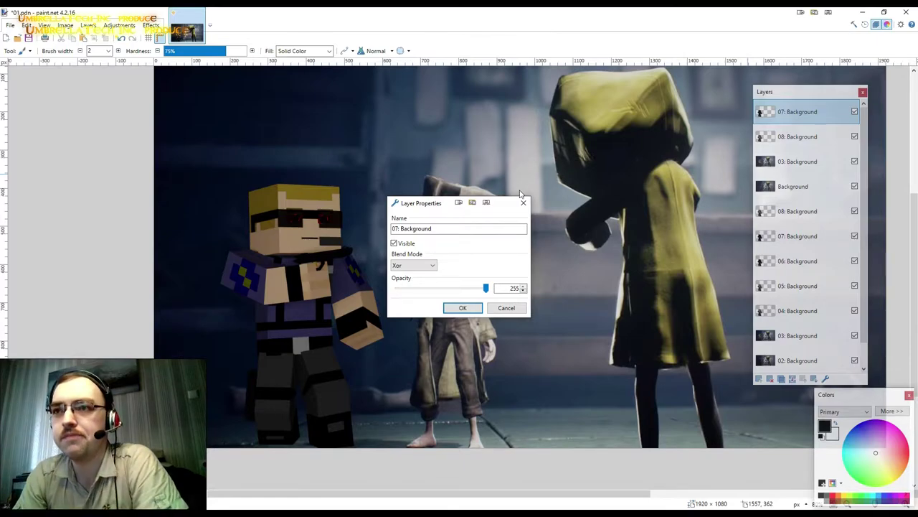
mouse_move(447, 290)
left_mouse_down()
mouse_move(413, 293)
mouse_move(422, 288)
left_mouse_up()
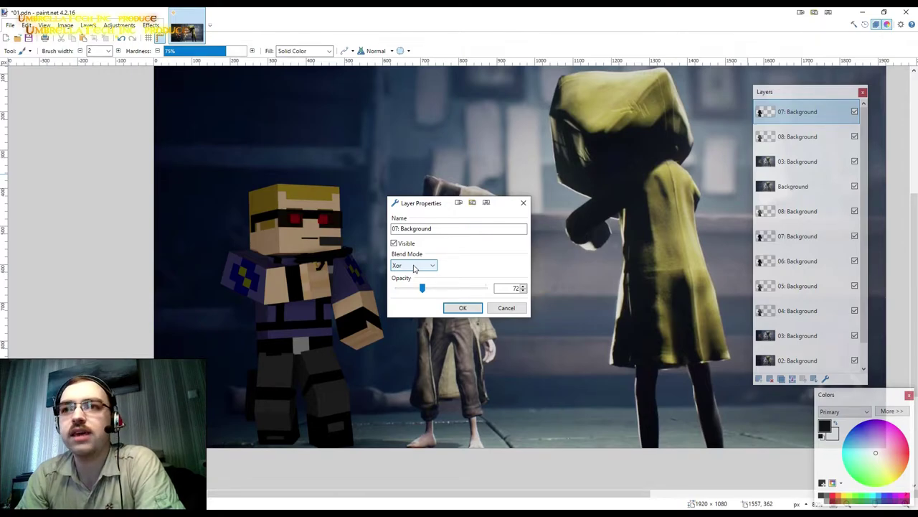
Set 07: Background to Reflect blending at opacity 125.
left_click(417, 263)
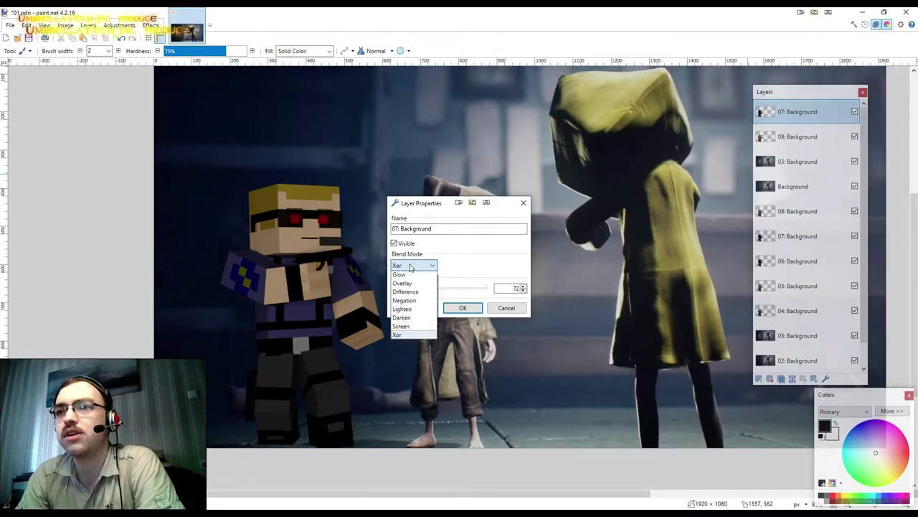
left_click(406, 319)
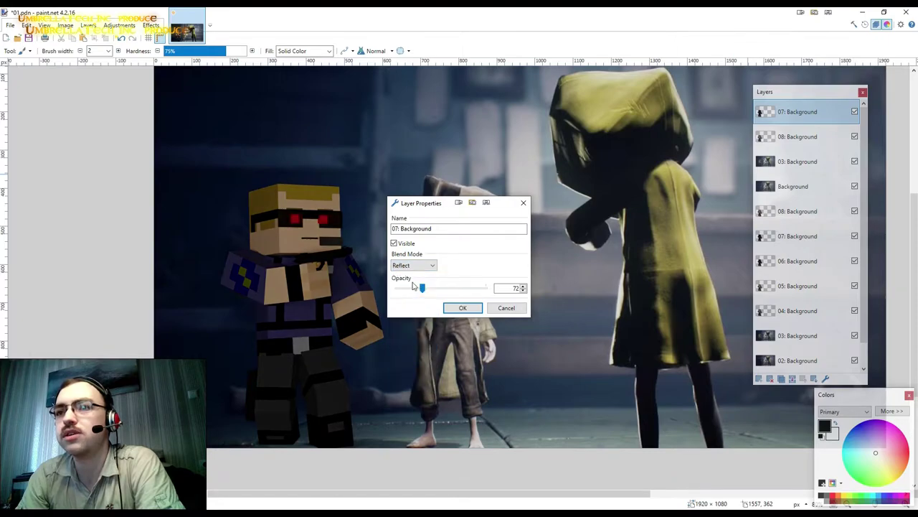
left_click_drag(423, 289, 442, 289)
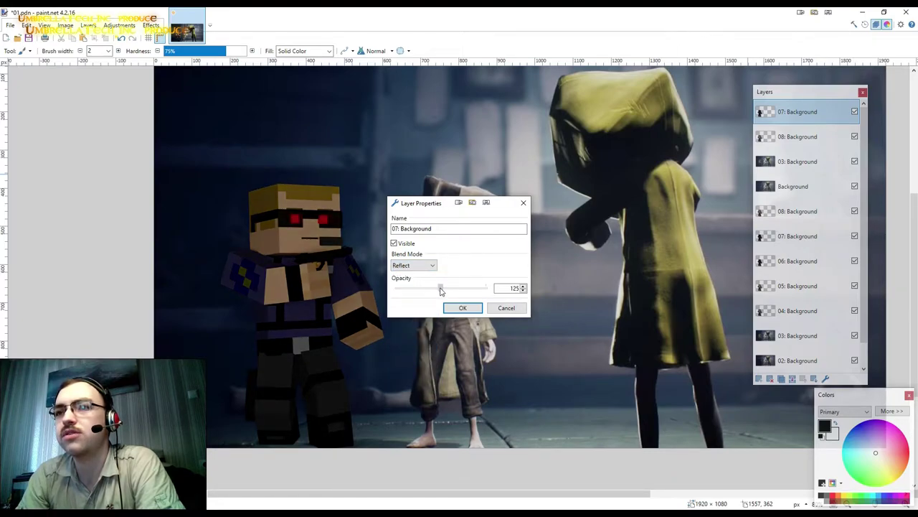
left_click_drag(430, 203, 541, 140)
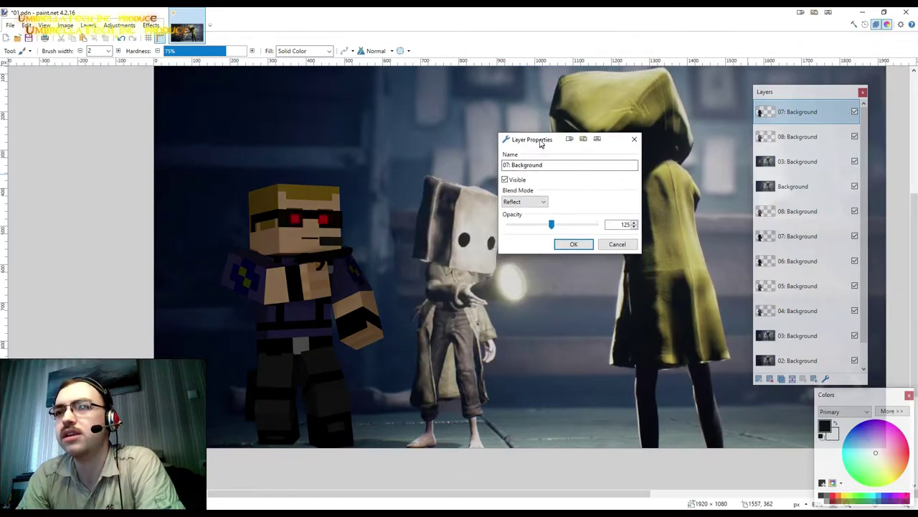
left_click(574, 245)
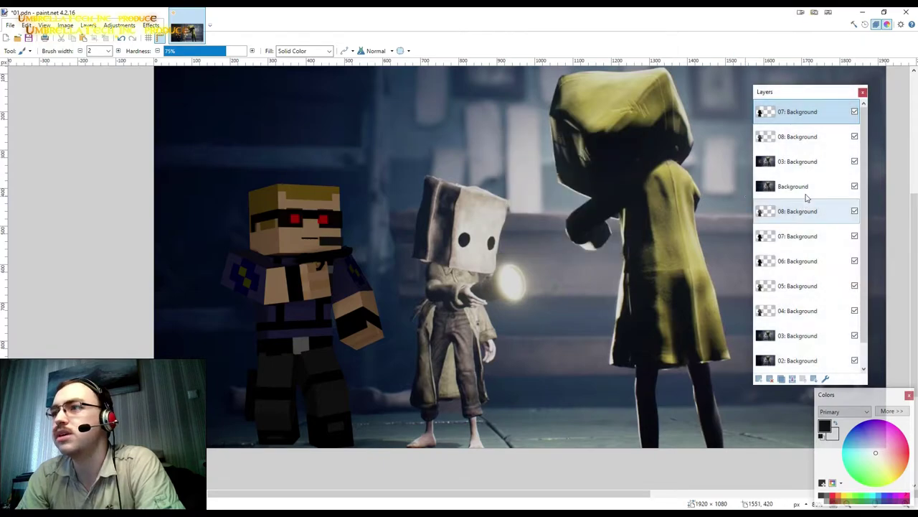
left_click_drag(804, 163, 805, 188)
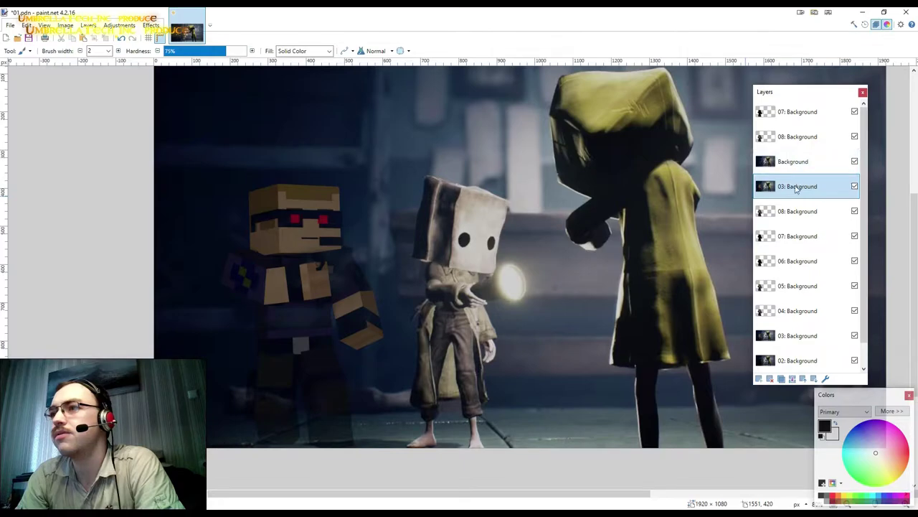
left_click(797, 161)
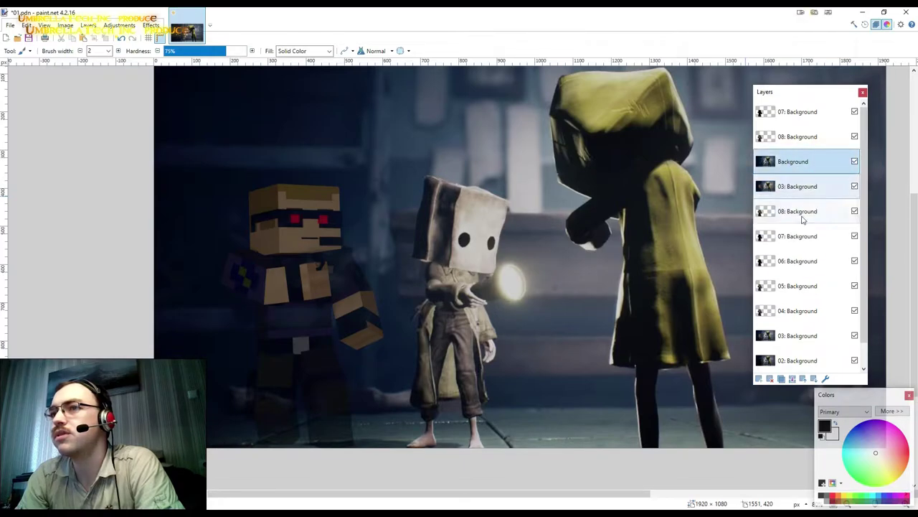
left_click(825, 378)
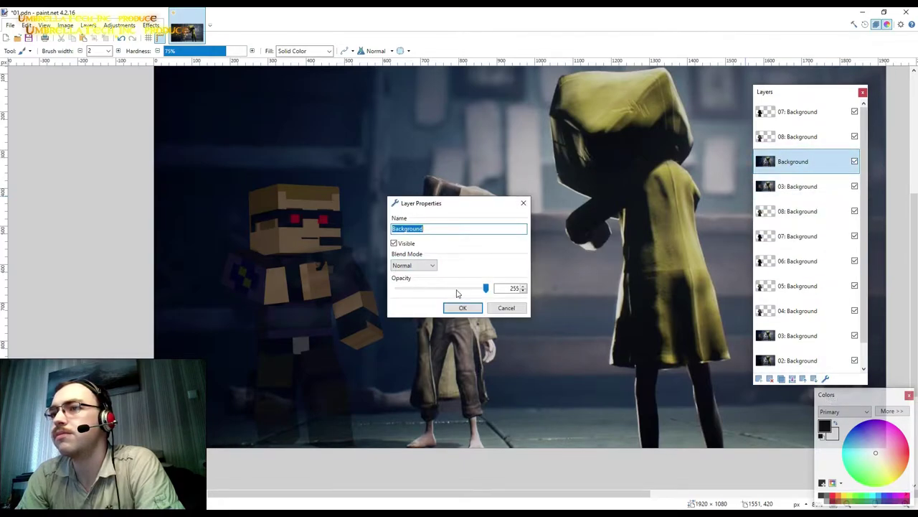
left_click(515, 310)
left_click(792, 115)
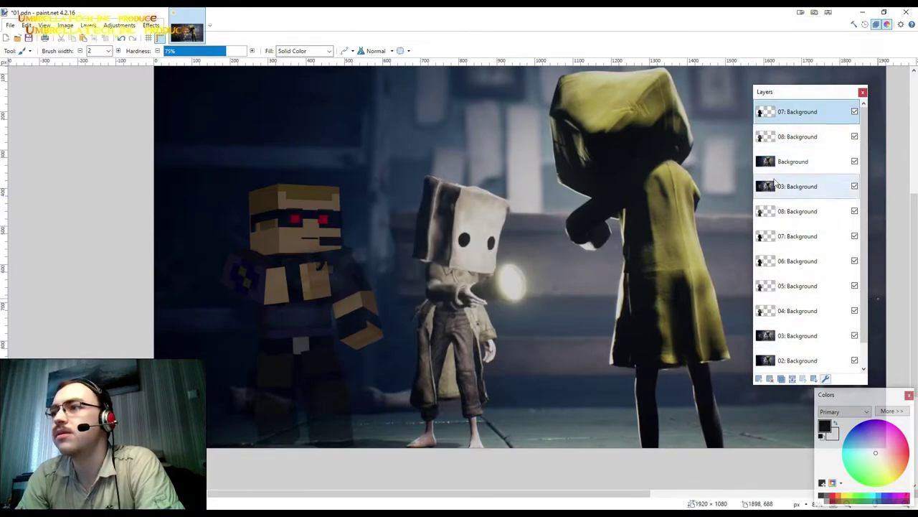
left_click(794, 138)
left_click(825, 378)
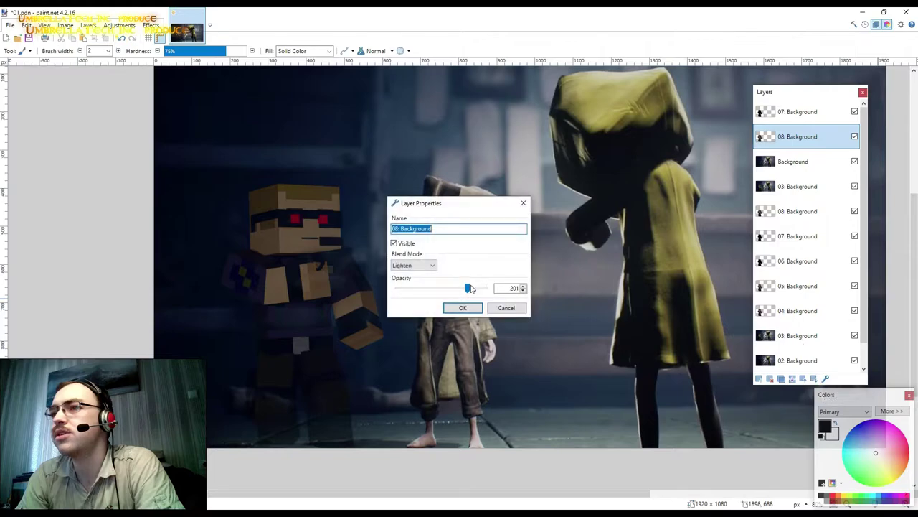
left_click_drag(468, 288, 491, 291)
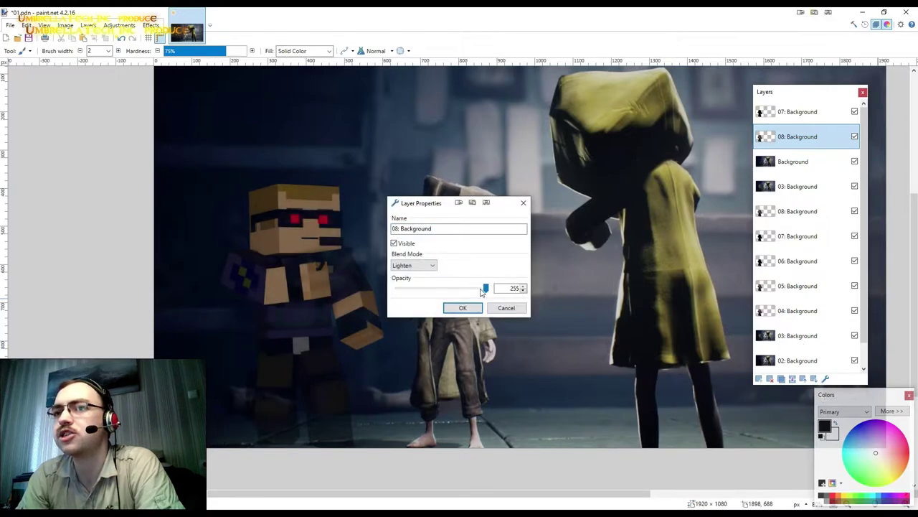
left_click(462, 307)
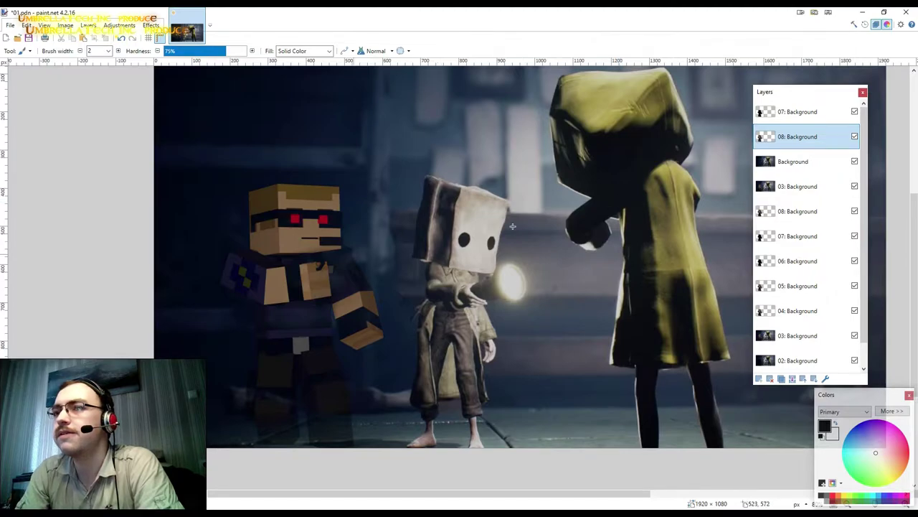
left_click(825, 379)
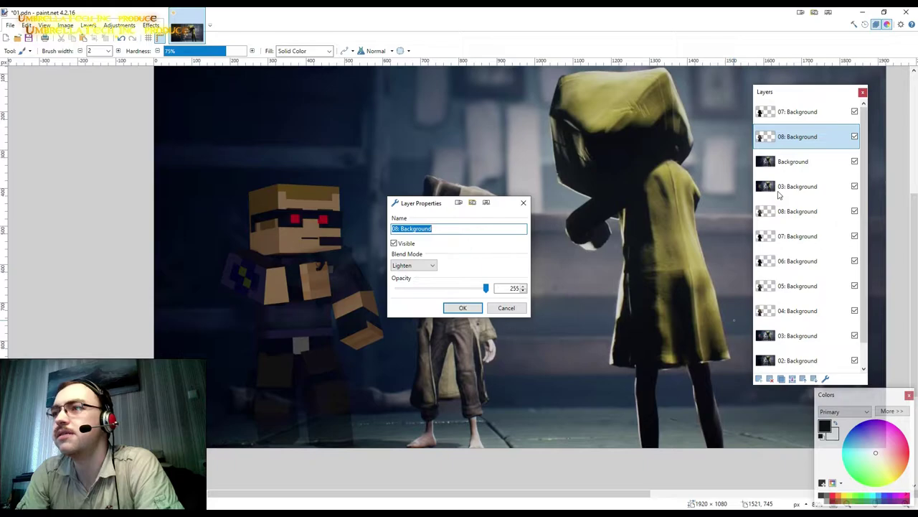
left_click(507, 308)
mouse_move(786, 186)
left_mouse_down()
mouse_move(783, 167)
mouse_move(799, 170)
left_mouse_up()
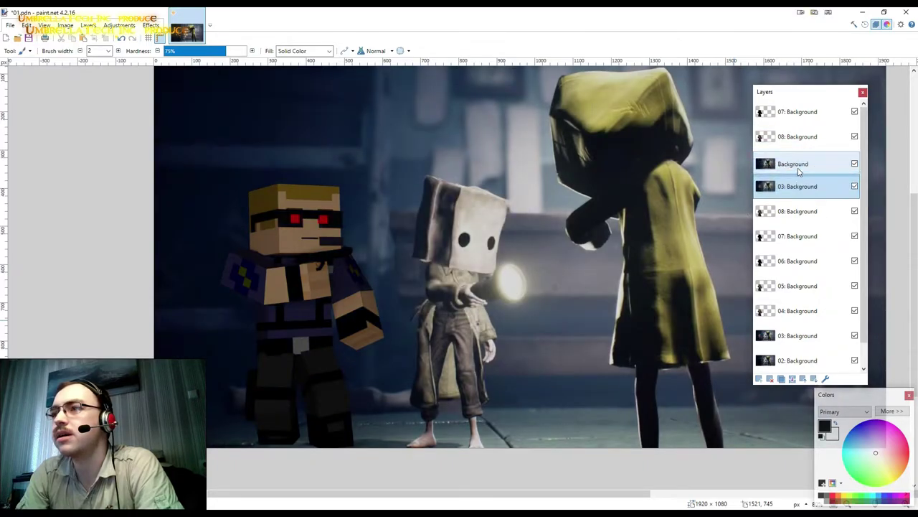
left_click(796, 170)
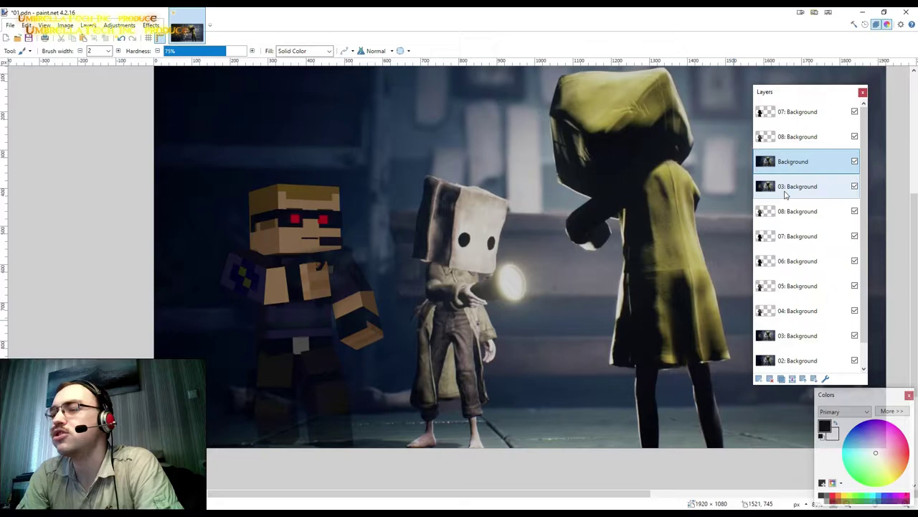
left_click_drag(785, 194, 764, 142)
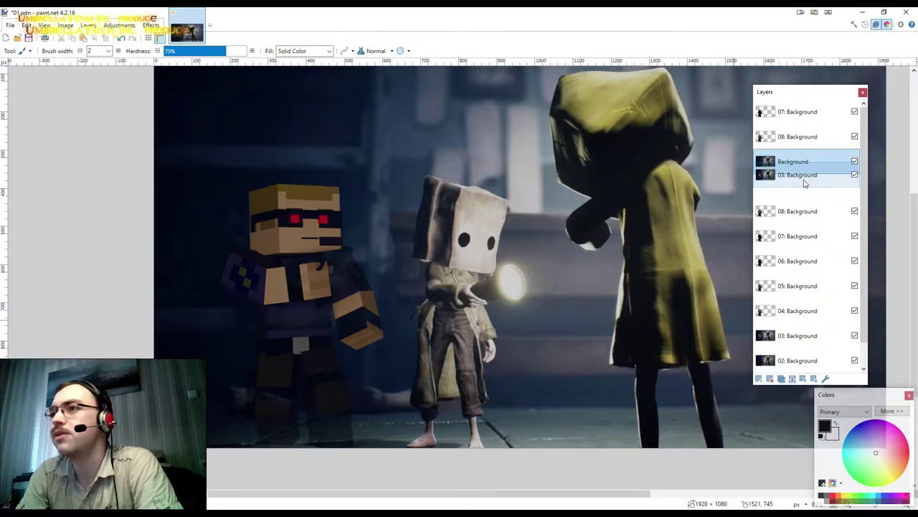
left_click(764, 138)
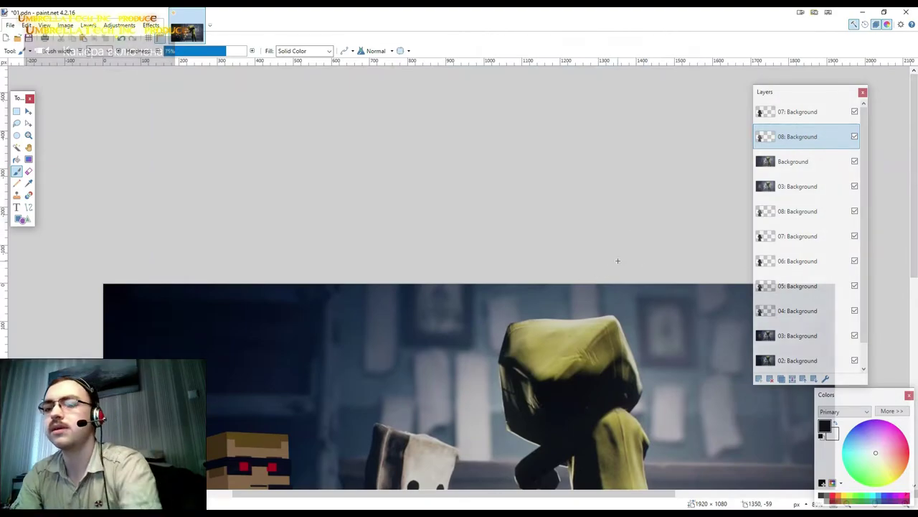
Show the Tools and History windows, frame the characters on the canvas, and choose the Magic Wand.
key("F7")
key("F7")
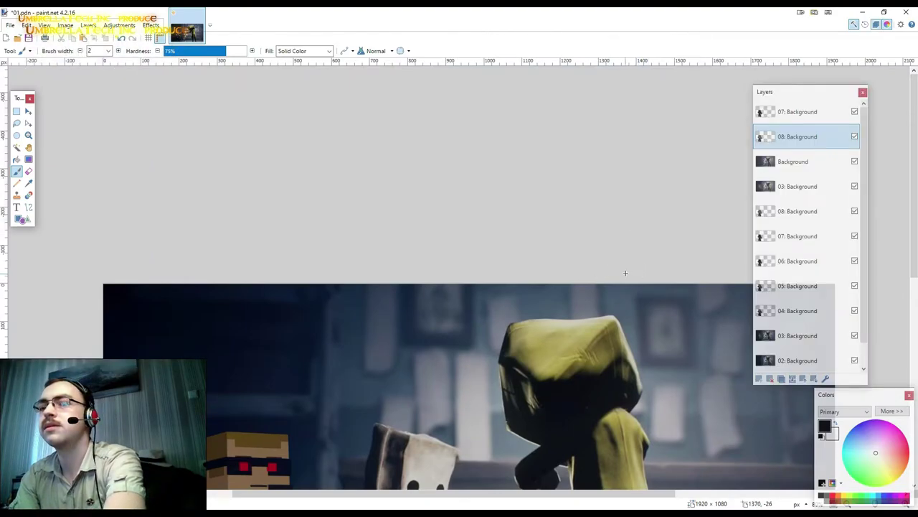
key("F8")
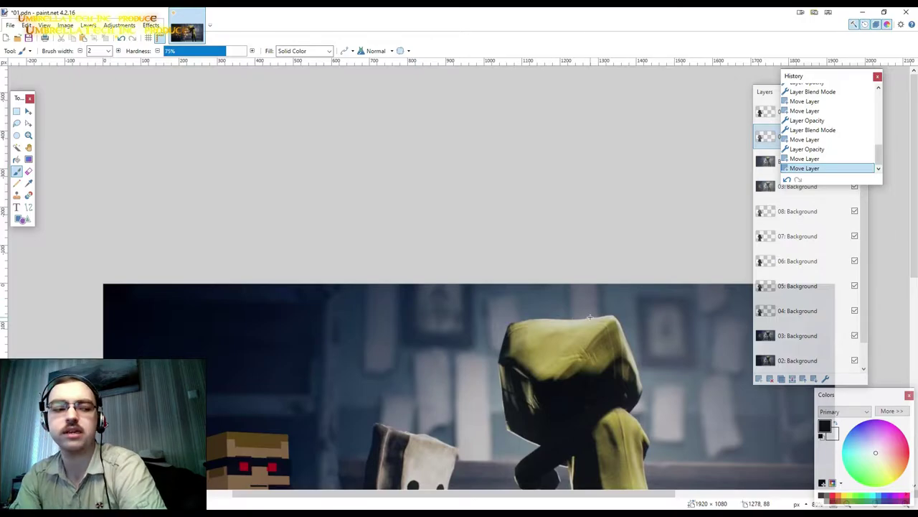
scroll(589, 363, "down", 2)
scroll(584, 266, "down", 2)
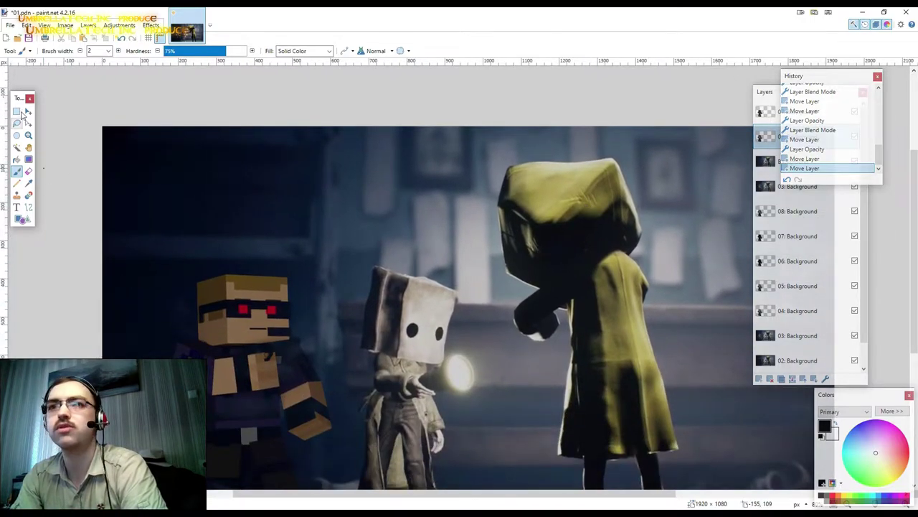
left_click_drag(12, 97, 36, 107)
scroll(540, 233, "down", 1)
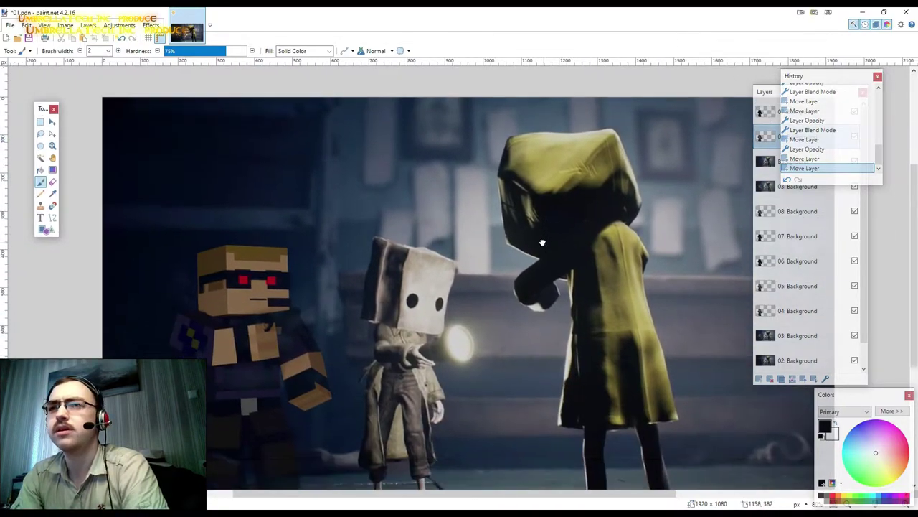
middle_click_drag(539, 233, 533, 221)
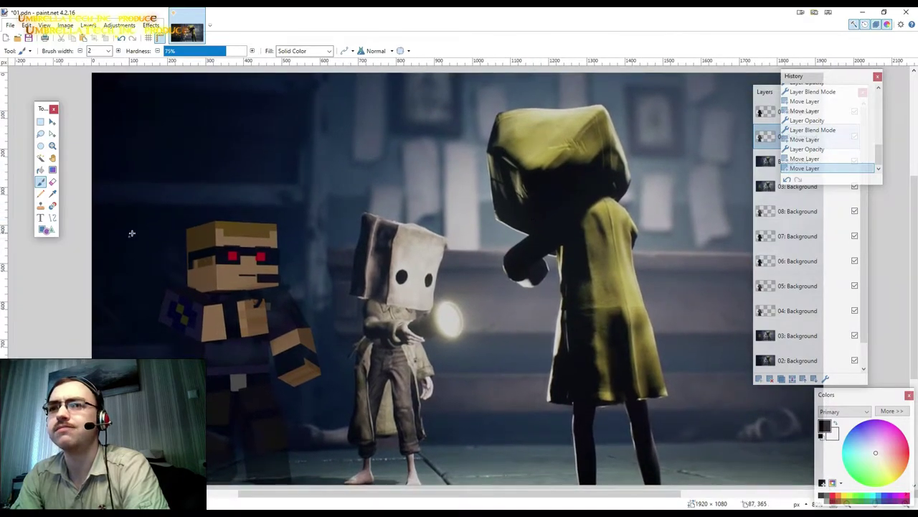
left_click(41, 160)
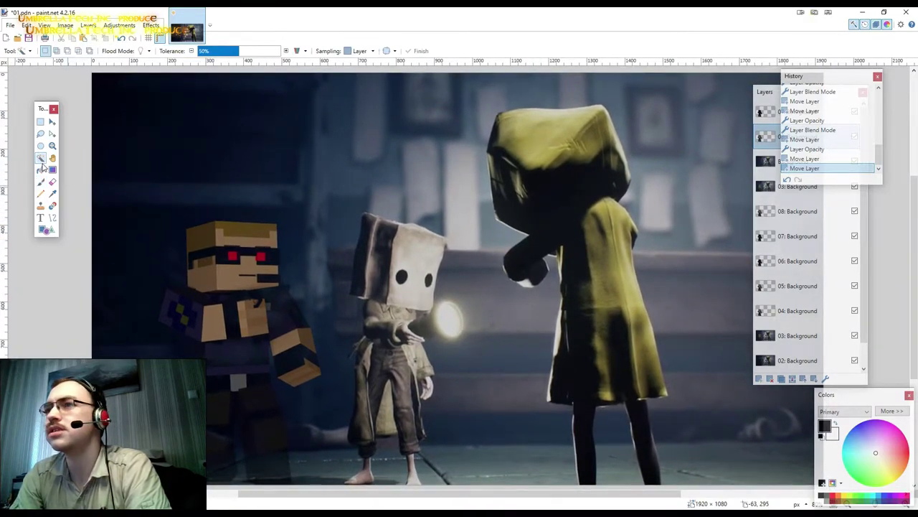
Magic-wand select the Minecraft character, raising the tolerance to 69% so it covers the whole figure.
left_click(209, 250)
left_click_drag(246, 55, 259, 55)
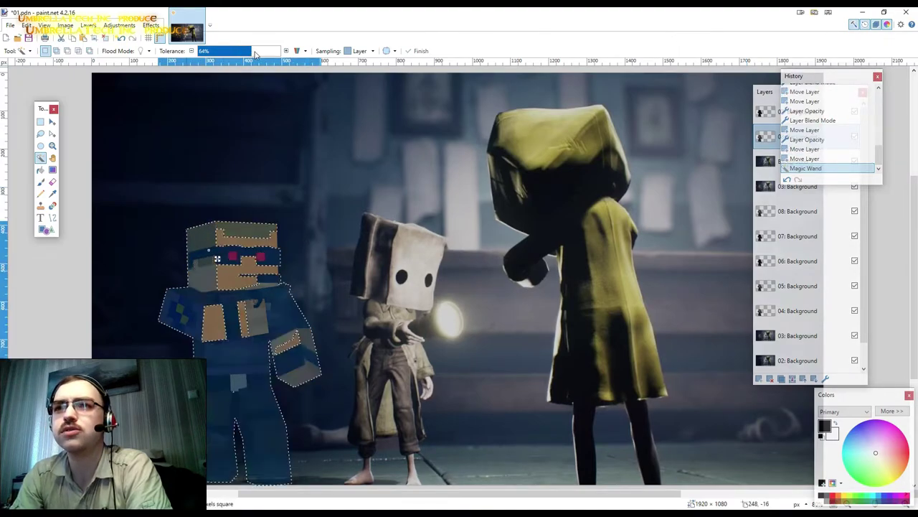
left_click(287, 52)
left_click(287, 52)
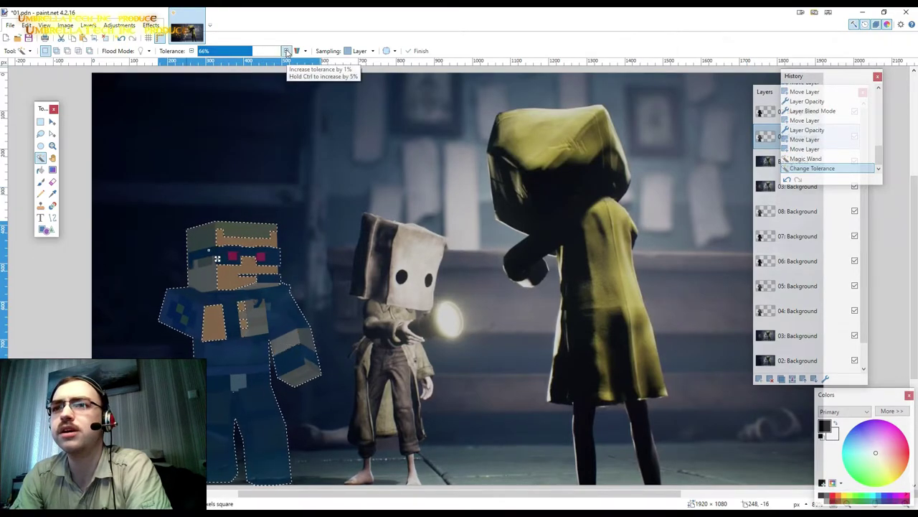
left_click(287, 51)
left_click(287, 52)
left_click(285, 51)
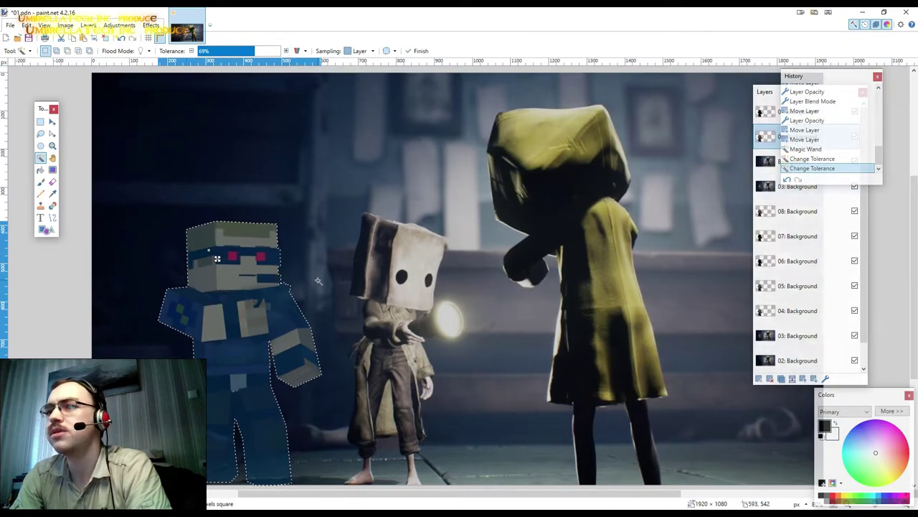
scroll(318, 280, "down", 2)
scroll(318, 281, "up", 2)
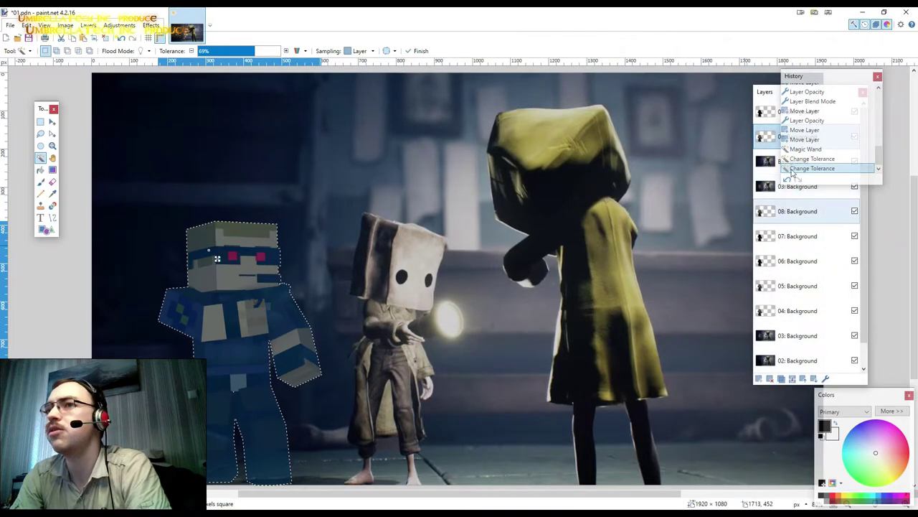
Close the History window, pick layer 03: Background, and try pasting, dismissing the clipboard error.
left_click_drag(833, 78, 868, 78)
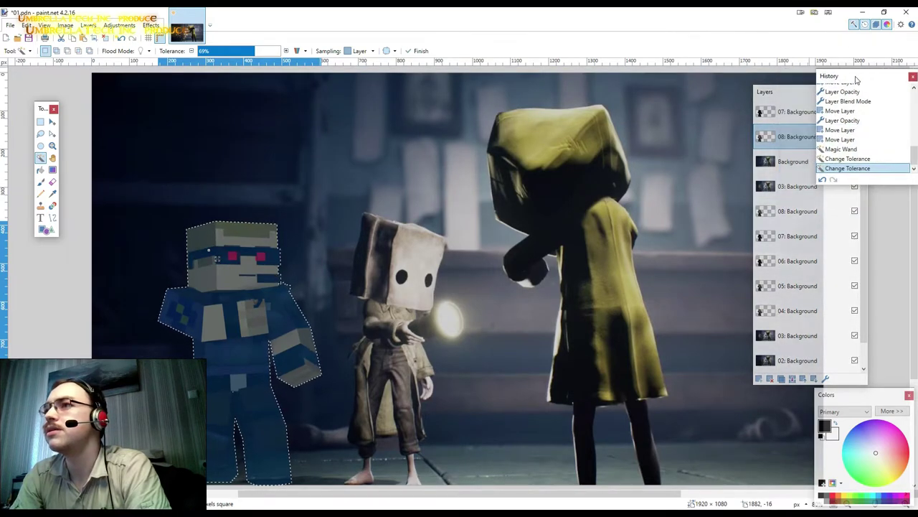
left_click(912, 76)
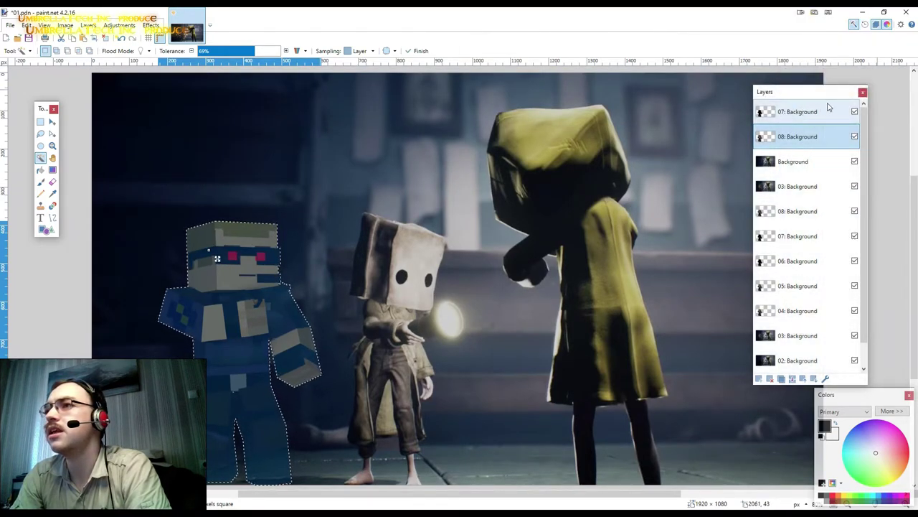
left_click_drag(803, 92, 843, 92)
left_click(836, 162)
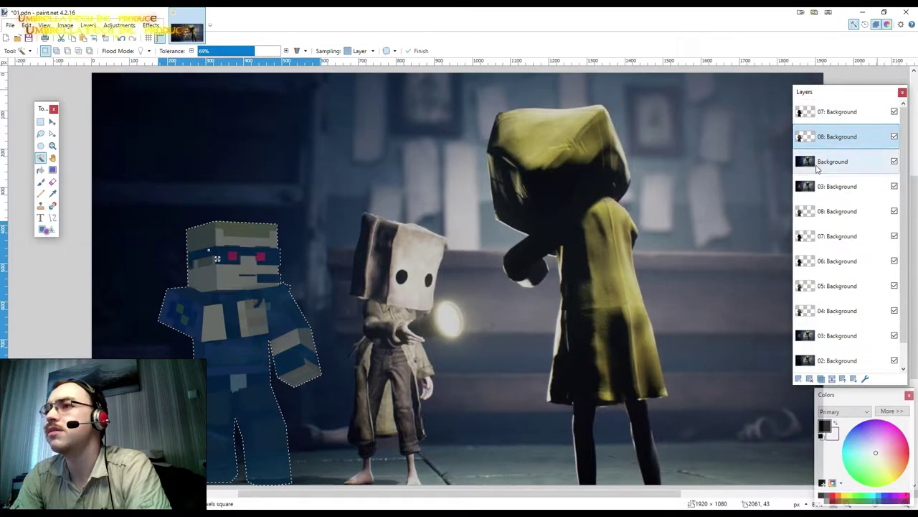
left_click(825, 191)
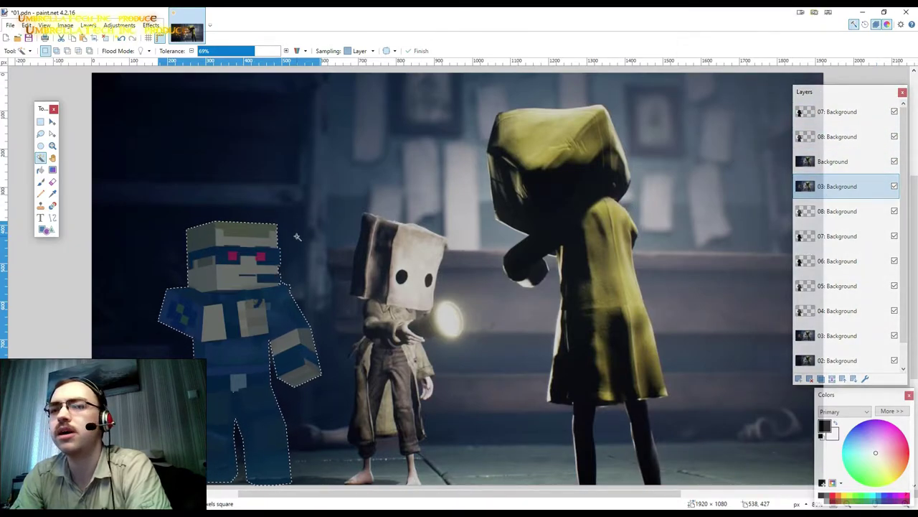
key("ctrl+v")
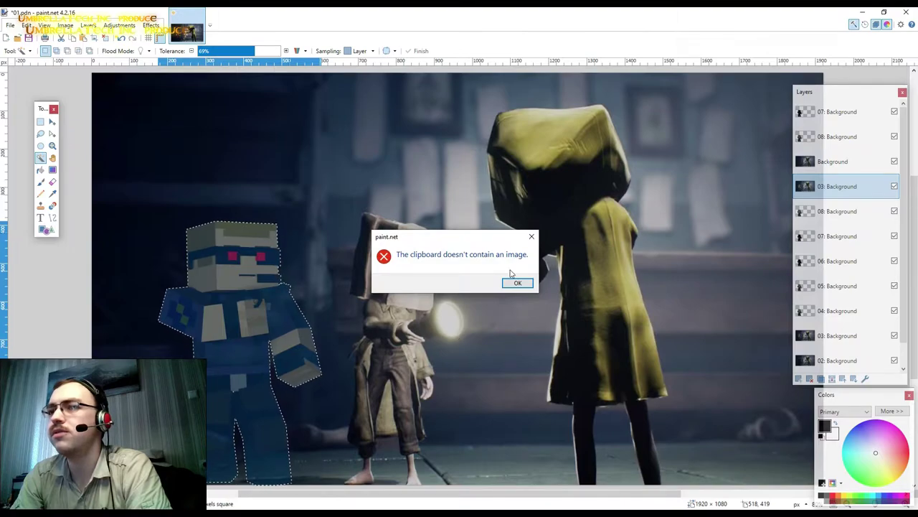
left_click(515, 283)
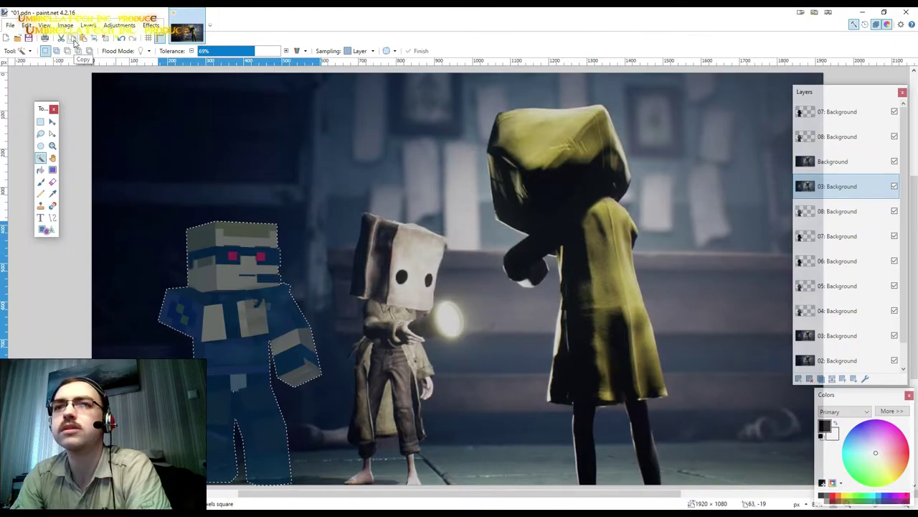
Paste the selected figure into a new empty layer and clear the selection.
left_click(798, 378)
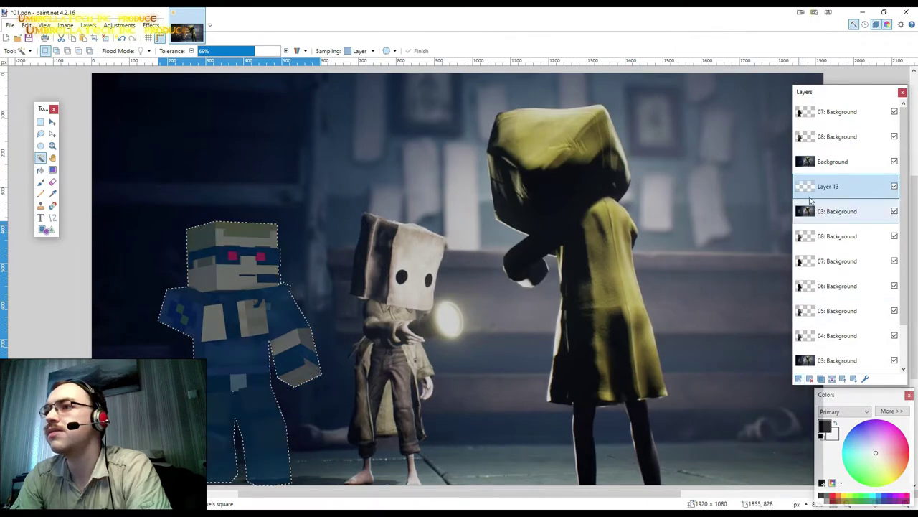
key("ctrl+v")
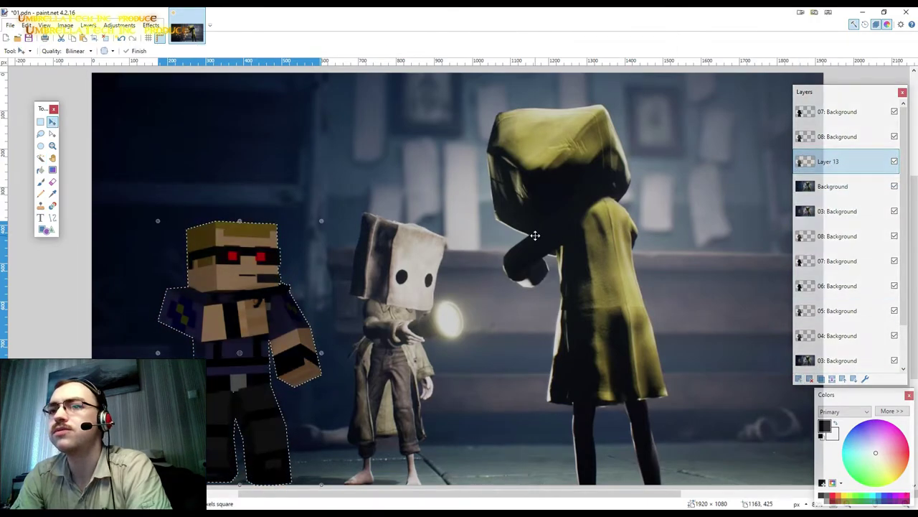
left_click(40, 121)
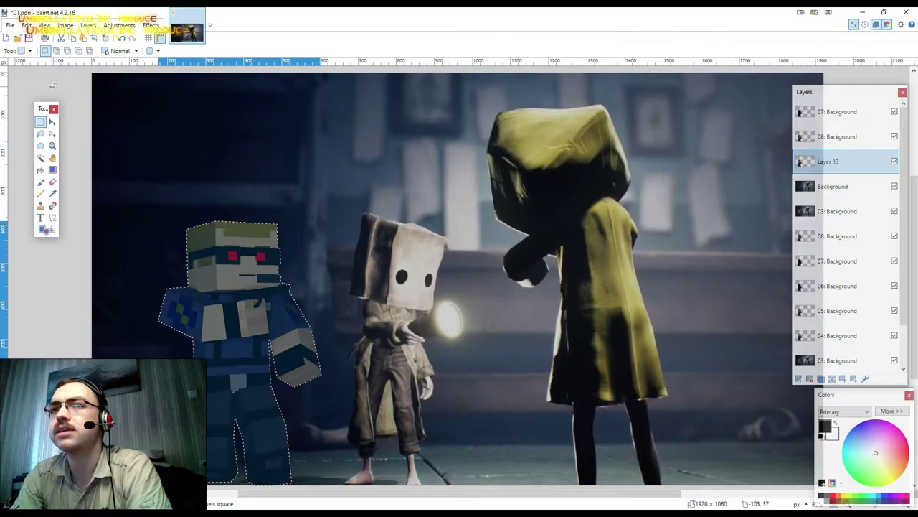
key("ctrl+d")
Reorder the layers, placing 02: Background in the fourth slot and Layer 13 below Background.
left_click_drag(835, 211, 805, 113)
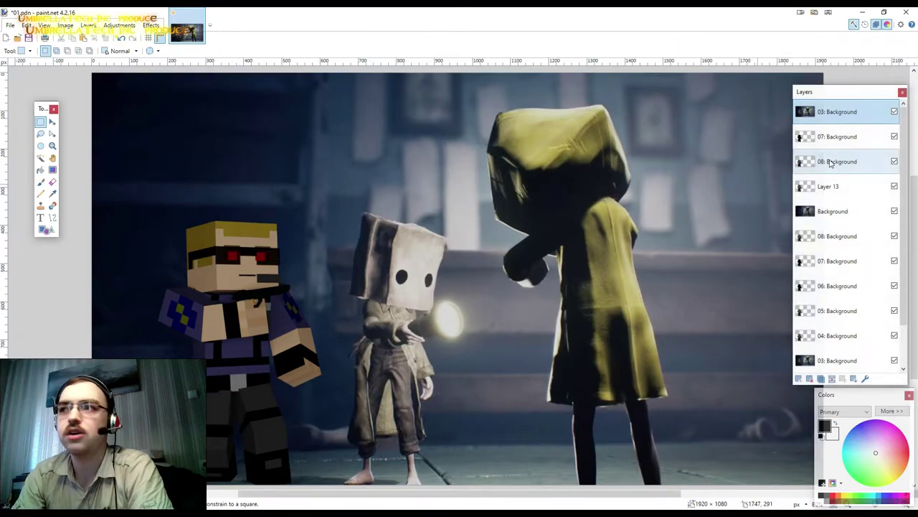
left_click_drag(833, 118, 836, 211)
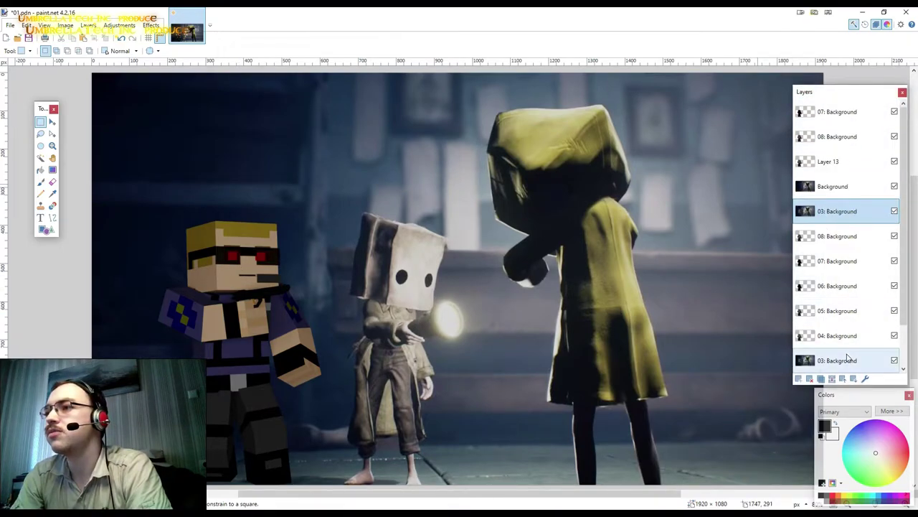
mouse_move(836, 362)
left_mouse_down()
mouse_move(852, 118)
mouse_move(866, 320)
mouse_move(865, 116)
mouse_move(876, 205)
left_mouse_up()
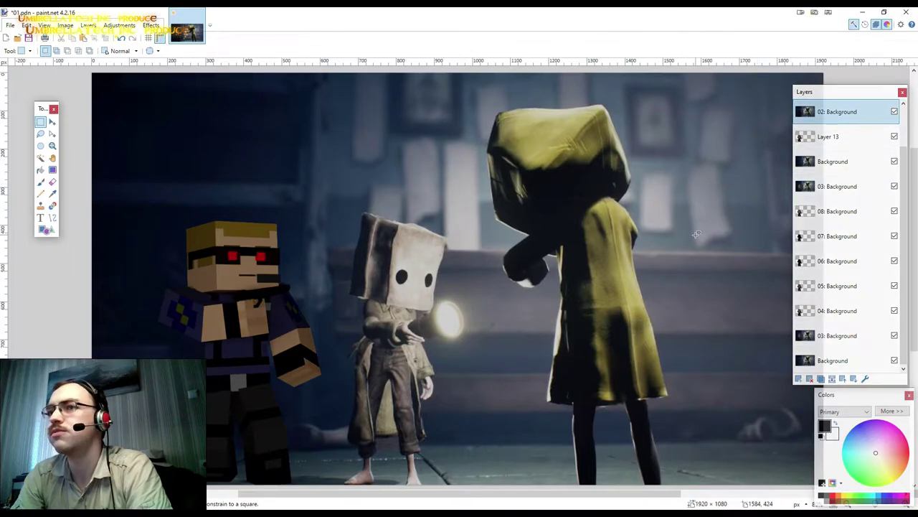
left_click_drag(848, 162, 837, 112)
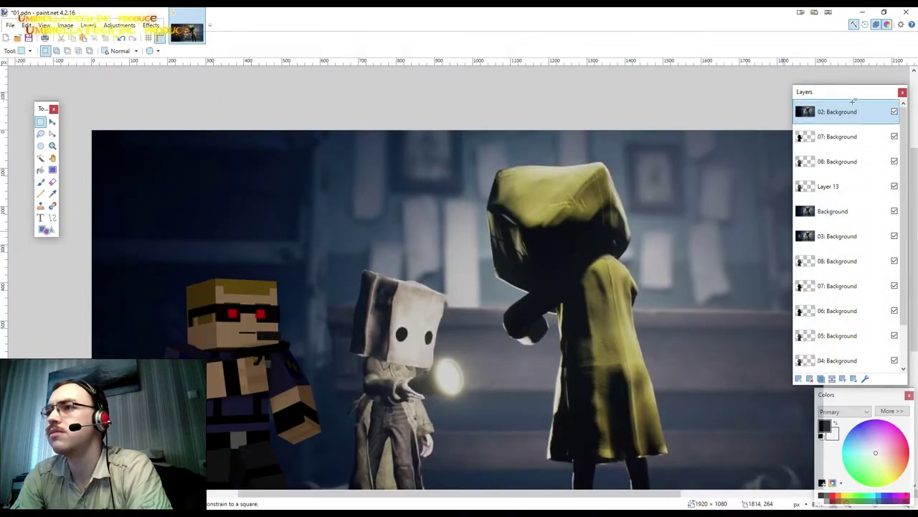
middle_click_drag(373, 275, 377, 228)
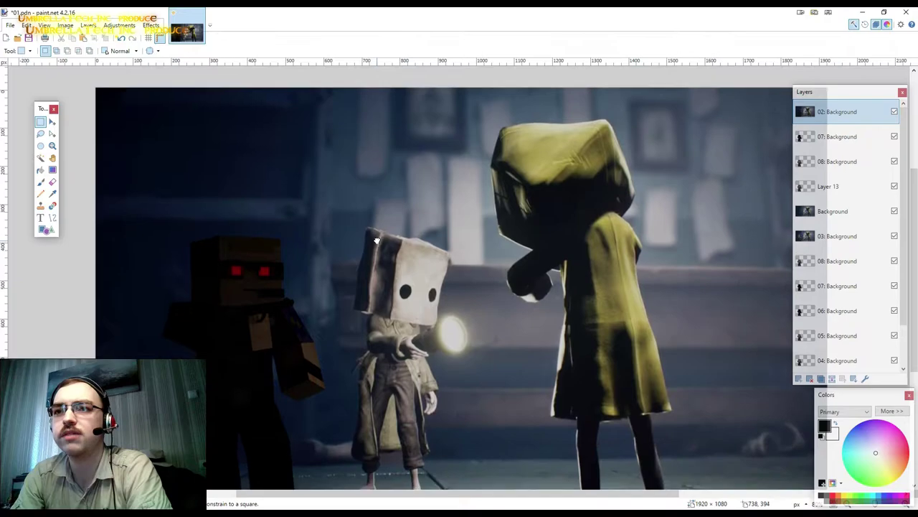
left_click_drag(832, 113, 841, 211)
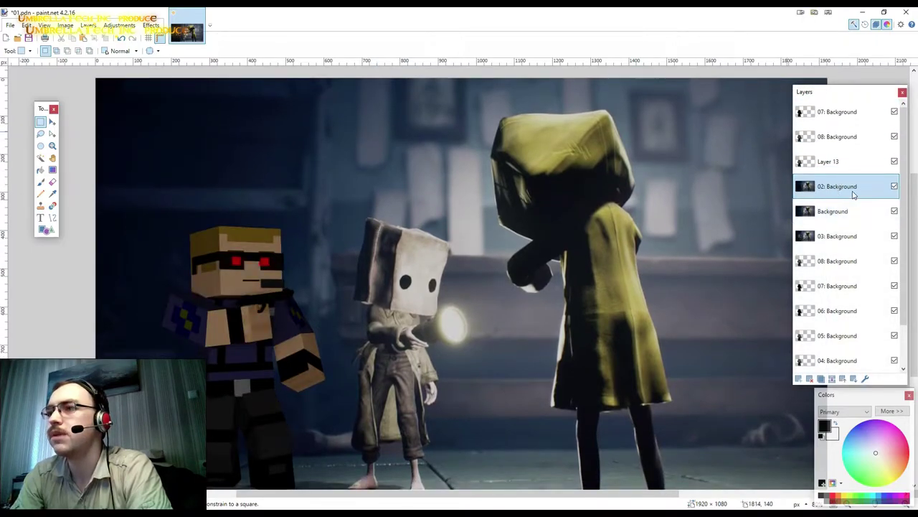
left_click(843, 140)
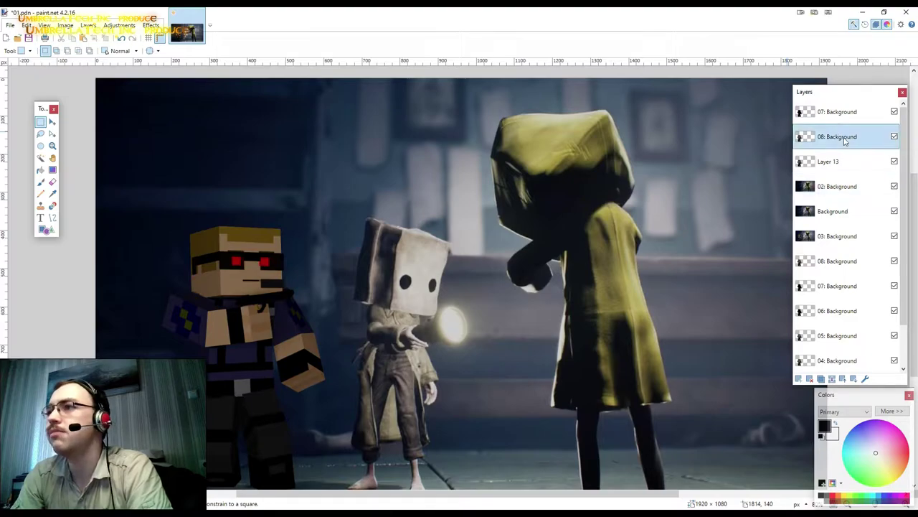
mouse_move(835, 162)
left_mouse_down()
mouse_move(832, 199)
mouse_move(851, 196)
mouse_move(850, 205)
left_mouse_up()
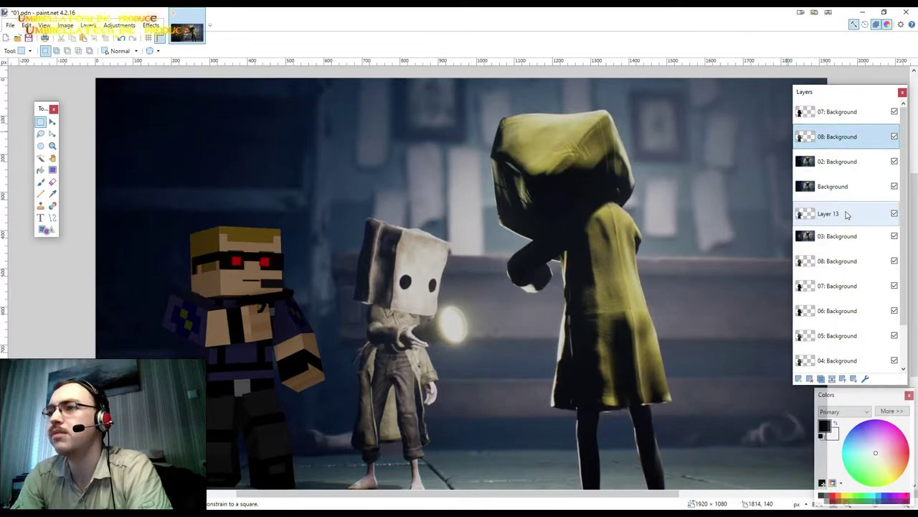
After trying Darken, give layer 08: Background Lighten blending with opacity 248.
left_click(838, 137)
left_click(865, 378)
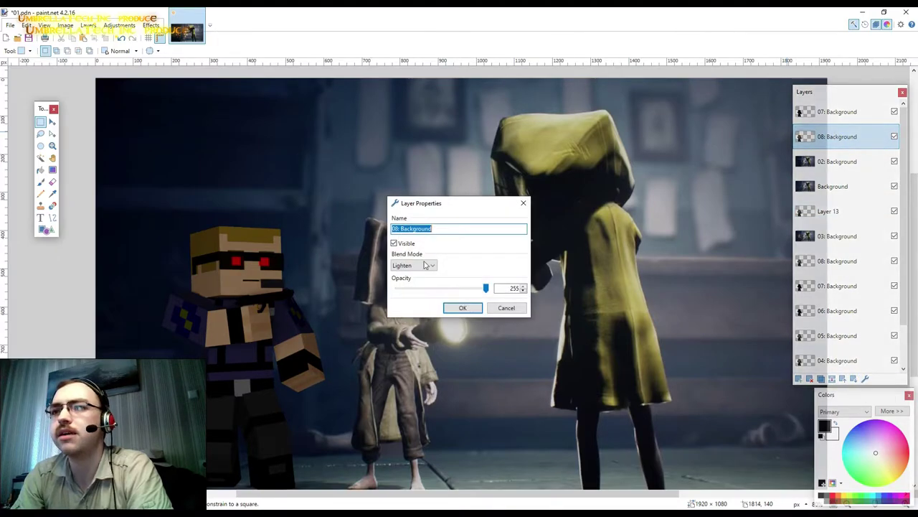
left_click(425, 265)
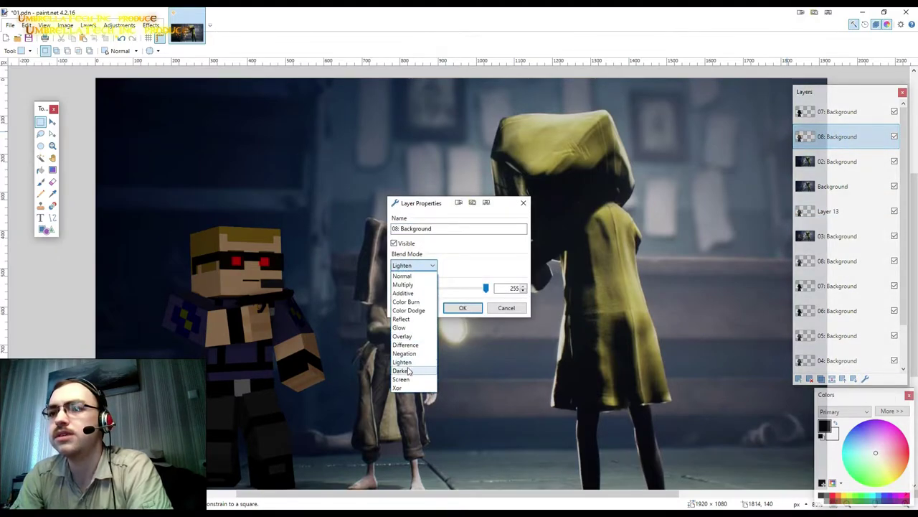
left_click(402, 370)
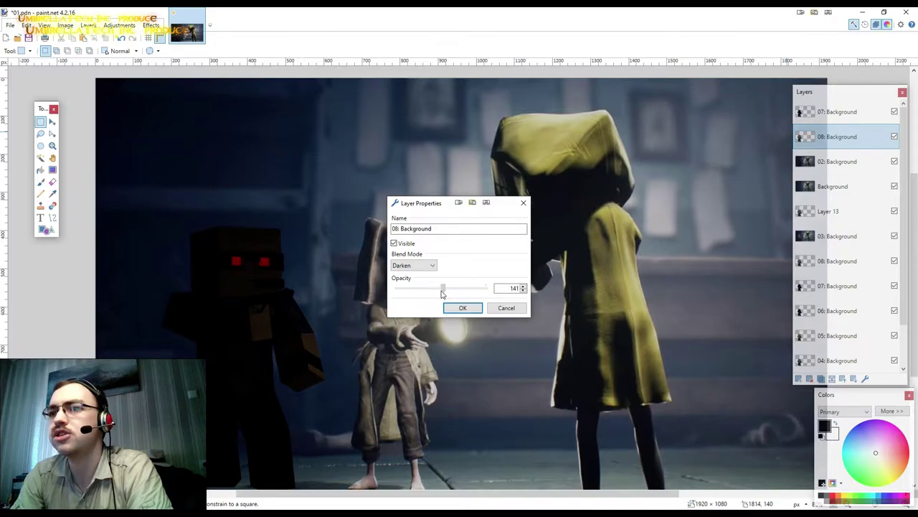
left_click(422, 267)
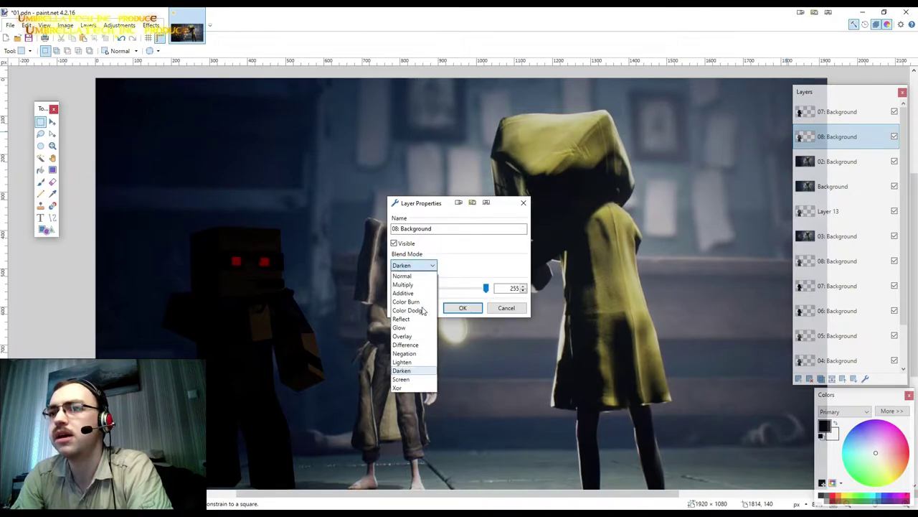
left_click(403, 362)
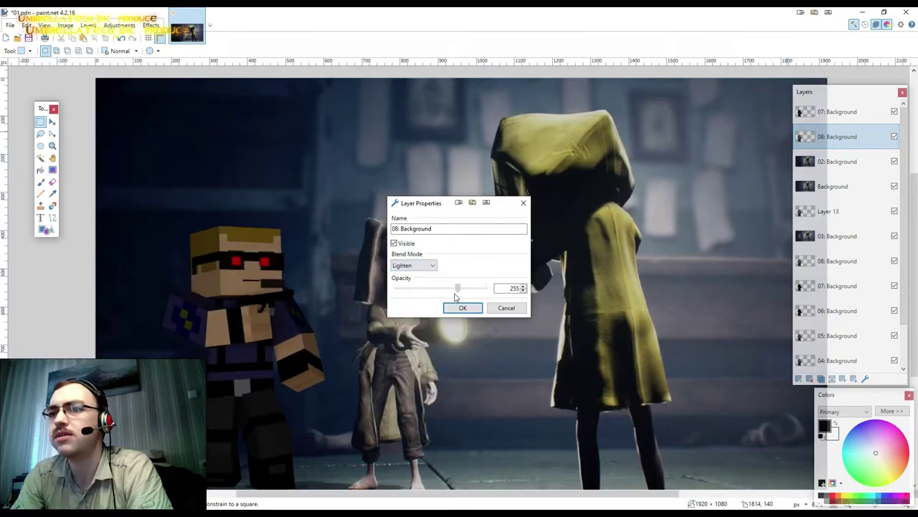
mouse_move(455, 297)
left_mouse_down()
mouse_move(431, 297)
mouse_move(484, 297)
left_mouse_up()
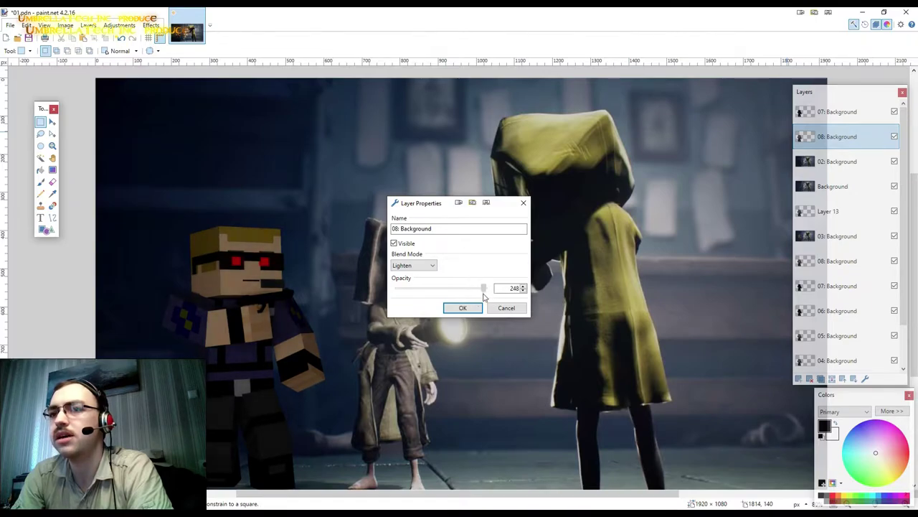
left_click_drag(439, 213, 596, 137)
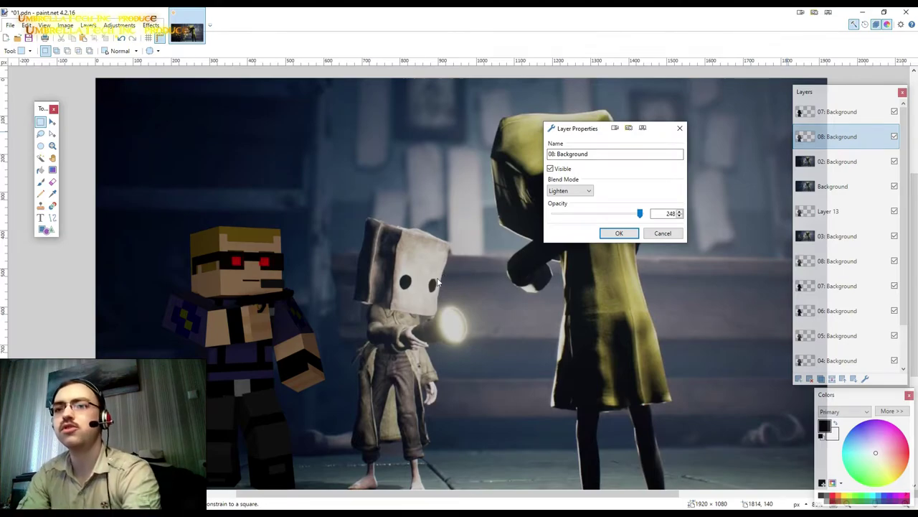
left_click(620, 234)
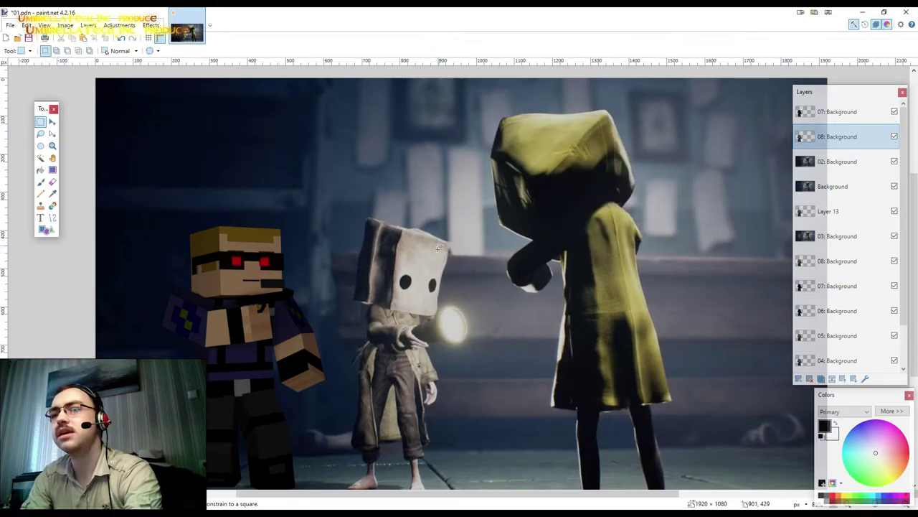
scroll(437, 248, "down", 1, "ctrl")
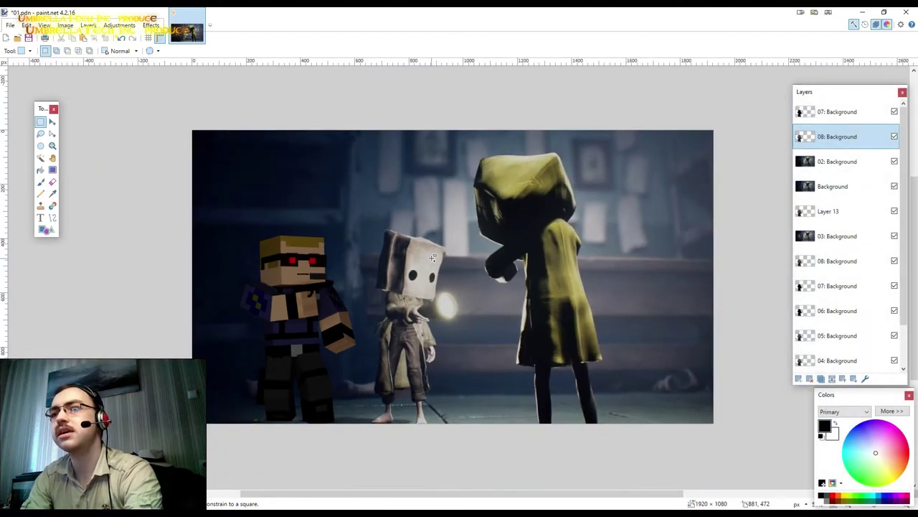
Save the 01.pdn project from the toolbar.
left_click(29, 37)
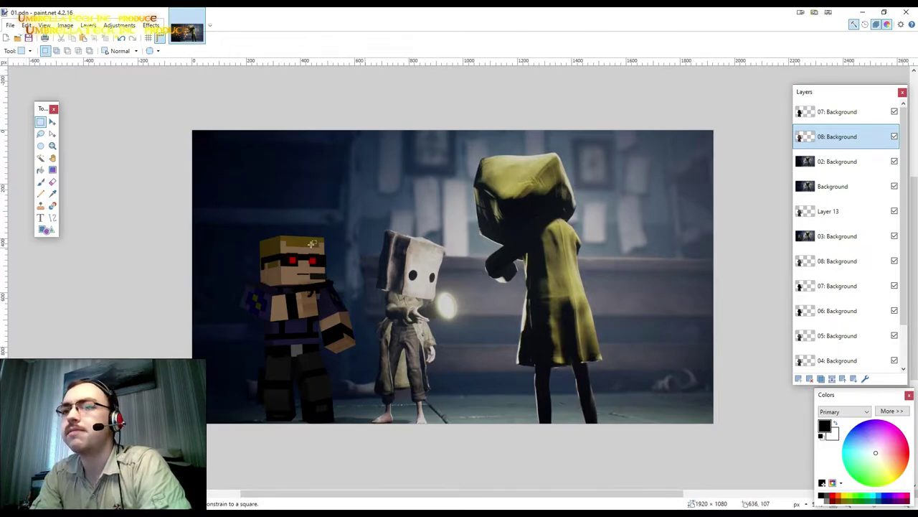
scroll(313, 243, "up", 3)
scroll(359, 287, "down", 2)
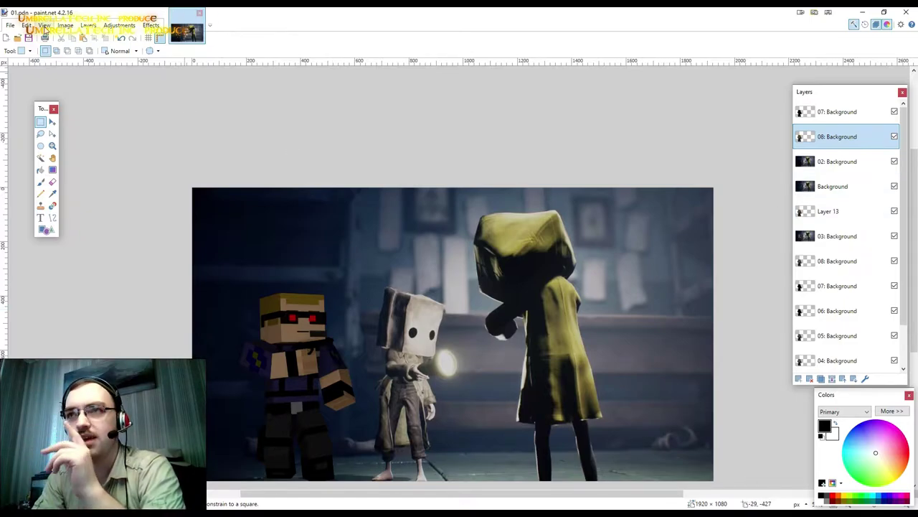
Save the image as 01.jpg at JPEG quality 100 in the Little Nightmares folder, flattening it.
left_click(11, 25)
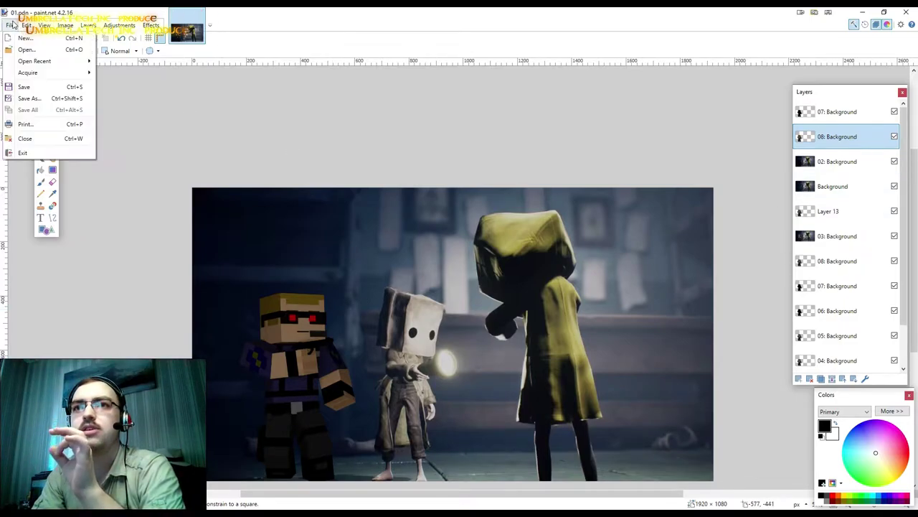
left_click(12, 25)
left_click(12, 25)
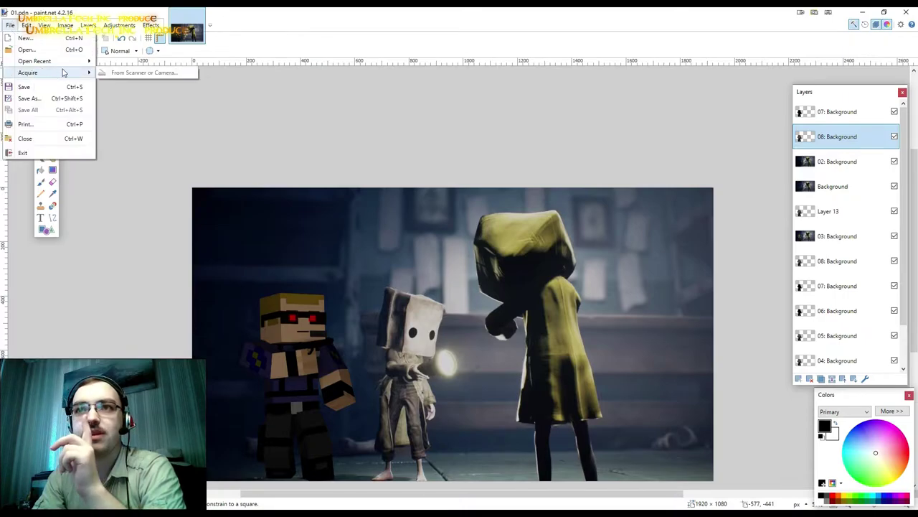
left_click(43, 98)
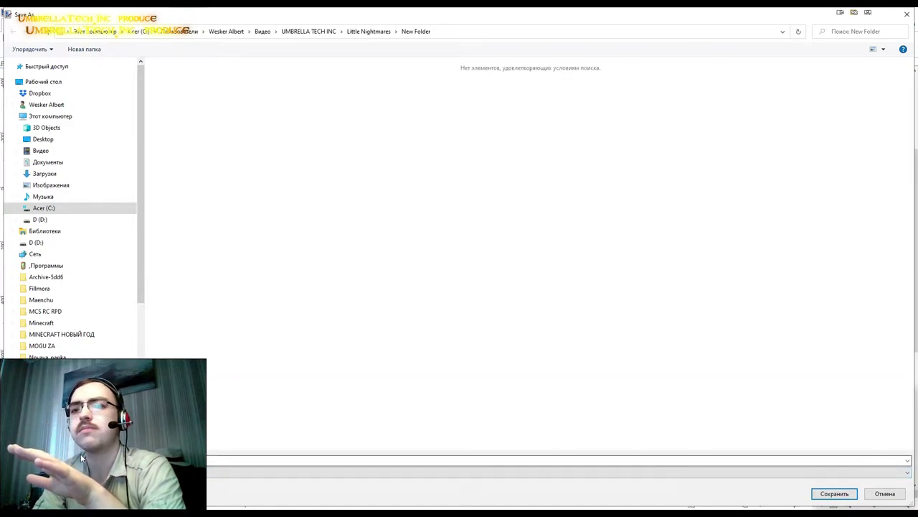
left_click(369, 32)
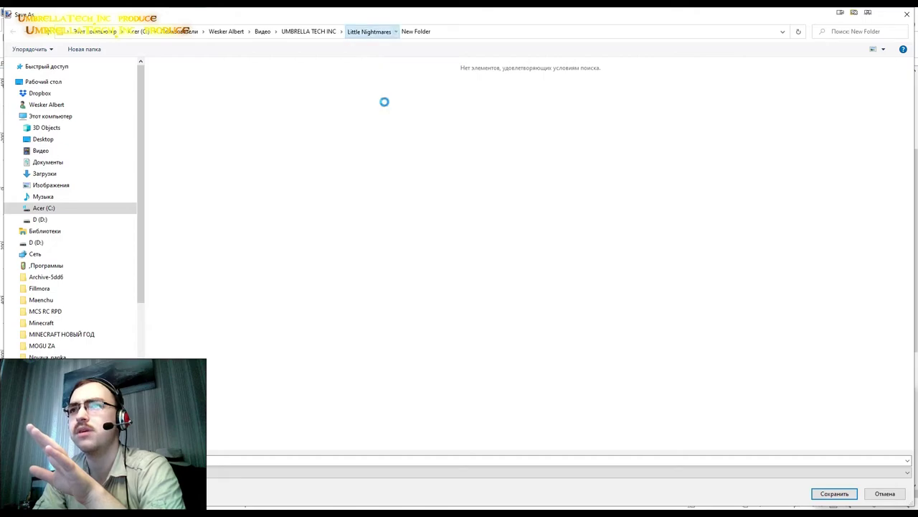
left_click(844, 496)
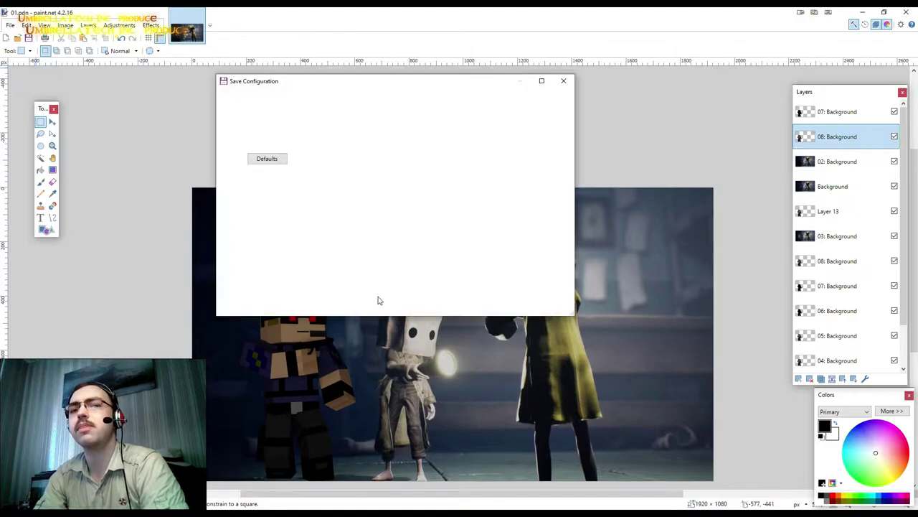
left_click(505, 306)
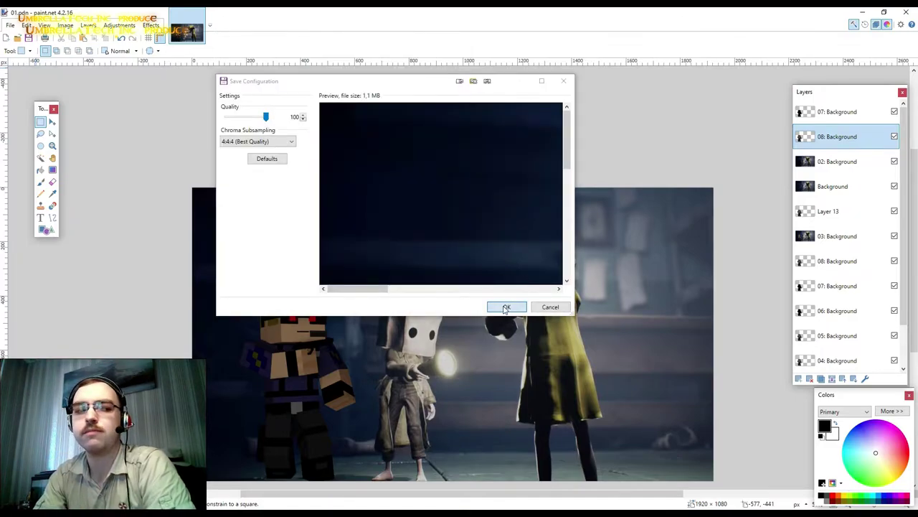
left_click(450, 281)
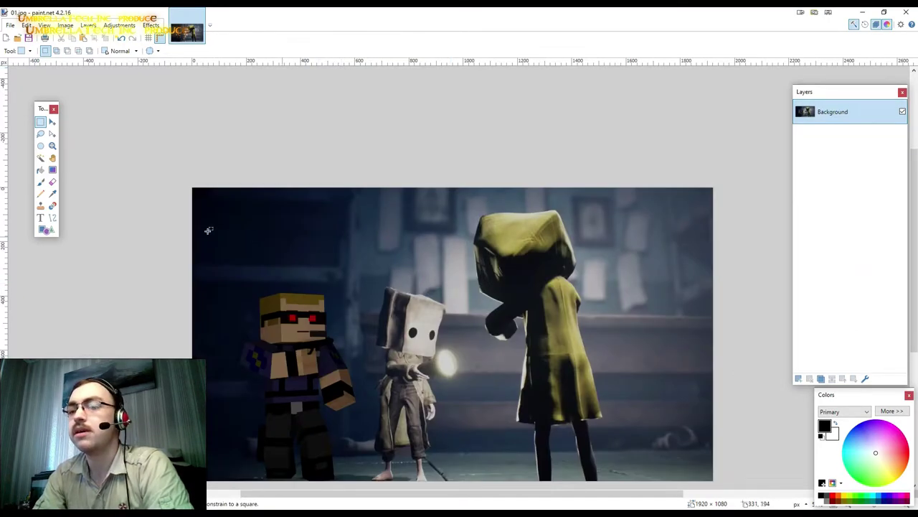
middle_click_drag(208, 230, 510, 284)
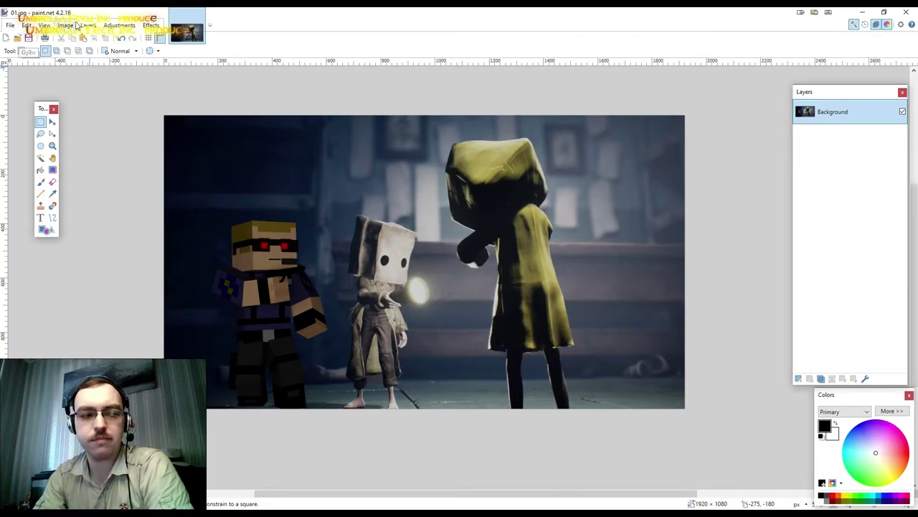
left_click(147, 26)
mouse_move(163, 95)
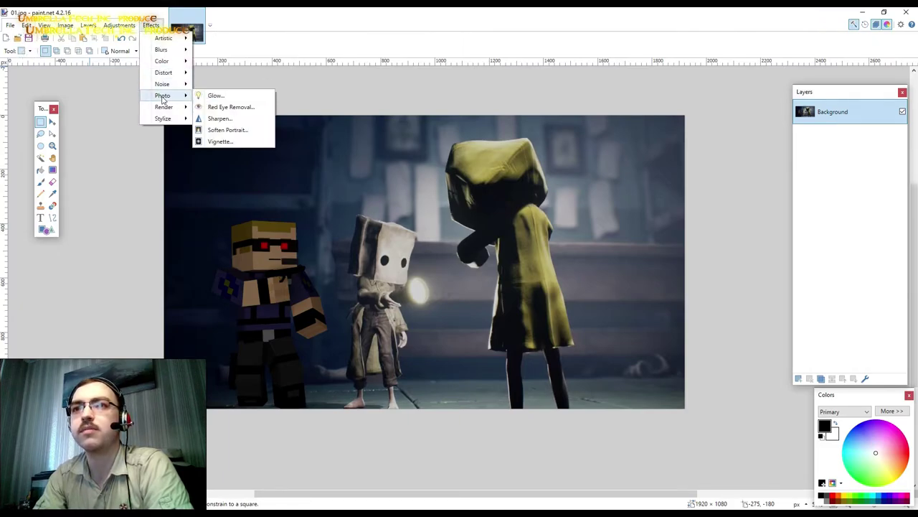
left_click(216, 95)
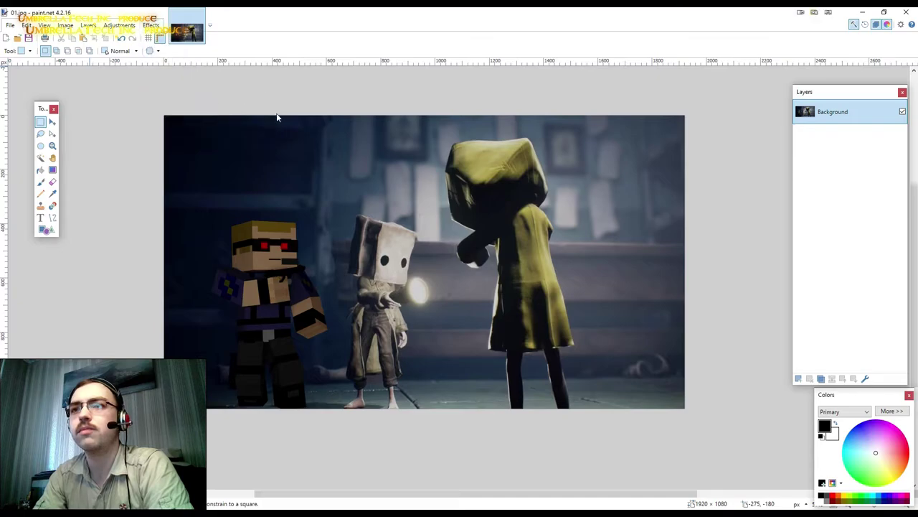
mouse_move(442, 219)
left_mouse_down()
mouse_move(572, 211)
mouse_move(614, 226)
left_mouse_up()
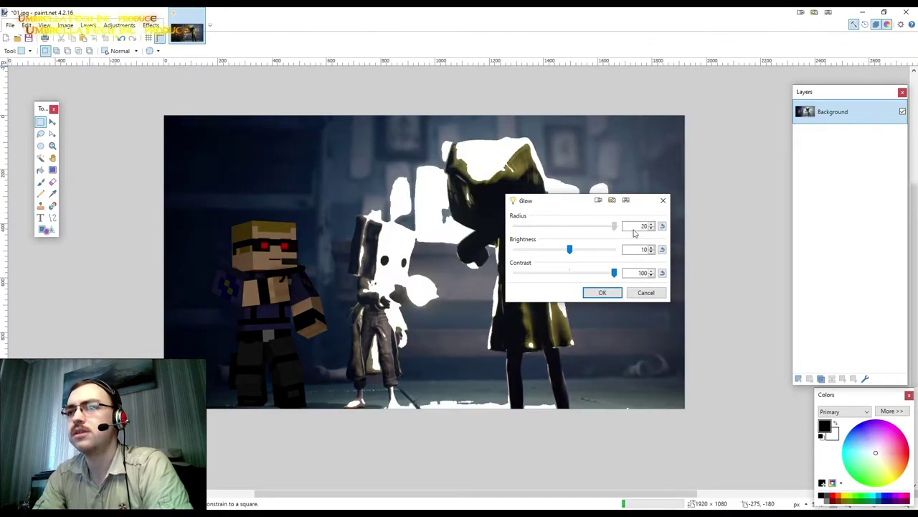
left_click_drag(538, 252, 426, 249)
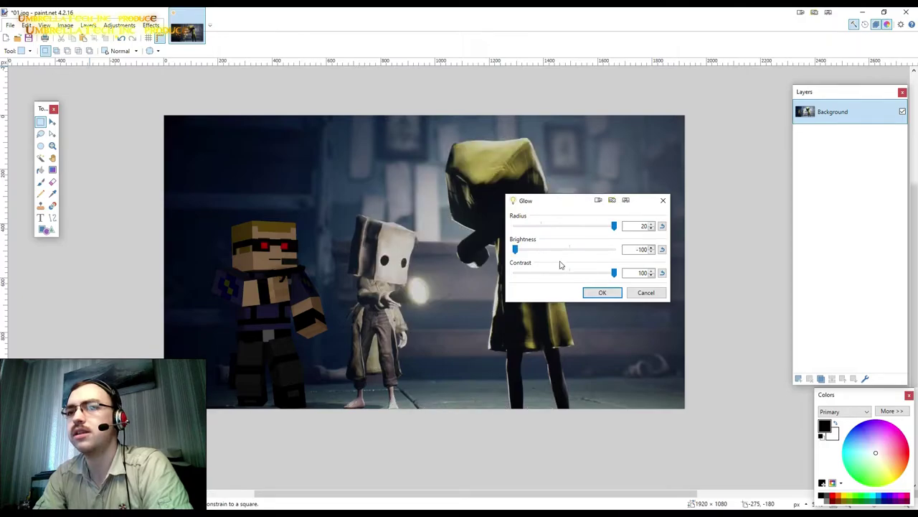
left_click_drag(526, 254, 540, 252)
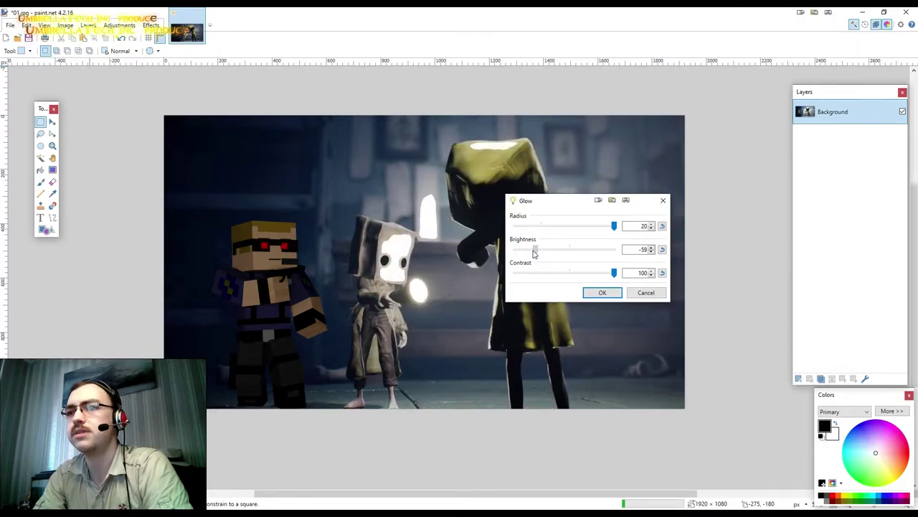
left_click_drag(534, 251, 515, 250)
mouse_move(583, 275)
left_mouse_down()
mouse_move(466, 271)
mouse_move(555, 271)
left_mouse_up()
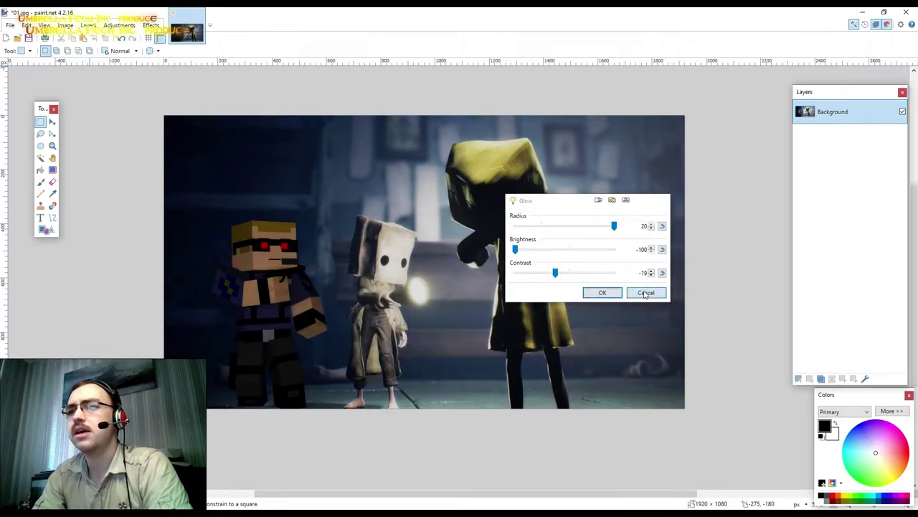
key("Return")
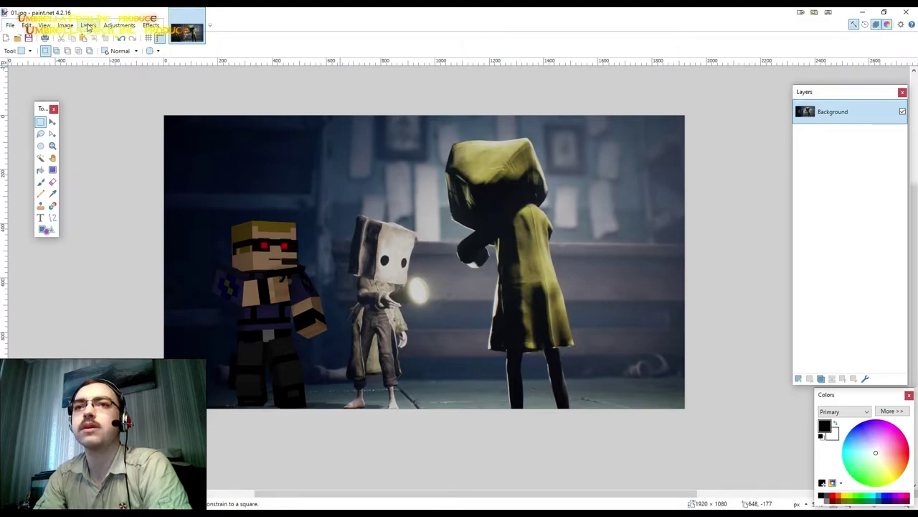
Import the layered 01 image from Little Nightmares > New Folder as new layers.
left_click(79, 26)
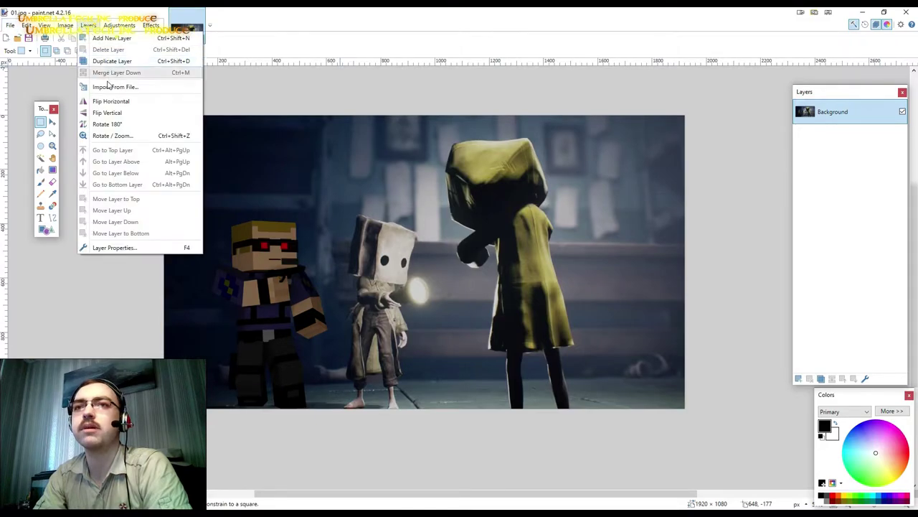
left_click(108, 90)
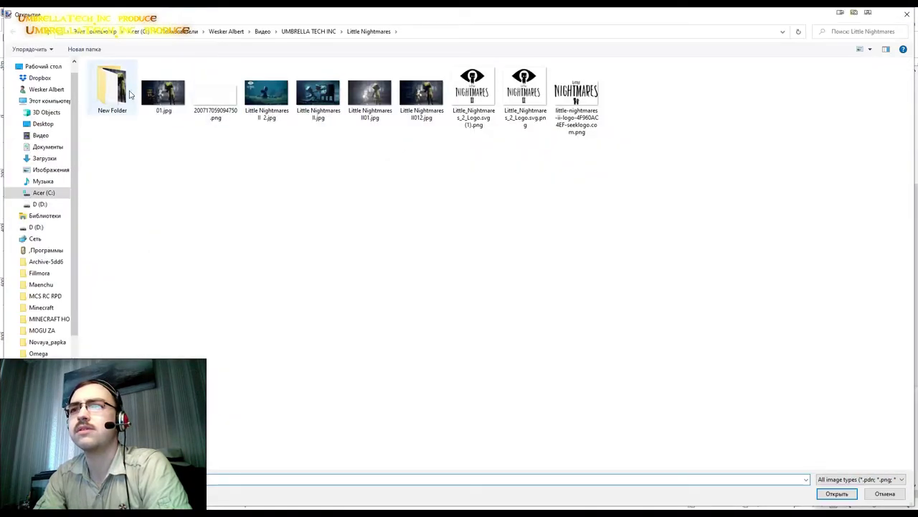
double_click(130, 94)
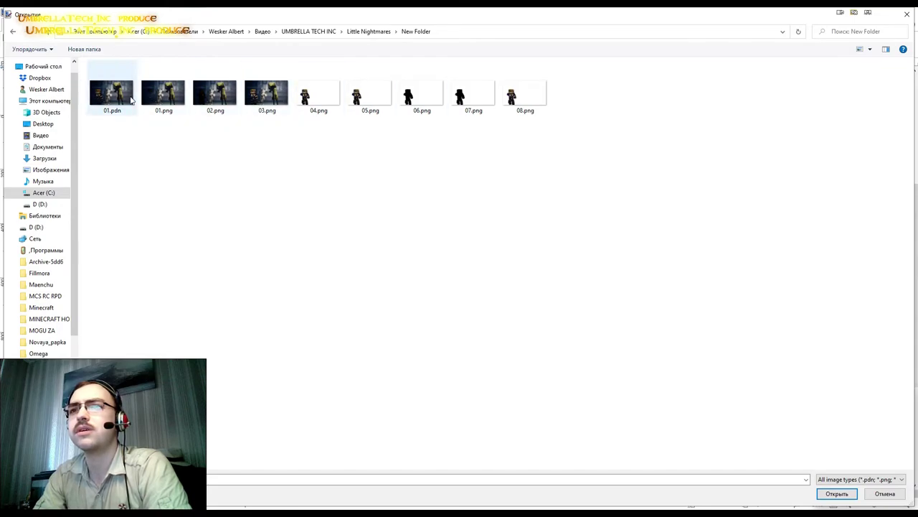
double_click(111, 94)
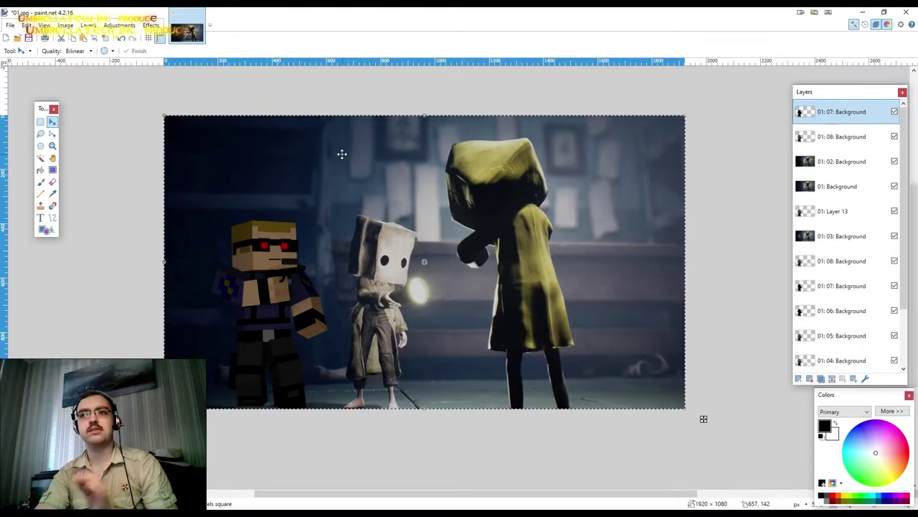
Move the bottom Background layer up to second place, under 01: 07: Background, and keep it selected.
scroll(825, 252, "down", 2)
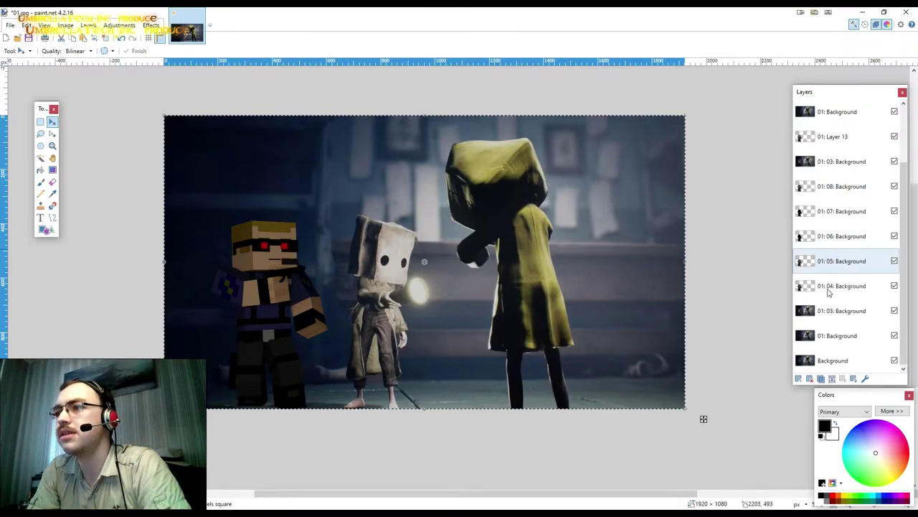
mouse_move(832, 359)
left_mouse_down()
mouse_move(864, 242)
mouse_move(847, 111)
left_mouse_up()
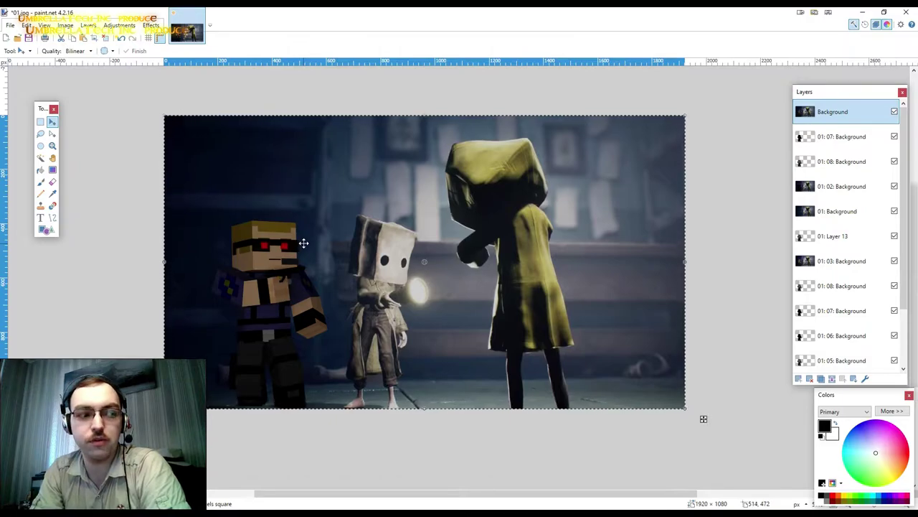
left_click_drag(820, 114, 822, 139)
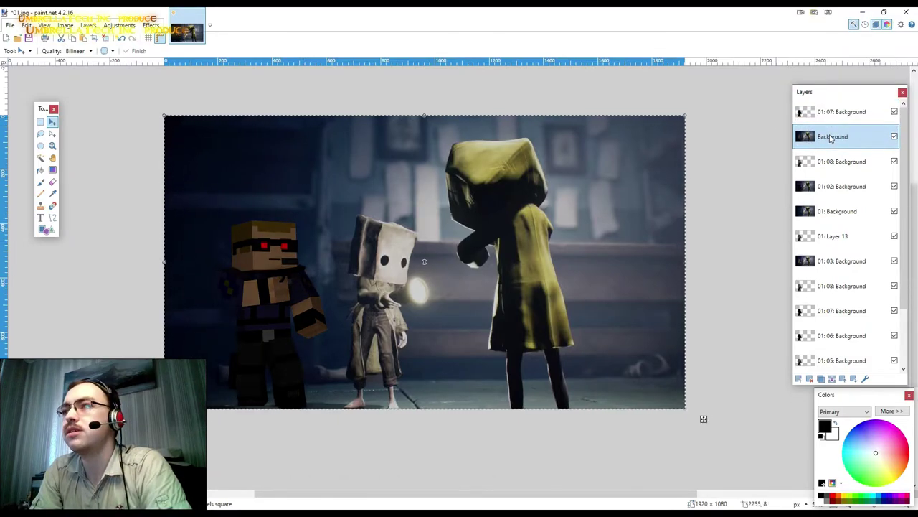
mouse_move(830, 139)
left_mouse_down()
mouse_move(847, 111)
mouse_move(845, 137)
left_mouse_up()
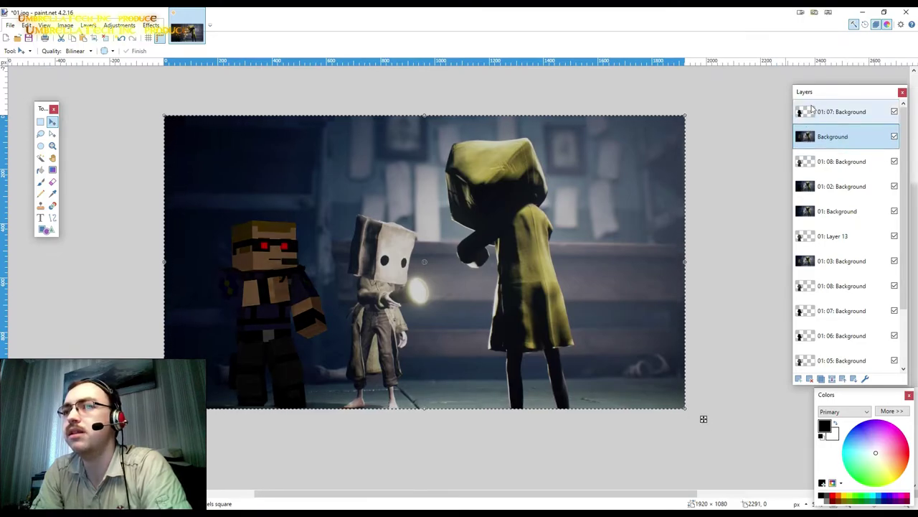
left_click(816, 115)
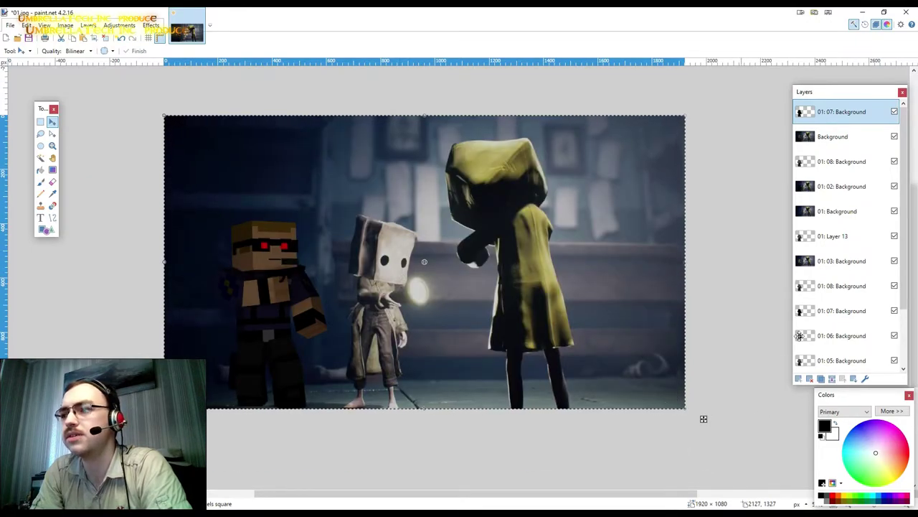
left_click(809, 140)
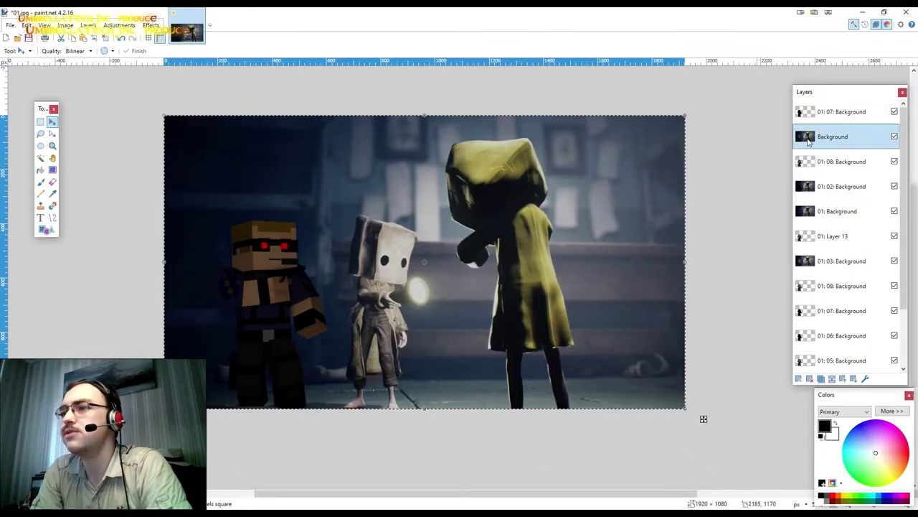
Trial Soften Portrait at lighting 20, undo it, and duplicate the Background layer.
left_click(151, 25)
mouse_move(162, 84)
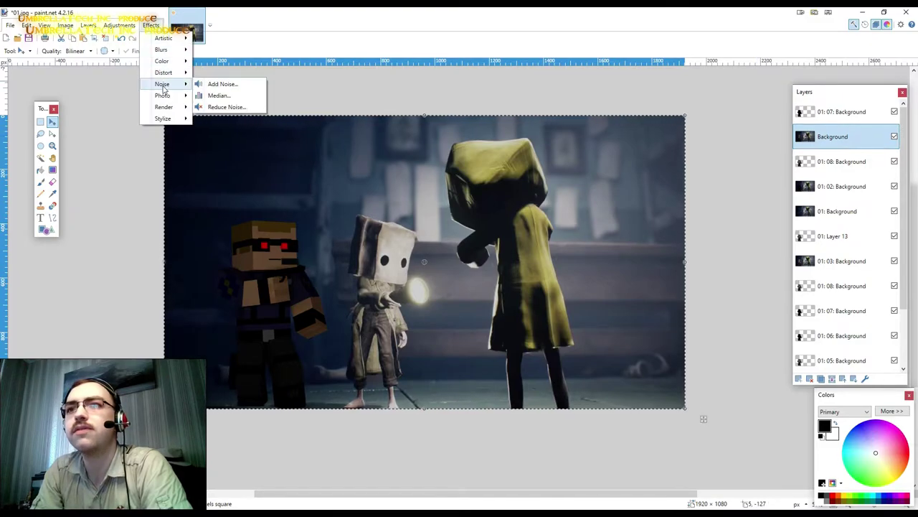
left_click(215, 130)
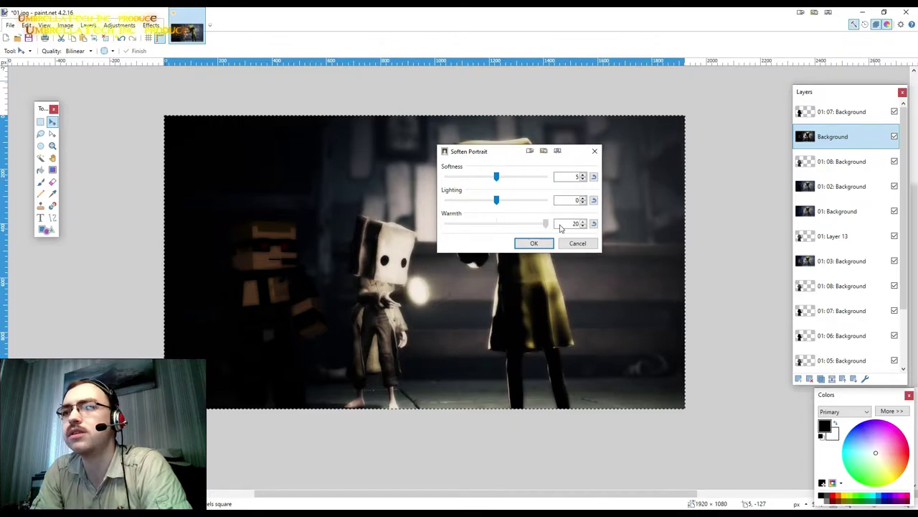
left_click(506, 200)
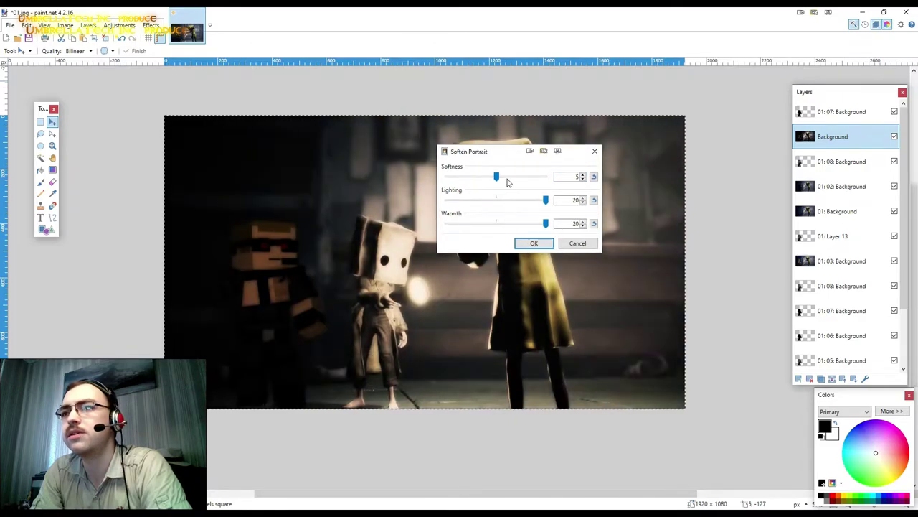
left_click(534, 243)
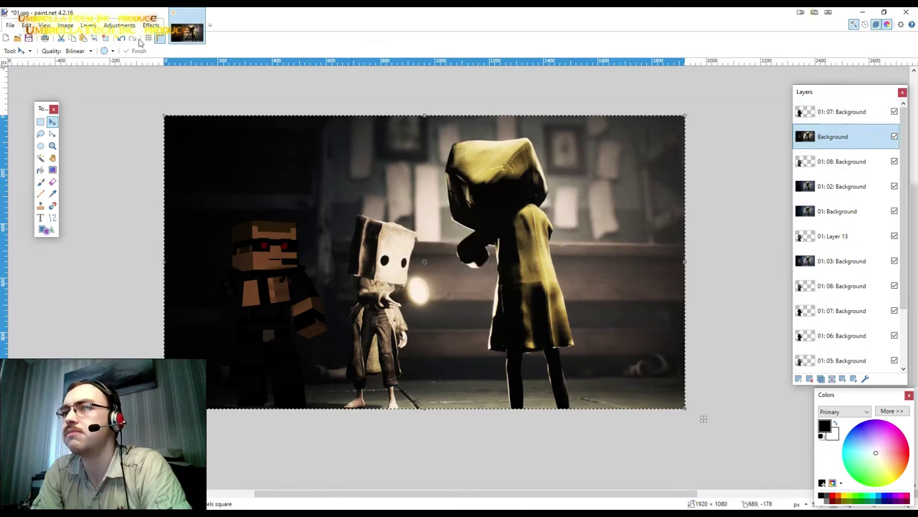
left_click(121, 38)
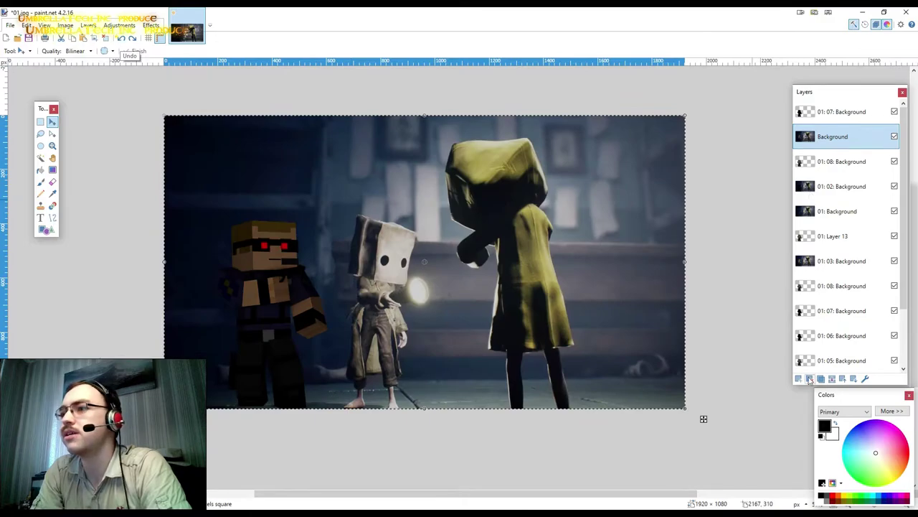
left_click(822, 379)
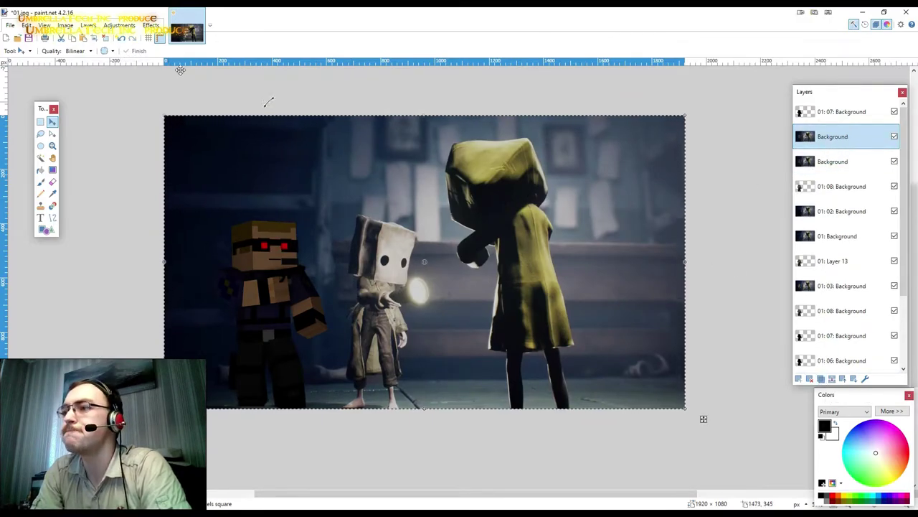
Reapply Soften Portrait to the duplicate at opacity 105, then raise 01: 08: Background to second place.
left_click(153, 26)
mouse_move(162, 98)
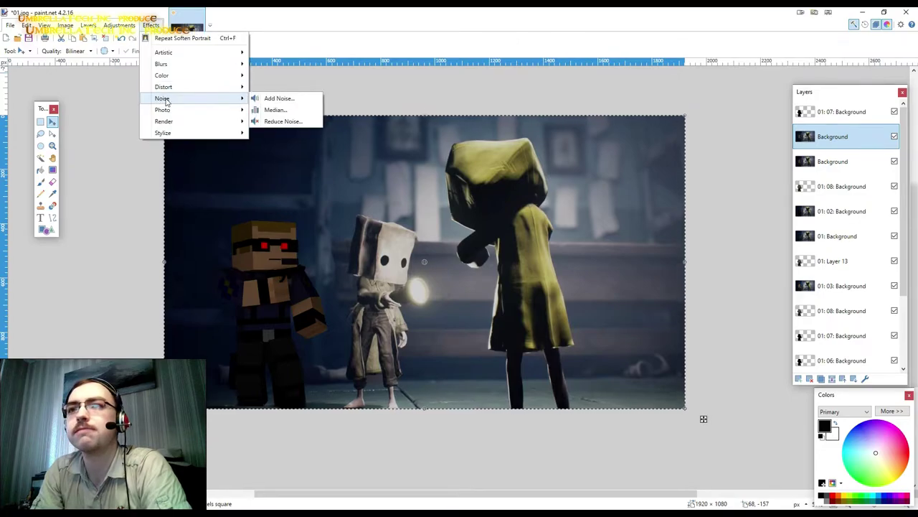
left_click(192, 38)
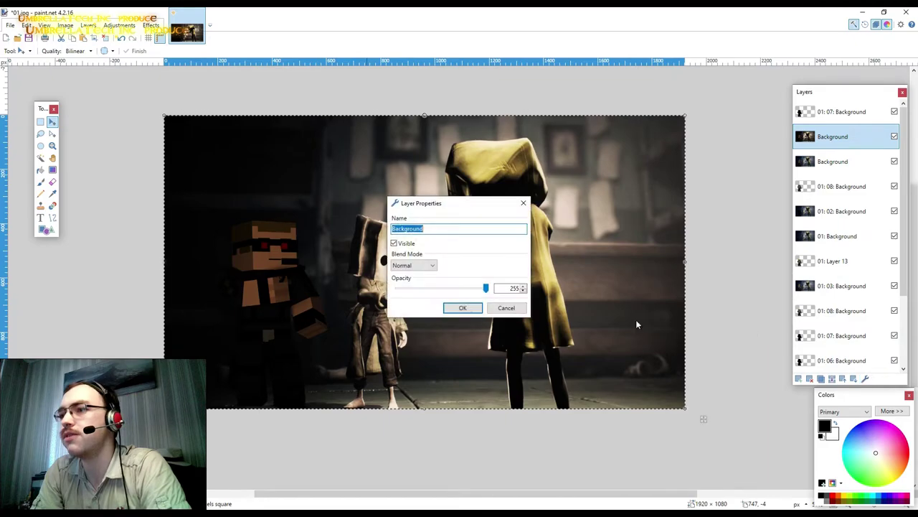
left_click_drag(461, 287, 450, 291)
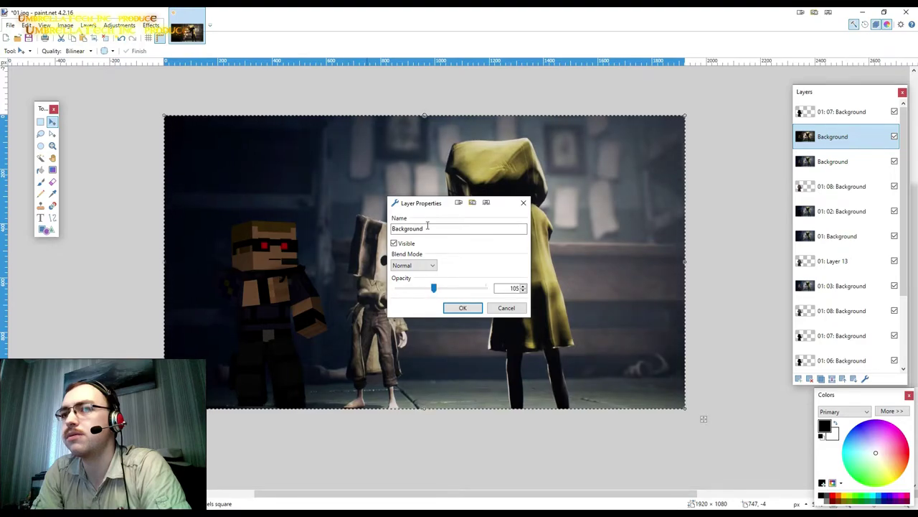
left_click_drag(413, 201, 566, 115)
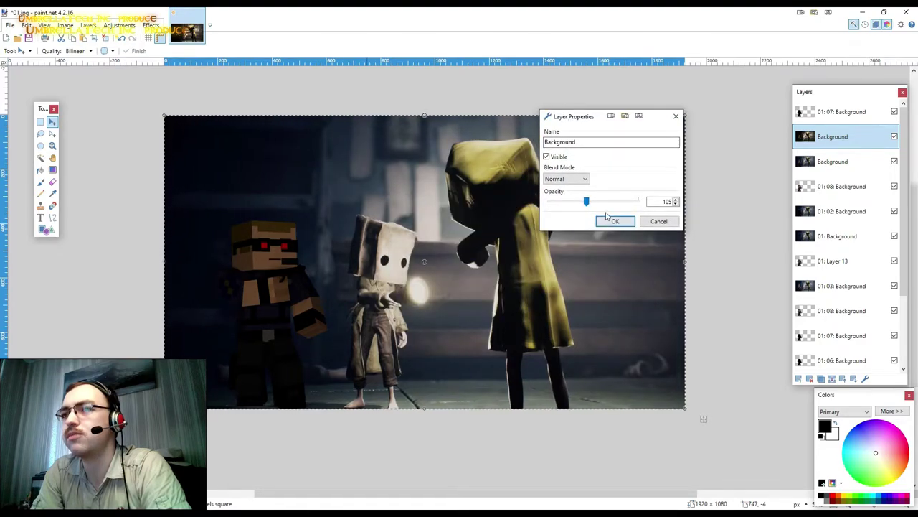
left_click(610, 220)
left_click_drag(832, 186, 836, 138)
Try Lighten, then apply Darken blending to 01: 08: Background at a higher opacity.
left_click(865, 379)
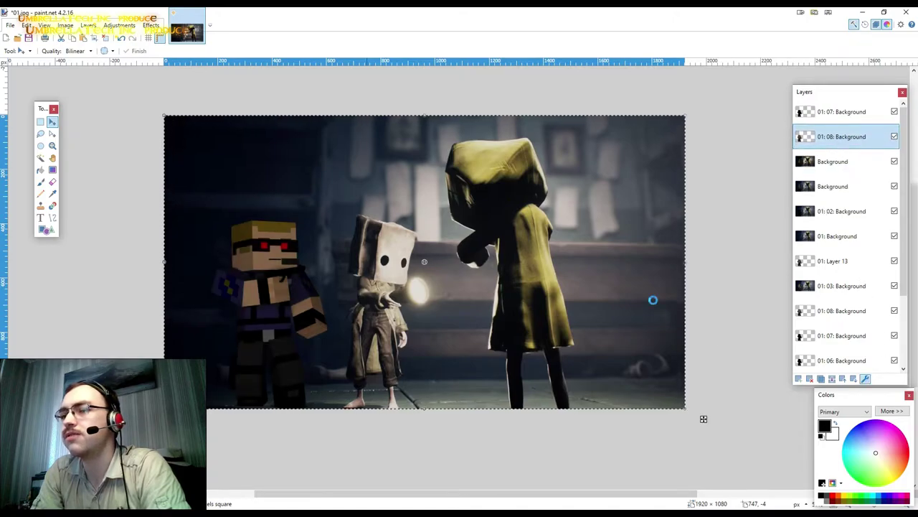
left_click_drag(461, 290, 431, 290)
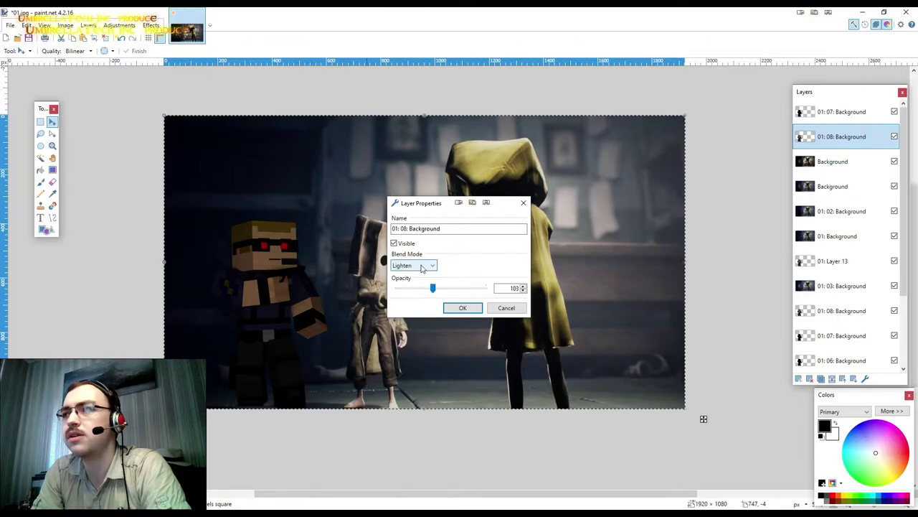
left_click(422, 267)
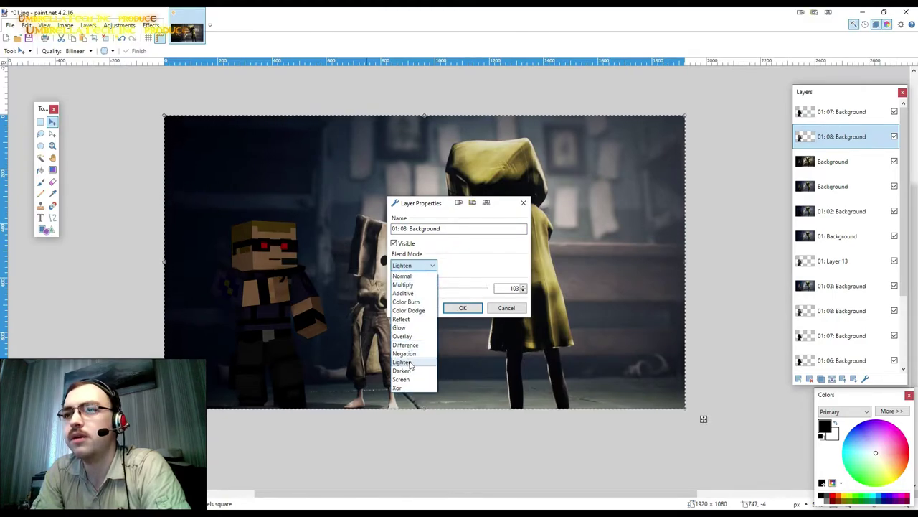
left_click(410, 363)
left_click(420, 265)
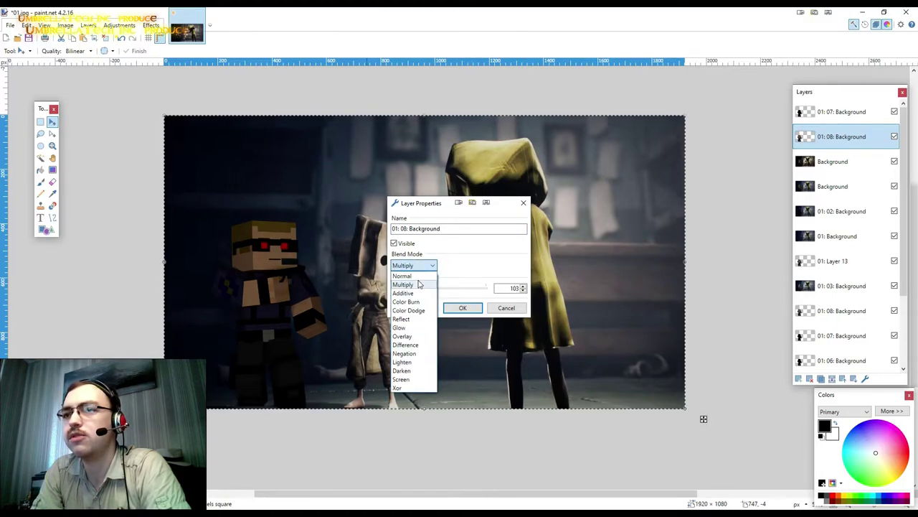
left_click(404, 354)
left_click_drag(418, 204, 529, 150)
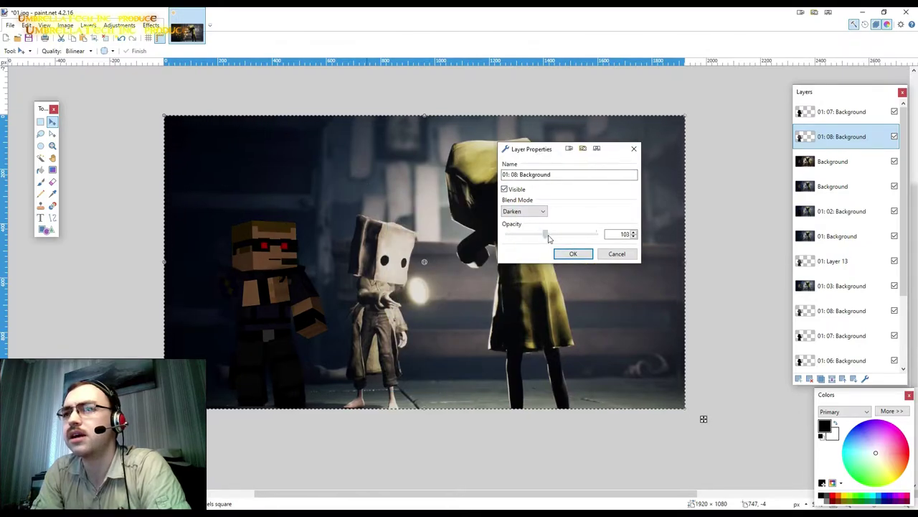
mouse_move(558, 237)
left_mouse_down()
mouse_move(596, 237)
mouse_move(493, 244)
left_mouse_up()
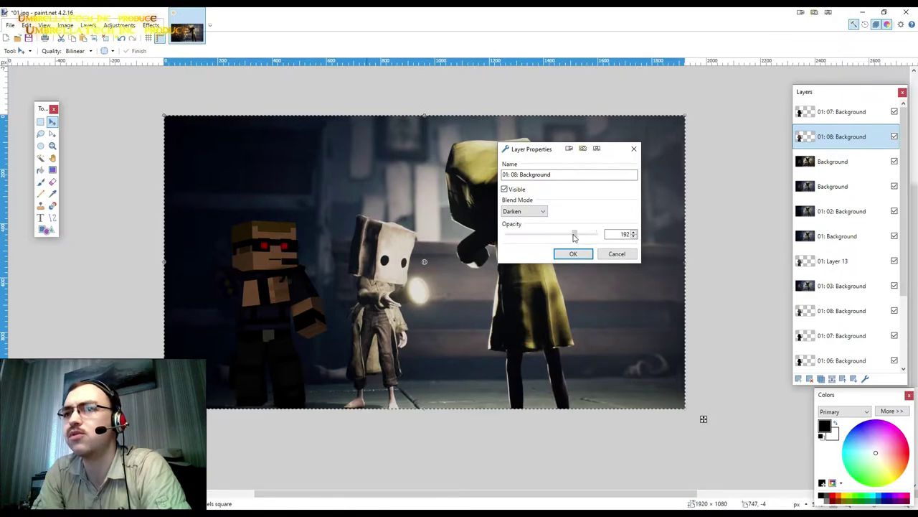
left_click(581, 257)
Lower 01: 07: Background in the stack and try Multiply blending on 01: 08: Background.
left_click_drag(839, 112, 841, 181)
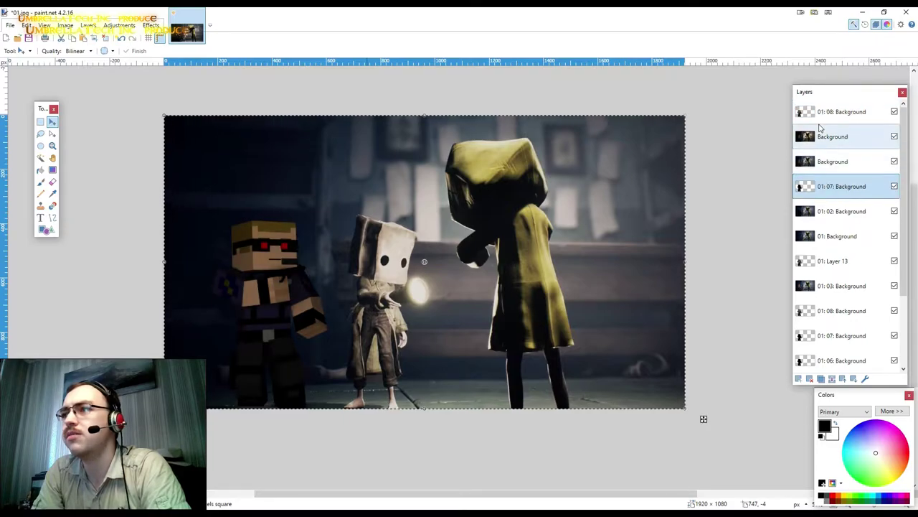
left_click(831, 115)
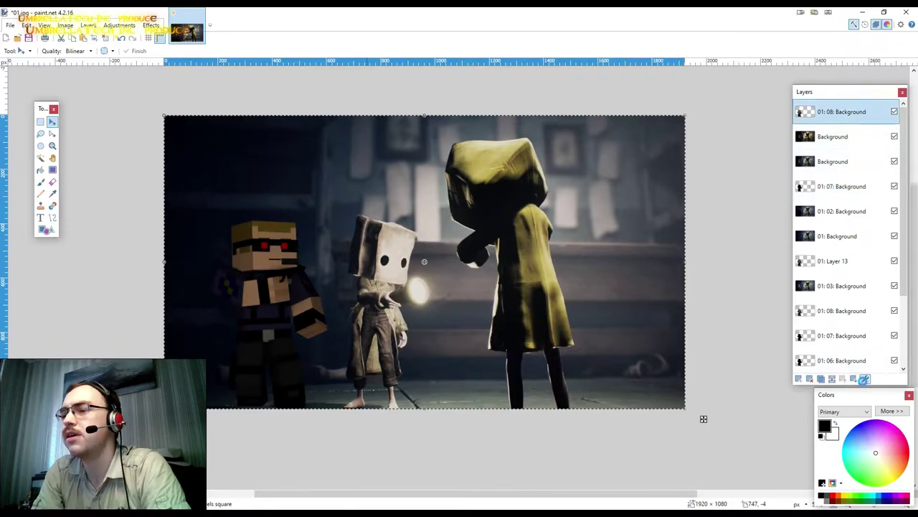
left_click(861, 373)
left_click_drag(463, 287, 422, 295)
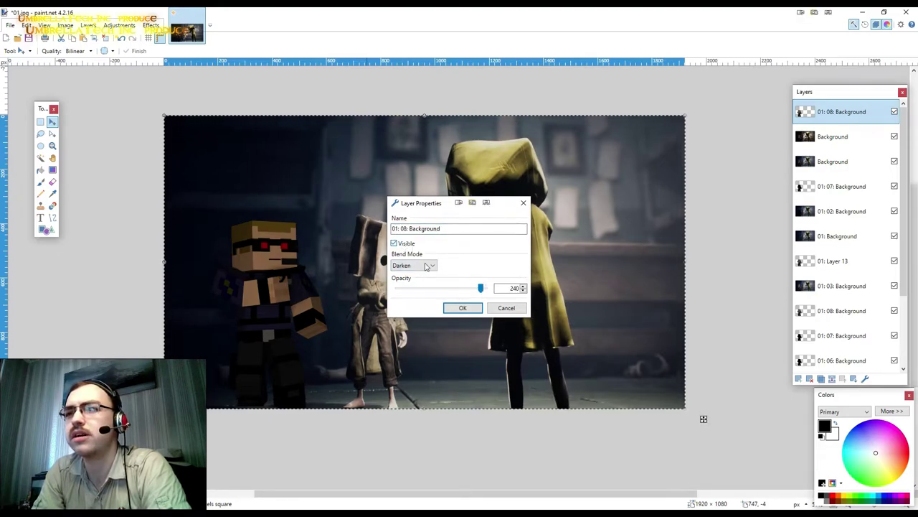
left_click(428, 267)
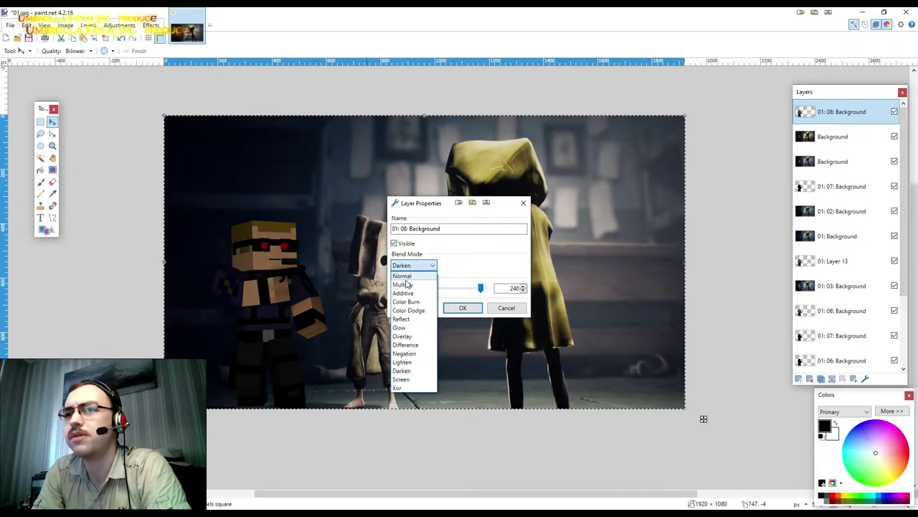
left_click(404, 285)
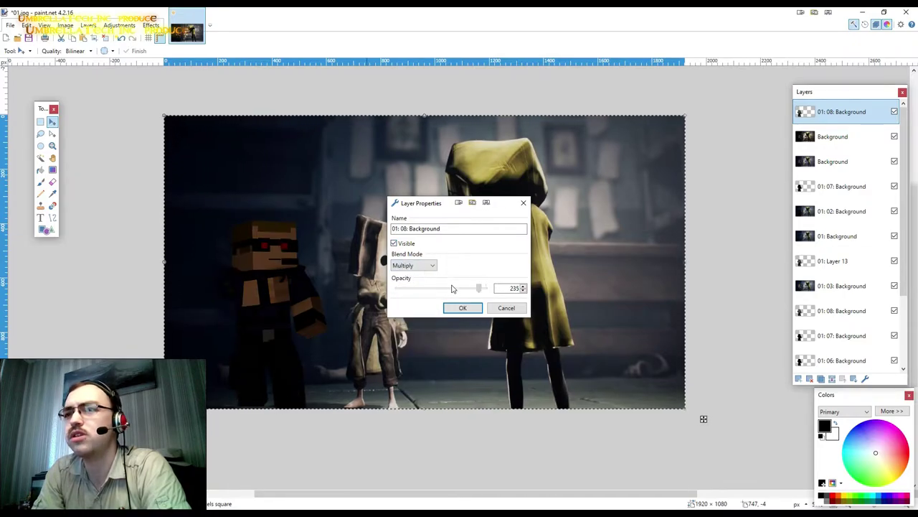
Switch 01: 08: Background to Additive at opacity 136 and put 01: 07: Background on top.
mouse_move(416, 289)
left_mouse_down()
mouse_move(441, 294)
mouse_move(411, 293)
left_mouse_up()
left_click(419, 267)
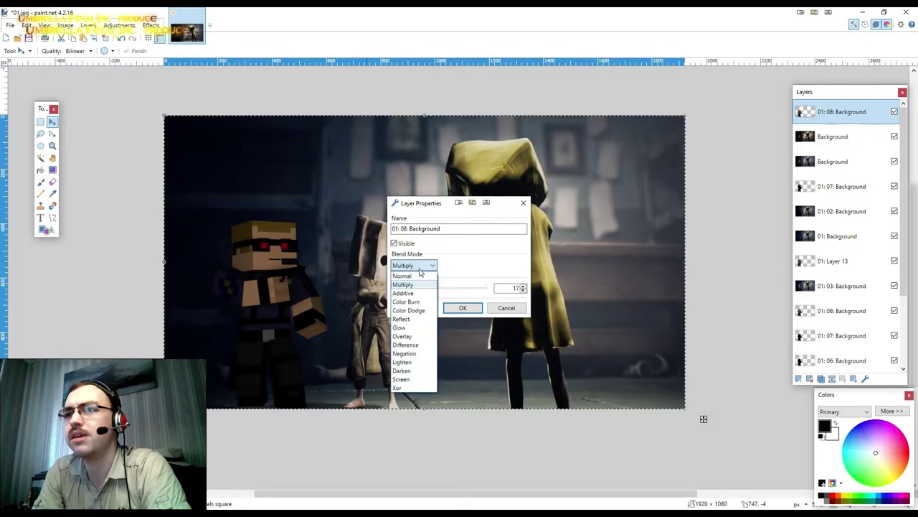
left_click(413, 290)
mouse_move(414, 292)
left_mouse_down()
mouse_move(473, 290)
mouse_move(425, 292)
left_mouse_up()
left_click_drag(432, 204, 493, 177)
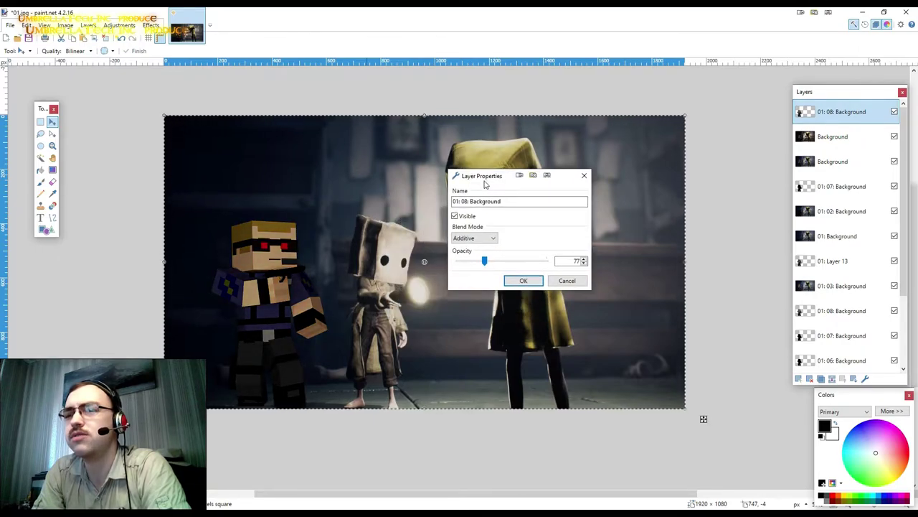
left_click_drag(491, 263, 506, 263)
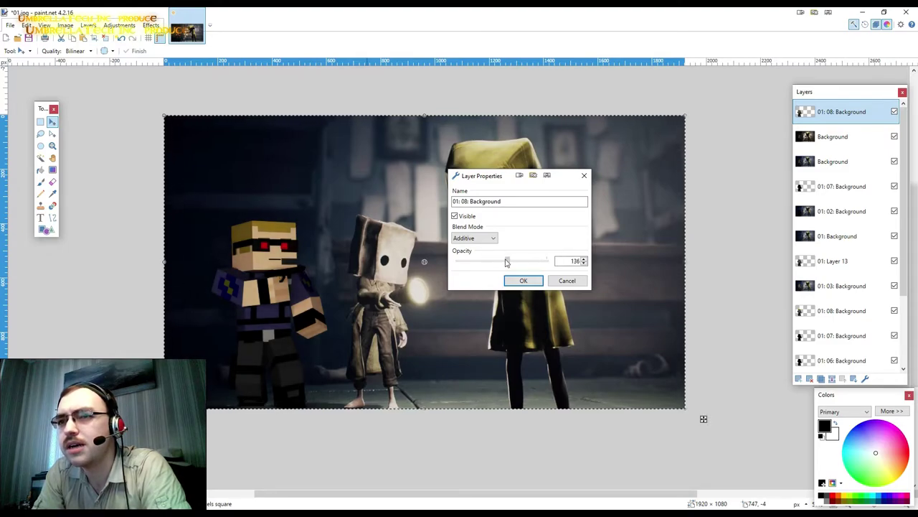
left_click(523, 280)
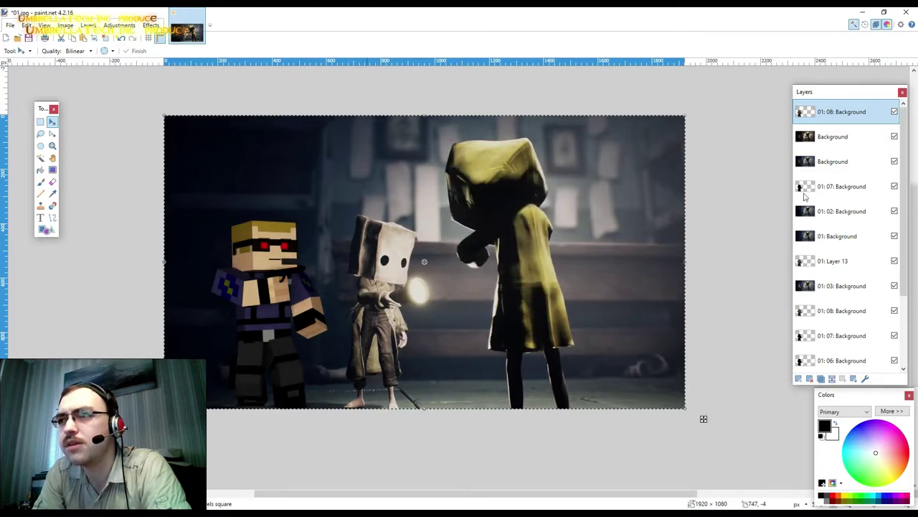
left_click_drag(843, 188, 843, 113)
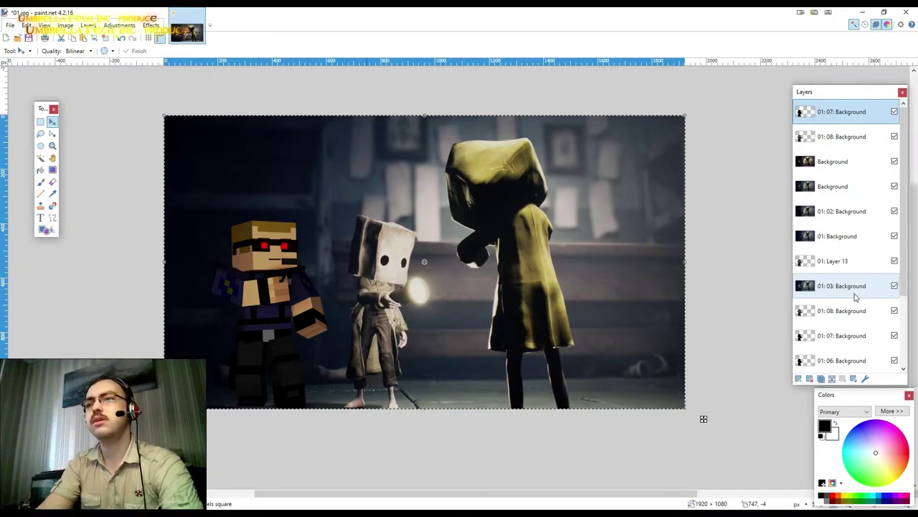
Fade the upper Background copy to opacity 138, keeping Normal blending.
left_click(846, 163)
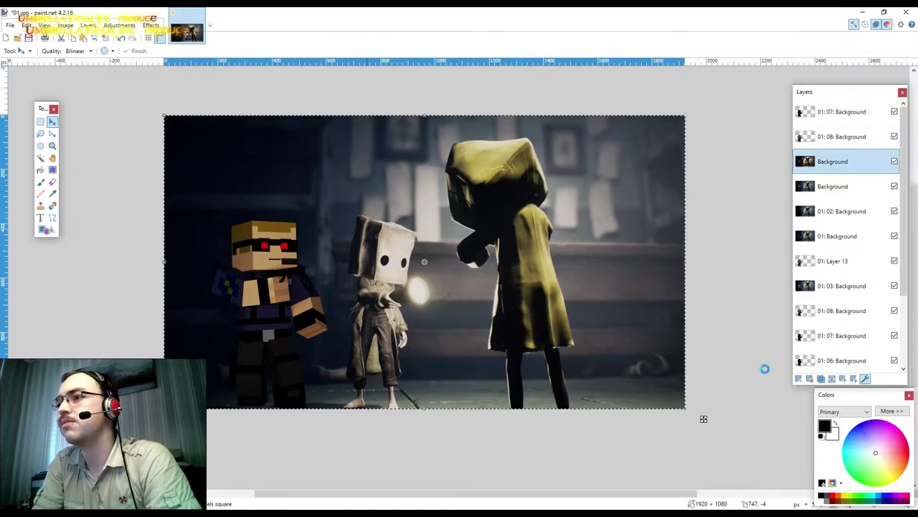
left_click_drag(444, 288, 457, 290)
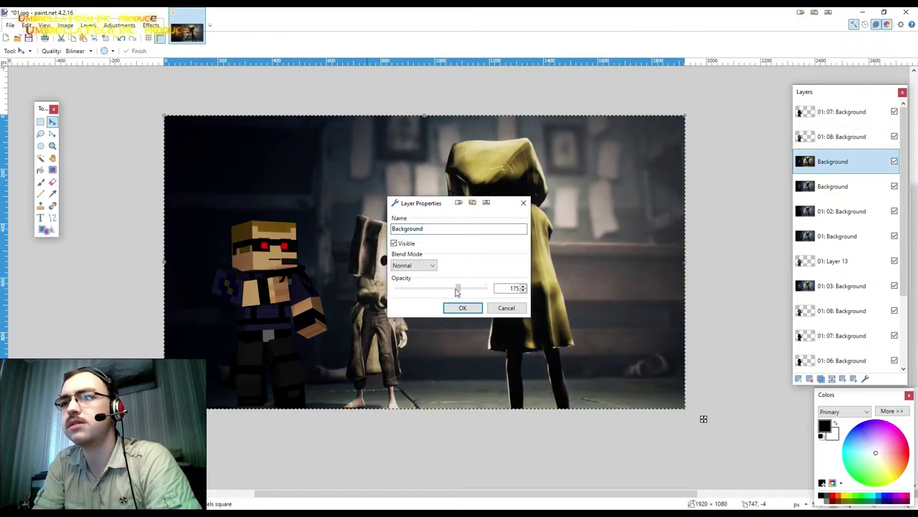
left_click_drag(412, 203, 561, 167)
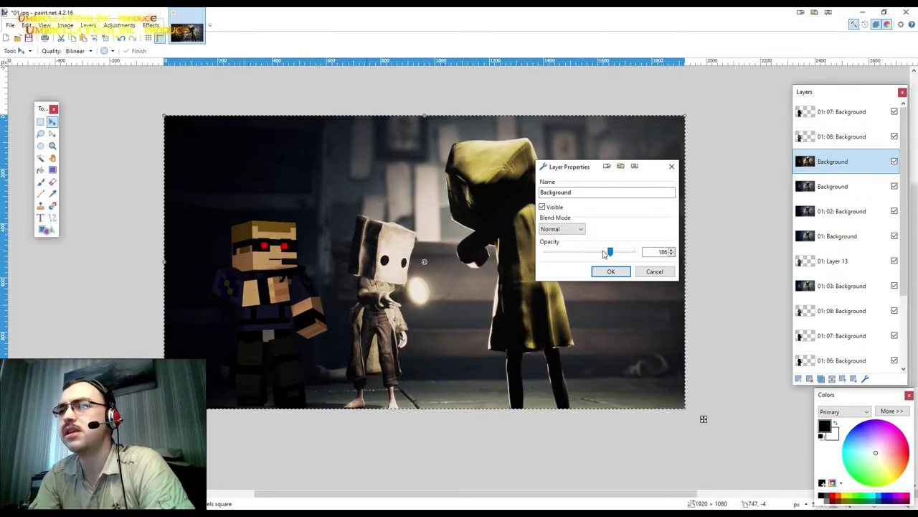
left_click_drag(610, 251, 586, 254)
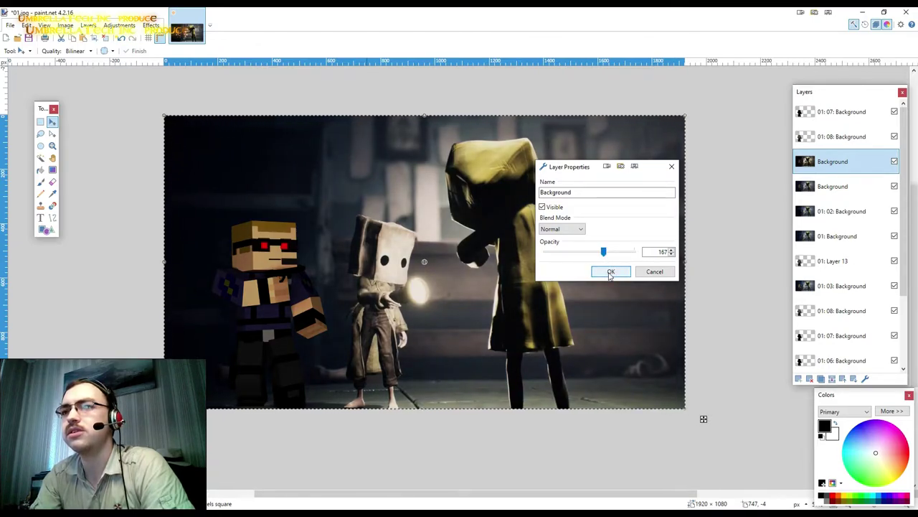
left_click_drag(603, 251, 590, 256)
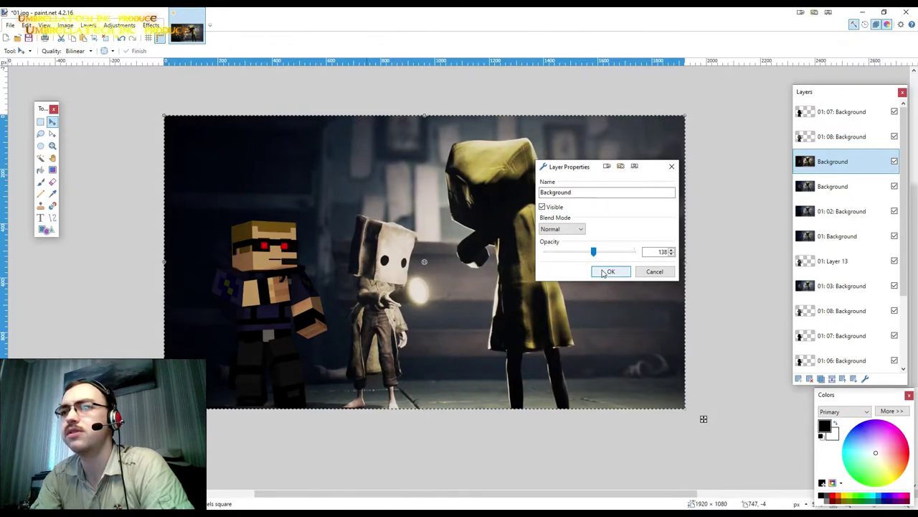
left_click(599, 270)
Zoom in and pan across the characters to inspect the blended composite, then zoom back out.
scroll(339, 297, "up", 2, "ctrl")
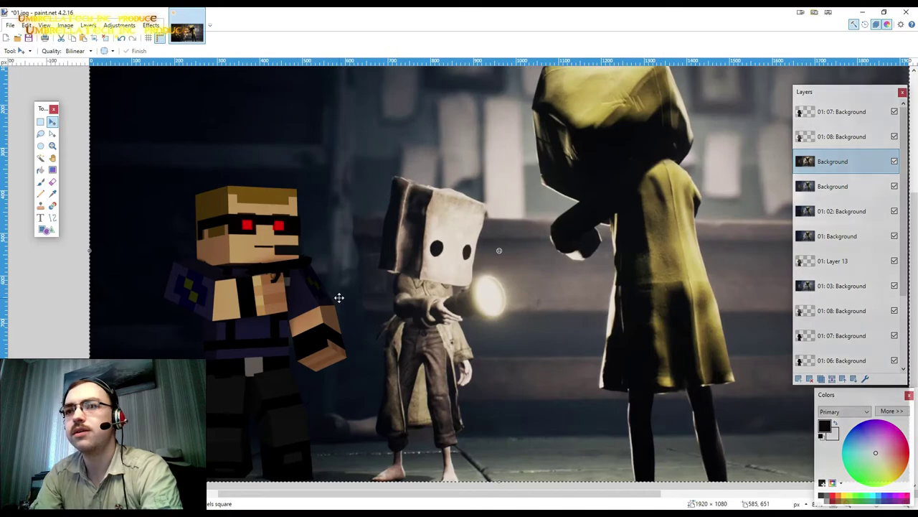
scroll(339, 297, "up", 1, "ctrl")
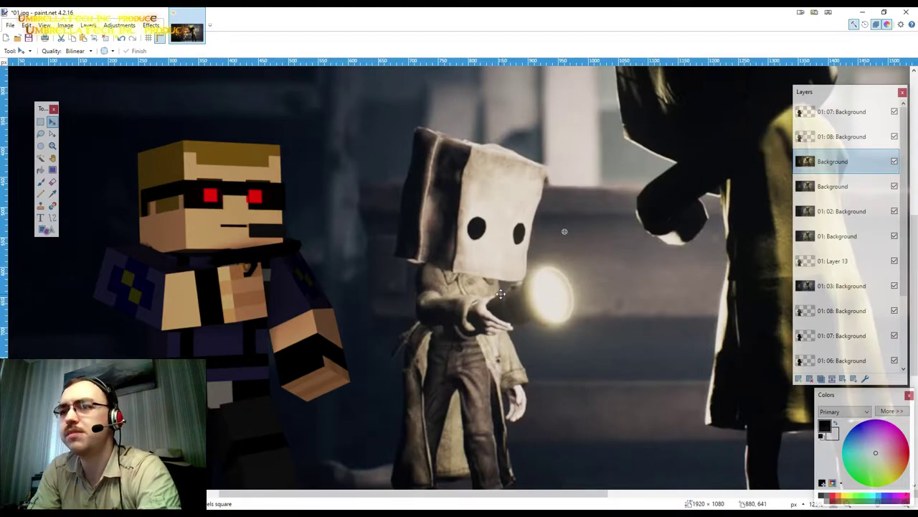
scroll(349, 275, "down", 1, "ctrl")
scroll(529, 338, "down", 1, "ctrl")
middle_click_drag(528, 338, 379, 369)
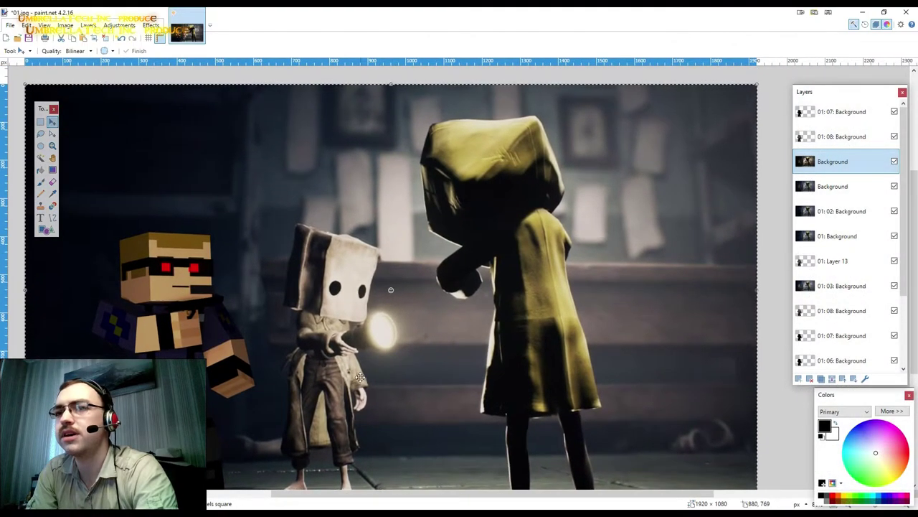
scroll(360, 378, "down", 1, "ctrl")
scroll(330, 358, "up", 1, "ctrl")
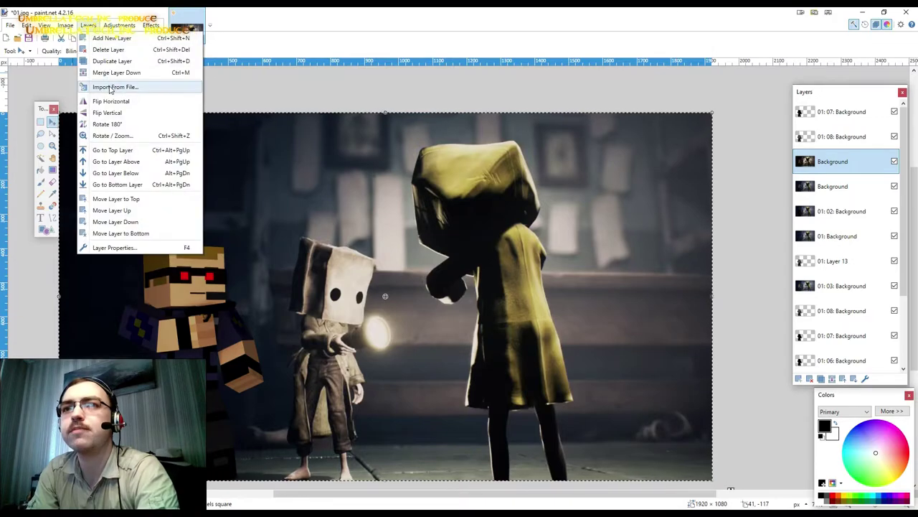
Import the seeklogo Little Nightmares II logo PNG from the Little Nightmares folder as a layer.
left_click(109, 87)
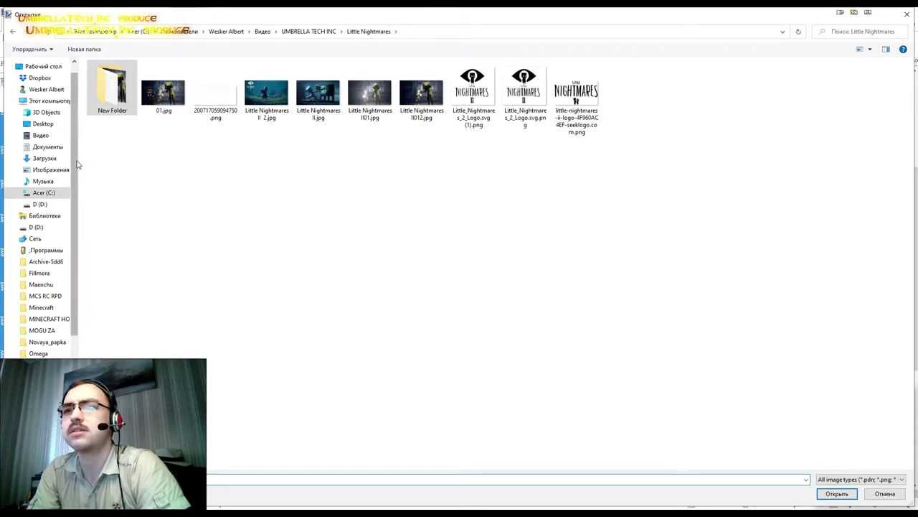
left_click_drag(77, 159, 29, 159)
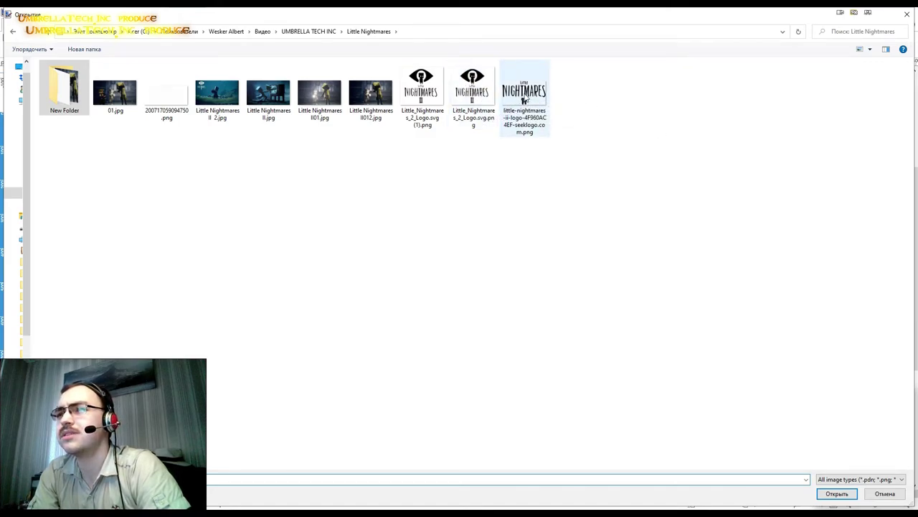
double_click(524, 99)
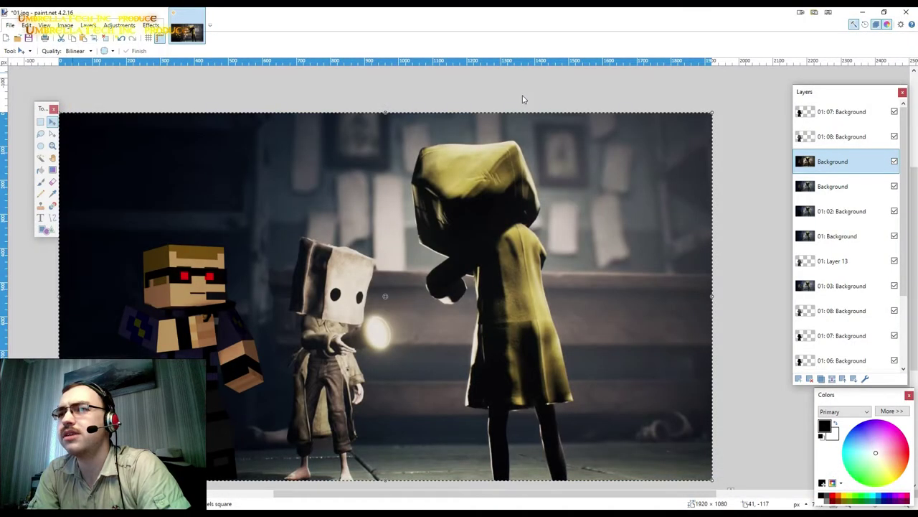
Drop the black logo at top centre, then scale it up and centre it over the scene.
left_click_drag(121, 134, 373, 171)
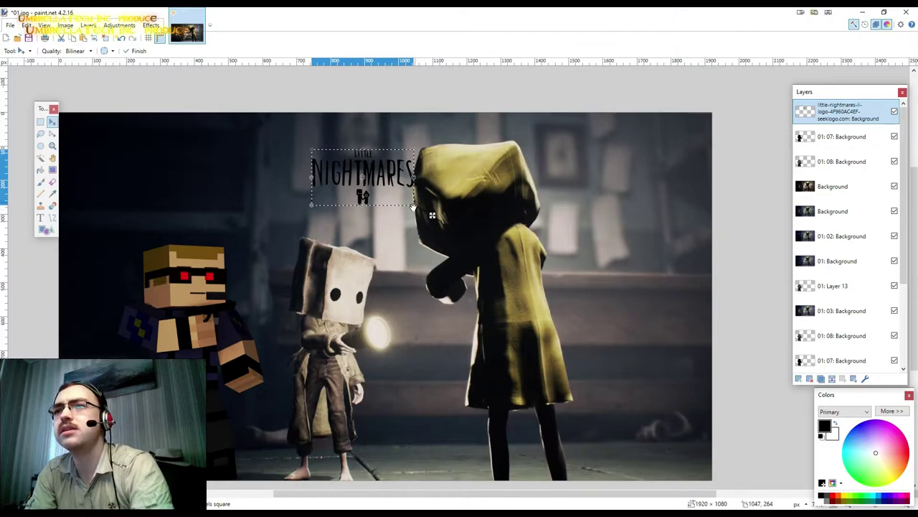
key("ctrl+d")
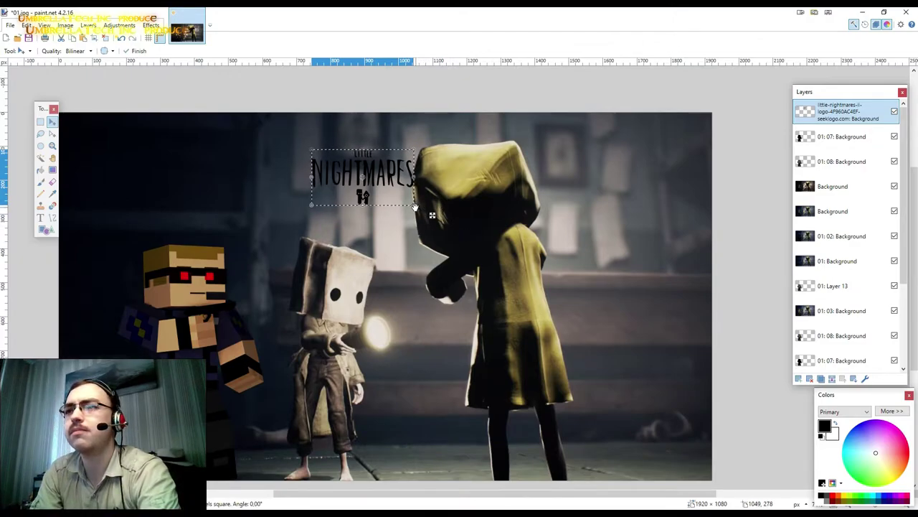
mouse_move(414, 206)
left_mouse_down("shift")
mouse_move(630, 323)
mouse_move(537, 352)
mouse_move(429, 318)
left_mouse_up("shift")
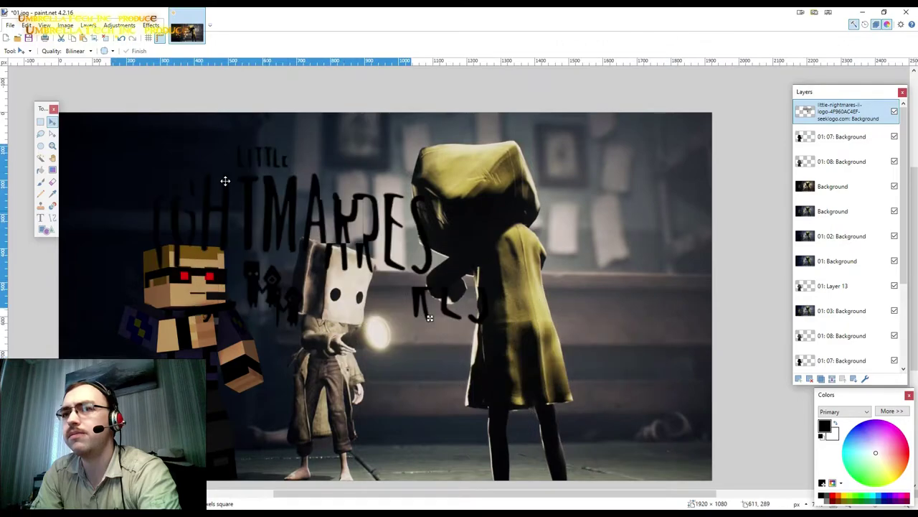
mouse_move(226, 181)
left_mouse_down()
mouse_move(232, 199)
mouse_move(322, 218)
mouse_move(430, 272)
mouse_move(419, 303)
left_mouse_up()
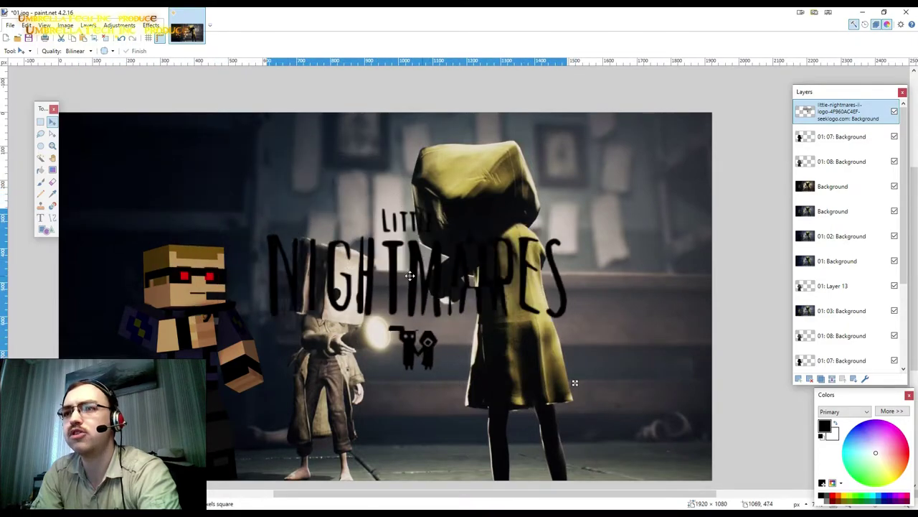
Turn the logo white with Levels, raising the output black point to 246.
left_click(112, 27)
left_click(153, 105)
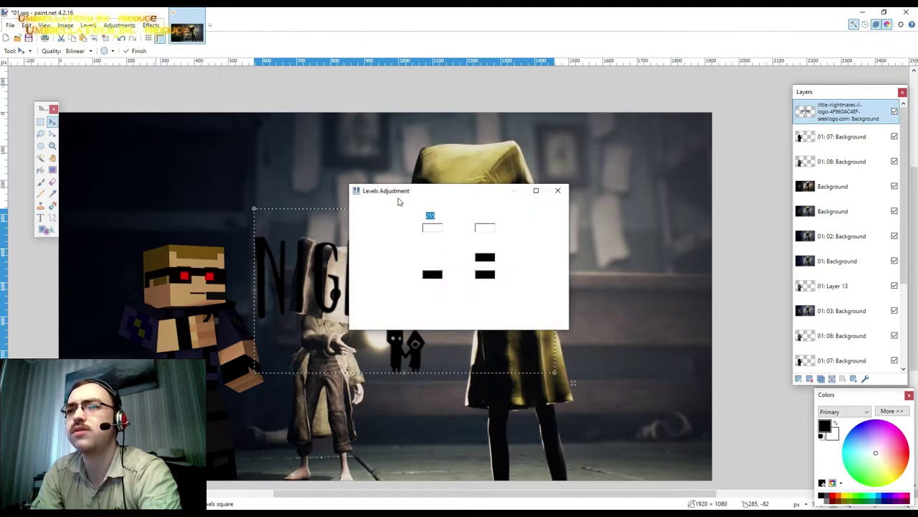
left_click_drag(471, 292, 471, 228)
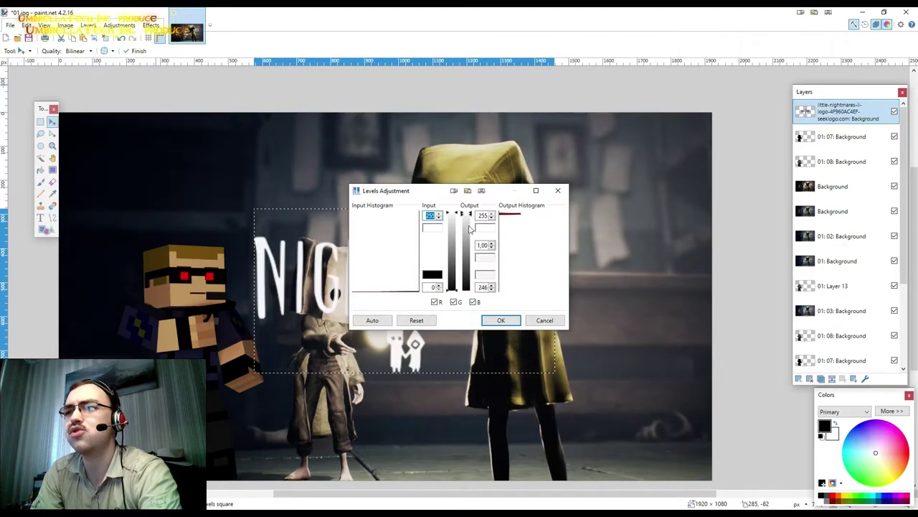
left_click(501, 320)
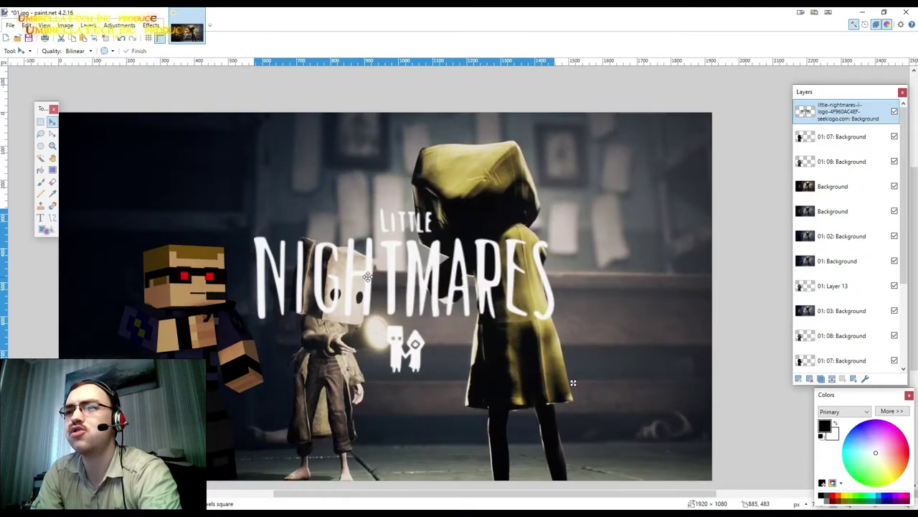
Move the logo to the upper left and resize it wider and flatter.
mouse_move(361, 281)
left_mouse_down()
mouse_move(279, 189)
mouse_move(242, 199)
left_mouse_up()
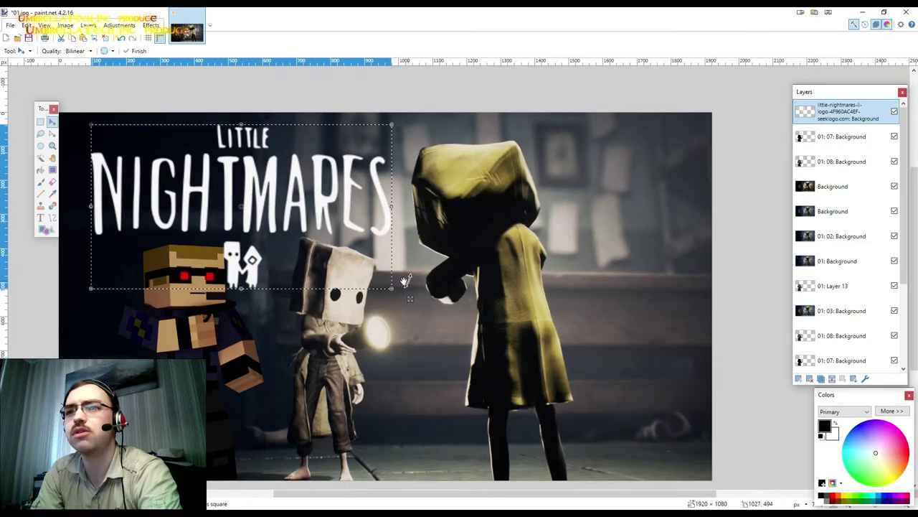
mouse_move(391, 288)
left_mouse_down()
mouse_move(418, 268)
mouse_move(422, 277)
mouse_move(351, 245)
left_mouse_up()
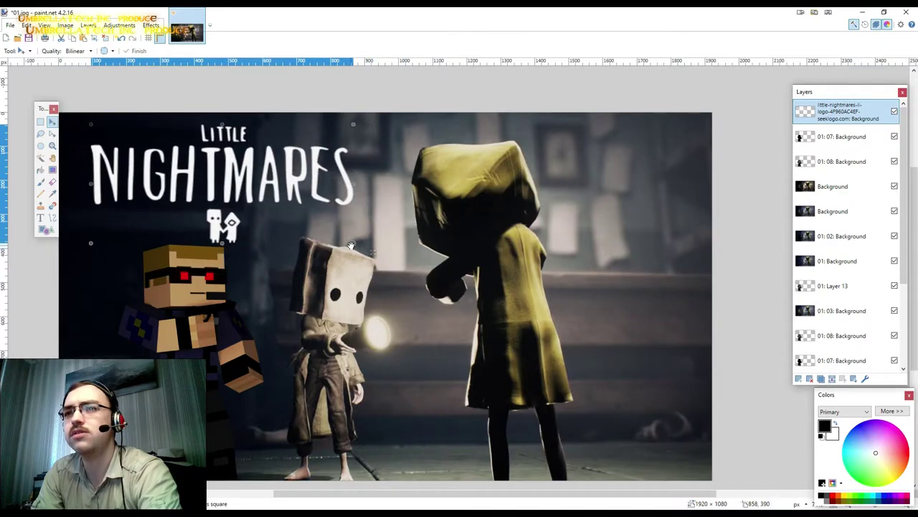
mouse_move(249, 165)
left_mouse_down()
mouse_move(280, 185)
mouse_move(271, 180)
left_mouse_up()
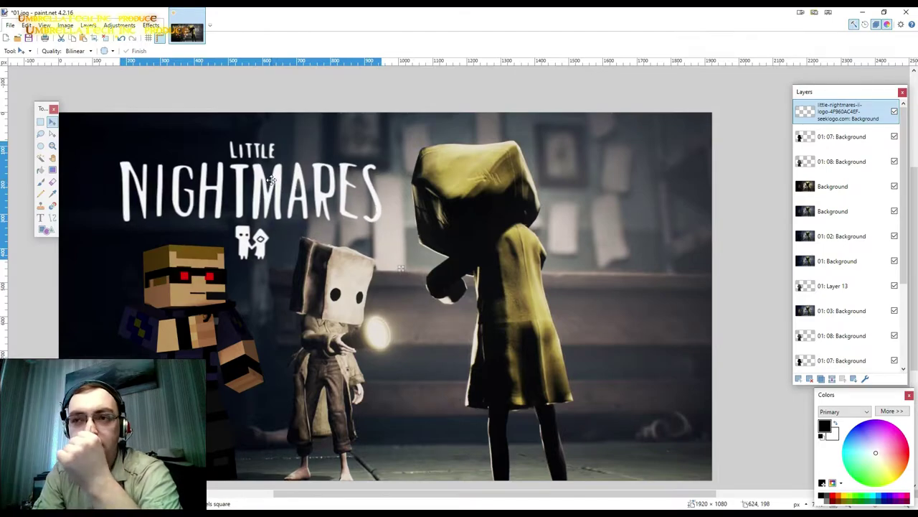
left_click_drag(270, 179, 273, 178)
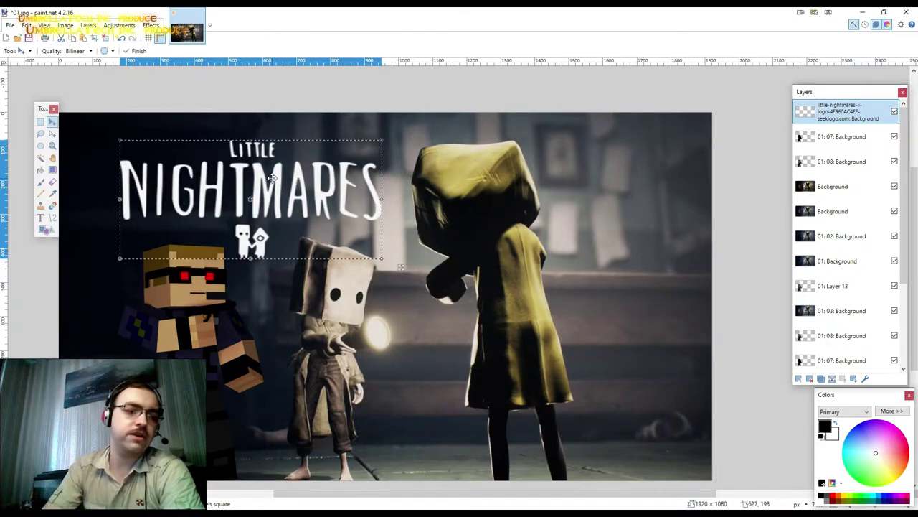
left_click(90, 27)
Import the UmbrellaTech Inc produce caption from the UMBRELLA TECH INC folder and place it below LITTLE.
left_click(121, 87)
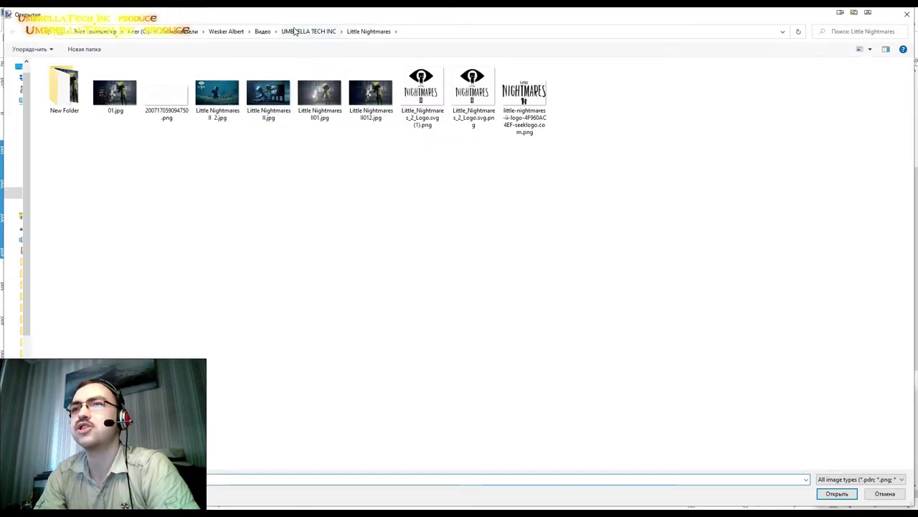
left_click(292, 31)
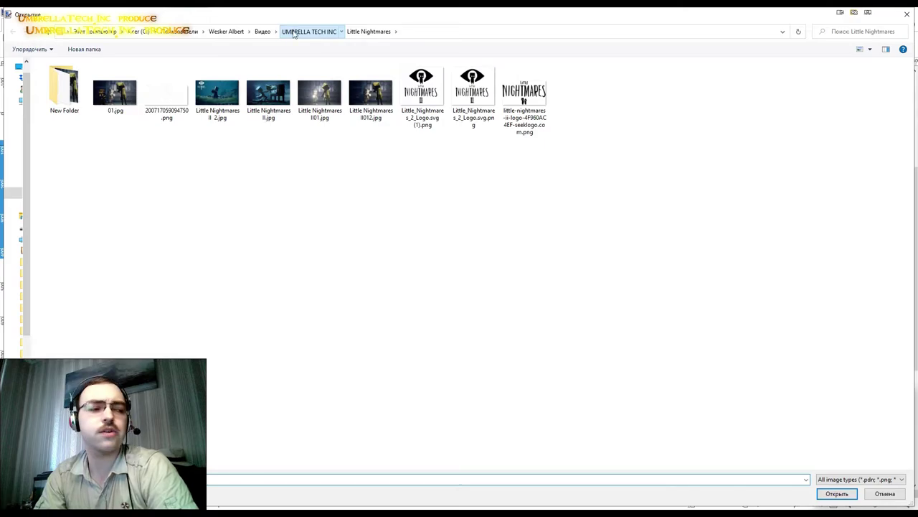
double_click(681, 222)
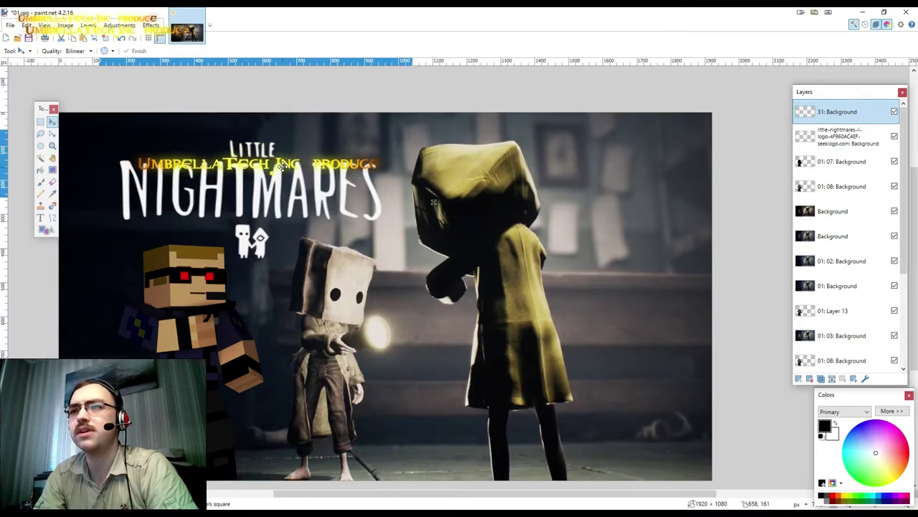
left_click_drag(406, 189, 436, 327)
left_click_drag(285, 290, 277, 276)
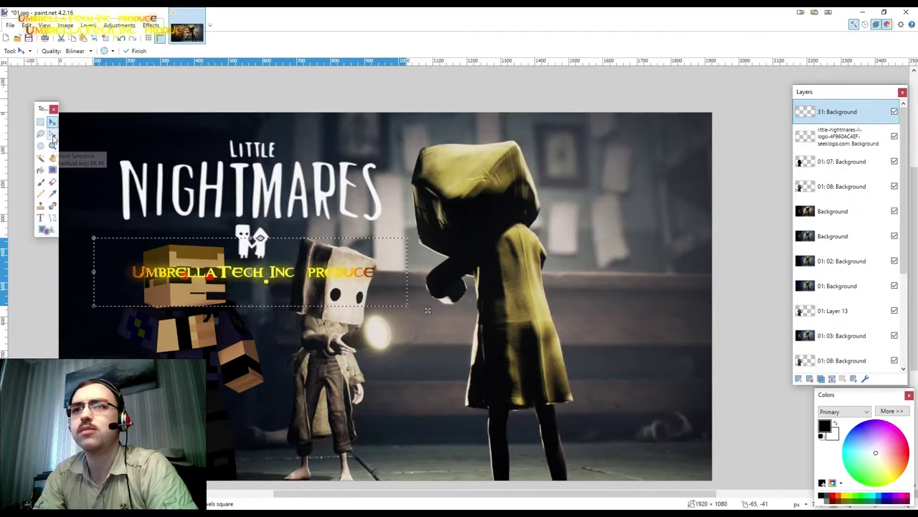
Commit the caption, then fit a selection around the word LITTLE on the logo layer.
key("m")
left_click(839, 137)
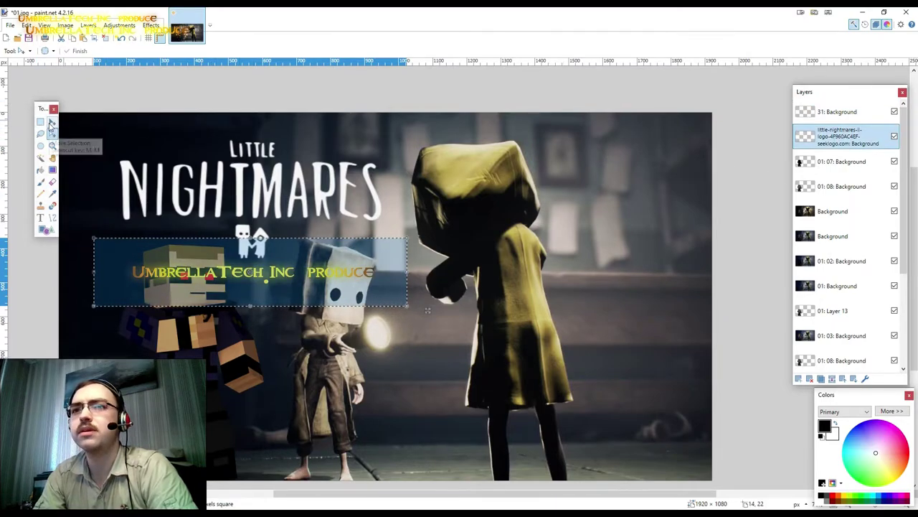
left_click_drag(282, 274, 292, 156)
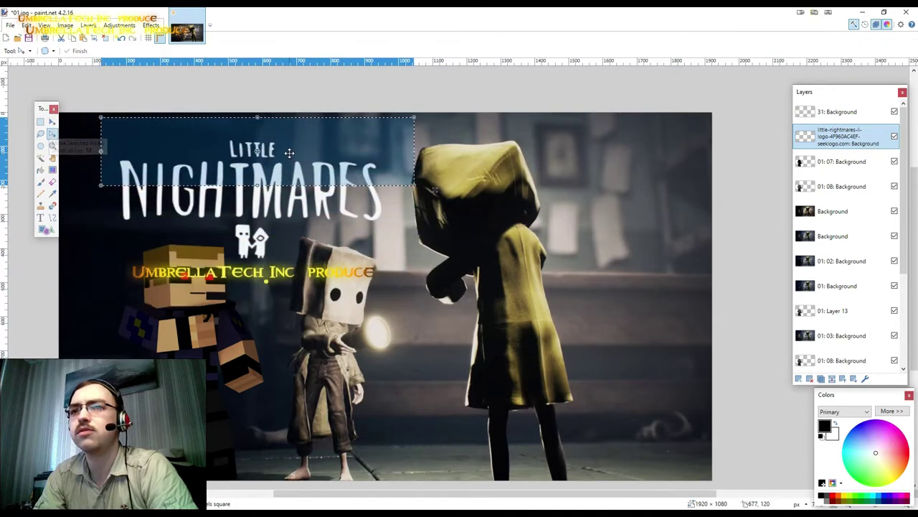
left_click(52, 122)
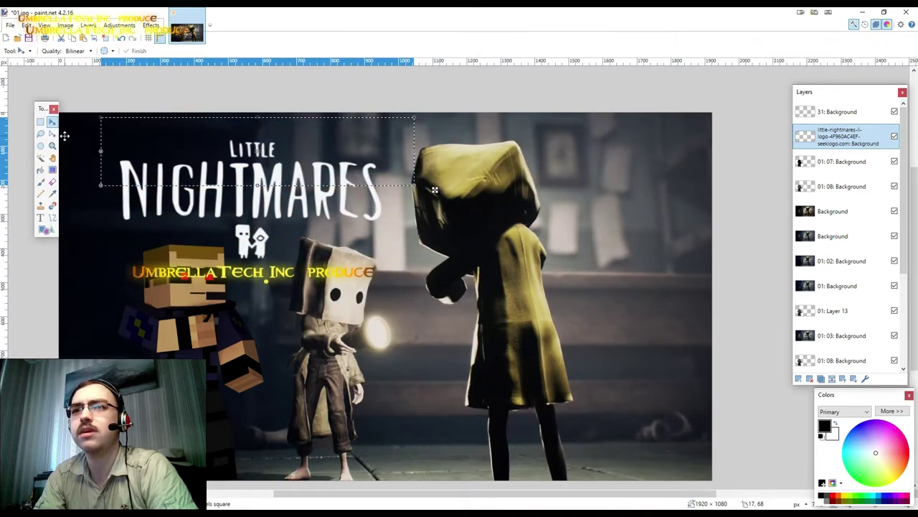
left_click_drag(257, 186, 255, 160)
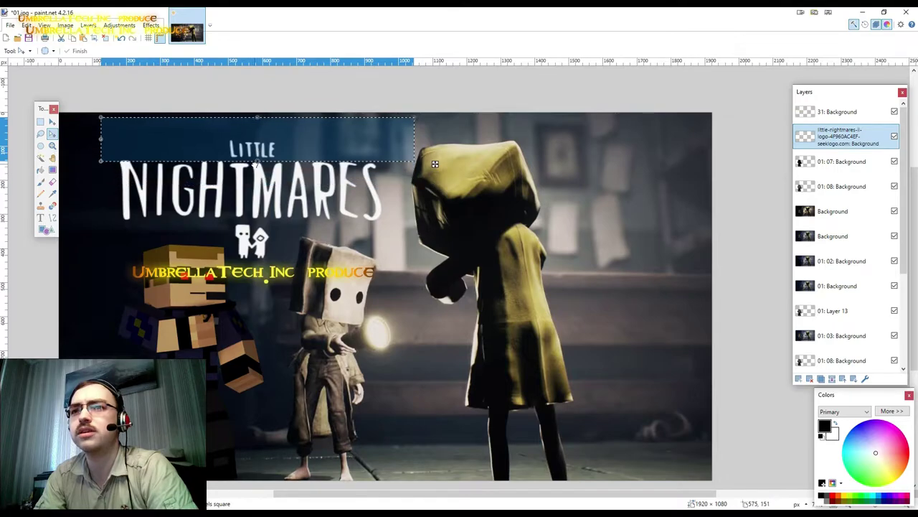
left_click_drag(100, 121, 179, 134)
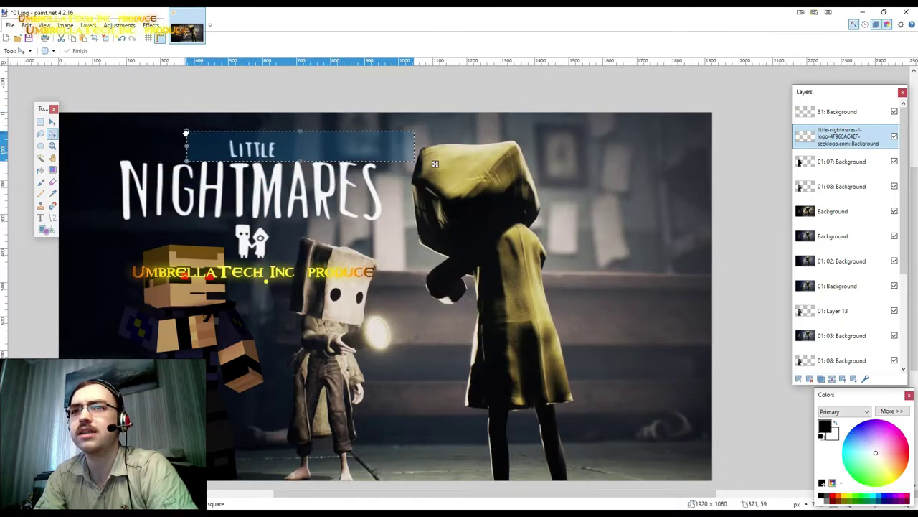
left_click_drag(416, 161, 307, 158)
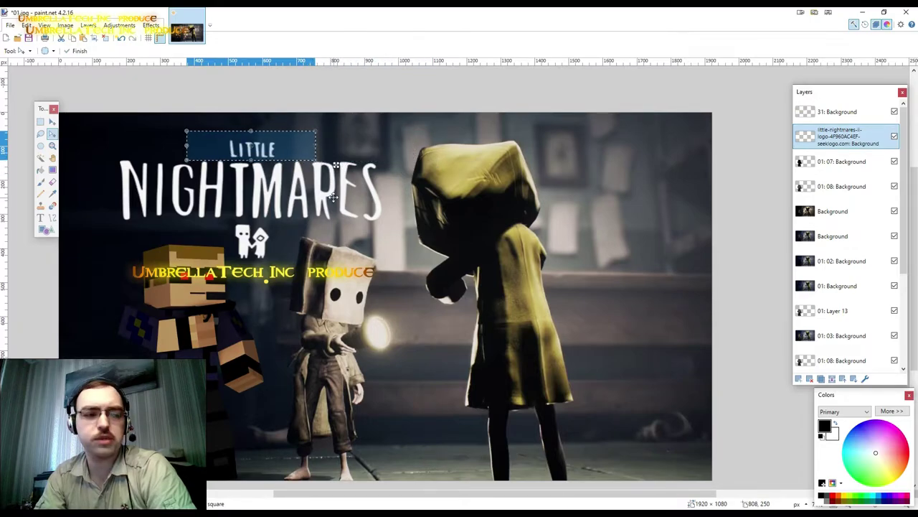
scroll(305, 173, "up", 1, "ctrl")
scroll(296, 166, "up", 1, "ctrl")
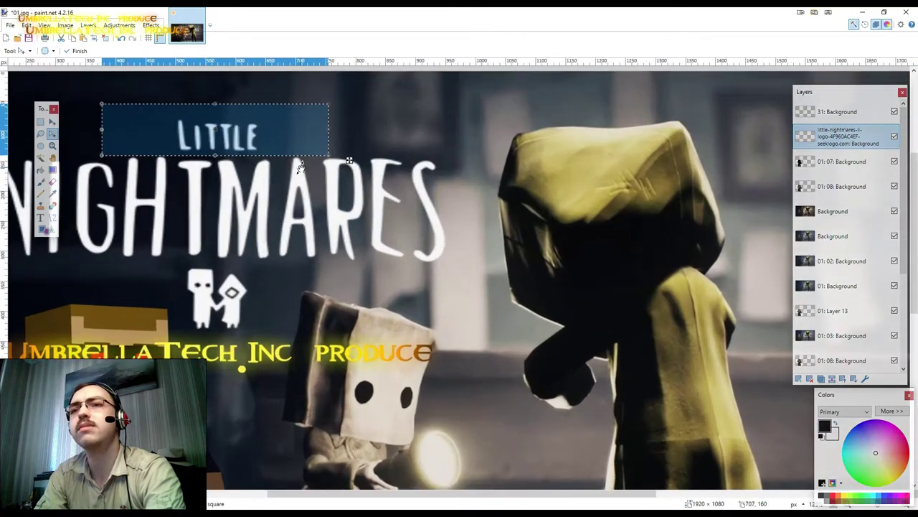
Lift the selected word LITTLE higher above NIGHTMARES.
left_click(52, 122)
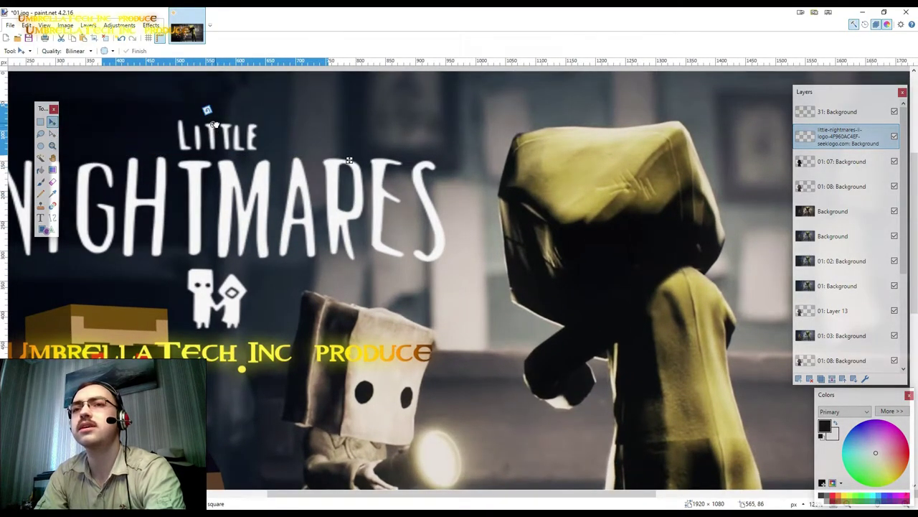
left_click_drag(247, 130, 240, 107)
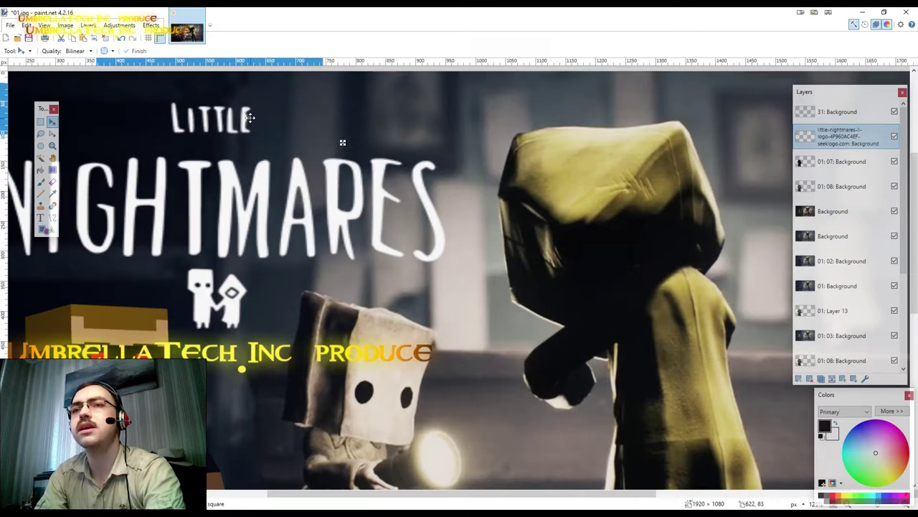
key("Up")
key("Up")
key("Up")
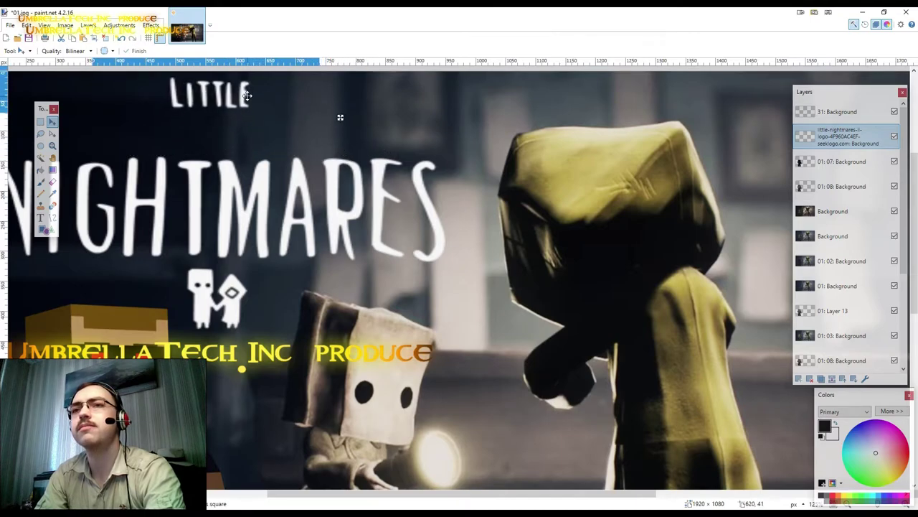
key("Up")
key("Up")
key("Up")
key("Up")
key("Up")
key("Up")
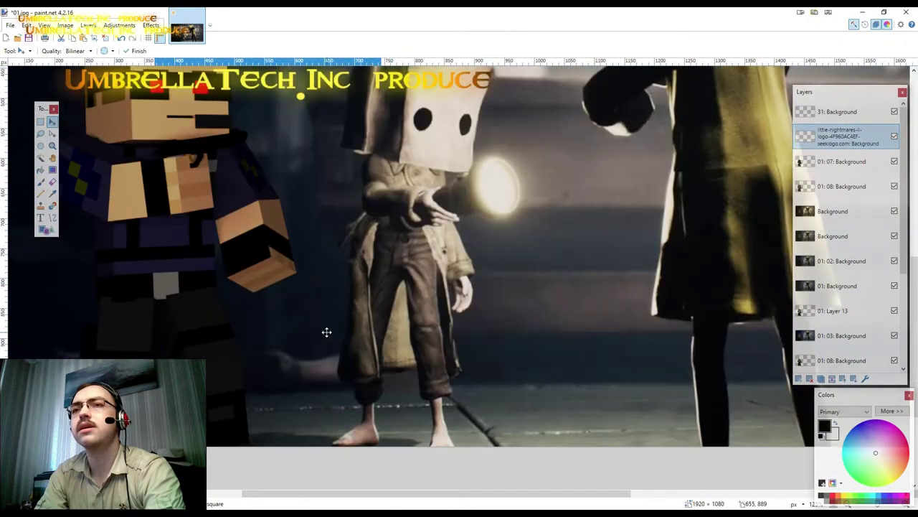
scroll(298, 244, "down", 1, "ctrl")
scroll(298, 244, "down", 1, "ctrl")
scroll(299, 244, "down", 1, "ctrl")
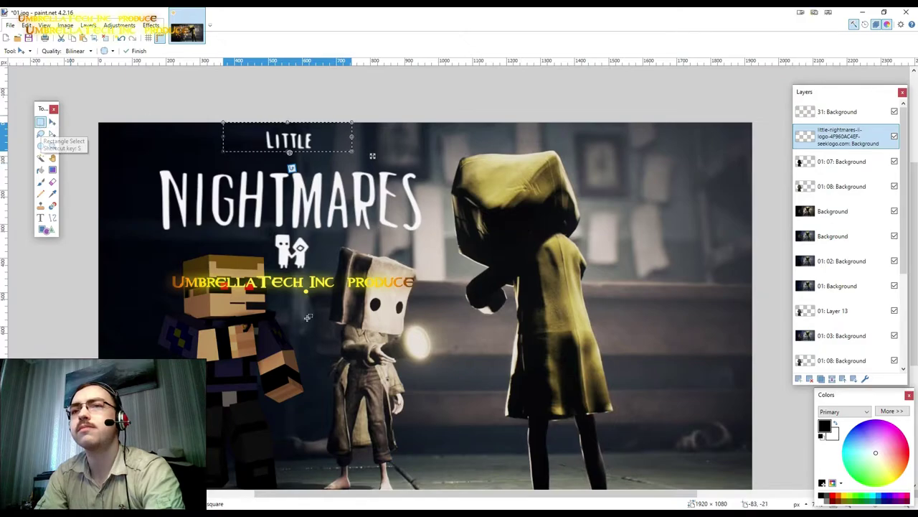
Select NIGHTMARES together with the emblem and move them down.
left_click(41, 123)
left_click(150, 158)
left_click_drag(139, 164, 471, 277)
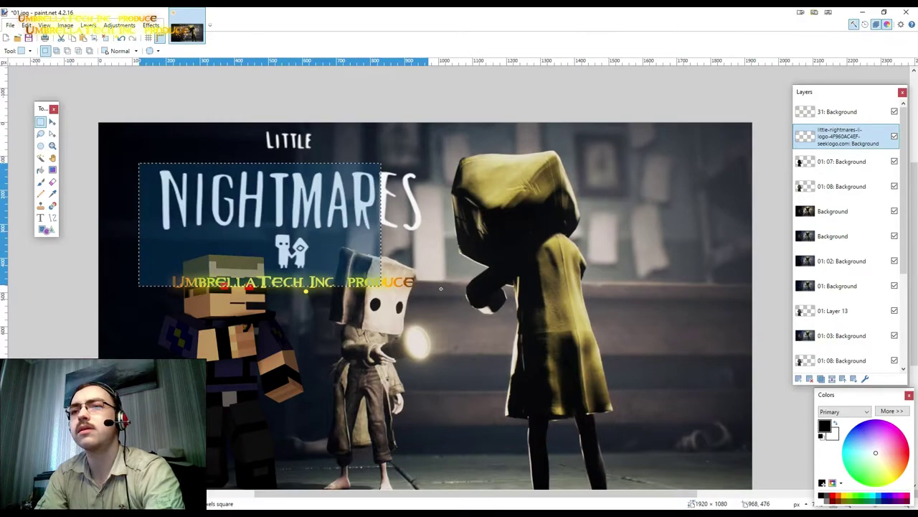
left_click(52, 122)
left_click_drag(310, 198, 310, 234)
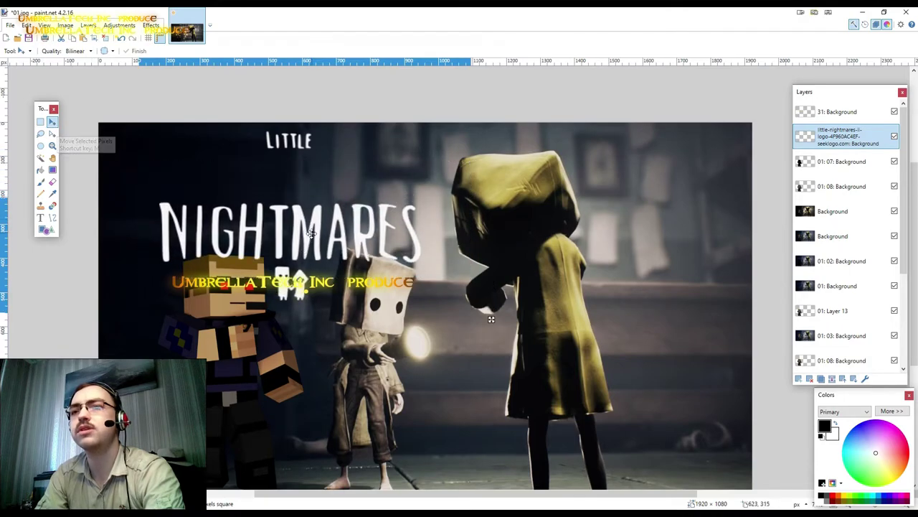
Shrink the selection to the two-figure emblem, move it lower, and deselect.
left_click(51, 134)
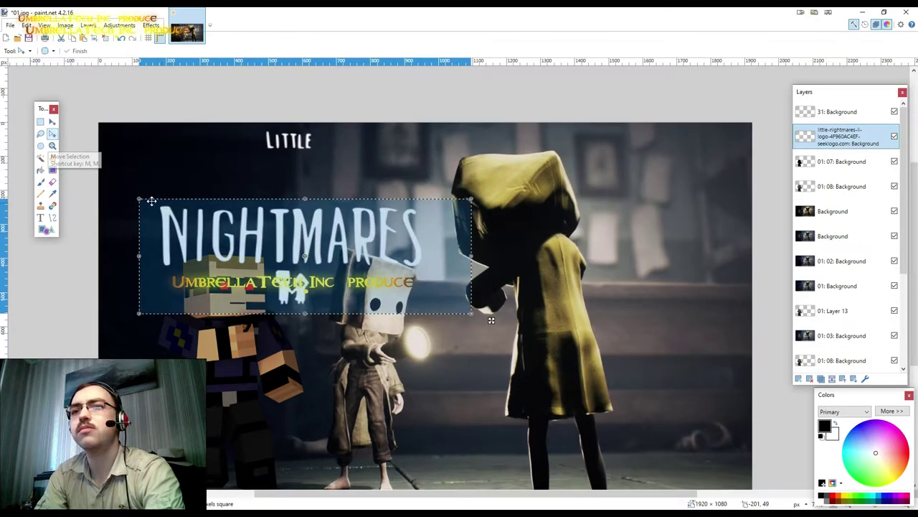
left_click_drag(138, 199, 261, 268)
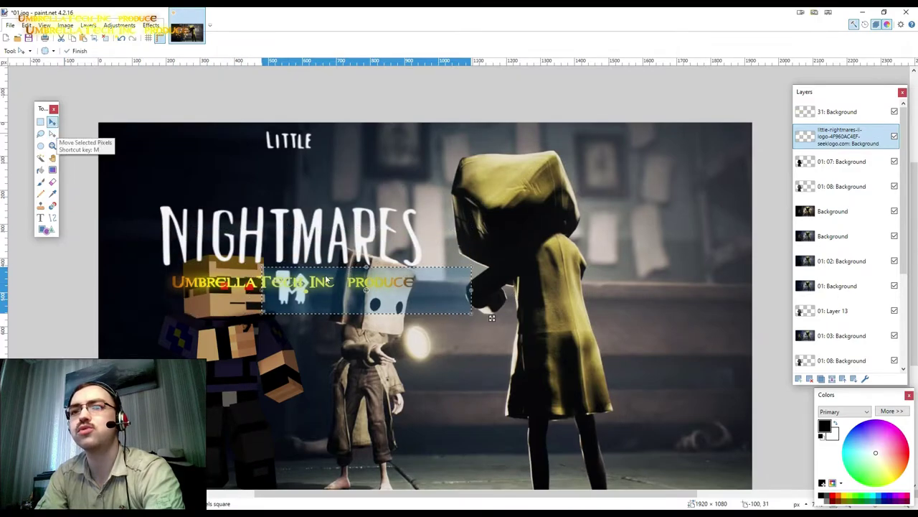
left_click(52, 122)
left_click_drag(332, 291, 330, 347)
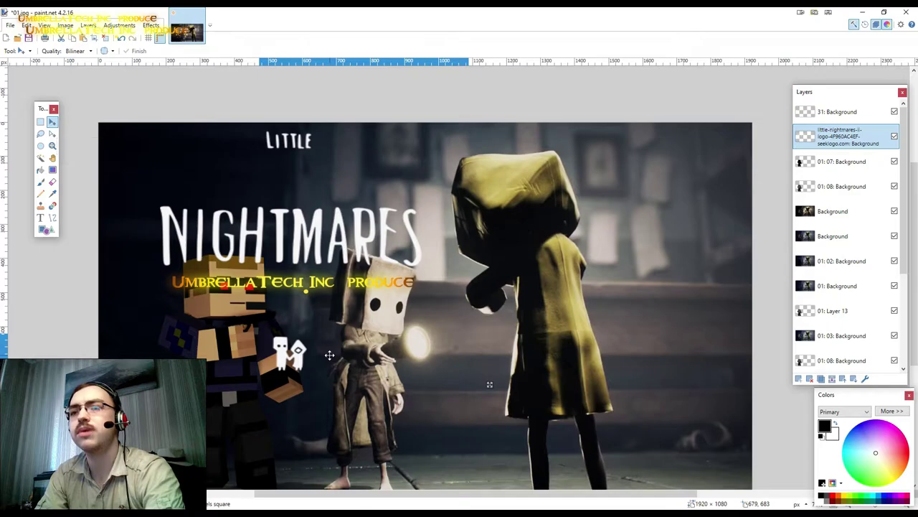
left_click(838, 113)
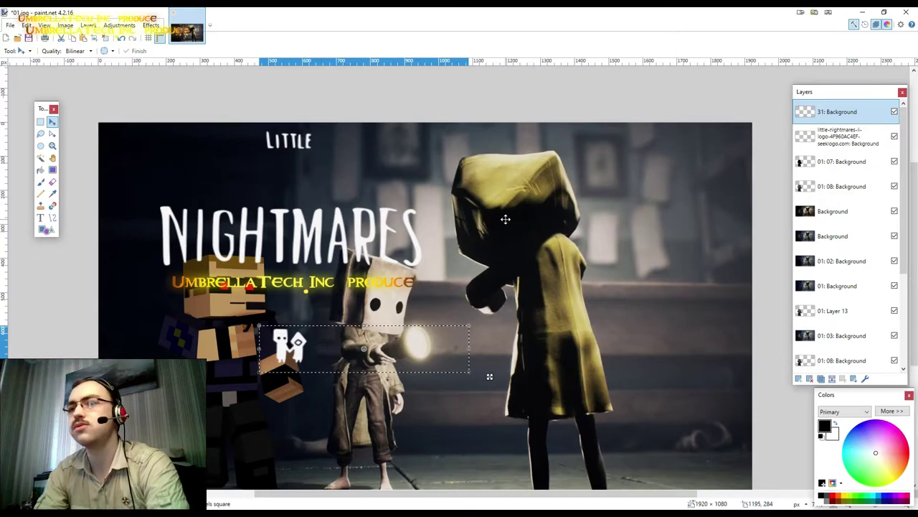
left_click(40, 121)
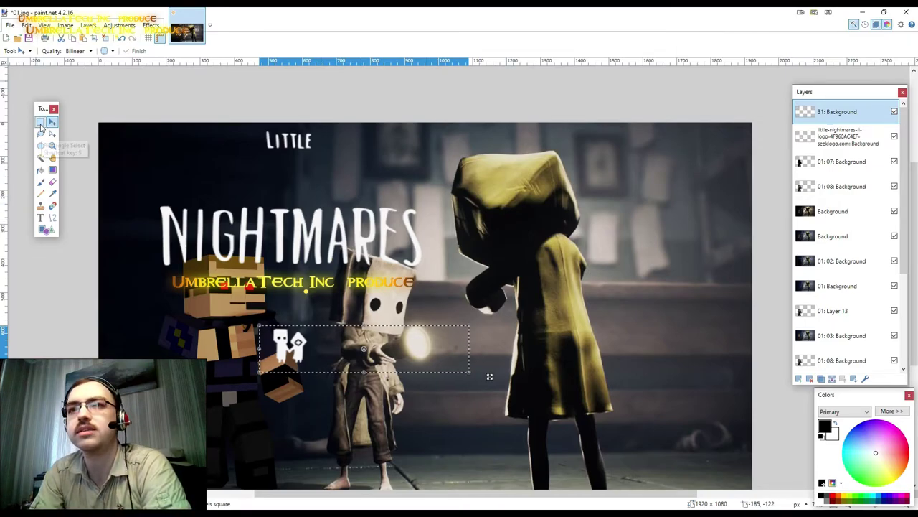
left_click(98, 95)
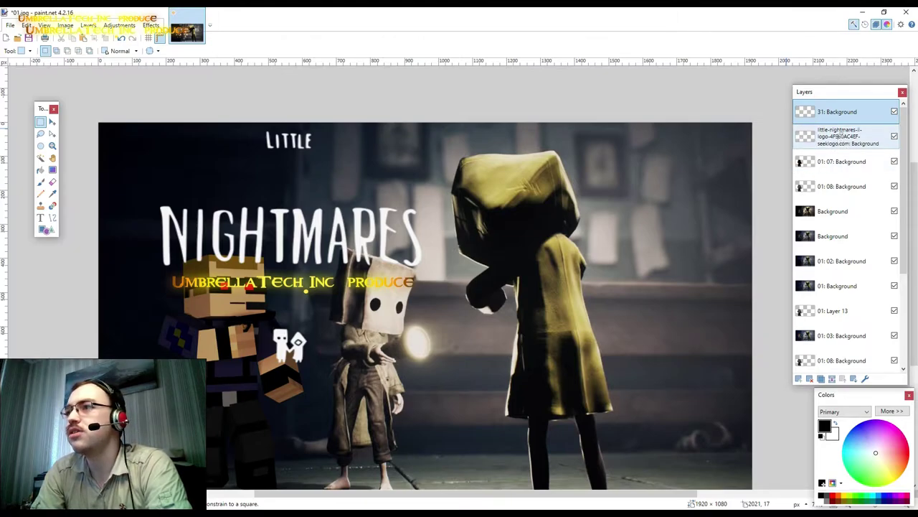
left_click(841, 136)
left_click(151, 25)
mouse_move(163, 110)
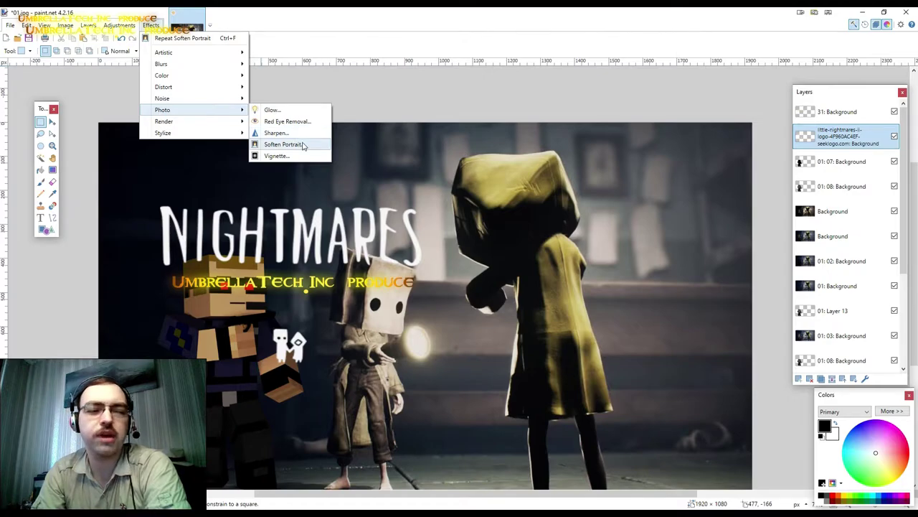
left_click(303, 145)
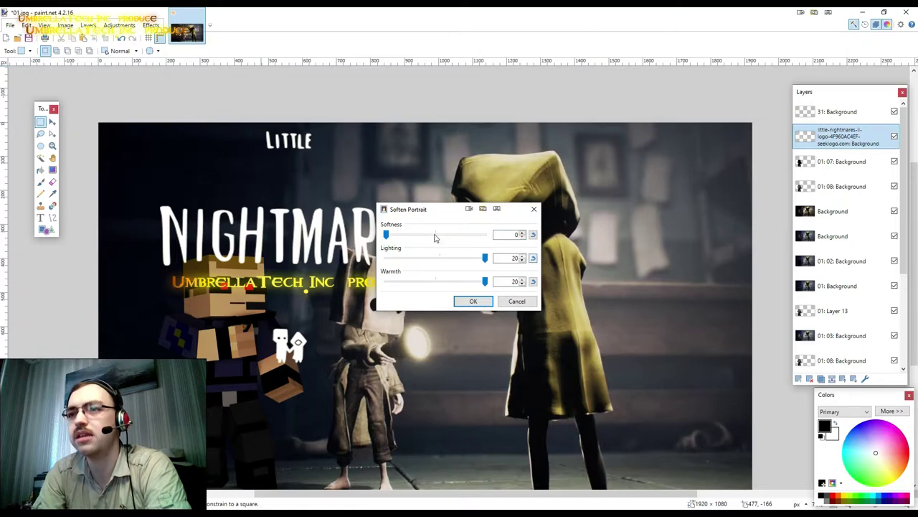
left_click_drag(434, 237, 494, 237)
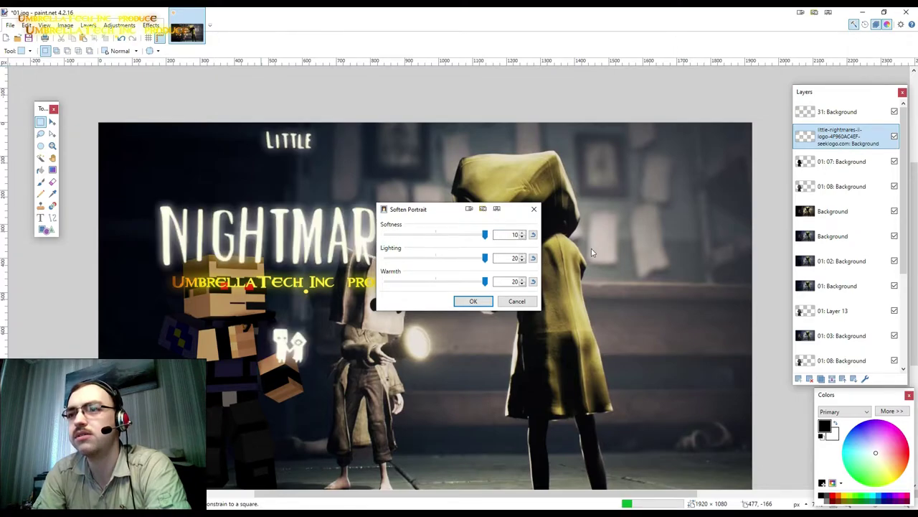
left_click_drag(425, 211, 492, 183)
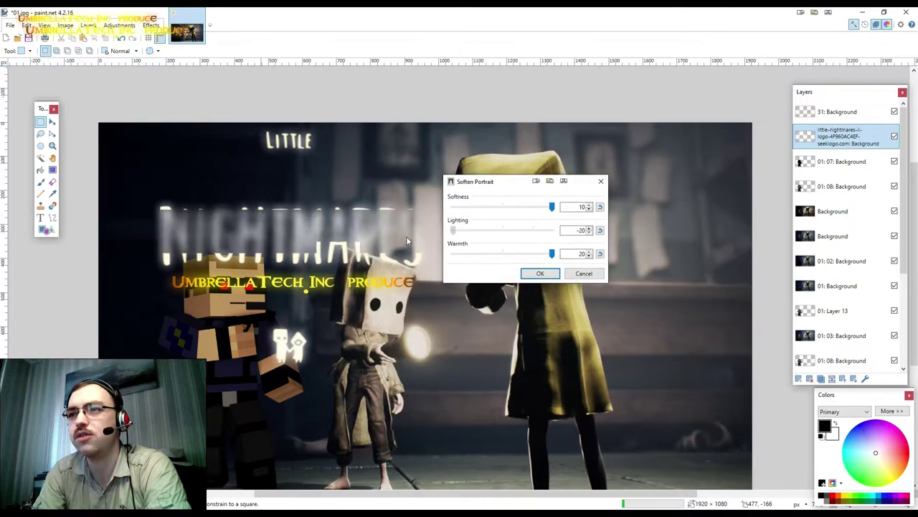
left_click_drag(538, 237, 453, 230)
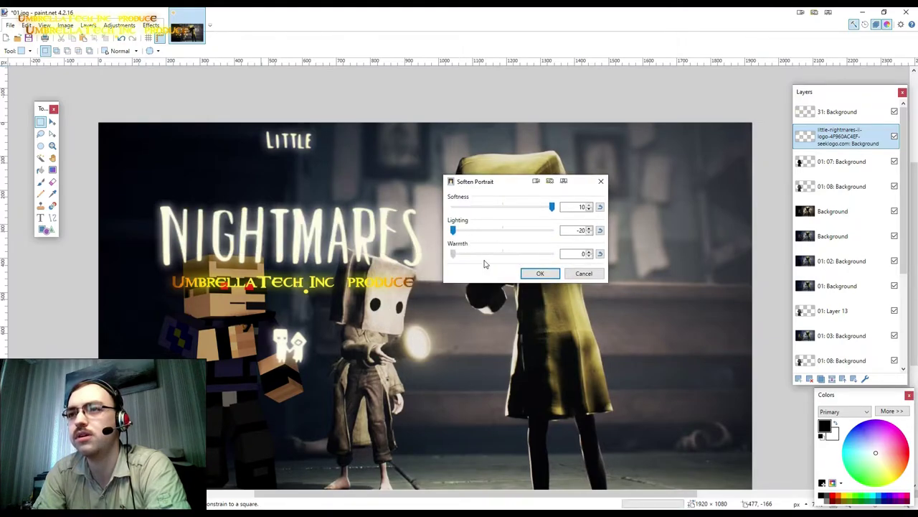
left_click(584, 273)
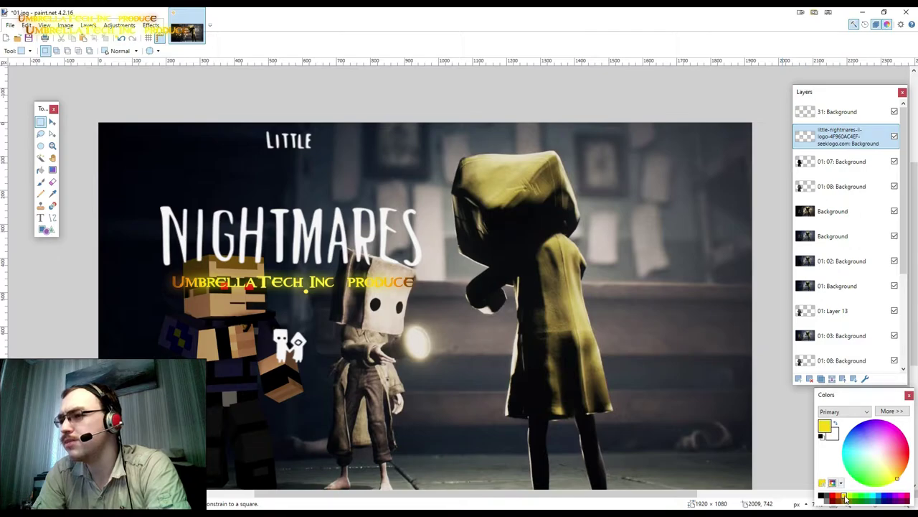
Bucket-fill the N of NIGHTMARES yellow, then undo it so the N stays white.
left_click(40, 172)
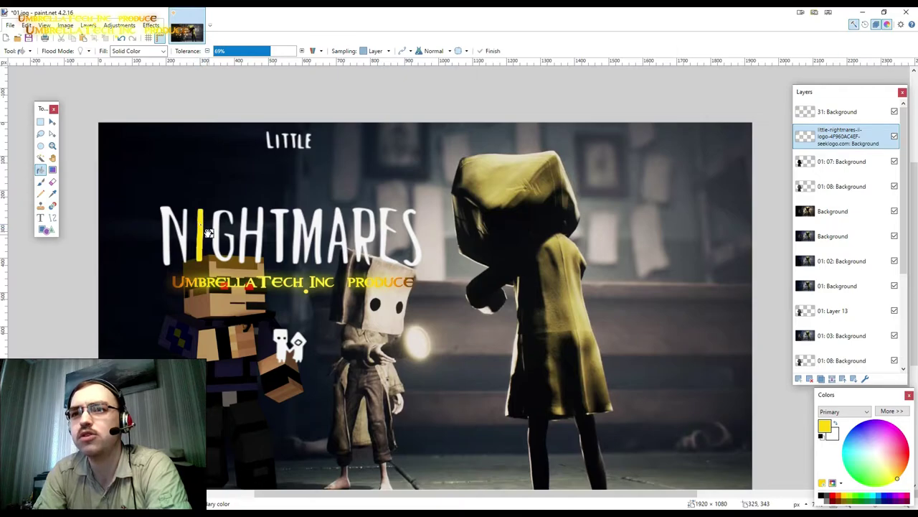
left_click(171, 223)
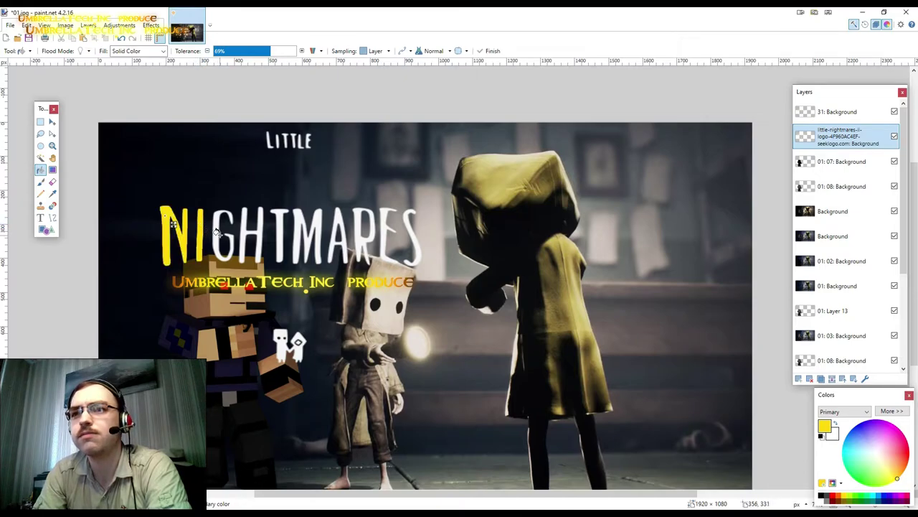
left_click(120, 38)
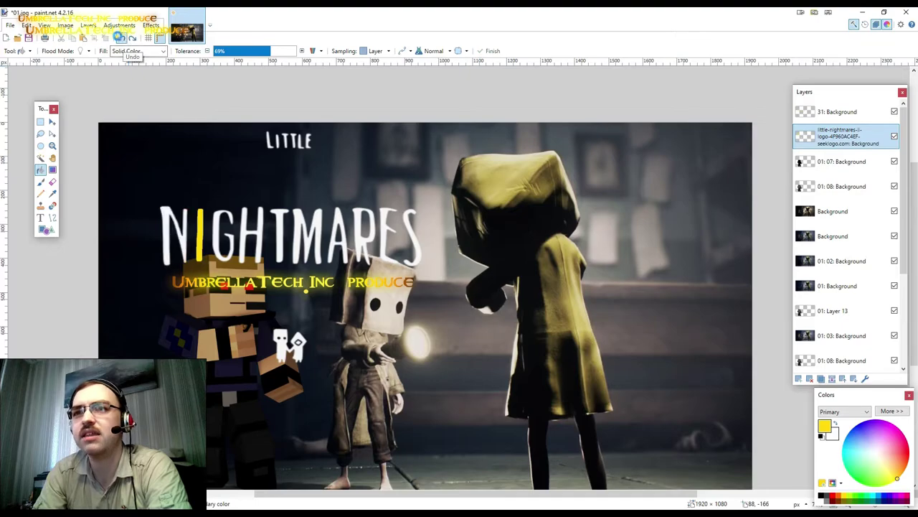
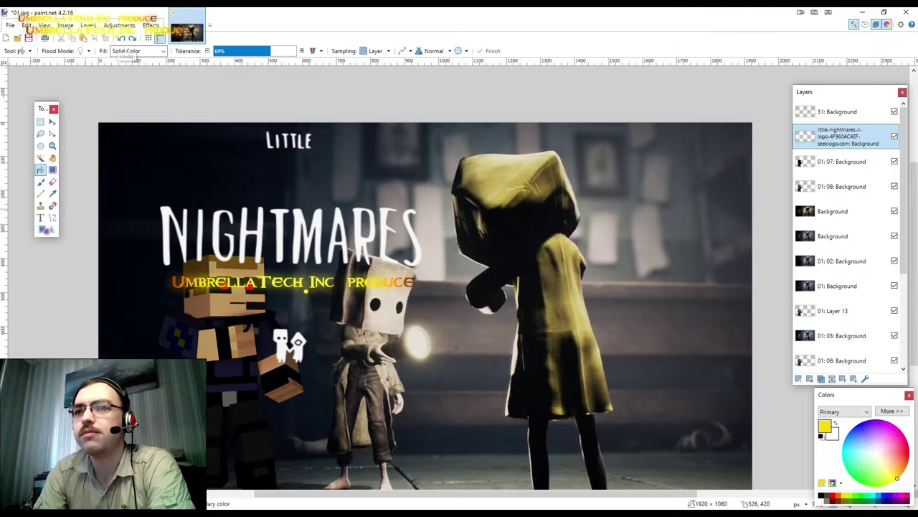
On layer 31, drag the UmbrellaTech Inc produce text up between LITTLE and NIGHTMARES.
key("m")
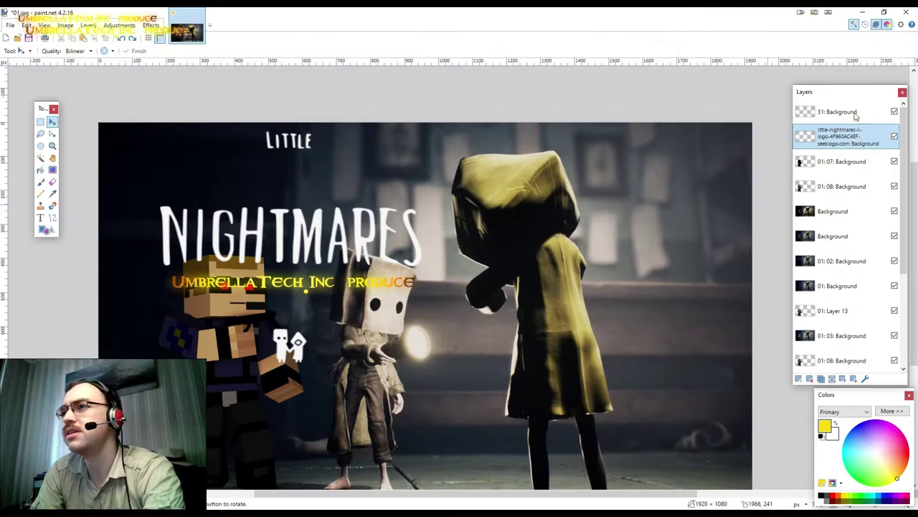
key("alt+Page_Up")
left_click_drag(294, 287, 291, 296)
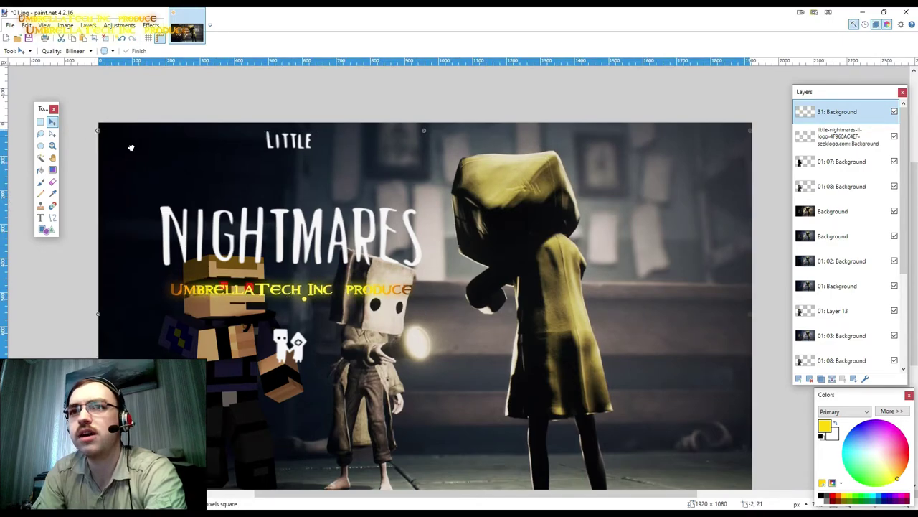
mouse_move(131, 147)
left_mouse_down()
mouse_move(330, 222)
mouse_move(464, 402)
left_mouse_up()
left_click_drag(492, 365, 336, 278)
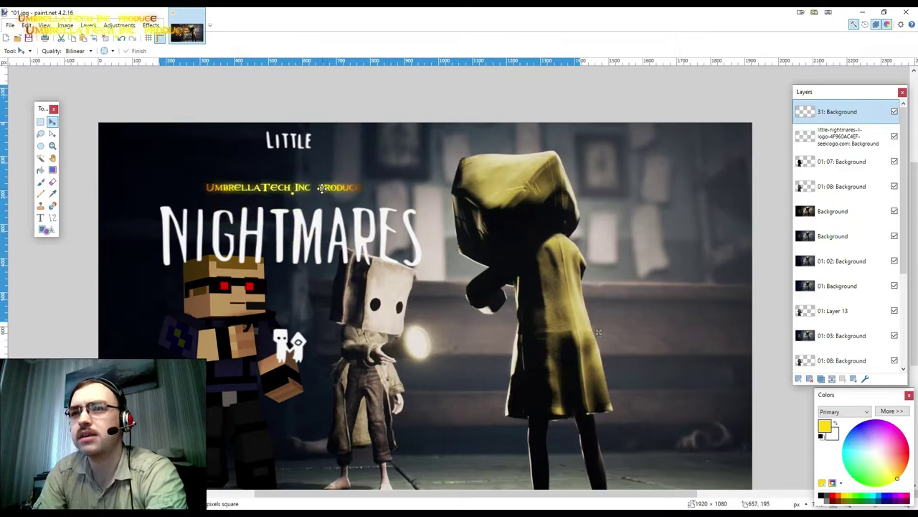
left_click(282, 145)
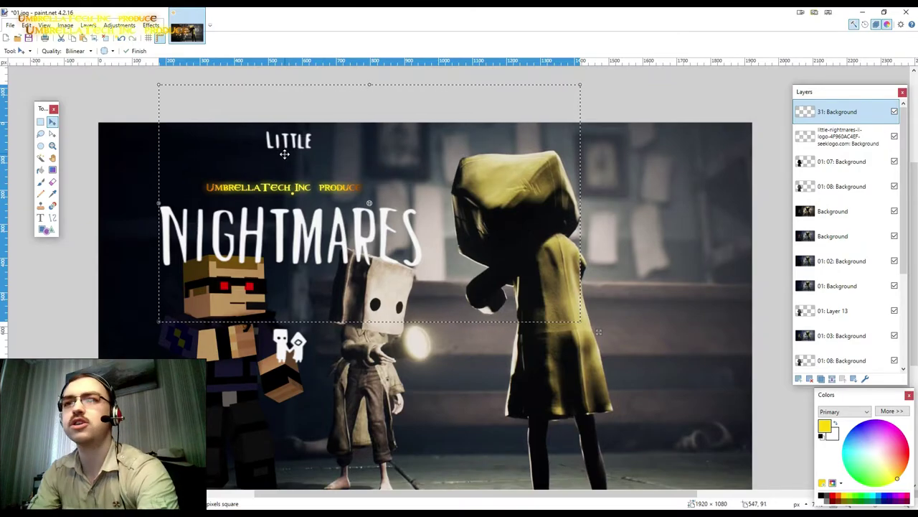
left_click(89, 25)
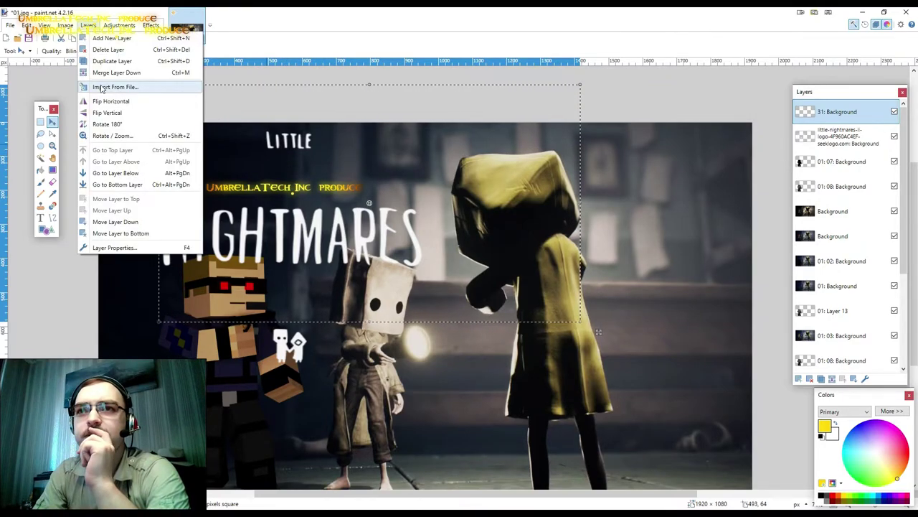
Import the Little Nightmares II logo PNG from the Little Nightmares folder and place it lower right.
left_click(101, 88)
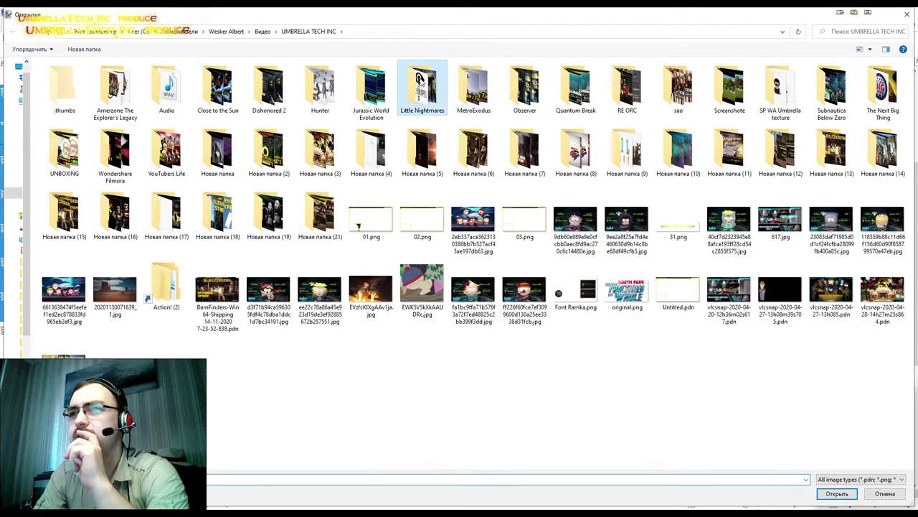
double_click(419, 81)
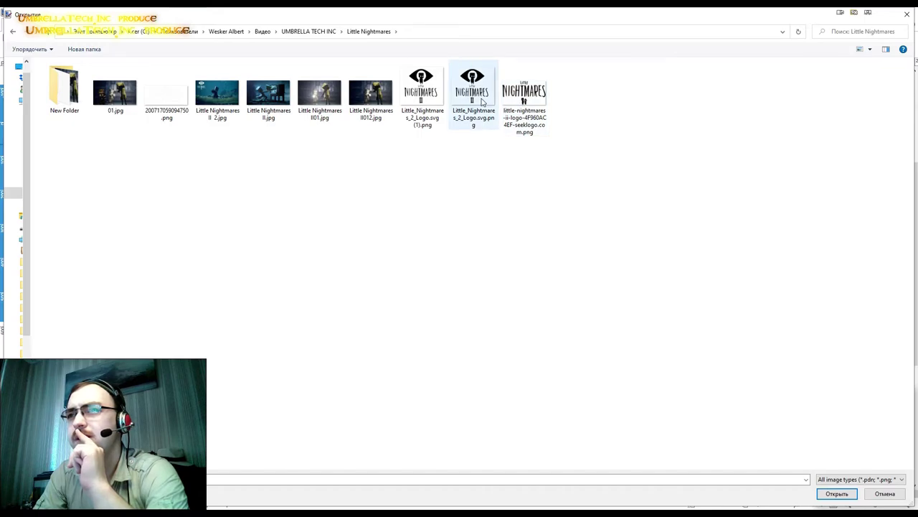
double_click(170, 101)
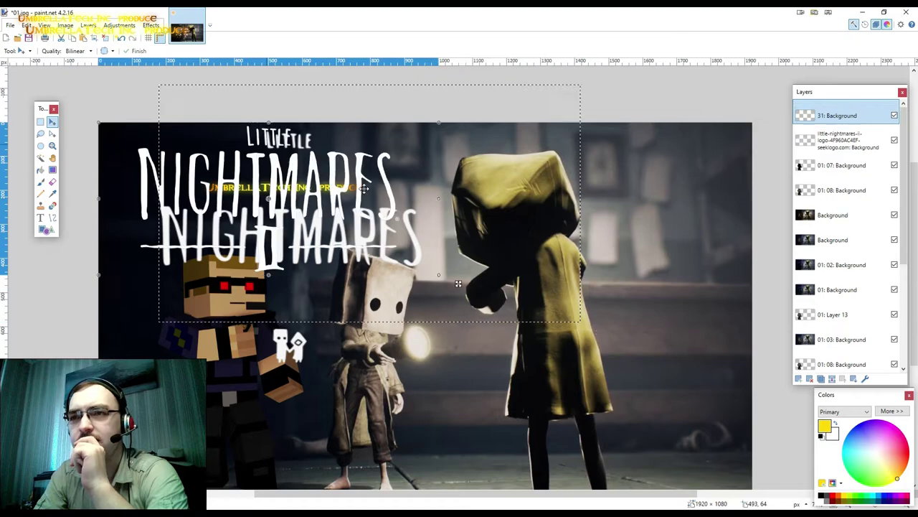
mouse_move(405, 222)
left_mouse_down()
mouse_move(692, 223)
mouse_move(578, 310)
mouse_move(564, 334)
left_mouse_up()
Finish placing the imported logo, then delete the old LITTLE NIGHTMARES title from its layer.
key("ctrl+d")
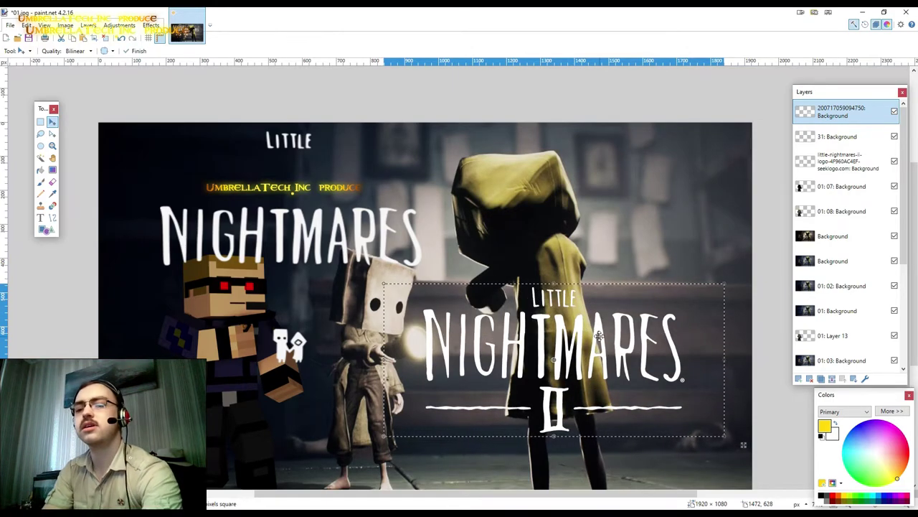
left_click_drag(556, 349, 604, 394)
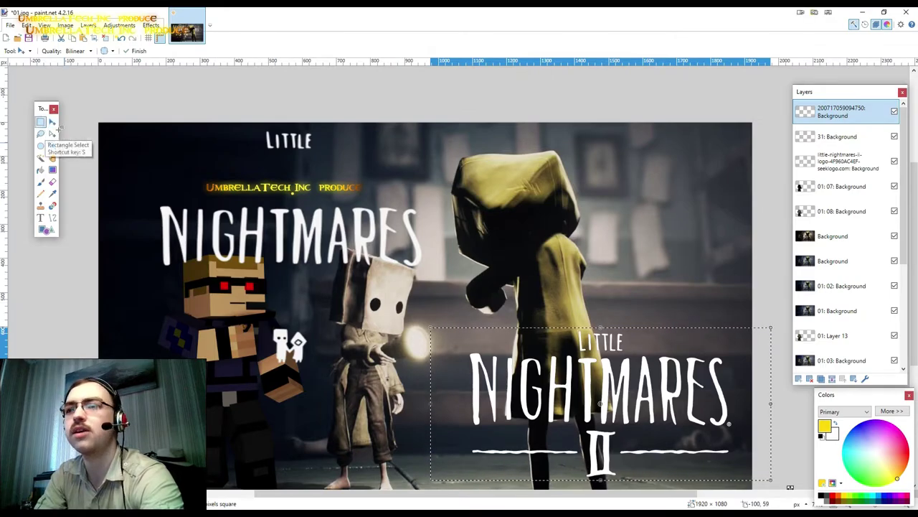
left_click(41, 122)
left_click(196, 170)
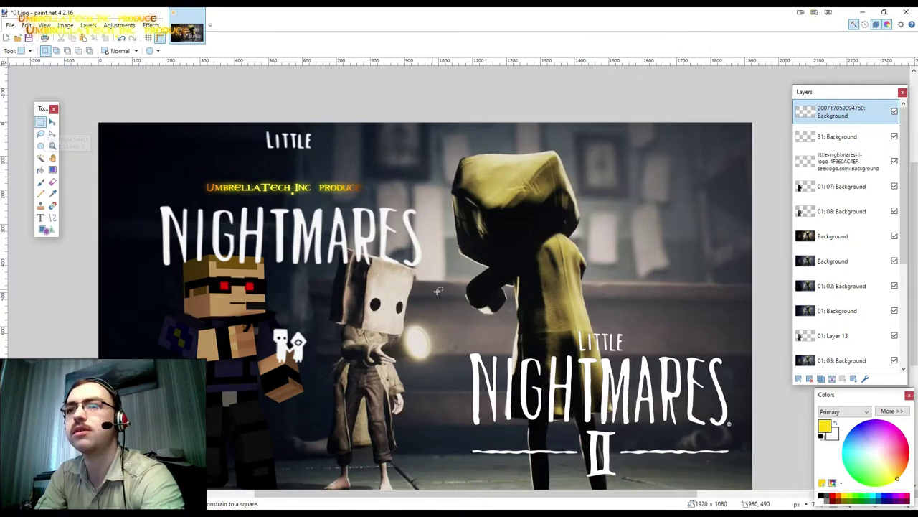
left_click_drag(437, 291, 128, 117)
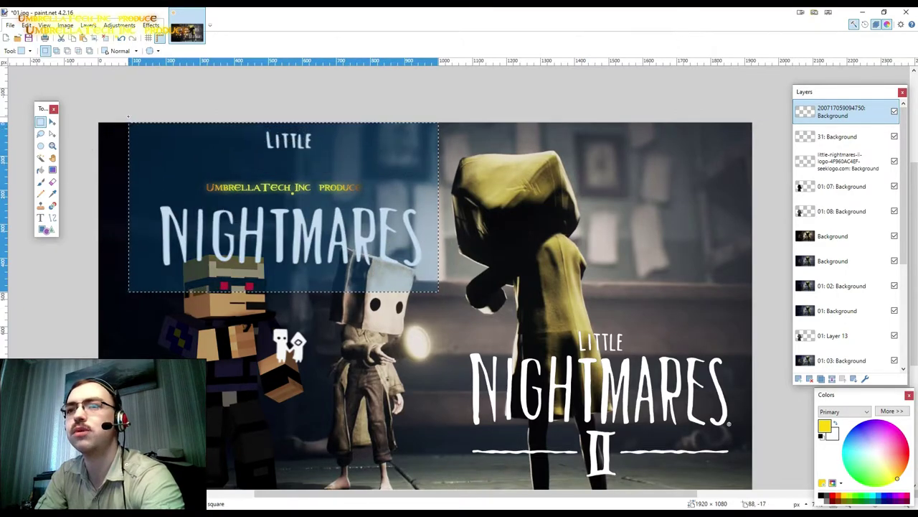
left_click(337, 226)
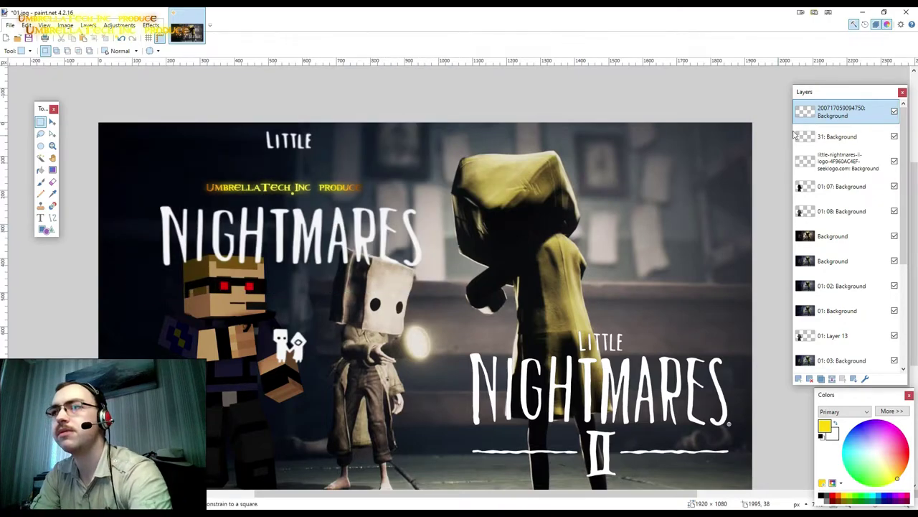
key("ctrl+z")
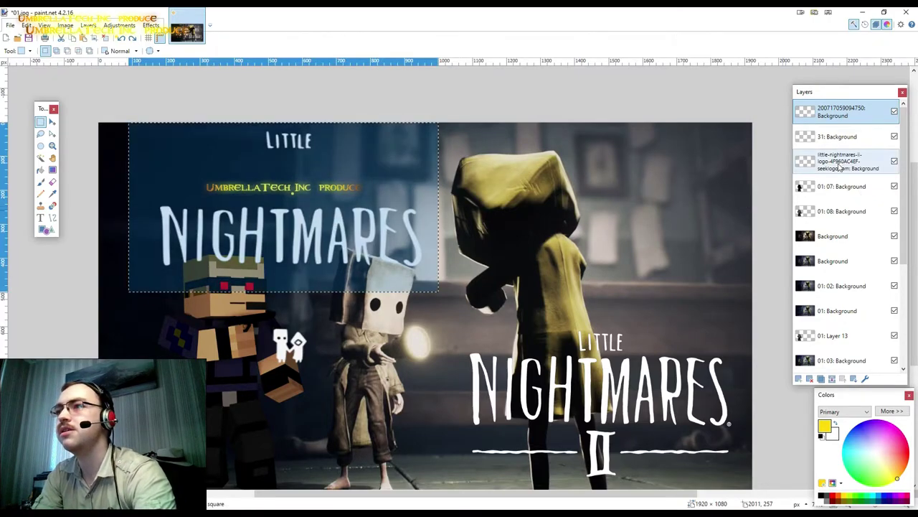
left_click(846, 161)
key("Delete")
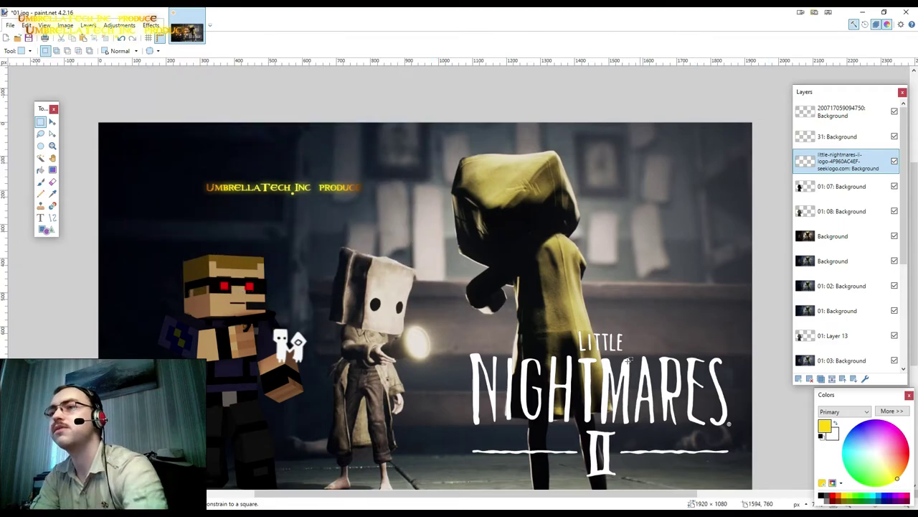
Move the Little Nightmares II logo to the top left and enlarge it slightly.
left_click(53, 122)
left_click(840, 111)
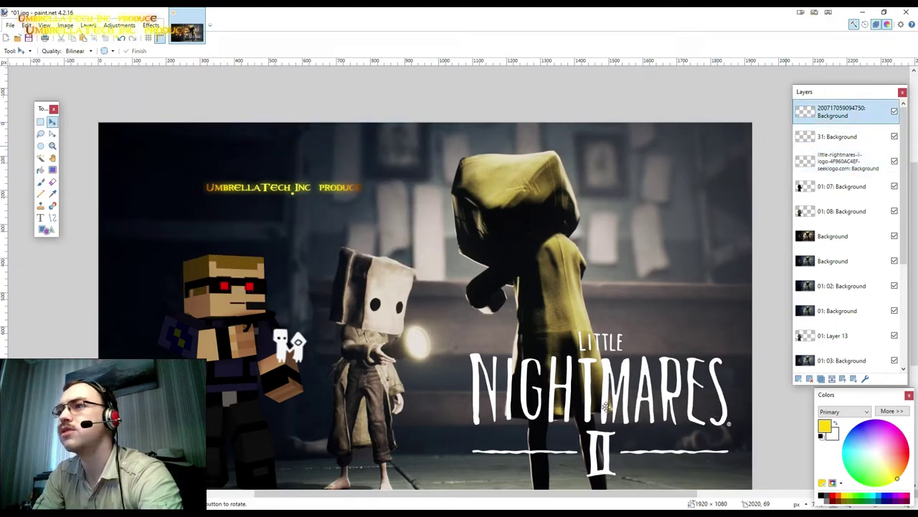
left_click_drag(385, 275, 284, 214)
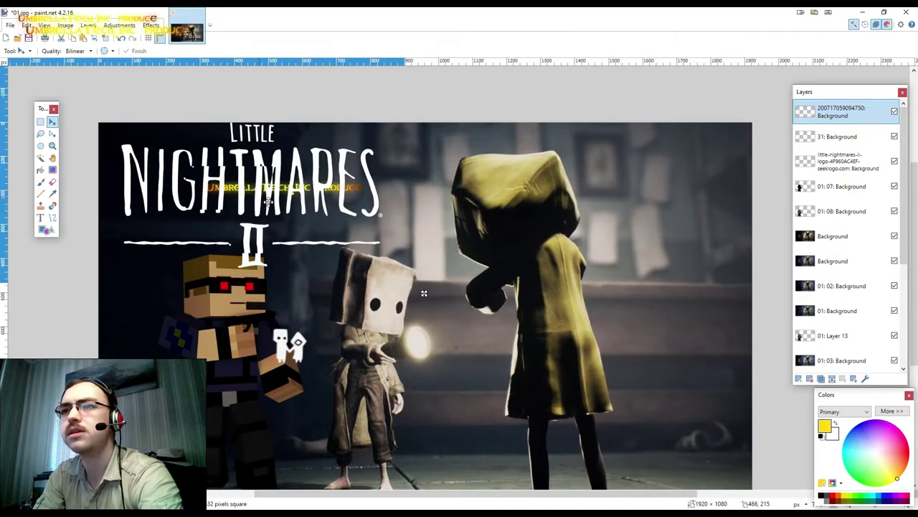
left_click_drag(447, 307, 448, 310)
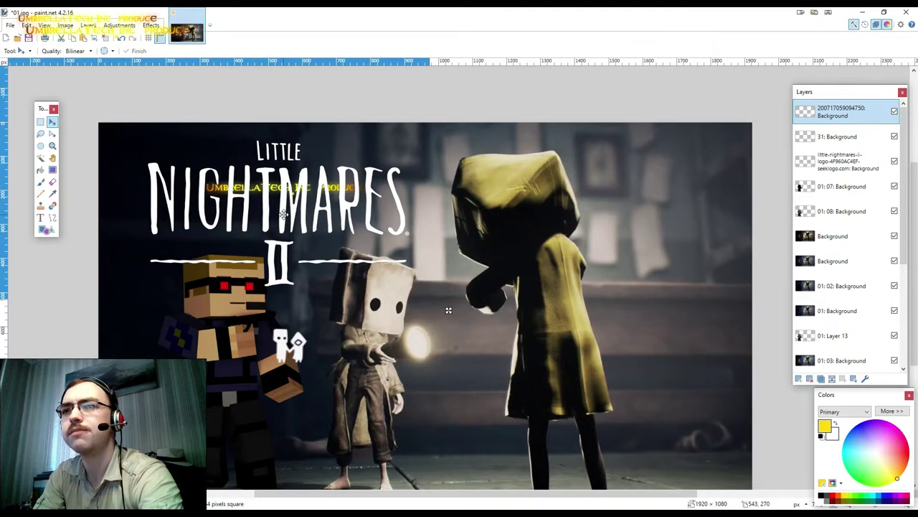
left_click(41, 122)
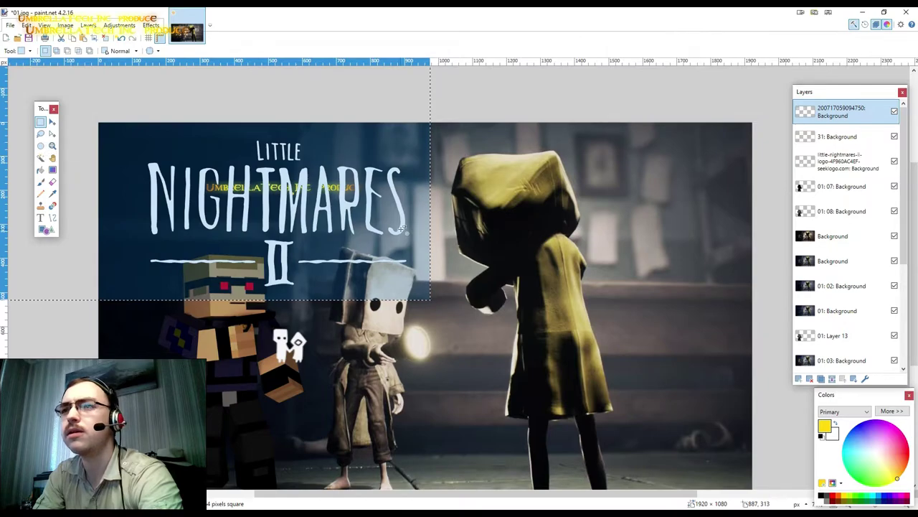
left_click(410, 237)
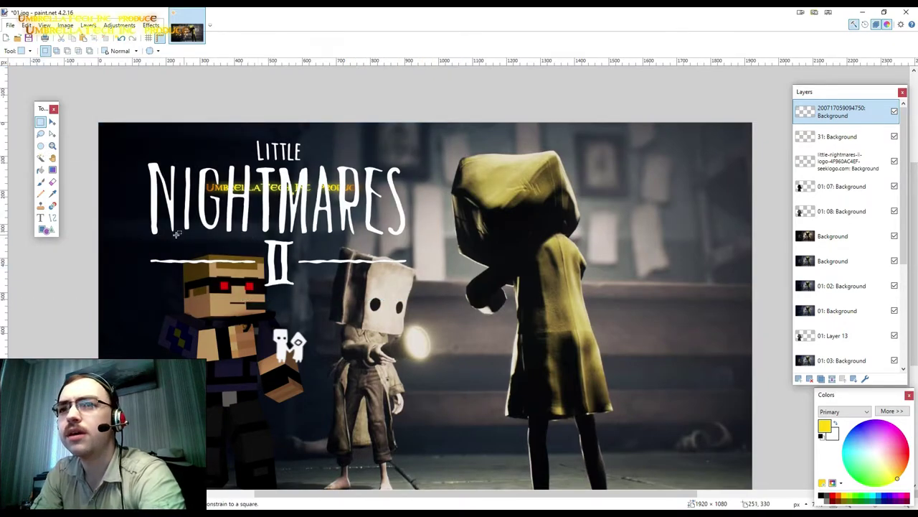
left_click(41, 136)
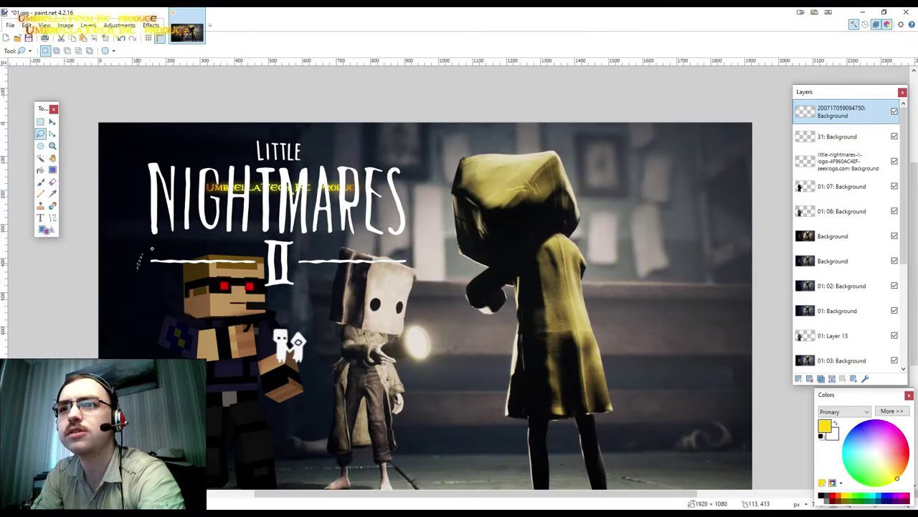
Lower the II and its underline strokes by about 40 px.
mouse_move(152, 249)
left_mouse_down()
mouse_move(233, 233)
mouse_move(443, 290)
mouse_move(137, 270)
left_mouse_up()
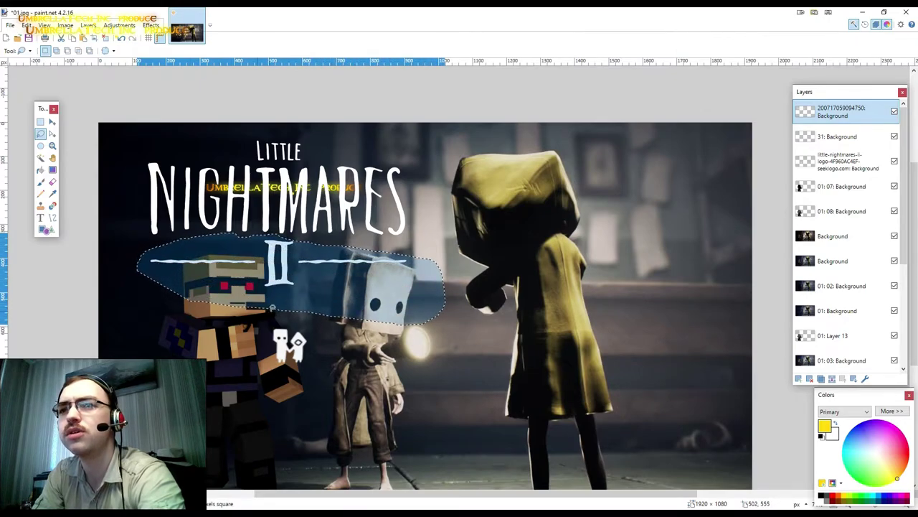
left_click(51, 123)
left_click_drag(309, 279, 309, 315)
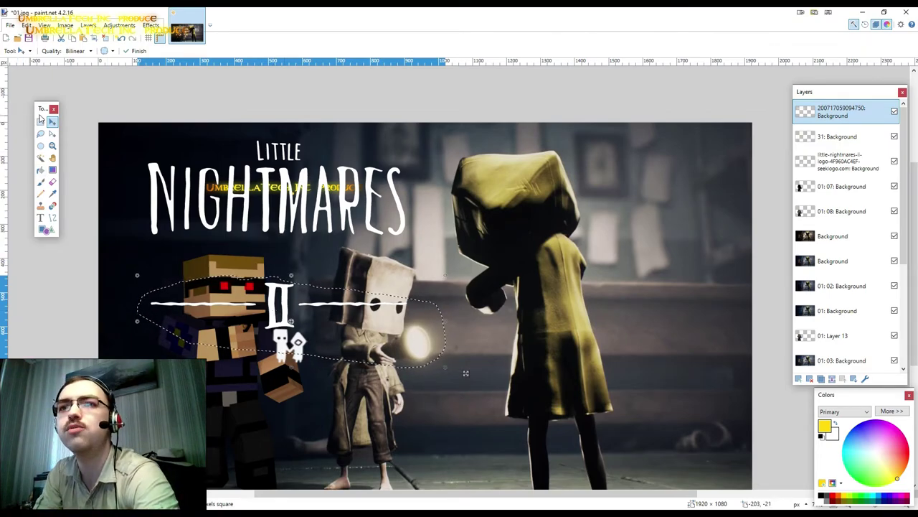
Move just the II numeral over to the right side of the picture.
left_click(41, 122)
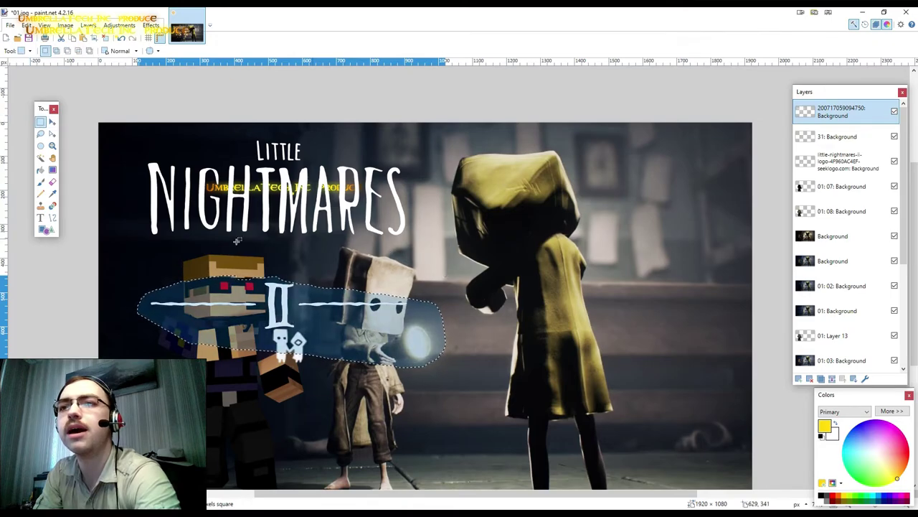
left_click(262, 294)
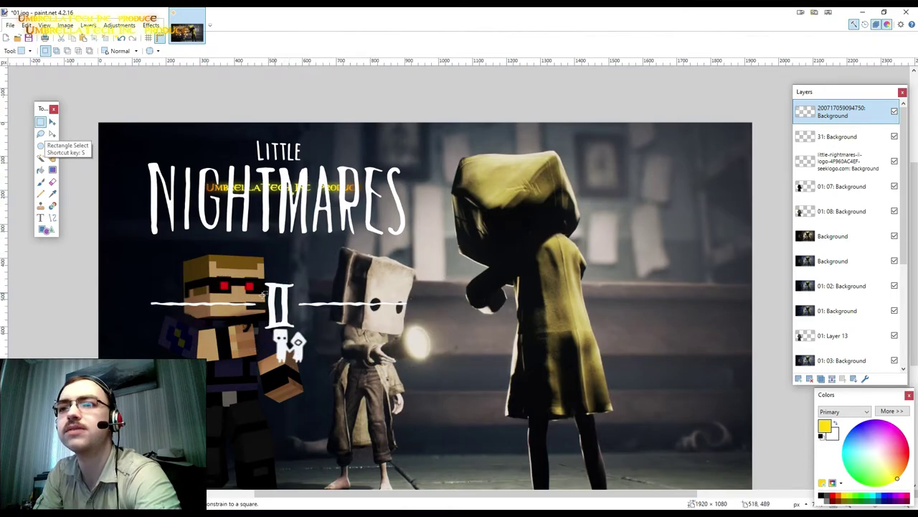
left_click_drag(262, 275, 293, 334)
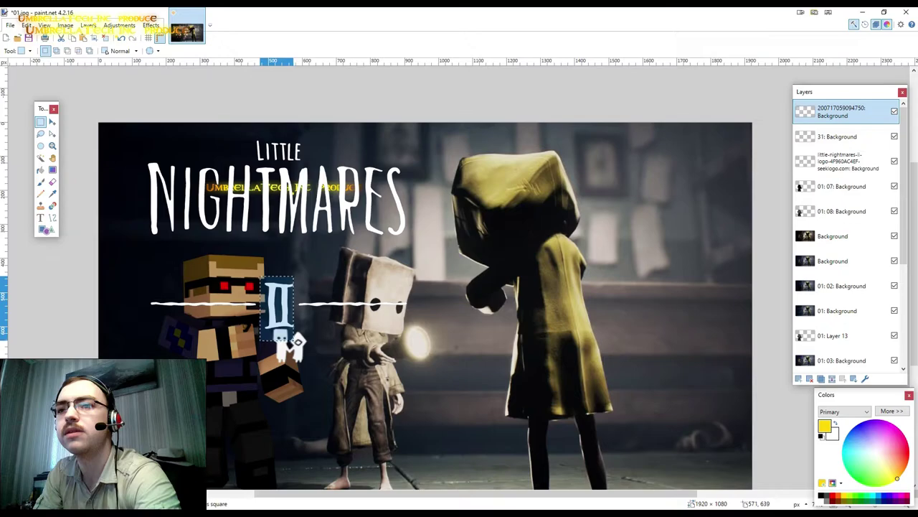
left_click(51, 122)
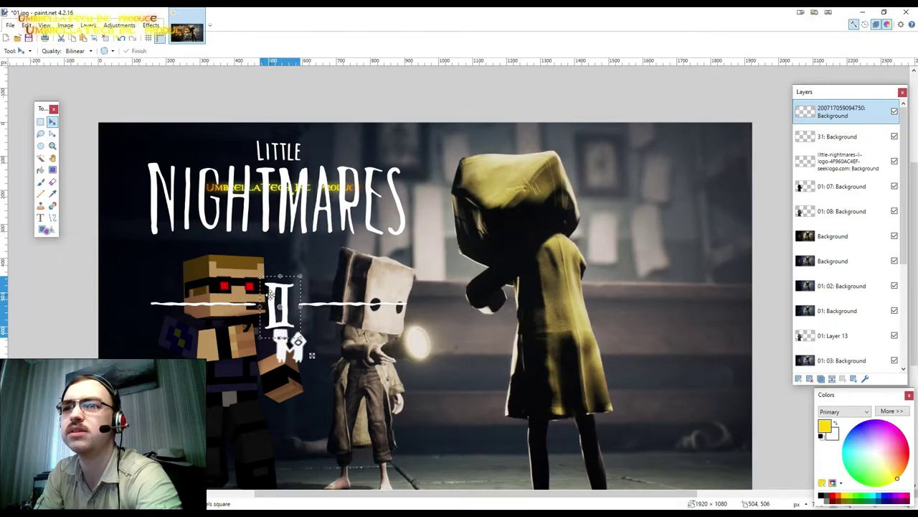
left_click_drag(273, 285, 658, 282)
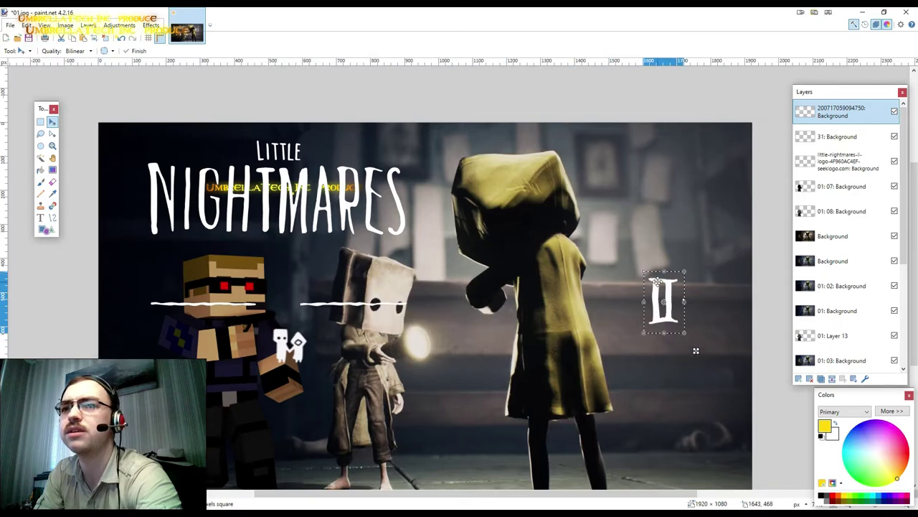
left_click(855, 140)
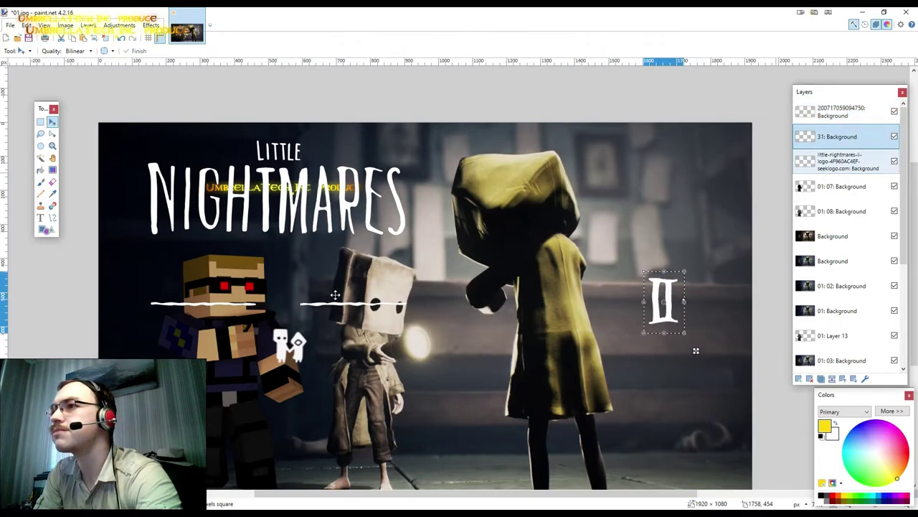
On the logo layer, move the small white figure emblem onto the line beside the Minecraft head.
left_click(847, 161)
left_click(40, 121)
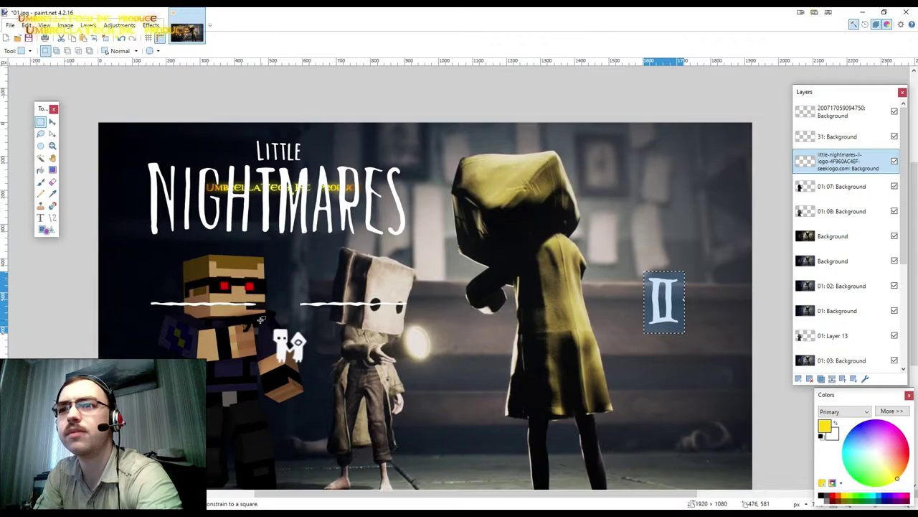
left_click_drag(260, 320, 322, 382)
left_click(52, 122)
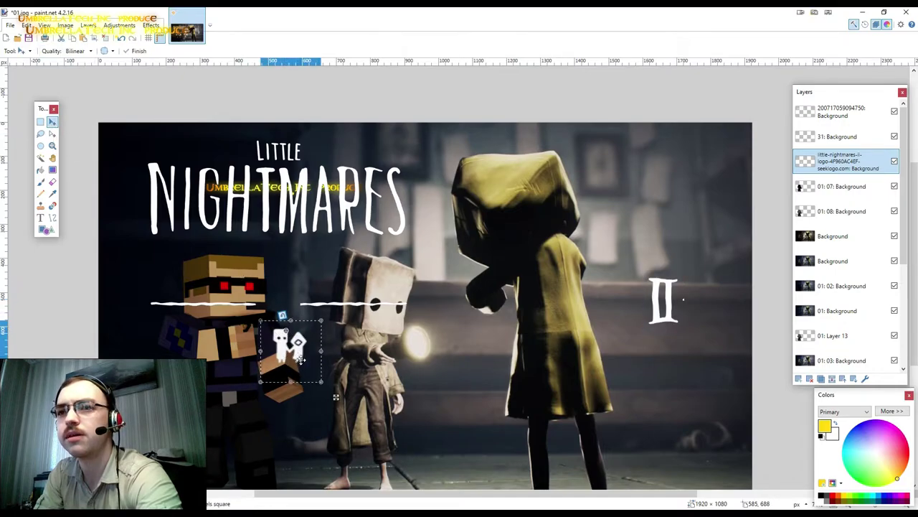
left_click_drag(302, 360, 288, 316)
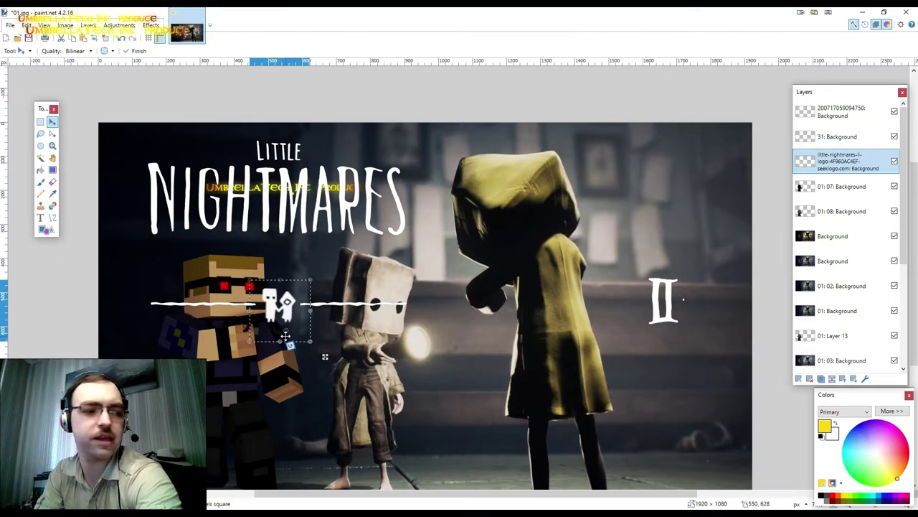
On layer 31, move the UmbrellaTech Inc produce subtitle below NIGHTMARES.
left_click(828, 138)
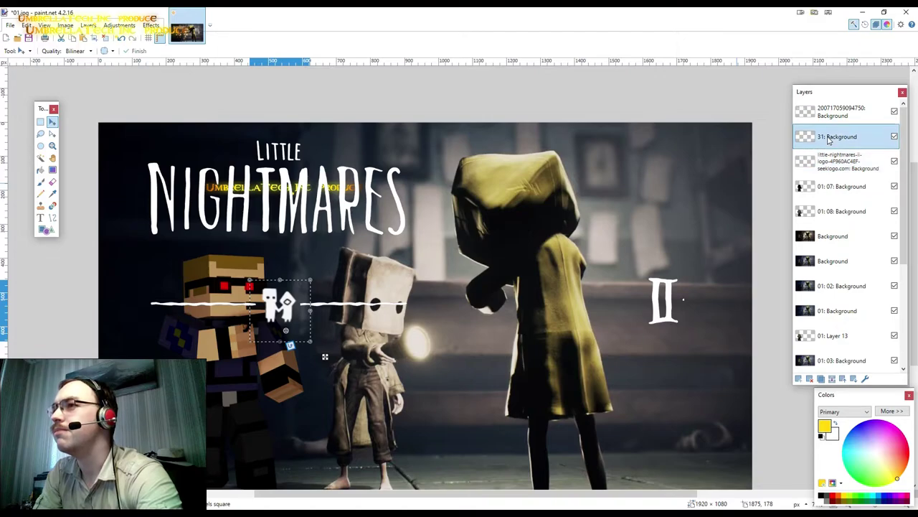
left_click(40, 122)
key("ctrl+z")
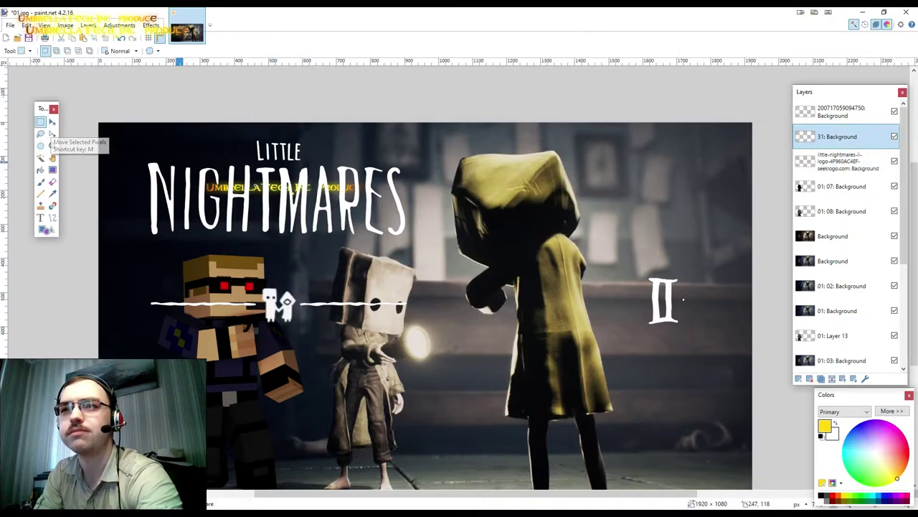
left_click(51, 122)
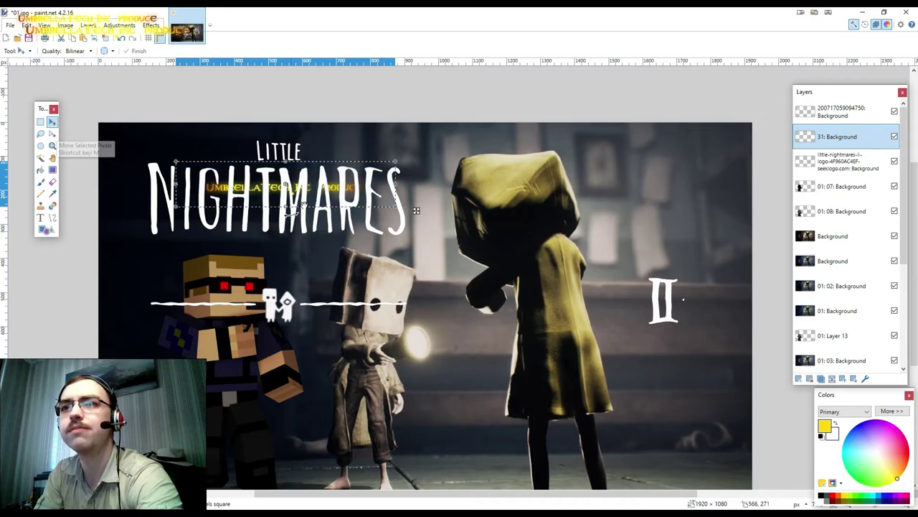
left_click_drag(307, 184, 301, 245)
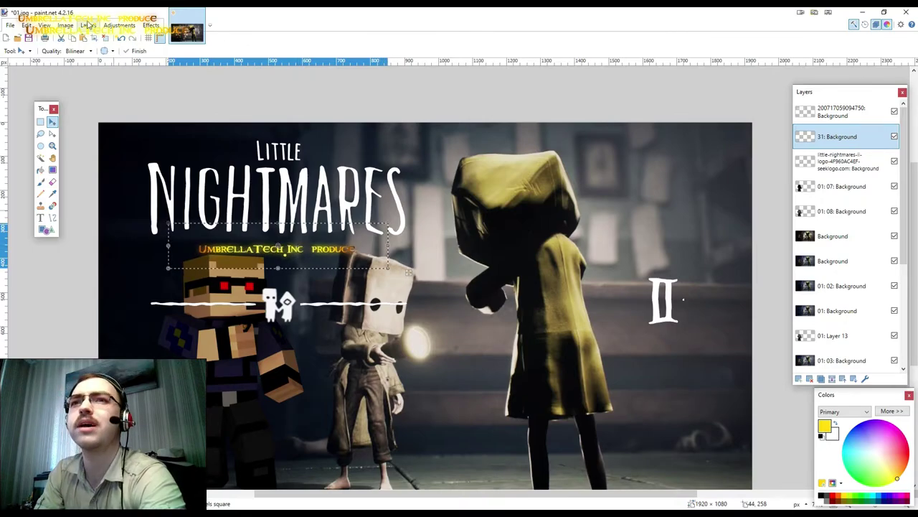
Turn the selected UmbrellaTech Inc produce subtitle from yellow to white with Levels, then deselect.
left_click(111, 25)
left_click(127, 107)
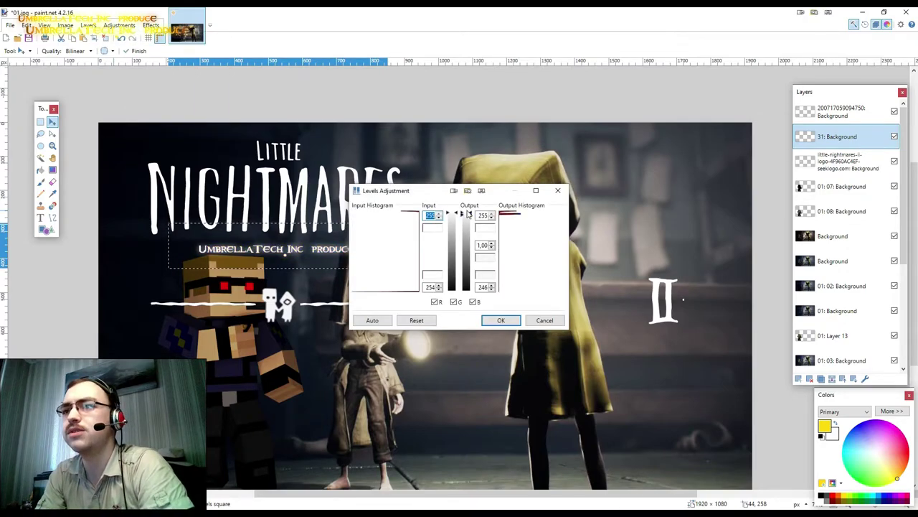
left_click(500, 320)
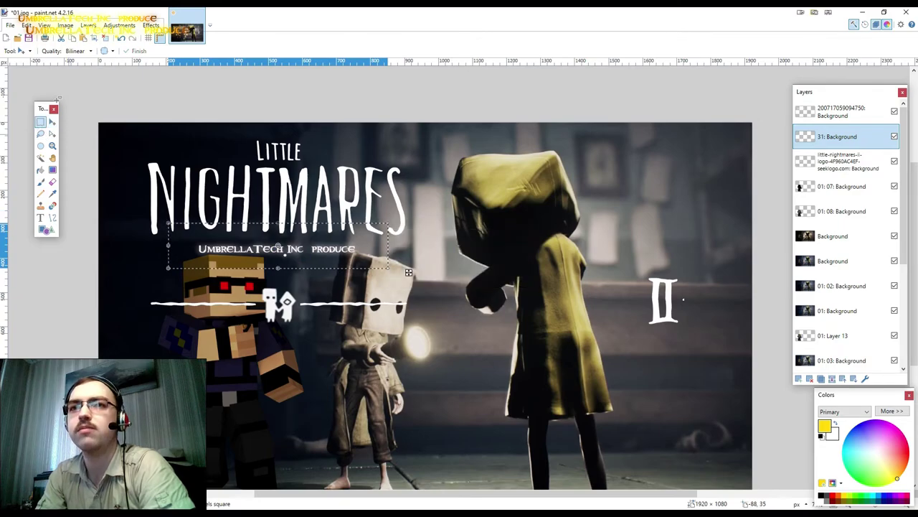
left_click(40, 121)
key("ctrl+d")
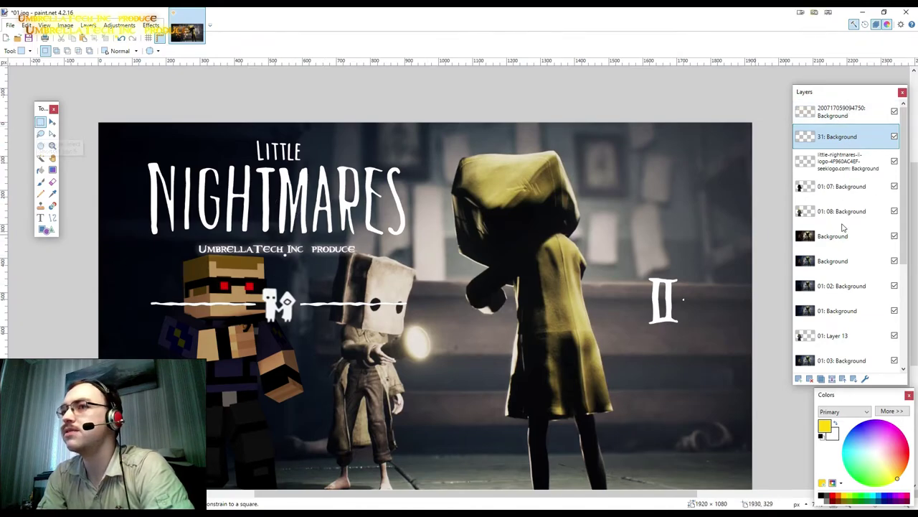
left_click(840, 112)
left_click(854, 379)
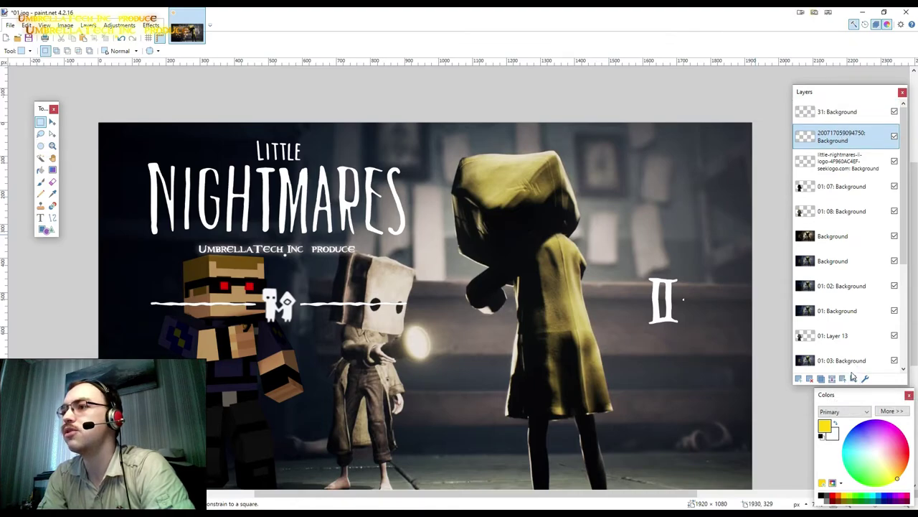
left_click(839, 111)
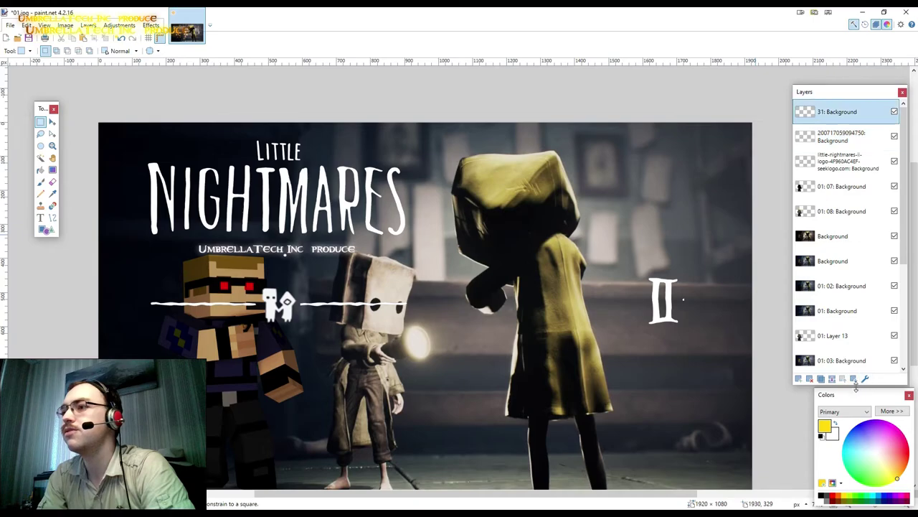
left_click(831, 379)
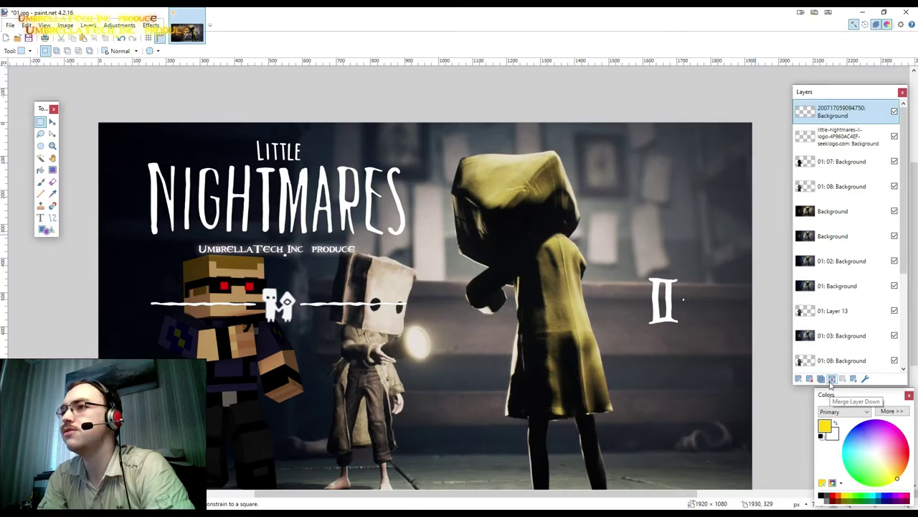
left_click(831, 379)
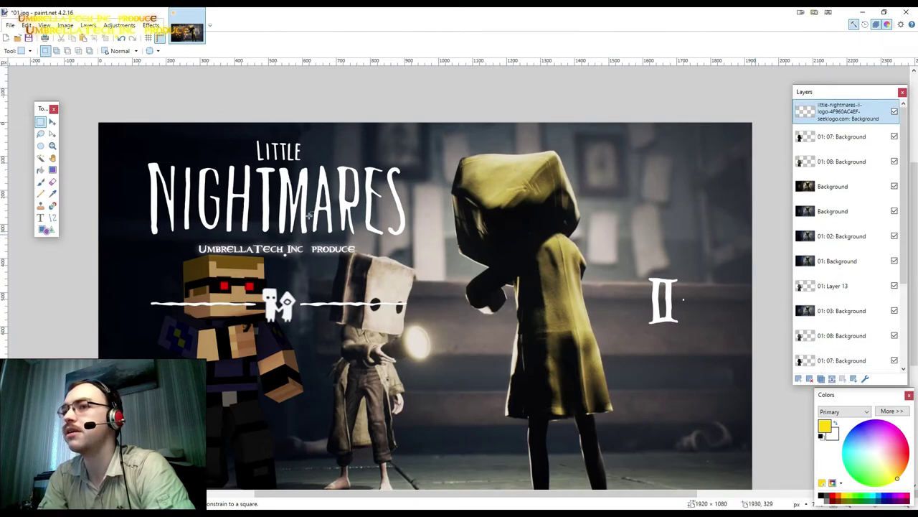
Cut the white line with figures into a new layer, raise it beneath the subtitle, and merge down.
mouse_move(137, 277)
left_mouse_down()
mouse_move(285, 327)
mouse_move(435, 342)
mouse_move(390, 335)
mouse_move(424, 337)
left_mouse_up()
left_click(52, 122)
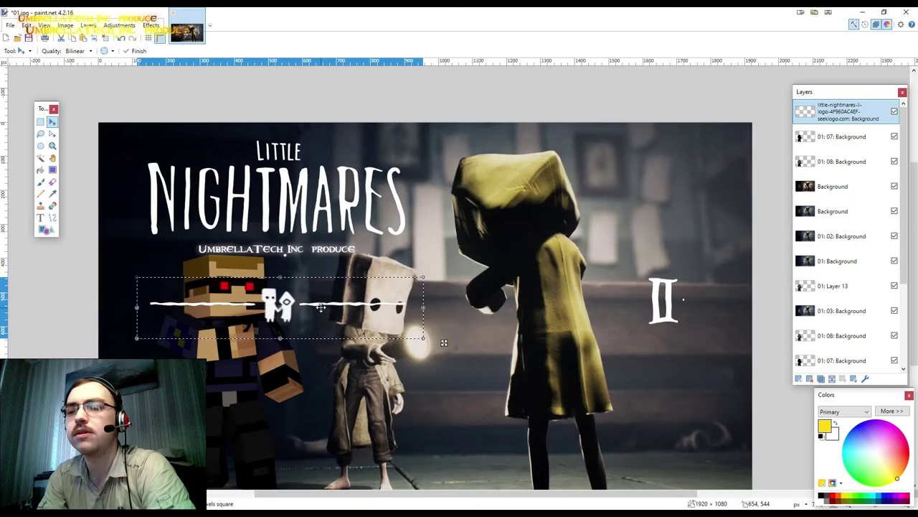
key("Delete")
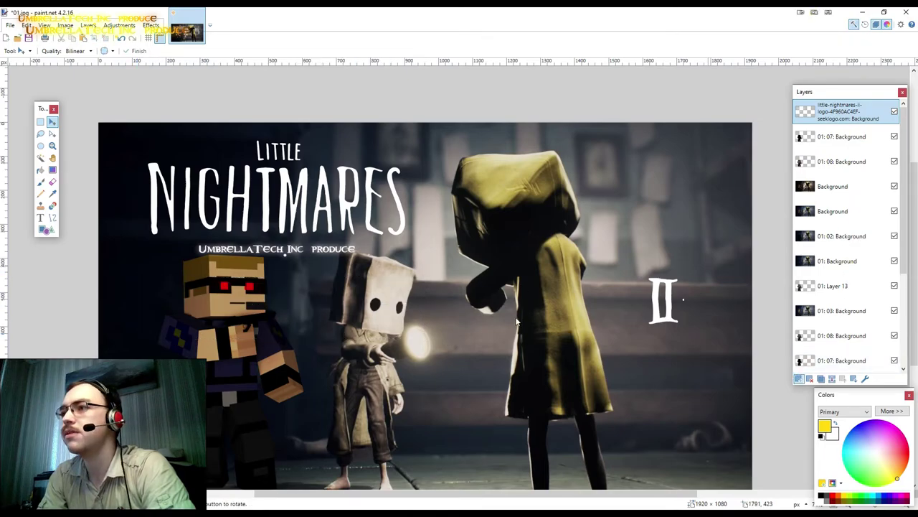
key("ctrl+shift+v")
left_click_drag(327, 327, 332, 293)
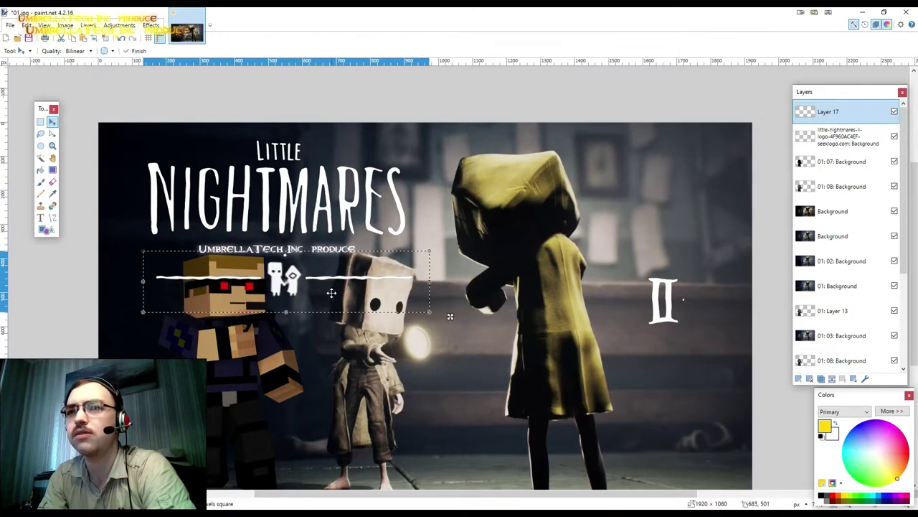
left_click_drag(331, 293, 325, 290)
key("Return")
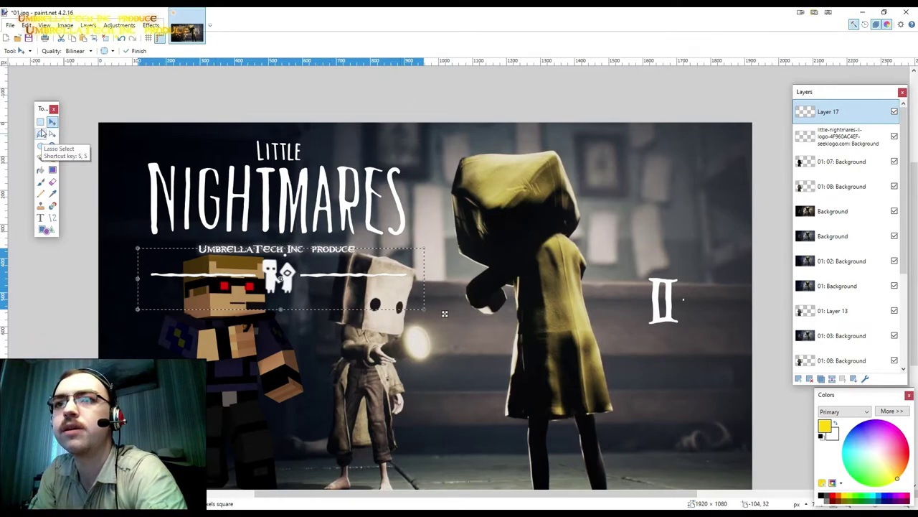
key("s")
key("ctrl+d")
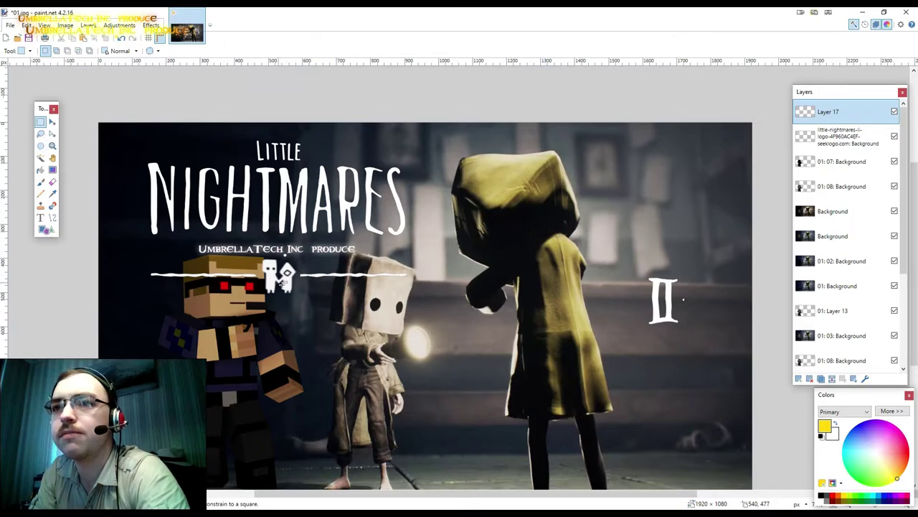
left_click(832, 378)
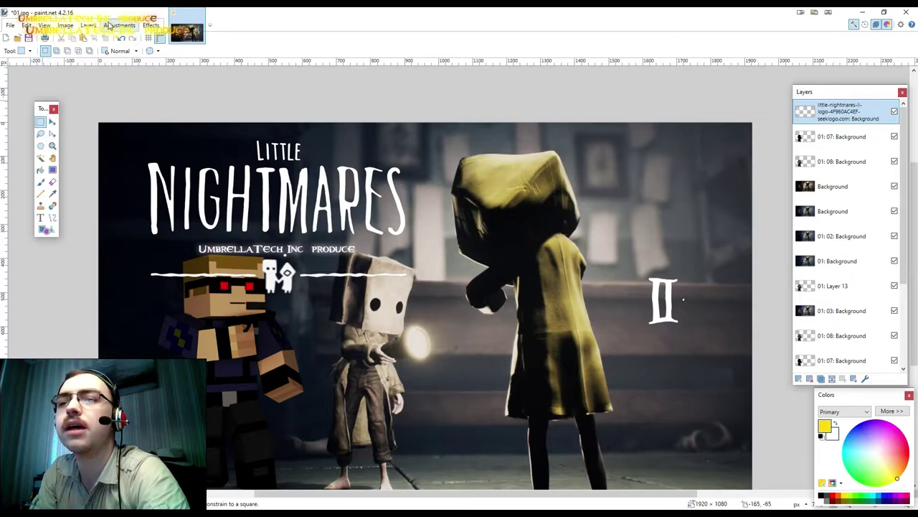
Undo a trial Soften Portrait, then apply Glow with radius 20 and contrast -100.
left_click(151, 25)
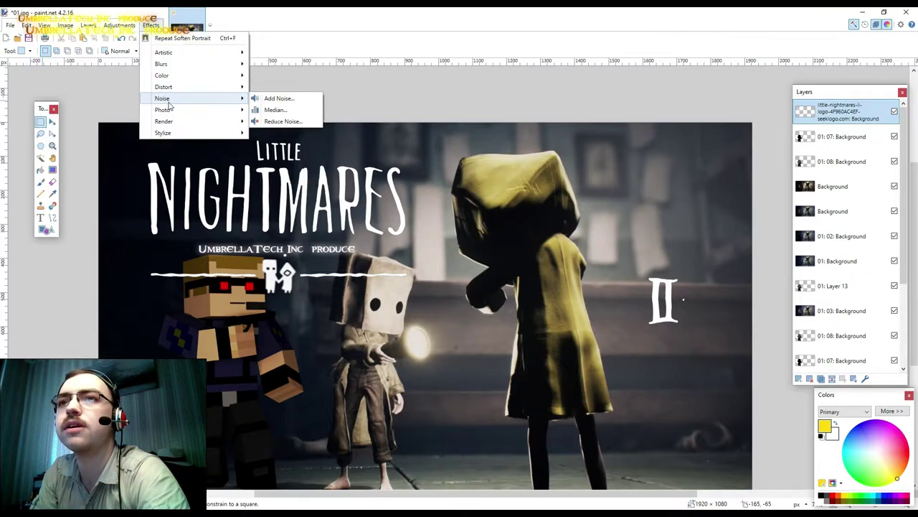
left_click(190, 40)
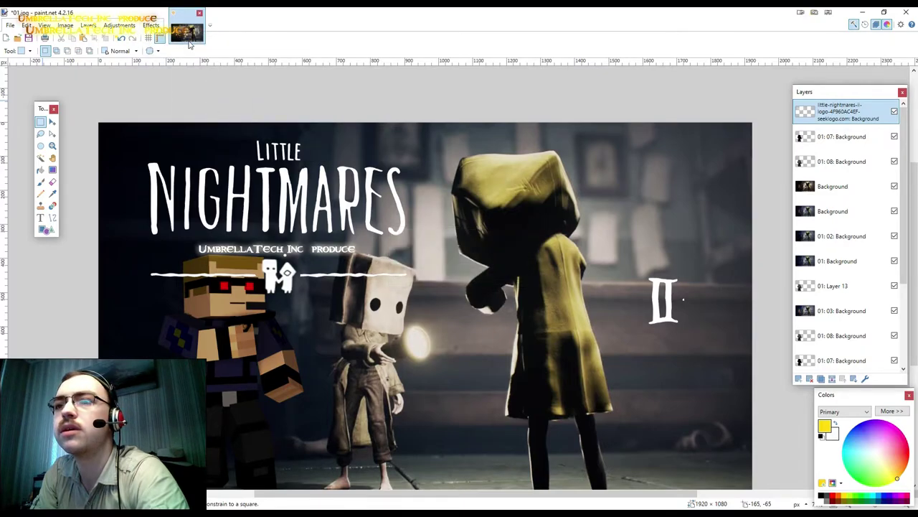
left_click(120, 38)
left_click(150, 26)
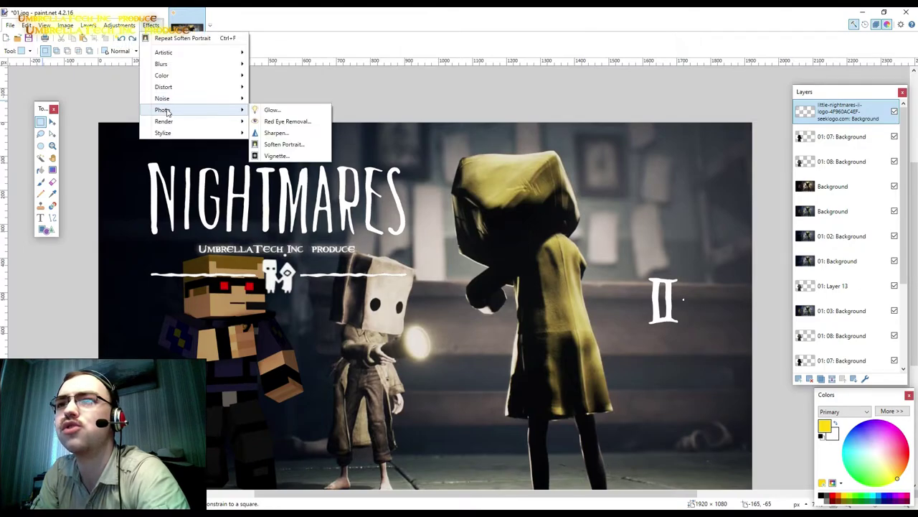
left_click(273, 110)
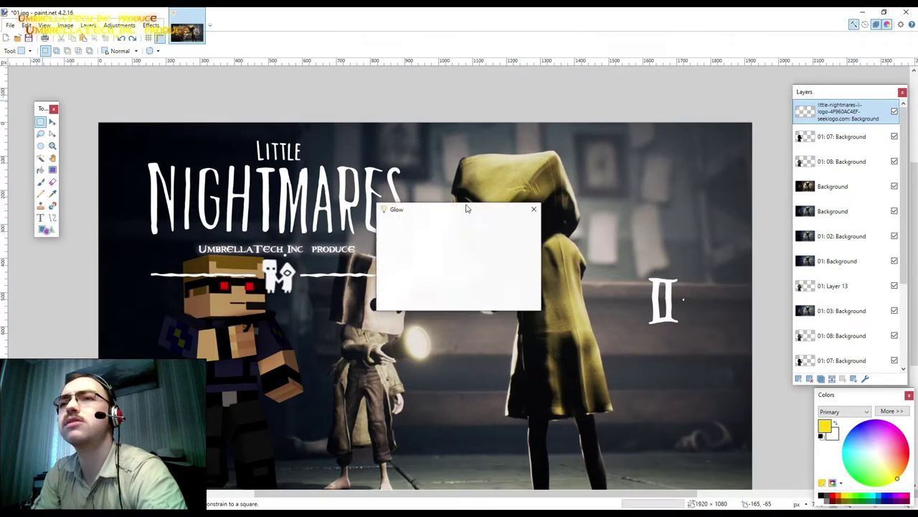
left_click_drag(441, 235, 485, 235)
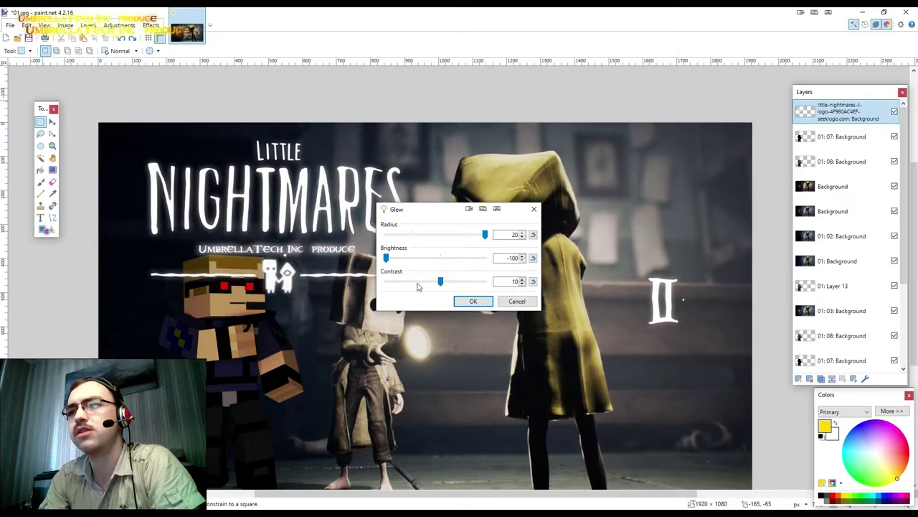
mouse_move(441, 282)
left_mouse_down()
mouse_move(388, 281)
mouse_move(529, 285)
mouse_move(442, 285)
left_mouse_up()
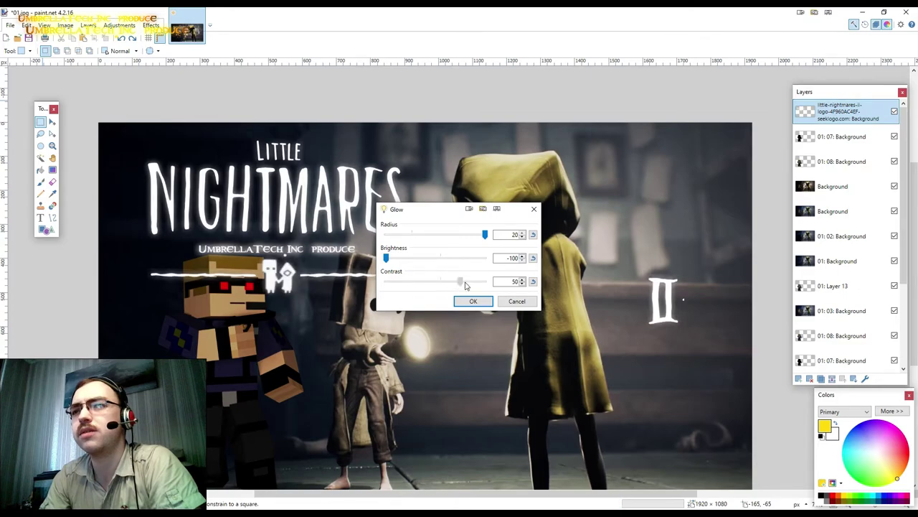
left_click_drag(466, 284, 388, 284)
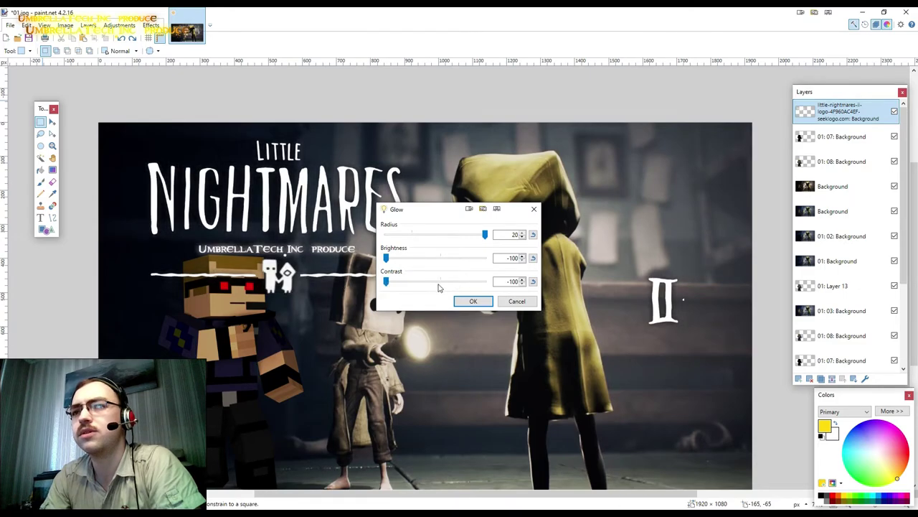
left_click(475, 300)
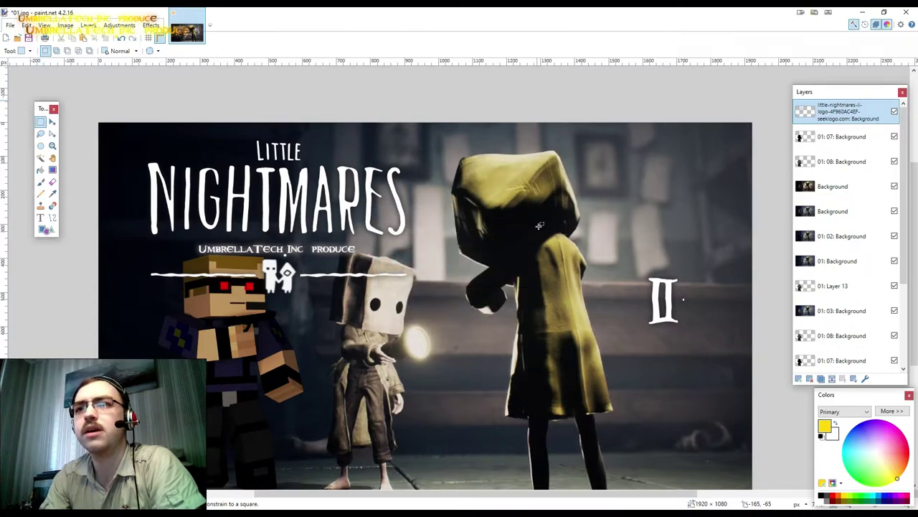
Delete the II logo from the right side of the thumbnail and deselect.
left_click_drag(574, 222, 631, 280)
left_click_drag(705, 327, 643, 265)
key("Delete")
key("ctrl+d")
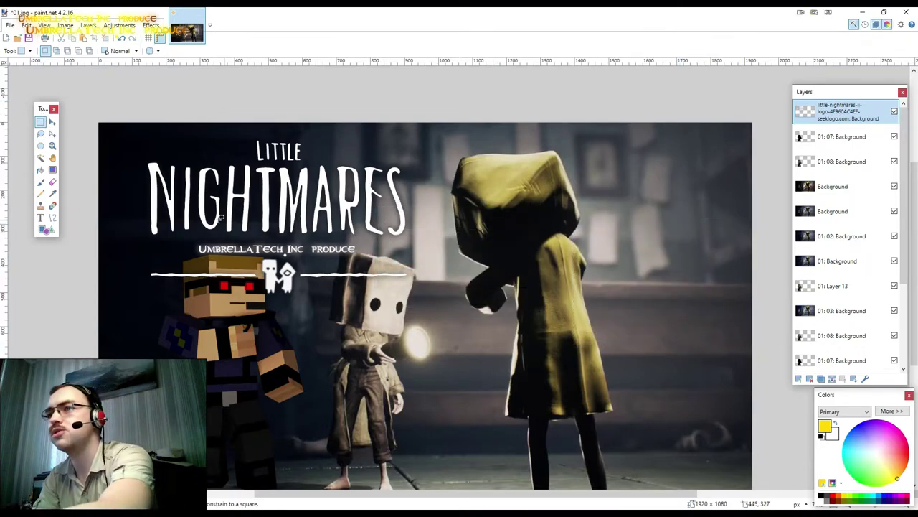
left_click(52, 121)
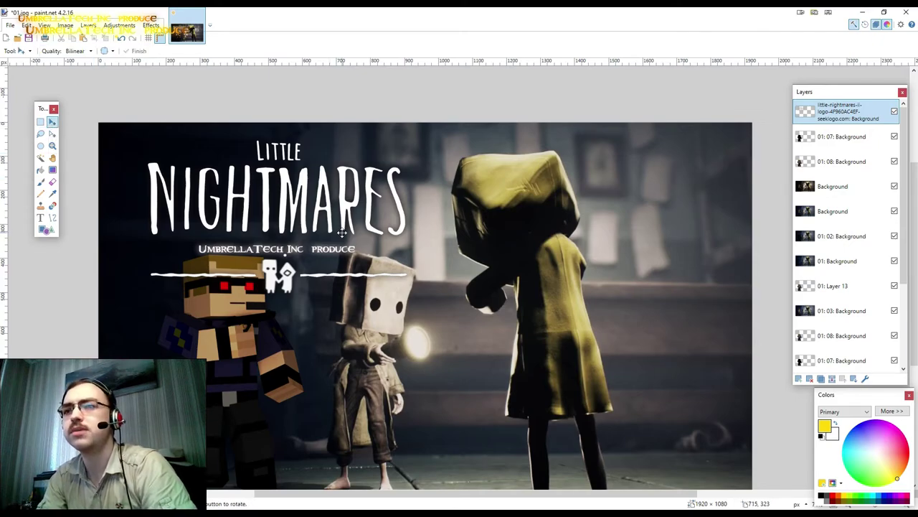
Centre the title logo over the scene and reapply the last Glow effect twice.
mouse_move(386, 248)
left_mouse_down()
mouse_move(490, 284)
mouse_move(506, 318)
left_mouse_up()
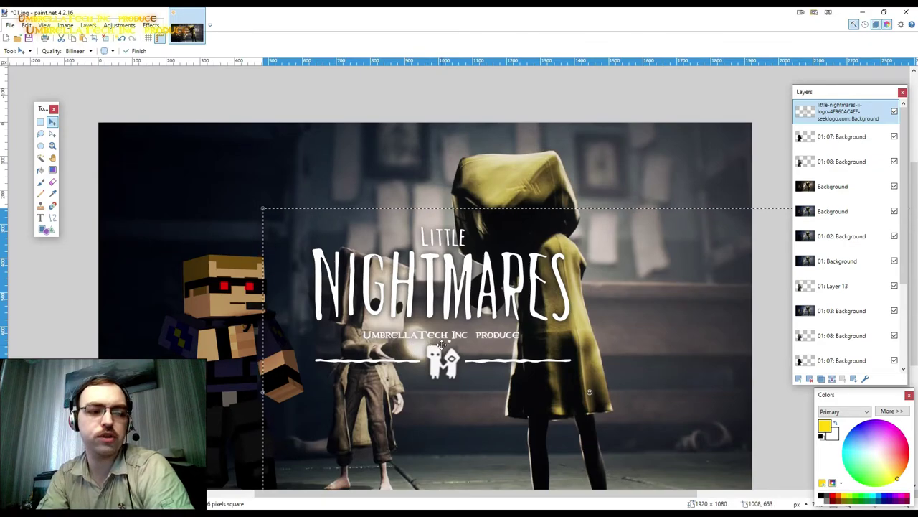
left_click(40, 121)
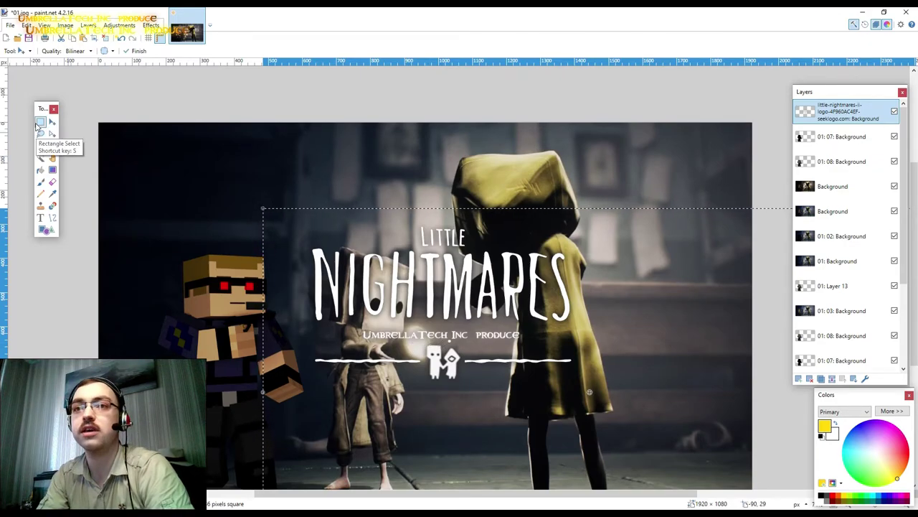
left_click(171, 102)
left_click(150, 26)
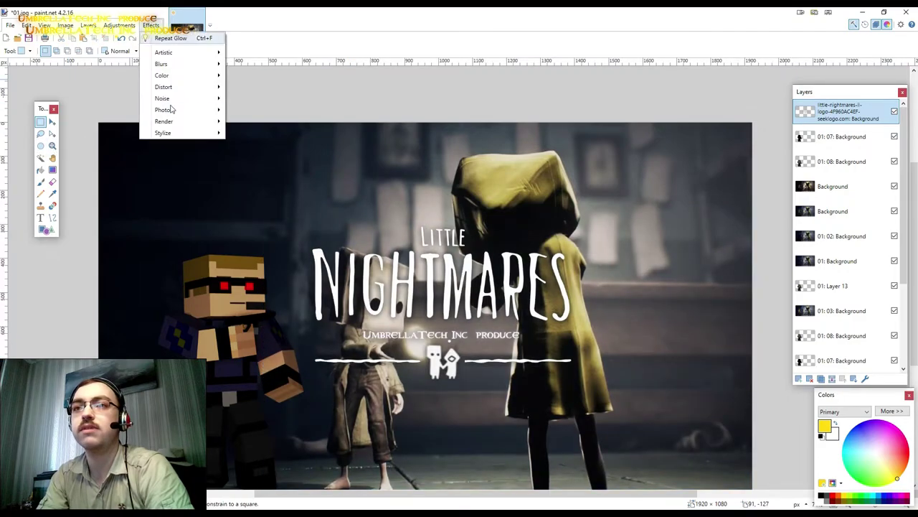
left_click(170, 38)
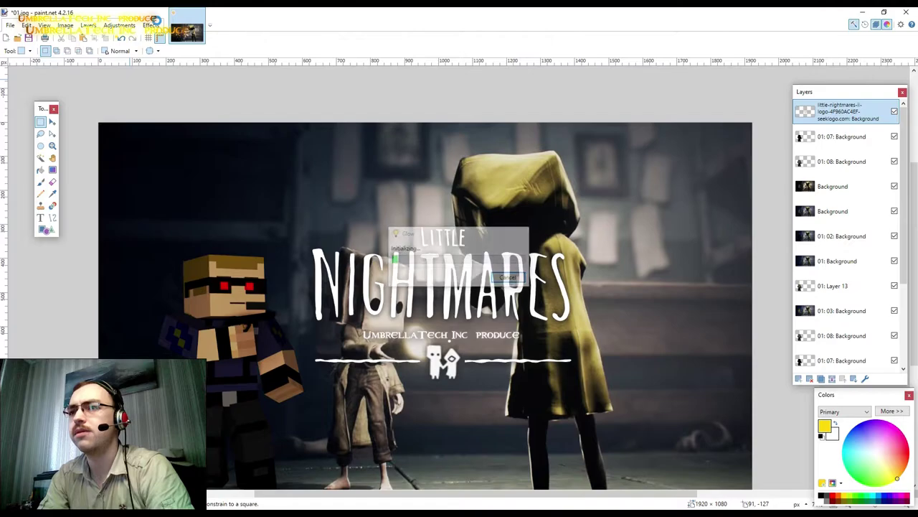
left_click(150, 25)
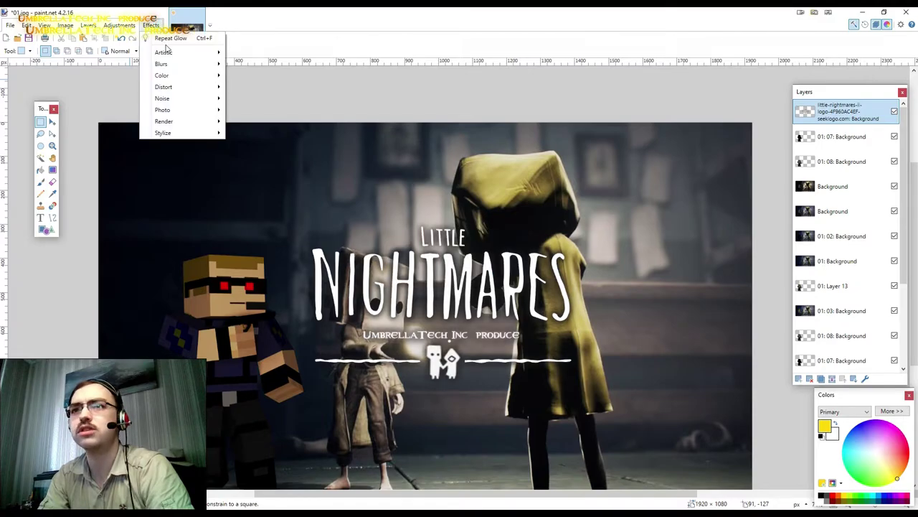
left_click(170, 38)
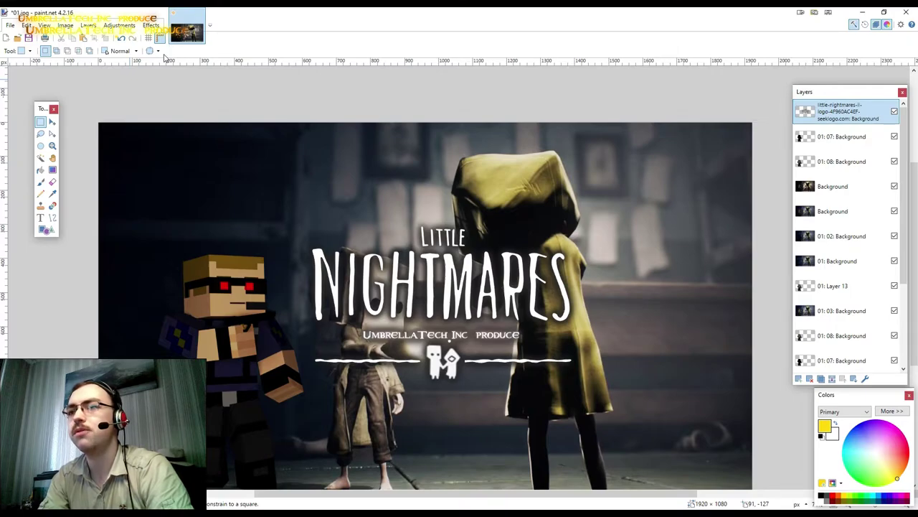
Apply Glow with radius 20, brightness -100 and contrast 100, then repeat it.
left_click(151, 25)
mouse_move(163, 109)
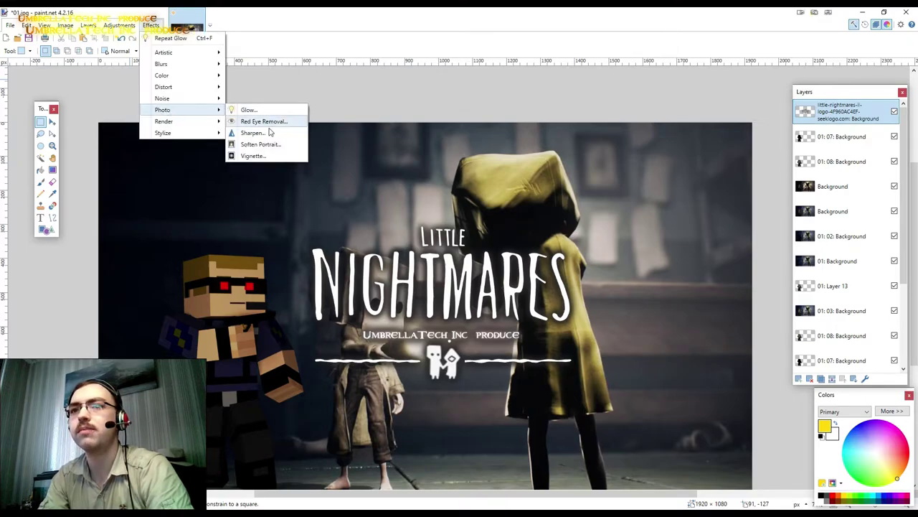
left_click(251, 110)
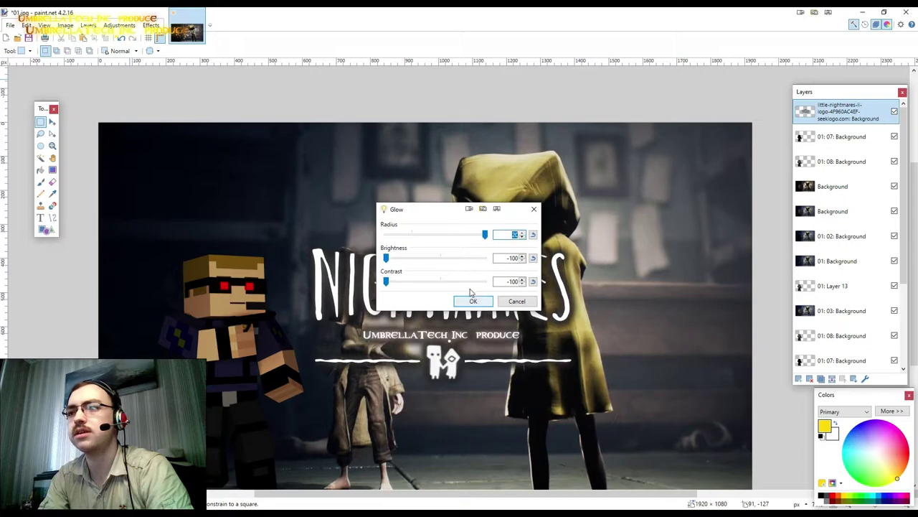
left_click_drag(476, 286, 491, 281)
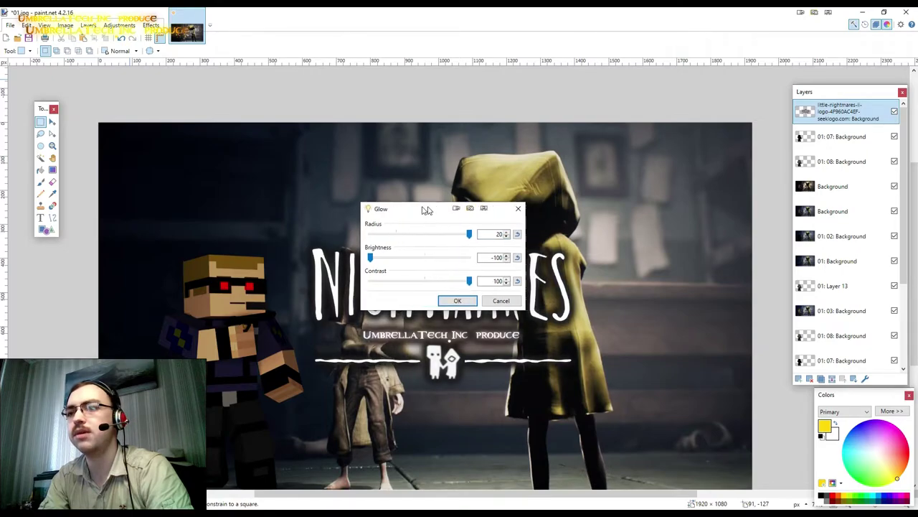
mouse_move(440, 209)
left_mouse_down()
mouse_move(271, 147)
mouse_move(247, 126)
left_mouse_up()
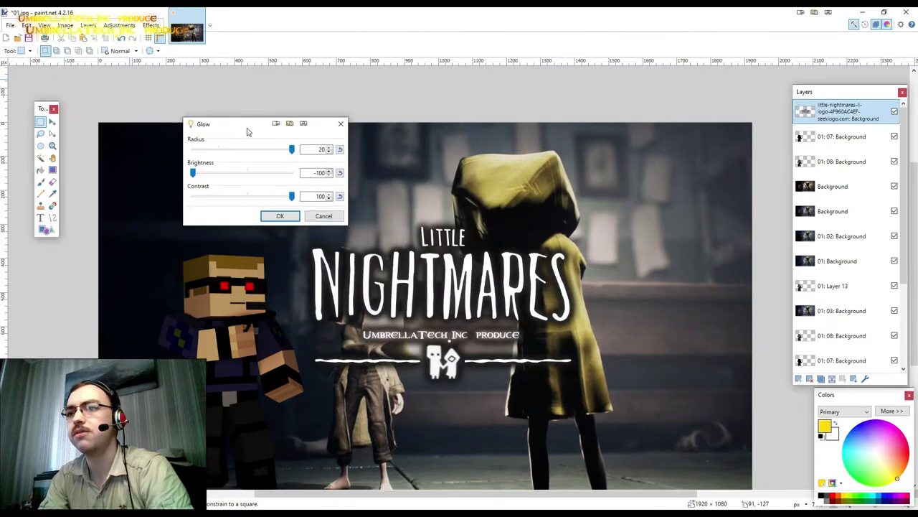
left_click(283, 214)
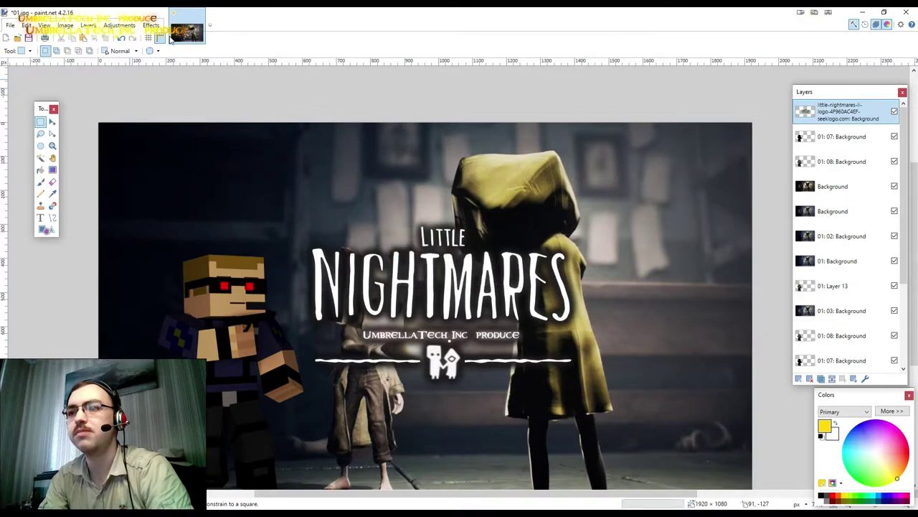
left_click(148, 27)
left_click(160, 35)
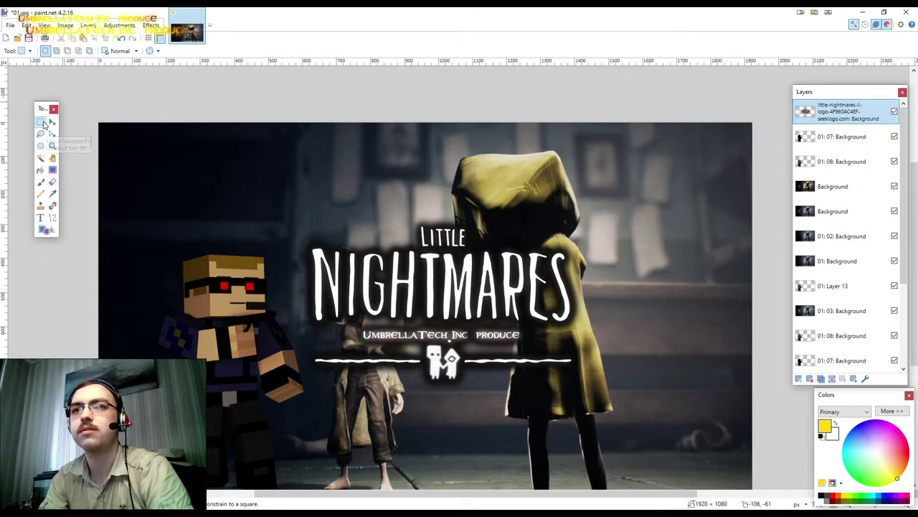
Save the thumbnail over 01.pdn in New Folder, confirming the replacement.
left_click(45, 50)
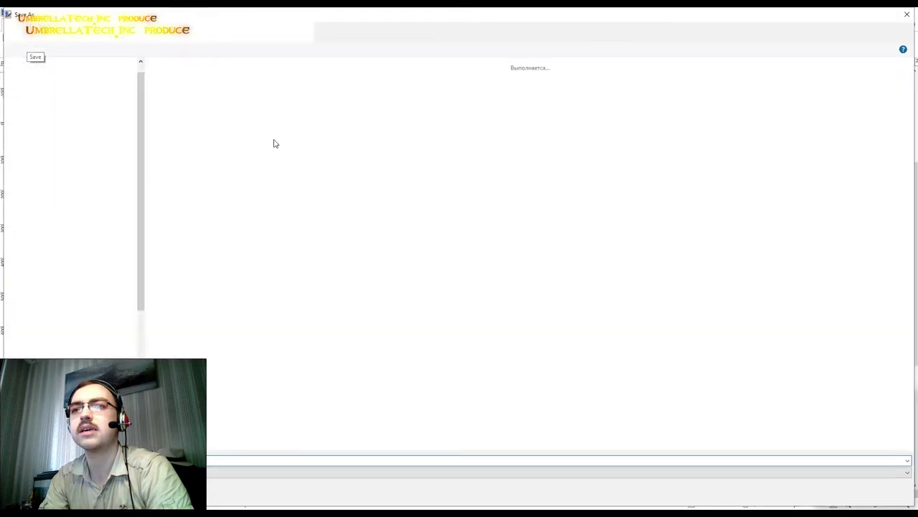
double_click(179, 90)
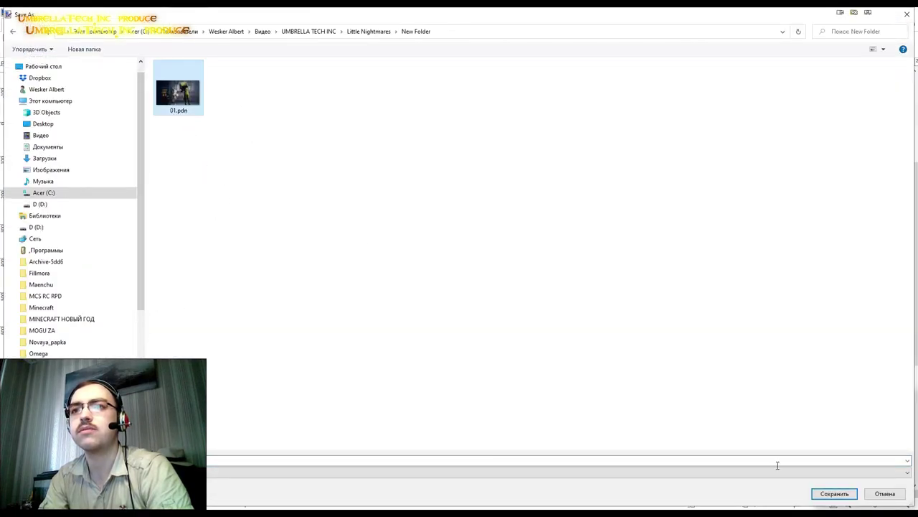
left_click(834, 493)
left_click(481, 262)
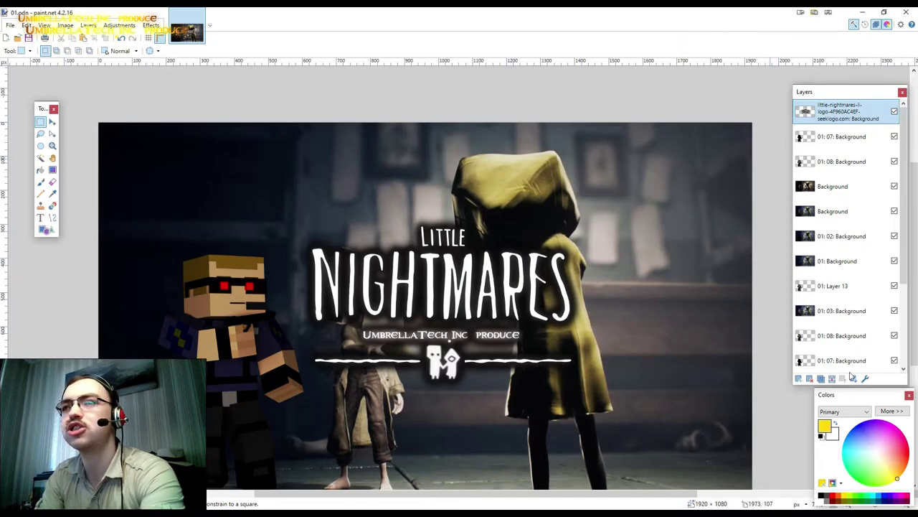
Duplicate the logo layer, move the copy lower in the stack, and reselect the top logo layer.
left_click(821, 378)
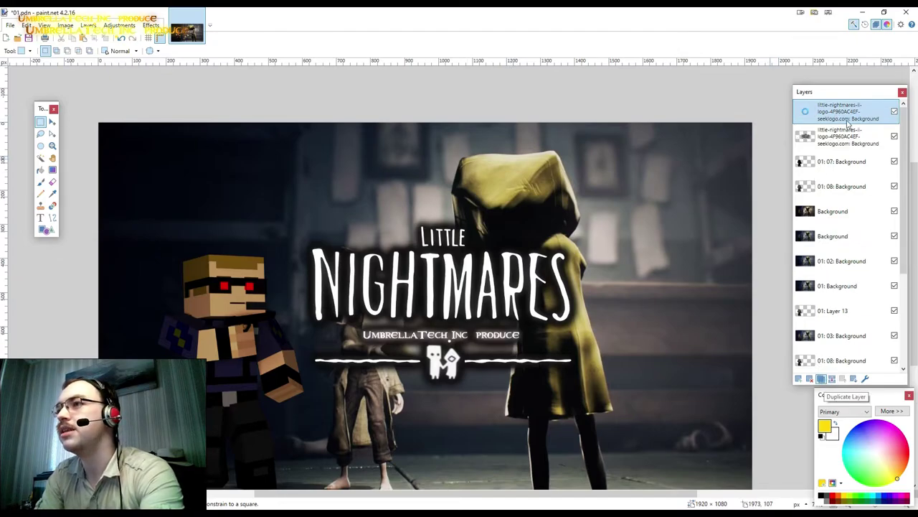
mouse_move(846, 135)
left_mouse_down()
mouse_move(836, 294)
mouse_move(862, 269)
left_mouse_up()
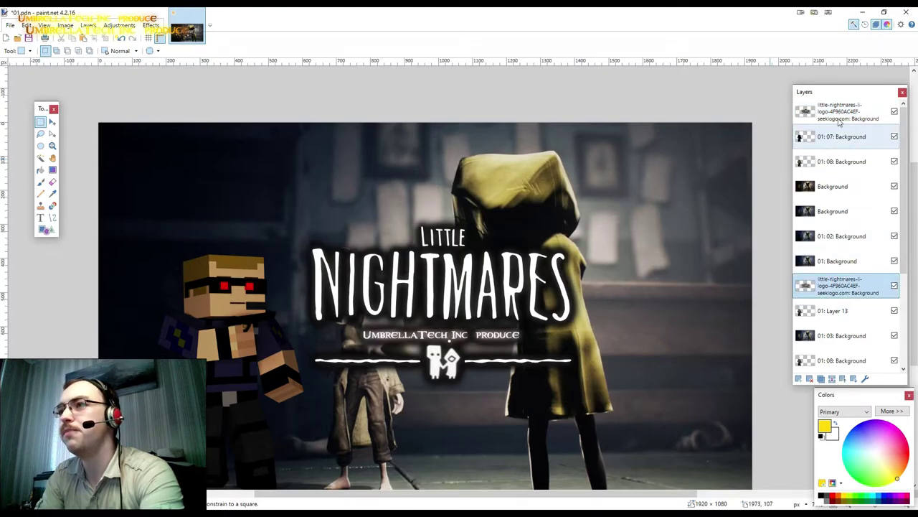
left_click(840, 116)
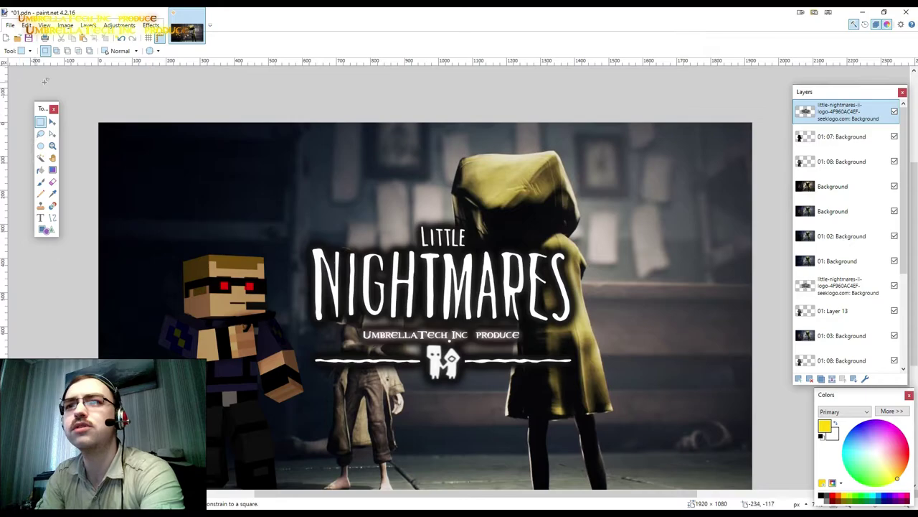
Scale the top logo up and position it at the lower right of the thumbnail.
left_click(54, 123)
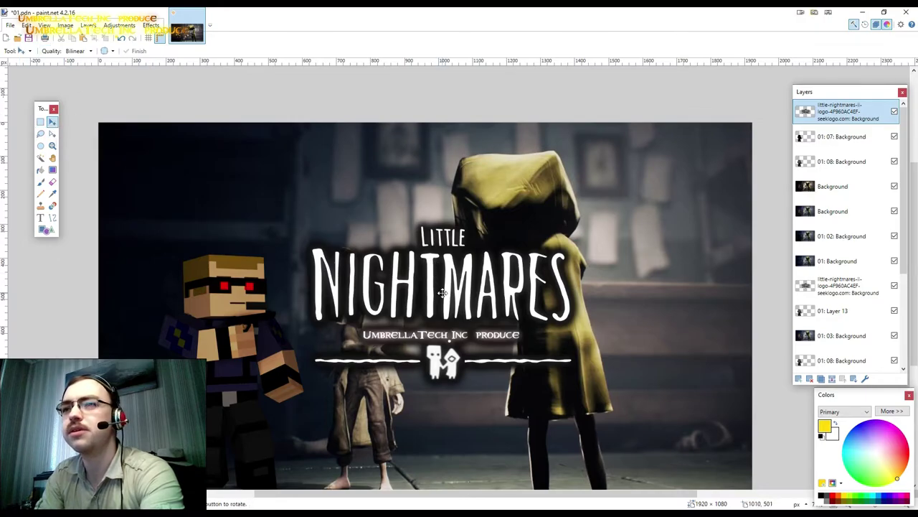
mouse_move(442, 293)
left_mouse_down()
mouse_move(617, 205)
mouse_move(263, 204)
left_mouse_up()
key("ctrl+minus")
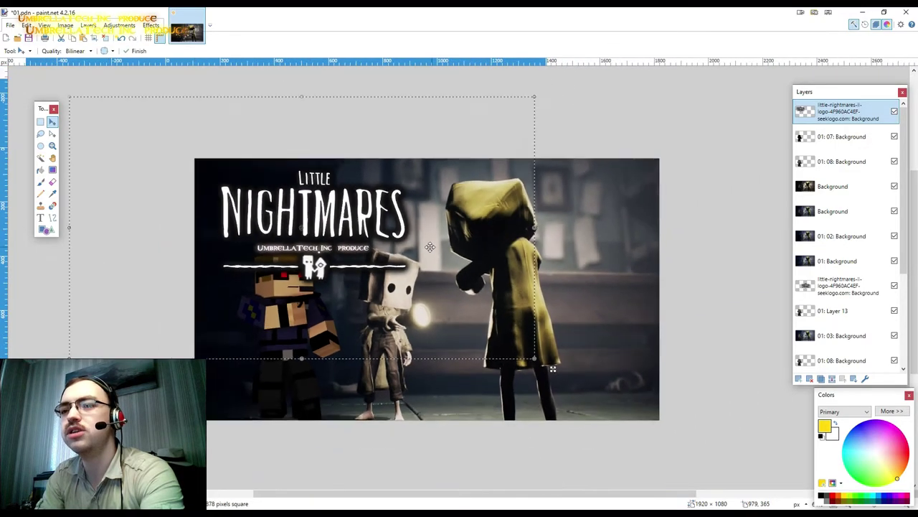
key("ctrl+plus")
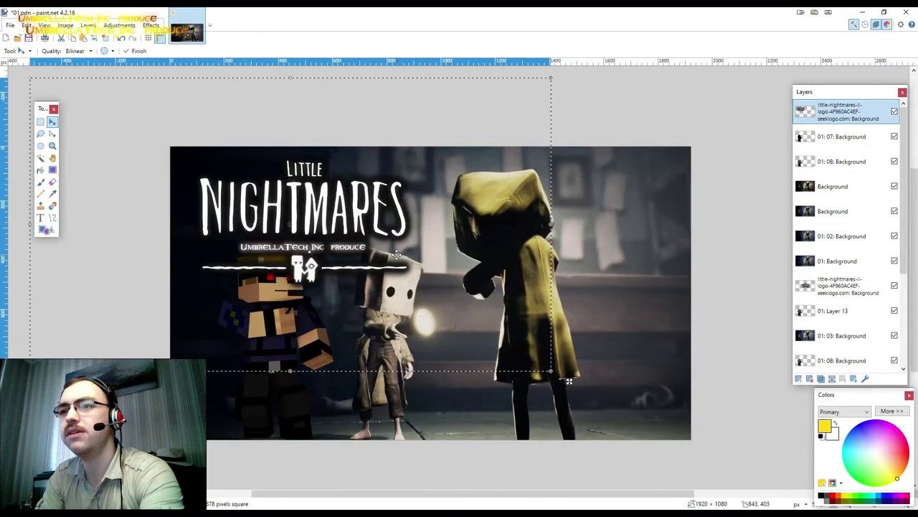
key("ctrl+plus")
left_click_drag(589, 398, 428, 315)
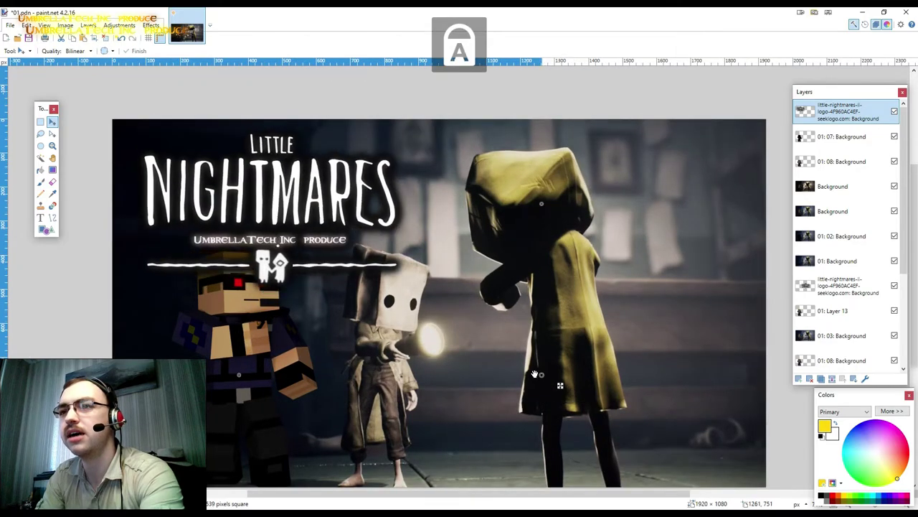
mouse_move(245, 186)
left_mouse_down()
mouse_move(477, 198)
mouse_move(442, 318)
mouse_move(610, 391)
left_mouse_up()
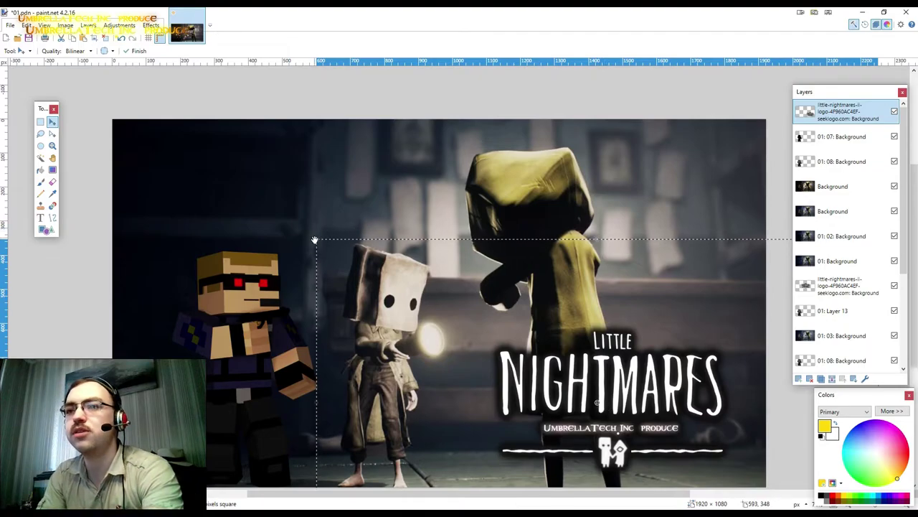
mouse_move(308, 238)
left_mouse_down()
mouse_move(219, 209)
mouse_move(231, 217)
left_mouse_up()
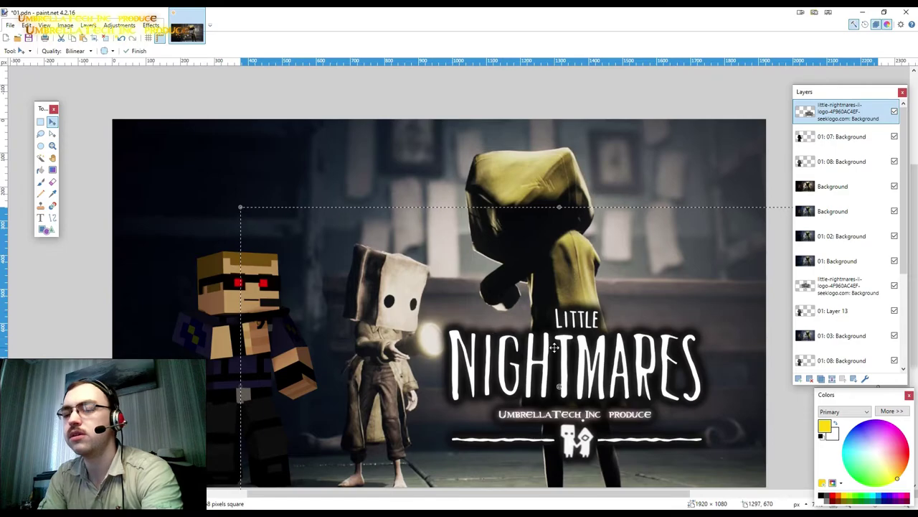
mouse_move(553, 348)
left_mouse_down()
mouse_move(259, 172)
mouse_move(277, 207)
mouse_move(427, 274)
mouse_move(564, 395)
mouse_move(585, 373)
mouse_move(588, 202)
mouse_move(569, 358)
left_mouse_up()
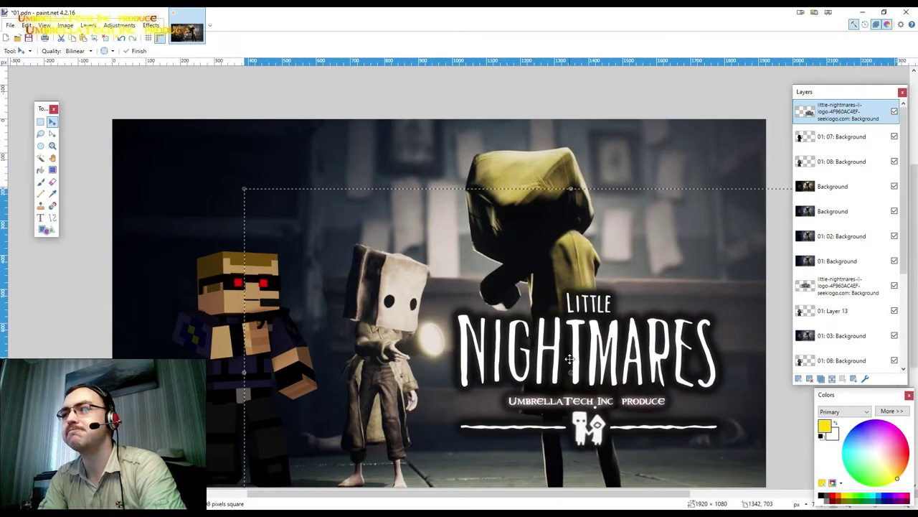
Hide the top logo layer and clear the current selection.
left_click(894, 111)
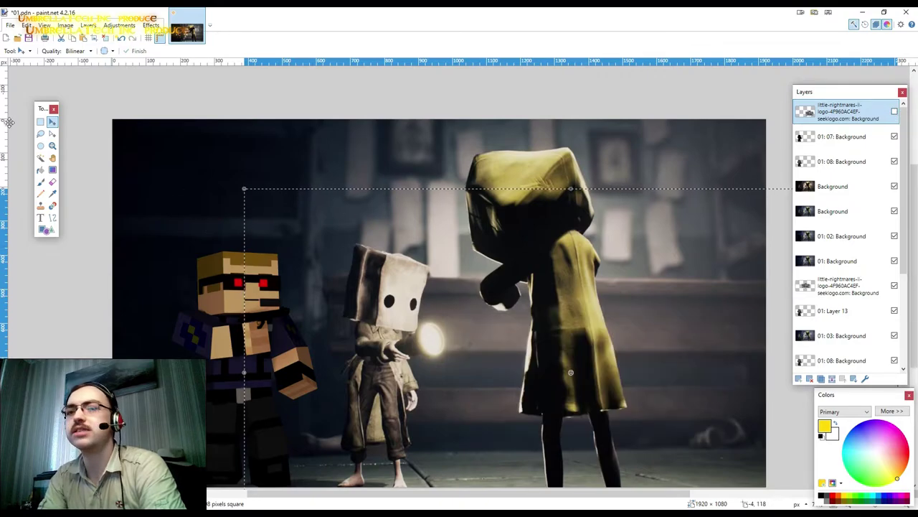
left_click(40, 121)
left_click(465, 264)
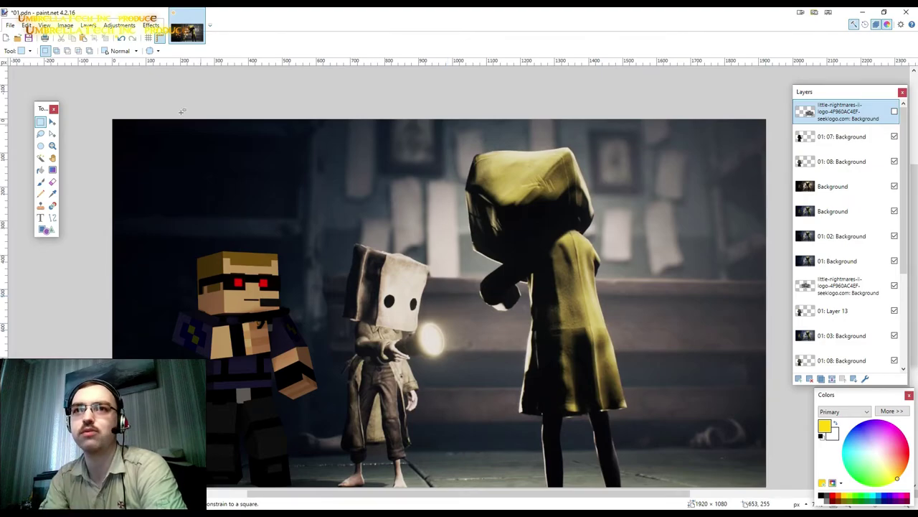
Save the image as JPEG 02.jpg in the Little Nightmares folder, flattening it.
left_click(10, 25)
left_click(29, 96)
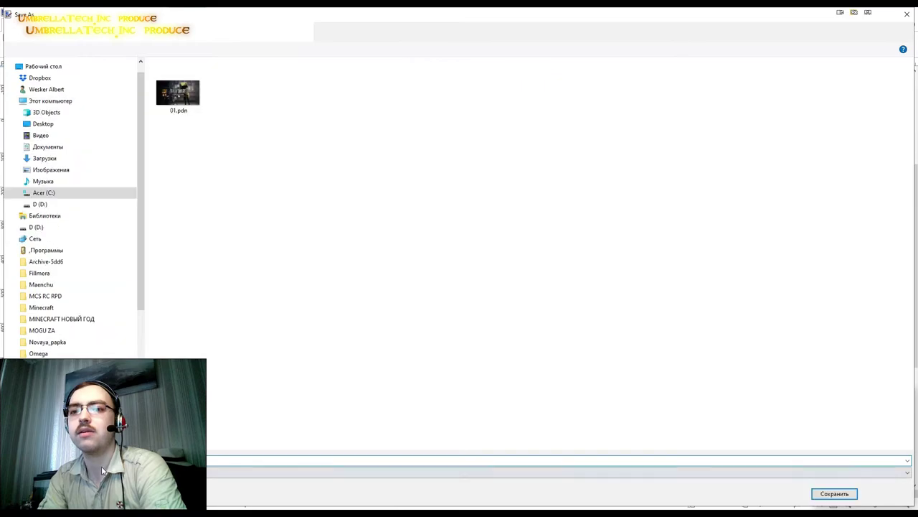
left_click(101, 474)
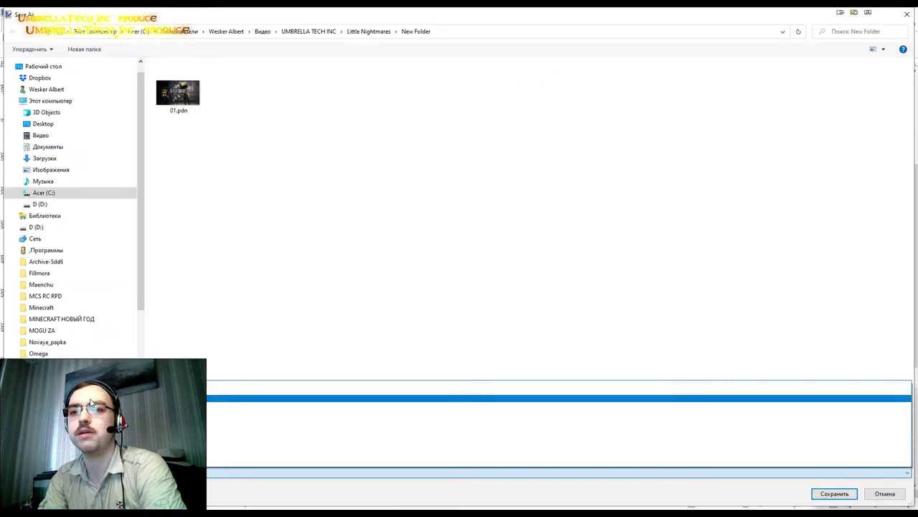
left_click(89, 401)
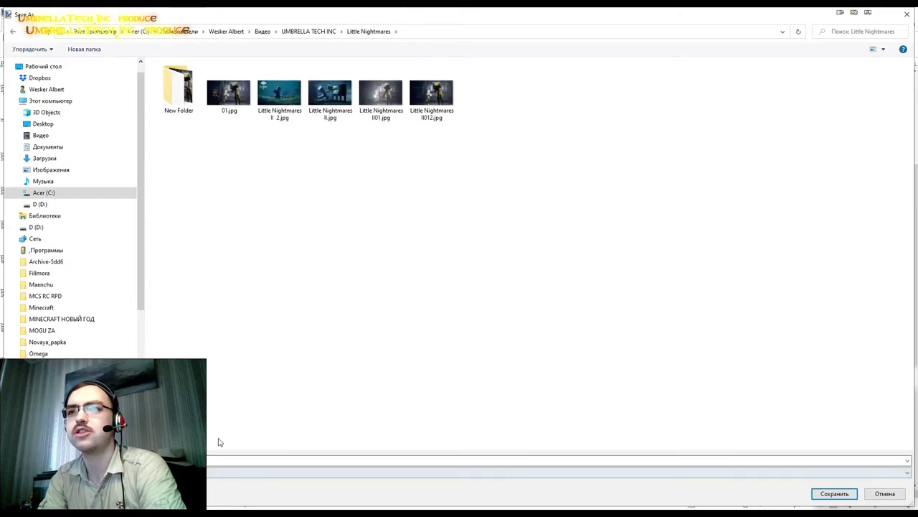
left_click(229, 92)
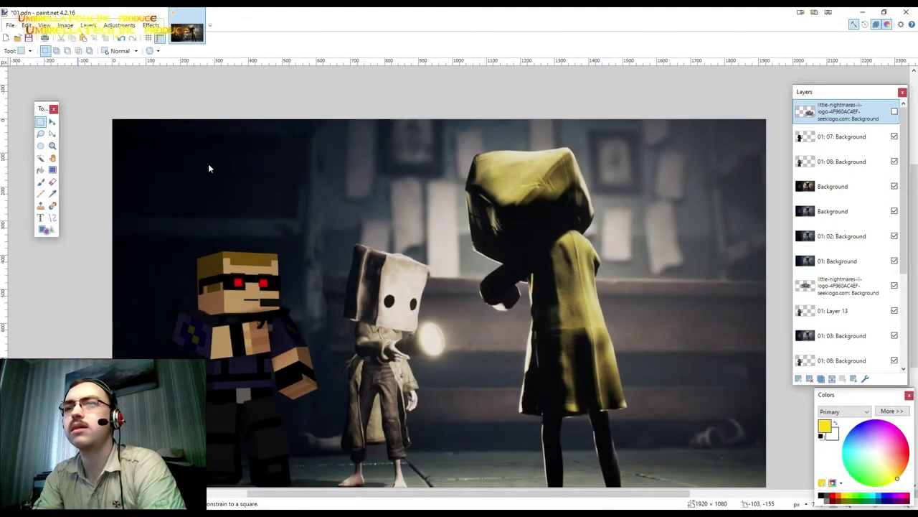
left_click(506, 307)
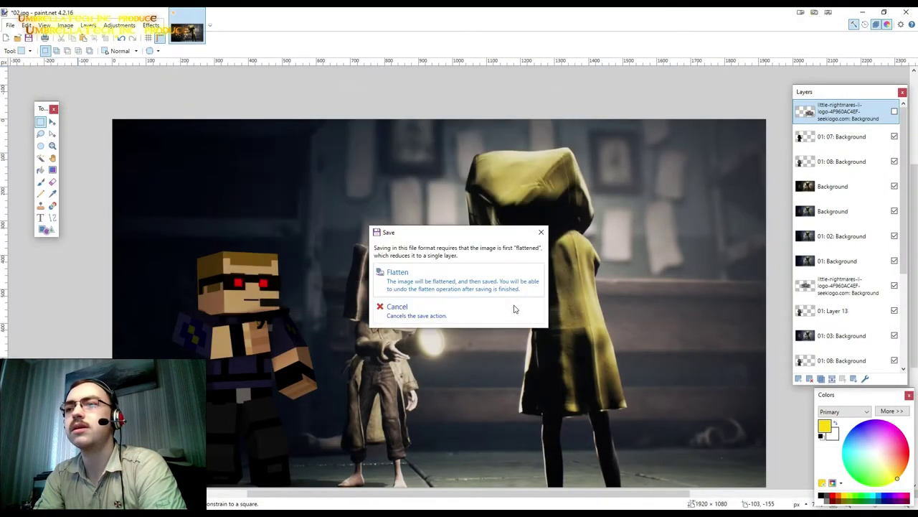
left_click(465, 285)
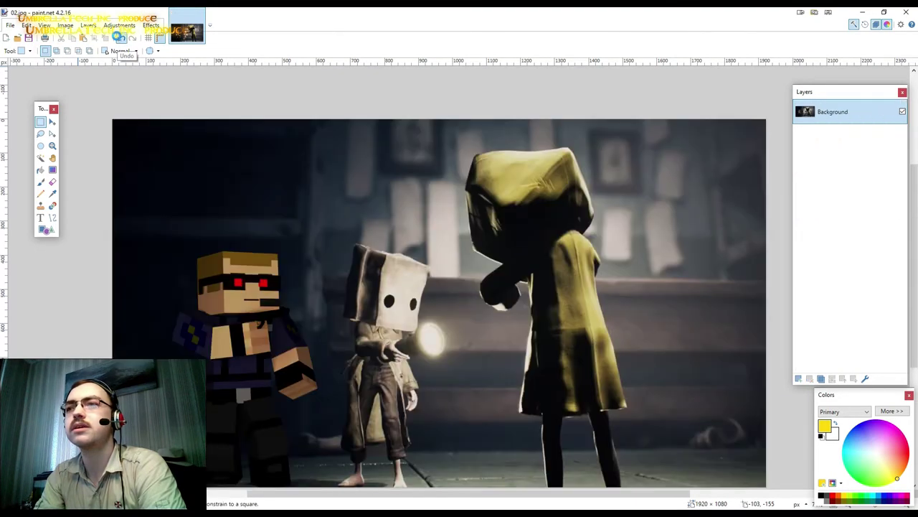
Undo the flatten to restore the layers, then start importing a file as a layer.
left_click(121, 38)
left_click(94, 27)
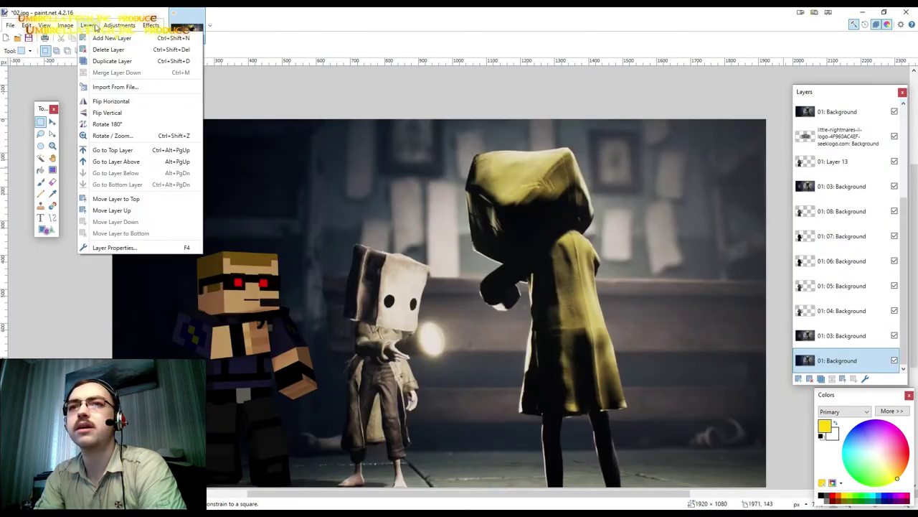
left_click(115, 87)
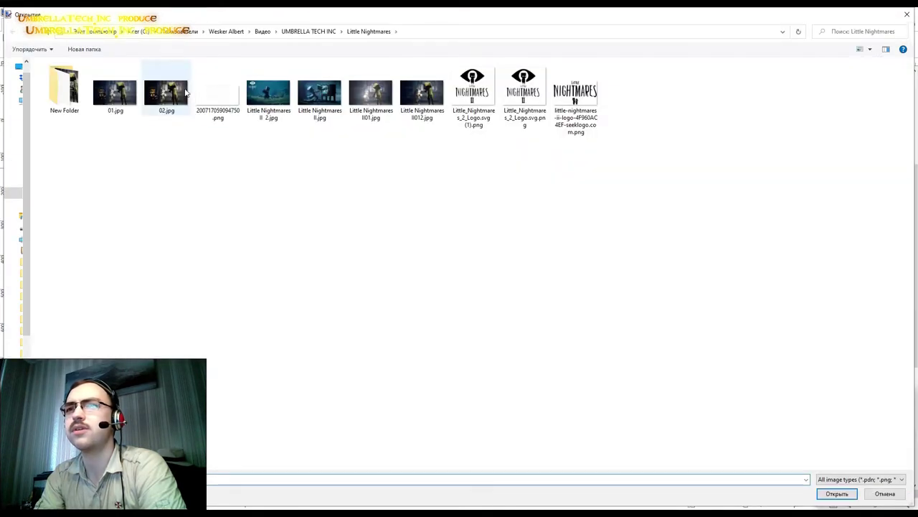
Import 02.jpg as a new layer, show the logo layer, and flip 02: Background horizontally.
double_click(185, 92)
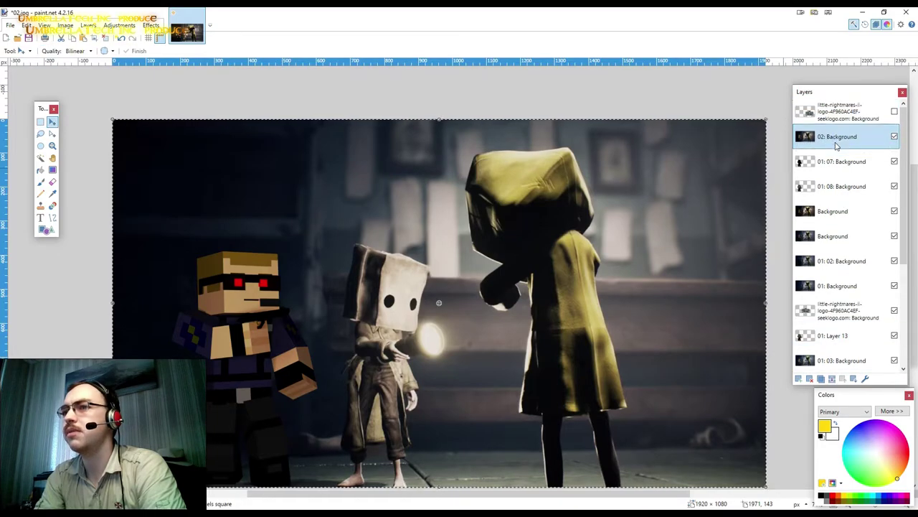
left_click(894, 111)
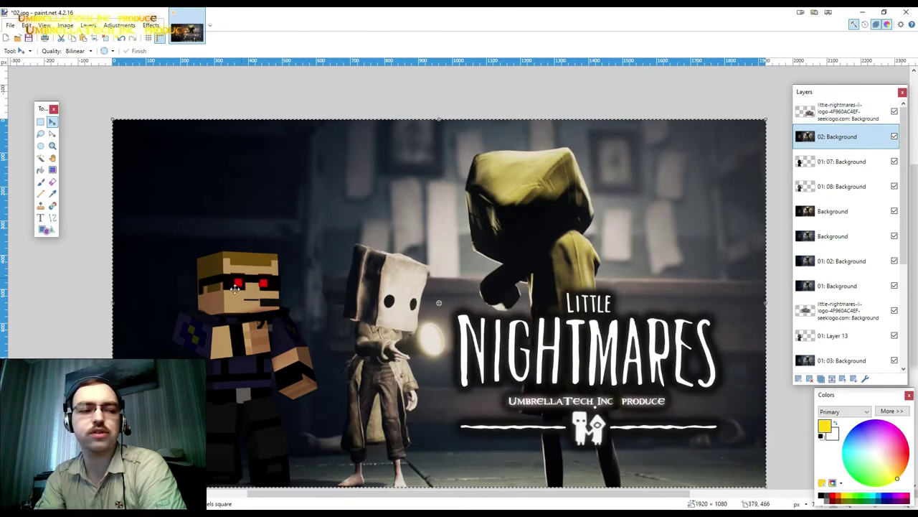
left_click(87, 26)
left_click(109, 101)
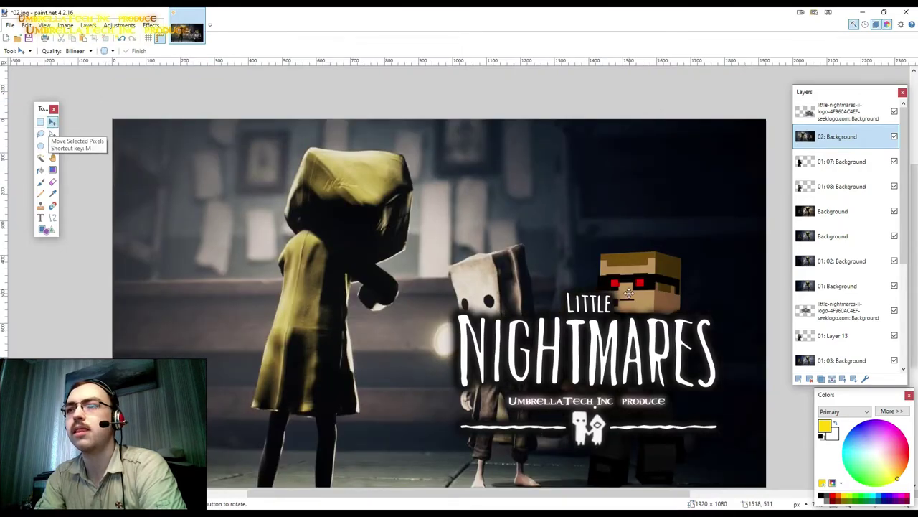
Try shifting the mirrored background, then move the logo toward the upper left.
left_click_drag(645, 261, 618, 254)
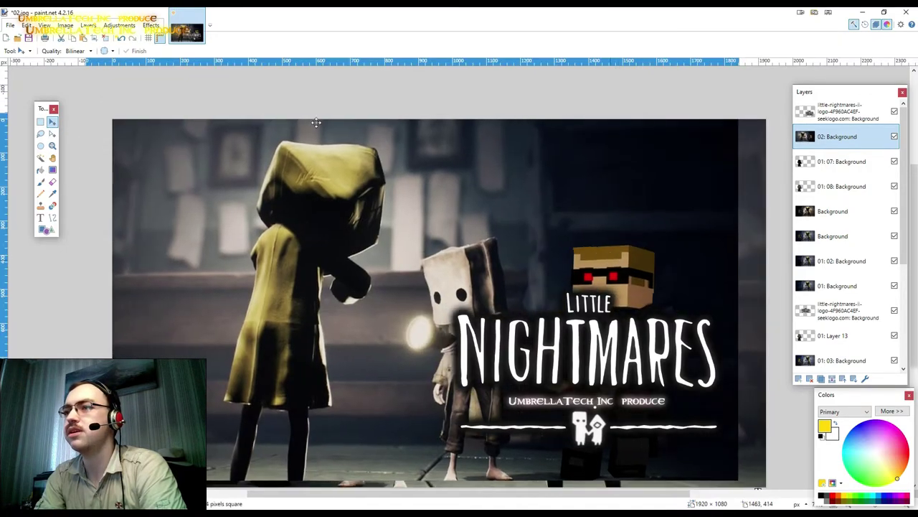
left_click(120, 39)
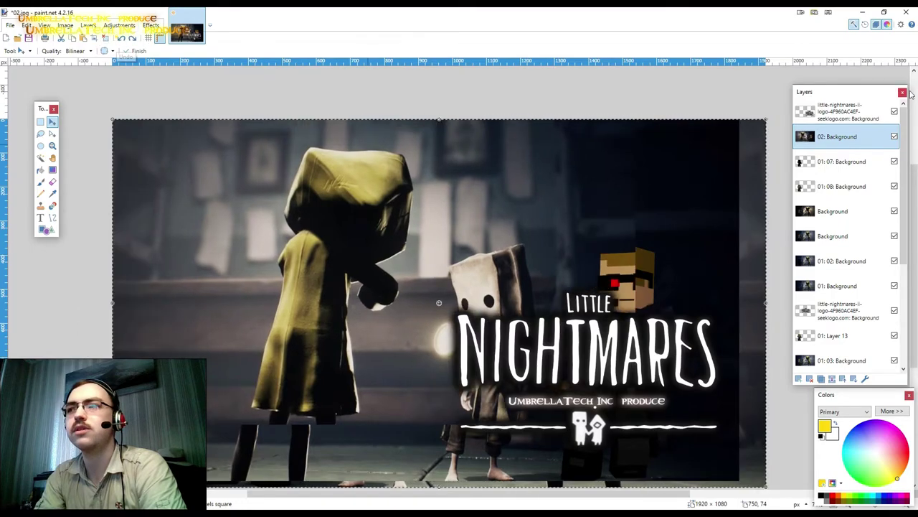
left_click(831, 115)
left_click_drag(633, 327, 306, 178)
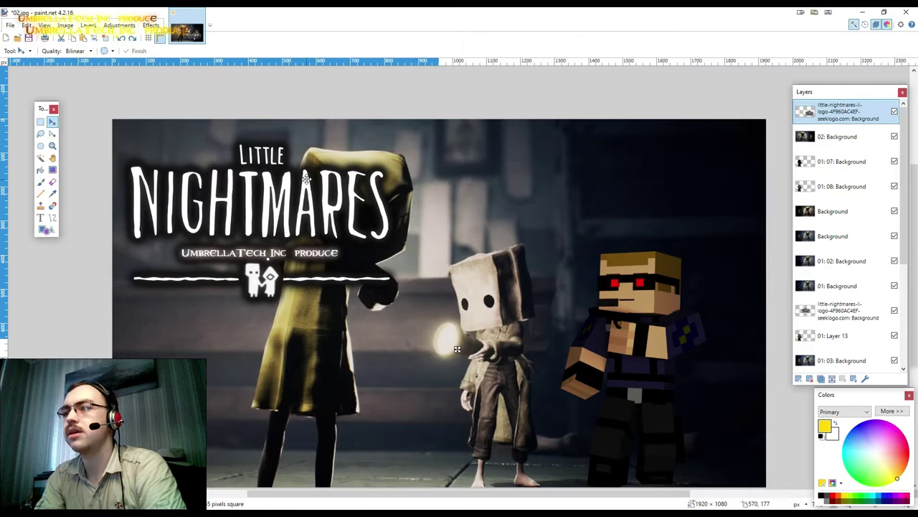
left_click_drag(306, 178, 337, 178)
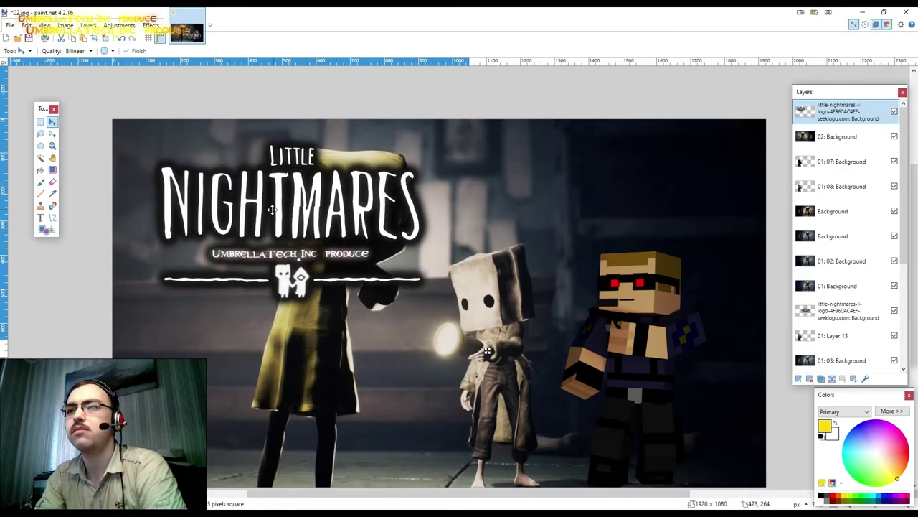
left_click_drag(273, 209, 275, 221)
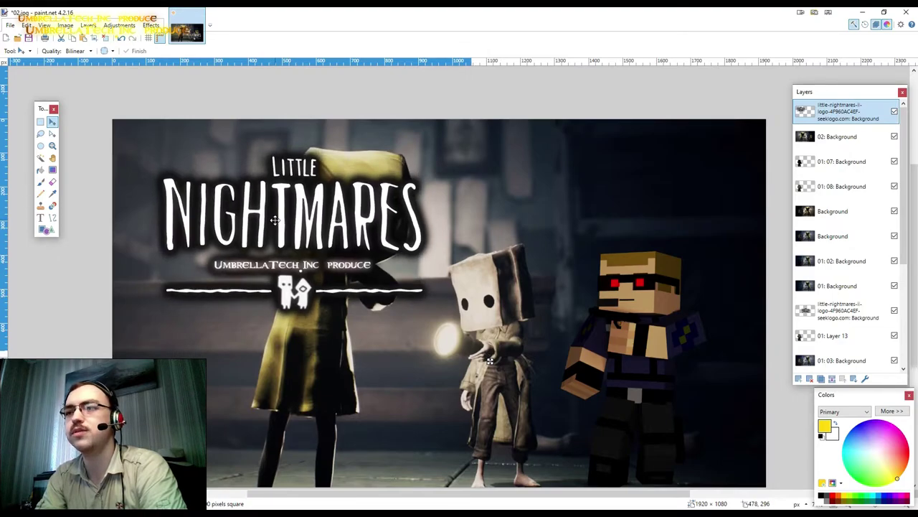
Undo the logo moves and the horizontal flip to restore the original layout.
left_click(122, 39)
left_click(122, 40)
left_click(122, 39)
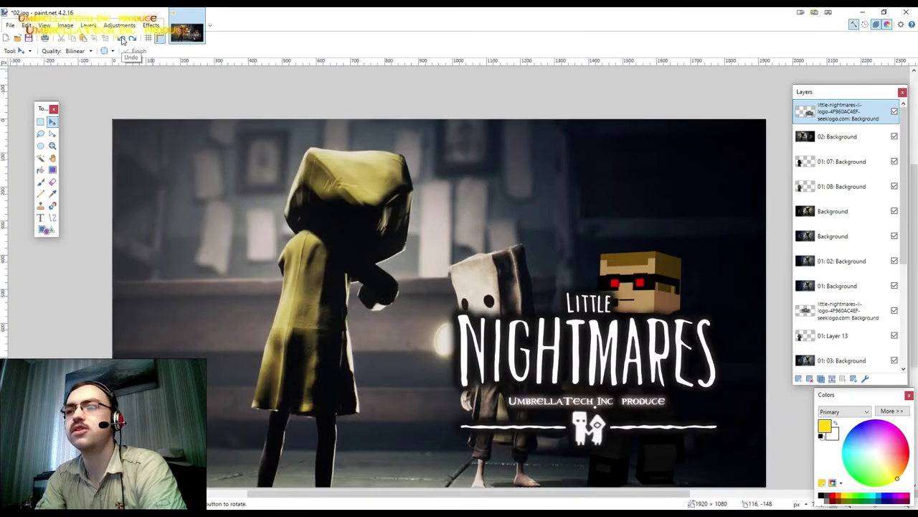
left_click(122, 40)
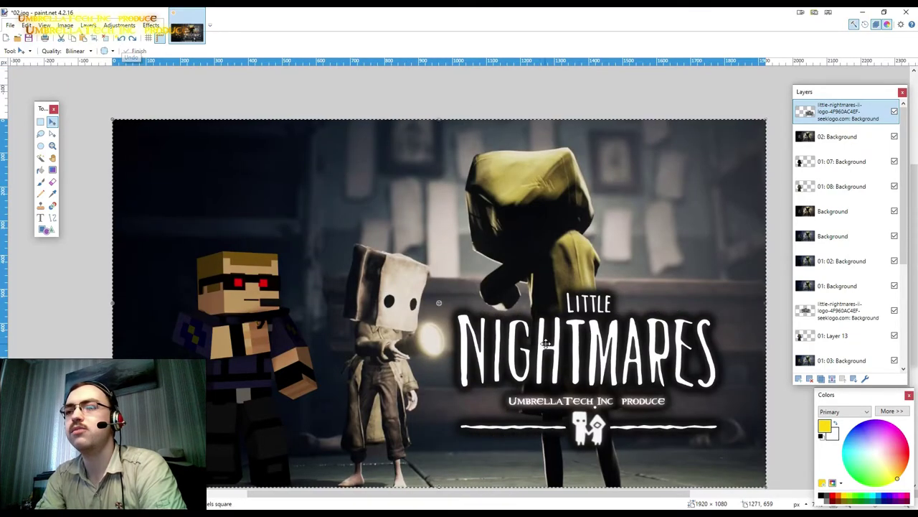
key("ctrl+z")
Try the logo at the upper right, upper left, and then near the image centre.
mouse_move(511, 330)
left_mouse_down()
mouse_move(576, 194)
mouse_move(561, 192)
left_mouse_up()
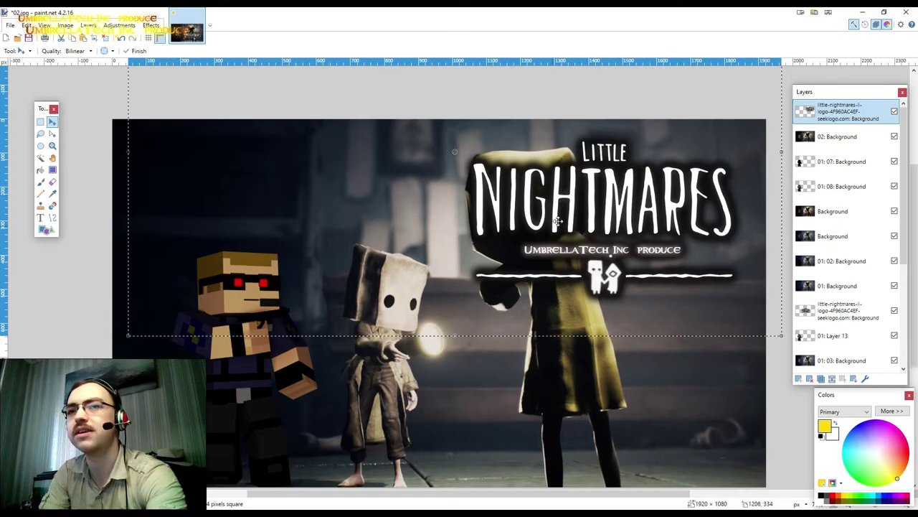
left_click_drag(563, 214, 260, 213)
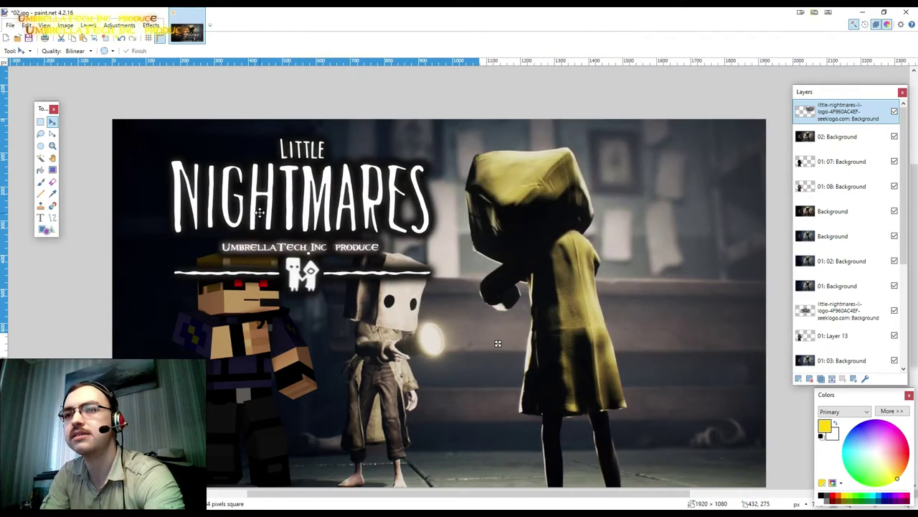
scroll(359, 218, "down", 2)
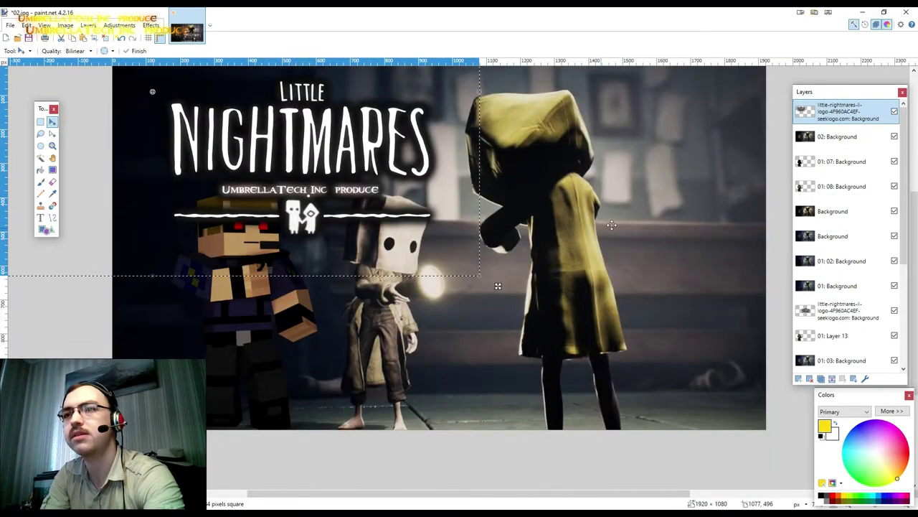
scroll(611, 225, "up", 2)
left_click_drag(286, 203, 432, 263)
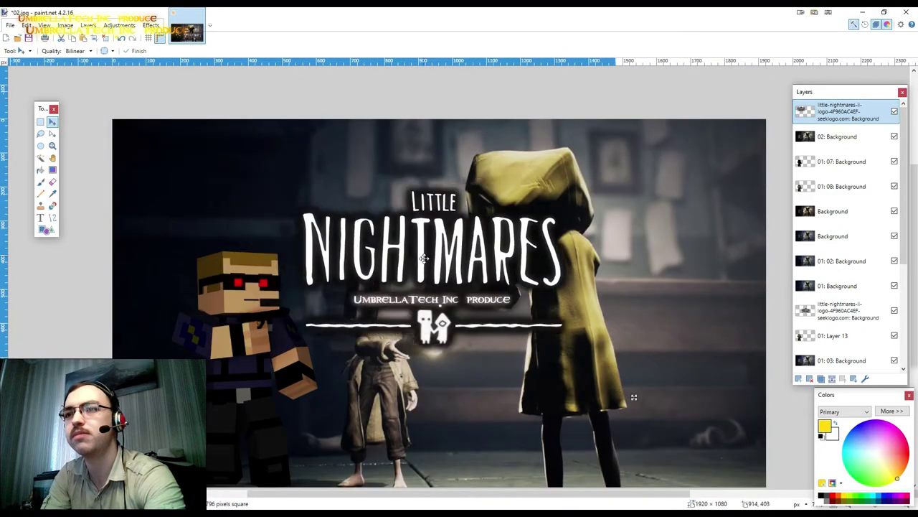
Select the logo area, shrink it slightly, move it upper right, and deselect.
left_click(40, 123)
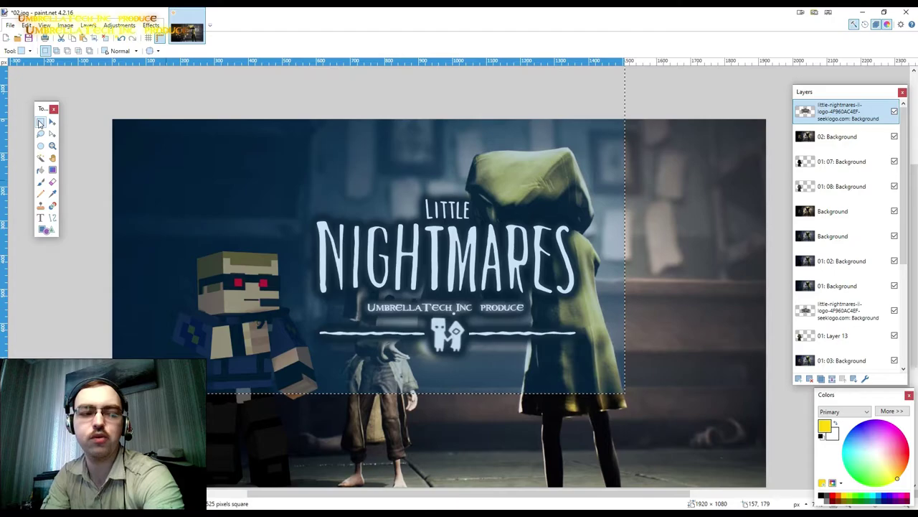
mouse_move(185, 137)
left_mouse_down()
mouse_move(680, 366)
mouse_move(719, 418)
left_mouse_up()
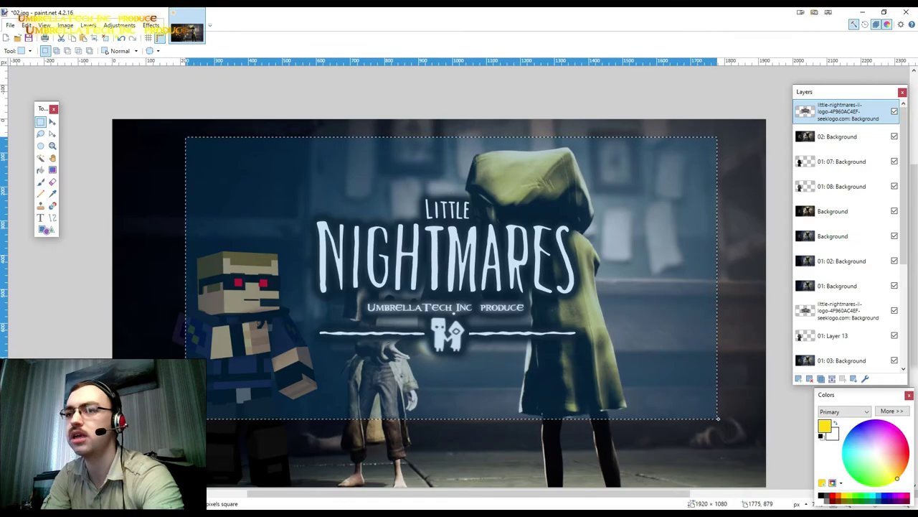
left_click(51, 123)
left_click_drag(719, 418, 618, 366)
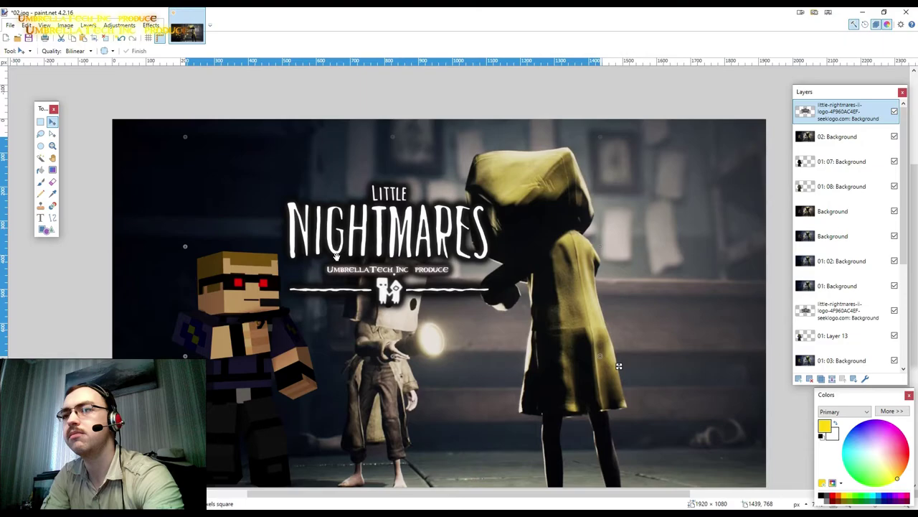
mouse_move(378, 245)
left_mouse_down()
mouse_move(630, 196)
mouse_move(296, 198)
mouse_move(640, 199)
mouse_move(632, 198)
left_mouse_up()
key("ctrl+d")
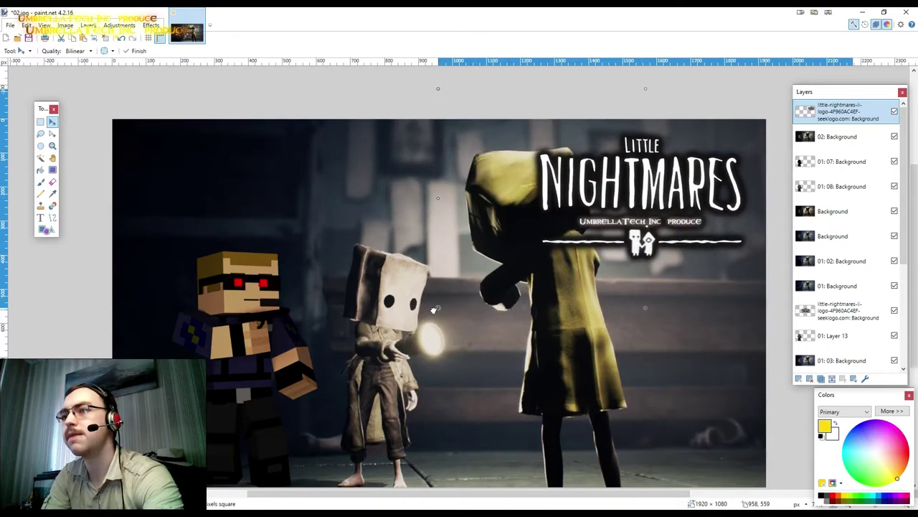
Drag the logo down to the lower centre and enlarge it slightly.
left_click_drag(433, 309, 373, 323)
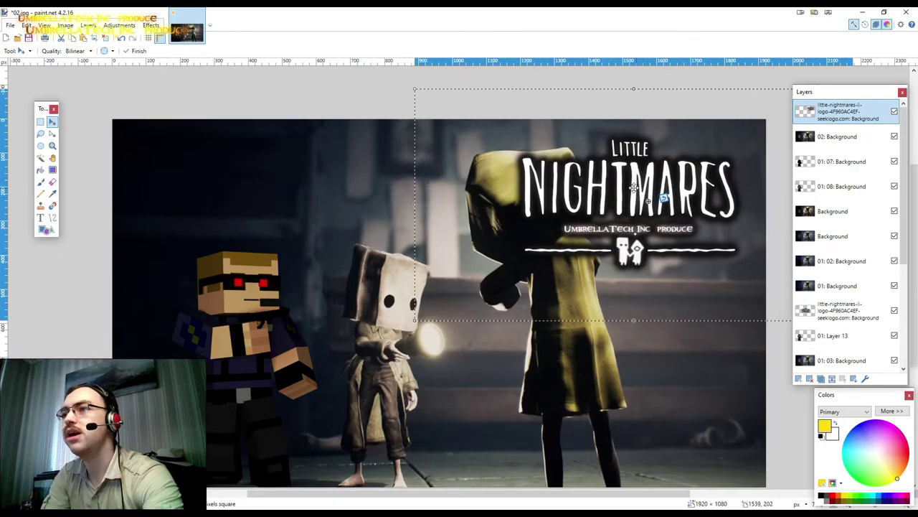
left_click_drag(633, 188, 581, 346)
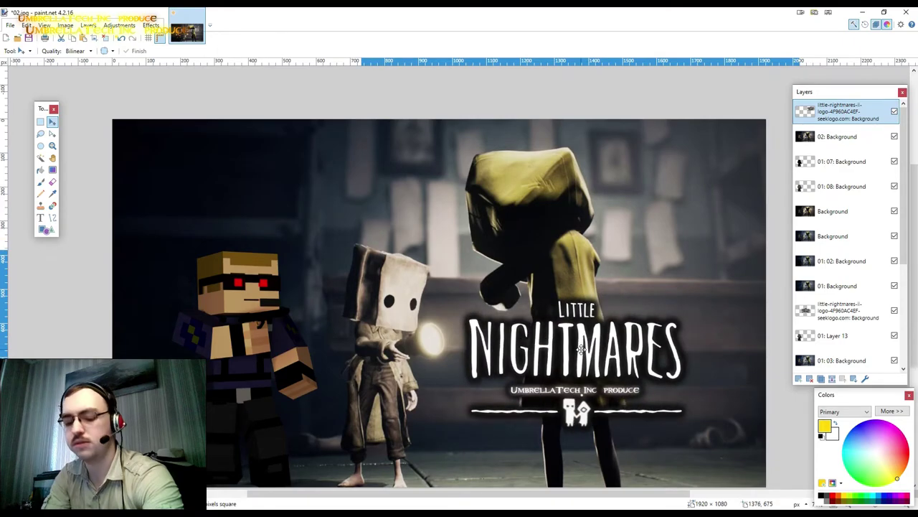
left_click_drag(581, 348, 571, 335)
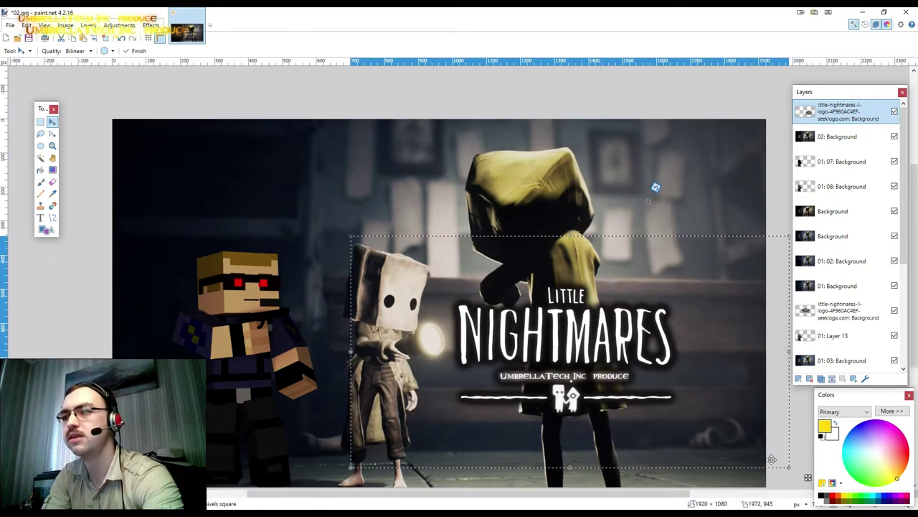
left_click_drag(787, 466, 814, 497)
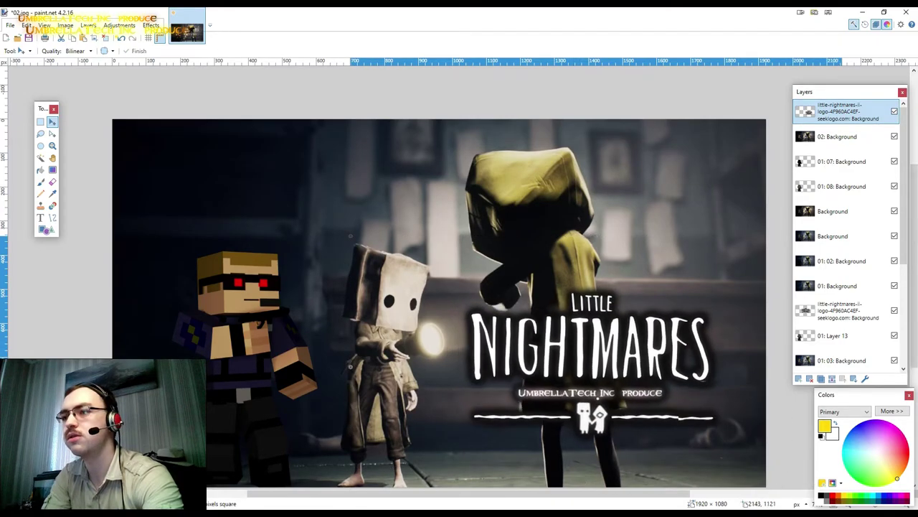
left_click_drag(598, 375, 593, 387)
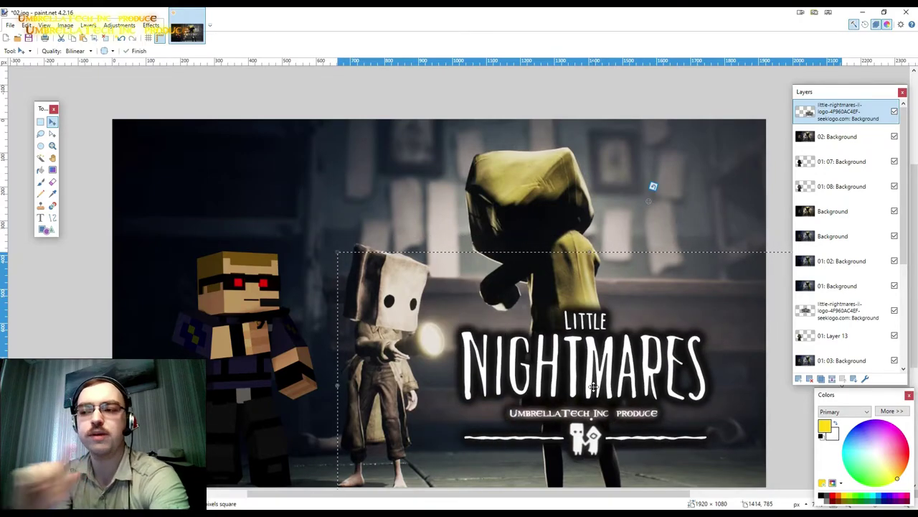
scroll(594, 345, "down", 1)
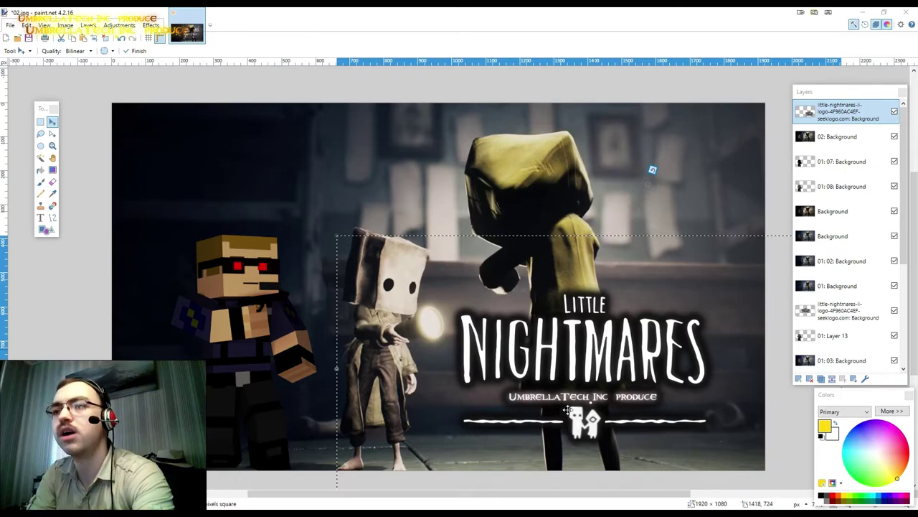
Move the logo to the upper-left of the image.
scroll(652, 169, "down", 1, "ctrl")
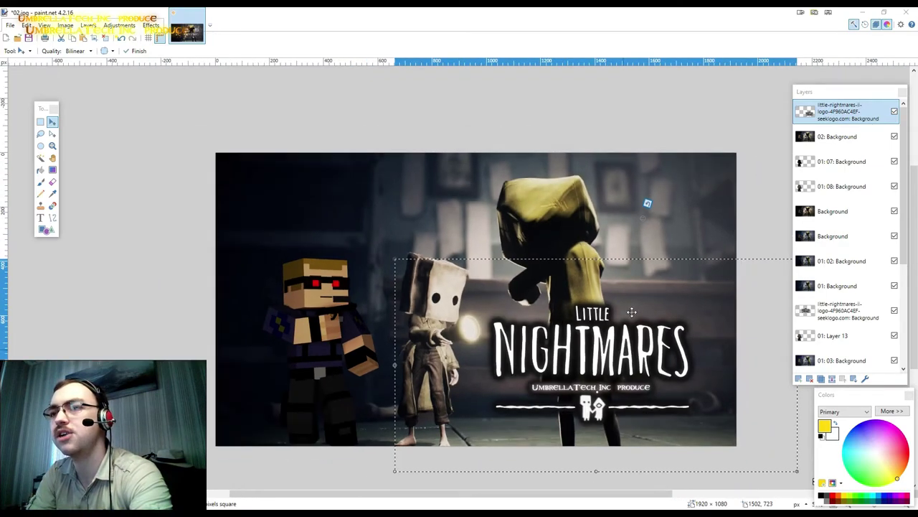
left_click_drag(623, 330, 565, 303)
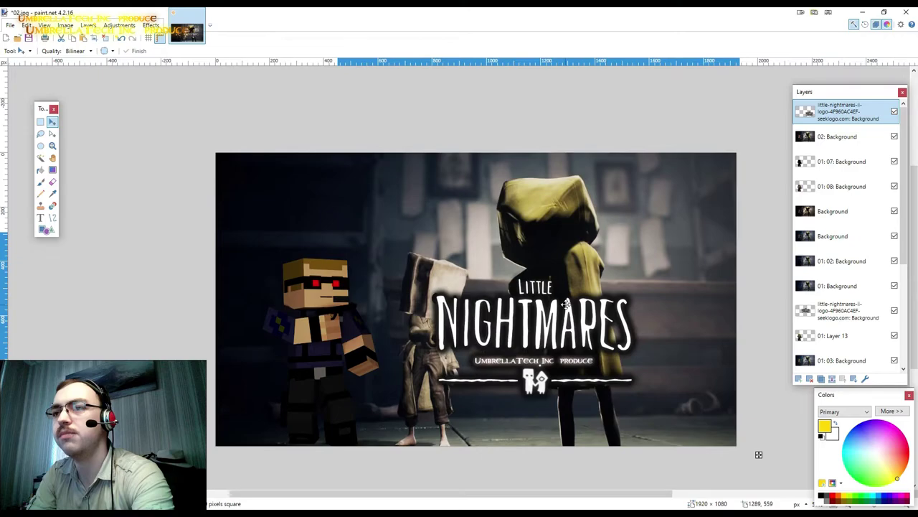
key("ctrl+d")
left_click_drag(407, 235, 361, 194)
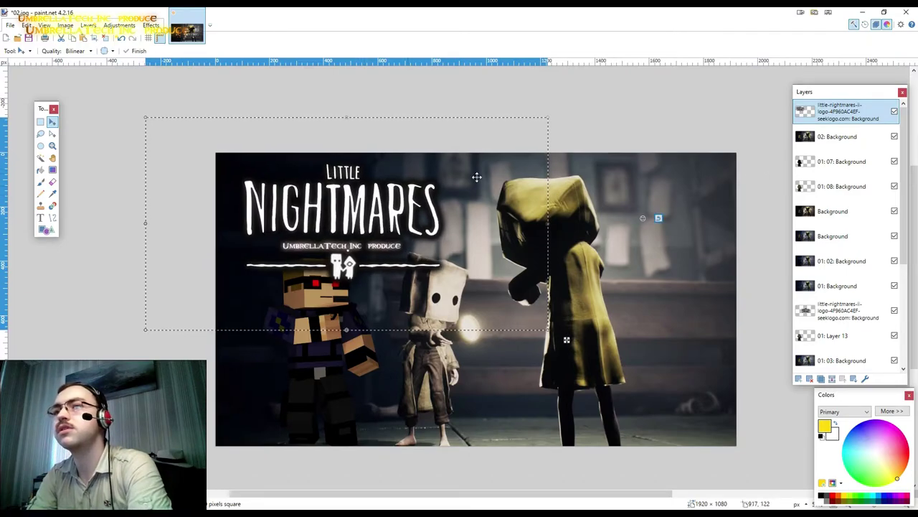
Reorder the layers so 02: Background sits at the top of the stack.
left_click_drag(826, 144, 830, 190)
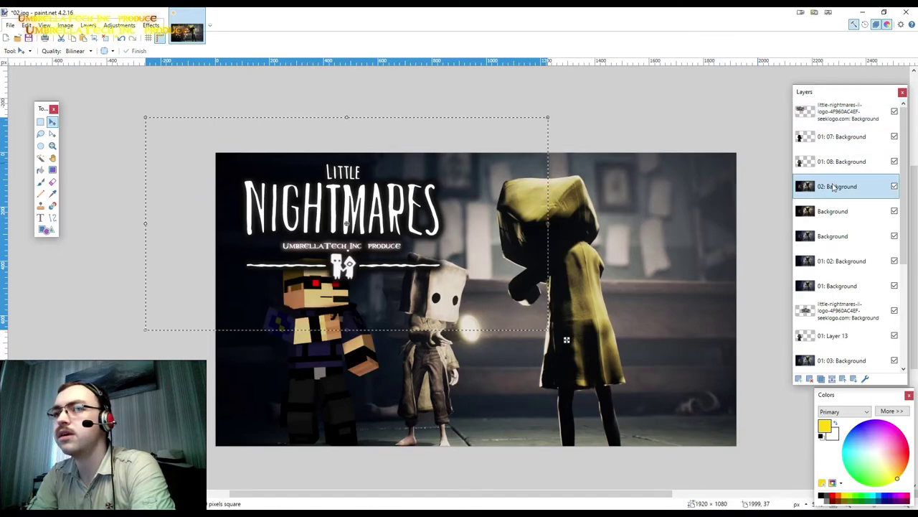
left_click_drag(836, 114, 836, 167)
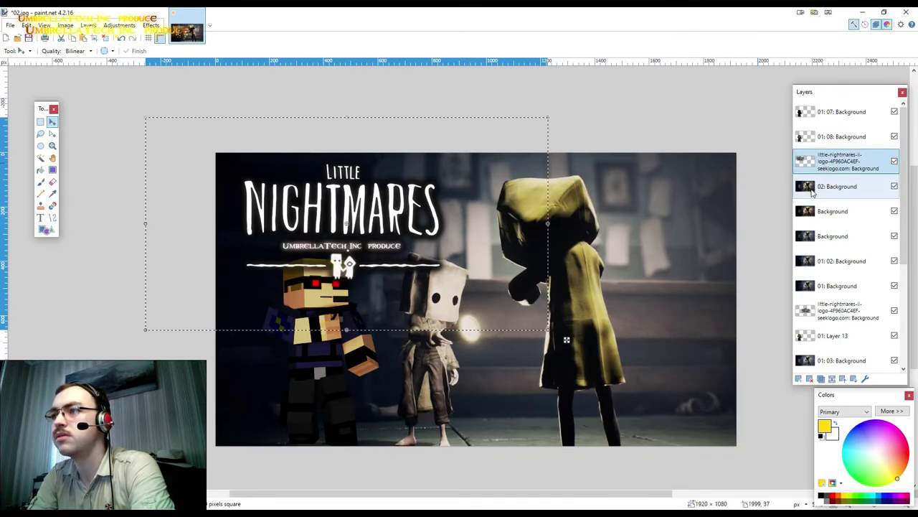
left_click_drag(811, 188, 822, 163)
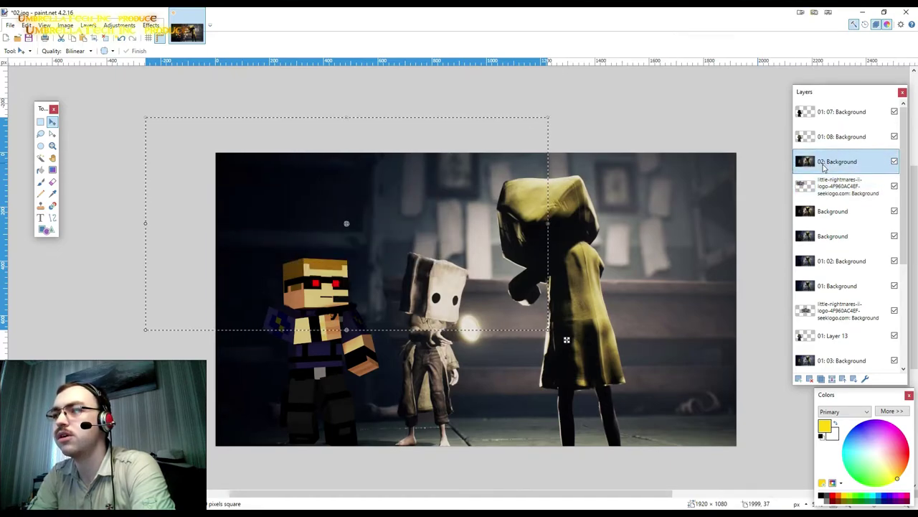
left_click_drag(823, 164, 829, 117)
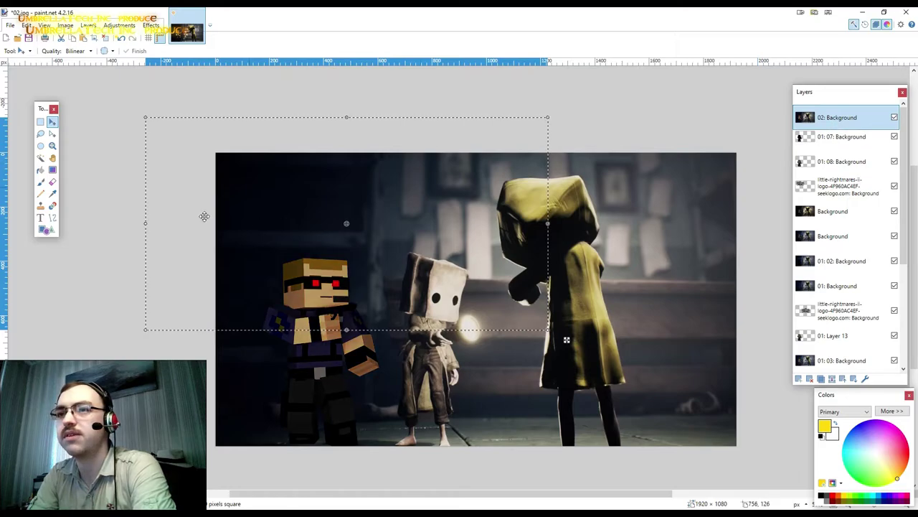
Magic-wand select the Minecraft character on 01: 08: Background and bring the logo layer to the top.
left_click(41, 157)
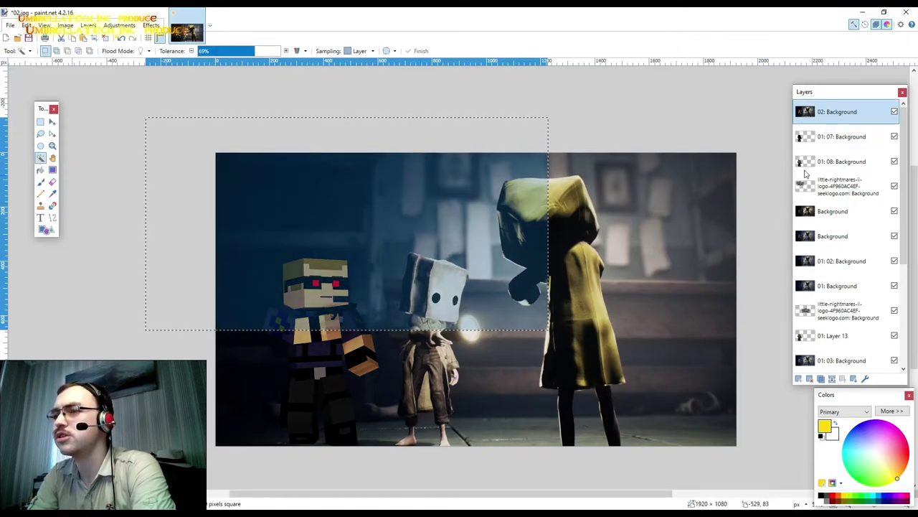
left_click(805, 166)
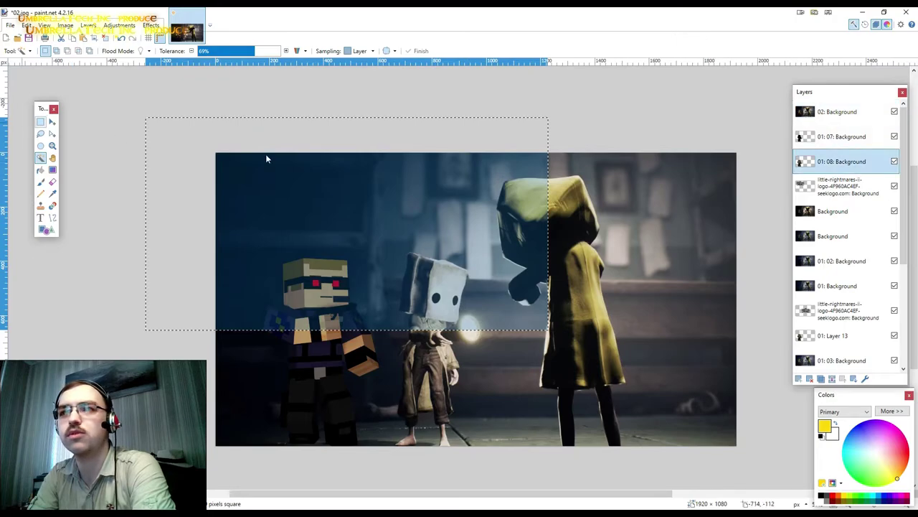
left_click(308, 270)
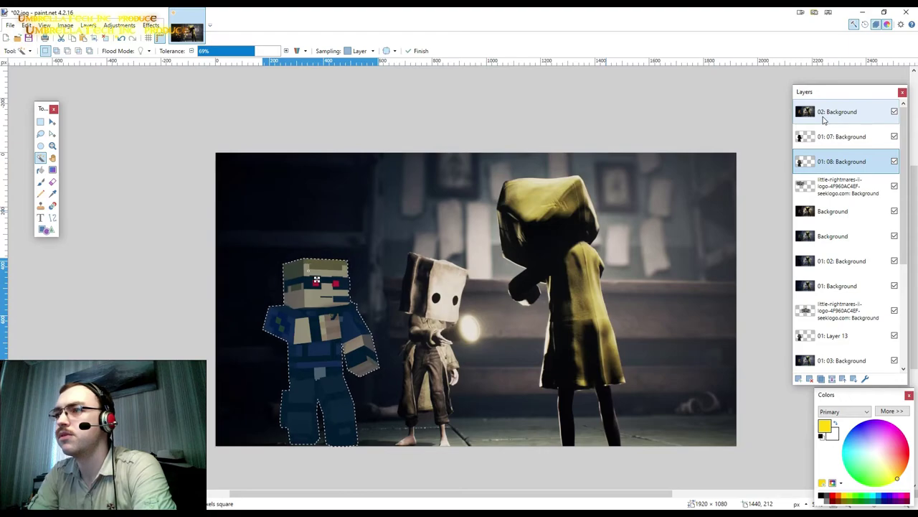
left_click_drag(824, 124, 825, 165)
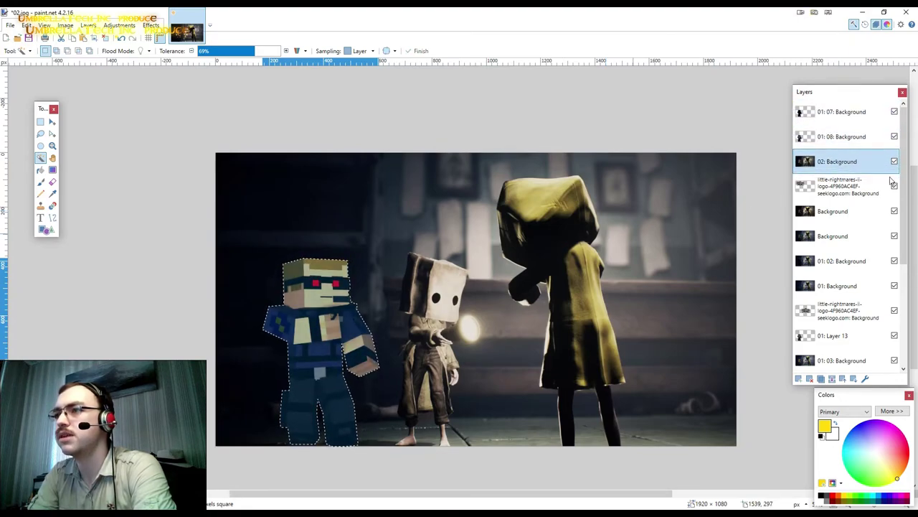
left_click_drag(813, 199, 823, 114)
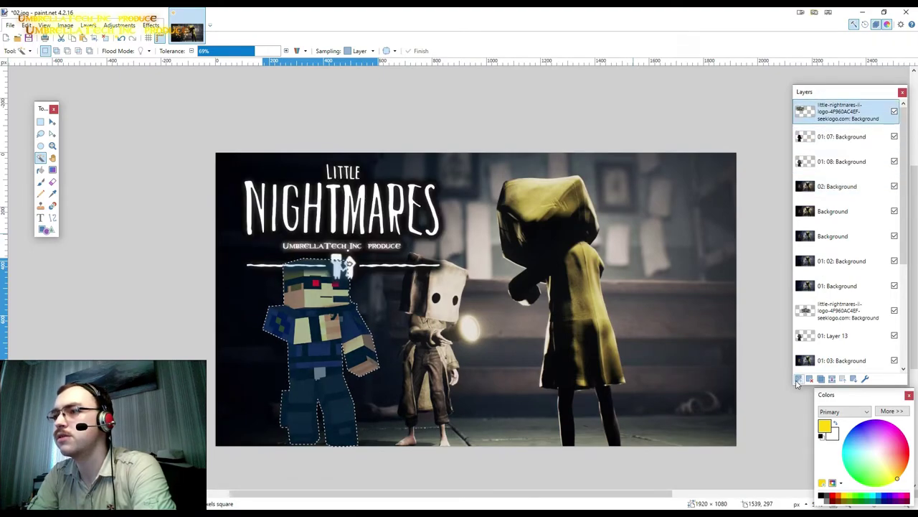
Paste the character into new Layer 19 above the logo layer and deselect.
key("ctrl+shift+n")
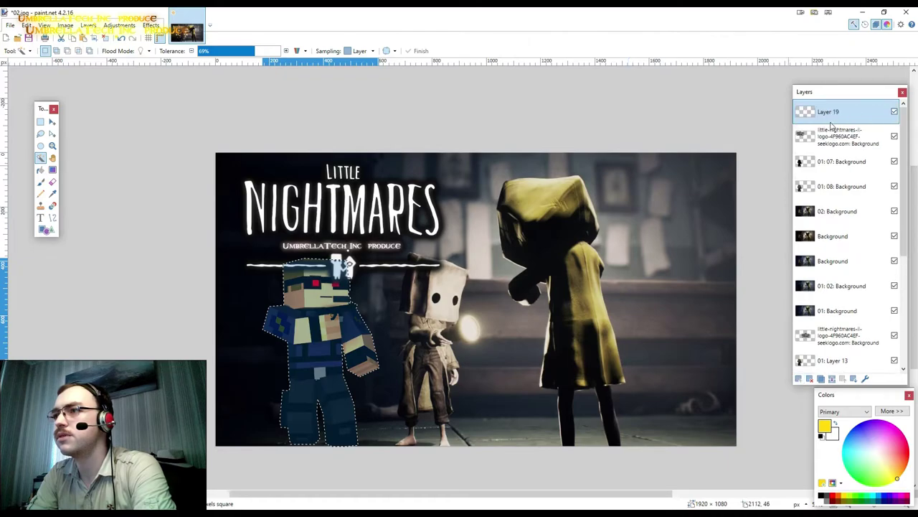
left_click_drag(825, 136, 825, 144)
key("m")
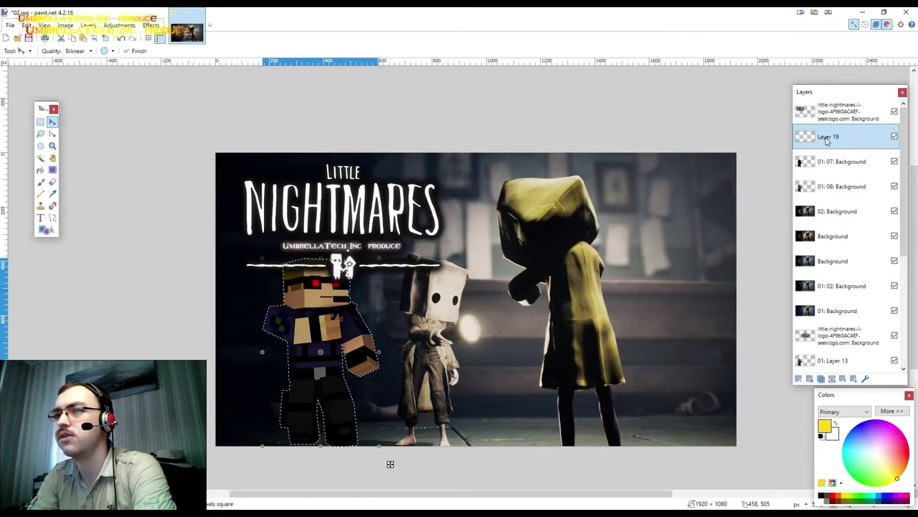
left_click_drag(826, 141, 839, 123)
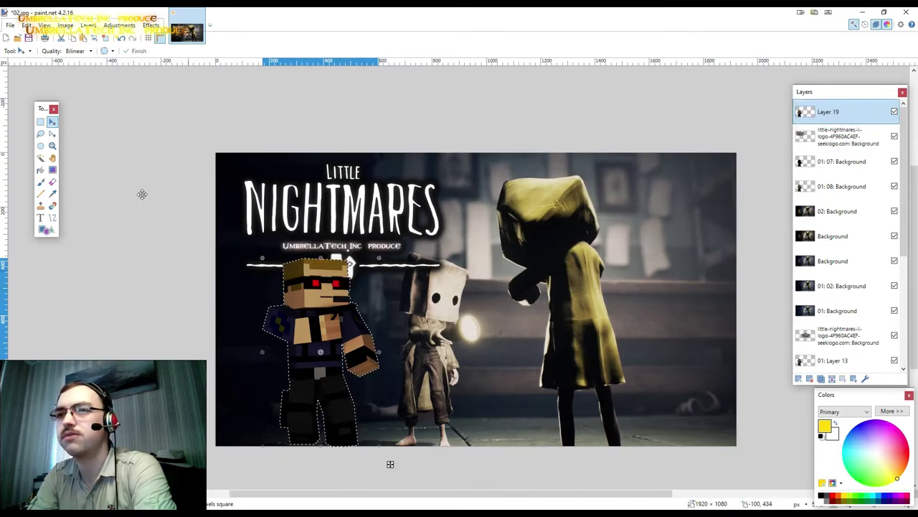
key("s")
key("ctrl+d")
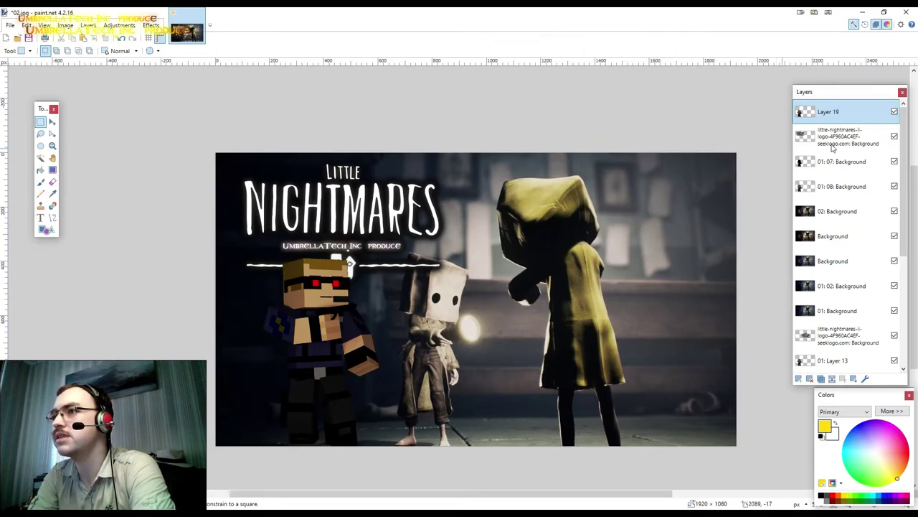
Move Layer 19 below 01: 08: Background and save the project as 02.pdn in New Folder.
mouse_move(813, 126)
left_mouse_down()
mouse_move(810, 206)
mouse_move(825, 137)
left_mouse_up()
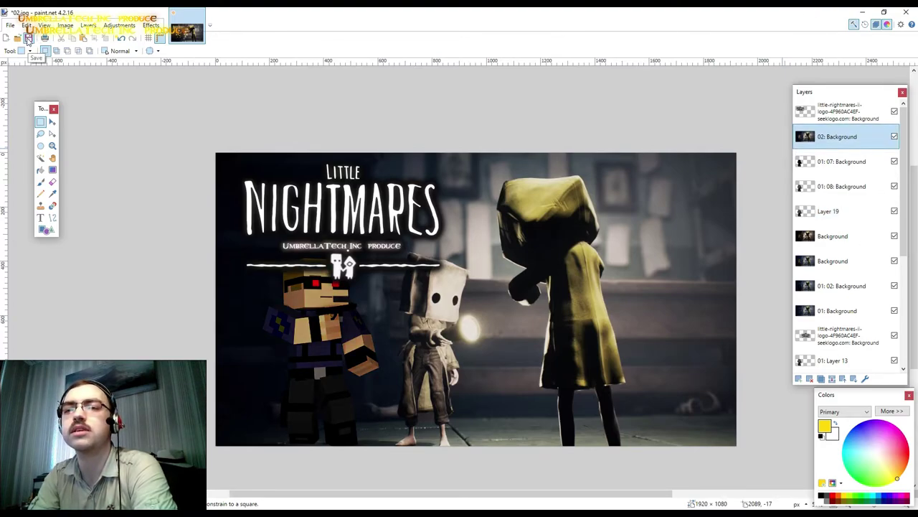
left_click(28, 38)
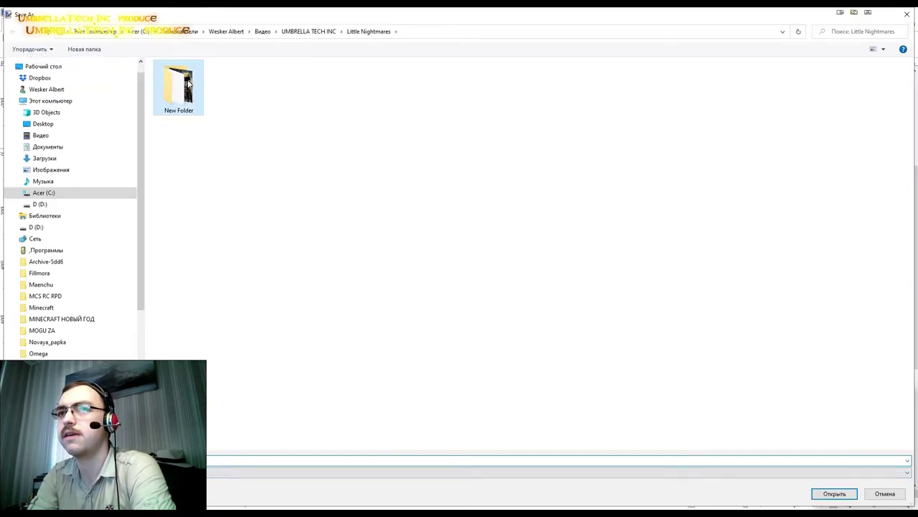
left_click(834, 496)
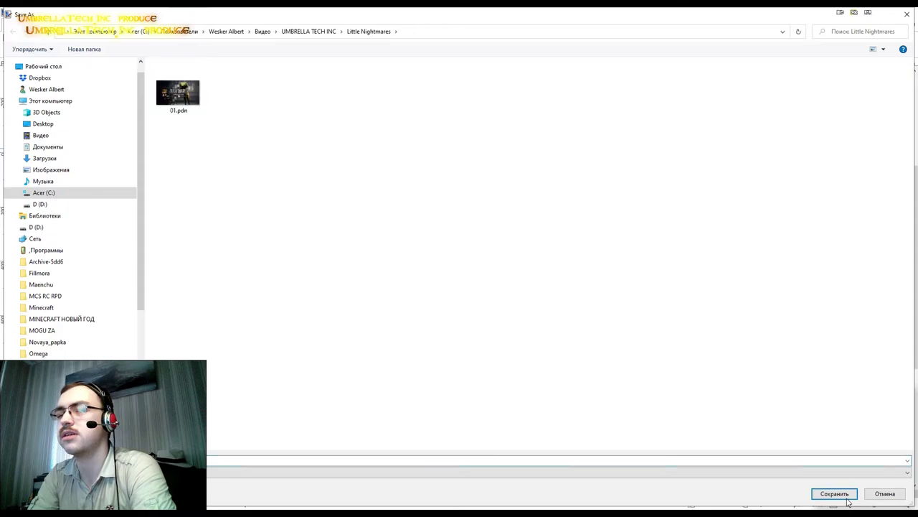
left_click(843, 495)
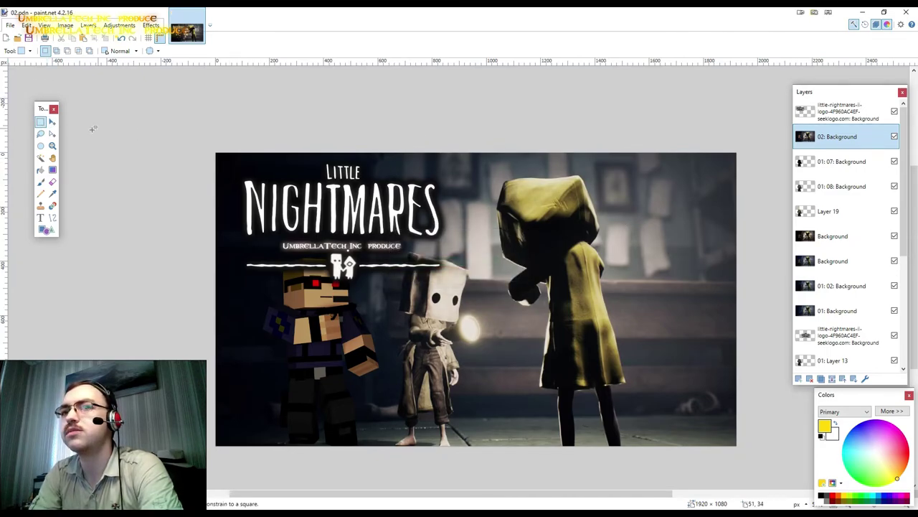
Select the top logo layer and delete it.
left_click(52, 124)
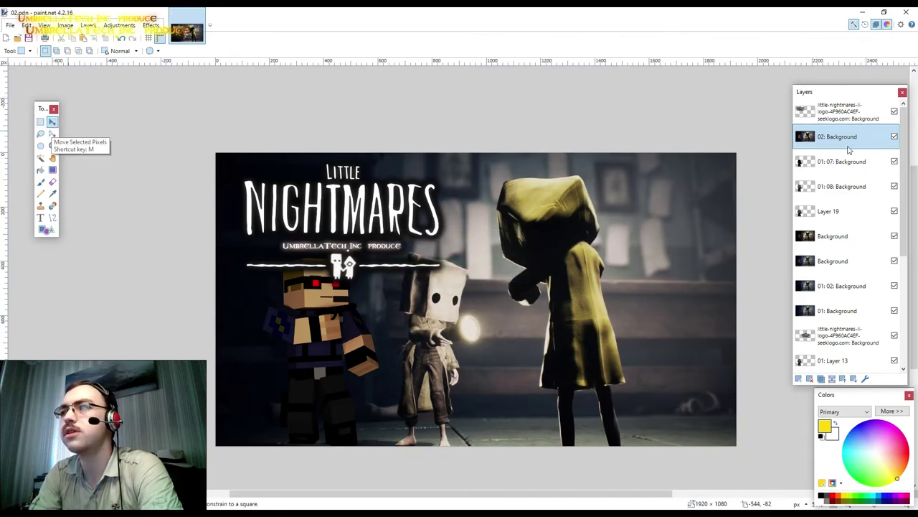
left_click(836, 113)
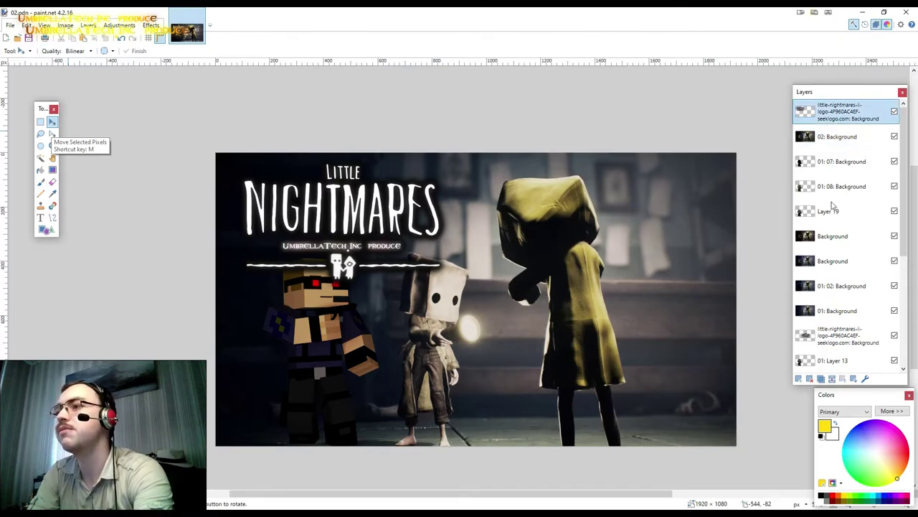
left_click(810, 379)
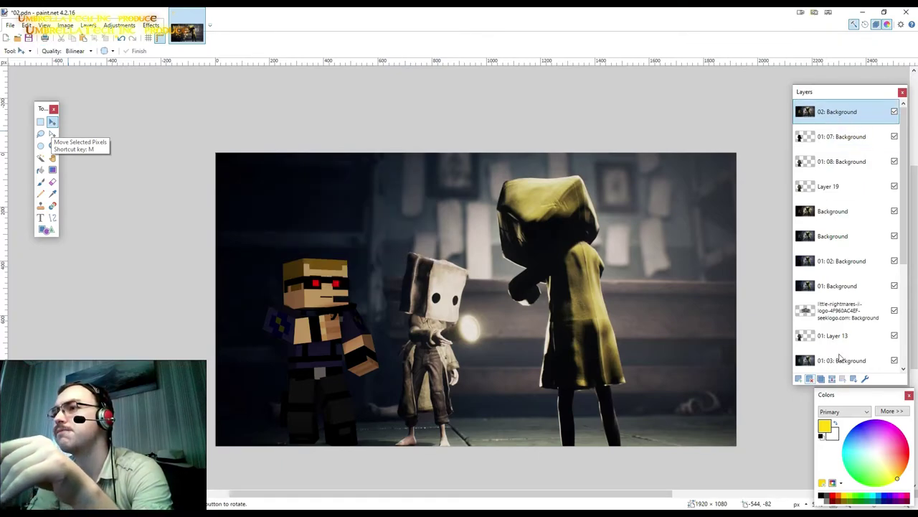
Move the remaining logo layer up, duplicate it, and put the copy at the top.
mouse_move(836, 315)
left_mouse_down()
mouse_move(858, 256)
mouse_move(854, 137)
left_mouse_up()
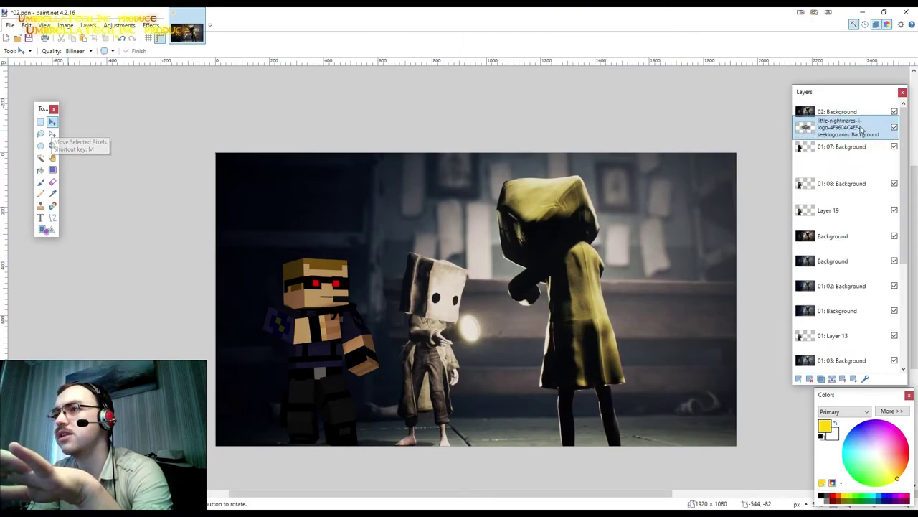
left_click(821, 378)
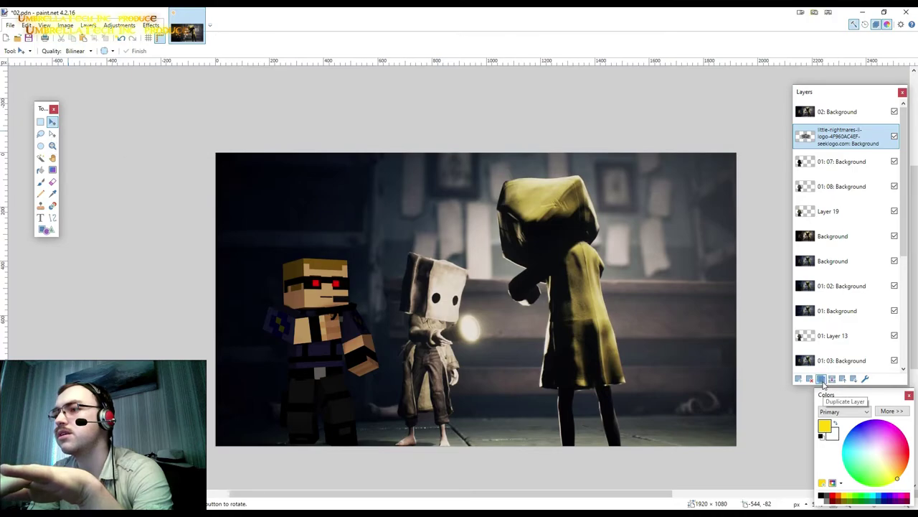
left_click_drag(850, 137, 850, 116)
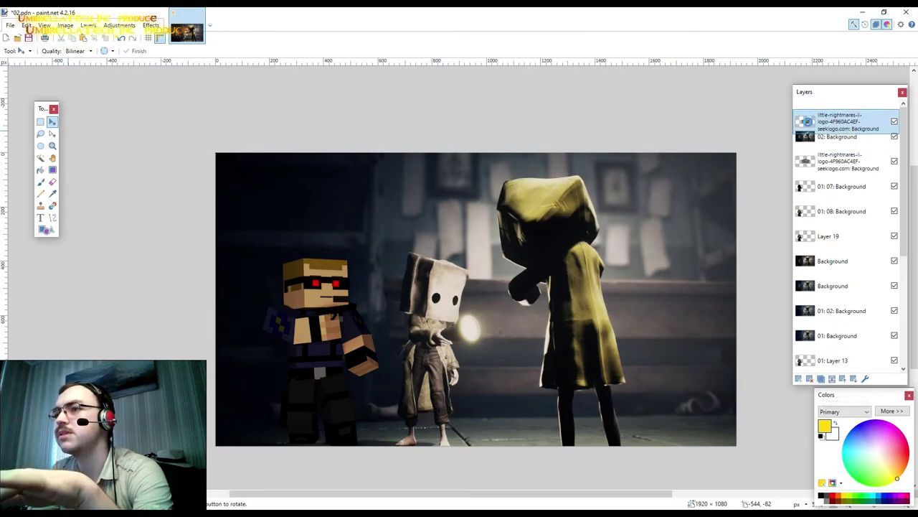
Rescale the NIGHTMARES logo copy and place it over the characters.
mouse_move(512, 274)
left_mouse_down()
mouse_move(397, 220)
mouse_move(409, 216)
left_mouse_up()
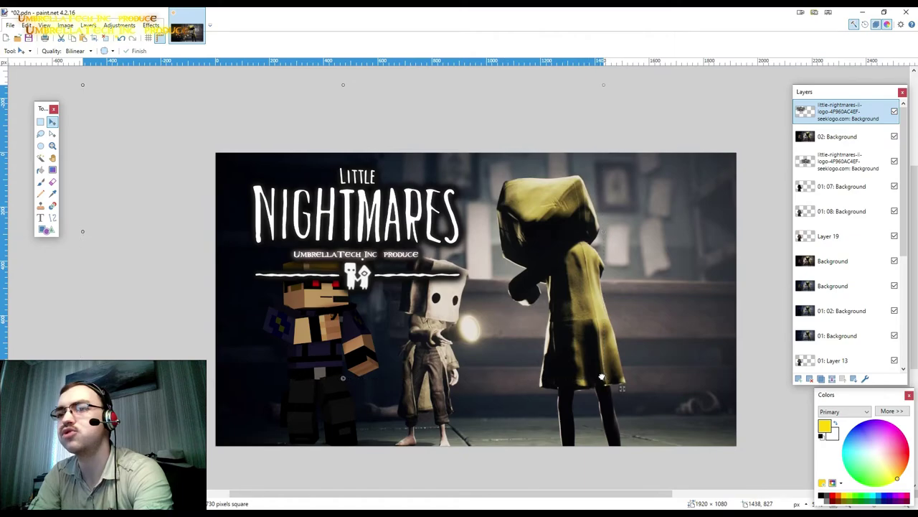
mouse_move(605, 379)
left_mouse_down()
mouse_move(560, 340)
mouse_move(556, 350)
mouse_move(466, 310)
mouse_move(327, 187)
mouse_move(322, 196)
left_mouse_up()
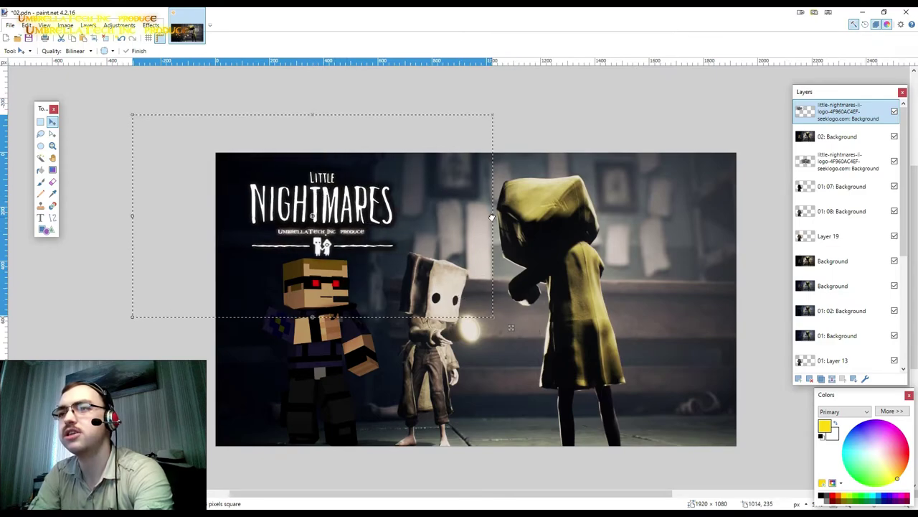
left_click_drag(494, 217, 561, 218)
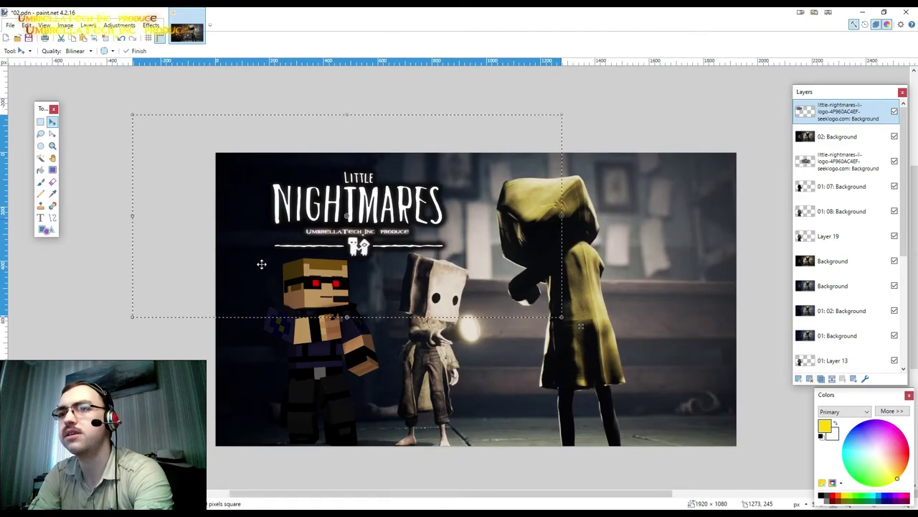
key("Return")
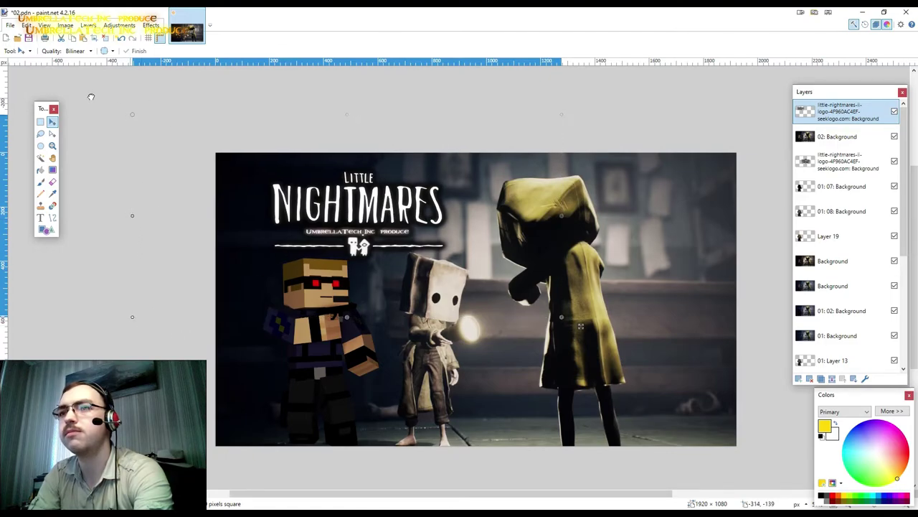
left_click_drag(91, 97, 50, 75)
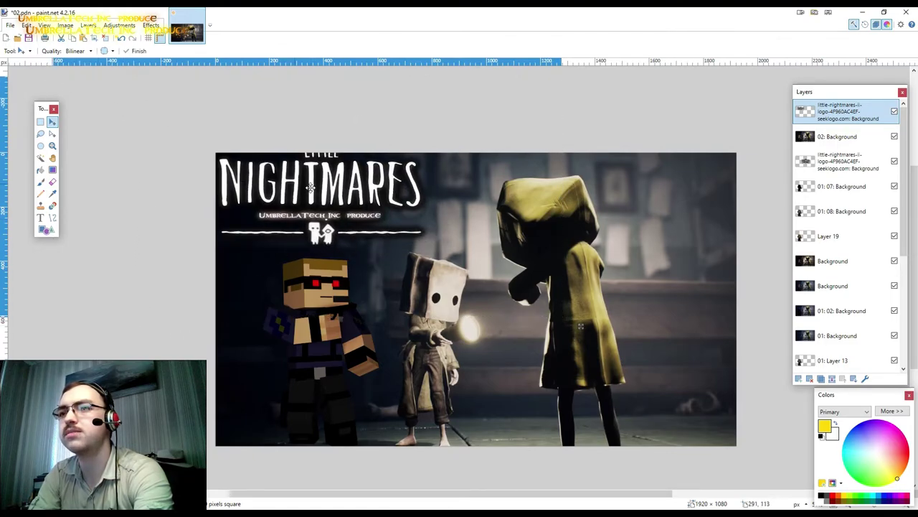
left_click_drag(310, 188, 345, 207)
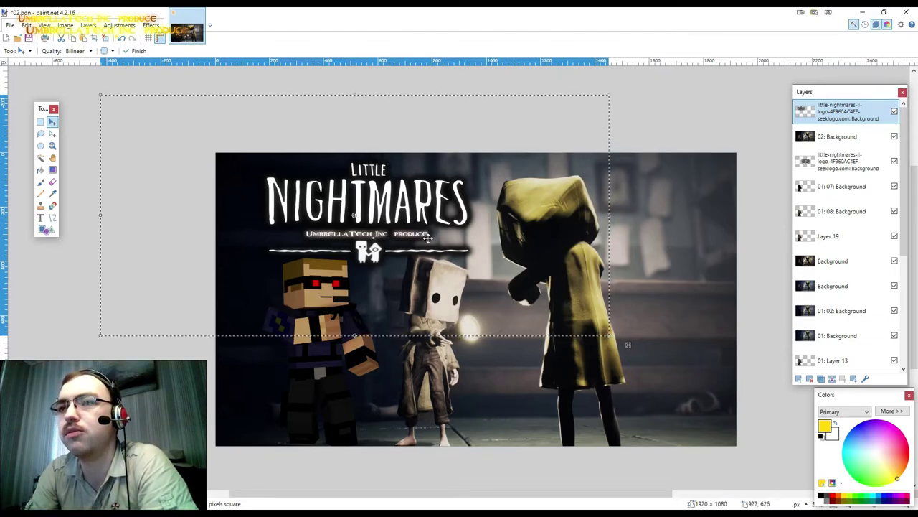
Deselect and save the project under its current name, 02.pdn.
left_click(40, 122)
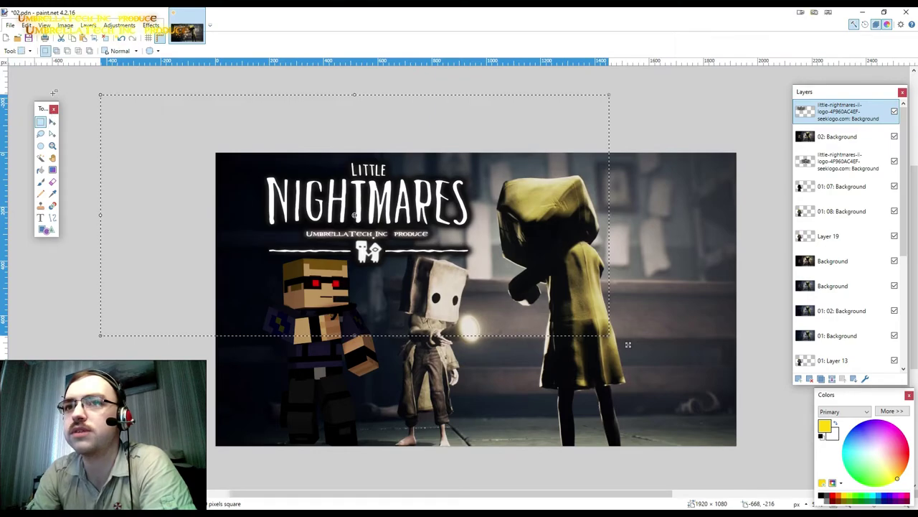
left_click(53, 92)
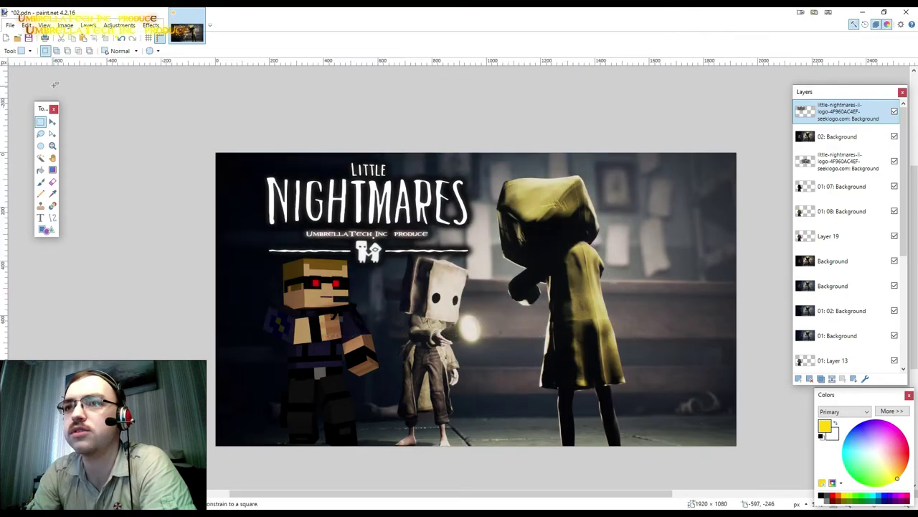
left_click(81, 26)
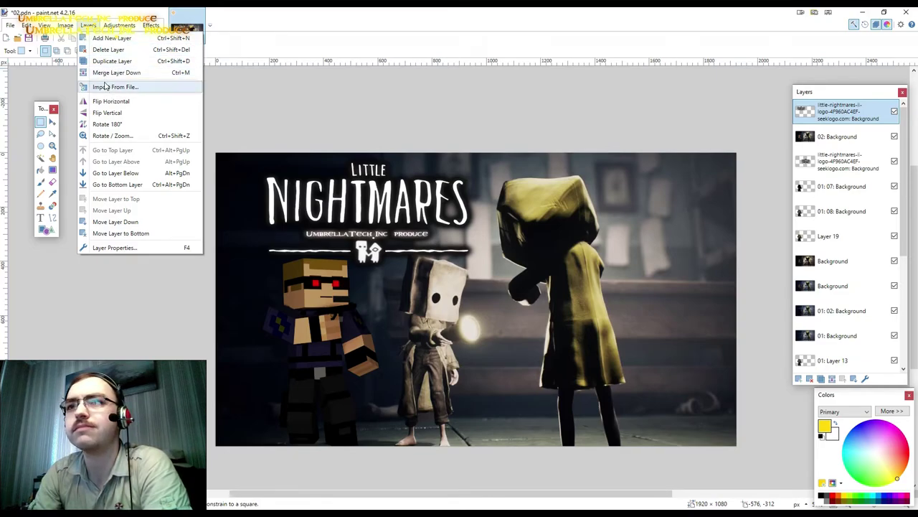
mouse_move(65, 25)
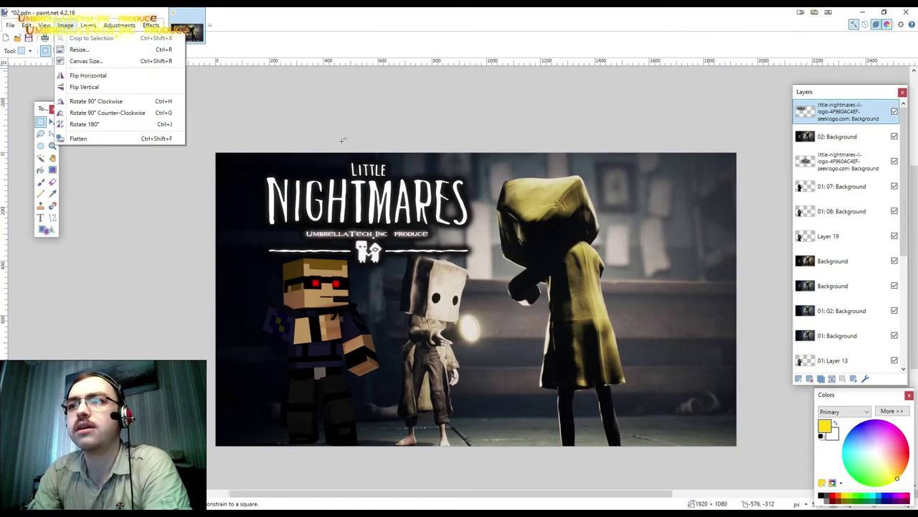
left_click(337, 108)
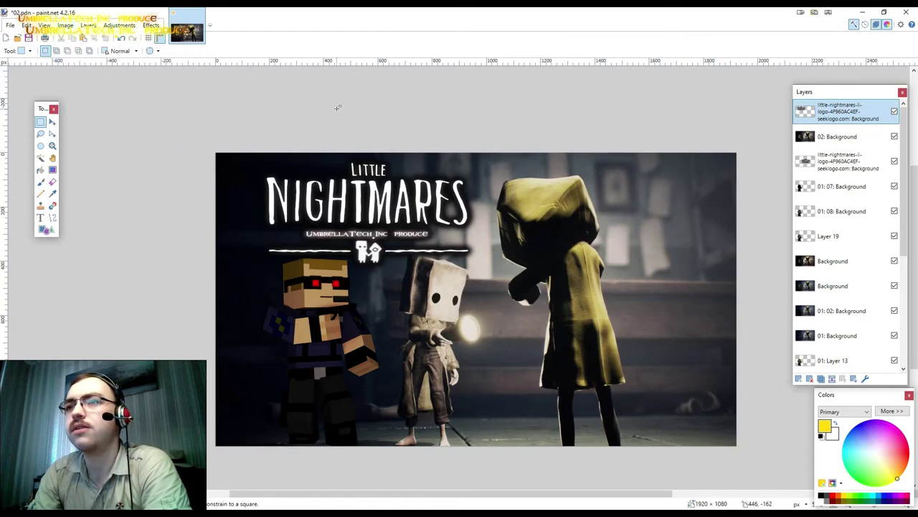
left_click(27, 38)
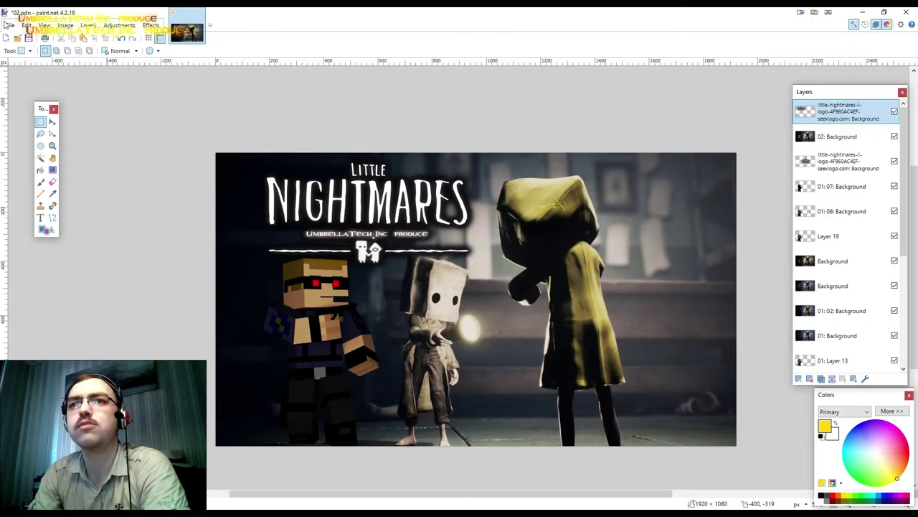
left_click(9, 25)
mouse_move(42, 63)
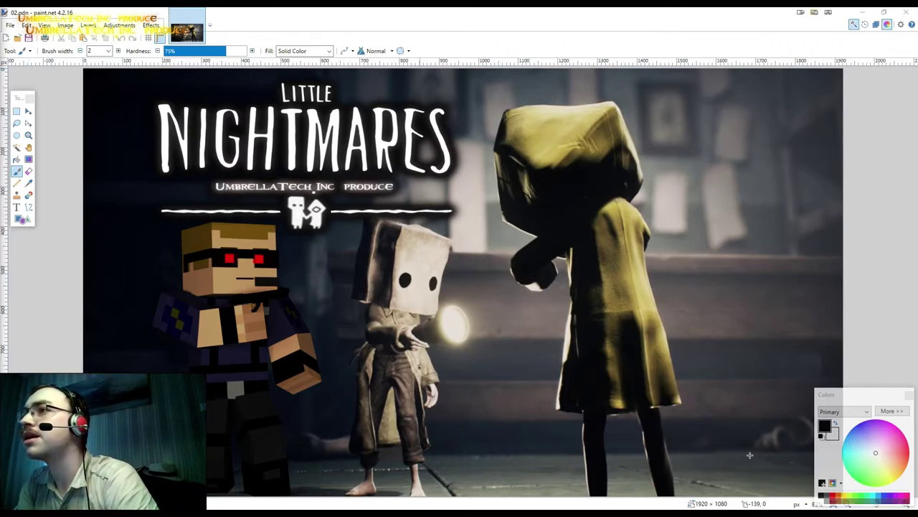
Toggle the Tools and Layers panels and zoom out so the whole image fits.
left_click(854, 25)
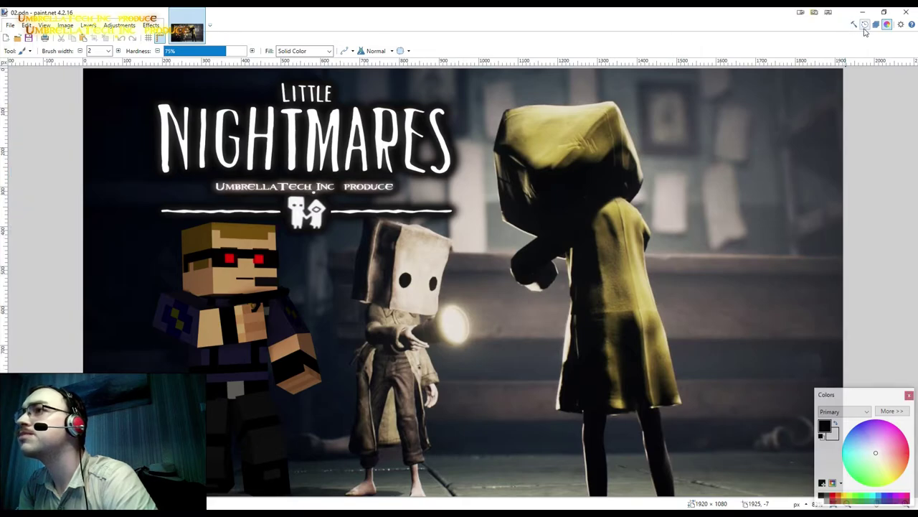
left_click(876, 25)
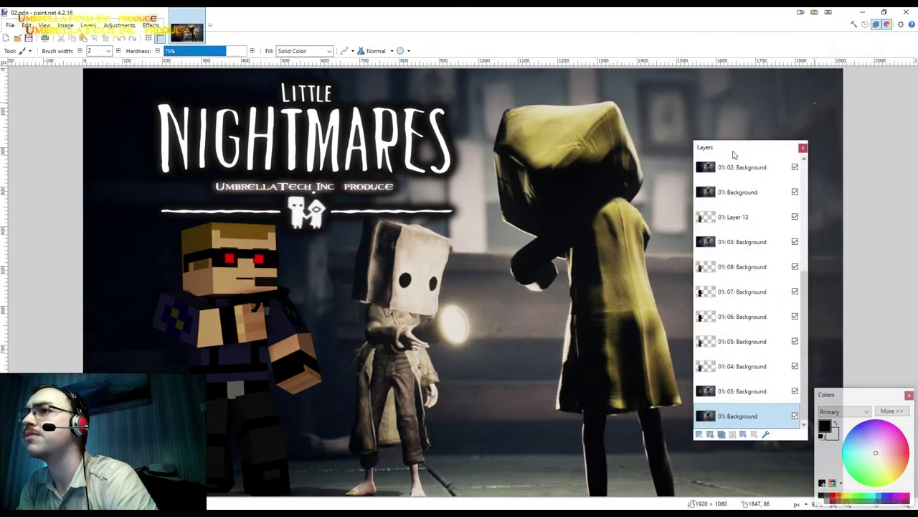
left_click_drag(733, 155, 827, 83)
scroll(825, 169, "up", 3)
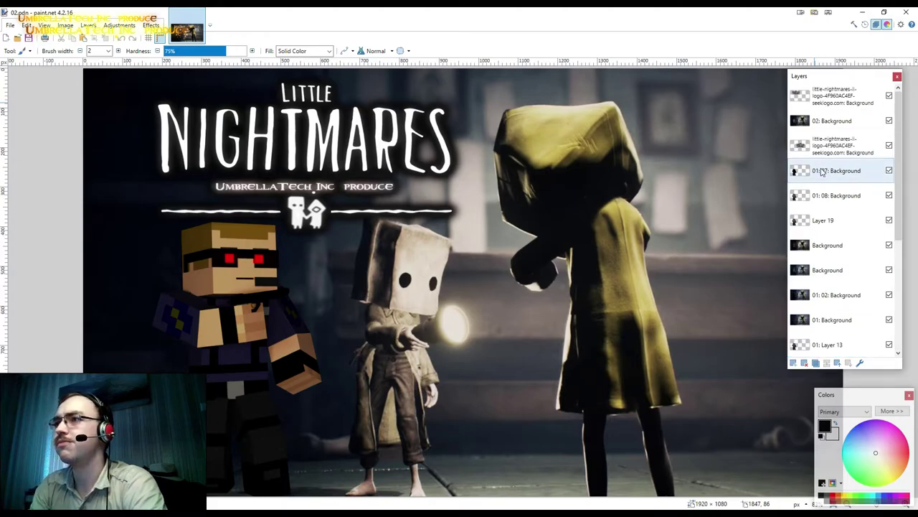
left_click(854, 25)
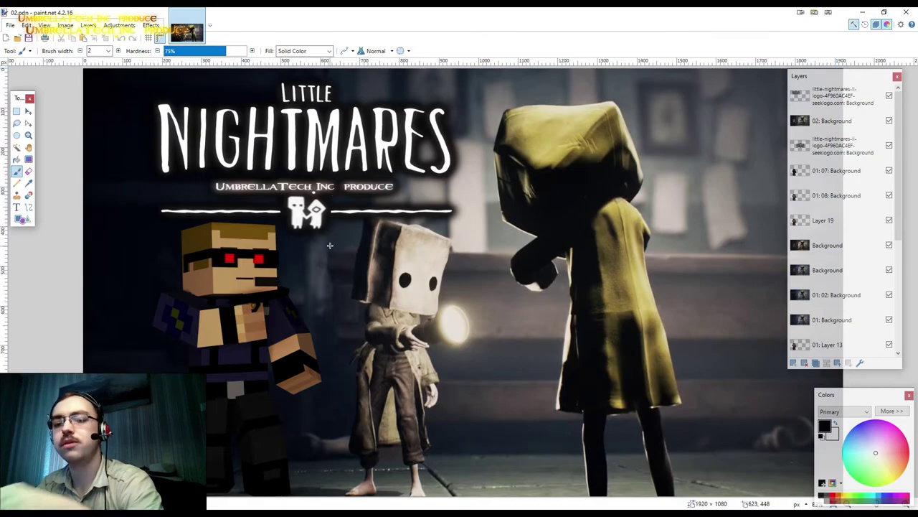
scroll(332, 245, "down", 1, "ctrl")
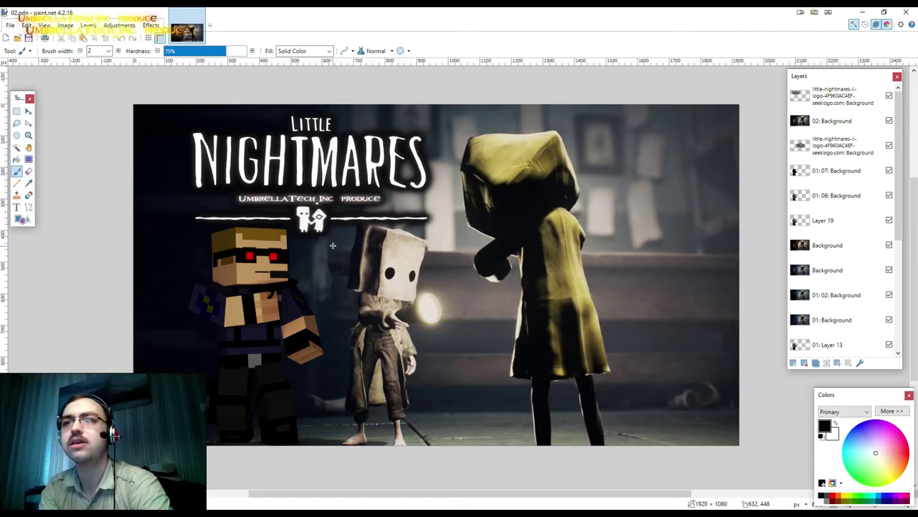
Save a flattened copy as the JPEG 03.jpg at quality 100.
left_click(8, 29)
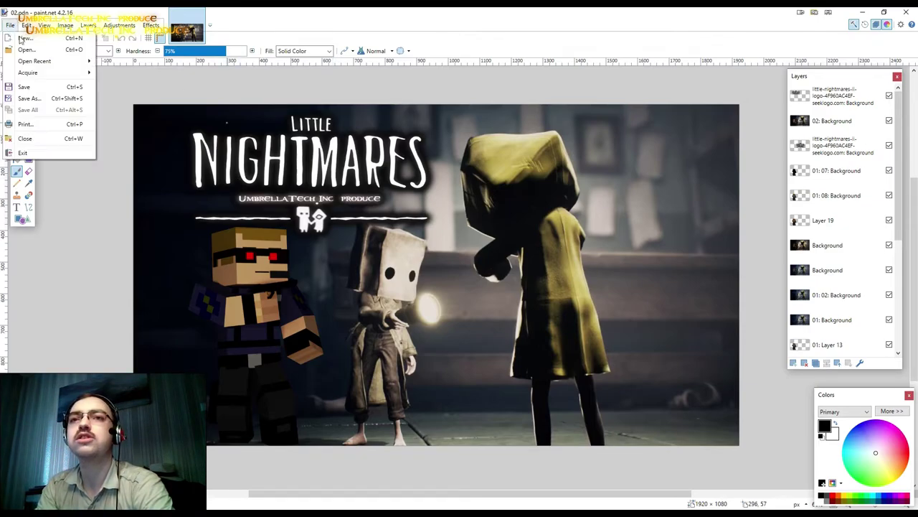
left_click(45, 106)
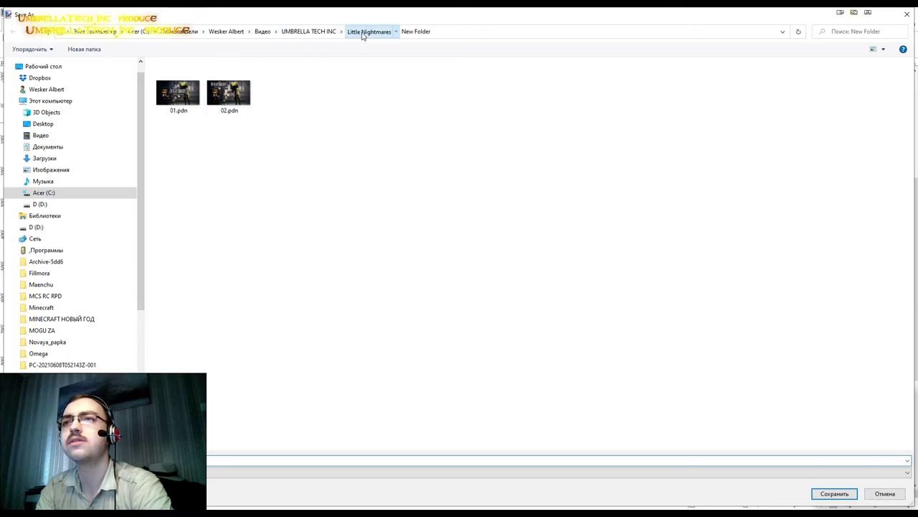
left_click(170, 471)
left_click(103, 396)
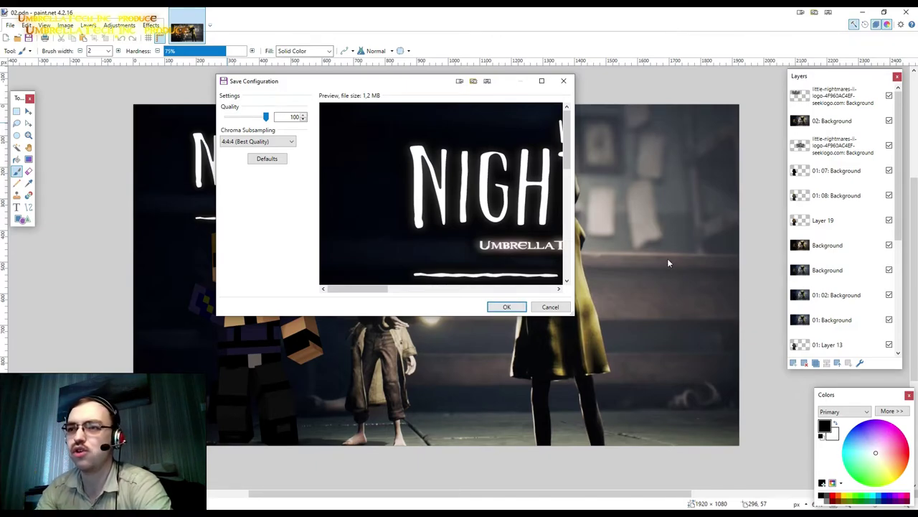
left_click(513, 308)
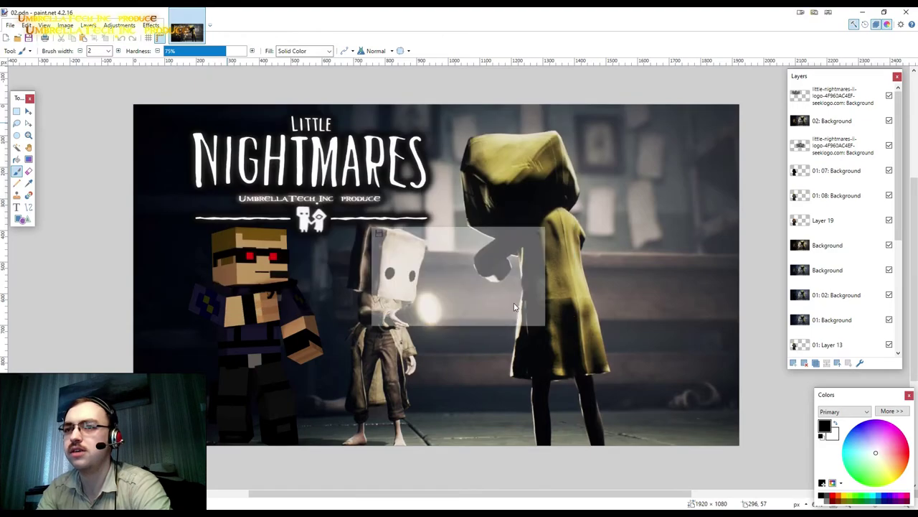
left_click(468, 281)
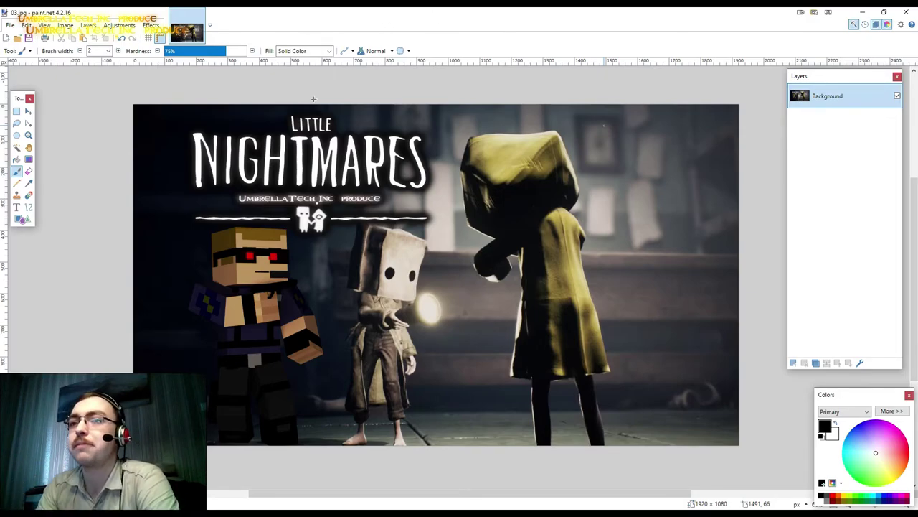
Open the Resize Image settings and close them without changes, then browse the Layers menu.
left_click(65, 25)
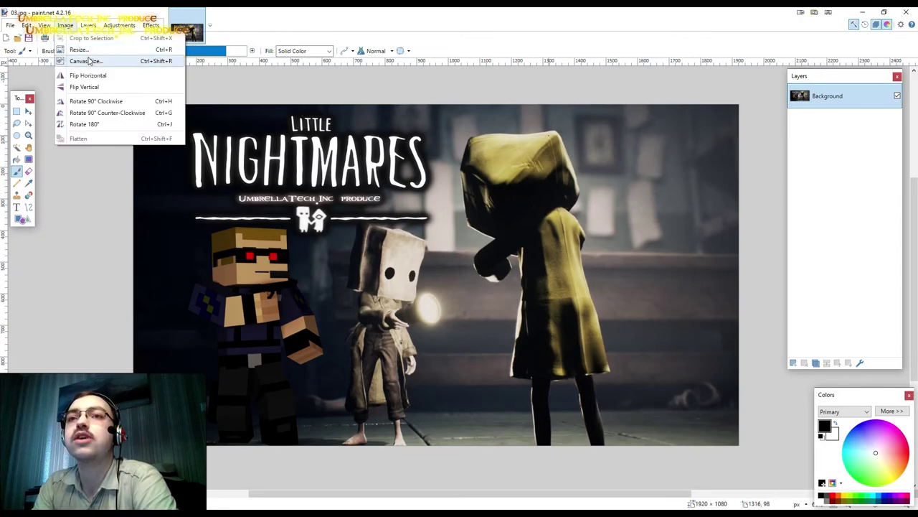
left_click(79, 50)
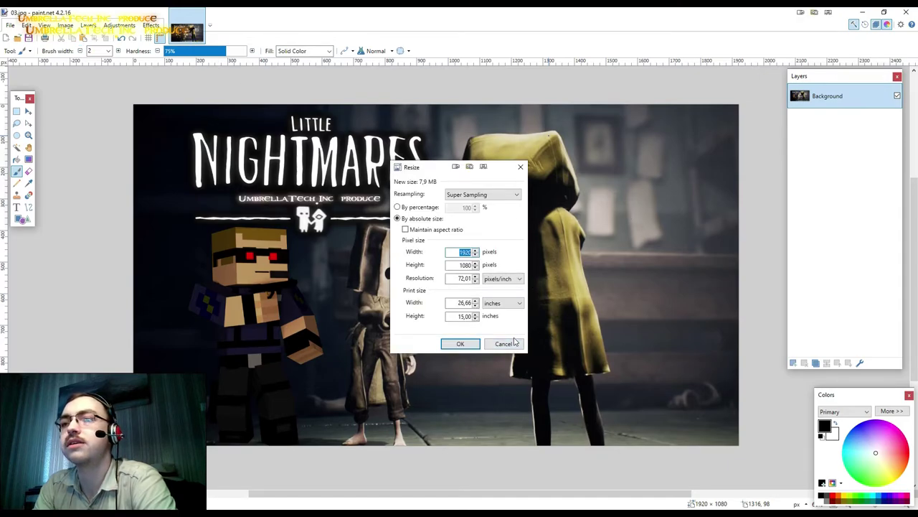
left_click(515, 342)
left_click(88, 25)
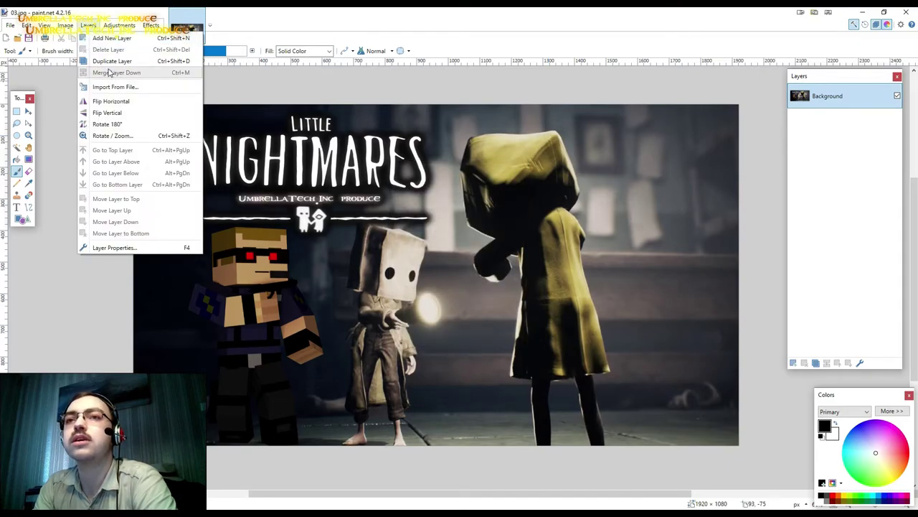
left_click(65, 25)
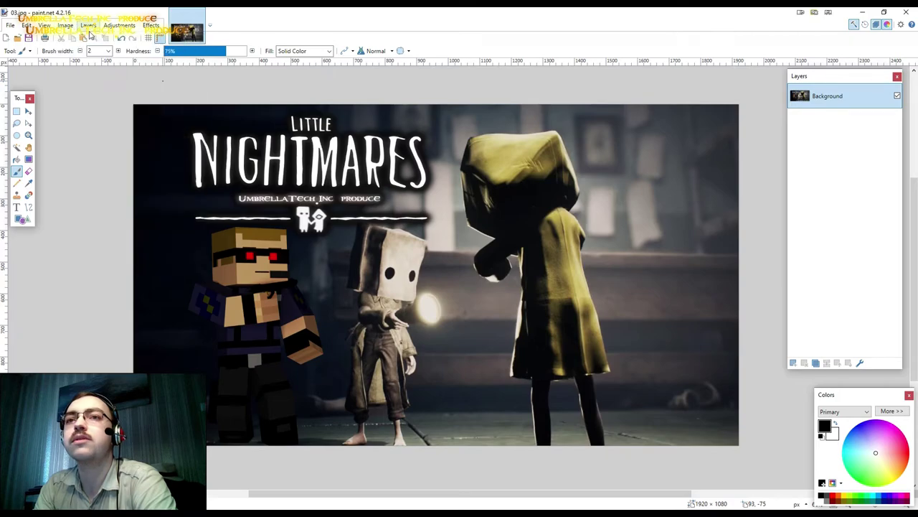
Enlarge the canvas to 105% by percentage, adding a white border around the image.
left_click(82, 27)
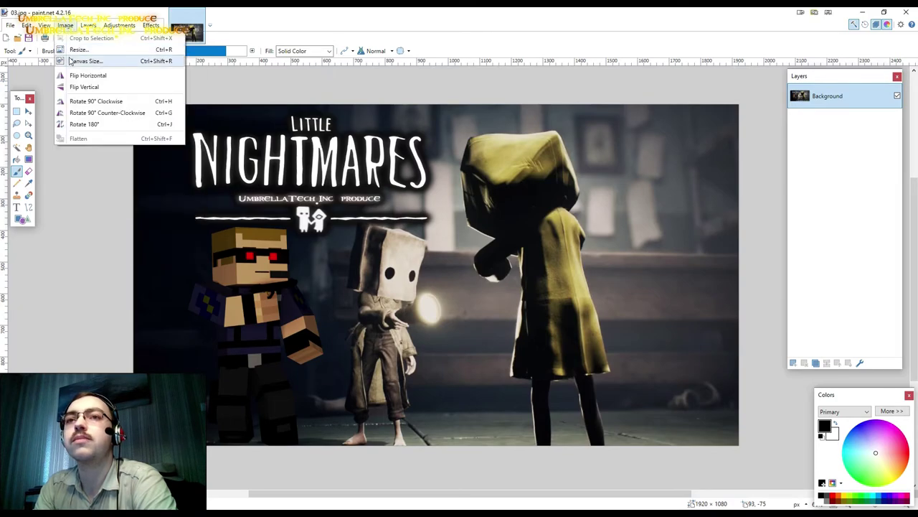
left_click(84, 61)
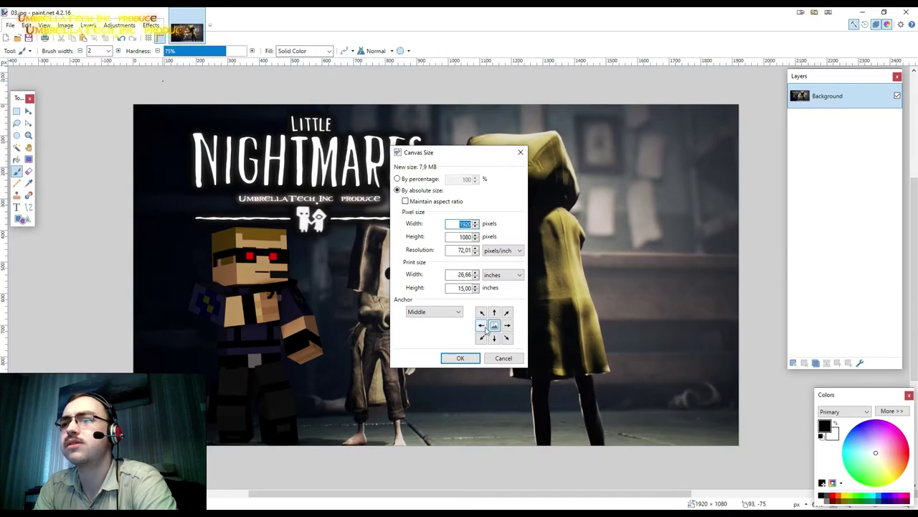
left_click(425, 181)
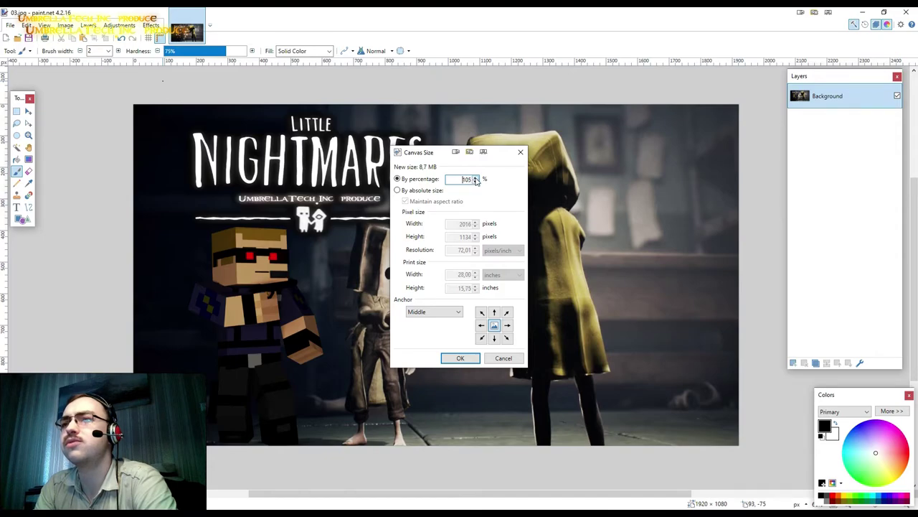
left_click(460, 358)
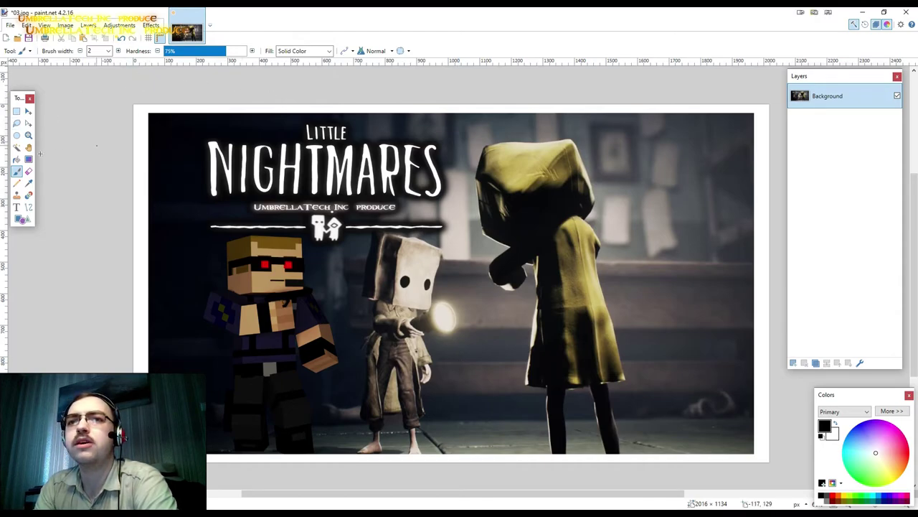
Fill the white margin around the picture with black using the Paint Bucket.
left_click(16, 159)
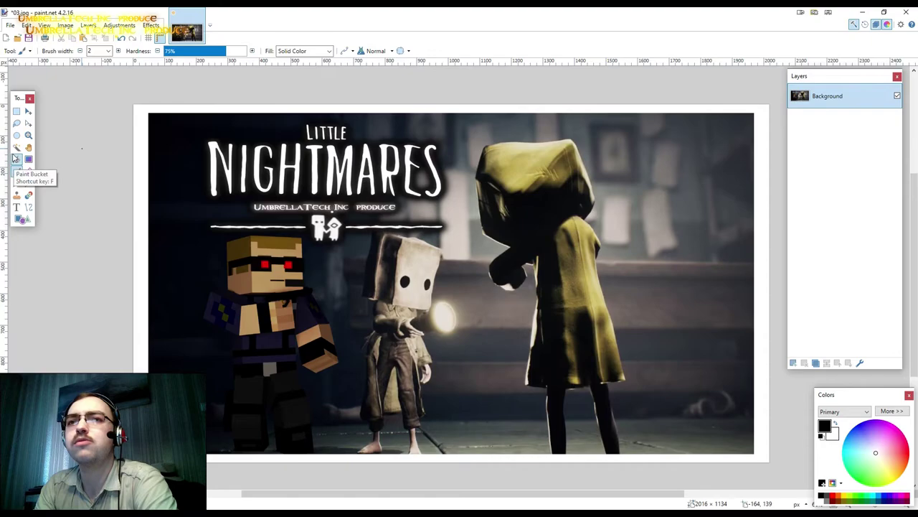
left_click(138, 127)
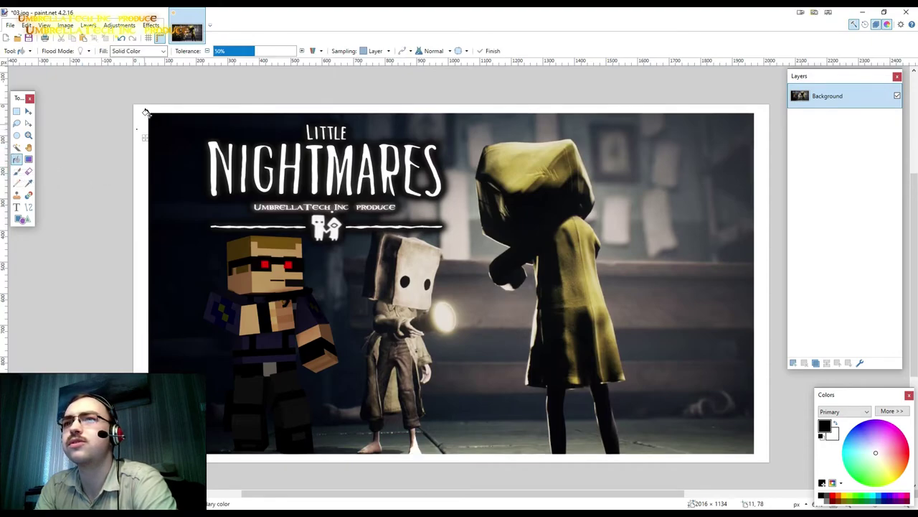
left_click(137, 121)
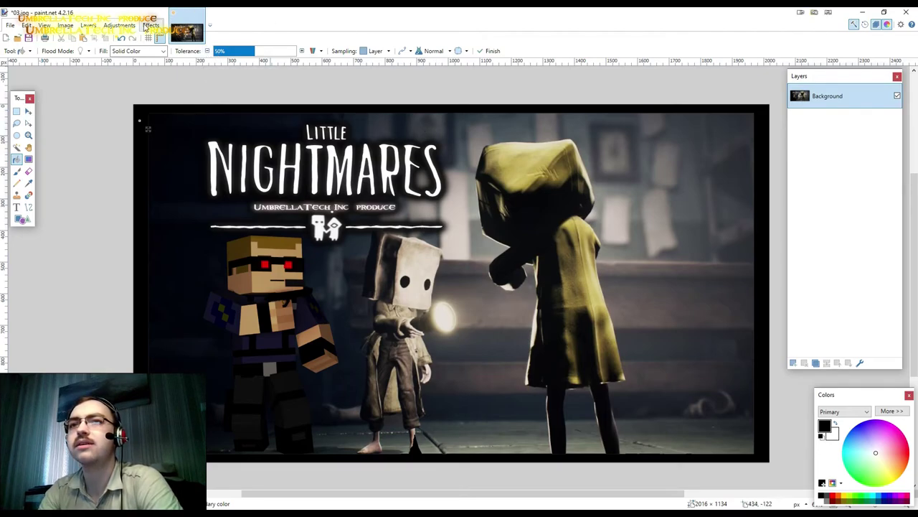
Apply a Vignette with an enlarged radius, then undo it.
left_click(146, 27)
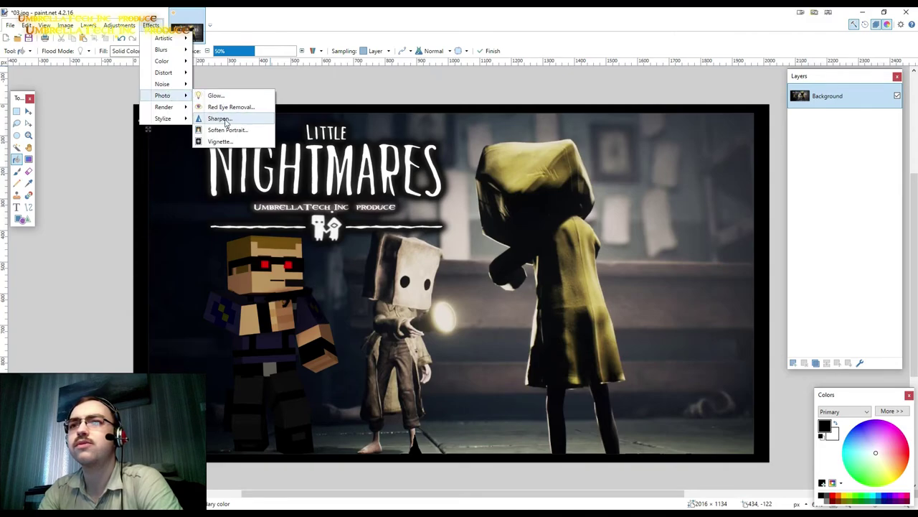
left_click(299, 144)
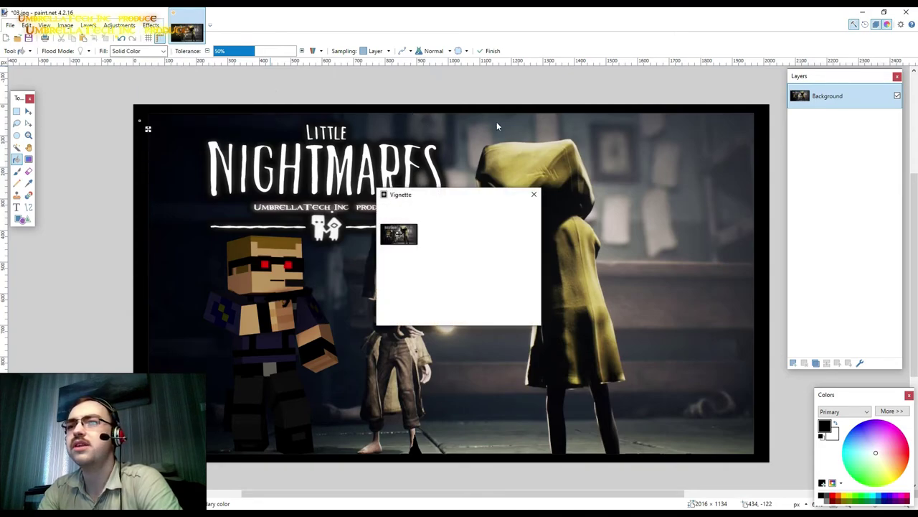
mouse_move(445, 191)
left_mouse_down()
mouse_move(464, 168)
mouse_move(491, 158)
left_mouse_up()
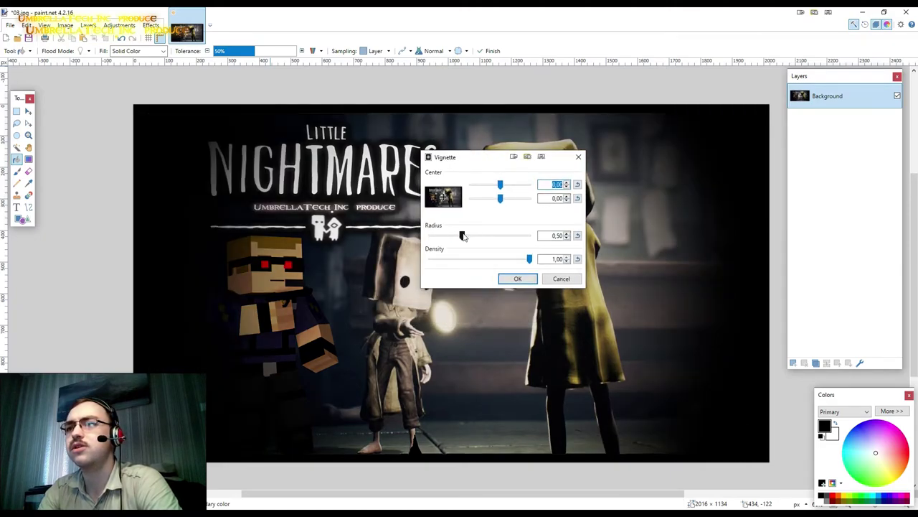
mouse_move(463, 236)
left_mouse_down()
mouse_move(485, 237)
mouse_move(468, 236)
left_mouse_up()
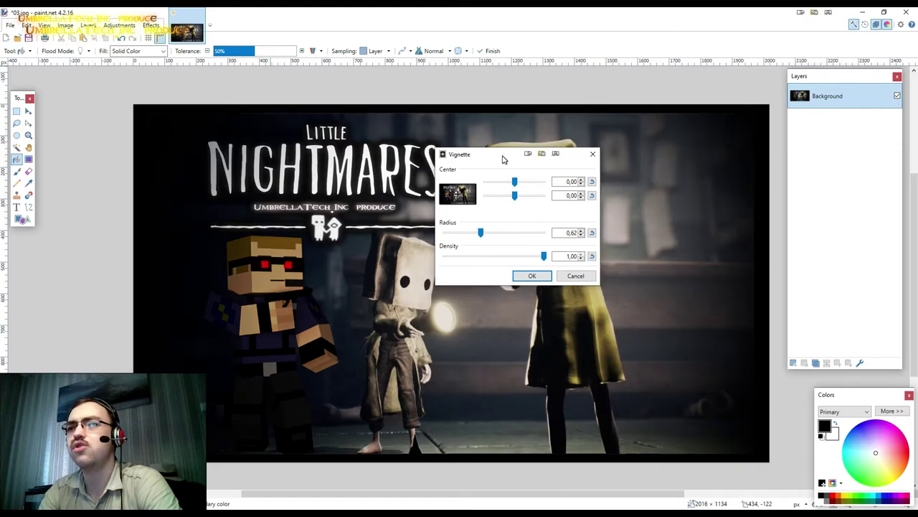
mouse_move(472, 162)
left_mouse_down()
mouse_move(682, 129)
mouse_move(594, 125)
mouse_move(720, 154)
mouse_move(816, 239)
mouse_move(683, 188)
mouse_move(696, 199)
left_mouse_up()
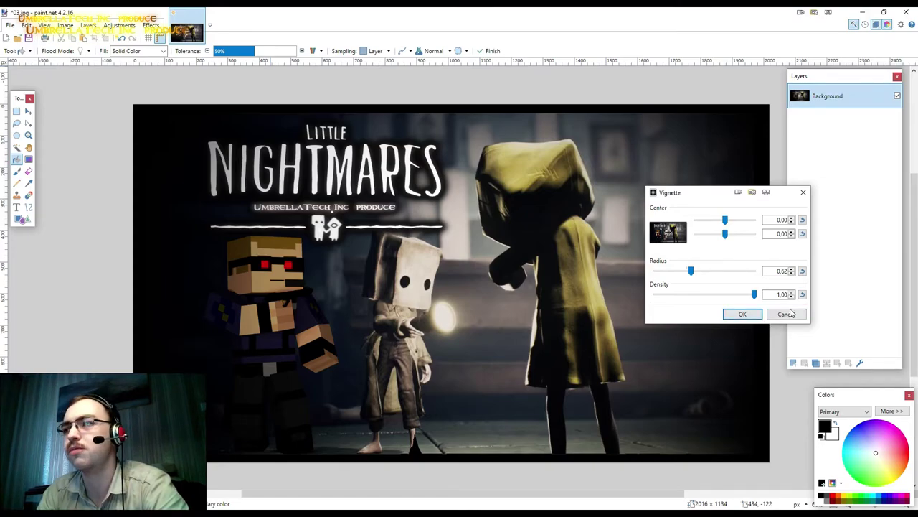
left_click(743, 314)
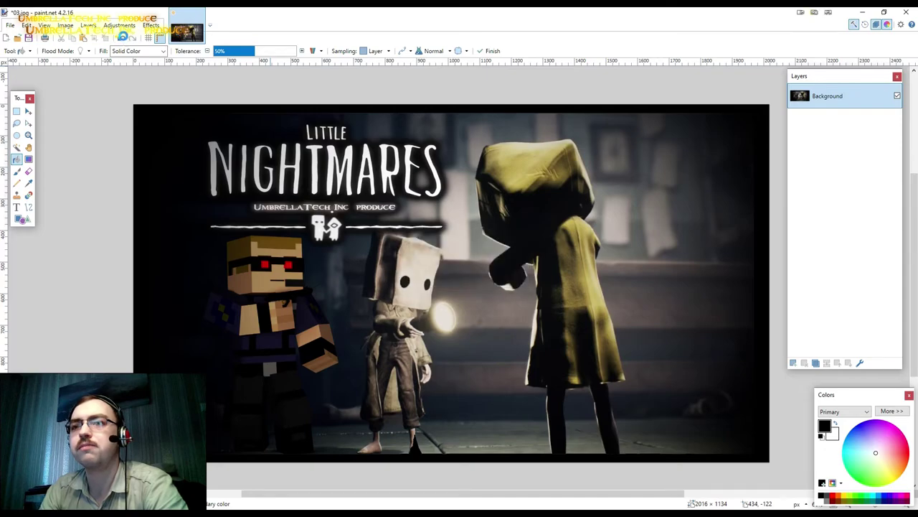
left_click(122, 39)
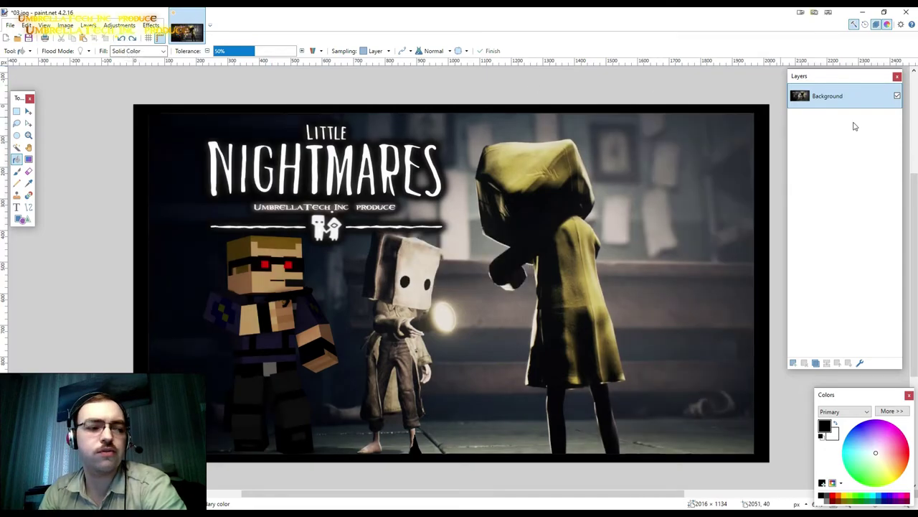
Add an empty Layer 2, reapply the vignette, then duplicate the Background layer.
left_click(794, 364)
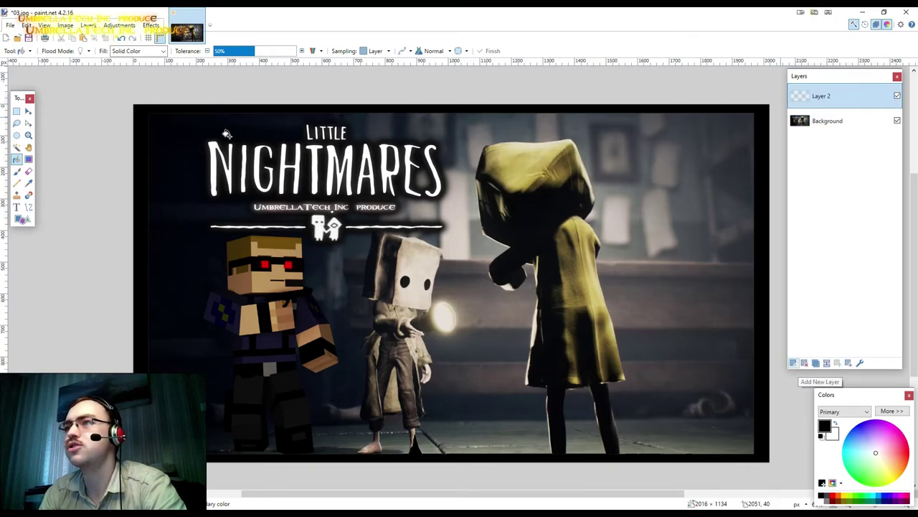
left_click(151, 25)
left_click(177, 38)
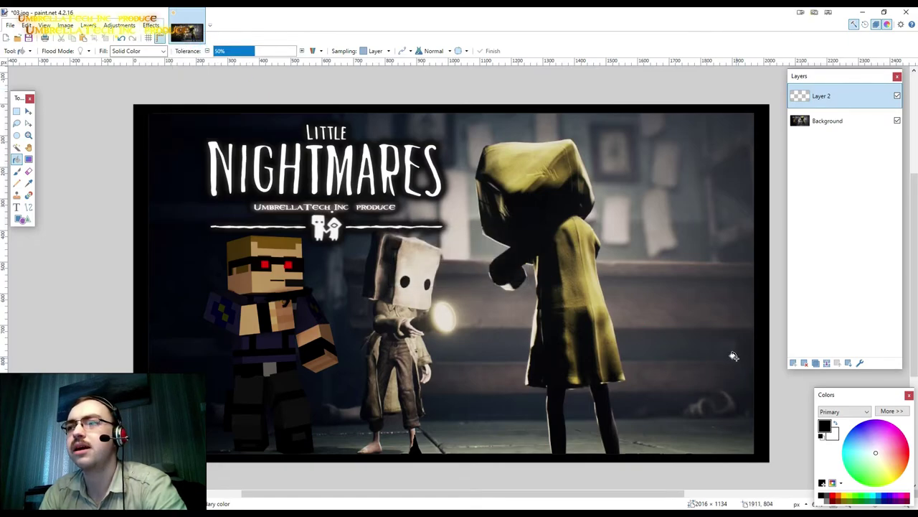
left_click(836, 120)
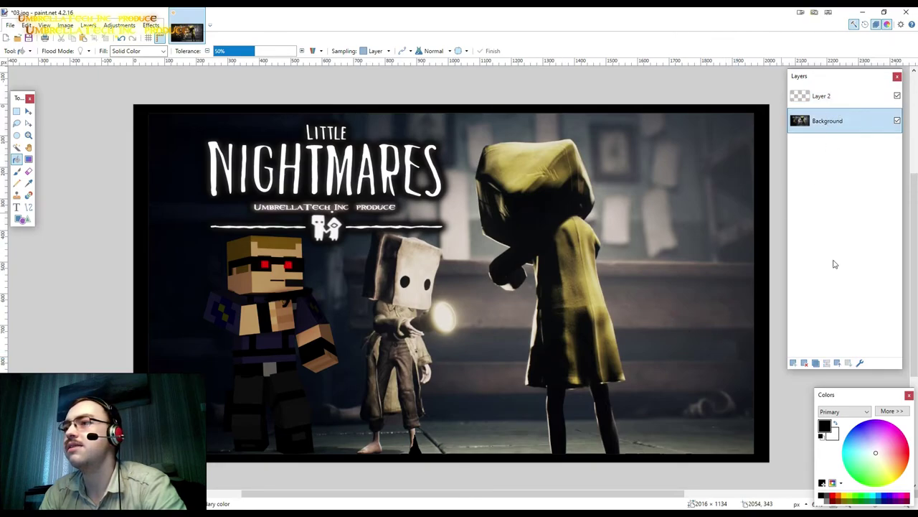
left_click(817, 363)
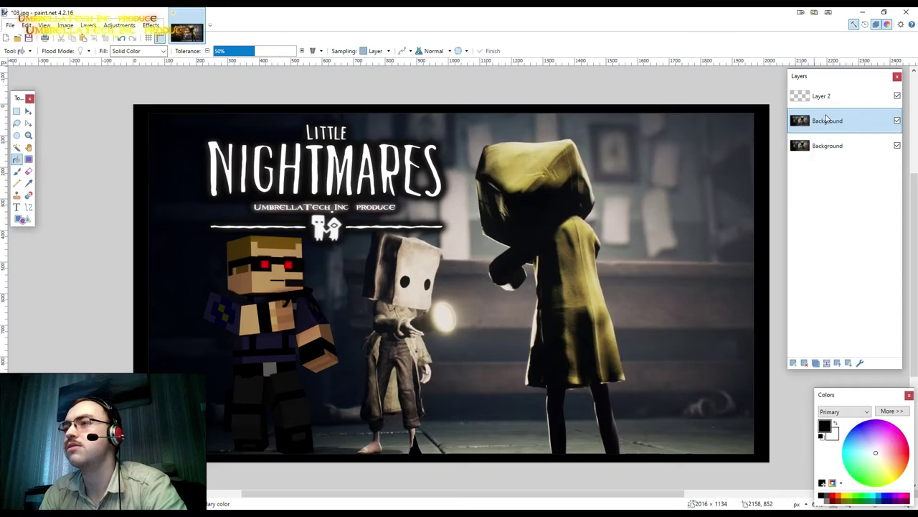
Delete the empty Layer 4 and Layer 2, then reapply the last vignette.
left_click(794, 363)
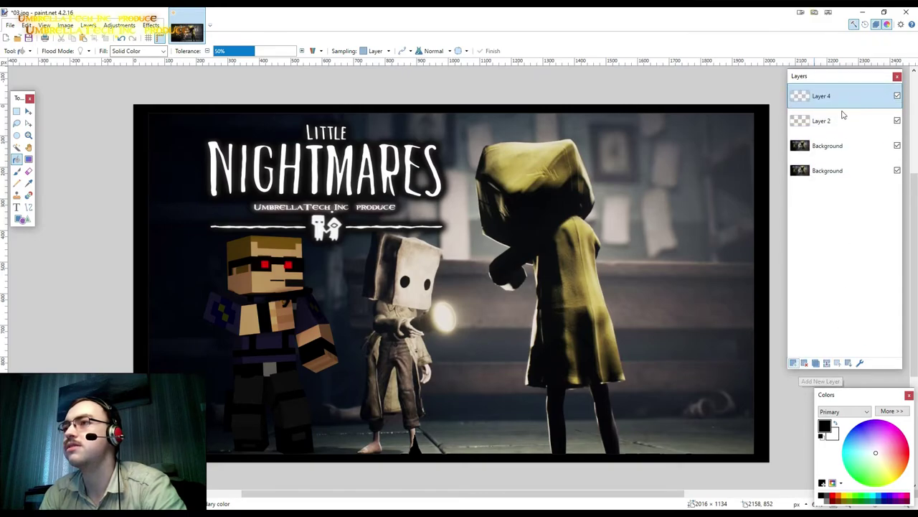
left_click(806, 363)
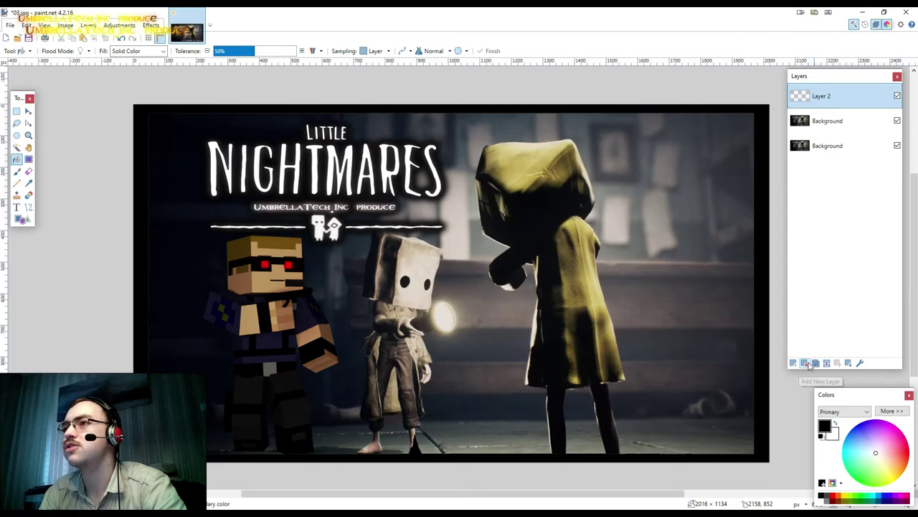
left_click(806, 363)
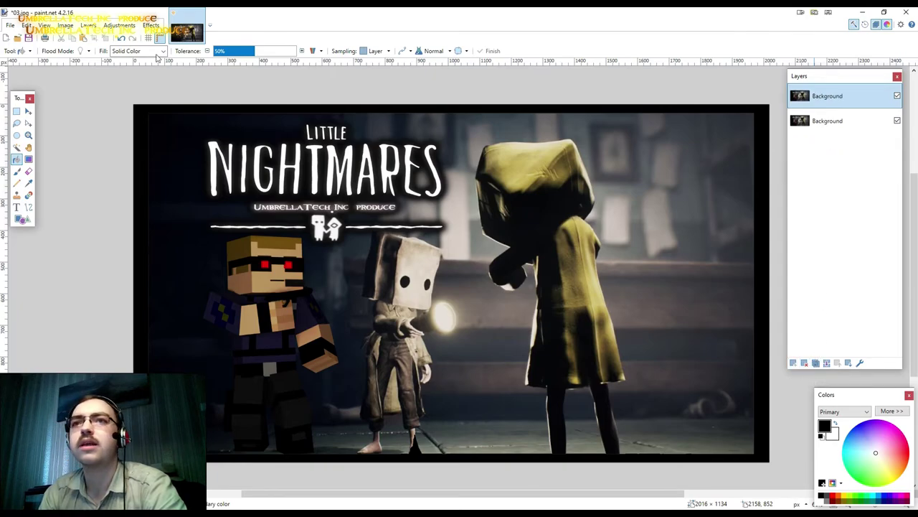
left_click(151, 26)
left_click(160, 37)
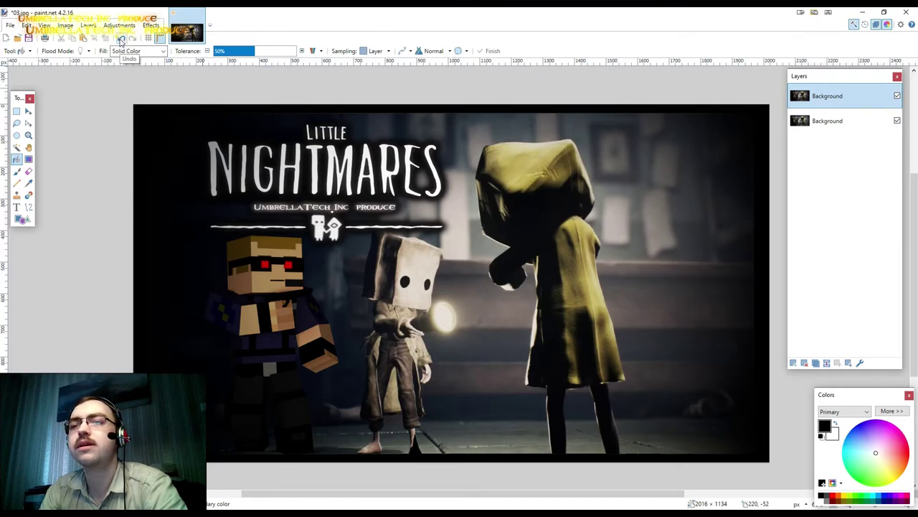
left_click(150, 25)
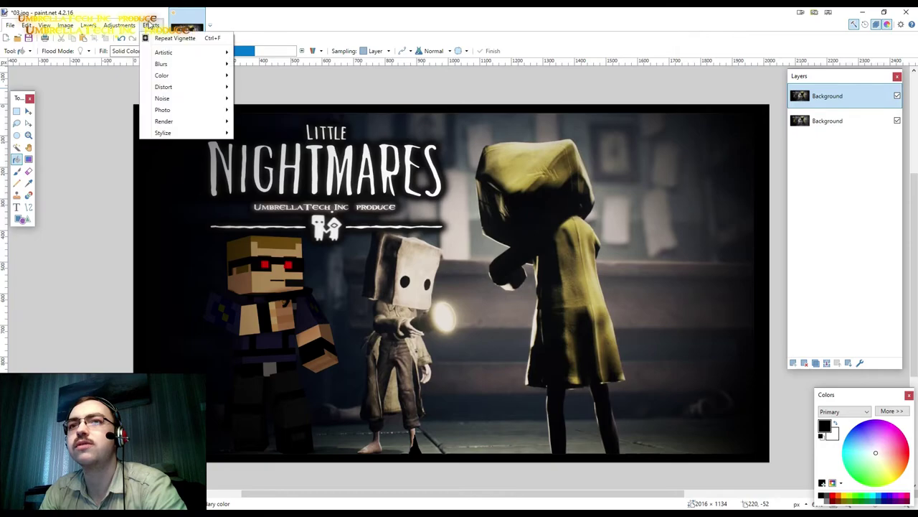
mouse_move(162, 110)
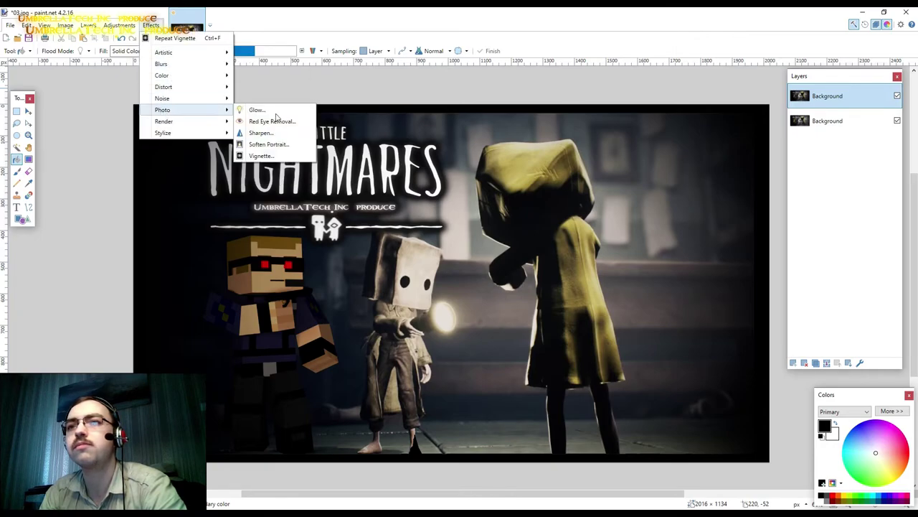
Apply a Vignette centred at 0,00 / 1,00 with radius 0,90 and density 1,00.
left_click(265, 172)
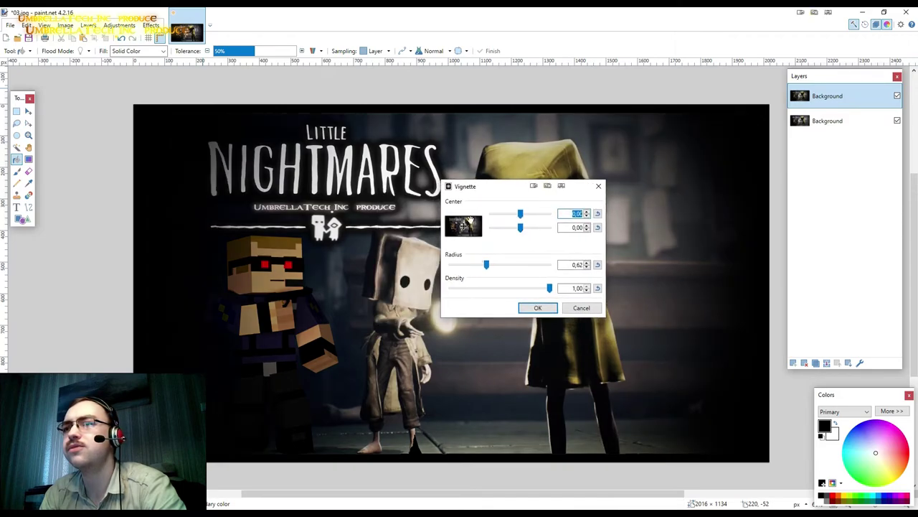
left_click_drag(520, 228, 535, 227)
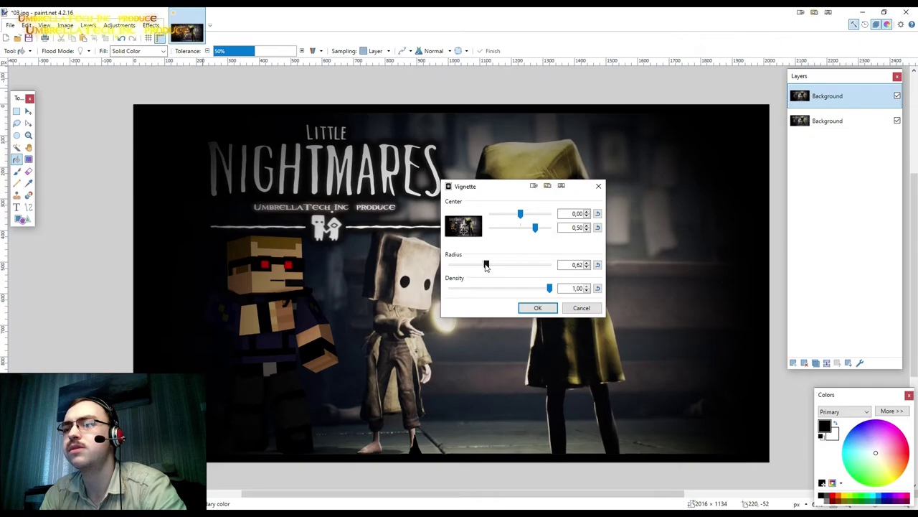
left_click_drag(488, 265, 492, 264)
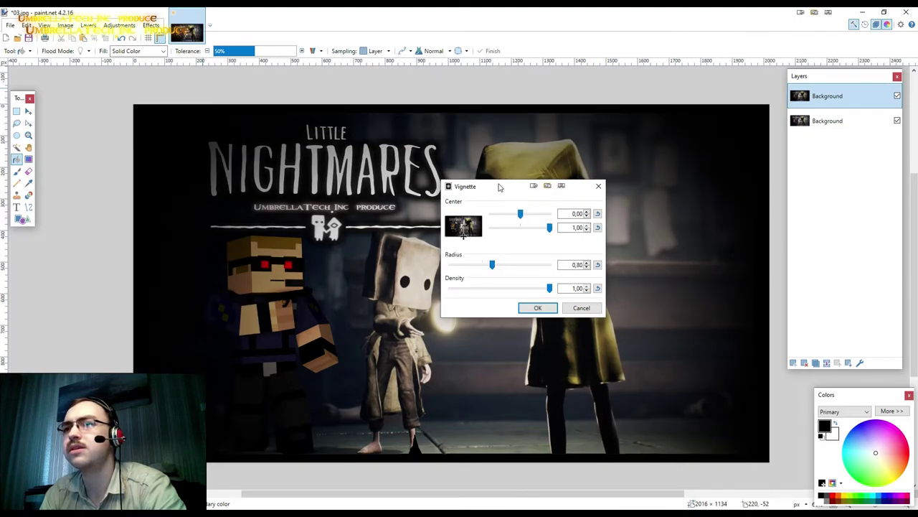
left_click_drag(500, 187, 569, 199)
left_click_drag(576, 267, 578, 268)
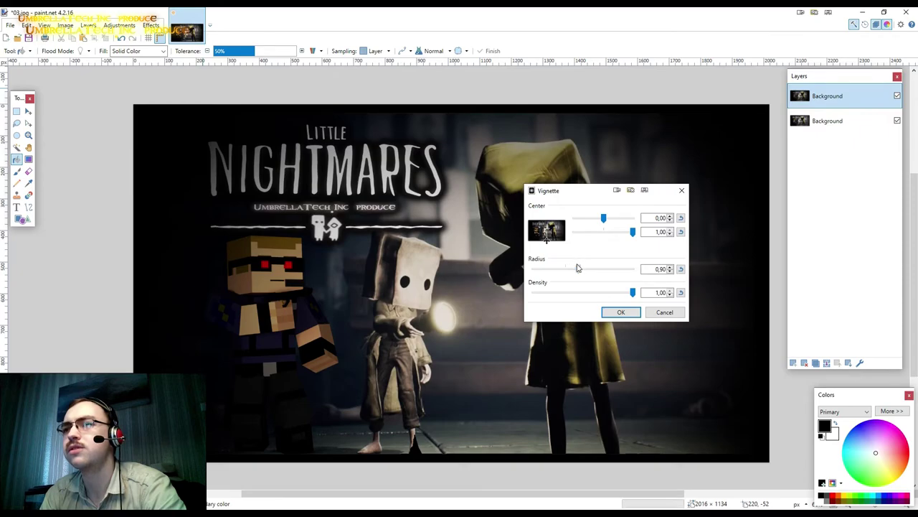
left_click_drag(630, 294, 688, 301)
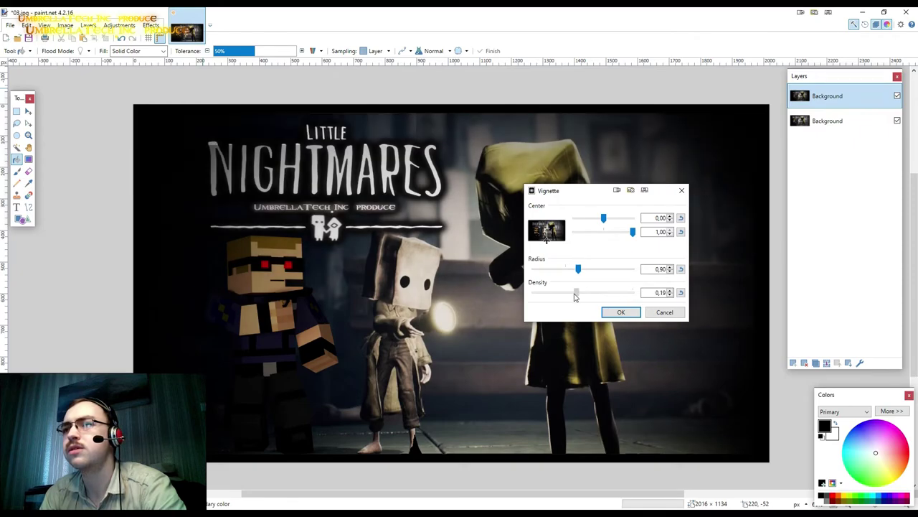
mouse_move(571, 199)
left_mouse_down()
mouse_move(743, 178)
mouse_move(651, 196)
left_mouse_up()
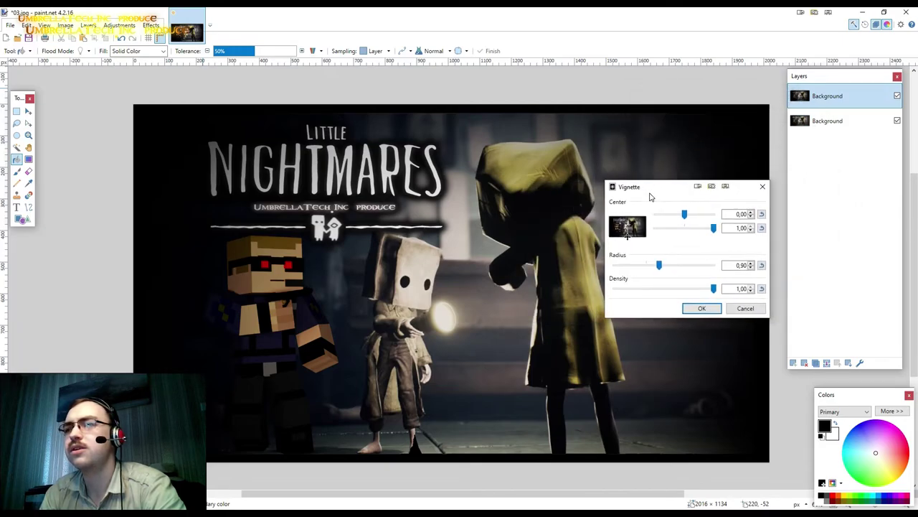
left_click(700, 307)
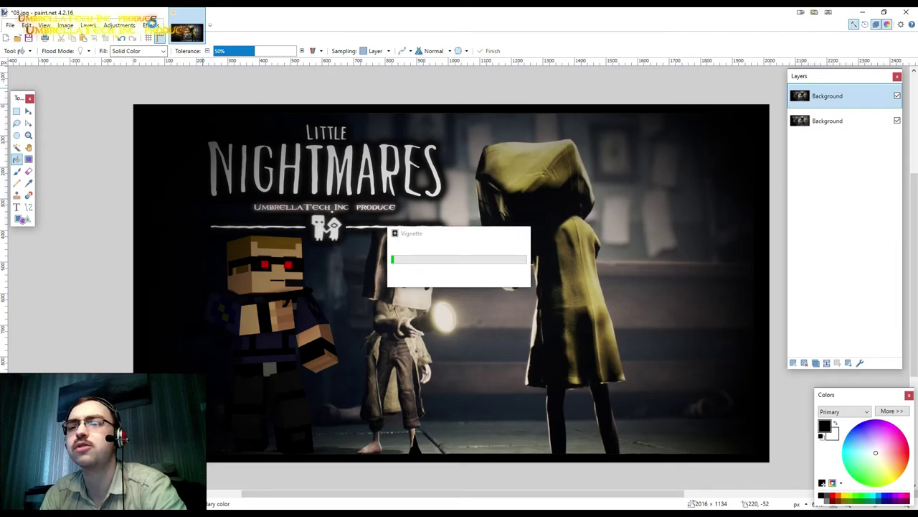
left_click(151, 26)
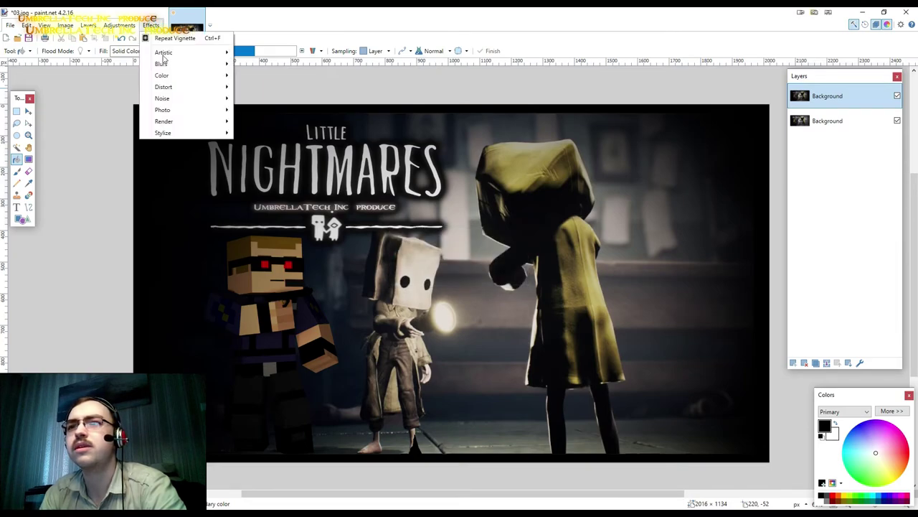
mouse_move(162, 109)
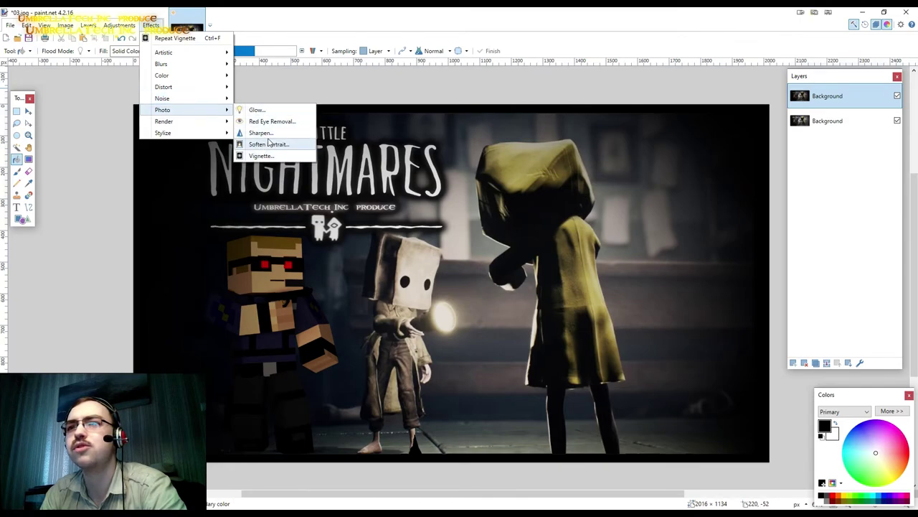
Apply Soften Portrait with softness 0, lighting 20 and warmth 20 to the top layer.
left_click(265, 144)
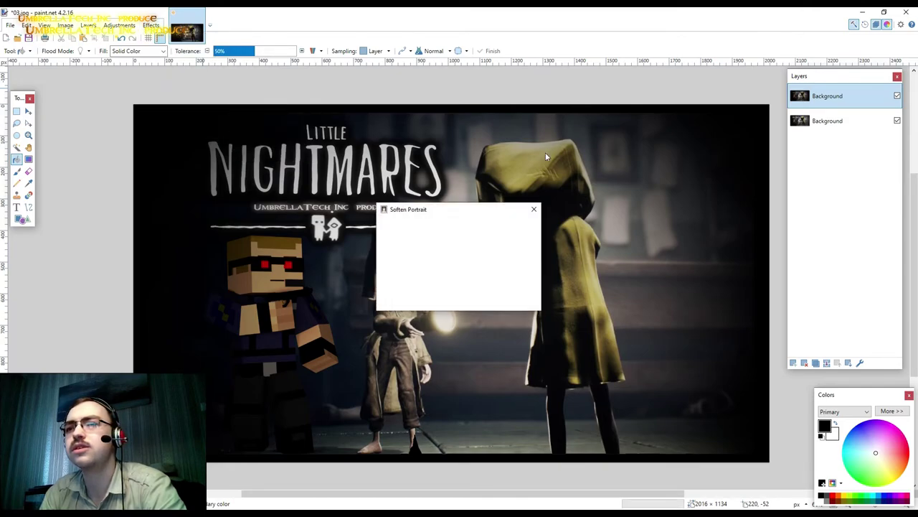
left_click_drag(442, 284, 486, 282)
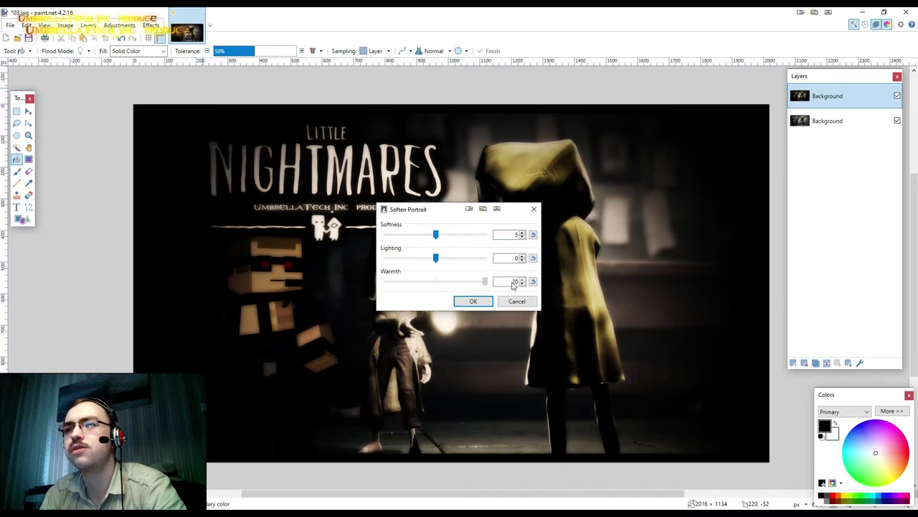
left_click_drag(436, 235, 386, 235)
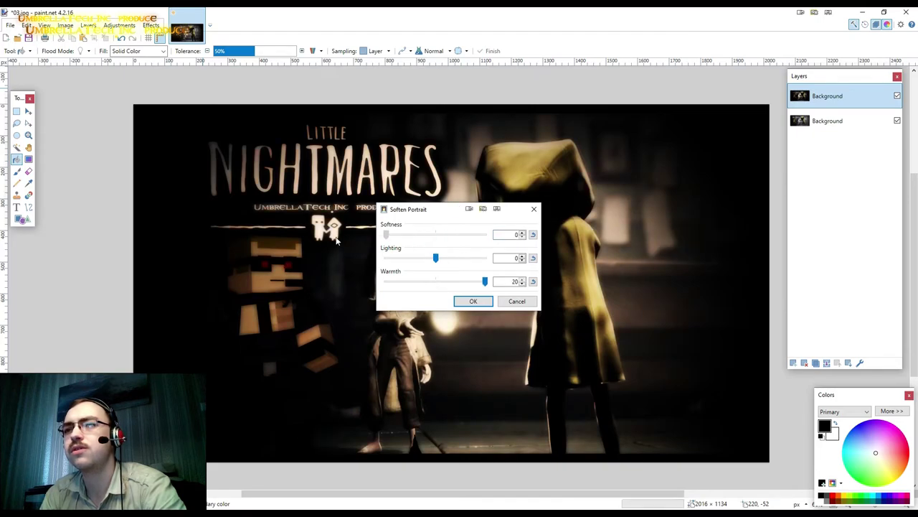
left_click_drag(447, 257, 486, 258)
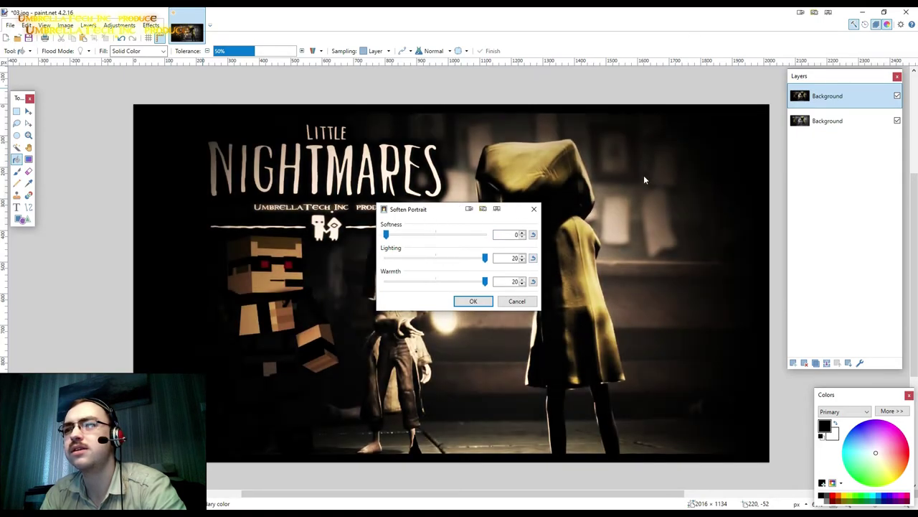
mouse_move(462, 205)
left_mouse_down()
mouse_move(636, 175)
mouse_move(716, 134)
left_mouse_up()
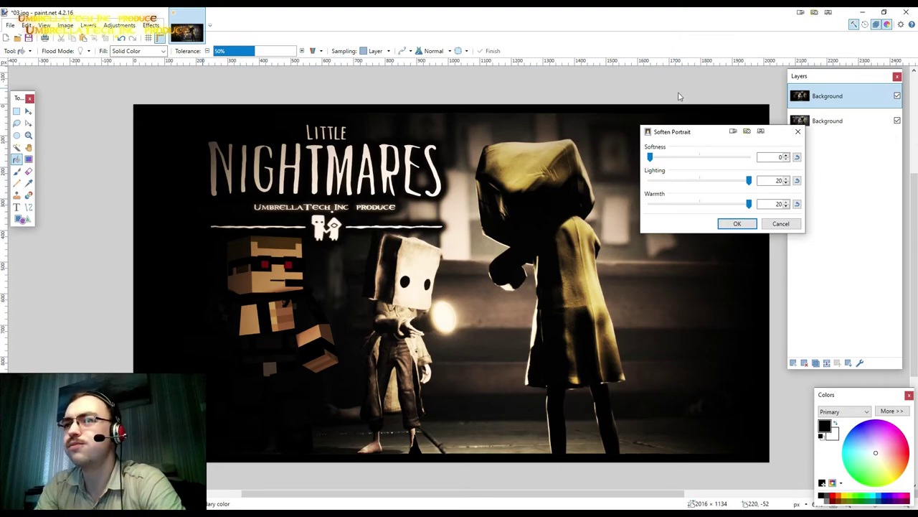
left_click(724, 226)
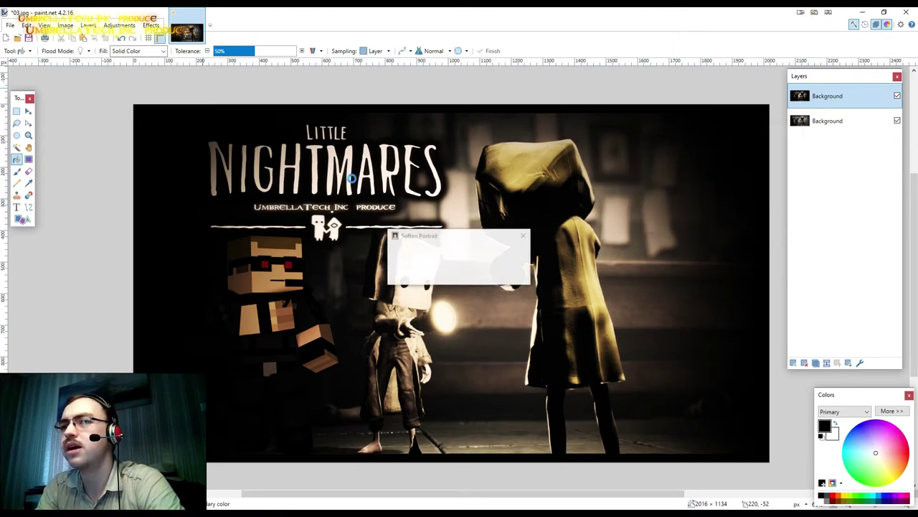
left_click(151, 25)
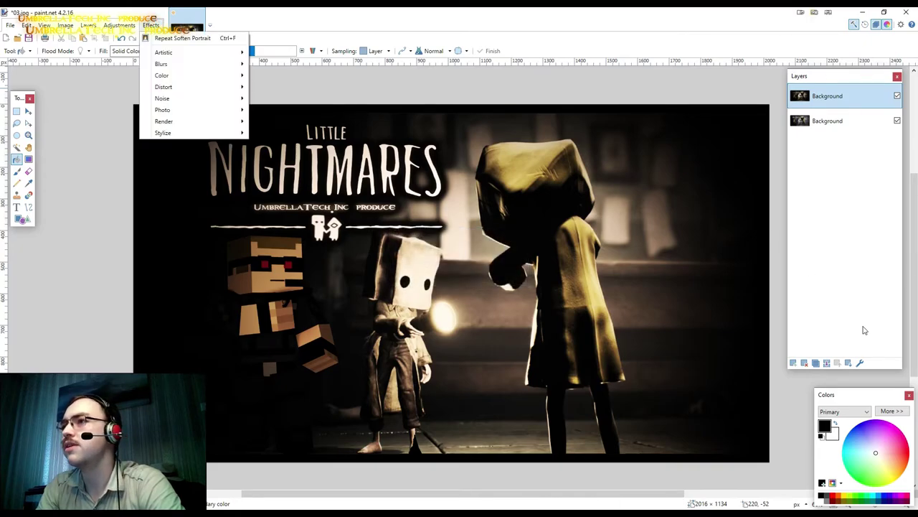
In the duplicate layer's properties, try Multiply and then Additive blending.
left_click(862, 363)
left_click(860, 361)
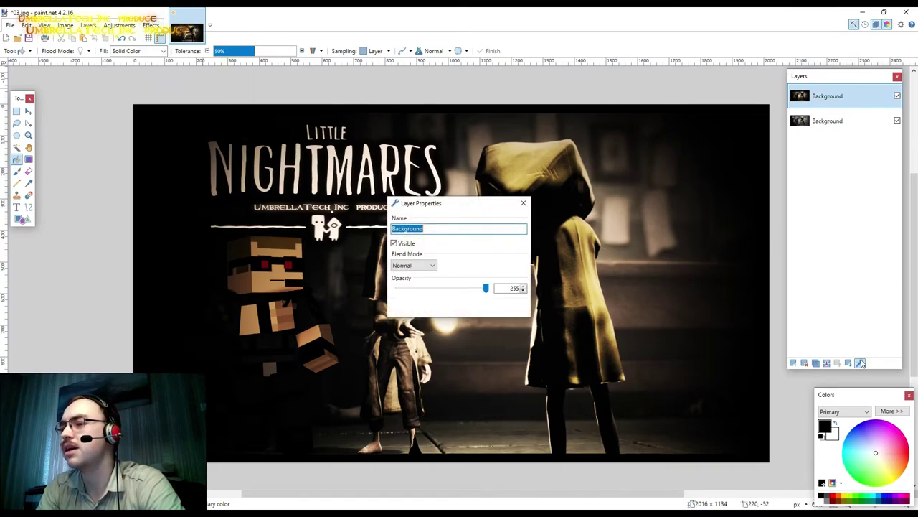
mouse_move(462, 294)
left_mouse_down()
mouse_move(427, 292)
mouse_move(471, 294)
left_mouse_up()
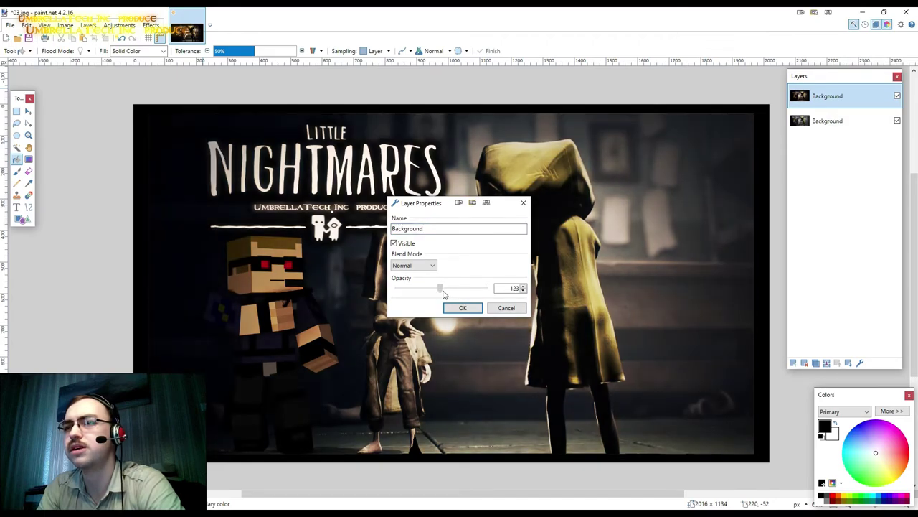
left_click(414, 265)
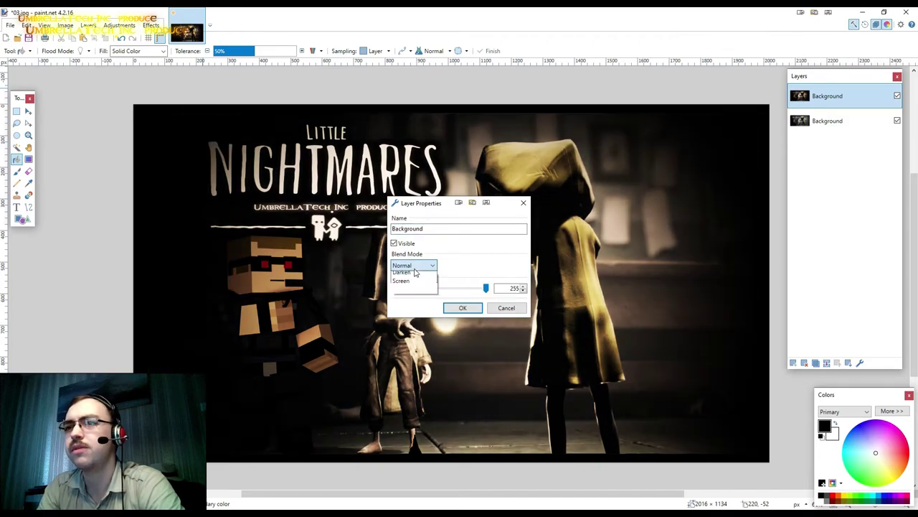
left_click(427, 282)
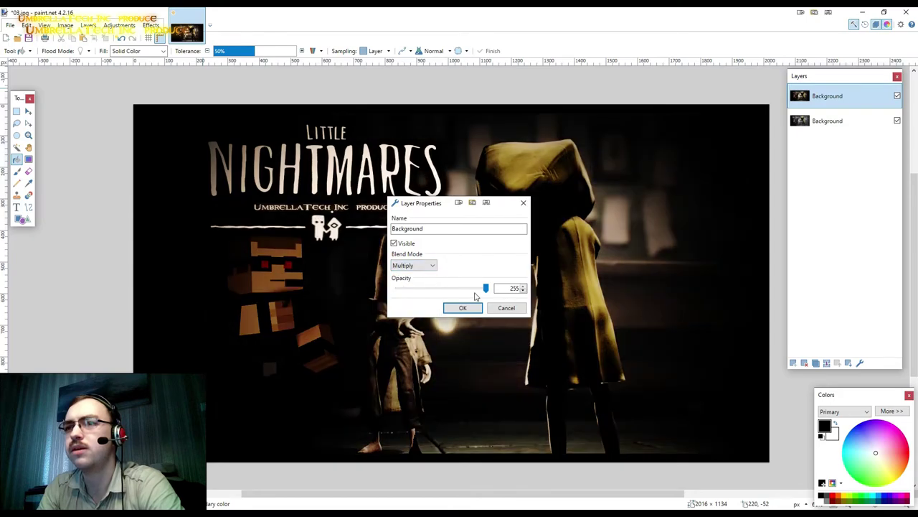
left_click(453, 289)
left_click(432, 267)
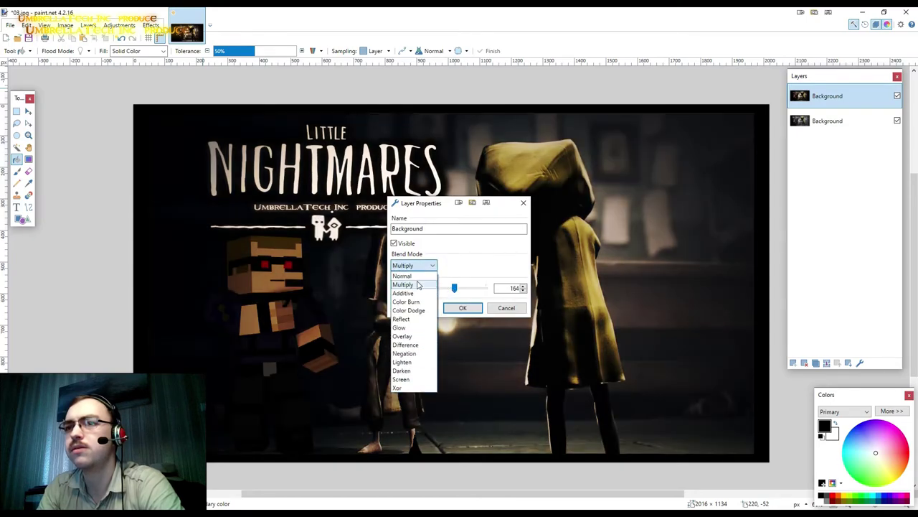
left_click(420, 280)
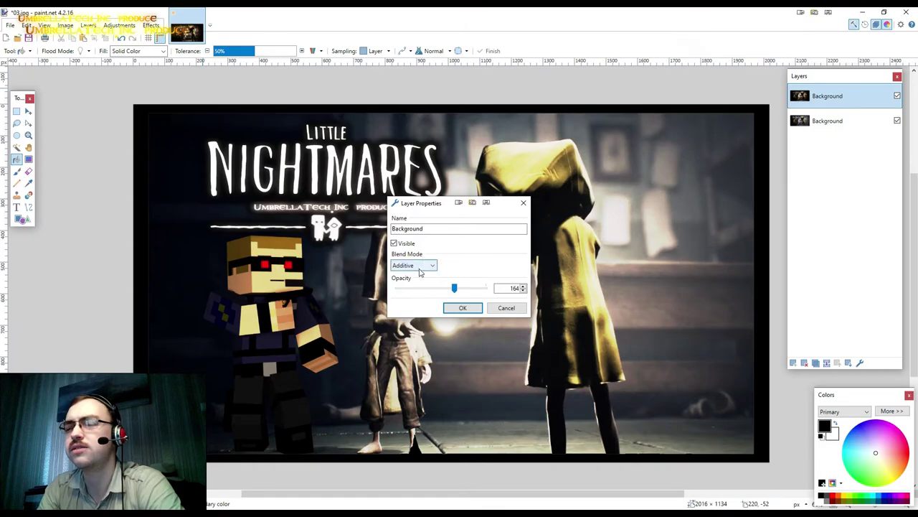
Set the layer blend mode to Color Burn with opacity 95.
left_click(420, 266)
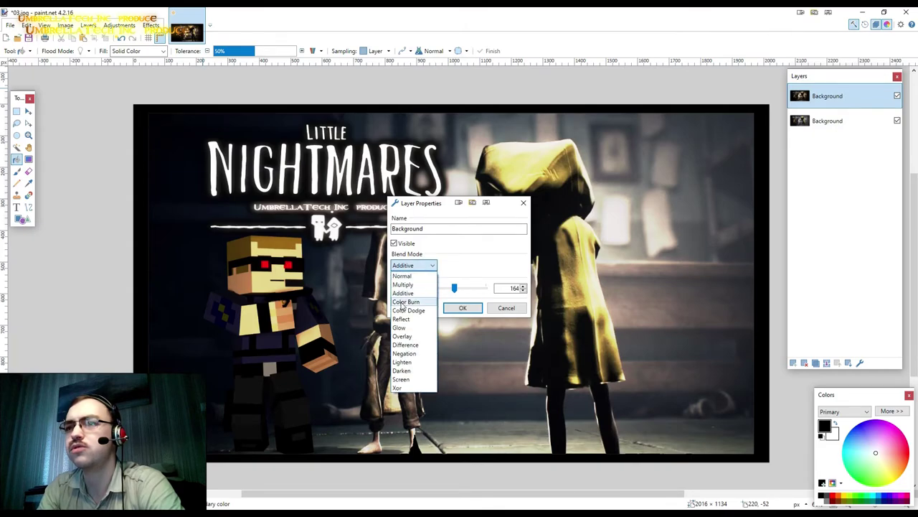
left_click(405, 305)
left_click_drag(454, 288, 487, 288)
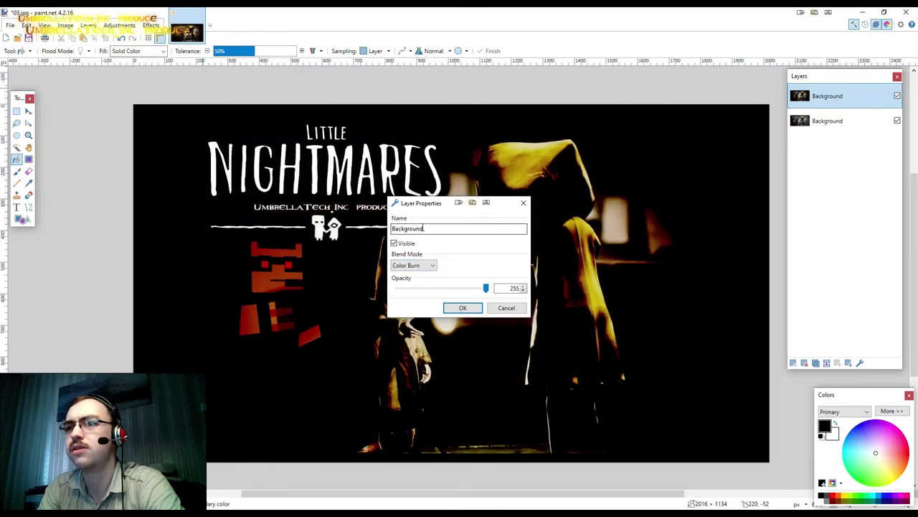
mouse_move(448, 203)
left_mouse_down()
mouse_move(593, 183)
mouse_move(656, 164)
left_mouse_up()
left_click(636, 250)
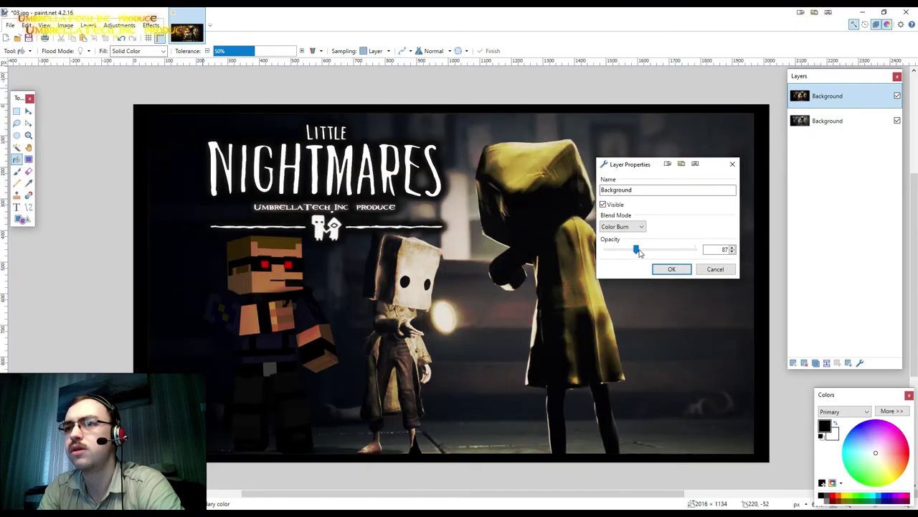
left_click_drag(637, 250, 639, 249)
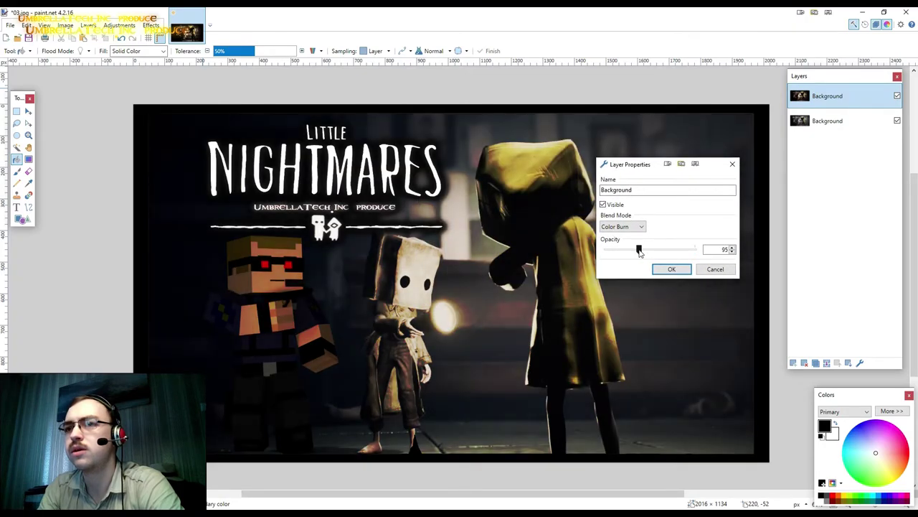
left_click_drag(640, 169, 582, 162)
Try Color Dodge, then Reflect blending at opacity 167.
left_click(565, 220)
left_click(564, 266)
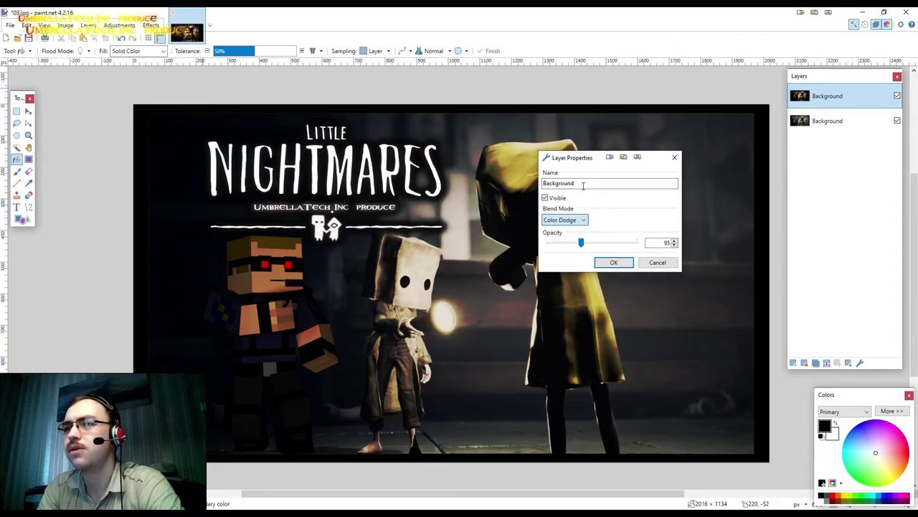
mouse_move(595, 244)
left_mouse_down()
mouse_move(647, 247)
mouse_move(609, 250)
left_mouse_up()
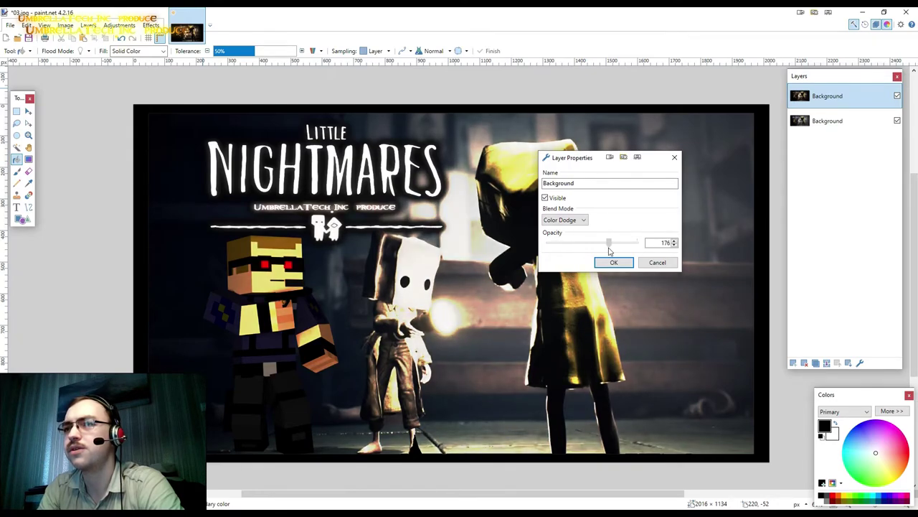
left_click(578, 221)
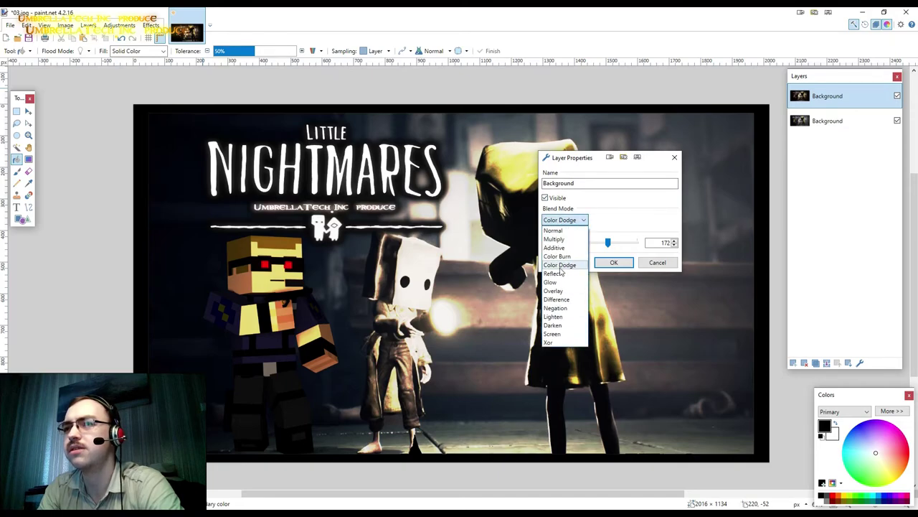
left_click(556, 264)
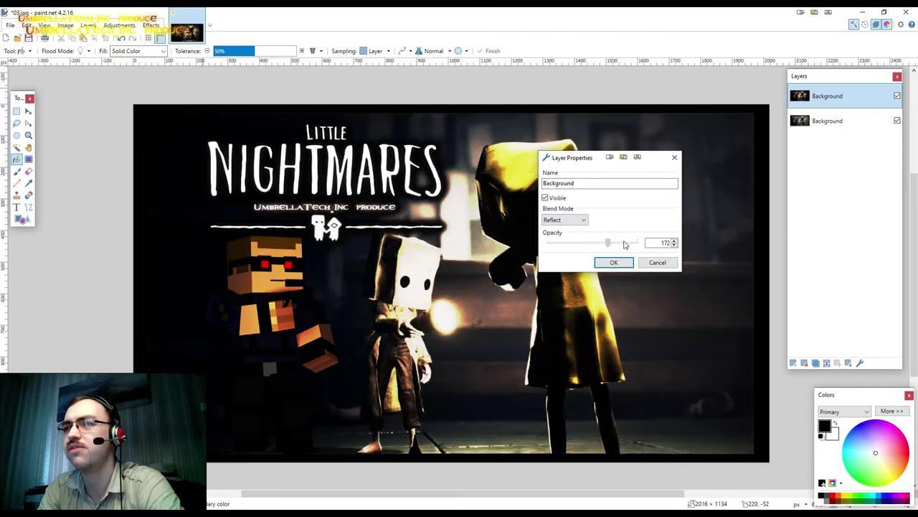
left_click(624, 244)
left_click_drag(624, 244, 605, 247)
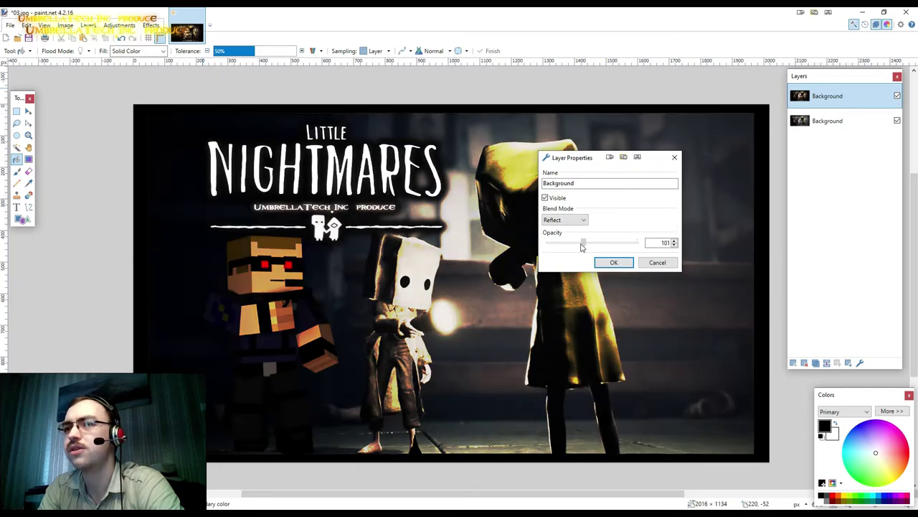
Settle on Overlay blending at opacity 114 after trying Glow, and close Layer Properties.
left_click(579, 222)
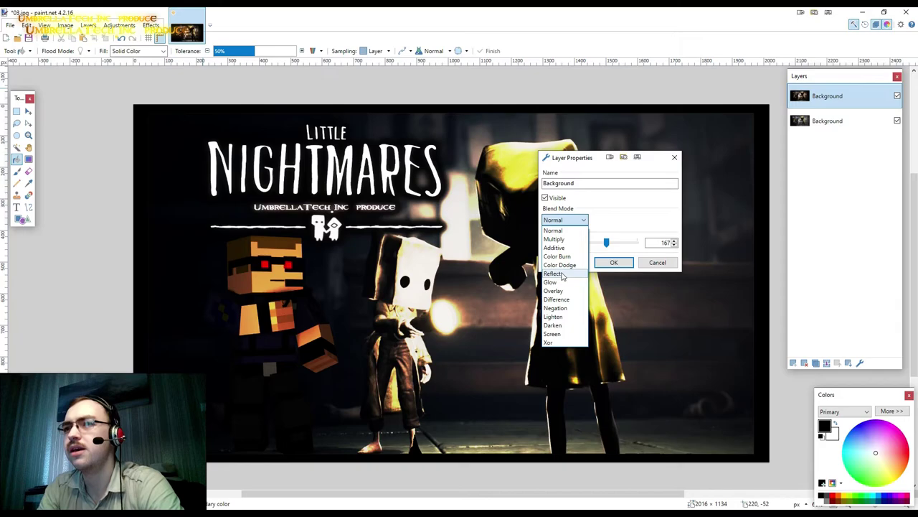
left_click(563, 276)
left_click(565, 219)
left_click(551, 282)
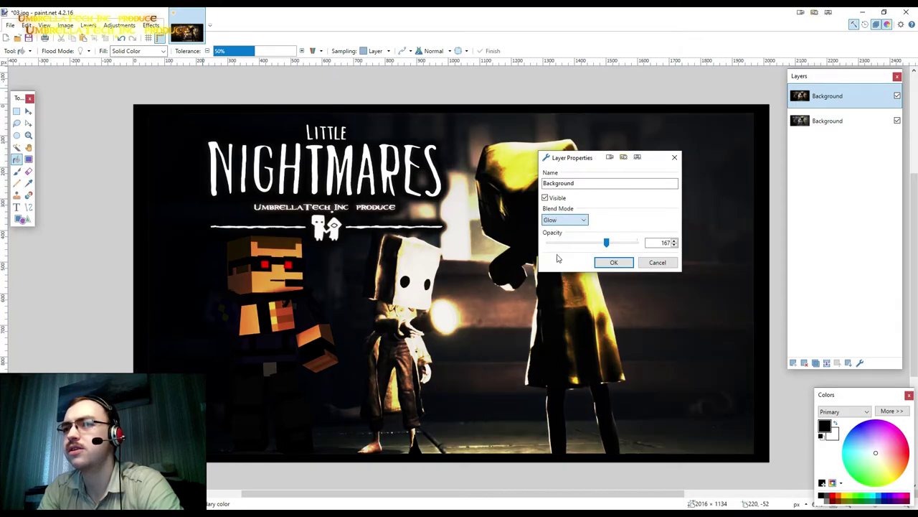
left_click(578, 222)
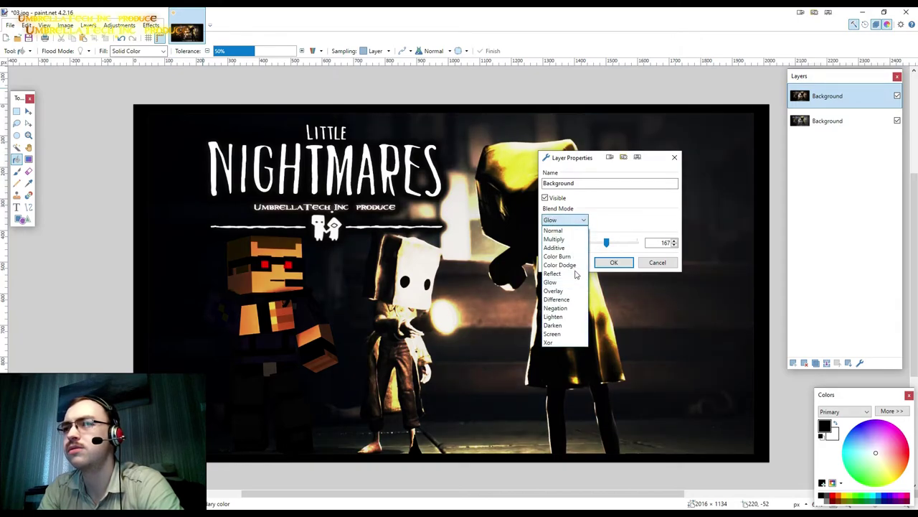
left_click(553, 291)
left_click(564, 219)
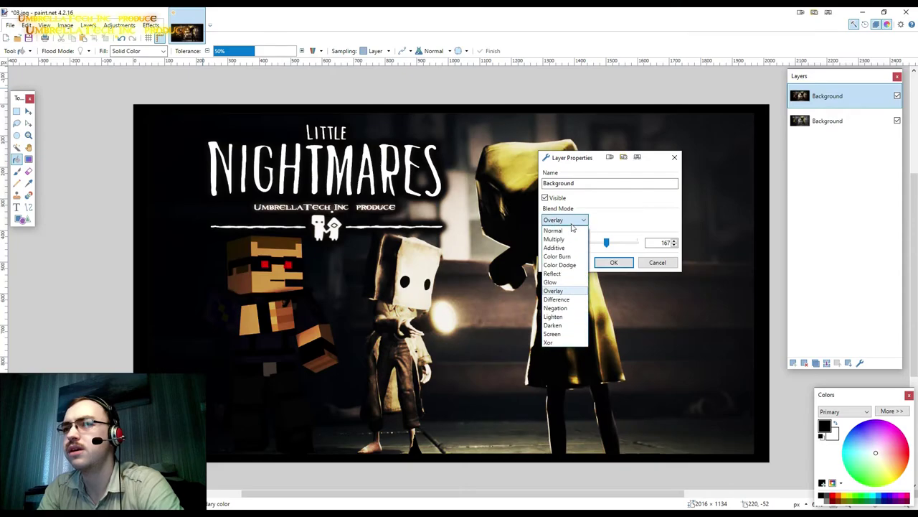
left_click(623, 230)
left_click_drag(621, 247, 595, 250)
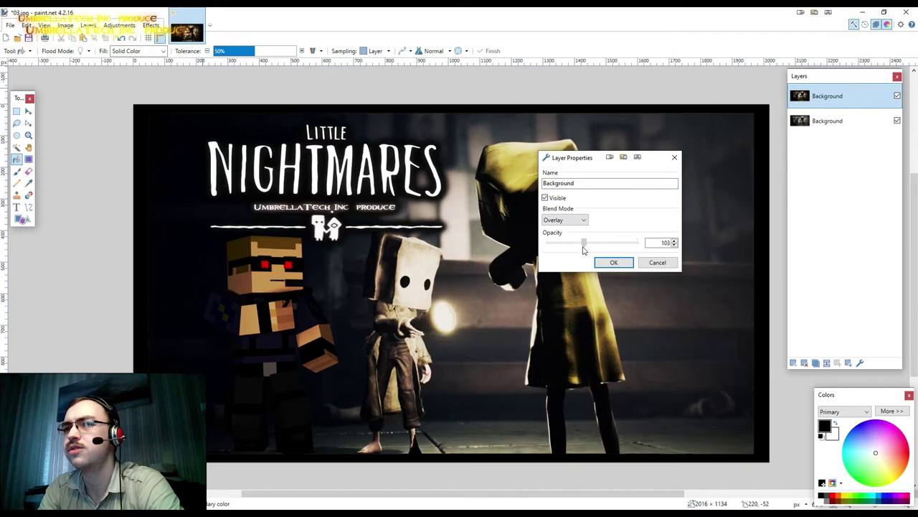
left_click(587, 244)
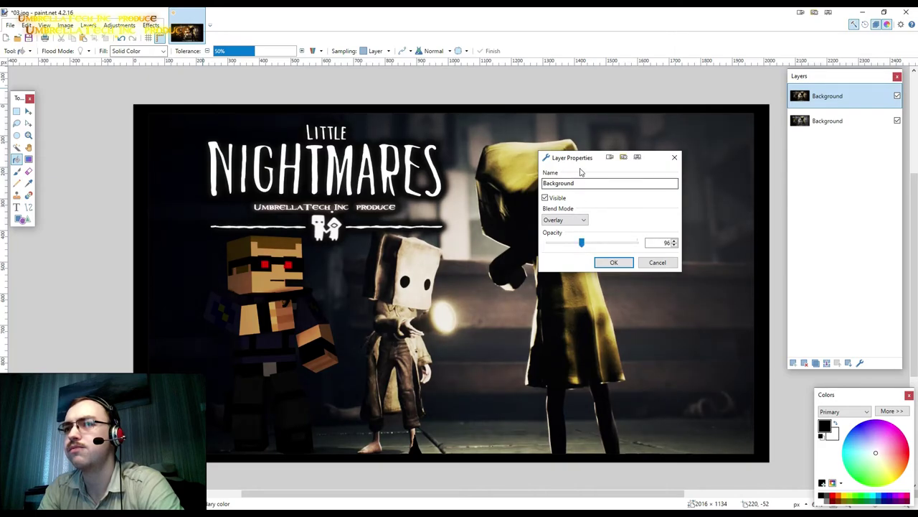
left_click_drag(570, 160, 747, 137)
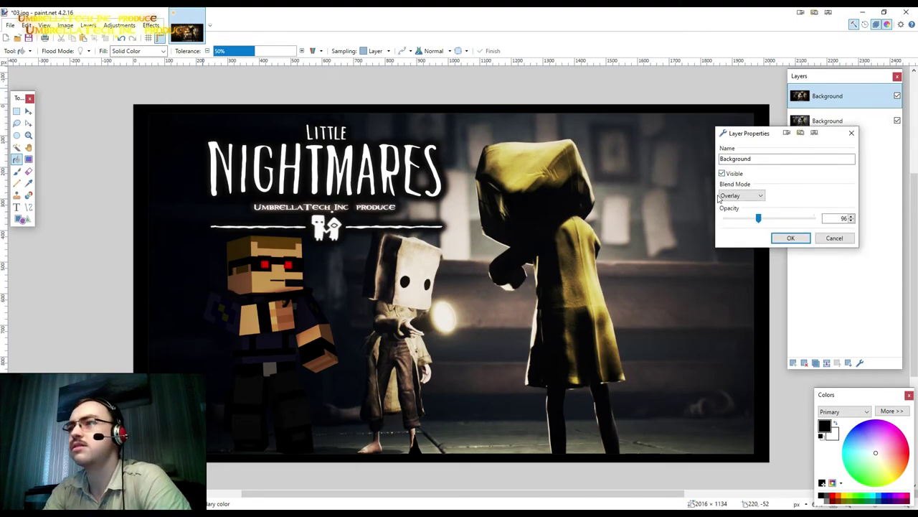
left_click(833, 237)
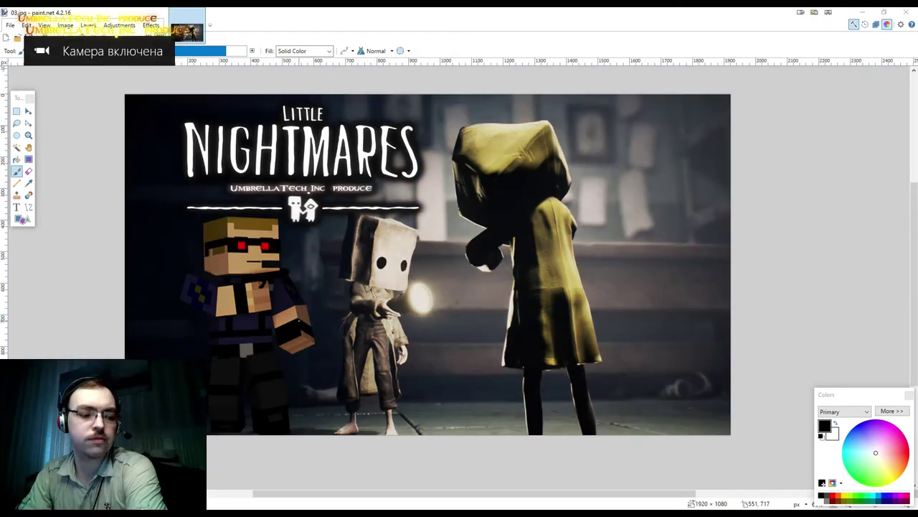
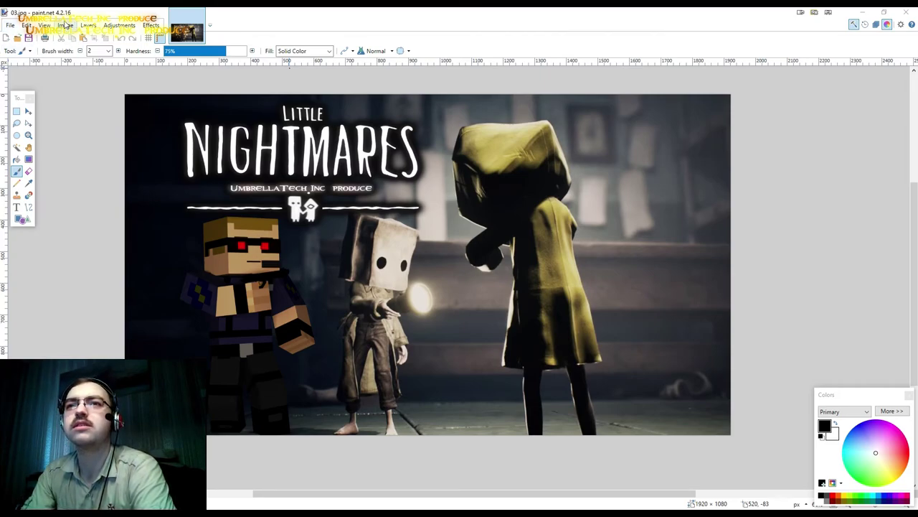
Enlarge the canvas to 104% with a Middle anchor, giving a 1997×1123 image with a border.
left_click(65, 25)
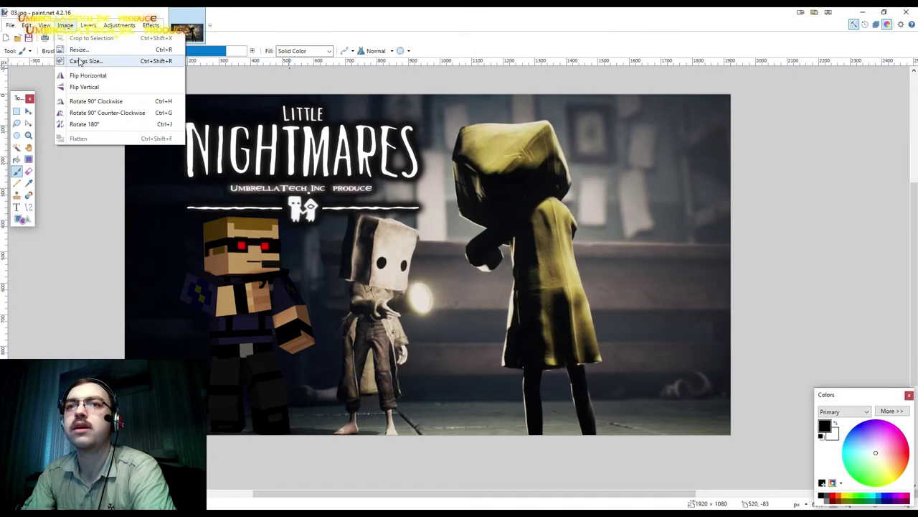
left_click(79, 59)
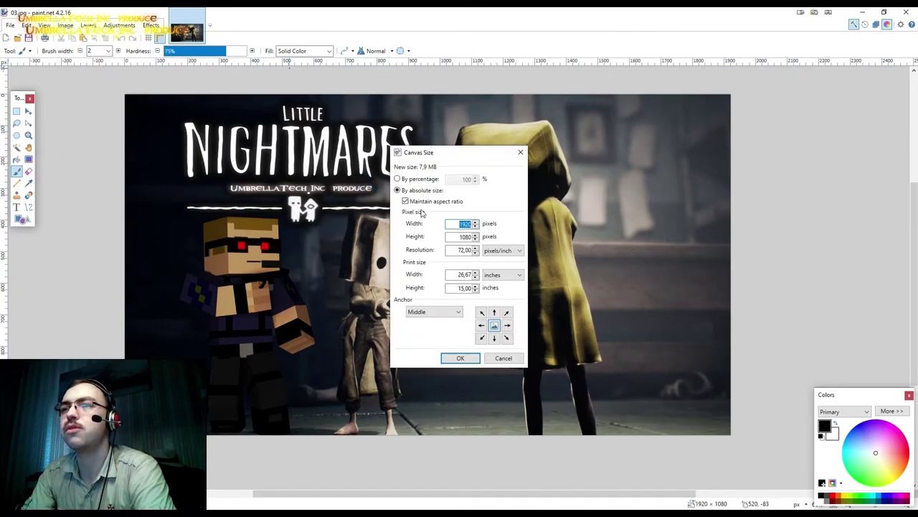
left_click(398, 179)
type("104")
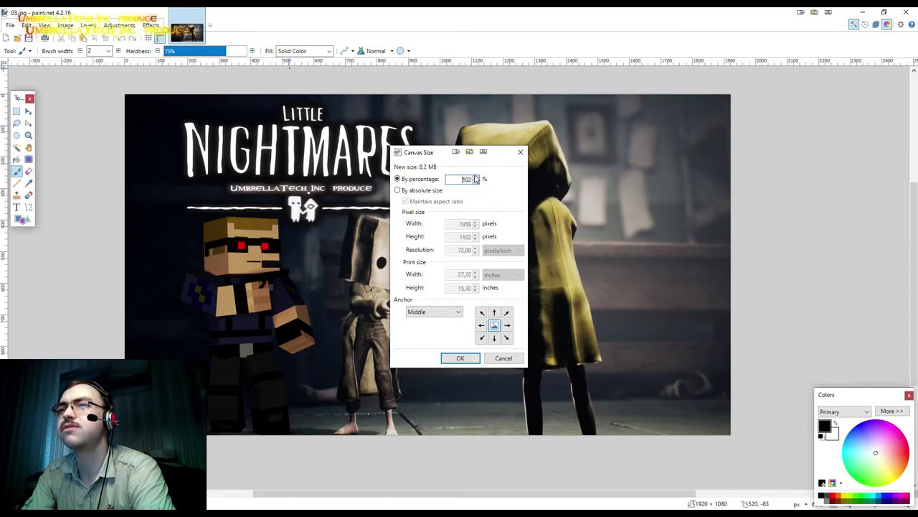
left_click(473, 356)
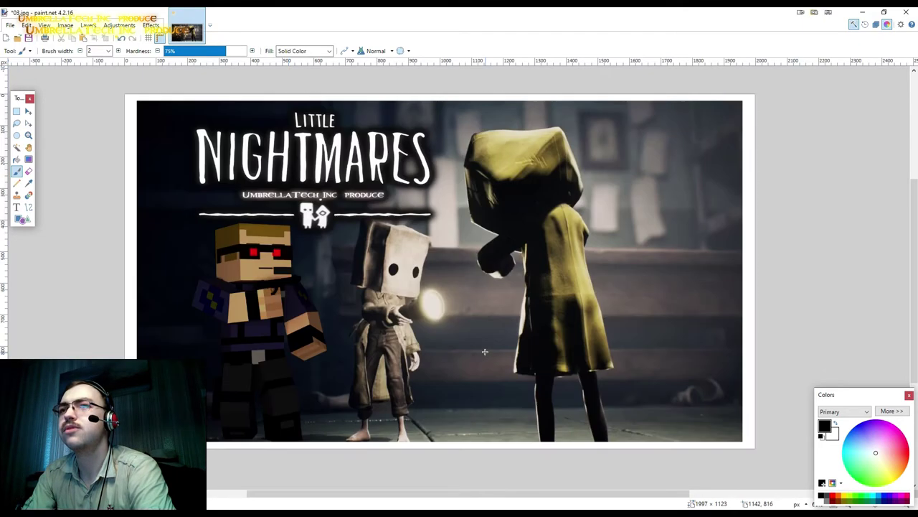
left_click(17, 161)
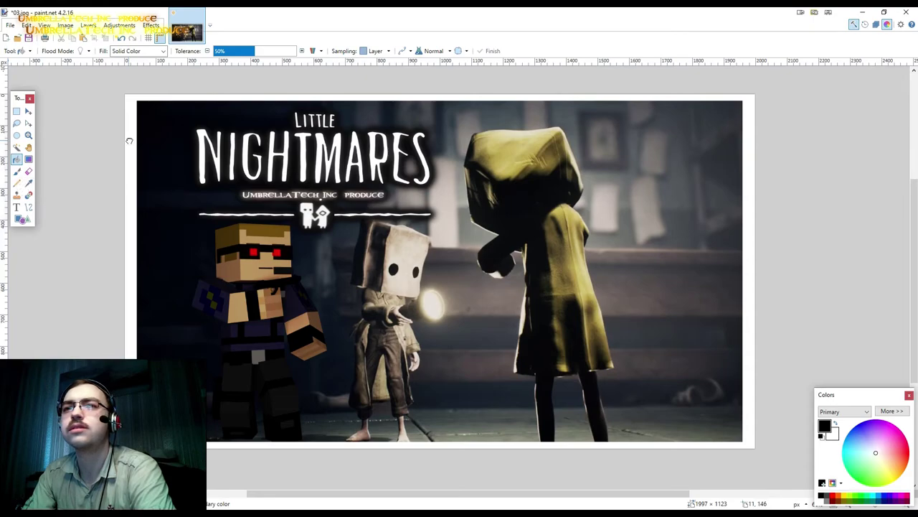
Show the Layers window beside the image and undo the first black border fill.
left_click(129, 141)
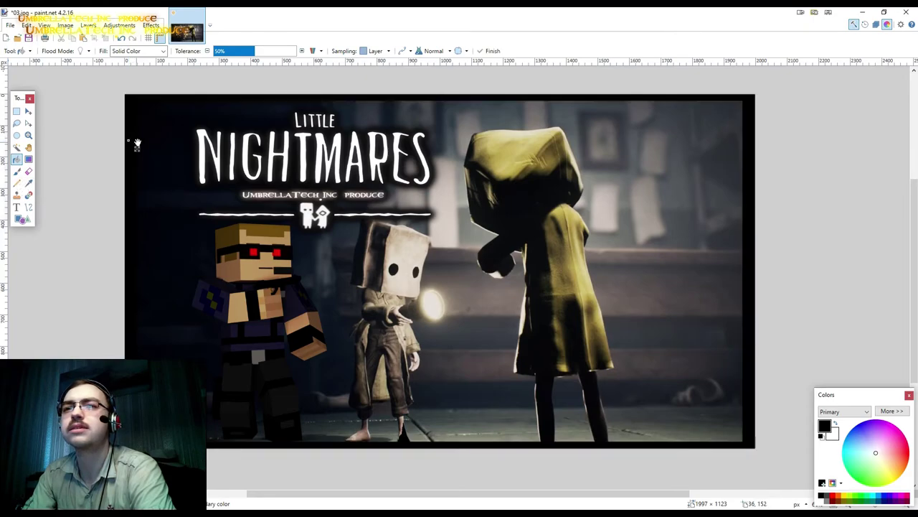
left_click(17, 111)
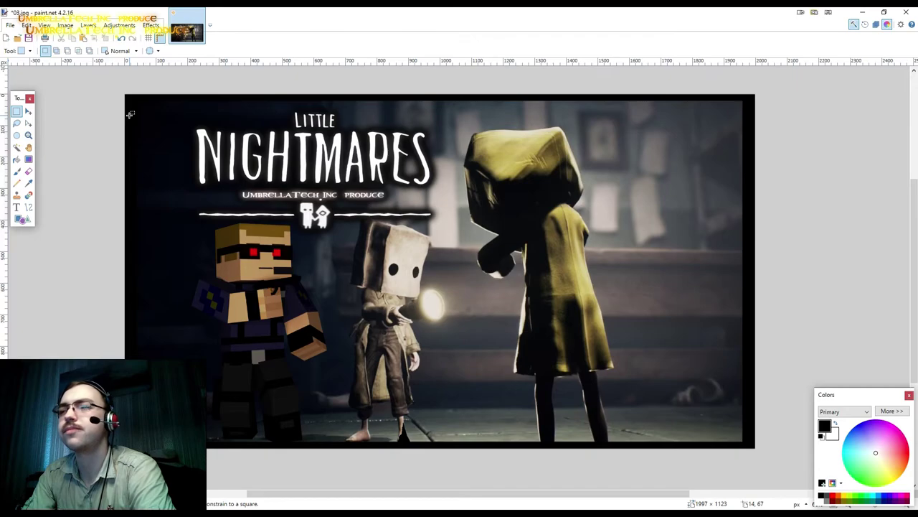
left_click(879, 26)
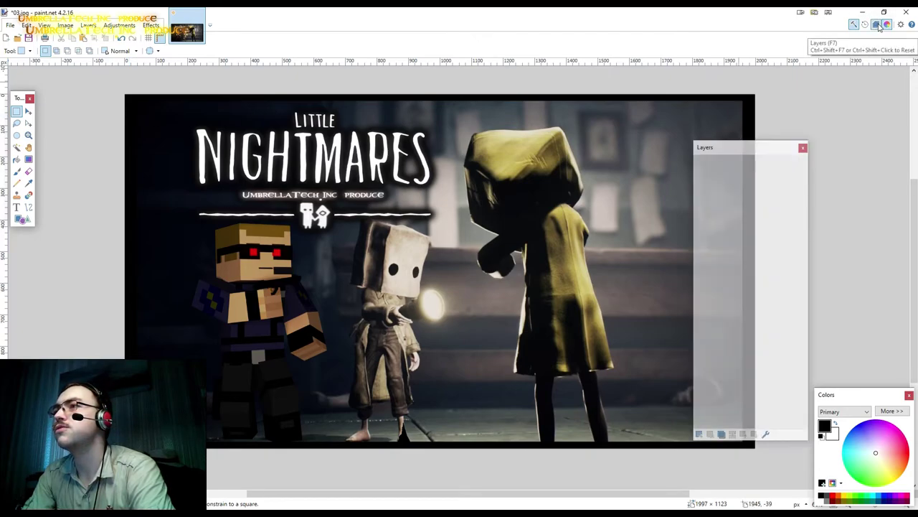
mouse_move(723, 148)
left_mouse_down()
mouse_move(820, 111)
mouse_move(800, 111)
left_mouse_up()
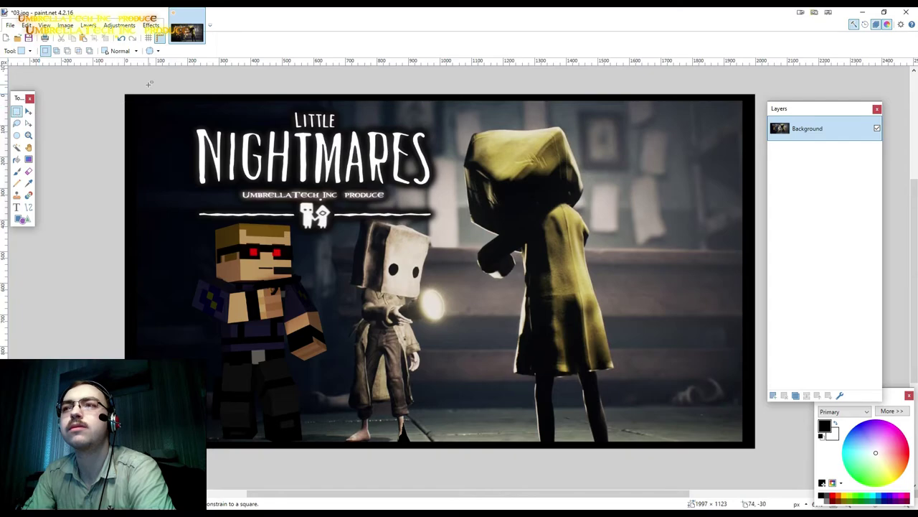
key("f")
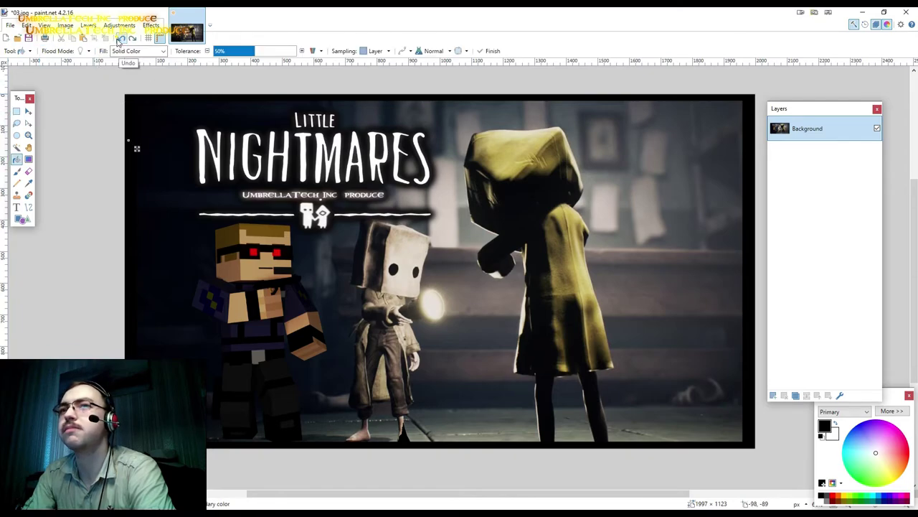
left_click(120, 40)
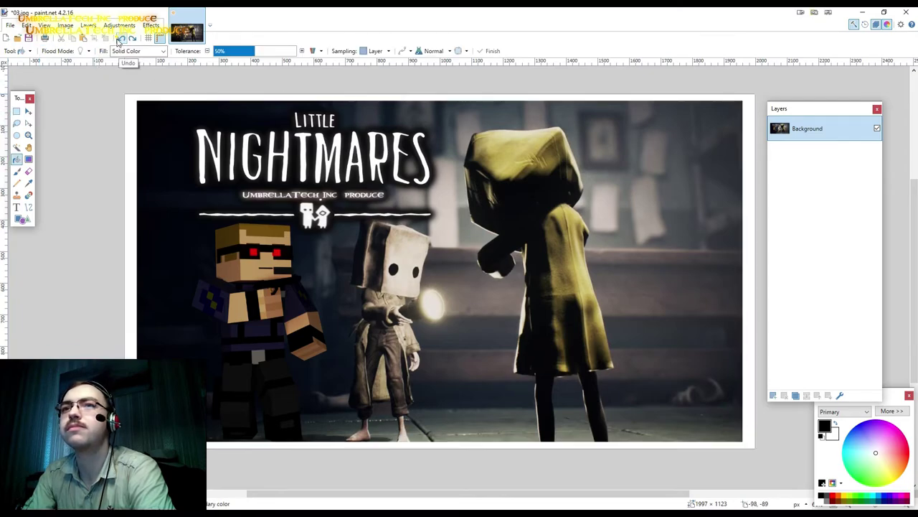
Magic-wand the border, add Layer 2 above Background, and fill the border black there.
left_click(18, 148)
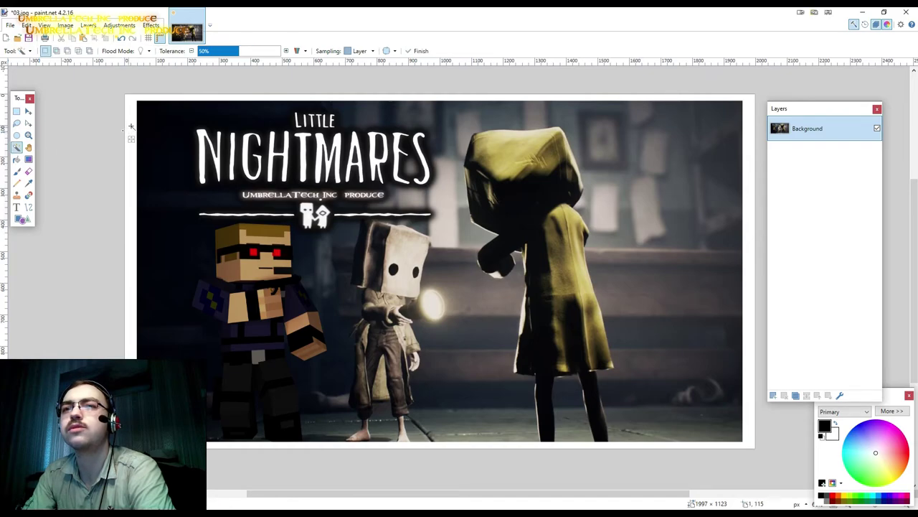
left_click(129, 109)
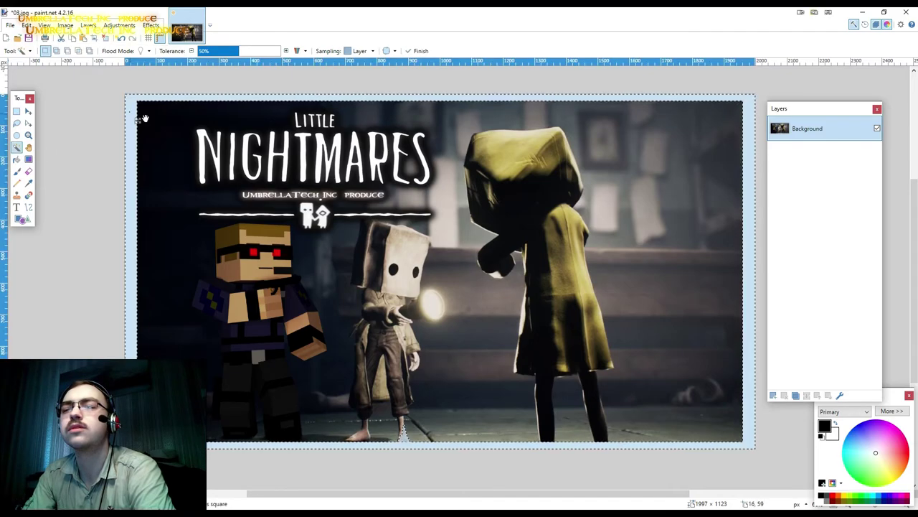
left_click(773, 394)
key("m")
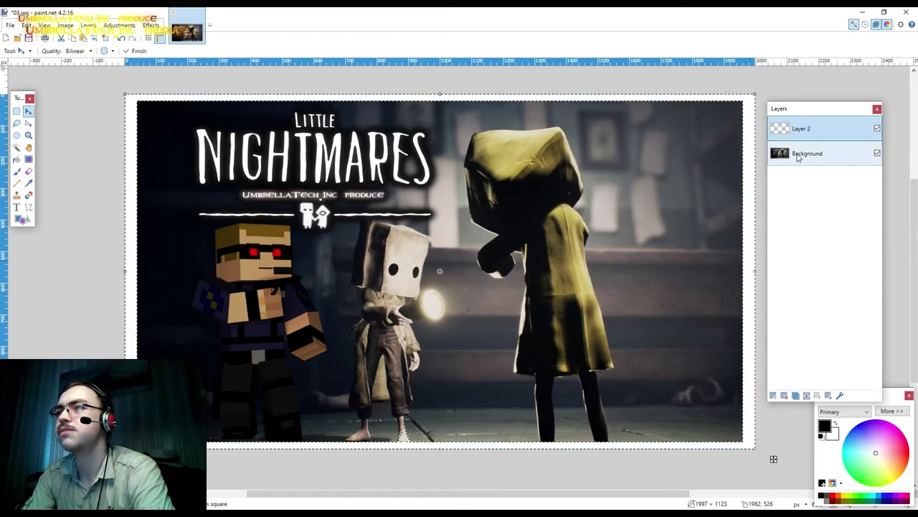
left_click_drag(801, 153, 801, 129)
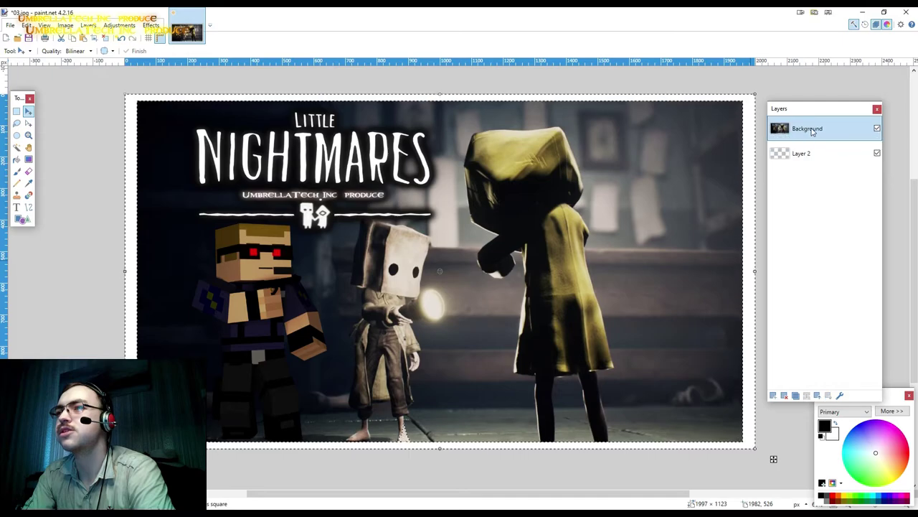
left_click(16, 159)
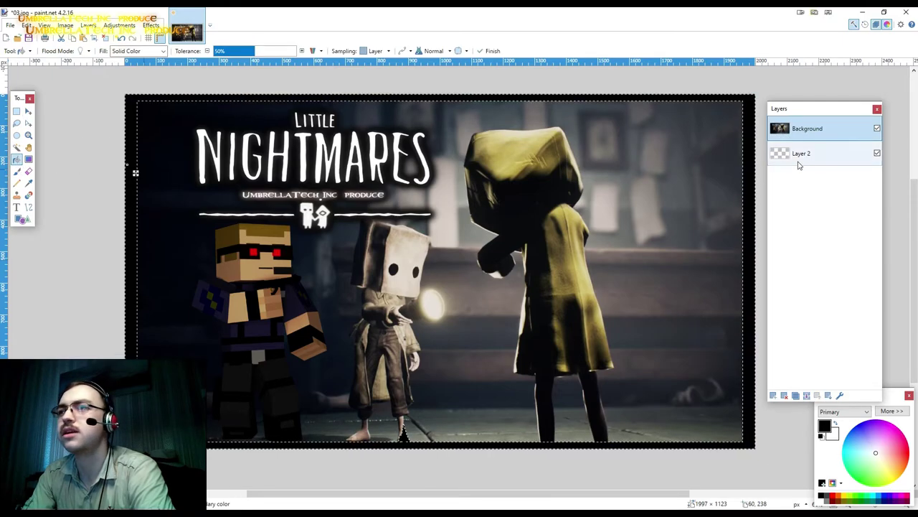
left_click_drag(802, 153, 805, 129)
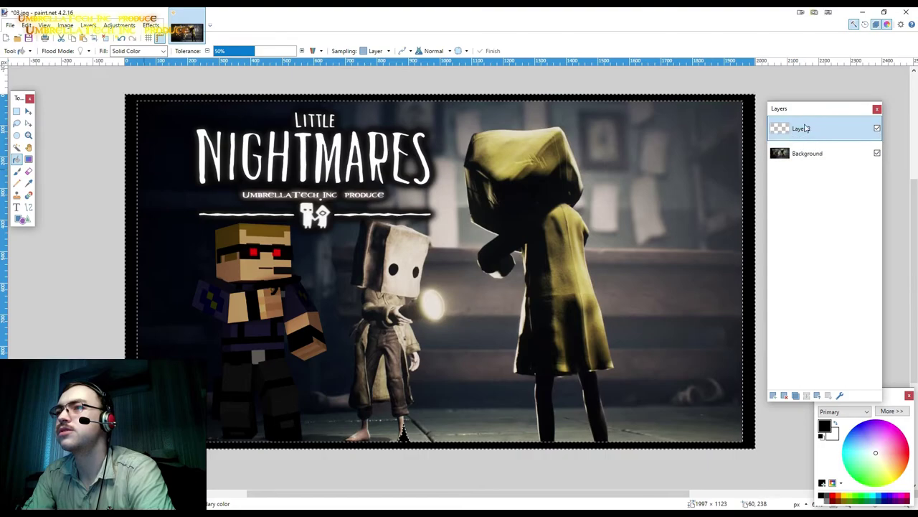
left_click(751, 130)
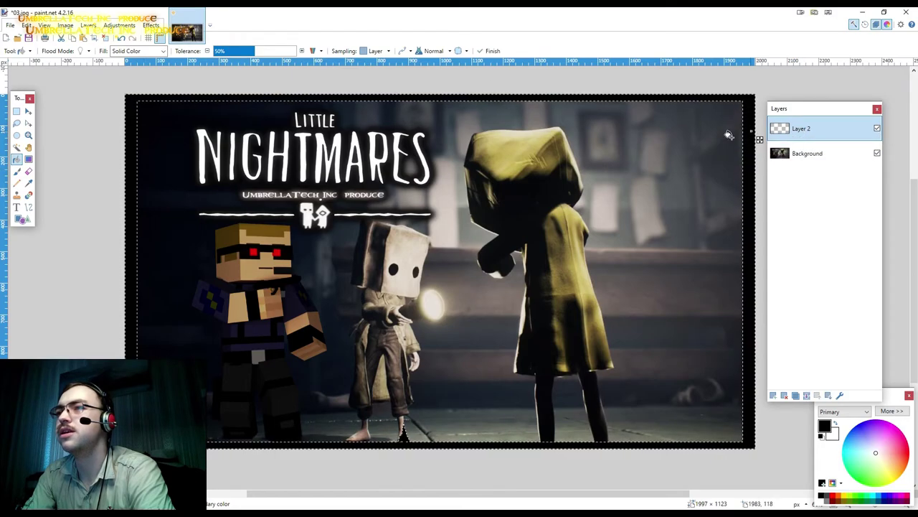
left_click(18, 111)
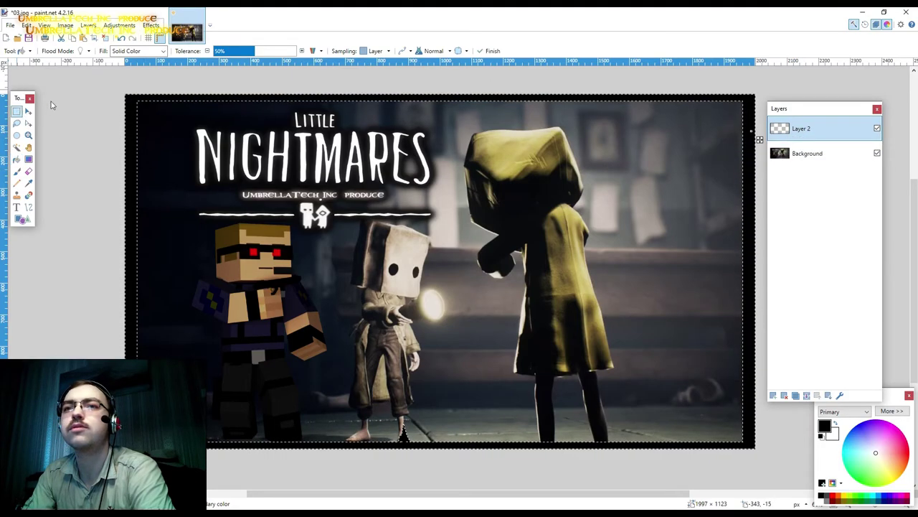
Preview a 0.22-radius vignette without applying it, then move Layer 2 below Background.
left_click(152, 26)
mouse_move(165, 107)
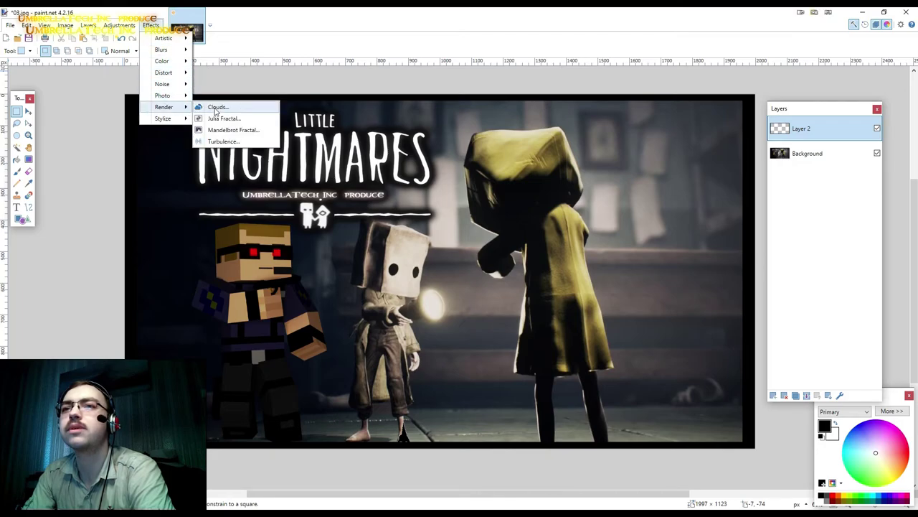
left_click(213, 143)
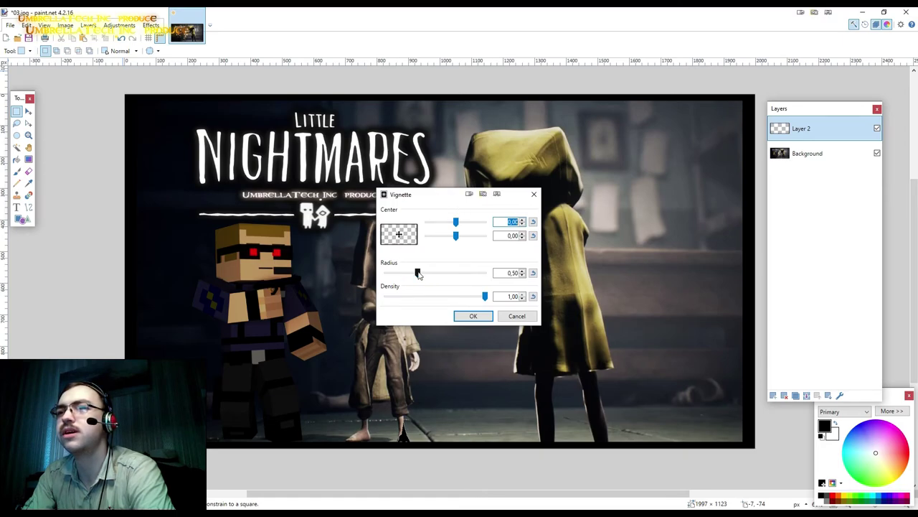
mouse_move(418, 274)
left_mouse_down()
mouse_move(403, 273)
mouse_move(447, 272)
mouse_move(428, 273)
left_mouse_up()
left_click(525, 316)
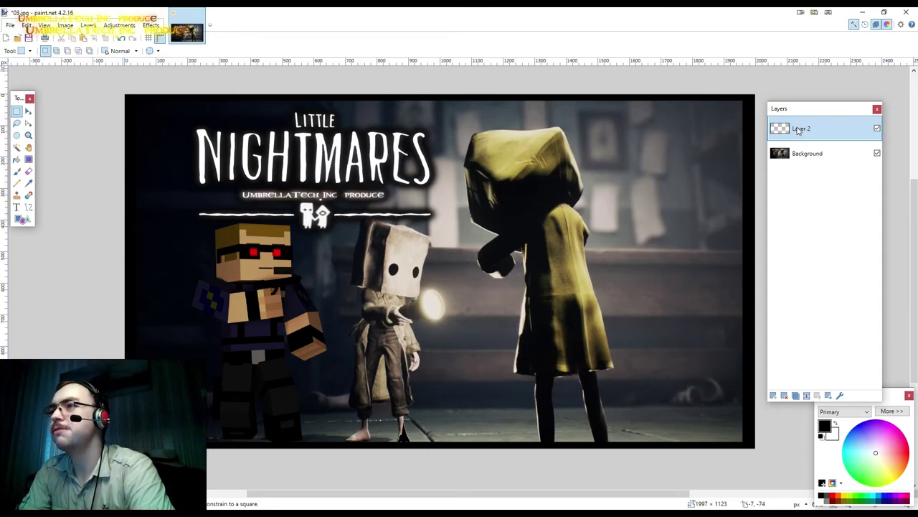
left_click_drag(799, 130, 800, 153)
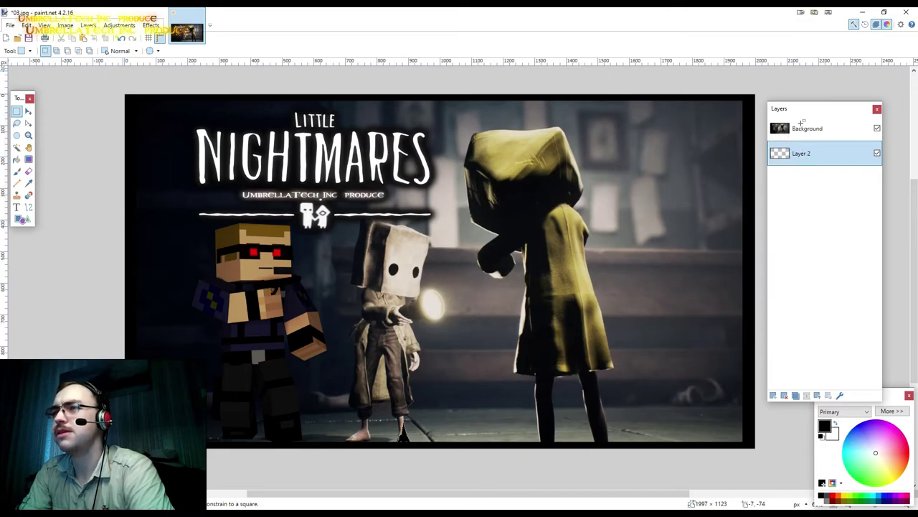
left_click(801, 126)
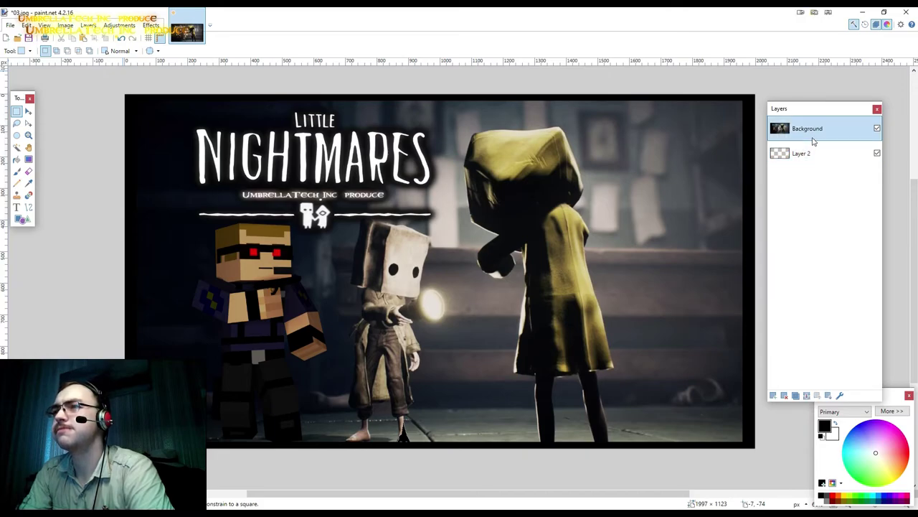
Preview Soften Portrait with maximum warmth, softness and lighting, then cancel it.
left_click(151, 26)
mouse_move(163, 95)
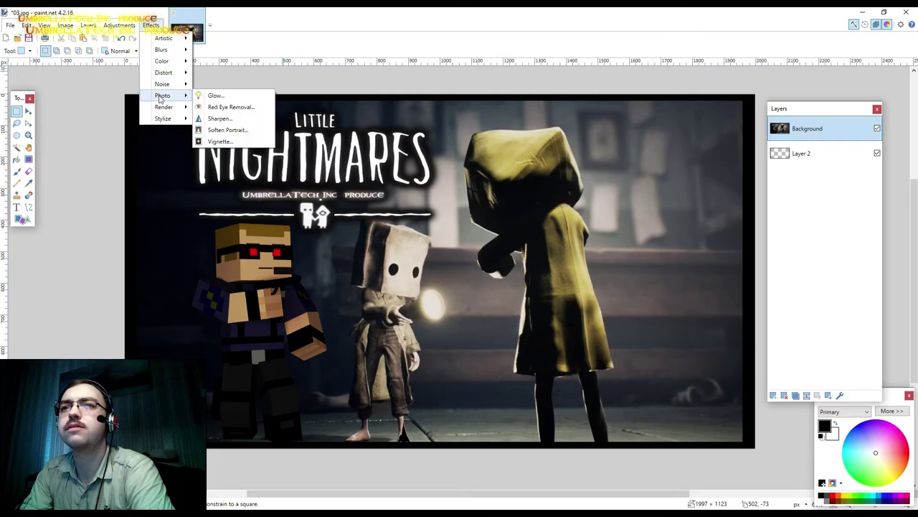
left_click(224, 130)
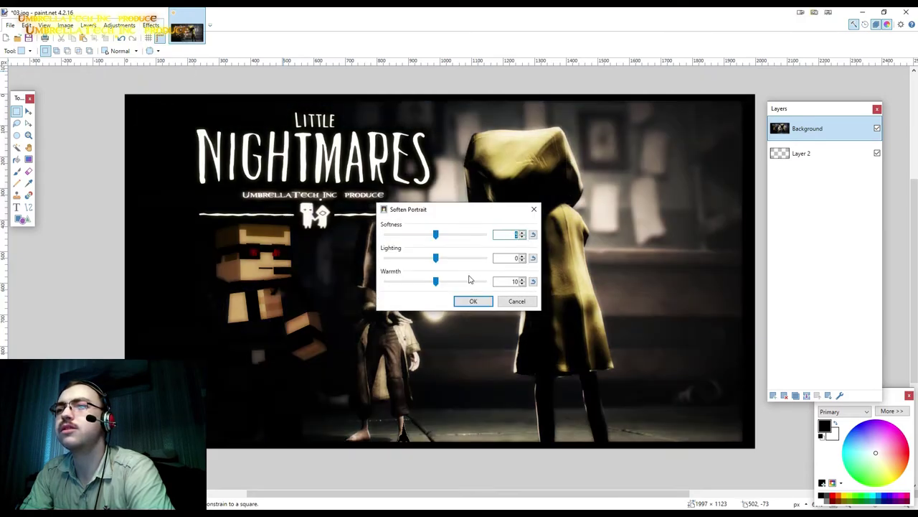
left_click_drag(471, 281, 506, 284)
left_click_drag(404, 257, 393, 258)
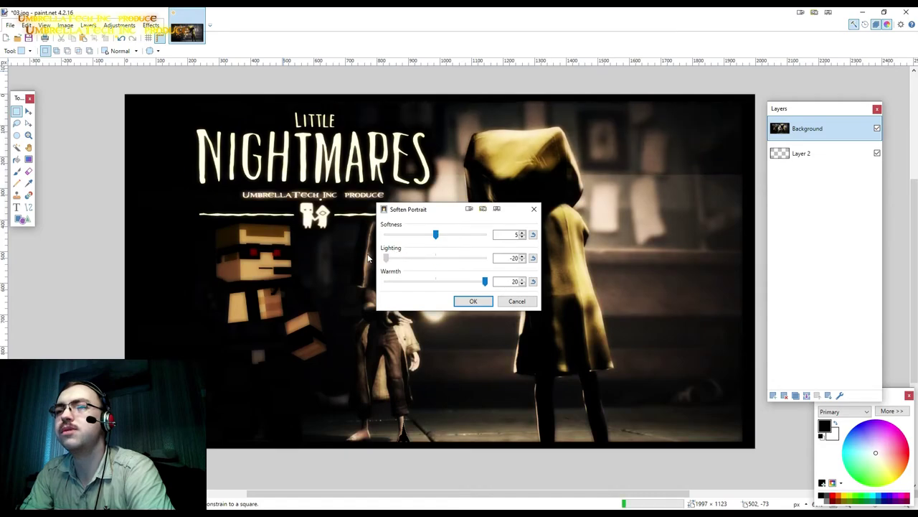
left_click_drag(435, 236, 512, 237)
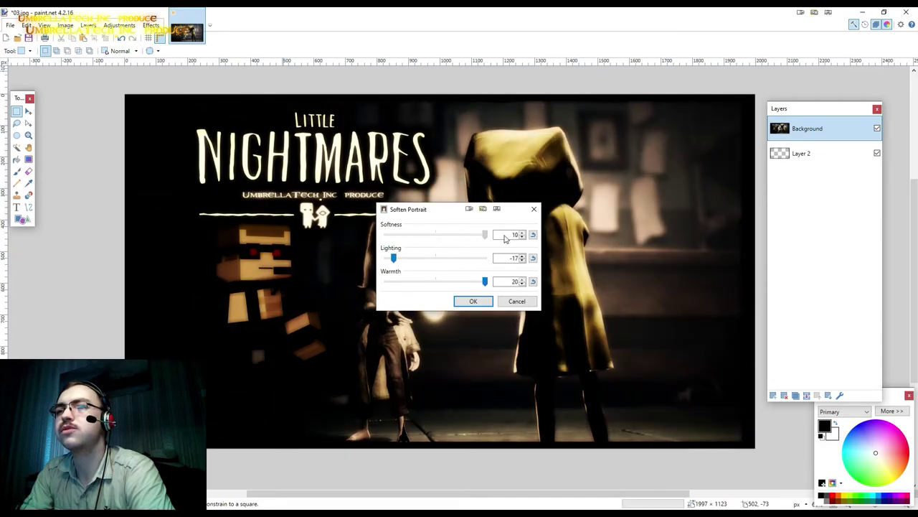
left_click_drag(393, 257, 490, 259)
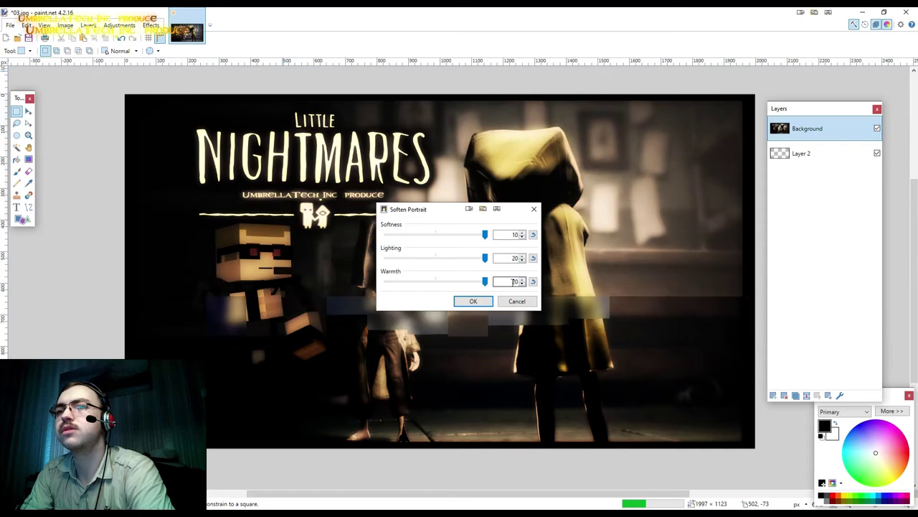
left_click(514, 301)
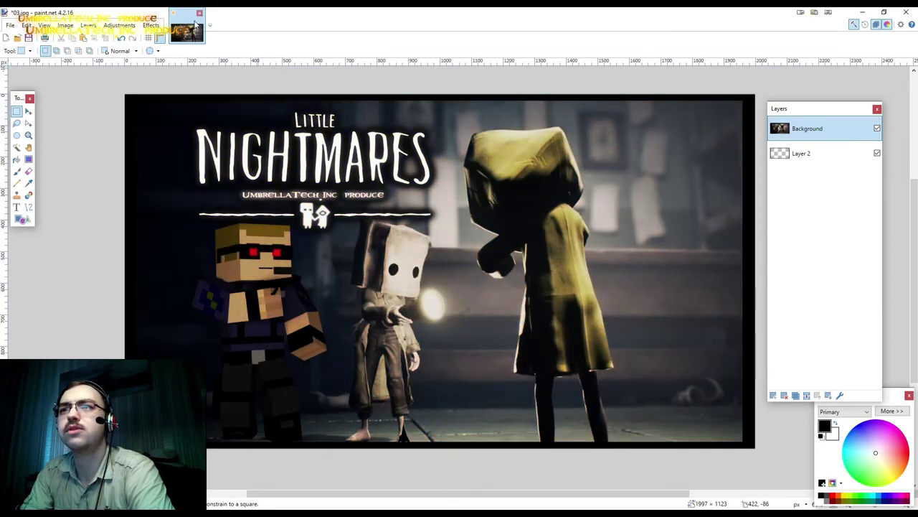
left_click(151, 25)
mouse_move(163, 96)
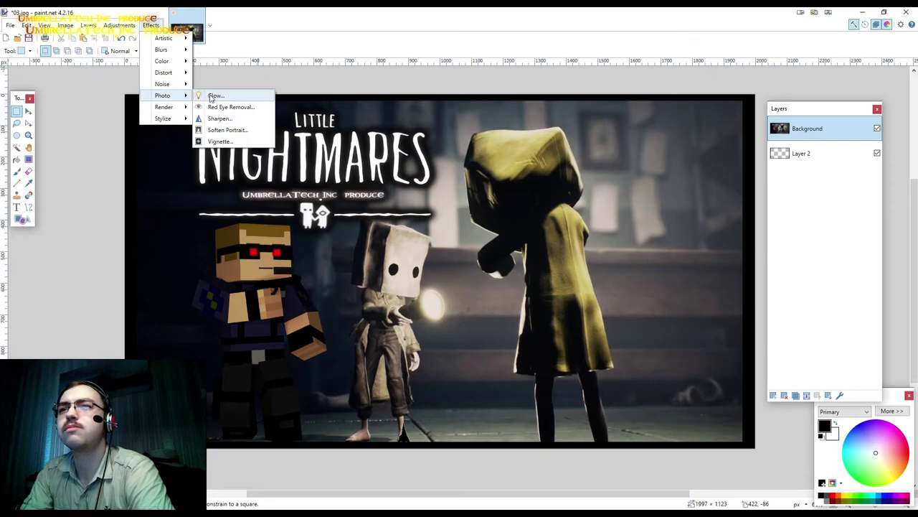
Apply a vignette with Center X -0.22, radius 0.70 and density 1.00.
left_click(282, 144)
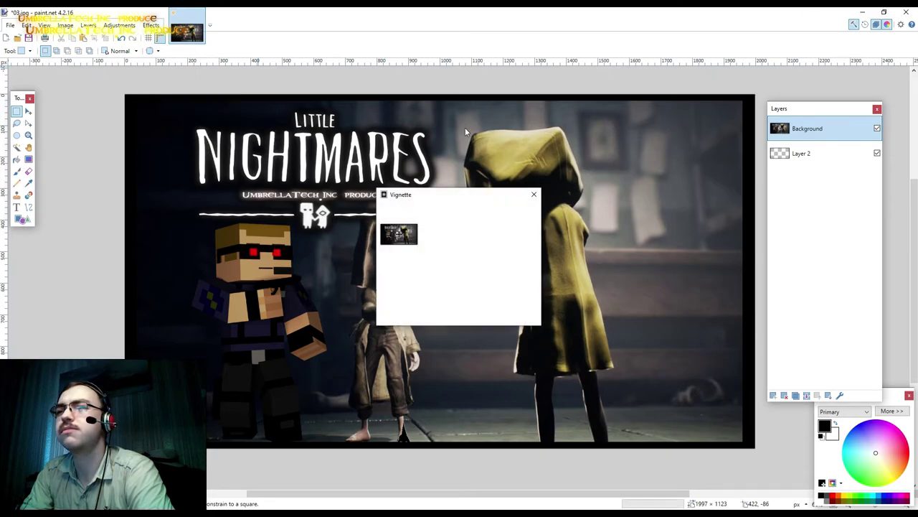
mouse_move(447, 192)
left_mouse_down()
mouse_move(508, 180)
mouse_move(552, 190)
mouse_move(590, 215)
left_mouse_up()
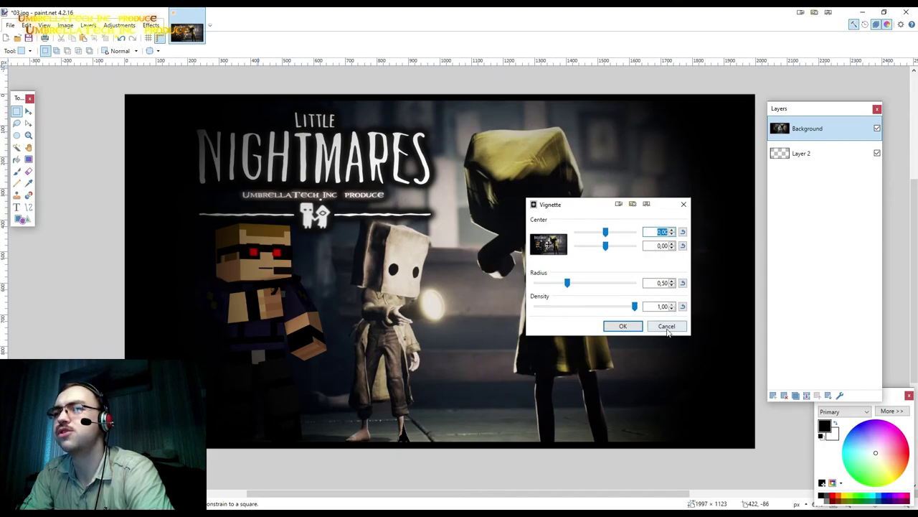
left_click_drag(567, 282, 579, 284)
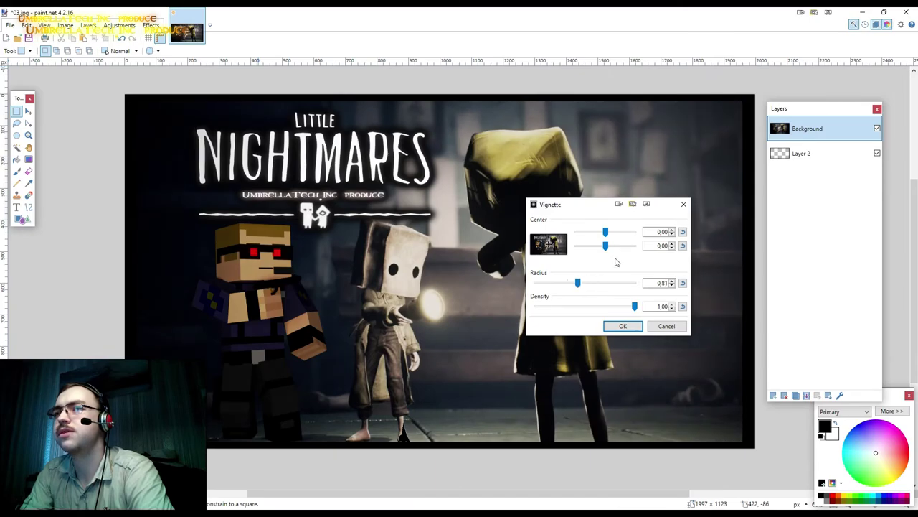
left_click_drag(603, 236, 597, 236)
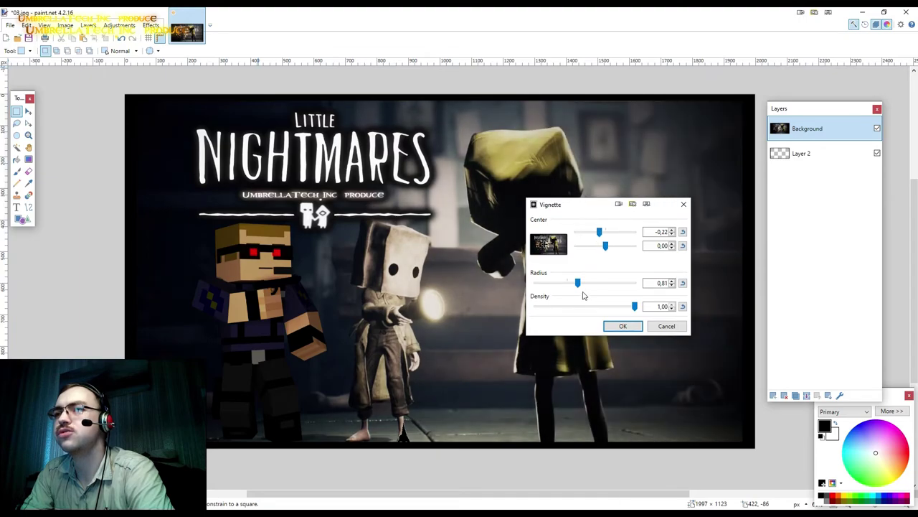
left_click_drag(572, 286, 576, 287)
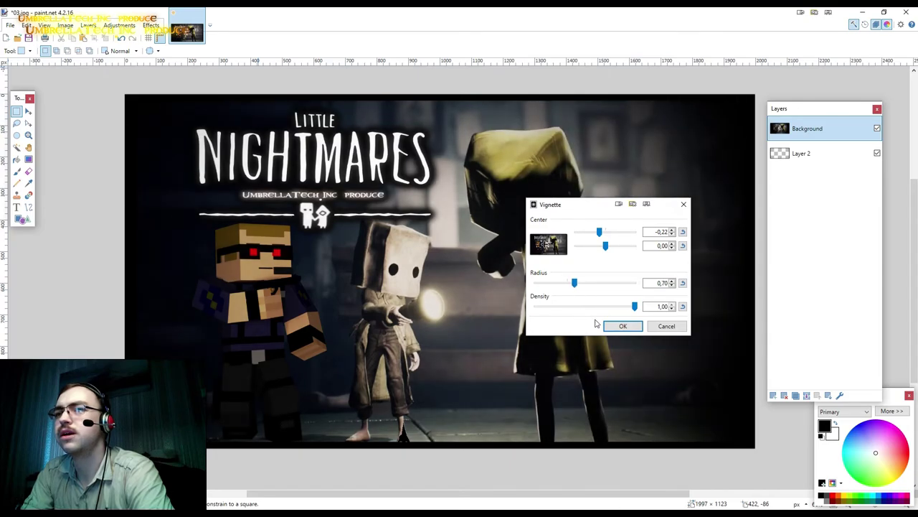
left_click(622, 325)
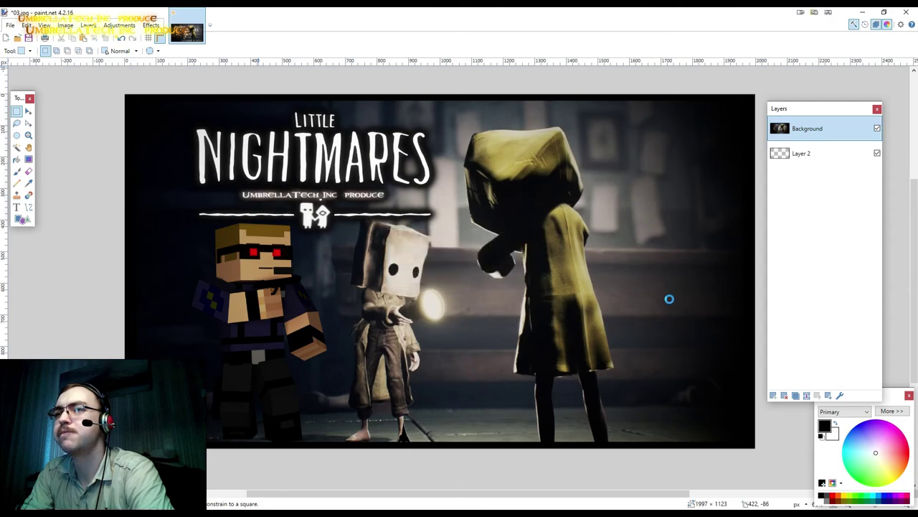
Apply a second vignette centred at -0.22 / 1.00 with radius 0.65 and density 0.71.
left_click(89, 25)
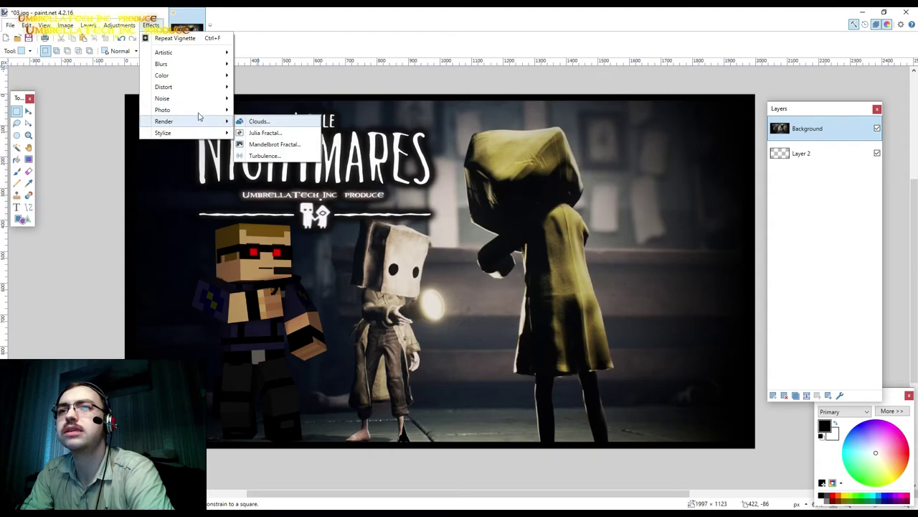
mouse_move(163, 109)
left_click(277, 156)
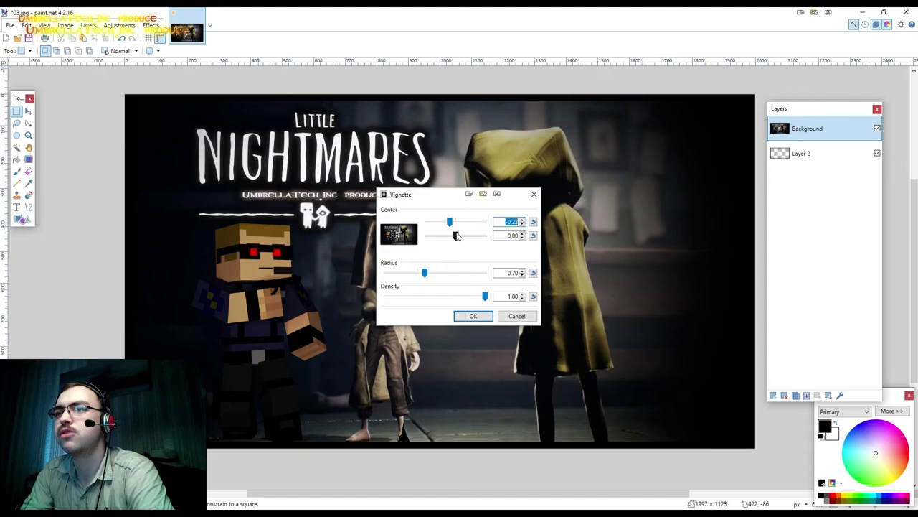
left_click_drag(457, 236, 481, 239)
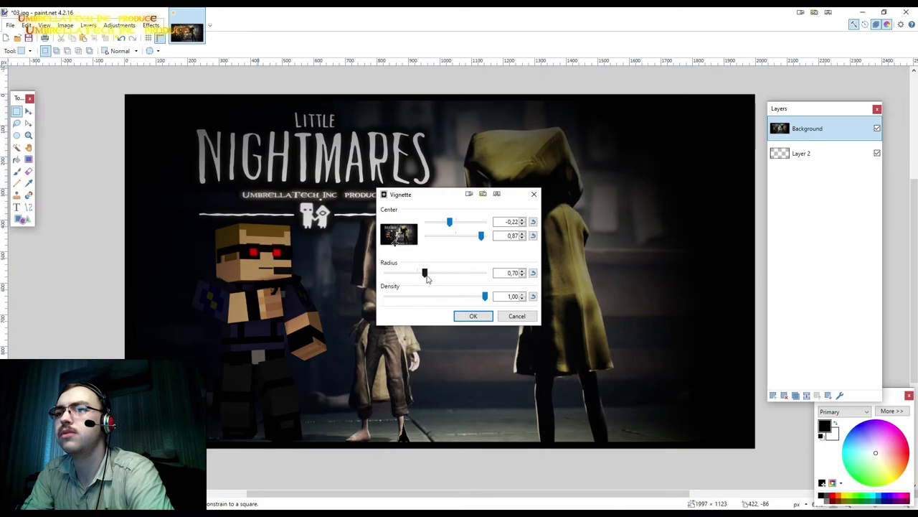
mouse_move(426, 279)
left_mouse_down()
mouse_move(437, 278)
mouse_move(424, 278)
left_mouse_up()
left_click_drag(485, 297, 454, 296)
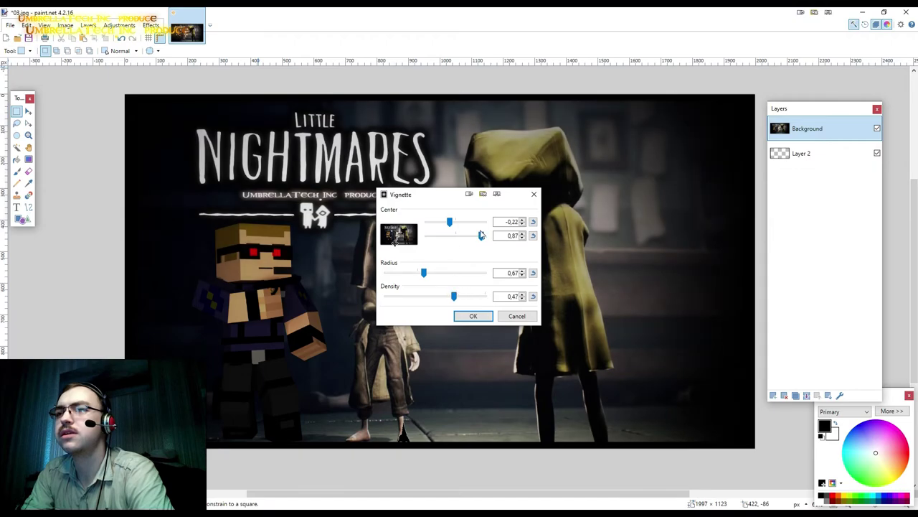
left_click_drag(481, 235, 506, 236)
left_click_drag(424, 274, 419, 278)
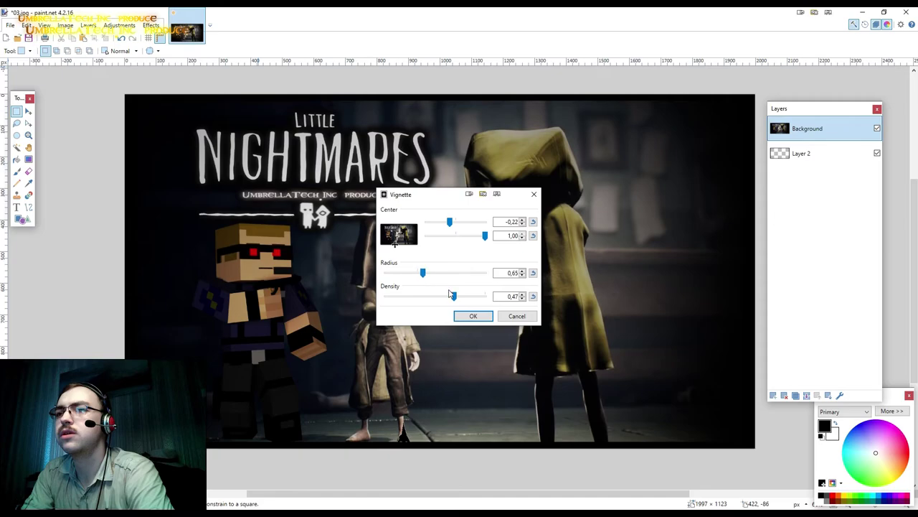
left_click_drag(465, 301, 477, 301)
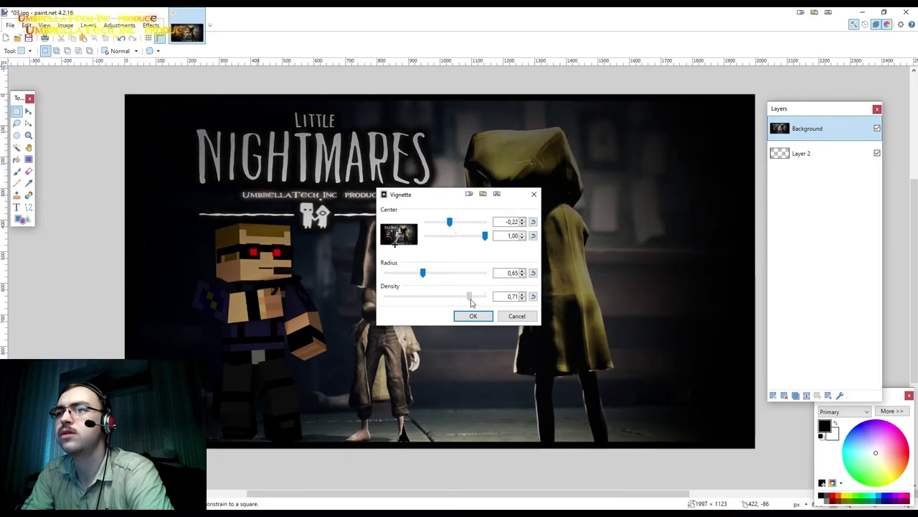
left_click_drag(441, 199, 661, 168)
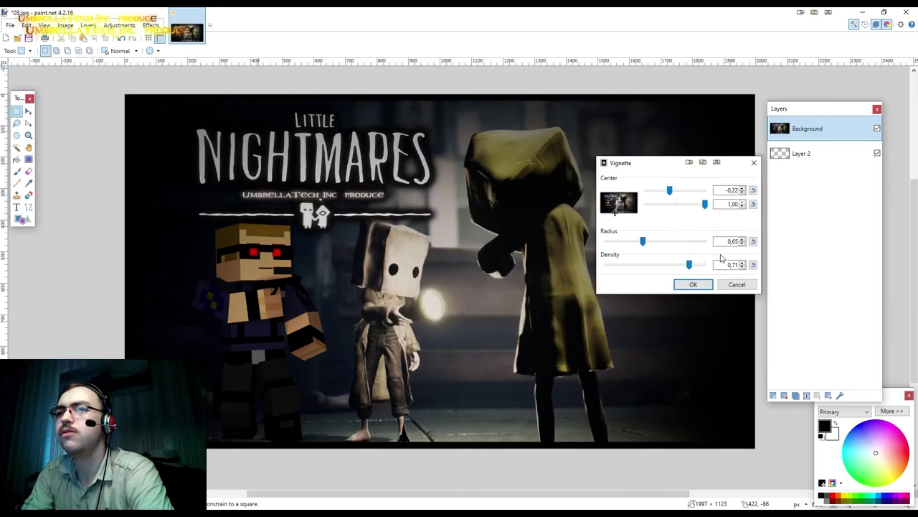
left_click(693, 284)
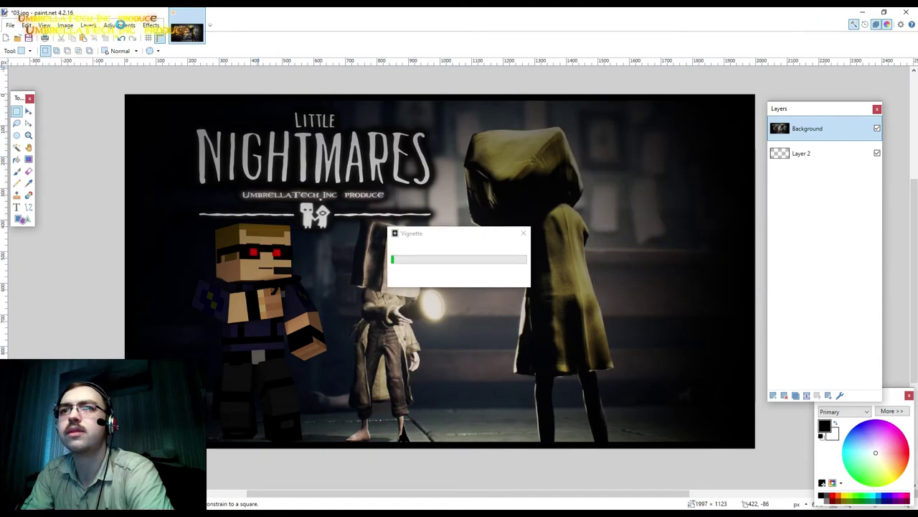
Select the whole canvas, then undo several recent changes.
left_click(87, 24)
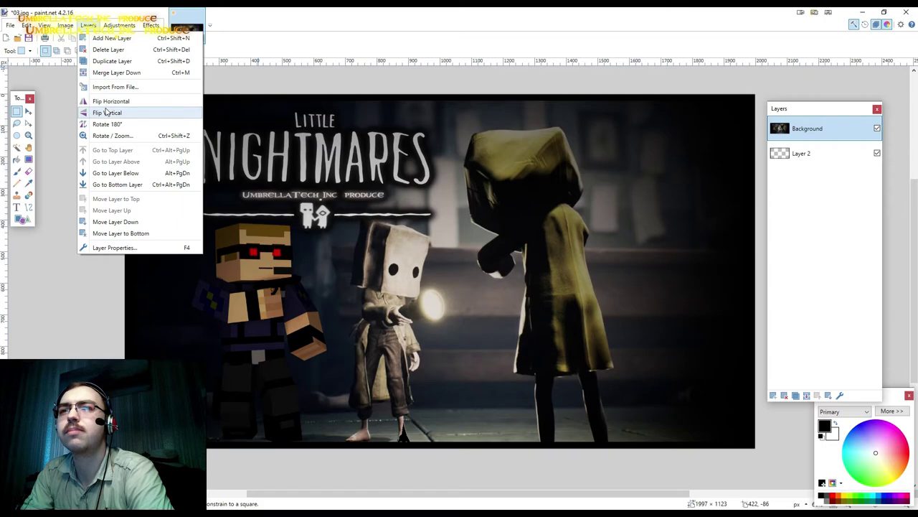
left_click(797, 282)
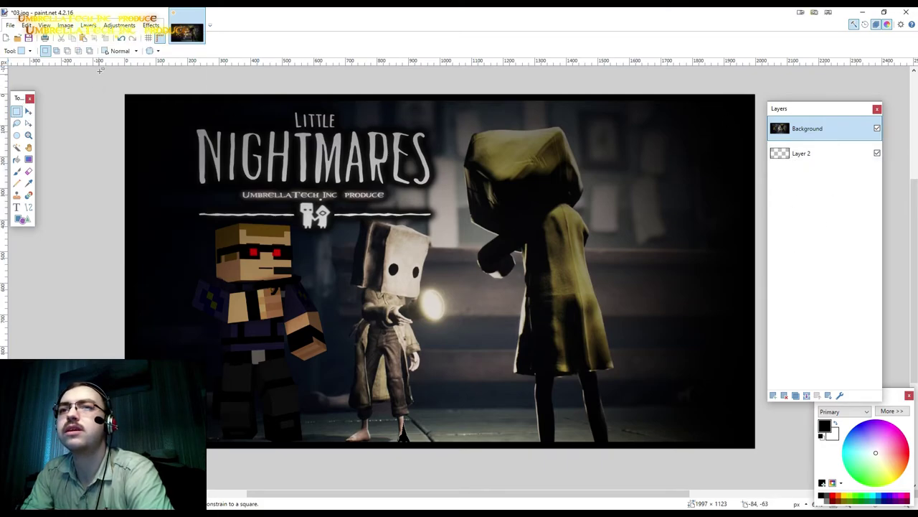
left_click_drag(101, 70, 761, 452)
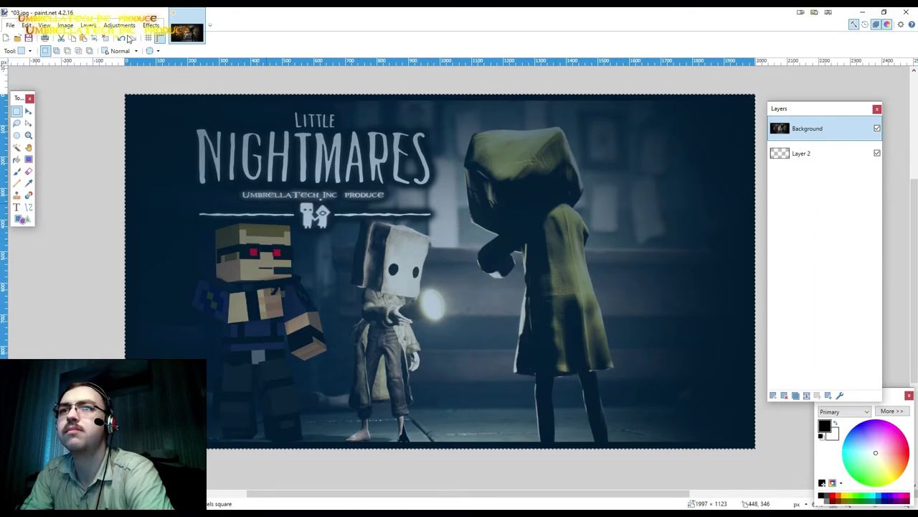
left_click(122, 39)
left_click(121, 39)
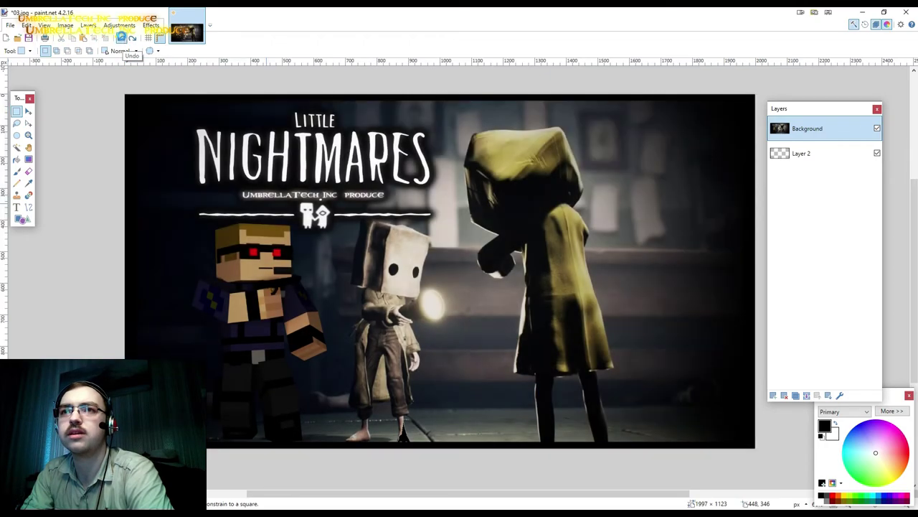
left_click(122, 39)
left_click(122, 39)
left_click(122, 38)
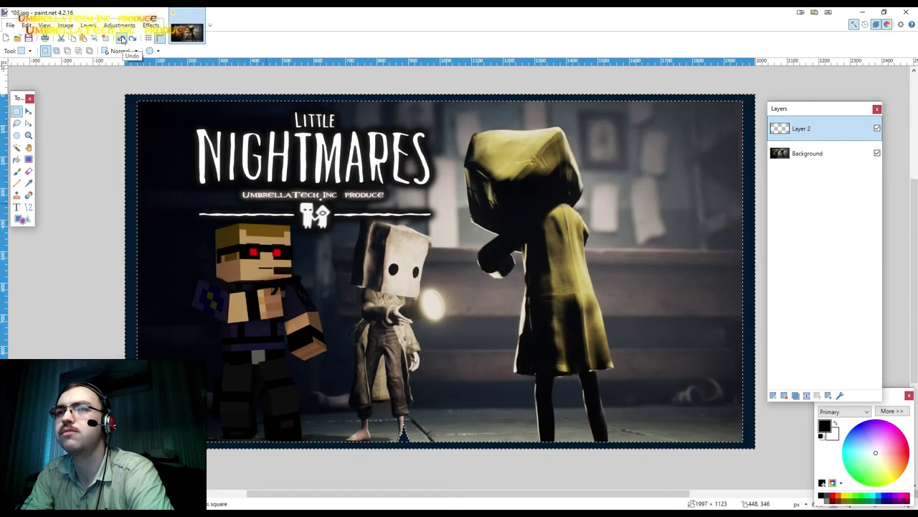
Copy the entire image and paste it into Layer 2.
left_click(16, 158)
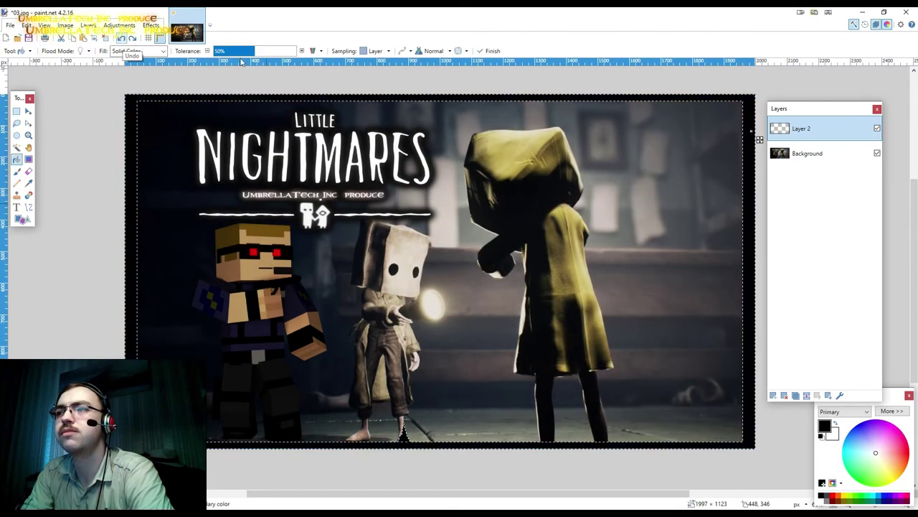
left_click(17, 111)
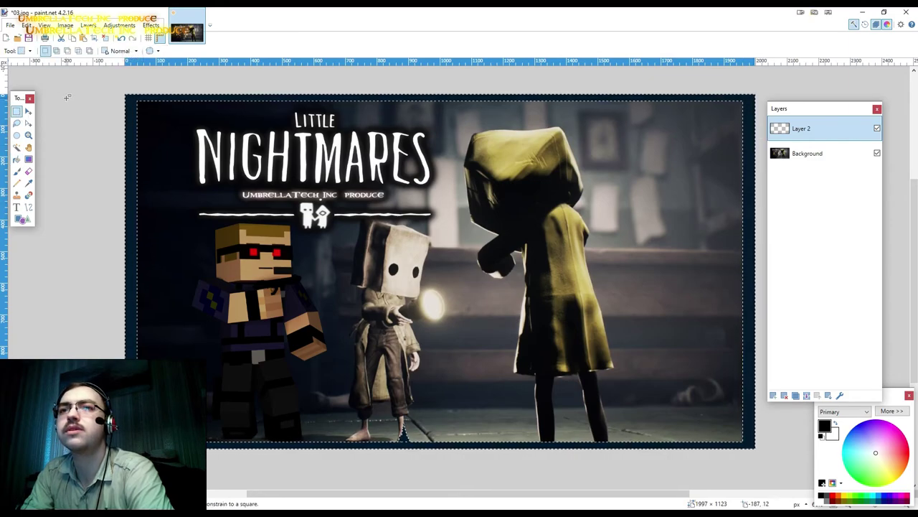
key("ctrl+y")
key("m")
key("ctrl+v")
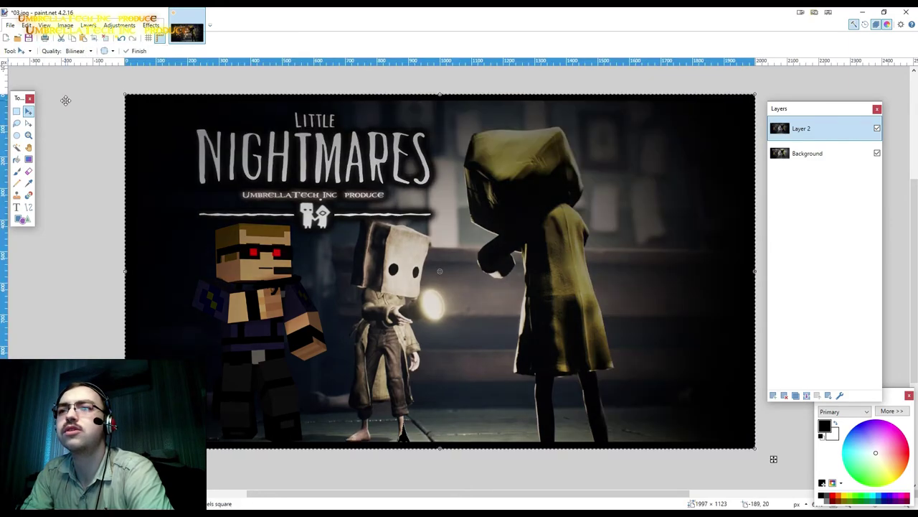
In Layer 2's properties, try Multiply and Additive blends at lower opacities.
left_click(841, 395)
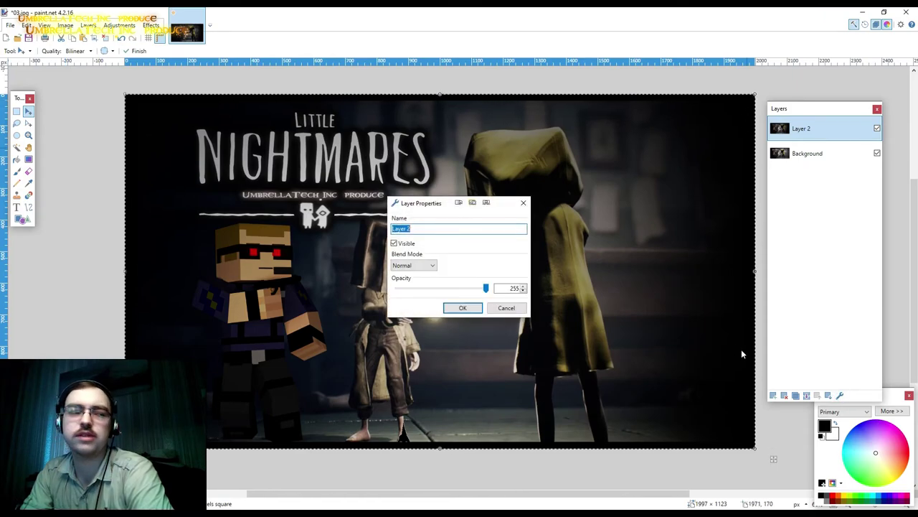
left_click(420, 265)
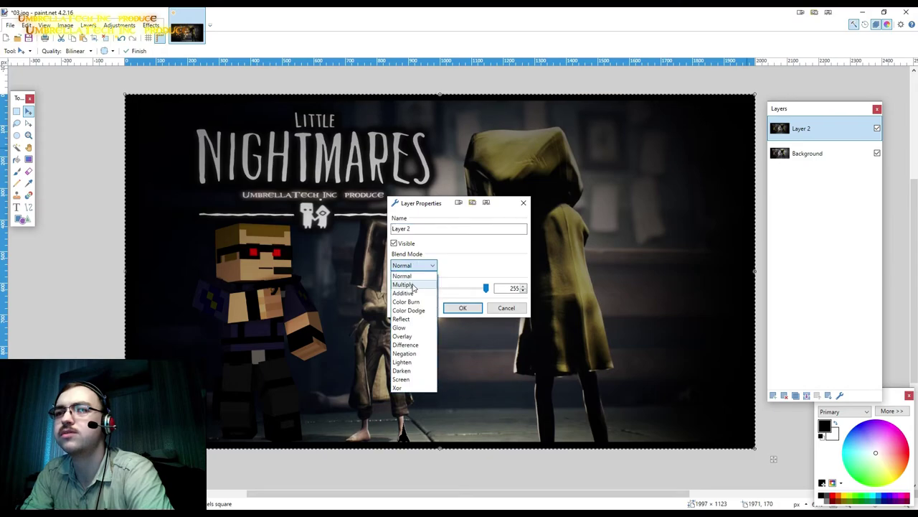
left_click(413, 284)
left_click_drag(467, 203, 762, 168)
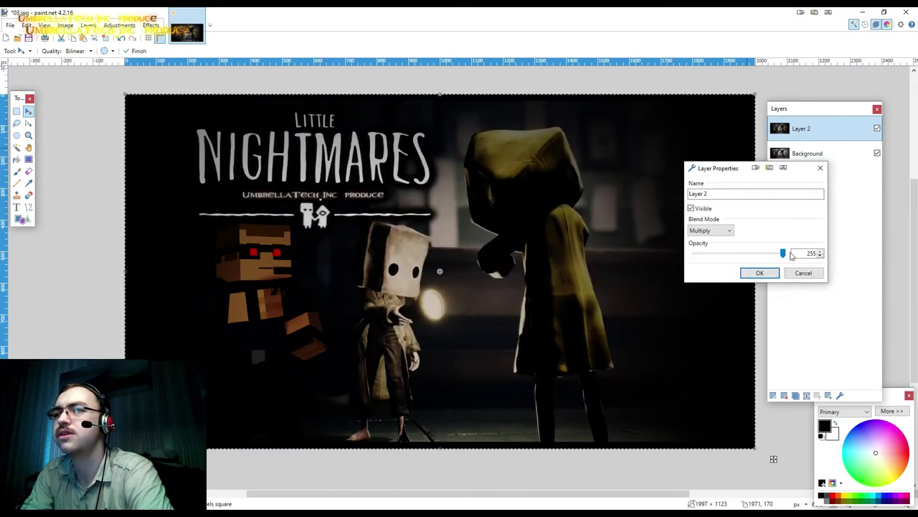
left_click(742, 254)
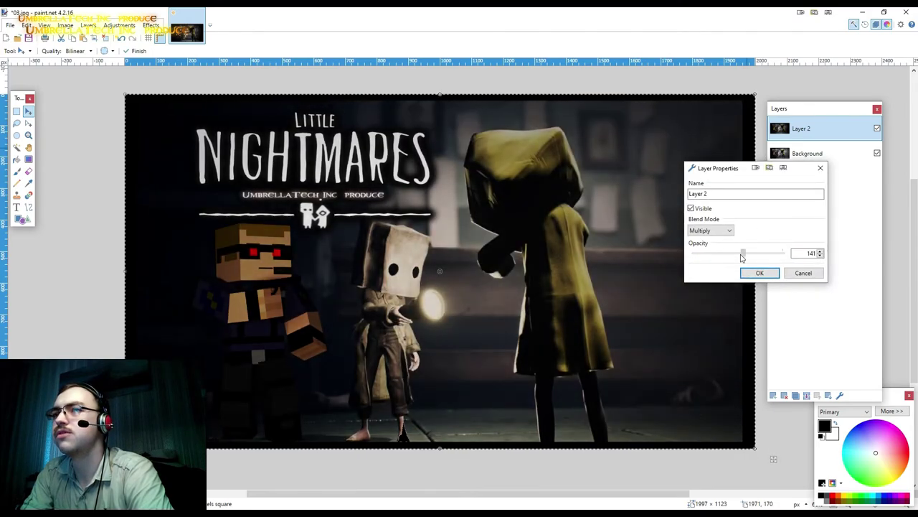
left_click(735, 258)
left_click(725, 230)
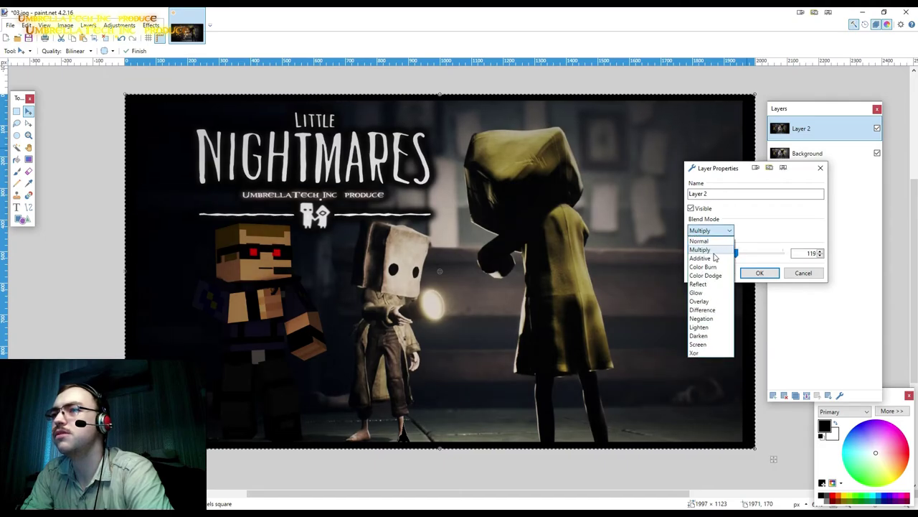
left_click(730, 241)
left_click_drag(735, 253, 708, 257)
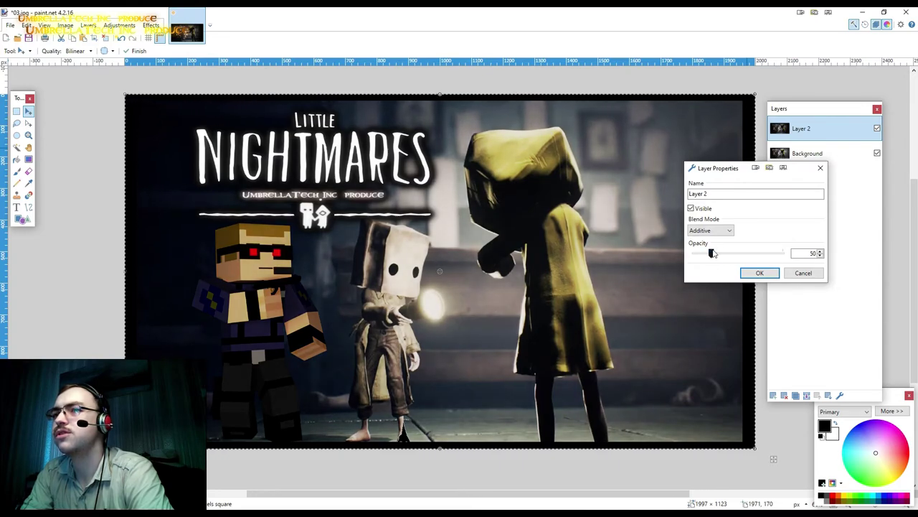
Try Color Burn, Color Dodge at 124 opacity, and Reflect at about 40 opacity.
left_click(709, 230)
left_click(710, 266)
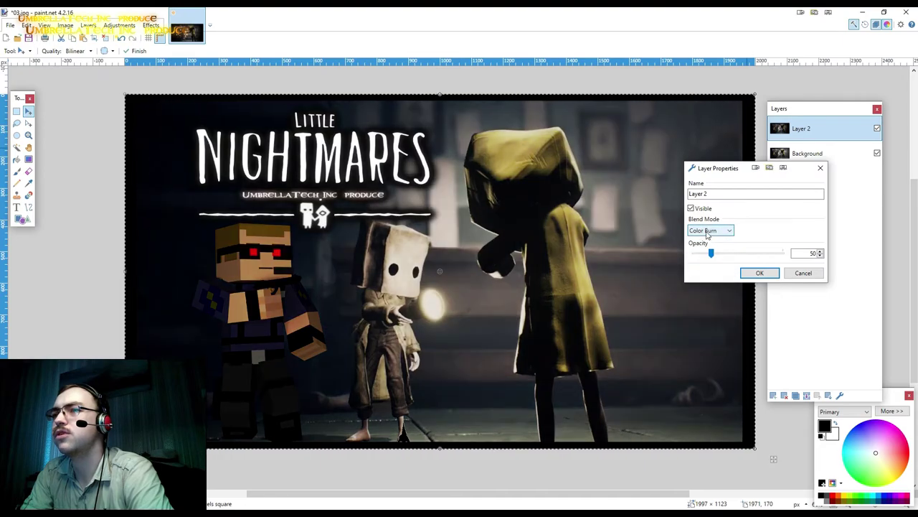
left_click(709, 230)
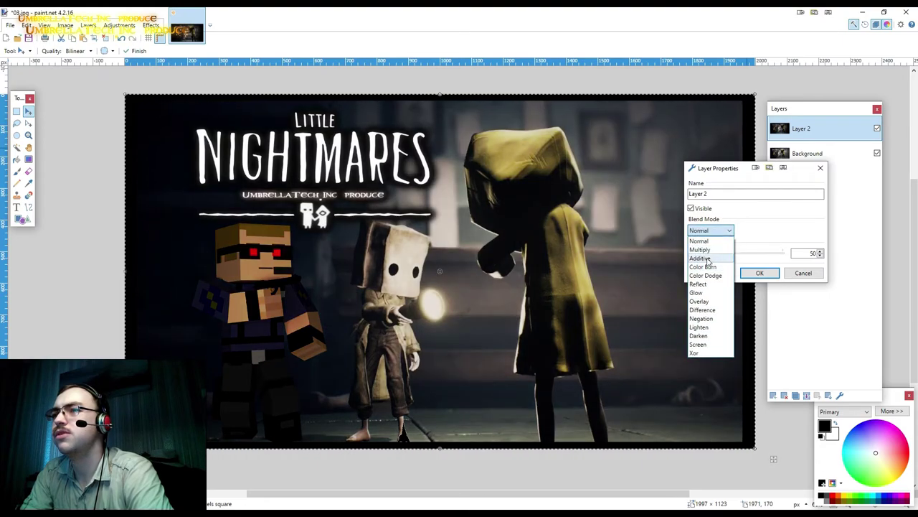
left_click(710, 275)
left_click_drag(710, 256, 739, 256)
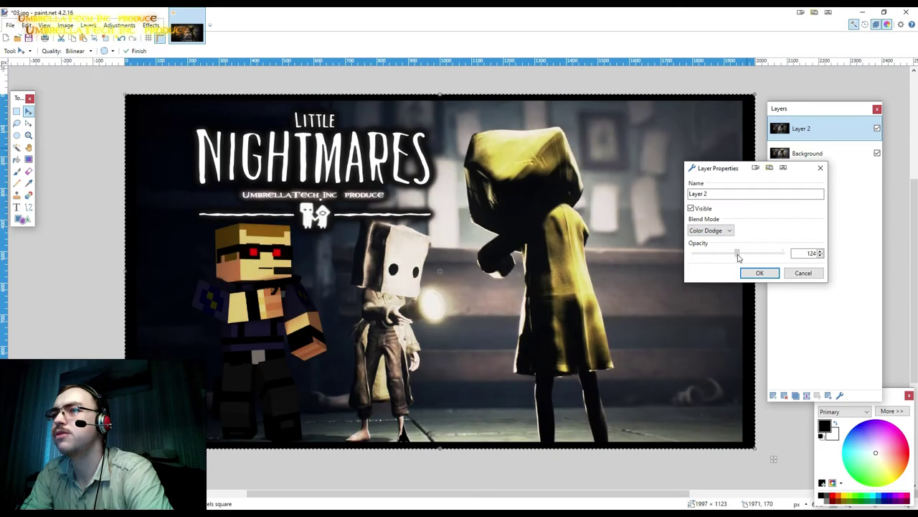
left_click(709, 231)
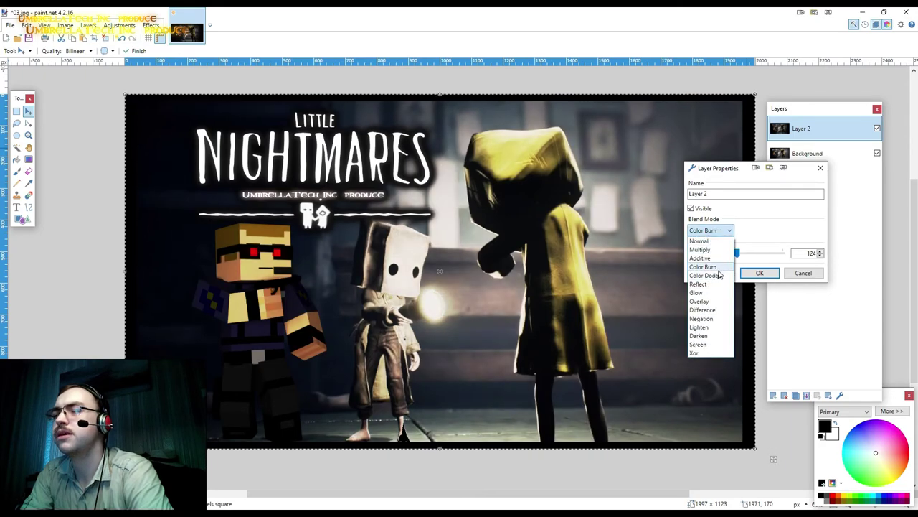
left_click(700, 284)
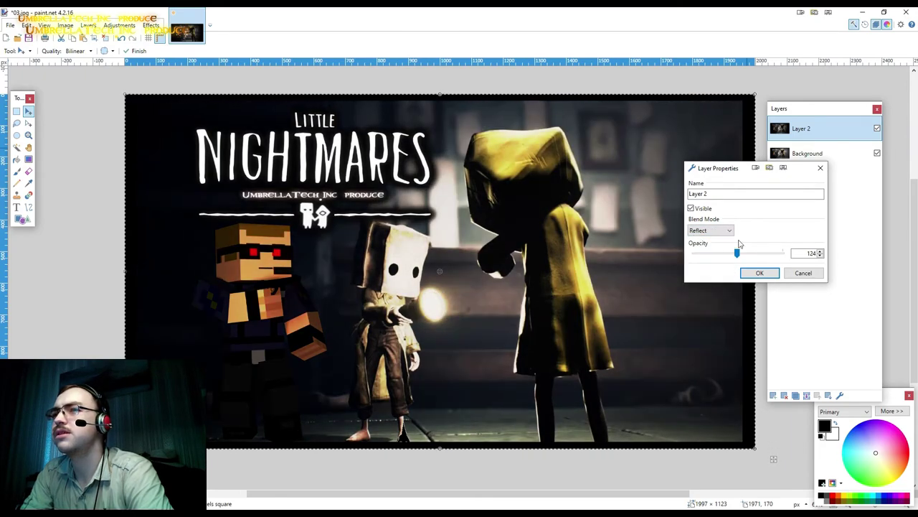
mouse_move(726, 255)
left_mouse_down()
mouse_move(746, 256)
mouse_move(720, 256)
left_mouse_up()
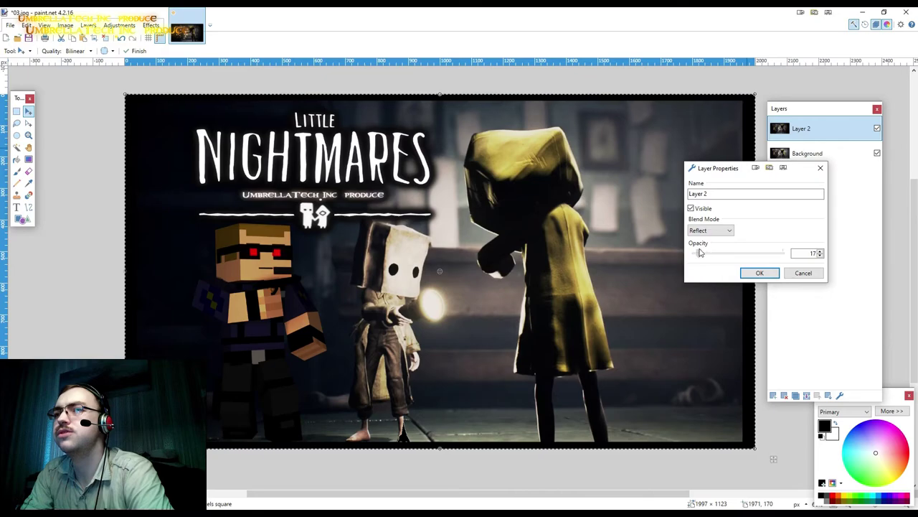
left_click_drag(711, 255, 706, 256)
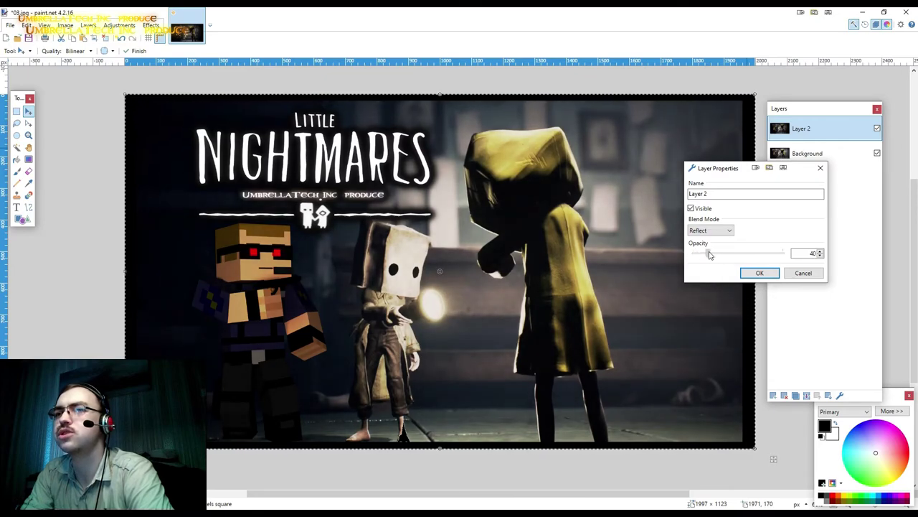
Try Glow, Overlay and Difference blends, sweeping opacity between 0 and 255.
left_click(710, 230)
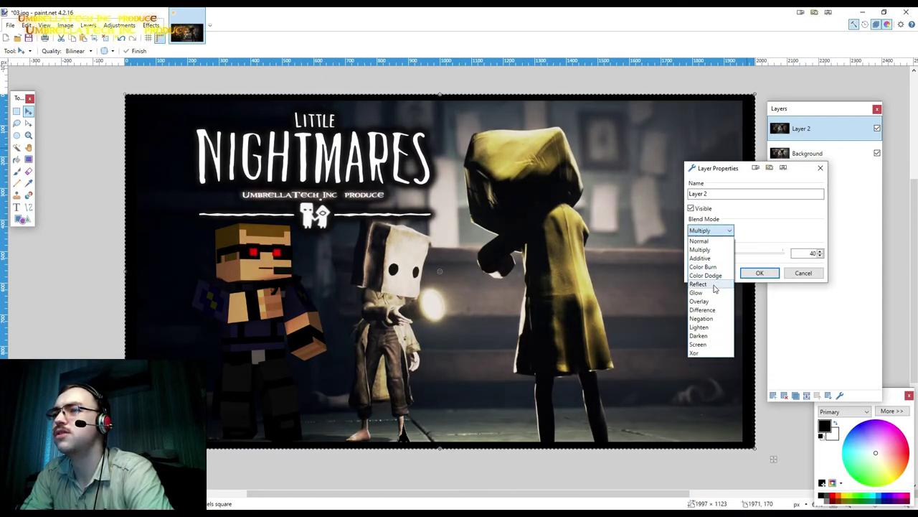
left_click(706, 293)
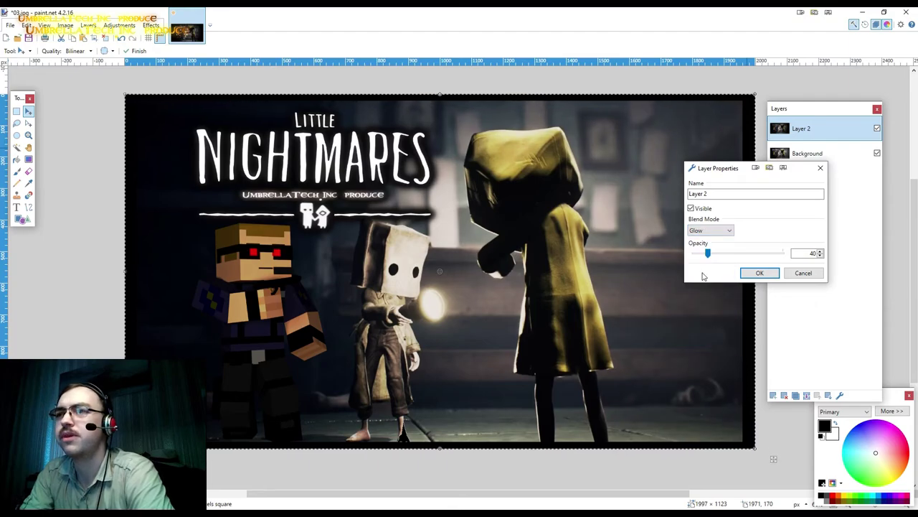
left_click(712, 229)
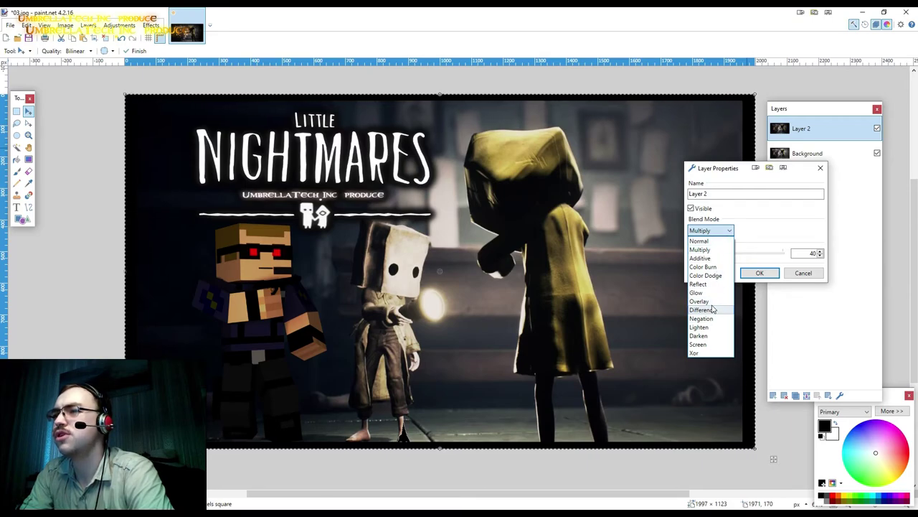
left_click(707, 301)
left_click(711, 231)
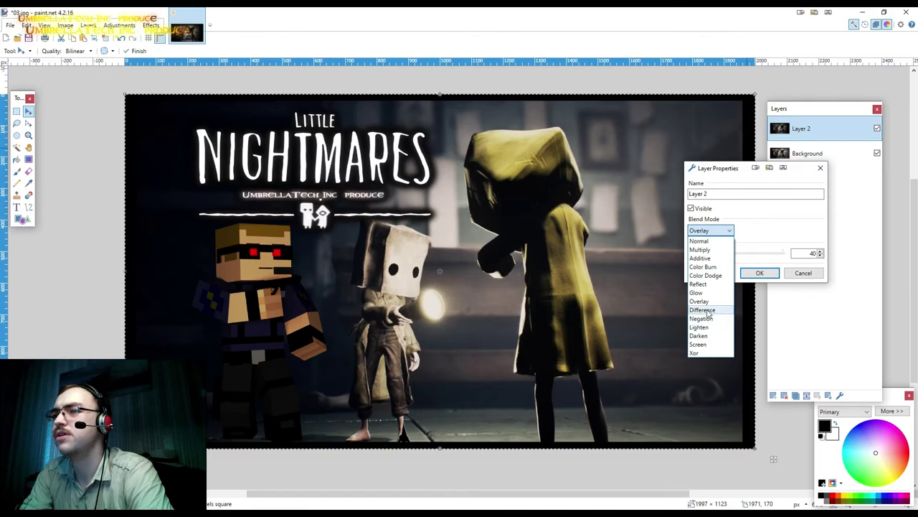
left_click(707, 309)
left_click_drag(708, 253, 773, 256)
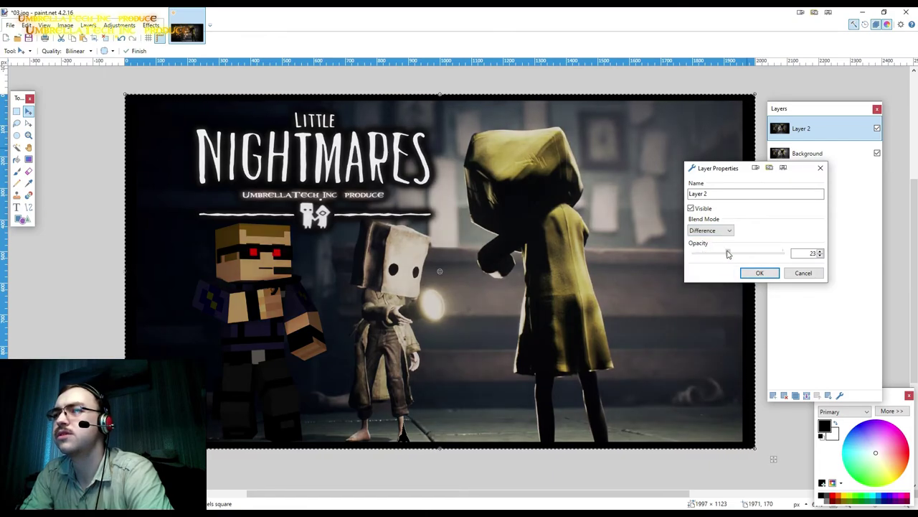
left_click_drag(850, 259, 853, 258)
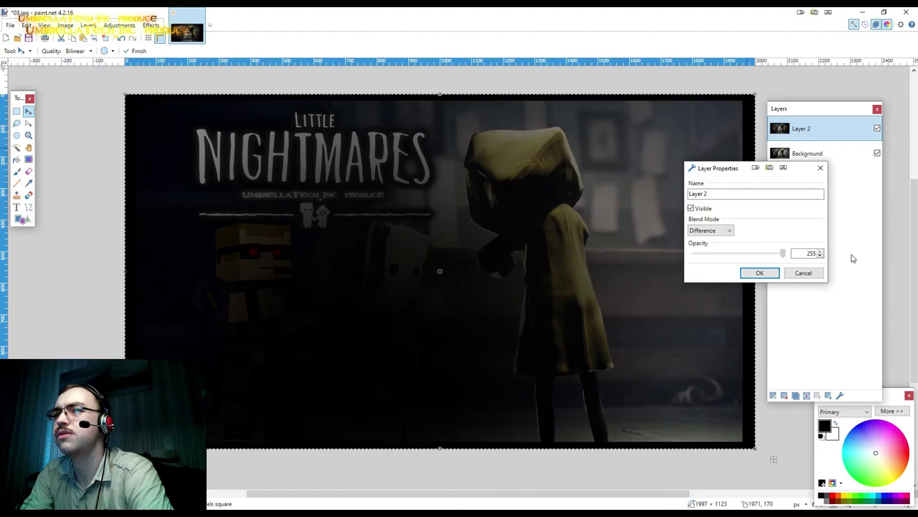
left_click_drag(731, 257, 667, 257)
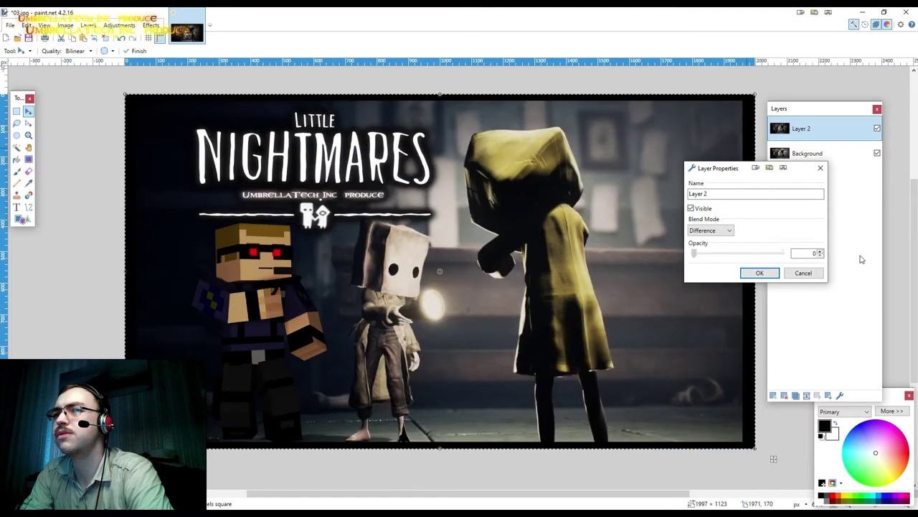
left_click_drag(862, 259, 902, 259)
left_click_drag(773, 259, 678, 257)
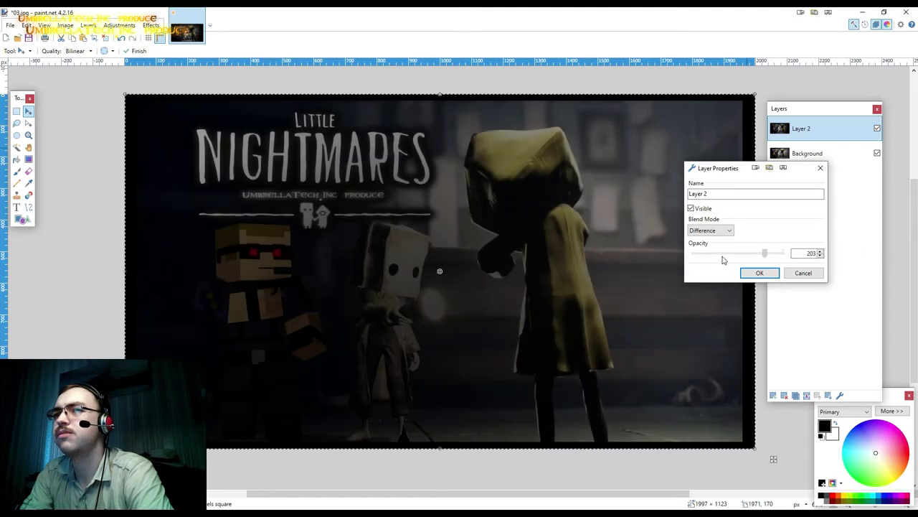
Try Negation at 181 opacity and Lighten at opacities from 150 to 255.
left_click(711, 230)
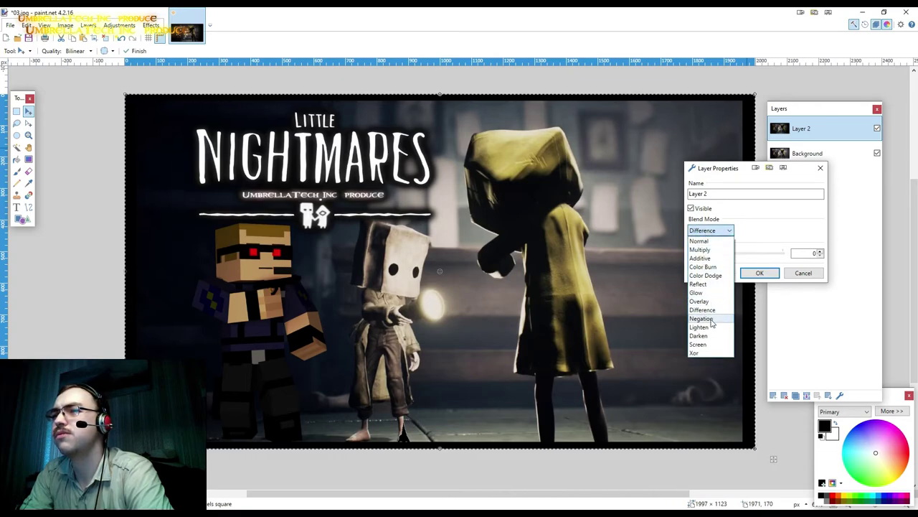
left_click(712, 320)
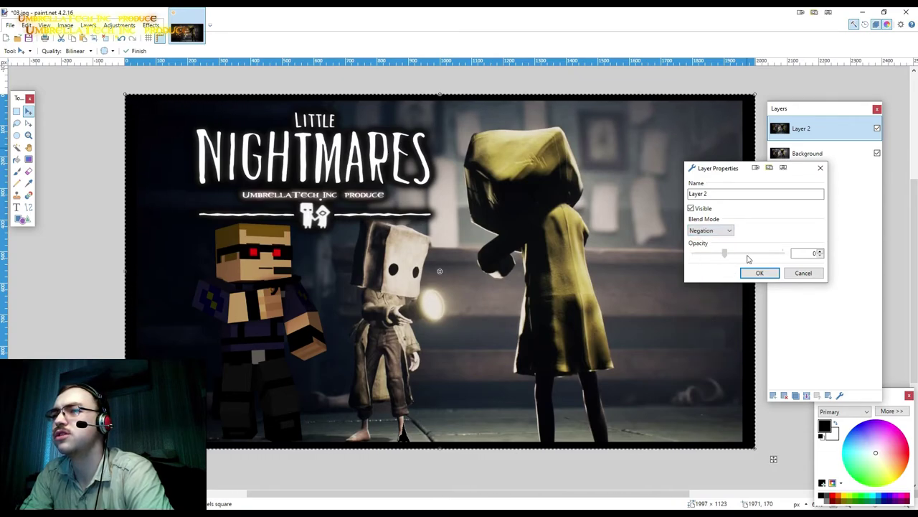
left_click_drag(749, 259, 757, 258)
left_click(711, 229)
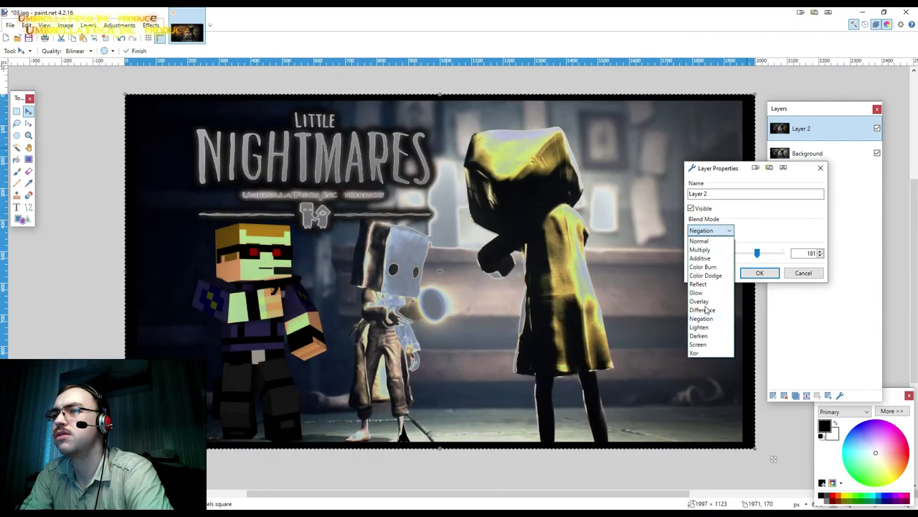
left_click(710, 331)
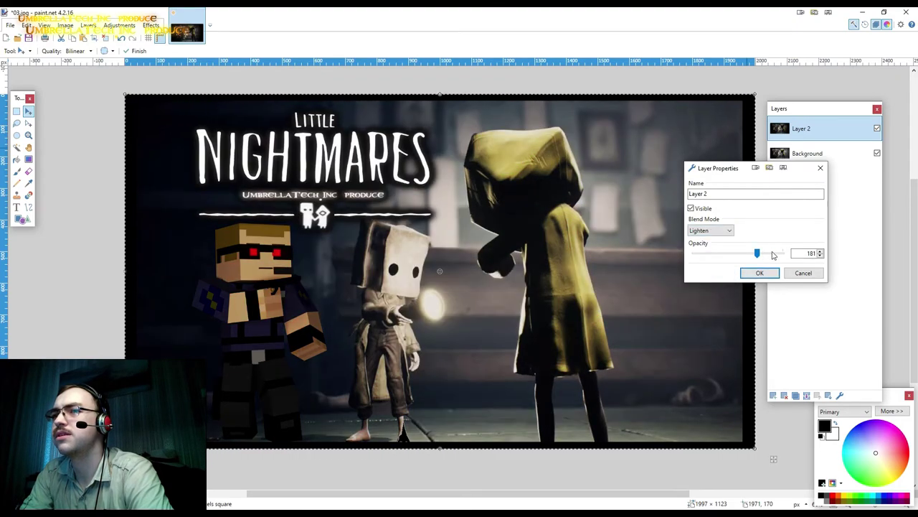
left_click_drag(757, 253, 675, 253)
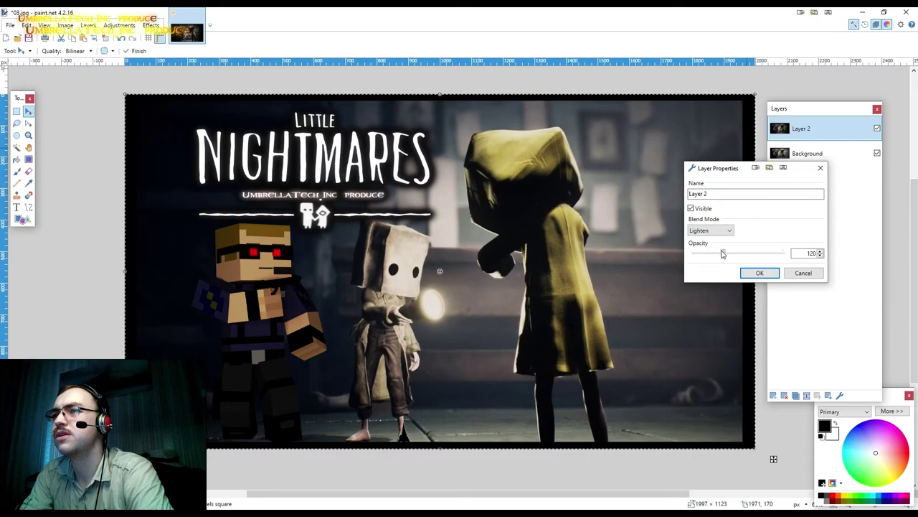
left_click(783, 252)
Set Layer 2 to Darken blend at opacity 132 and confirm.
left_click(711, 230)
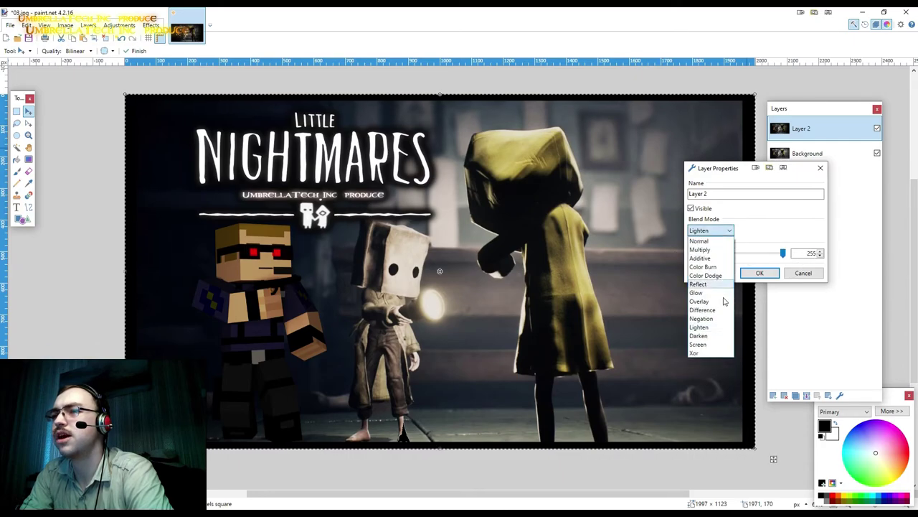
left_click(710, 337)
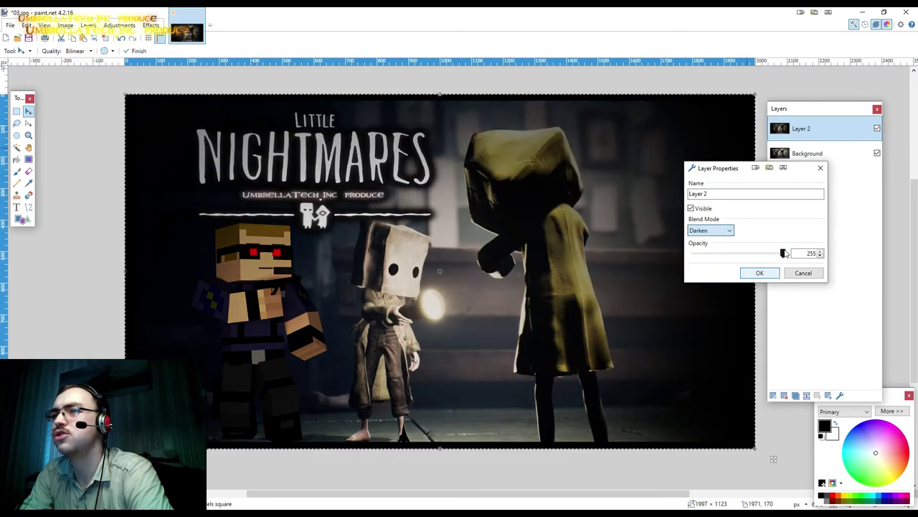
left_click_drag(784, 252, 746, 259)
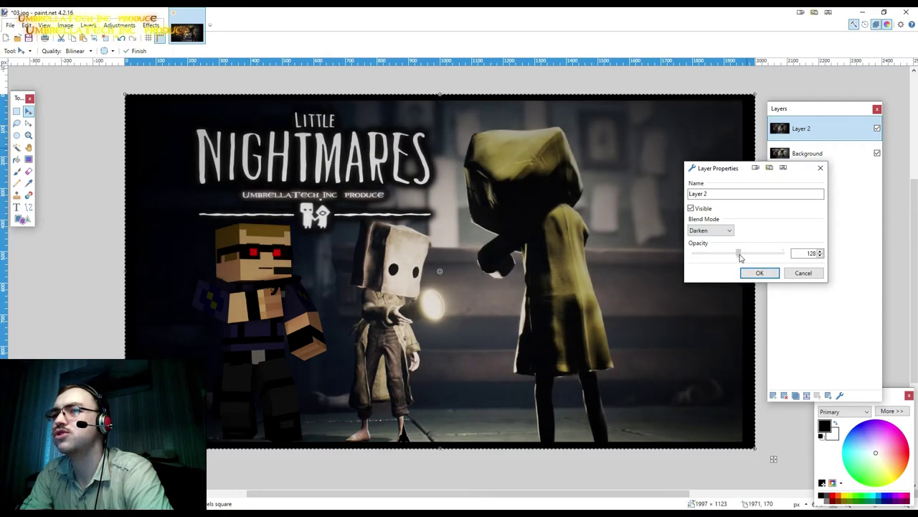
left_click_drag(744, 258, 740, 258)
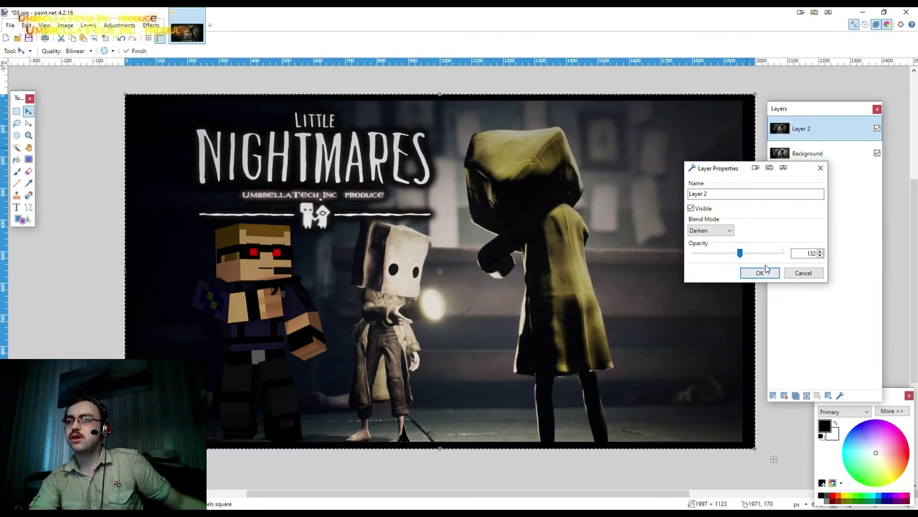
left_click(765, 273)
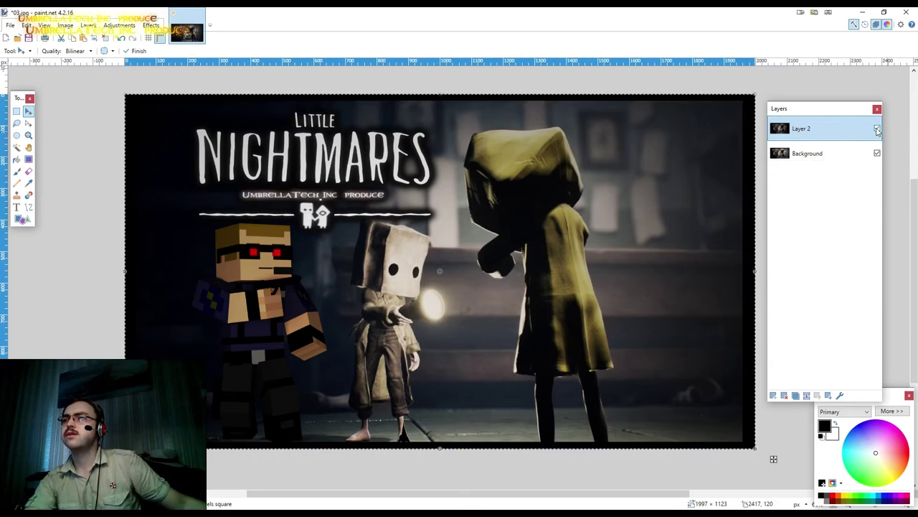
left_click(877, 129)
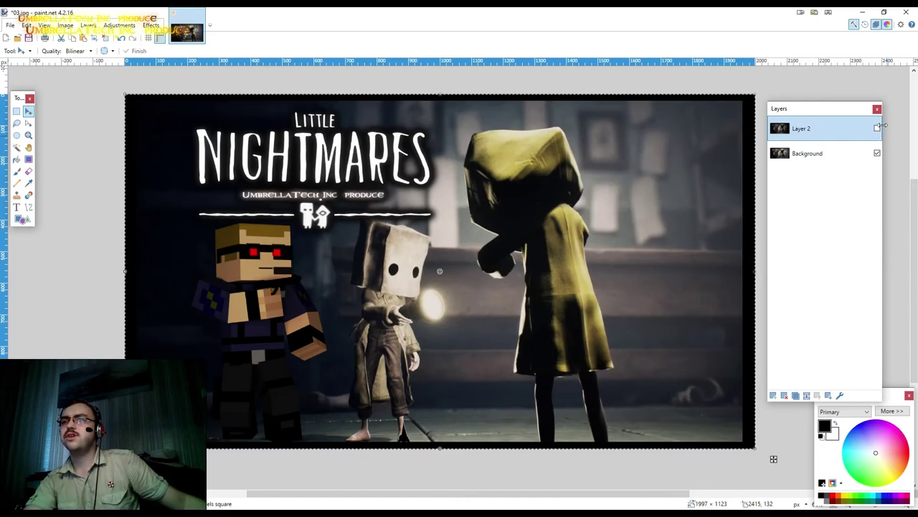
left_click(877, 129)
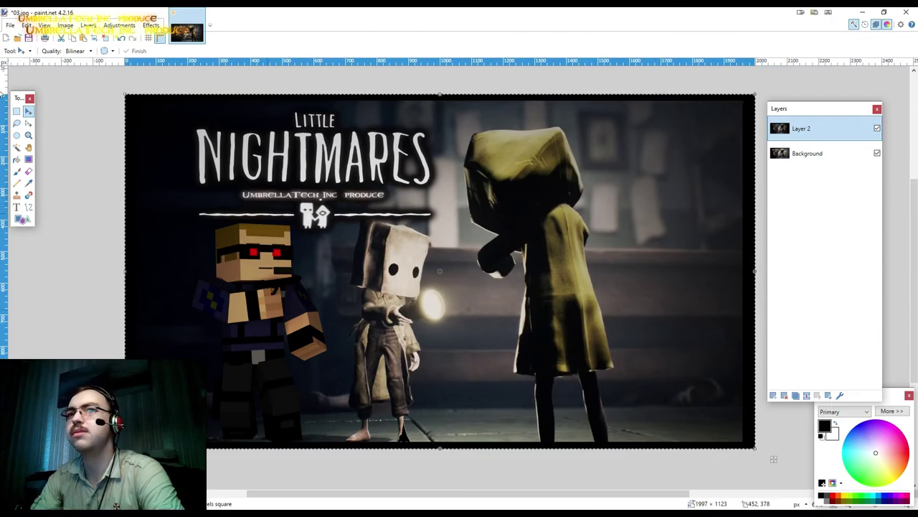
left_click(10, 25)
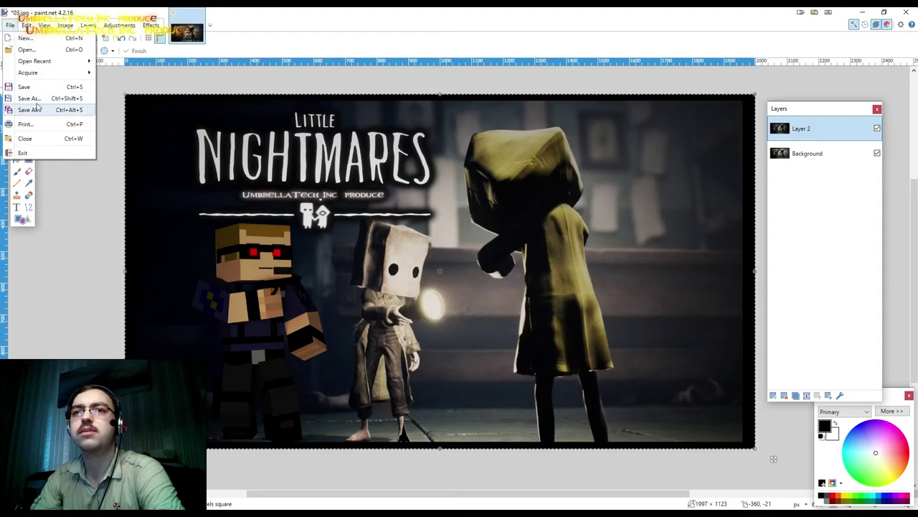
Save the framed, vignetted thumbnail under the new name 04.jpg.
left_click(37, 105)
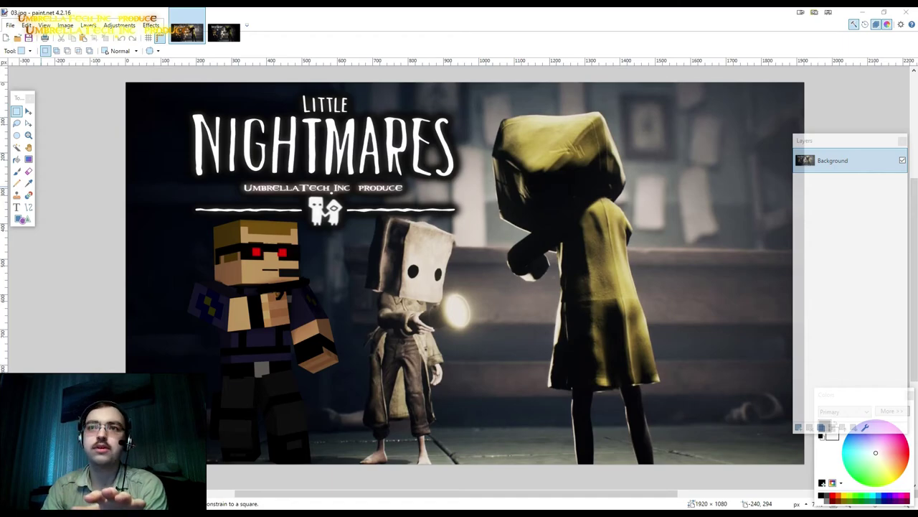
Switch to 04.jpg and close the Layers and Colors panels.
left_click(224, 35)
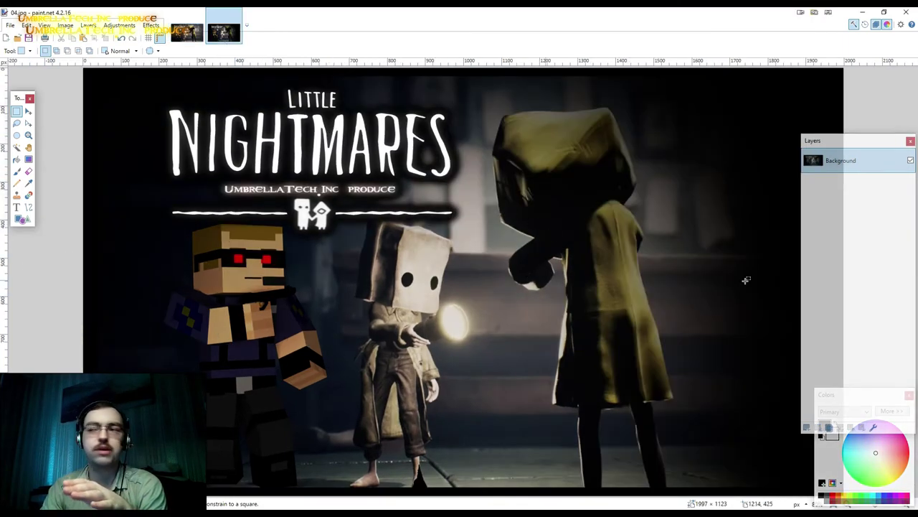
left_click(911, 140)
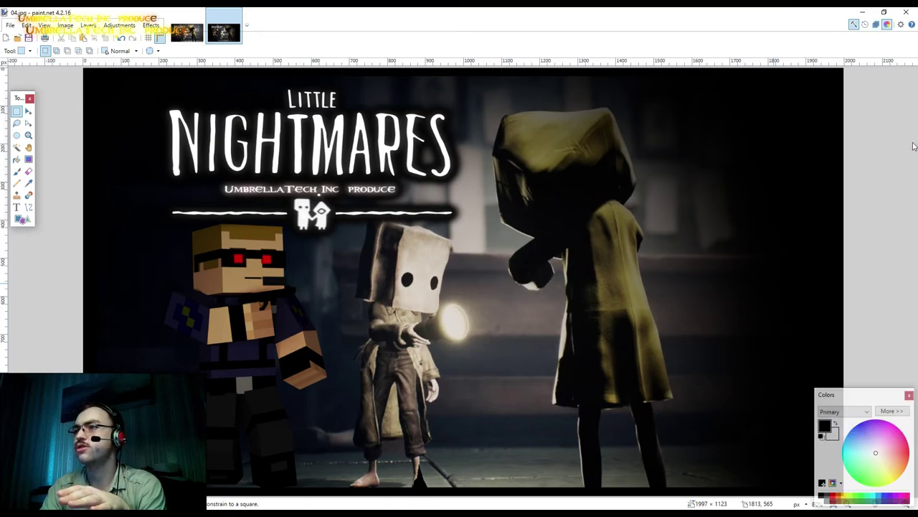
left_click(912, 393)
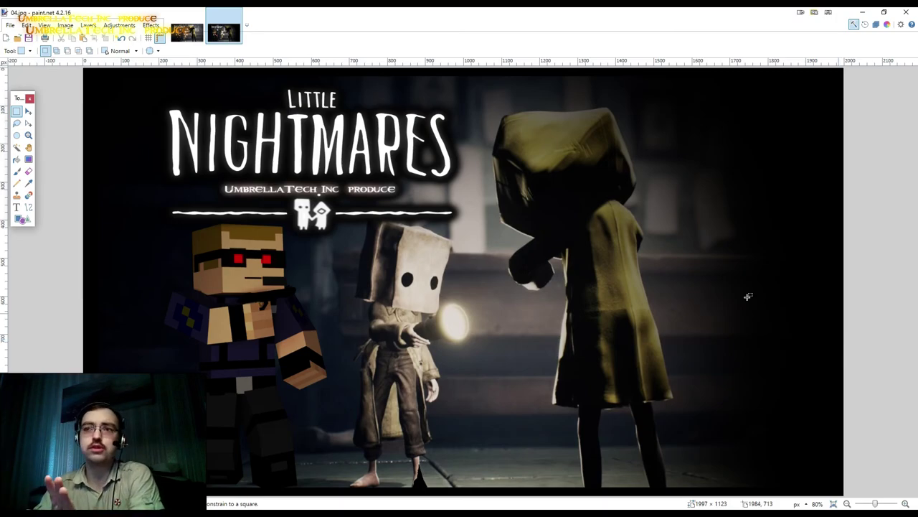
Flip repeatedly between 03.jpg and 04.jpg, ending on the original 03.jpg.
left_click(193, 38)
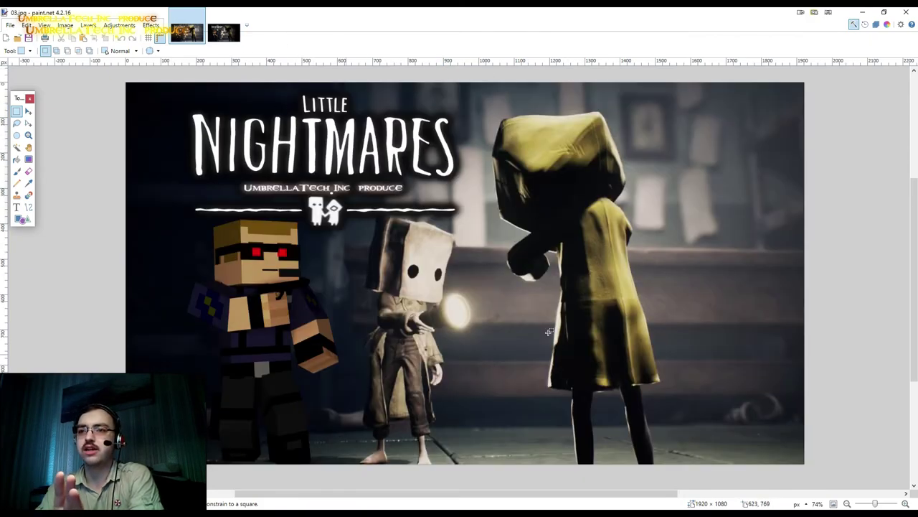
mouse_move(224, 31)
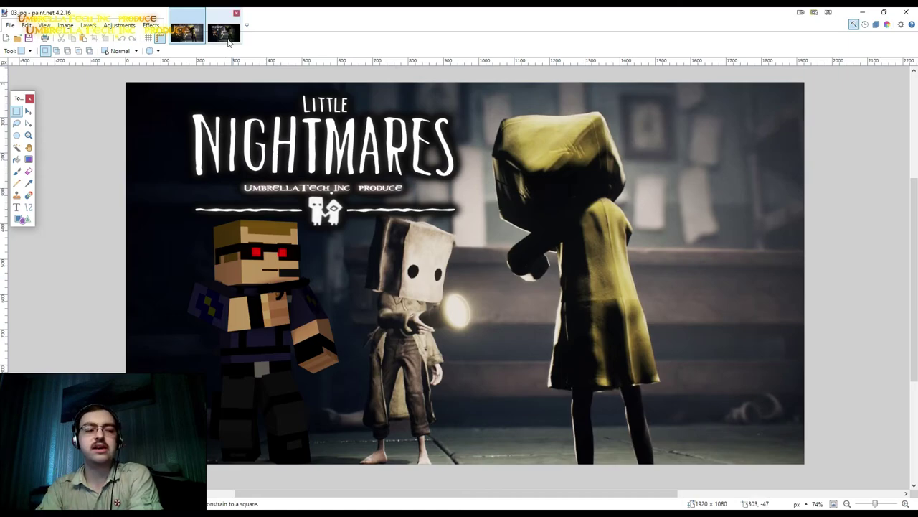
left_click(226, 36)
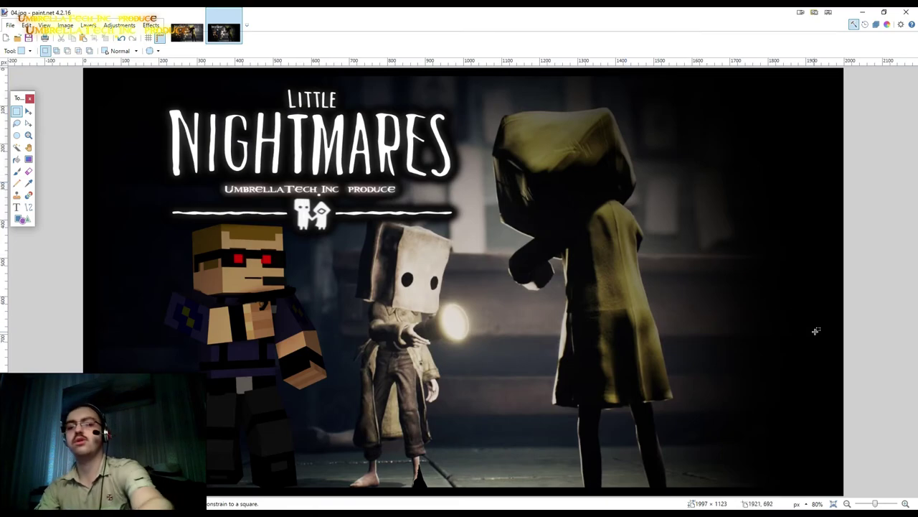
scroll(814, 328, "down", 1, "ctrl")
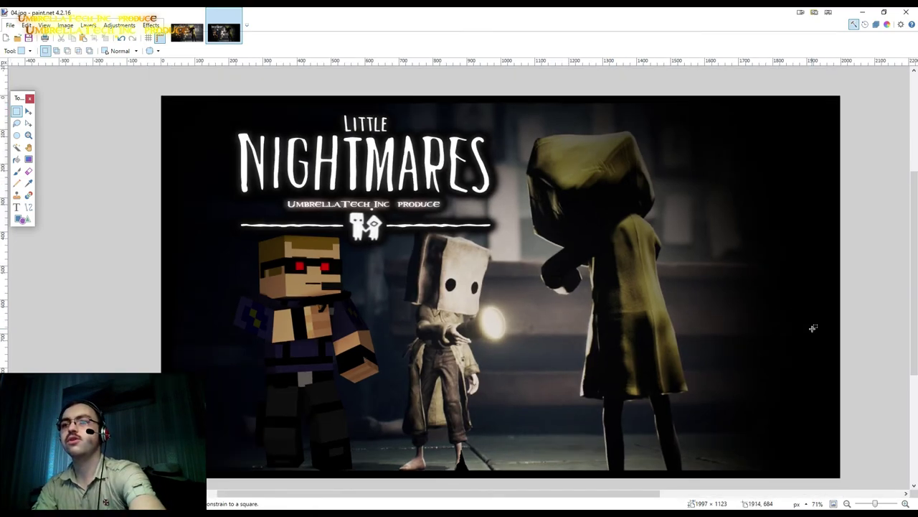
left_click(186, 32)
left_click(232, 36)
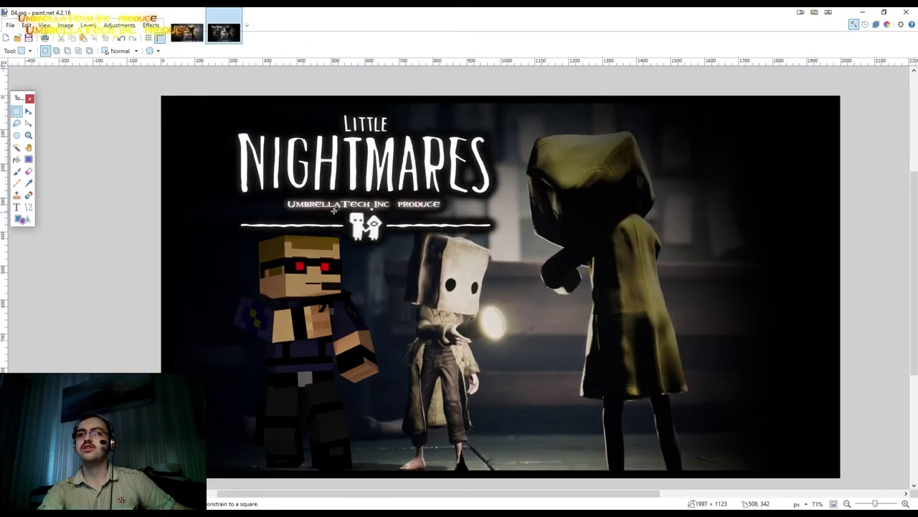
middle_click_drag(91, 180, 54, 170)
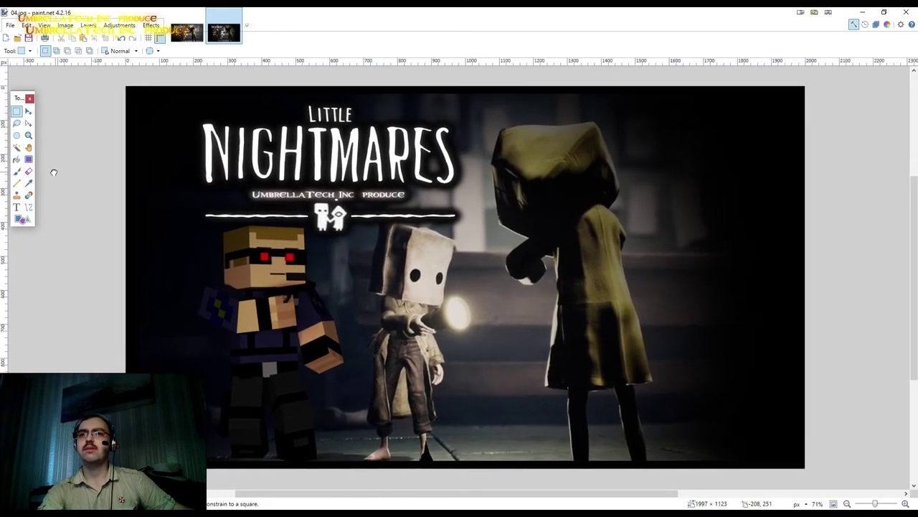
left_click(186, 32)
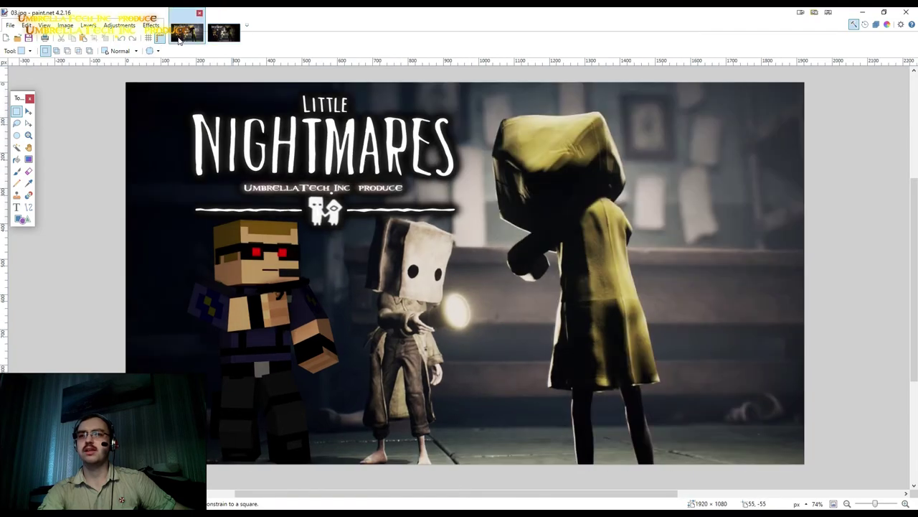
left_click(224, 32)
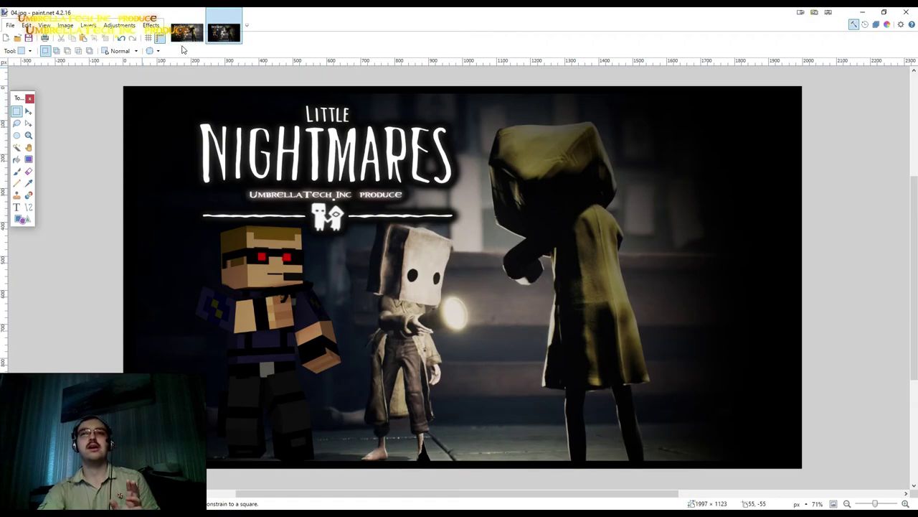
left_click(196, 38)
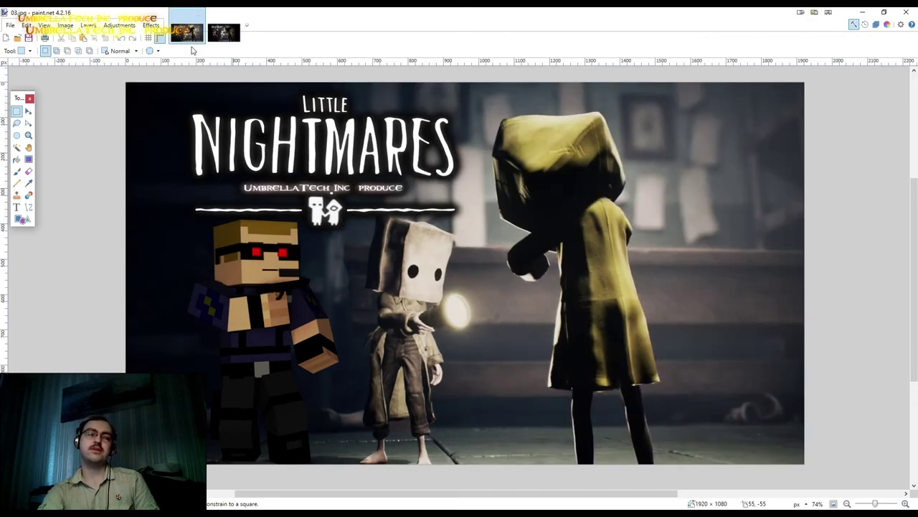
left_click(238, 36)
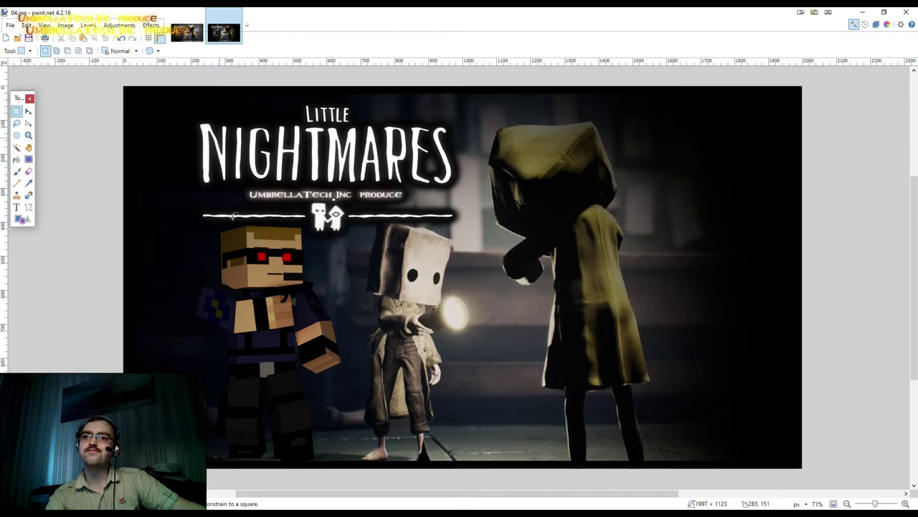
mouse_move(187, 33)
left_click(174, 33)
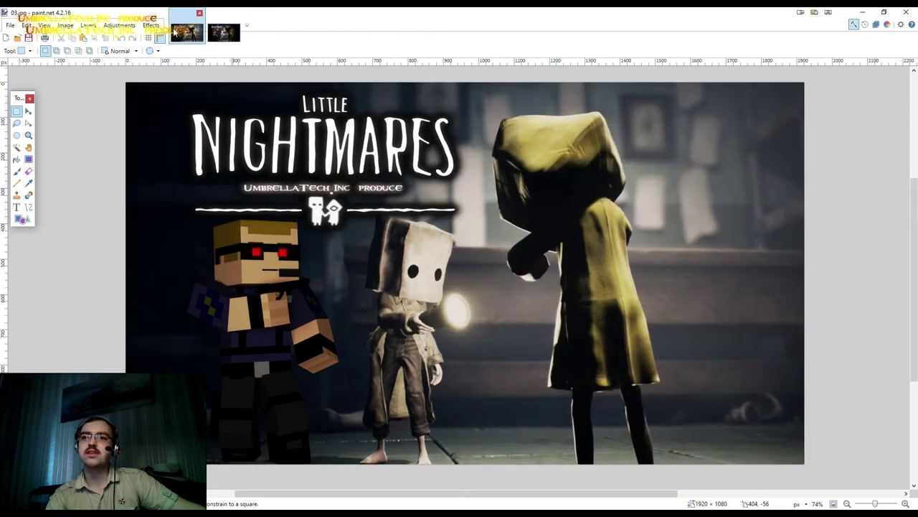
left_click(224, 36)
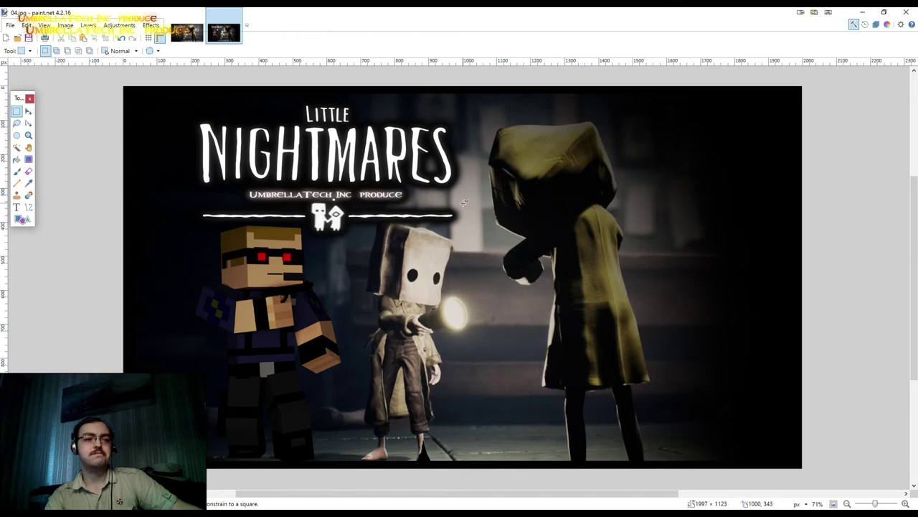
left_click(194, 33)
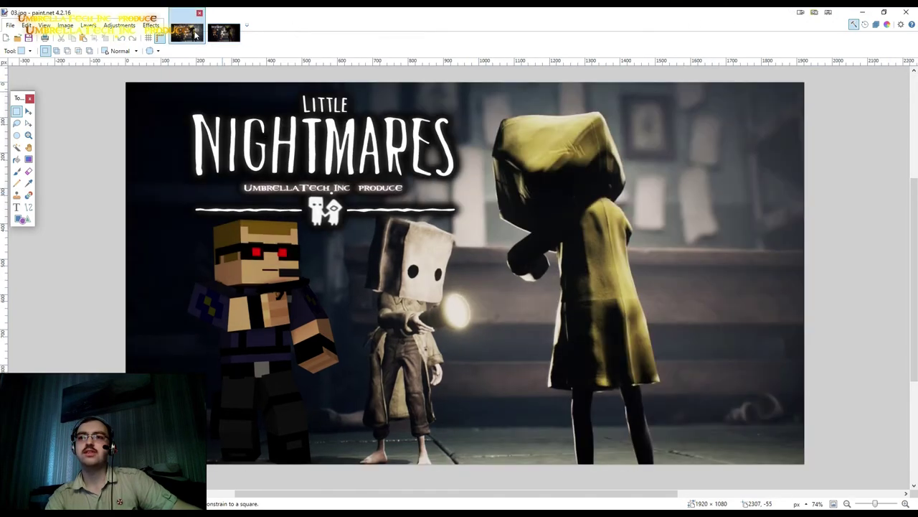